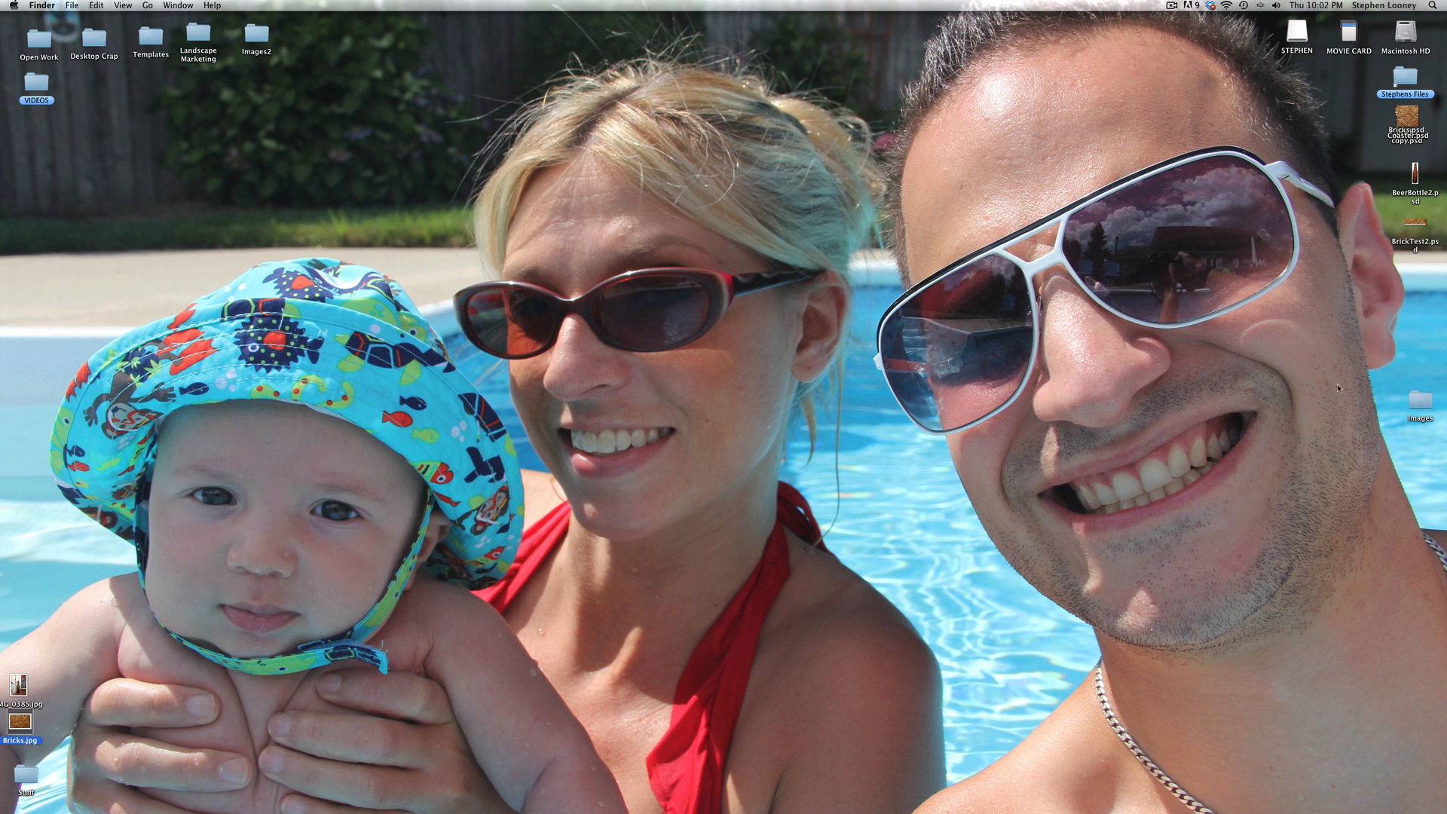
Step: Open the Images folder on the desktop and preview the beer bottle photo and the brick photo
double_click(1421, 402)
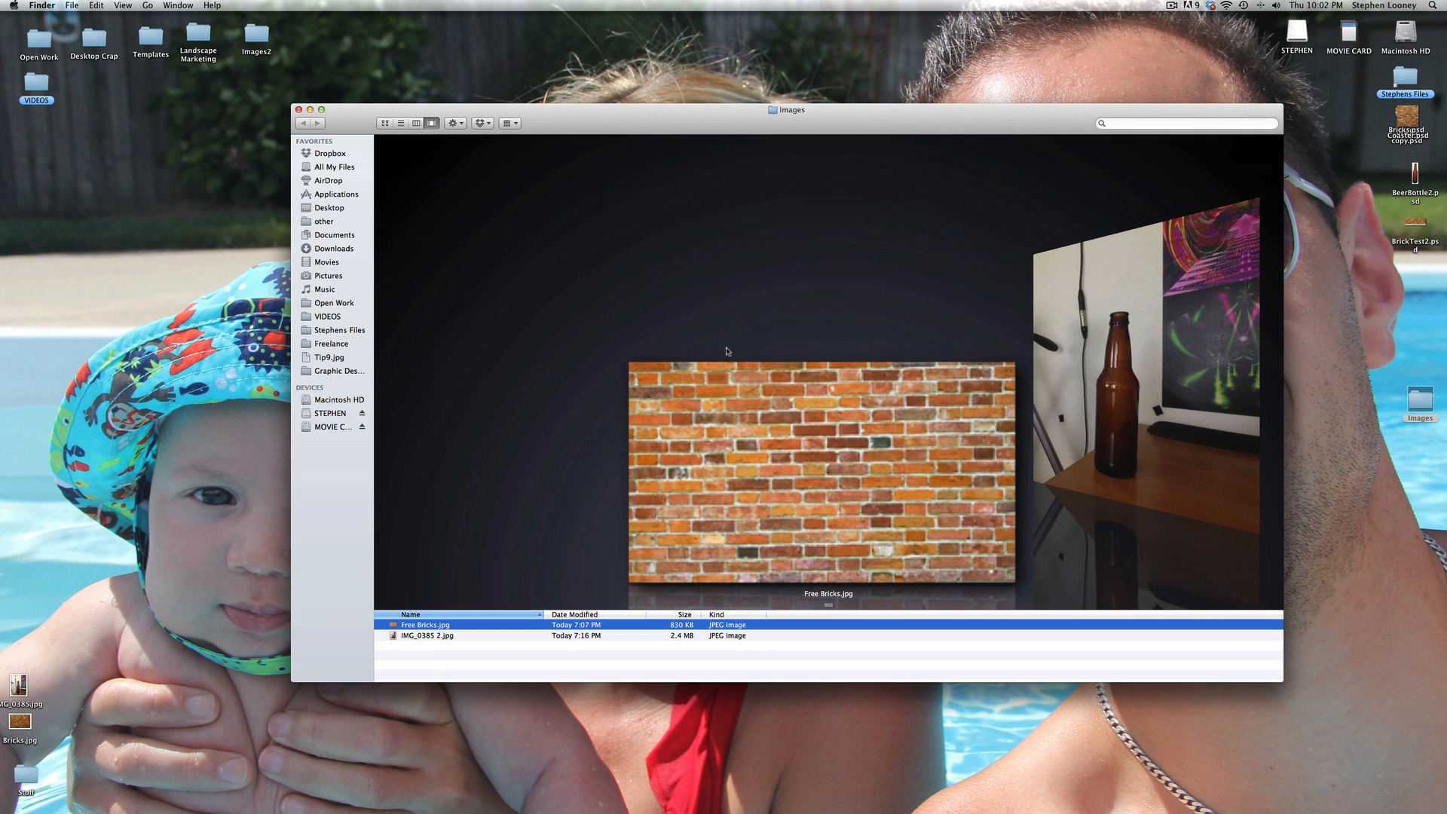
left_click_drag(830, 606, 834, 558)
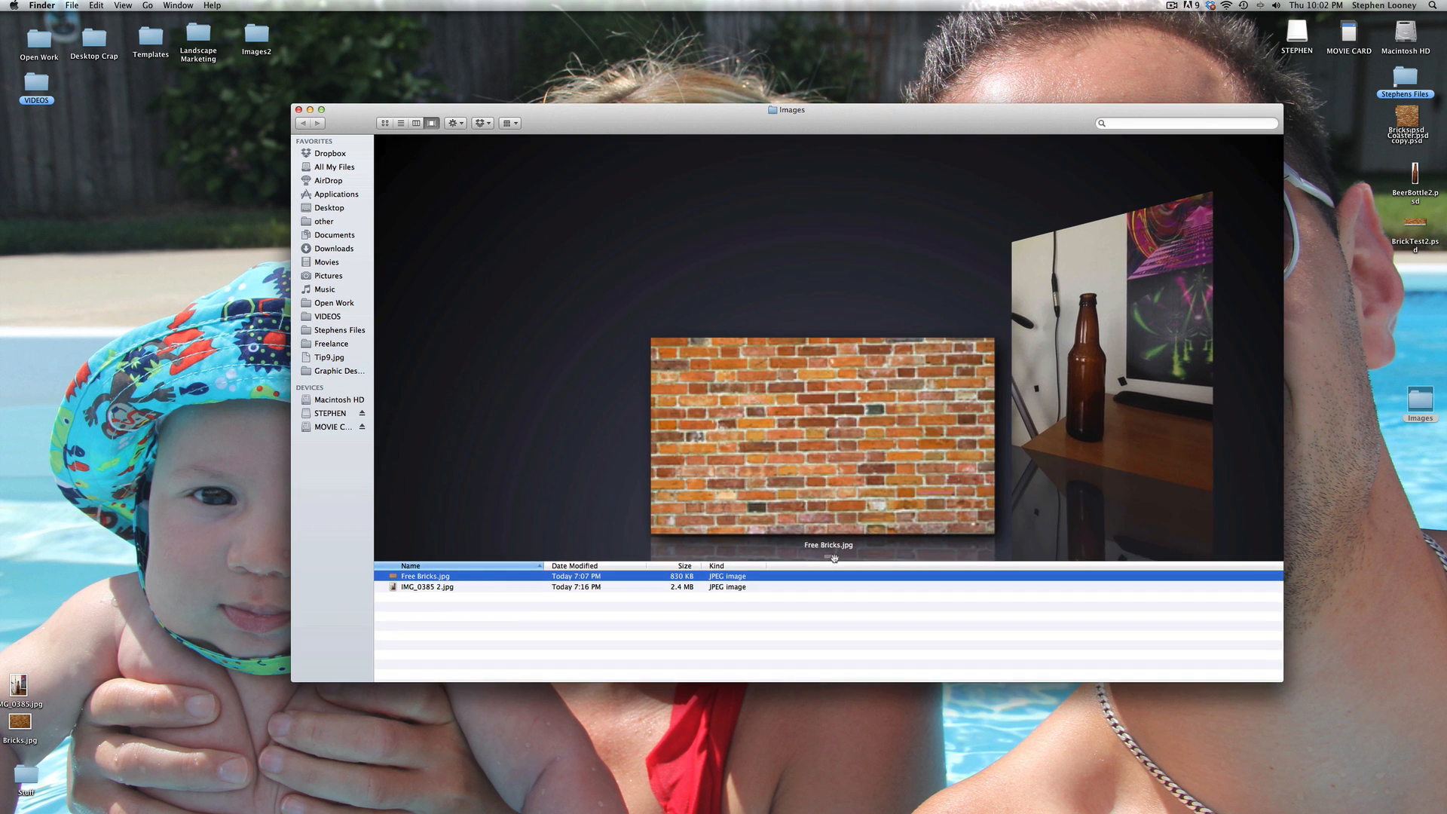
left_click(444, 587)
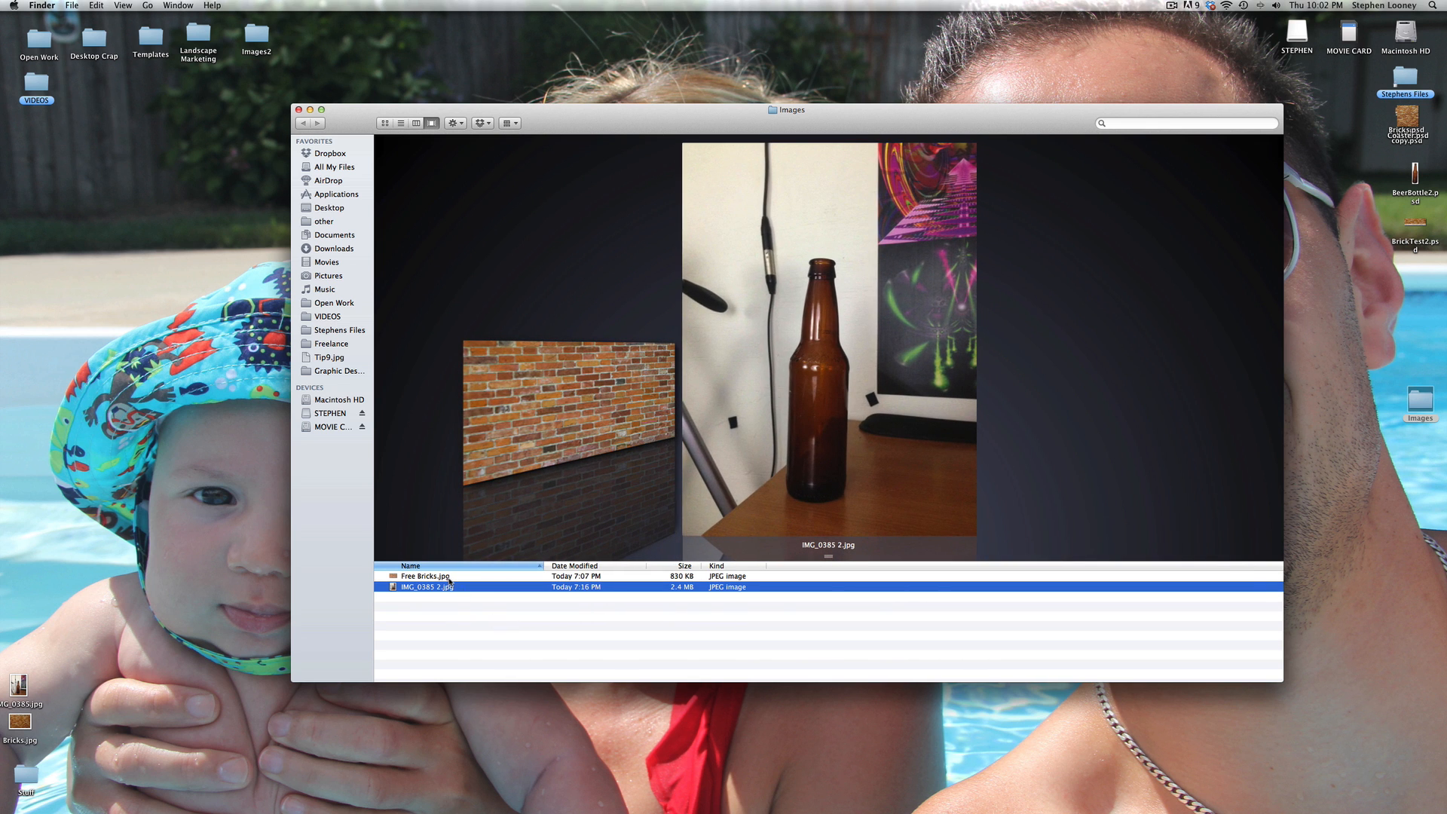
left_click(449, 578)
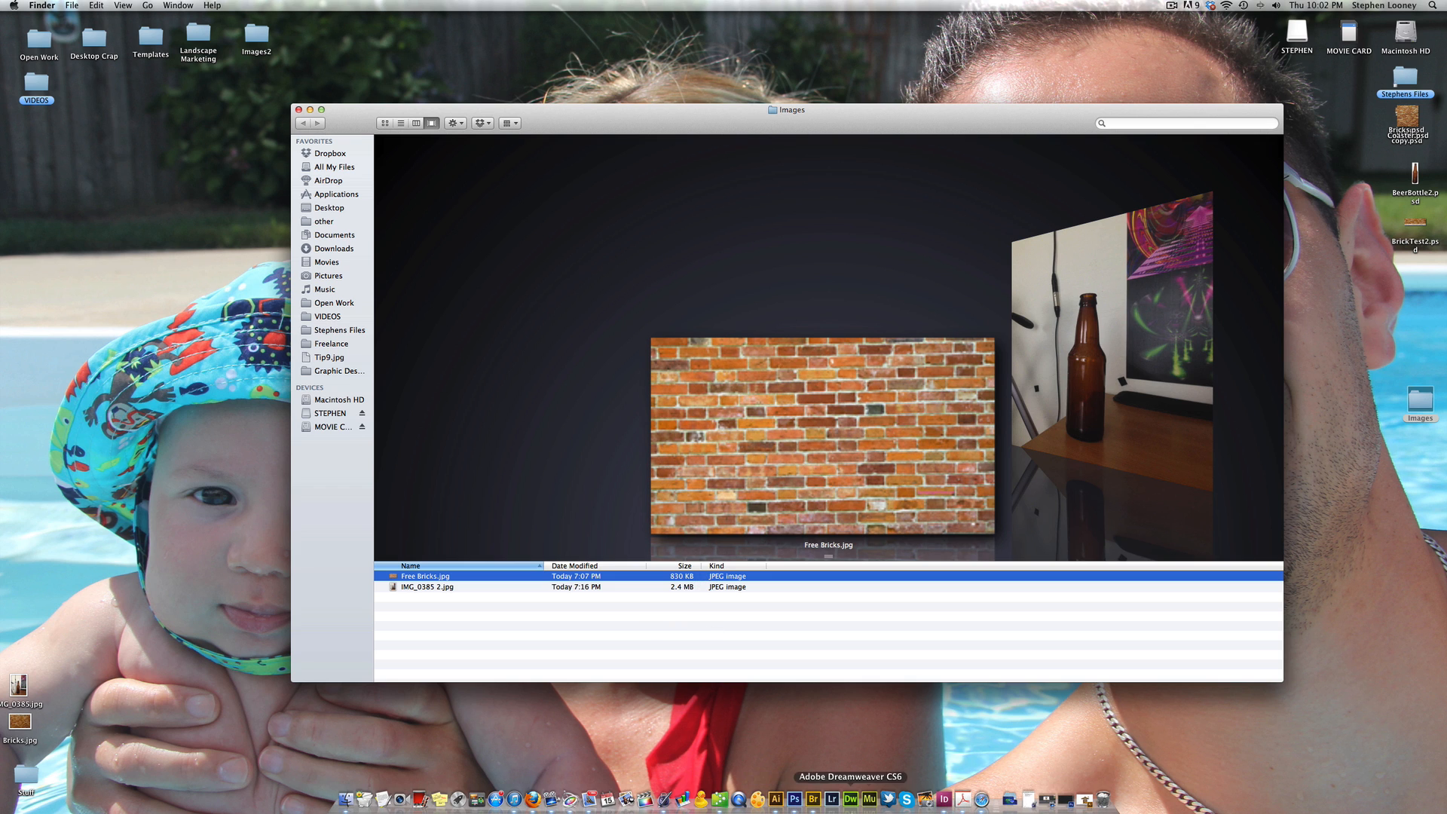
Step: Switch to Photoshop and open the bottle photo IMG_0385 2.jpg from the Images folder
left_click(796, 799)
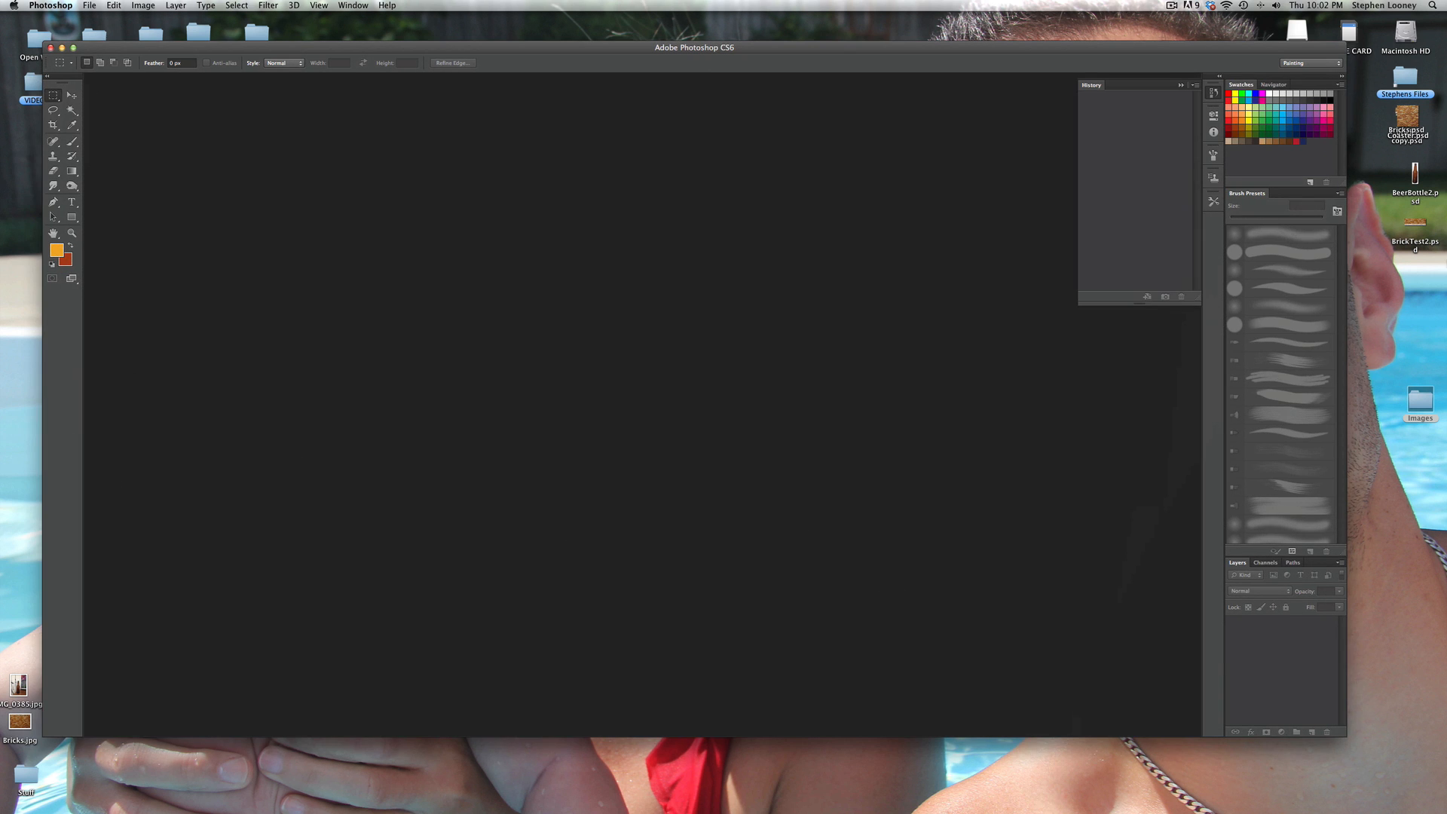
left_click_drag(997, 42, 964, 161)
left_click(969, 113)
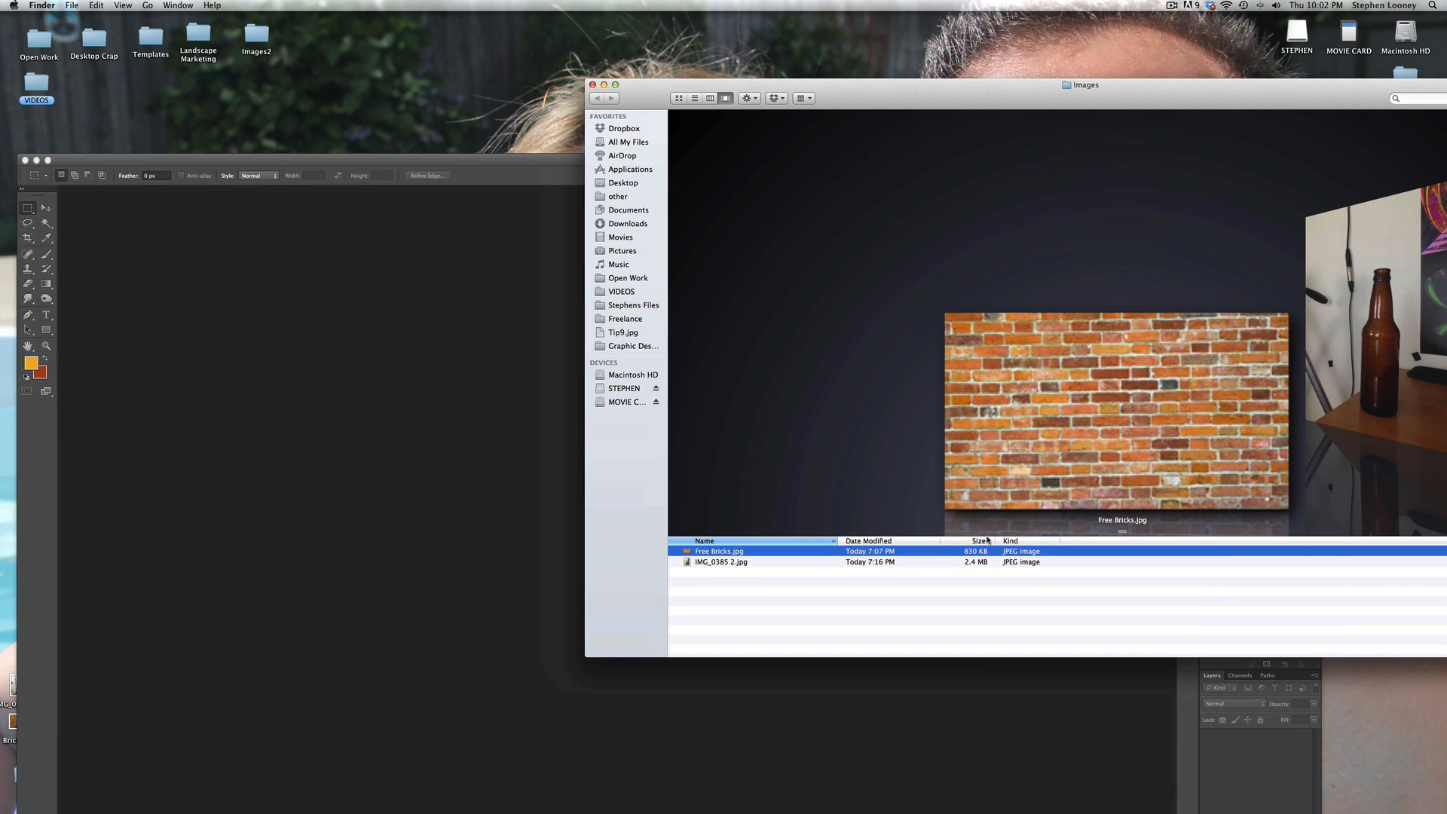
left_click_drag(722, 564, 344, 466)
left_click_drag(396, 174, 432, 51)
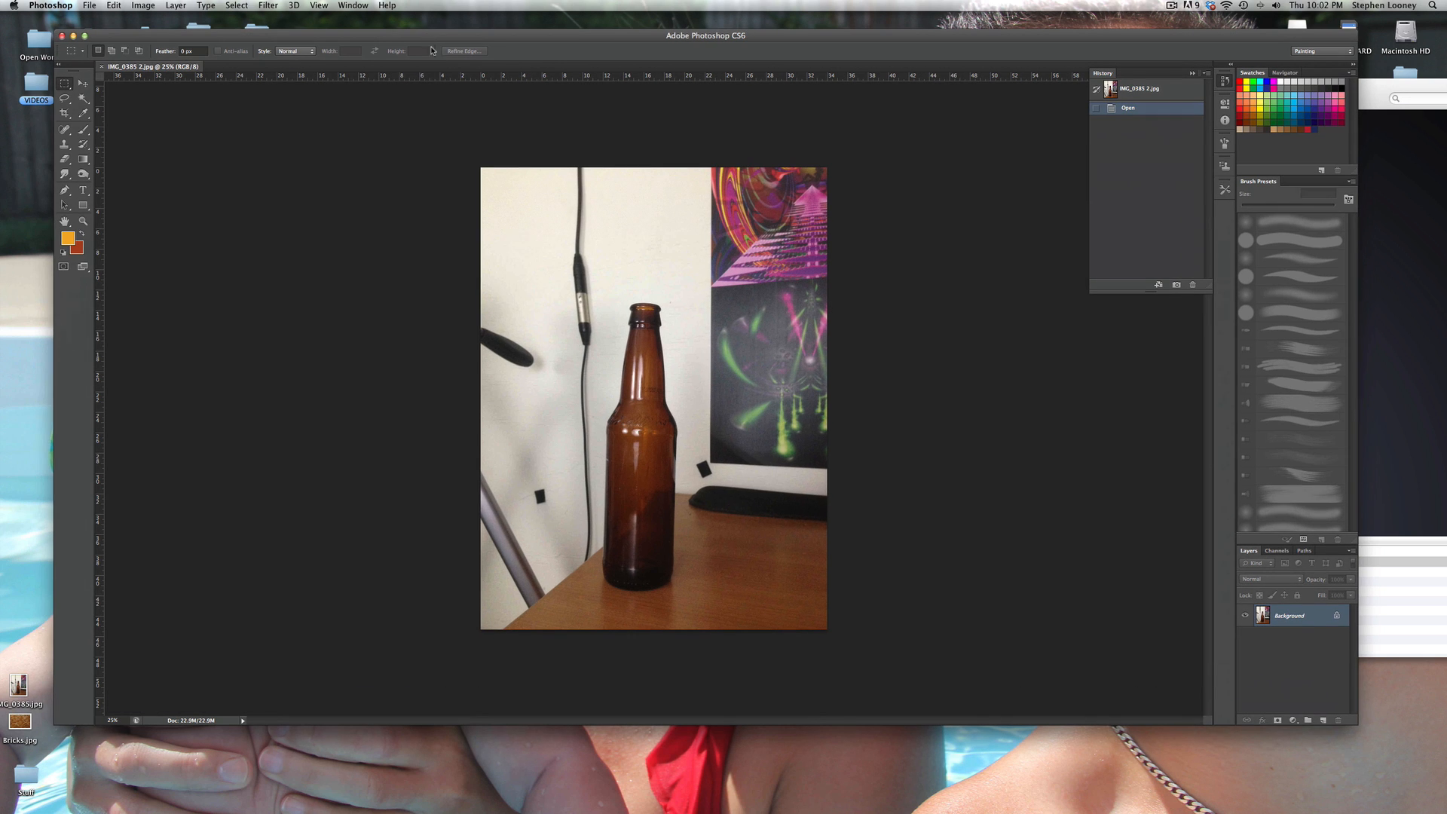
Step: Convert the bottle image to CMYK Color and turn the Background into a regular layer named Layer 0
left_click(144, 5)
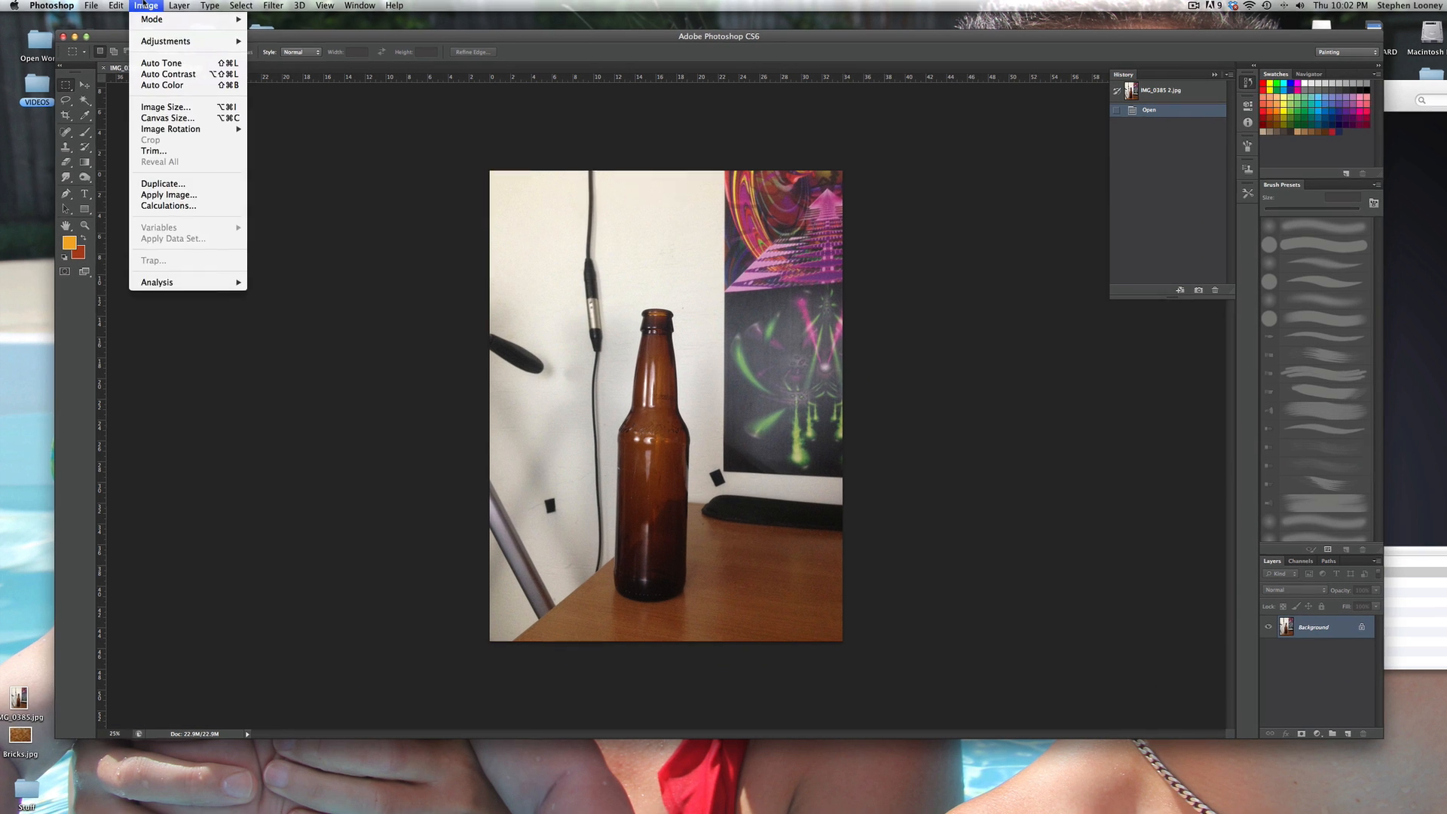
mouse_move(155, 21)
left_click(274, 70)
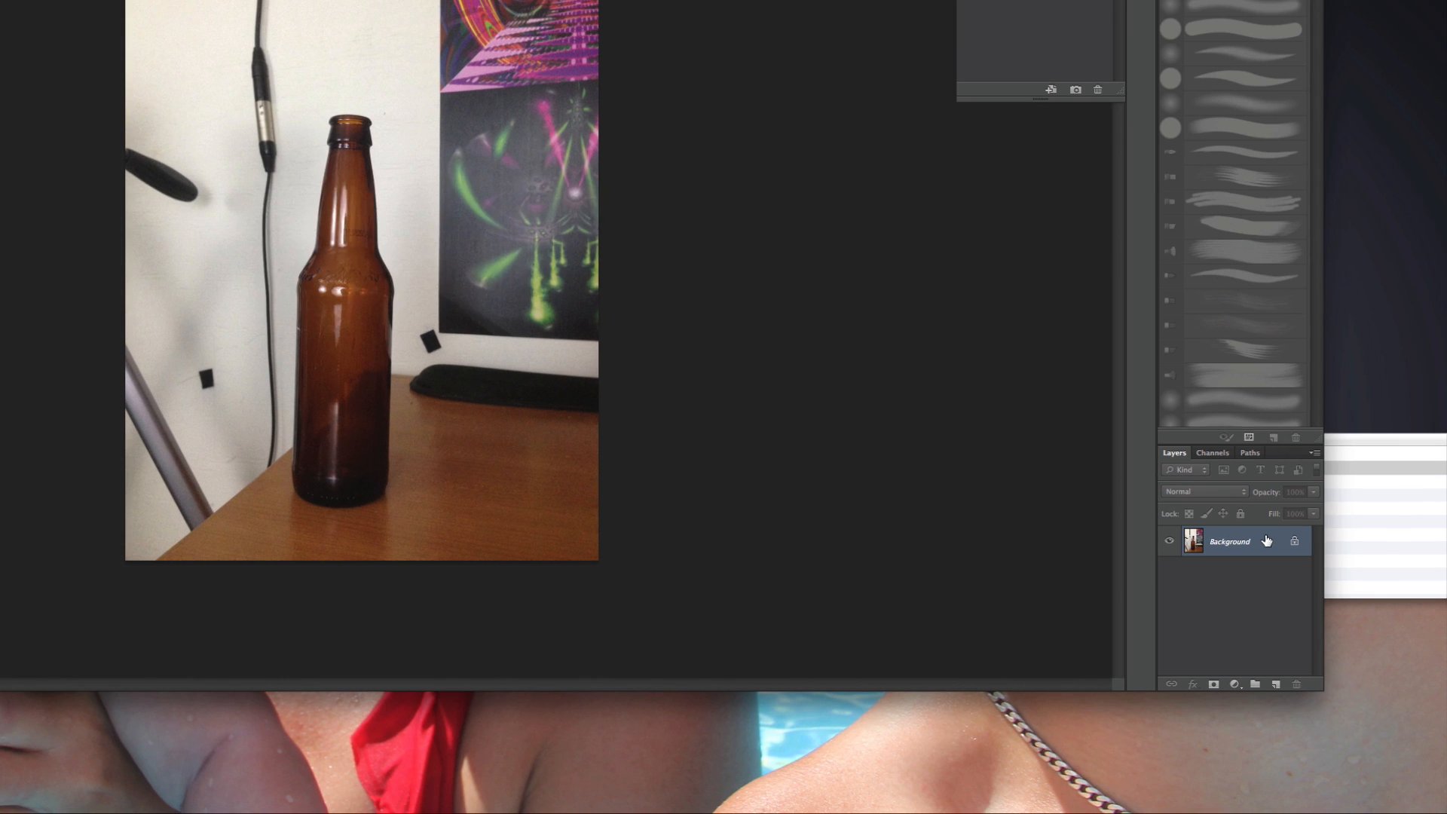
double_click(1228, 543)
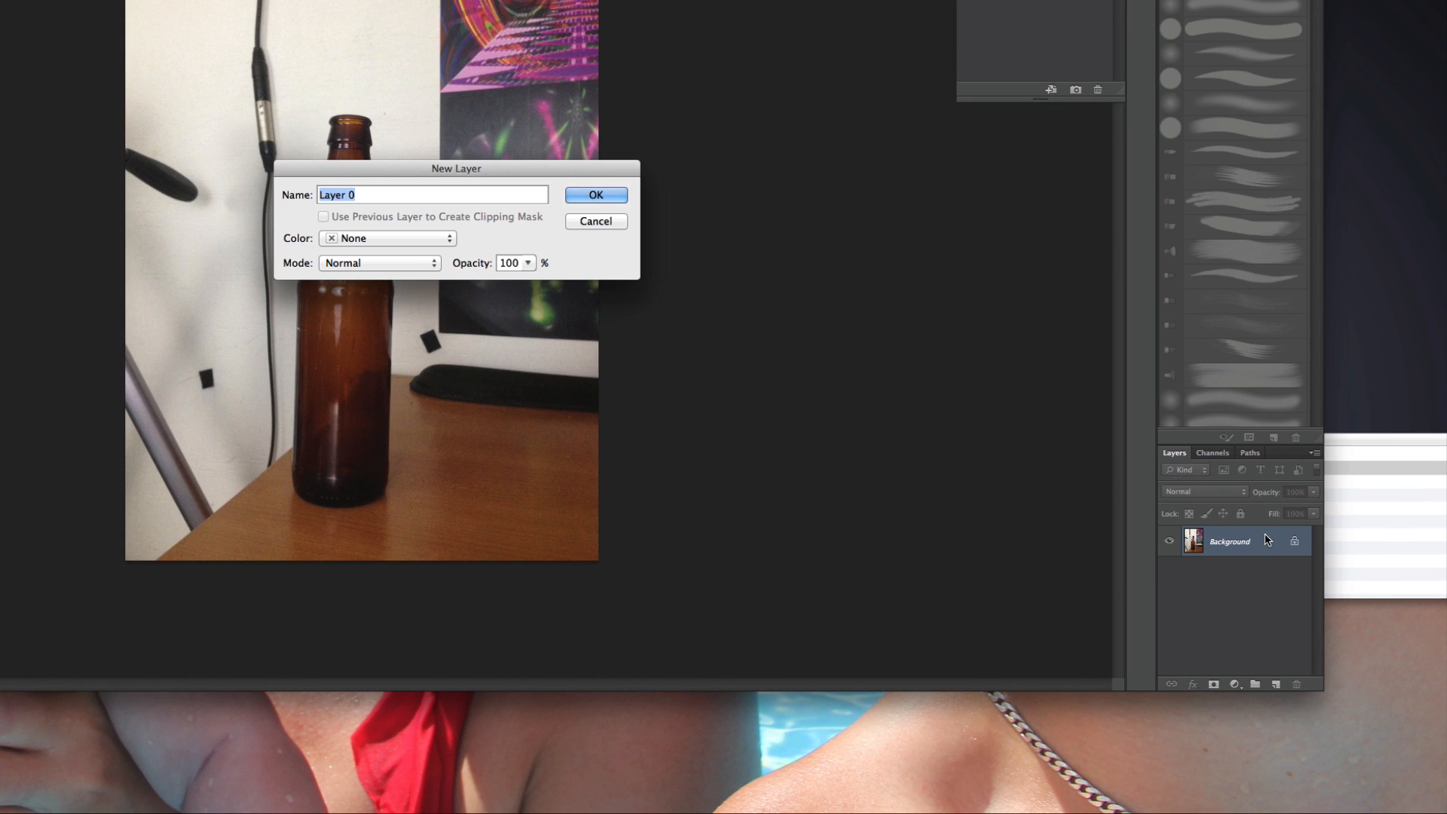
left_click(596, 195)
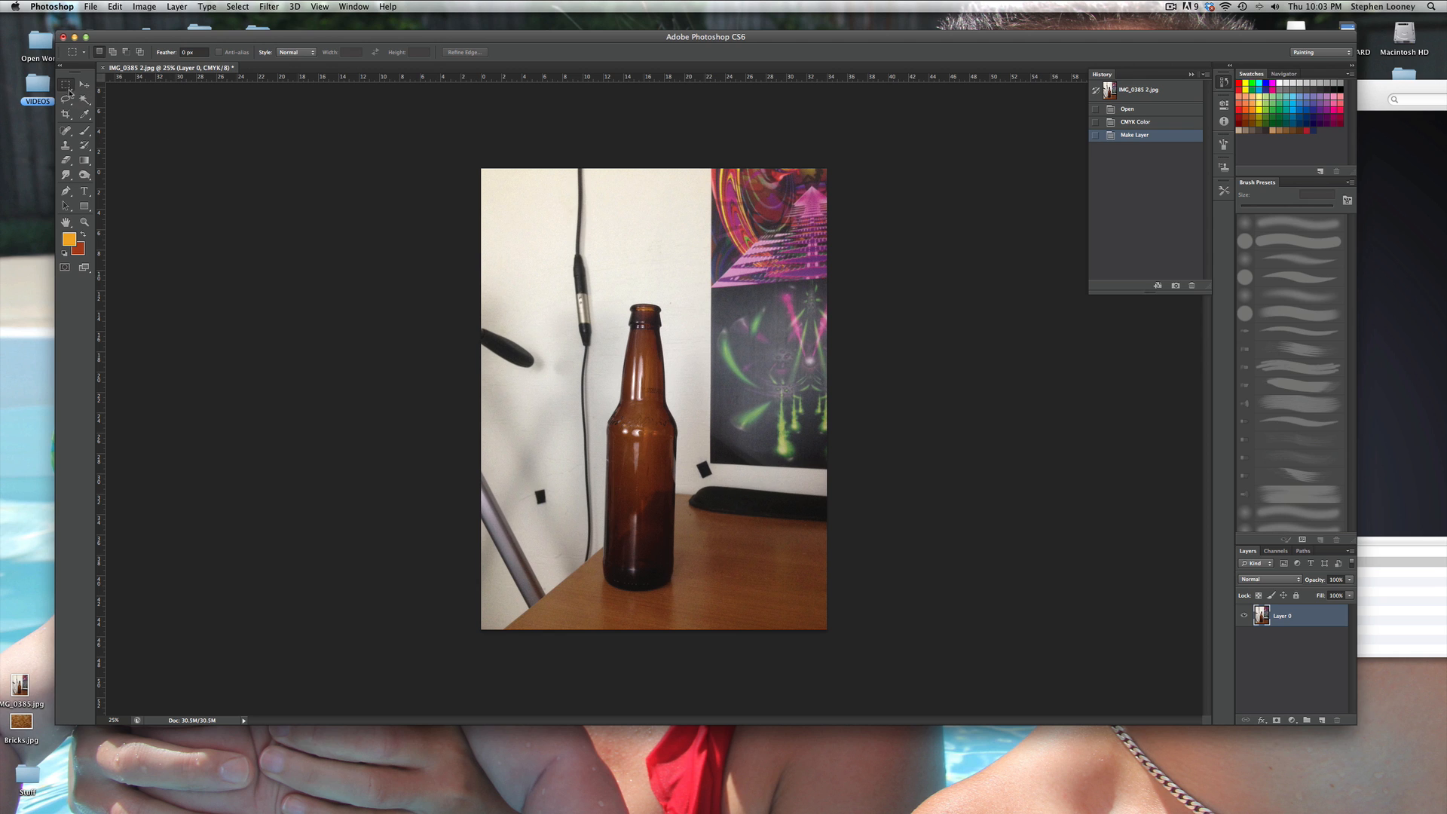
Step: Crop the photo to a tall rectangular marquee closely surrounding the bottle
left_click_drag(590, 289, 695, 601)
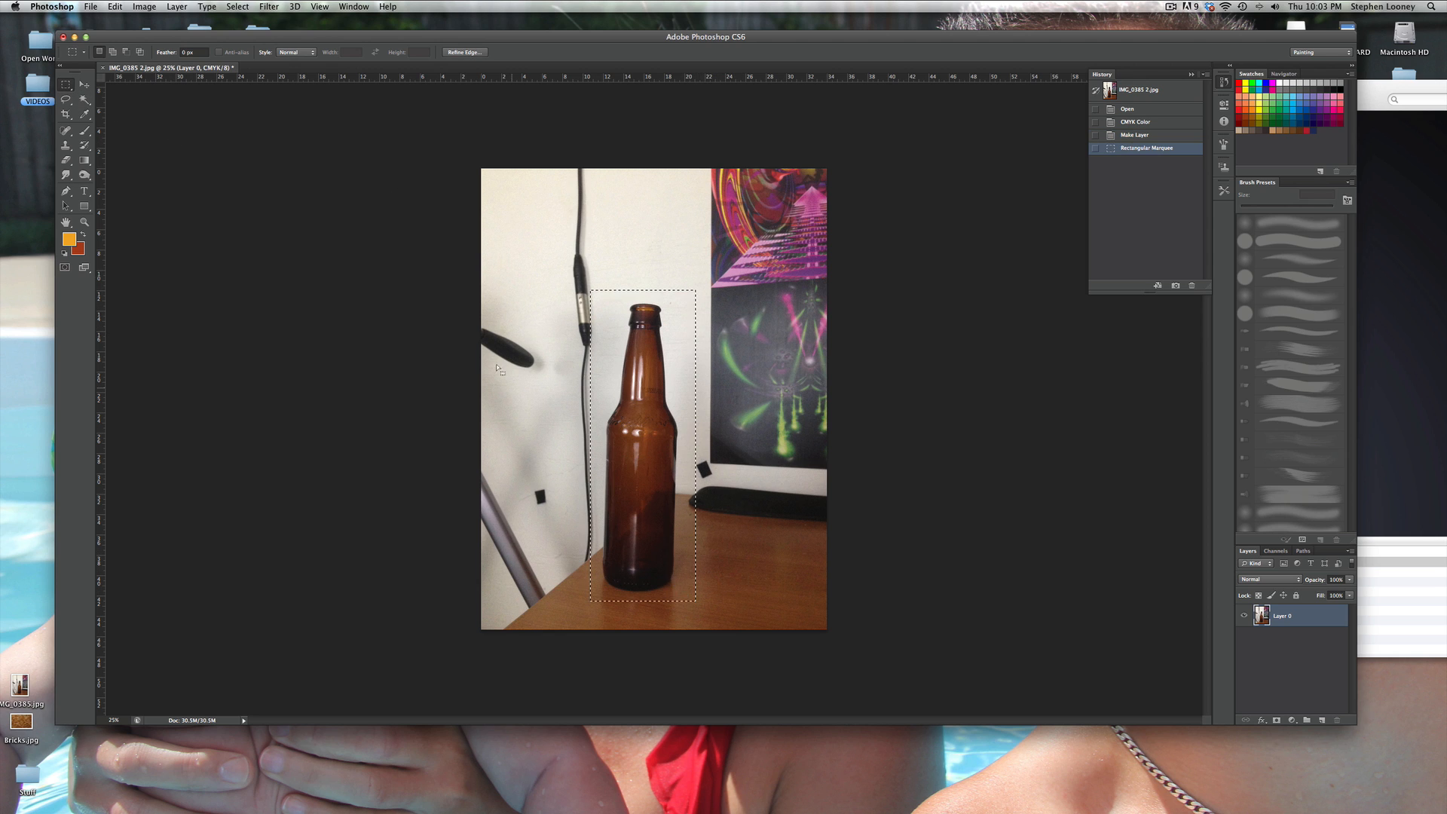
left_click(144, 7)
left_click(181, 138)
left_click(614, 206)
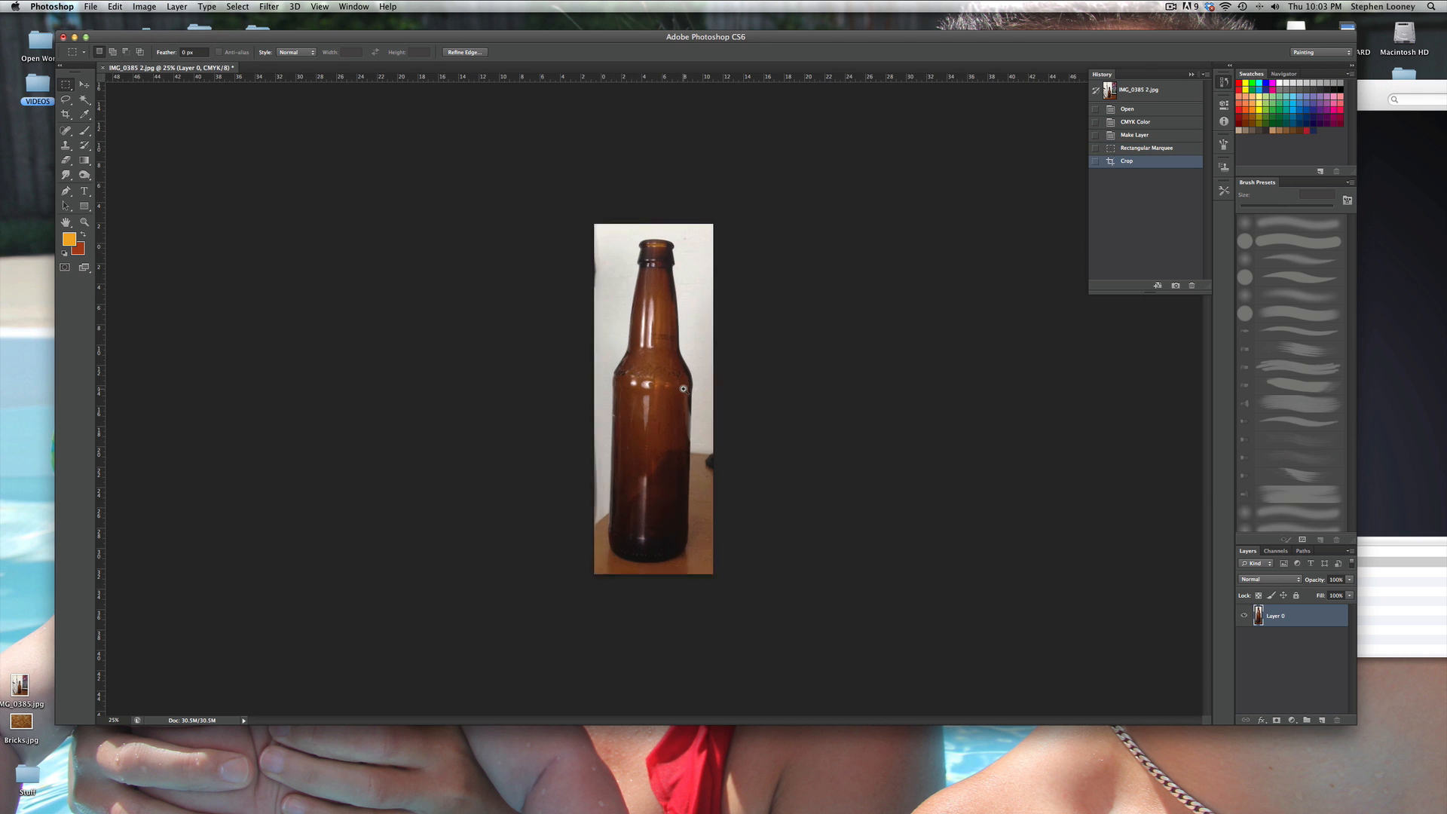
Step: Start a Pen path on the left edge of the bottle neck and trace it up around the collar ridge
left_click(614, 206)
scroll(378, 323, "up", 5)
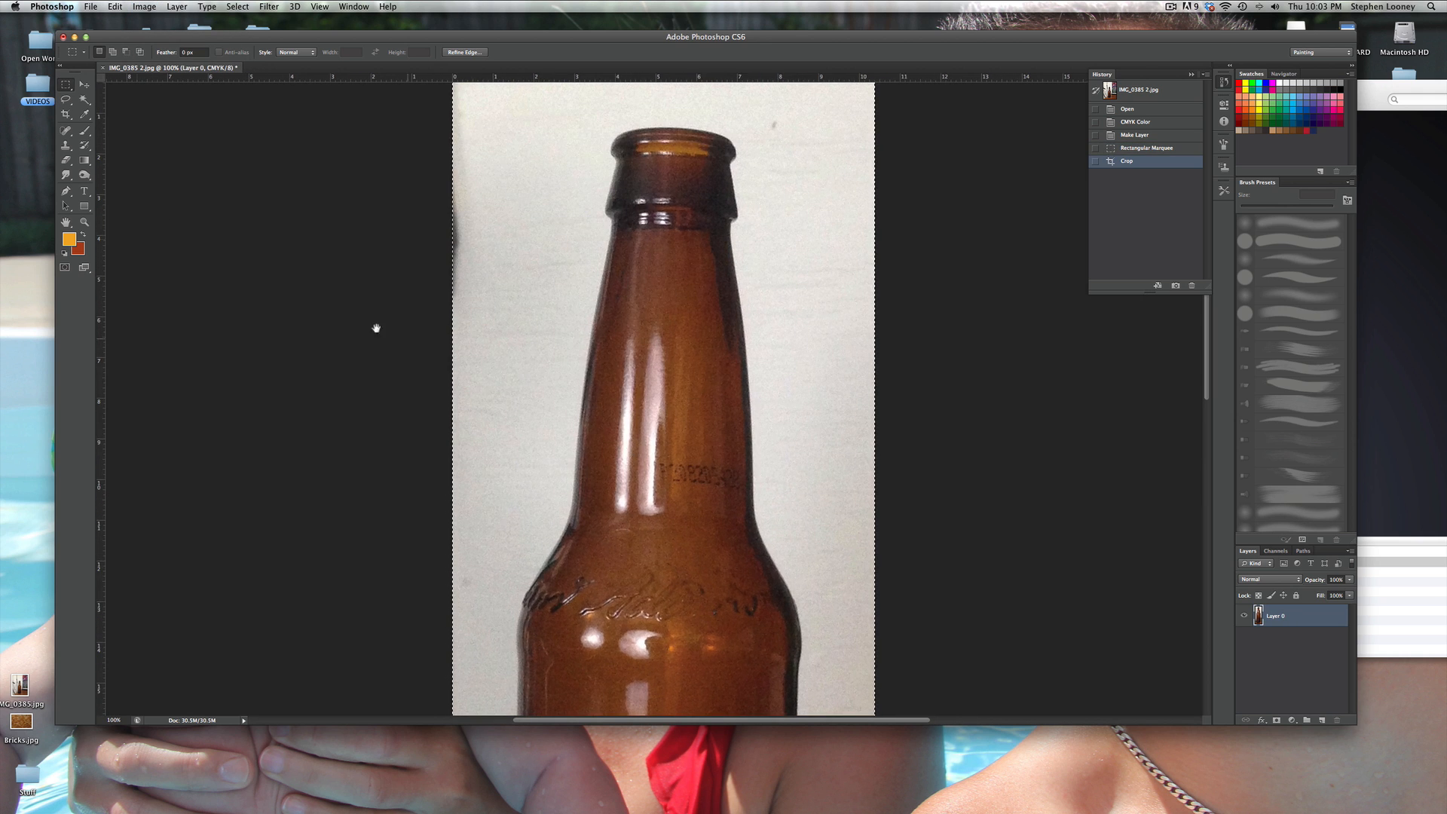
left_click(65, 193)
left_click(882, 478)
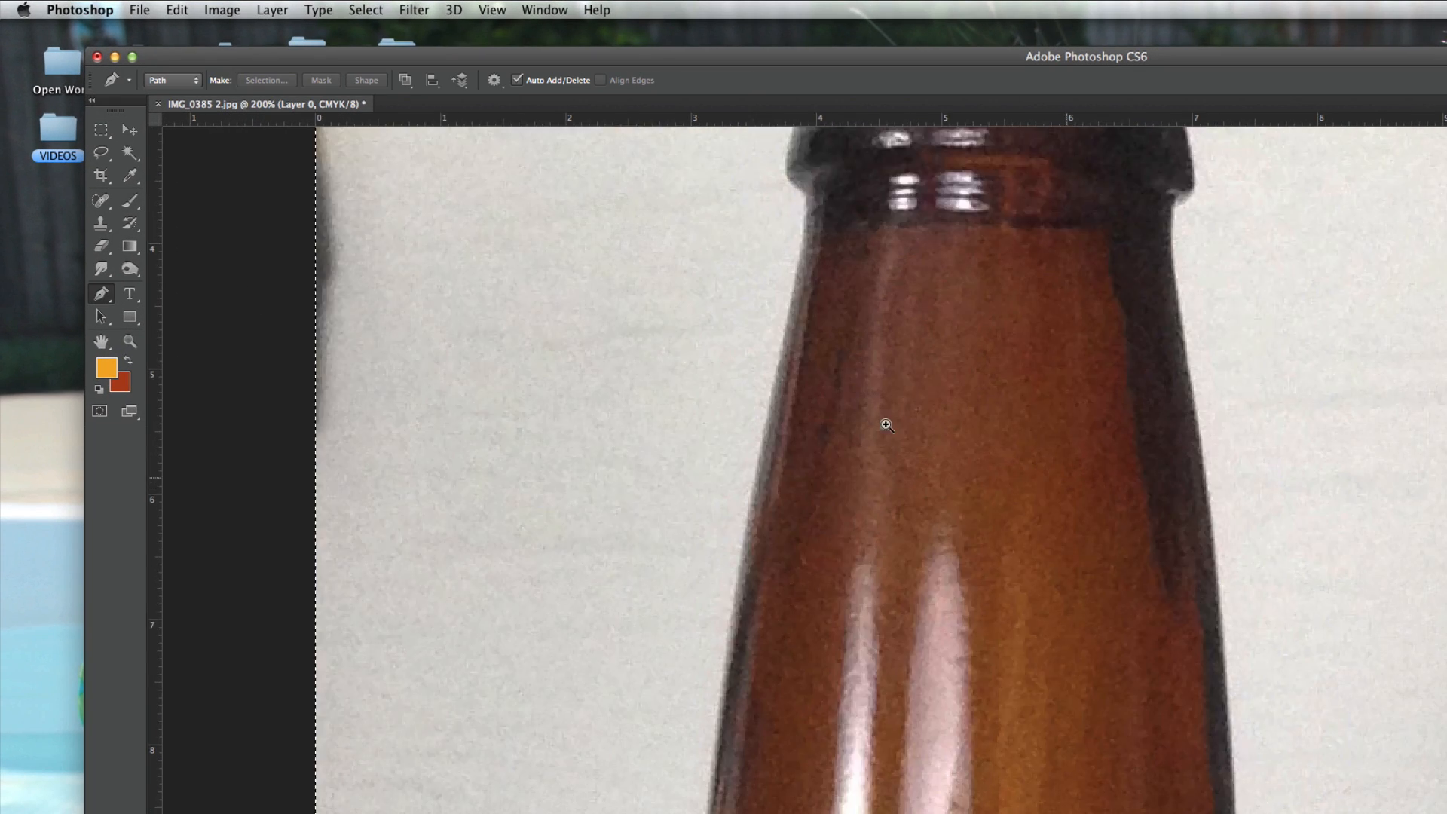
left_click(882, 600)
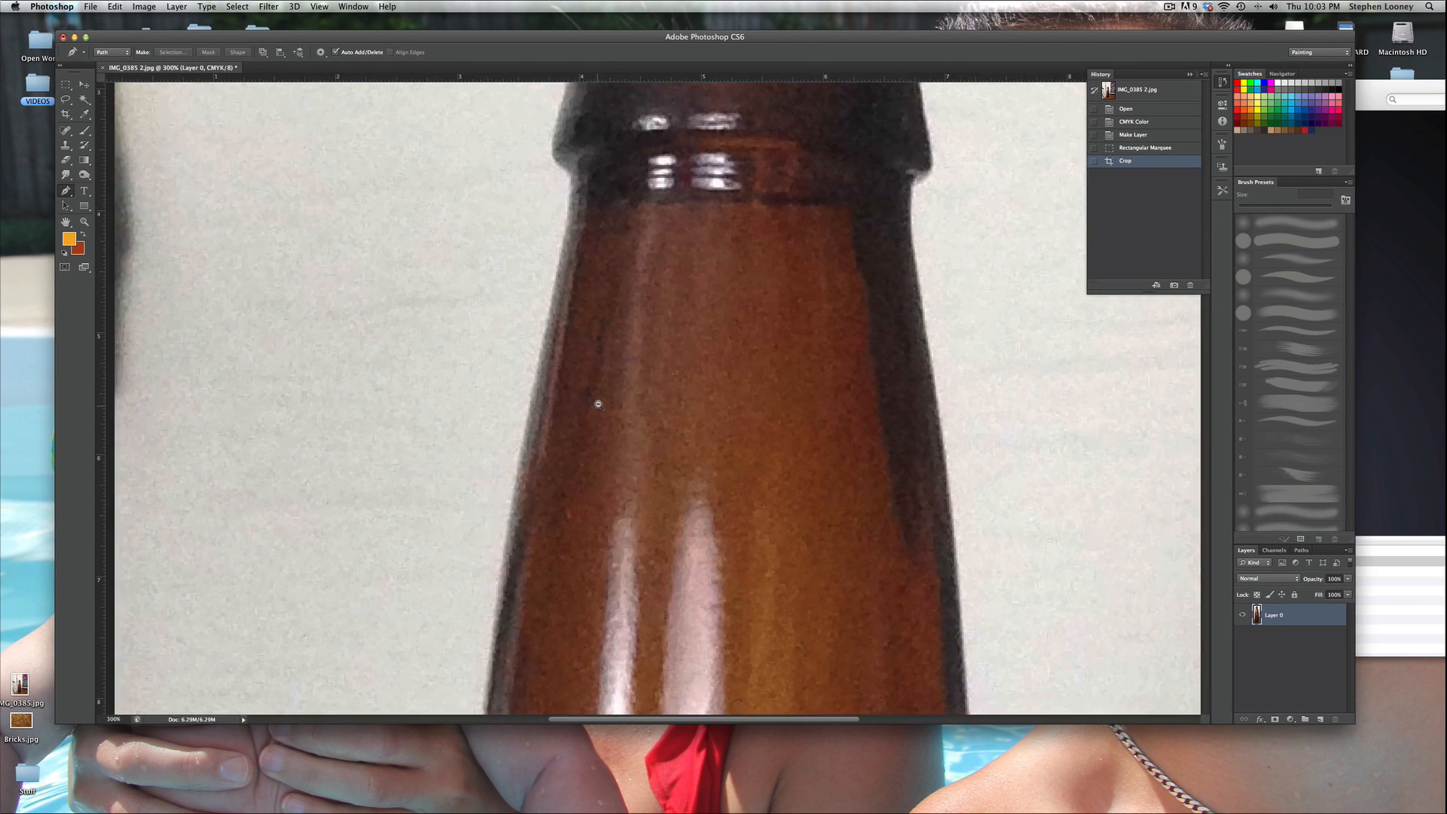
left_click(598, 404, "alt")
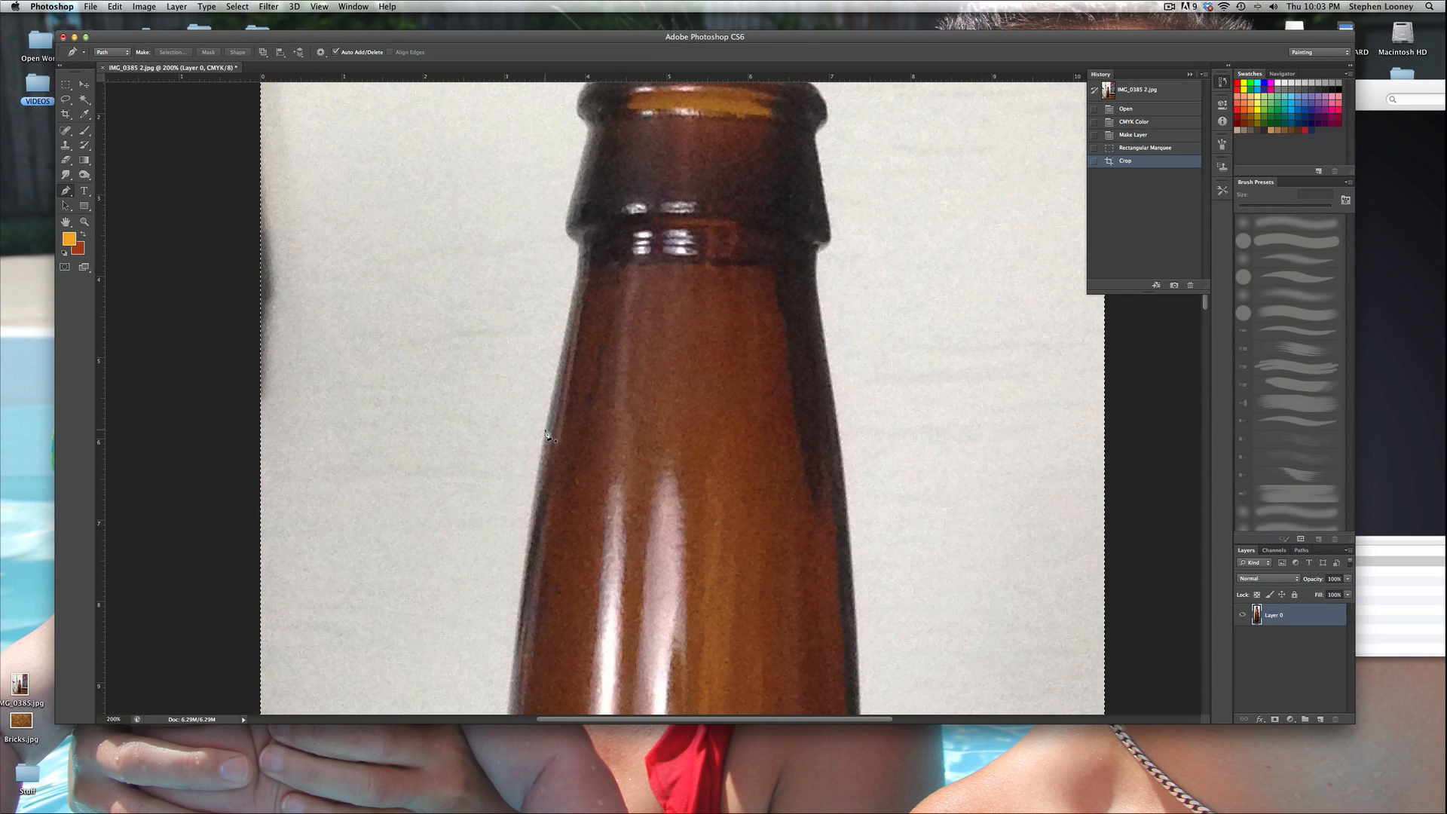
left_click(546, 430)
left_click(575, 243)
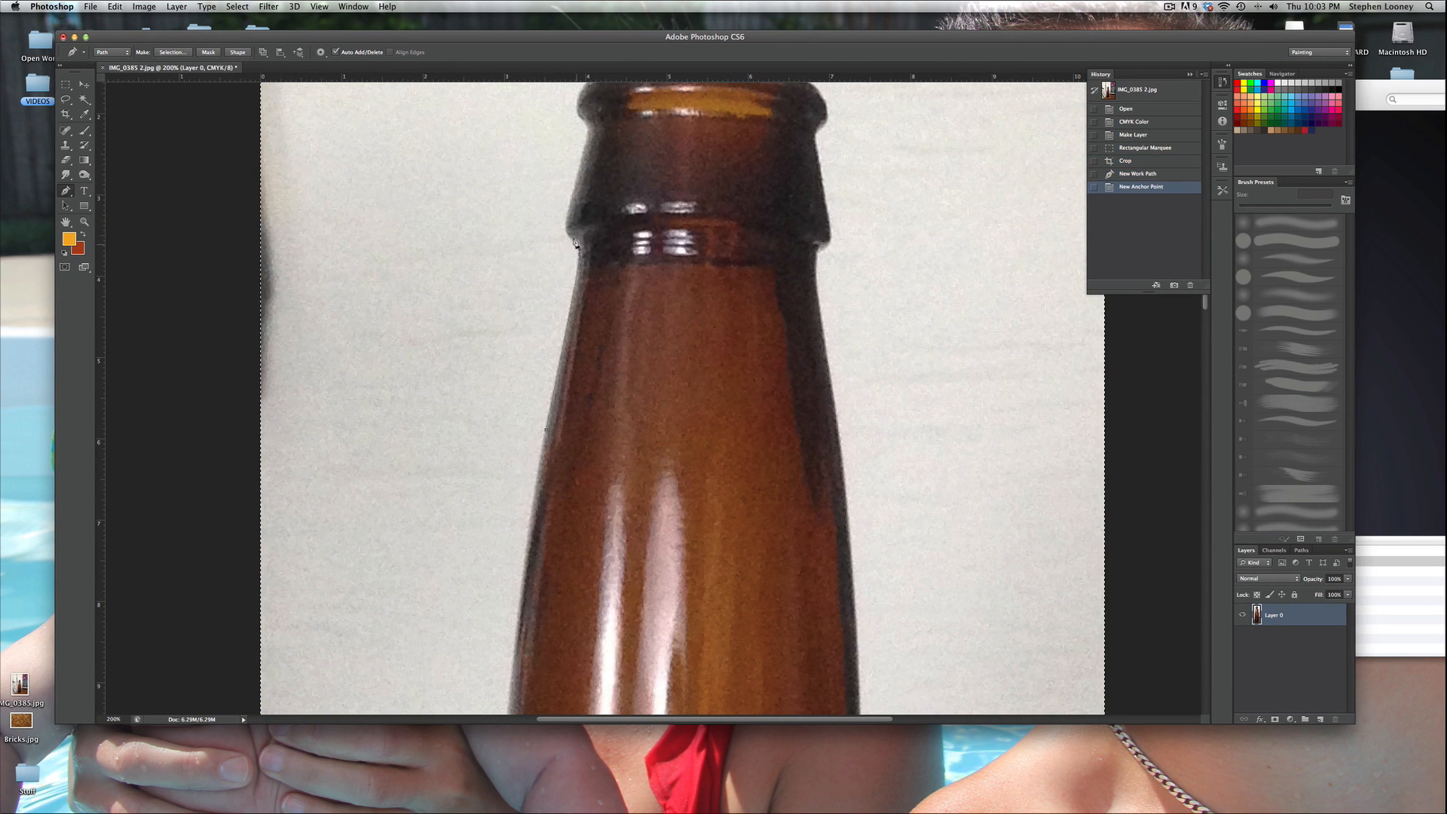
left_click(565, 237)
left_click_drag(563, 224, 601, 318)
left_click(601, 295)
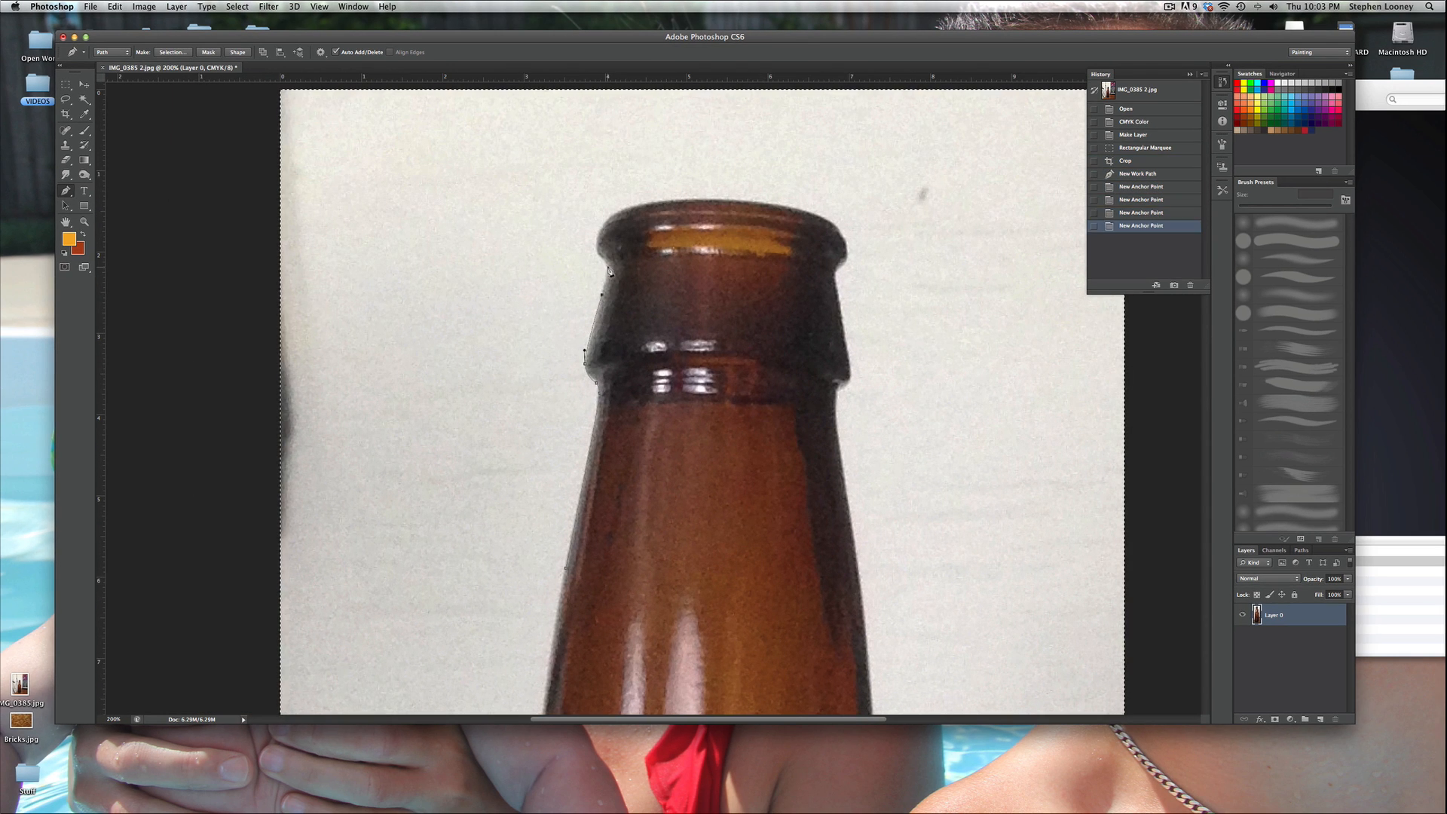
Step: Continue the Pen path around the bottle's lip, from its left underside over the rim to its right edge
left_click(608, 263)
left_click(596, 229)
scroll(606, 229, "left", 1)
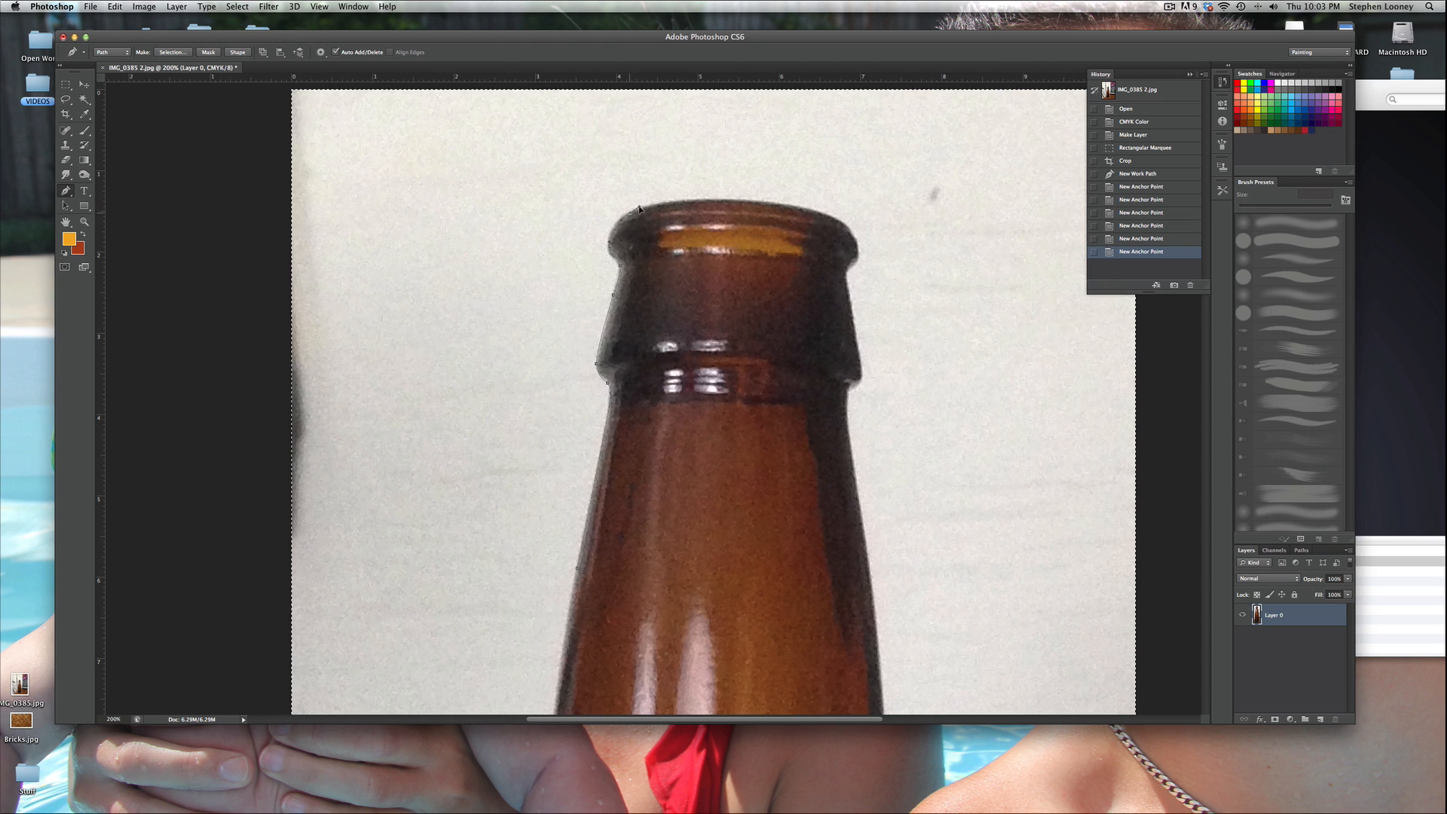
left_click(640, 206)
left_click(722, 201)
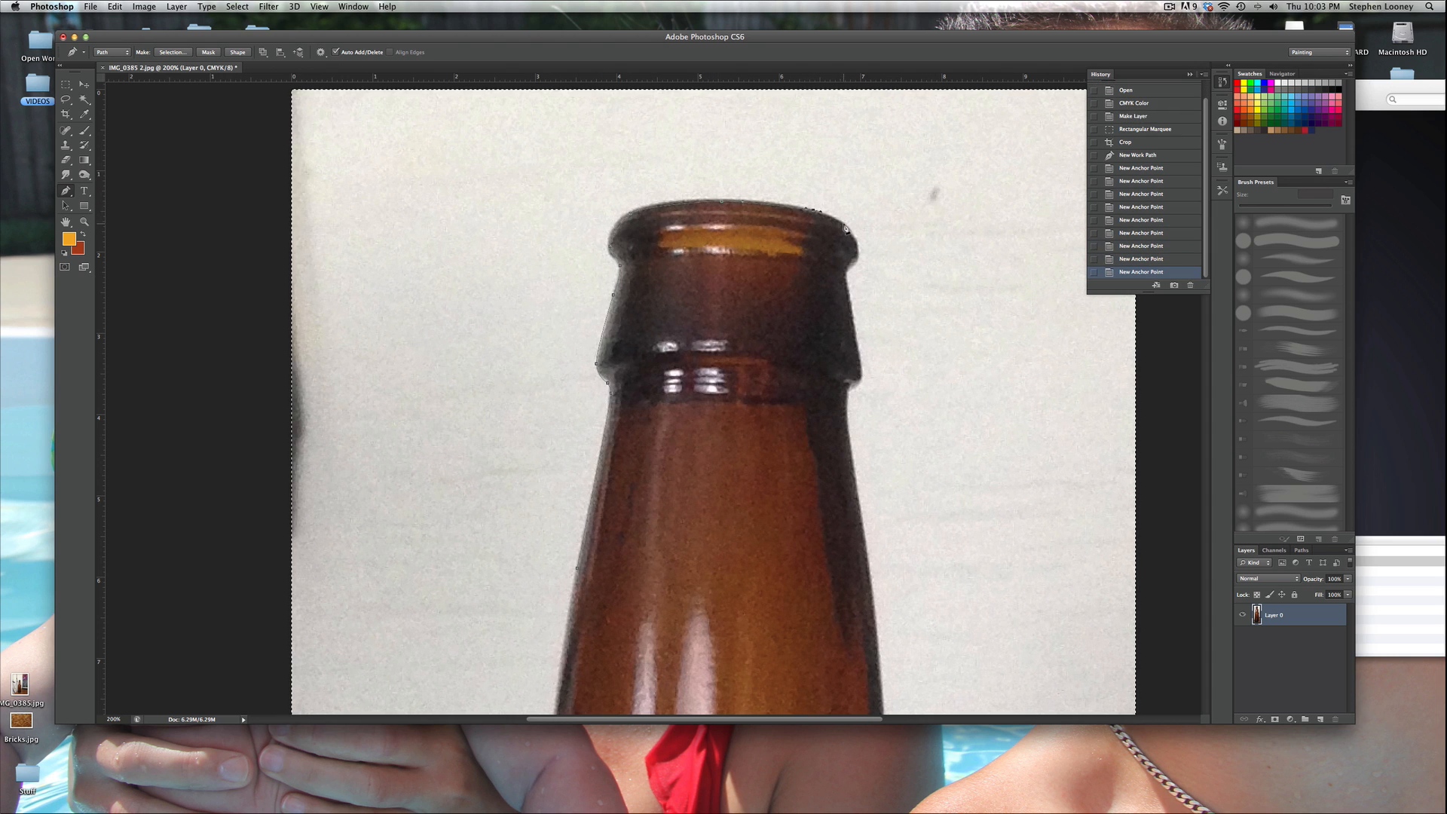
left_click(812, 210)
left_click(853, 232)
Step: Trace the Pen path down the right side of the collar and along the upper neck
left_click(848, 270)
left_click(860, 368)
left_click(858, 381)
left_click(850, 390)
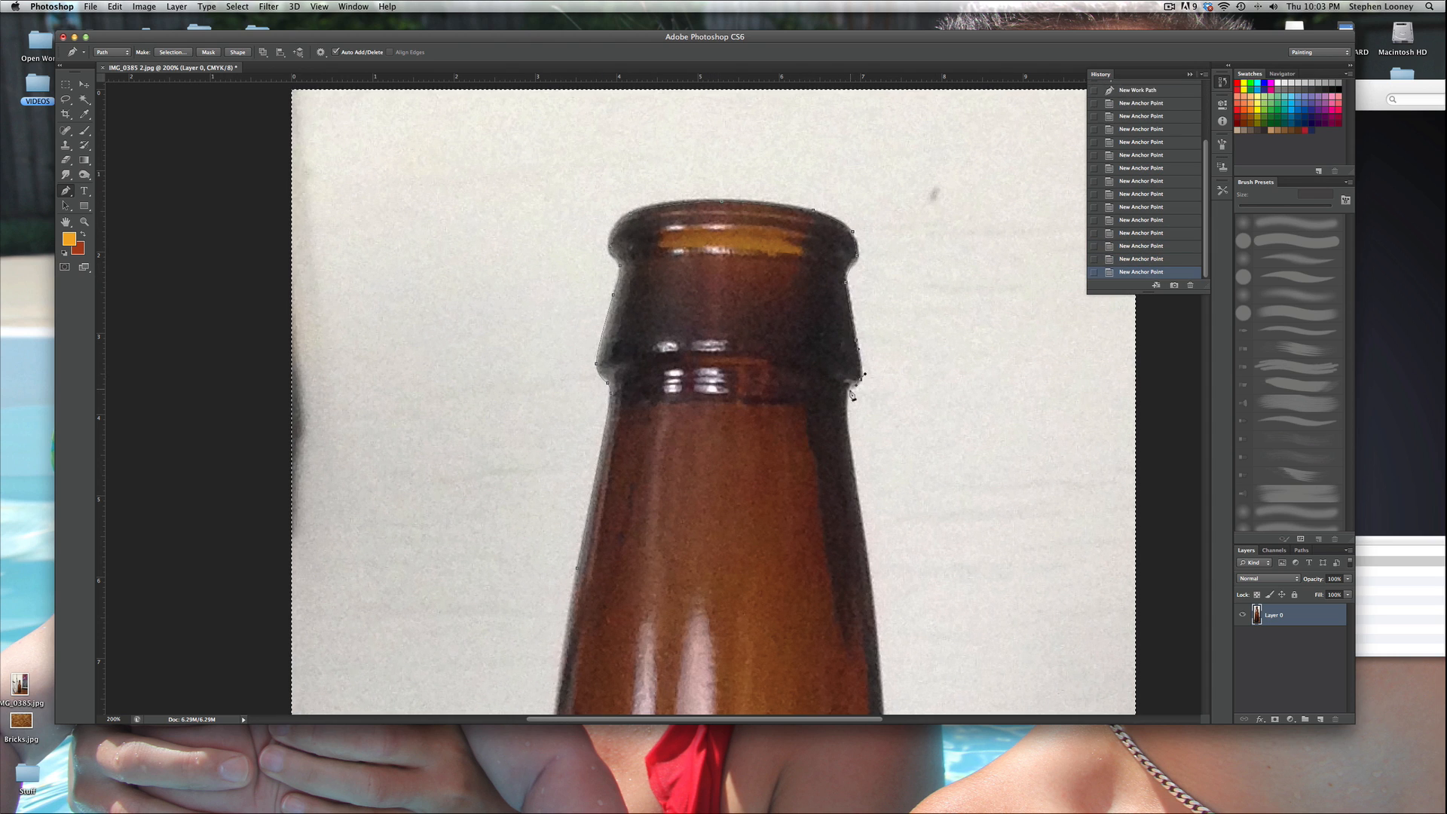
left_click(869, 557)
Step: Extend the Pen path down the right shoulder and body and curve it around the bottle's base
left_click_drag(840, 474, 775, 150)
left_click_drag(823, 453, 826, 497)
scroll(826, 497, "down", 10)
scroll(826, 497, "right", 3)
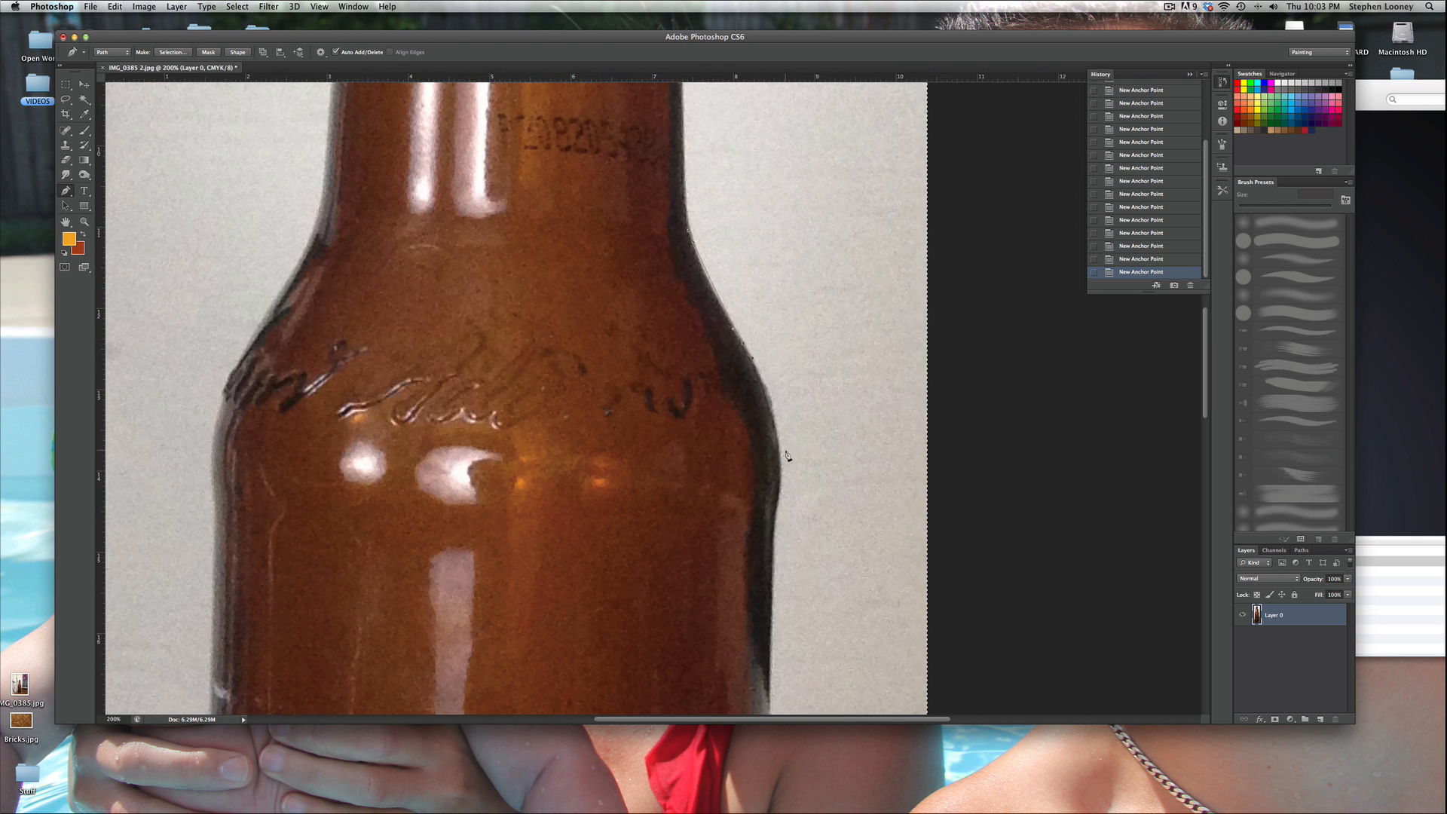
scroll(771, 527, "down", 10)
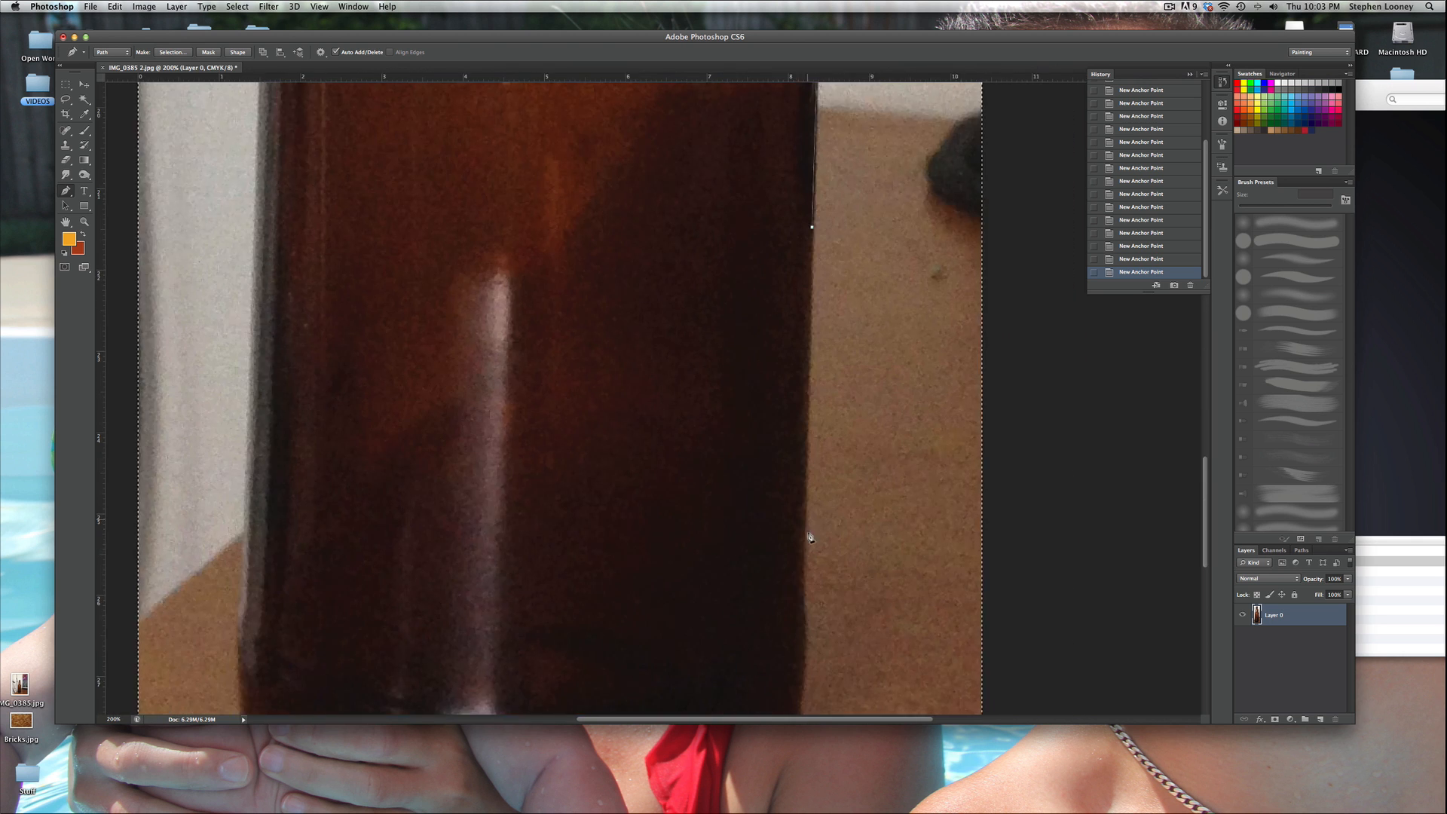
scroll(770, 528, "left", 2)
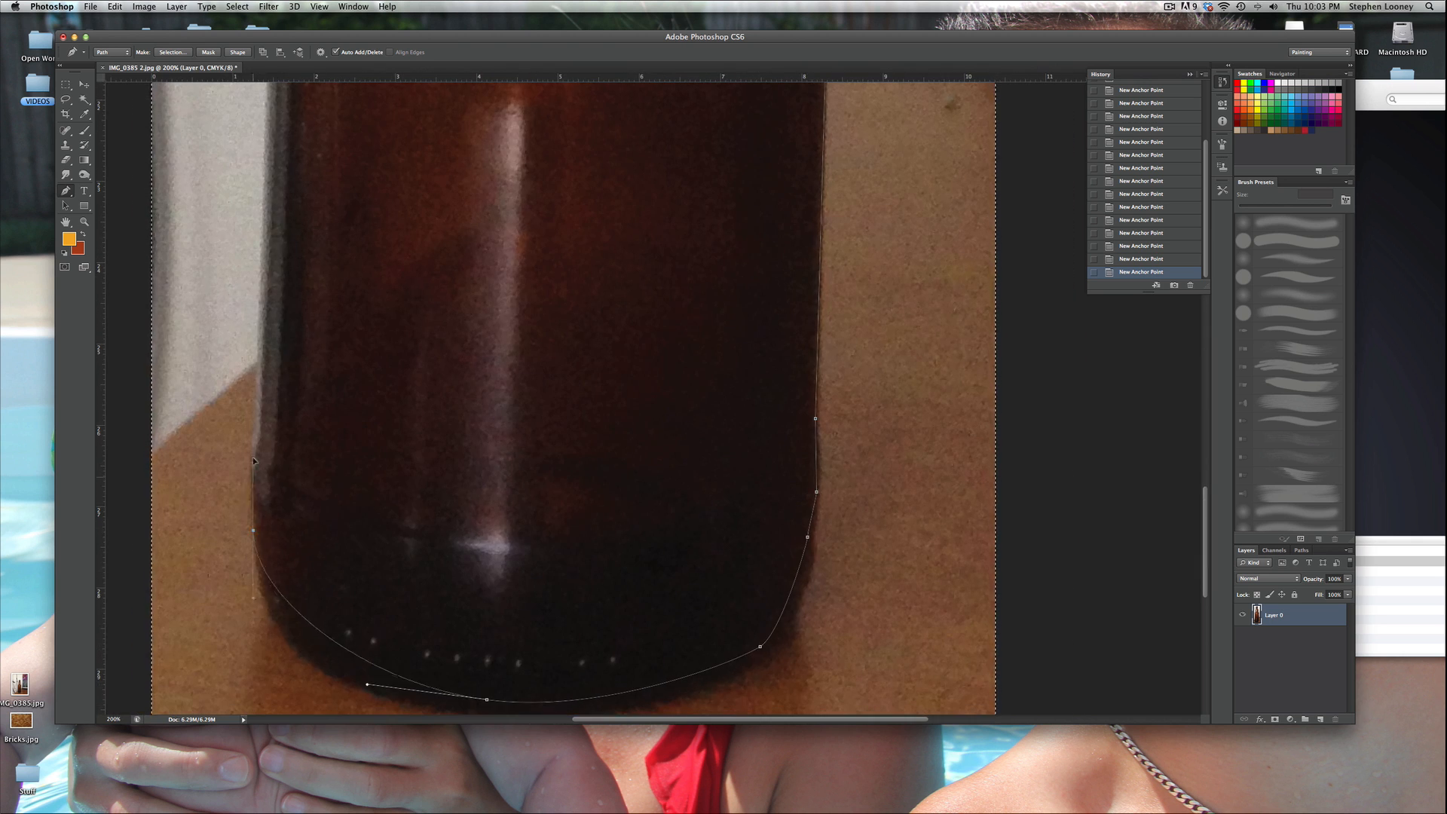
Step: Trace the Pen path up the bottle's left body, shoulder and neck, closing it at the starting anchor point
scroll(337, 403, "up", 10)
scroll(337, 403, "left", 2)
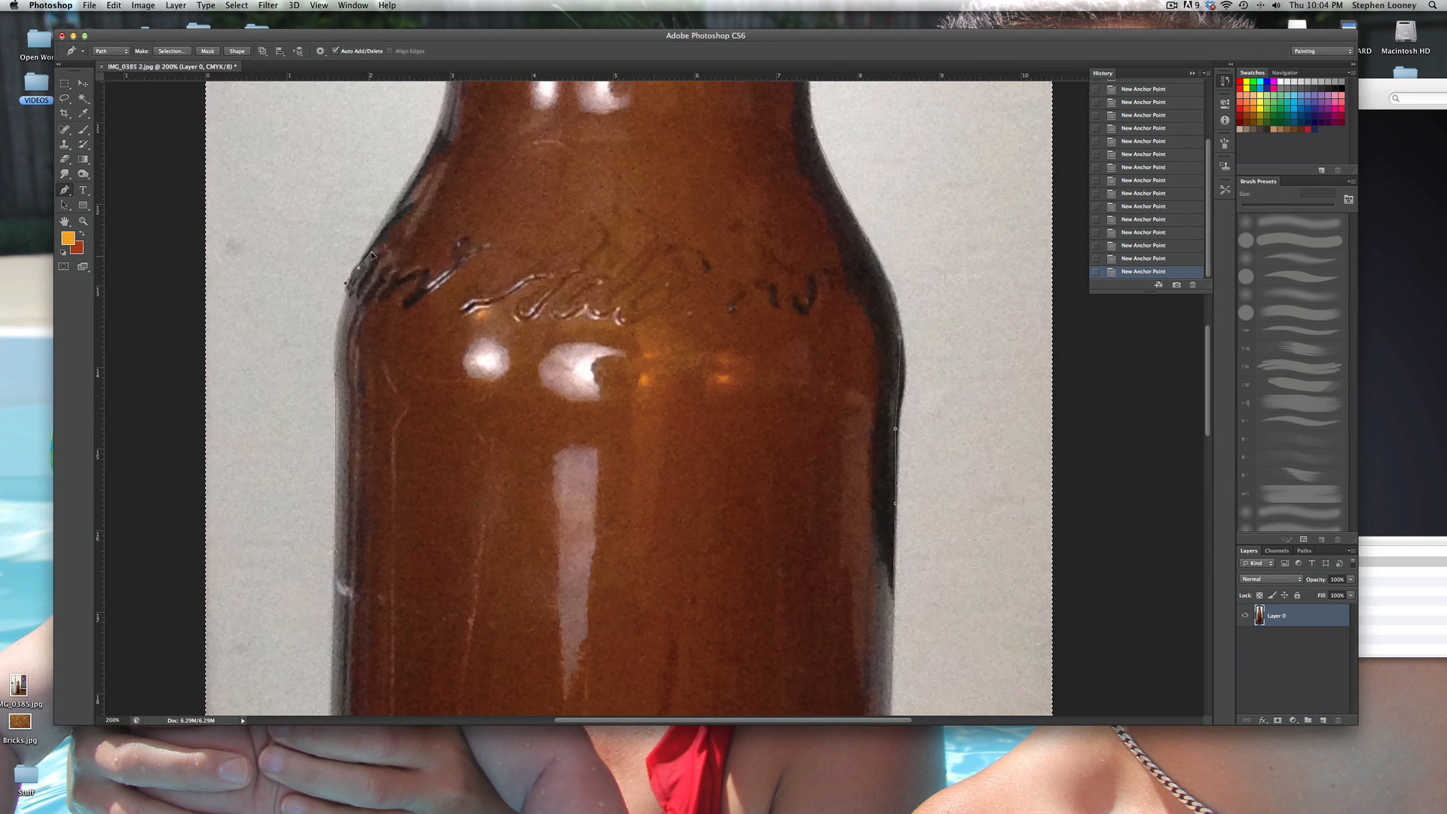
scroll(485, 346, "up", 8)
scroll(485, 346, "left", 1)
left_click_drag(499, 220, 502, 214)
left_click_drag(503, 219, 558, 381)
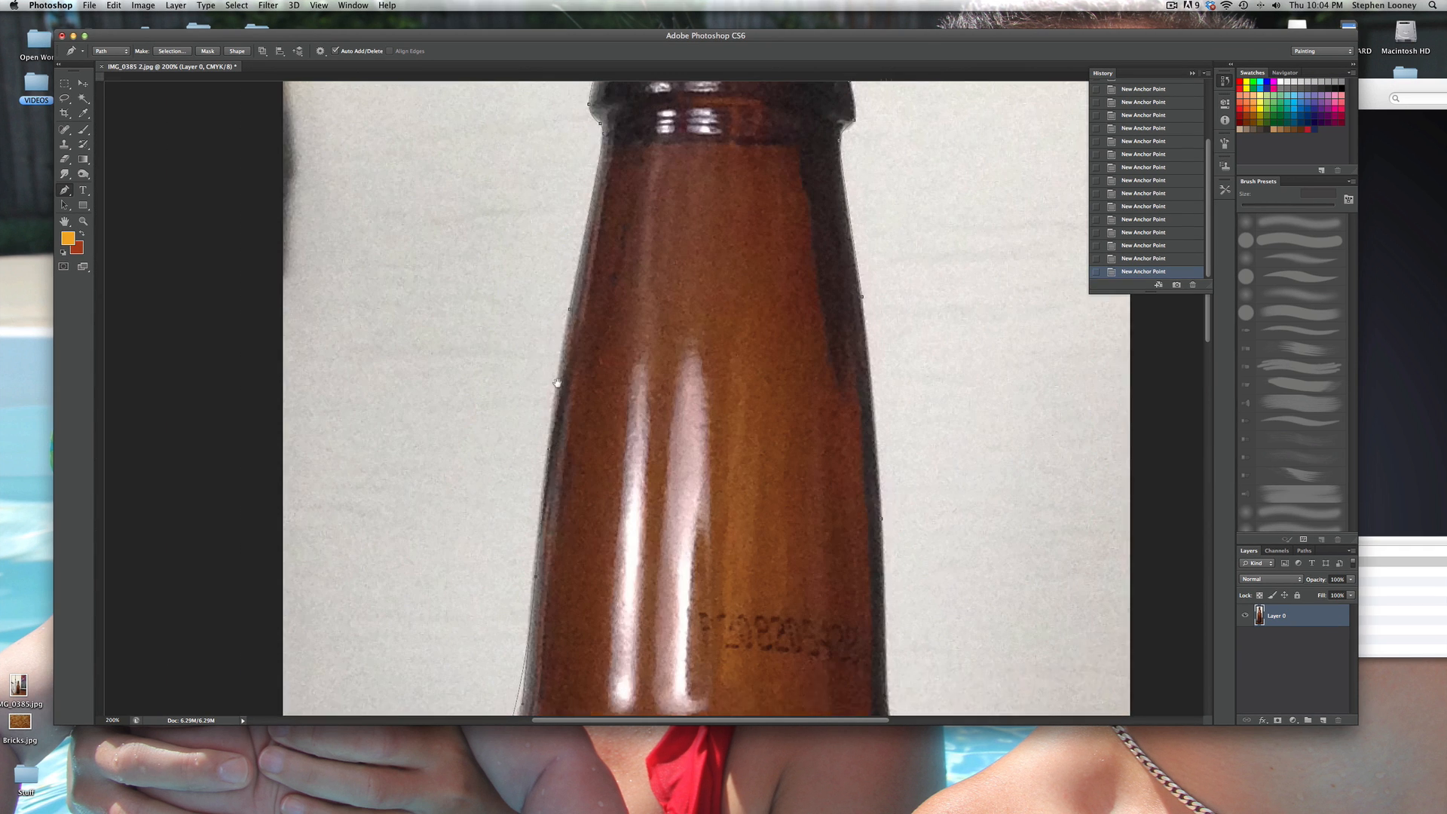
left_click(575, 326)
left_click(708, 352, "alt+super")
left_click_drag(708, 352, 705, 381)
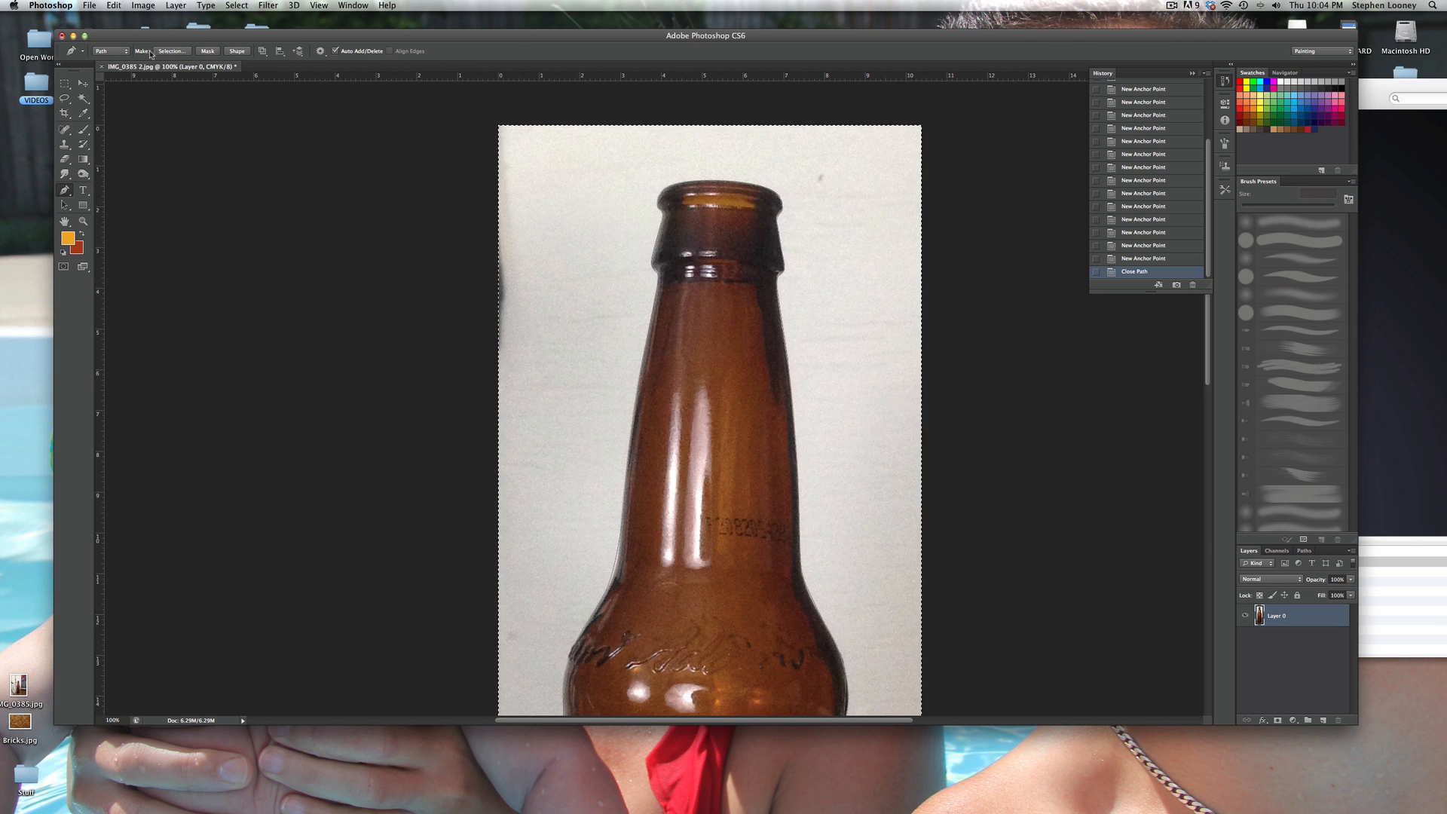
Step: Make a new selection from the path with a 2-pixel feather, invert it and delete the background around the bottle
left_click(172, 51)
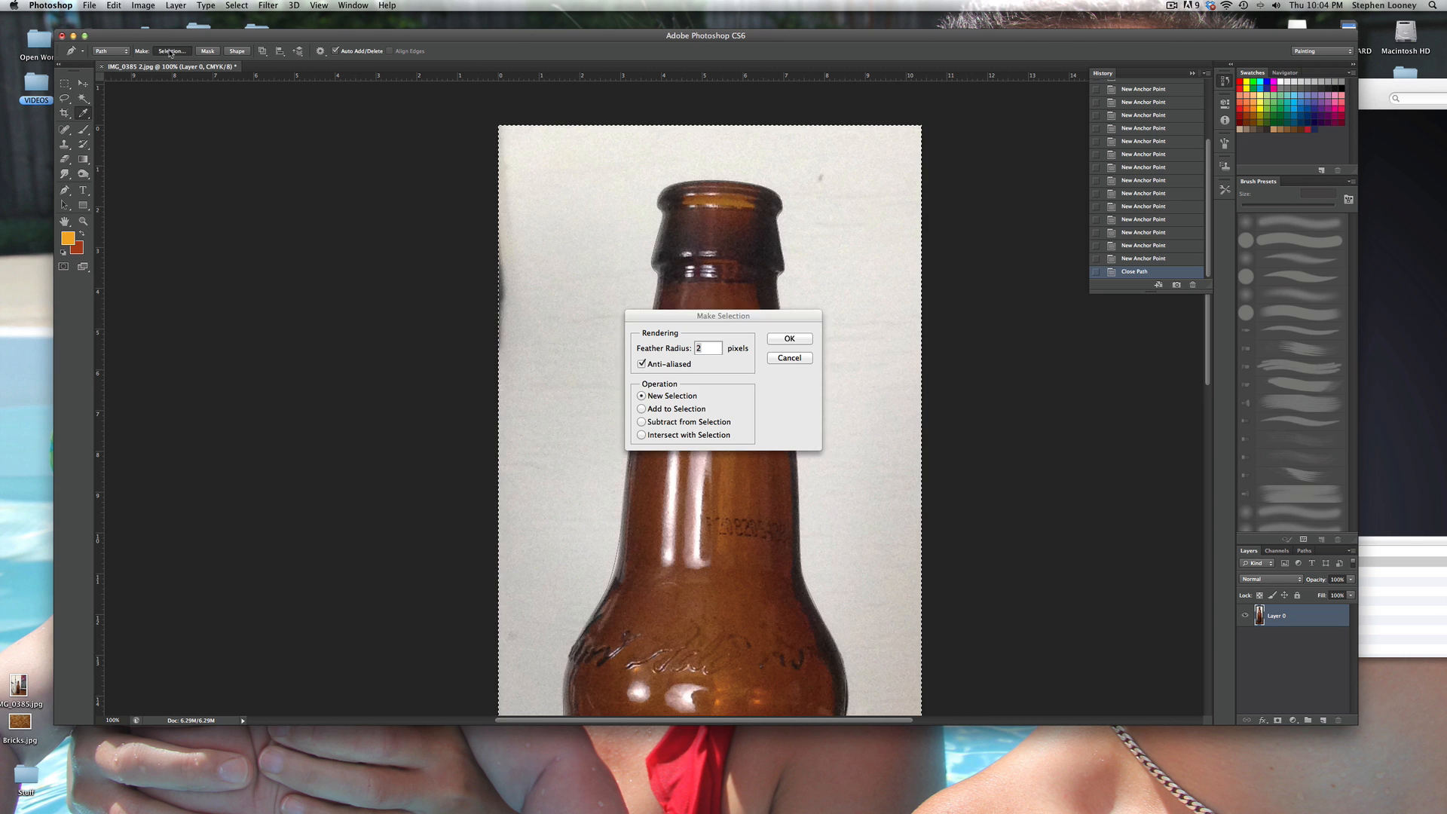
left_click(789, 338)
left_click(237, 5)
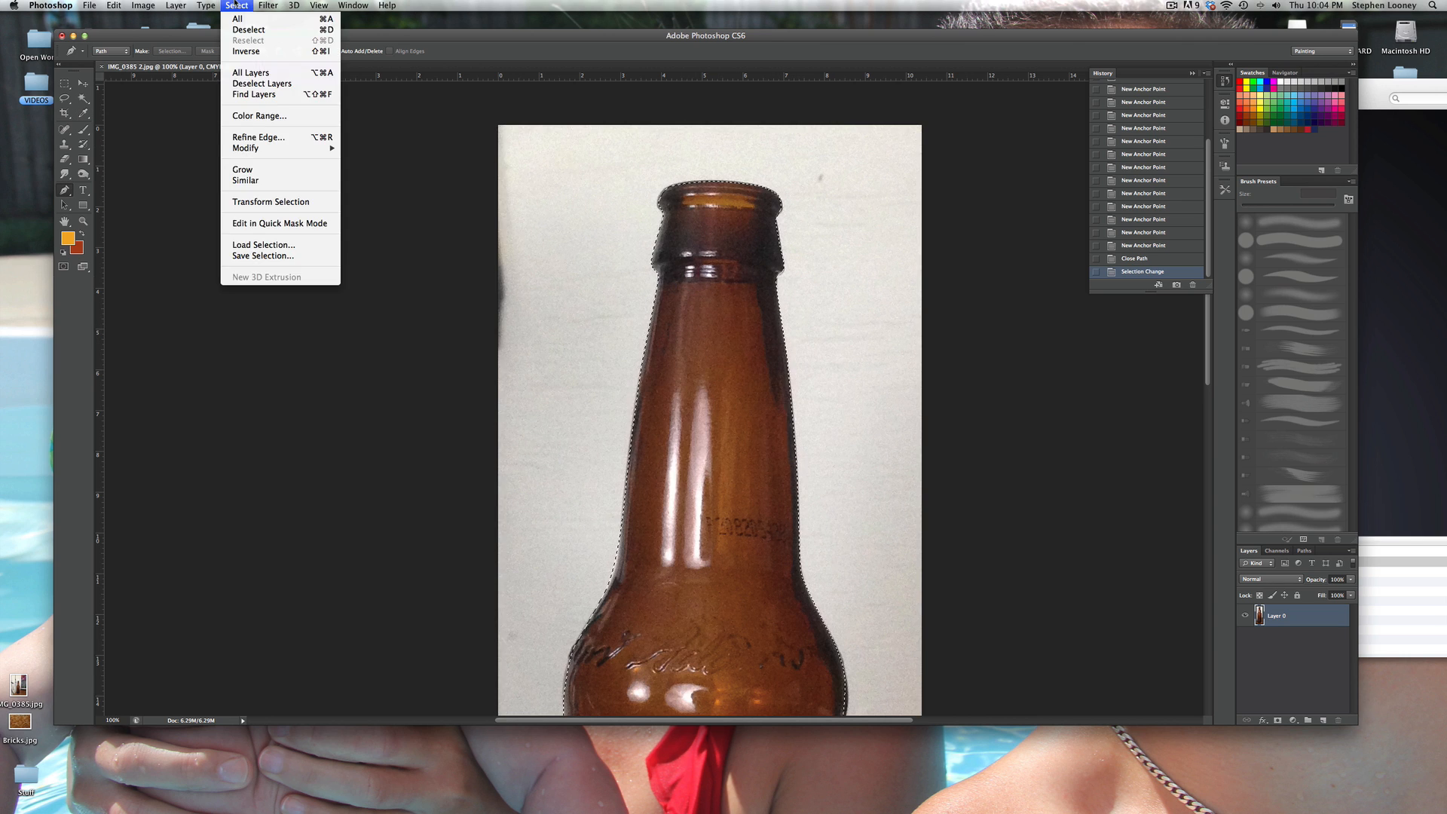
left_click(242, 50)
key("Delete")
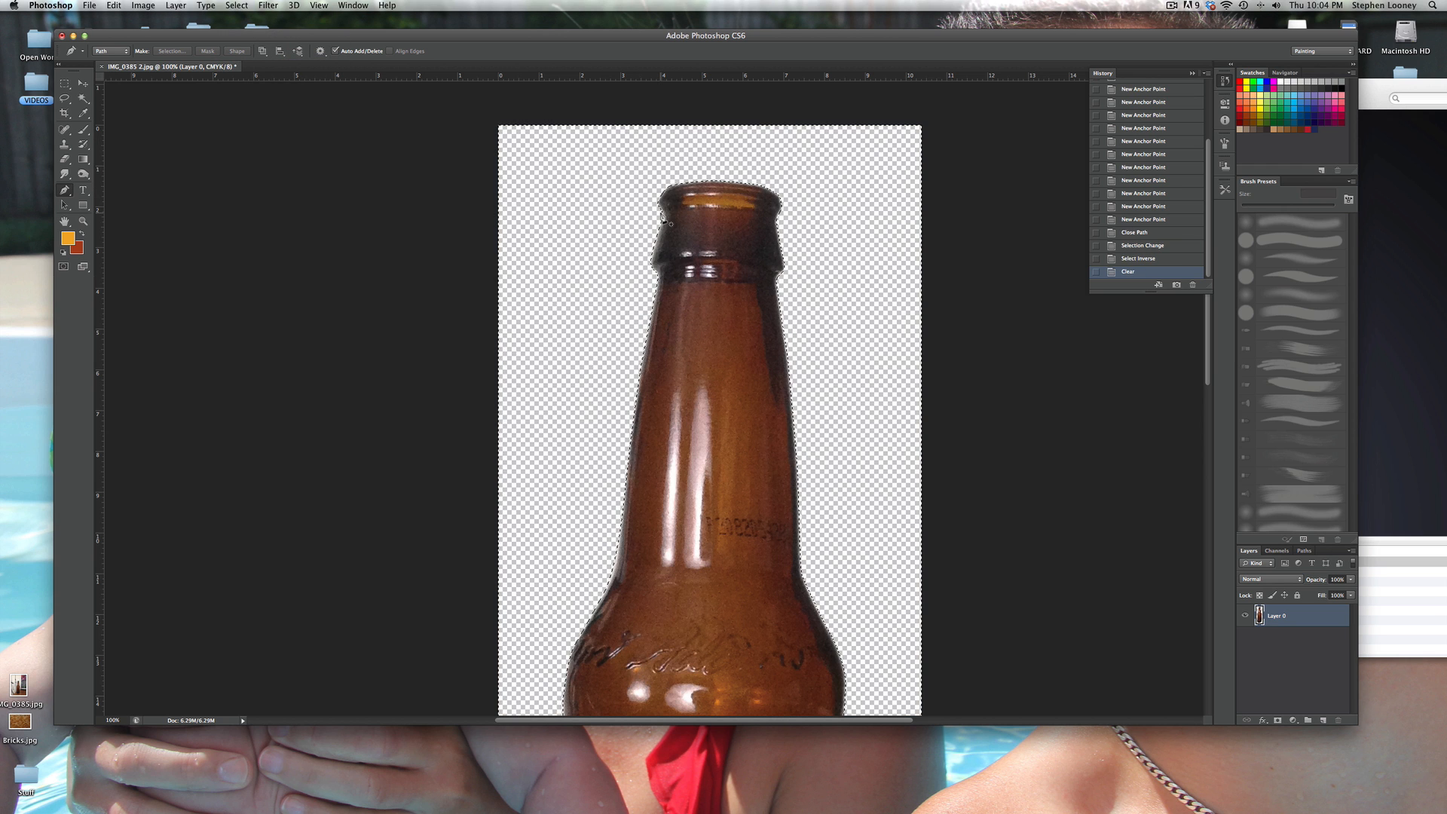
Step: Draw a freehand Lasso selection around the bright vertical reflections on the bottle's neck
left_click(737, 457, "alt")
left_click(737, 458, "alt")
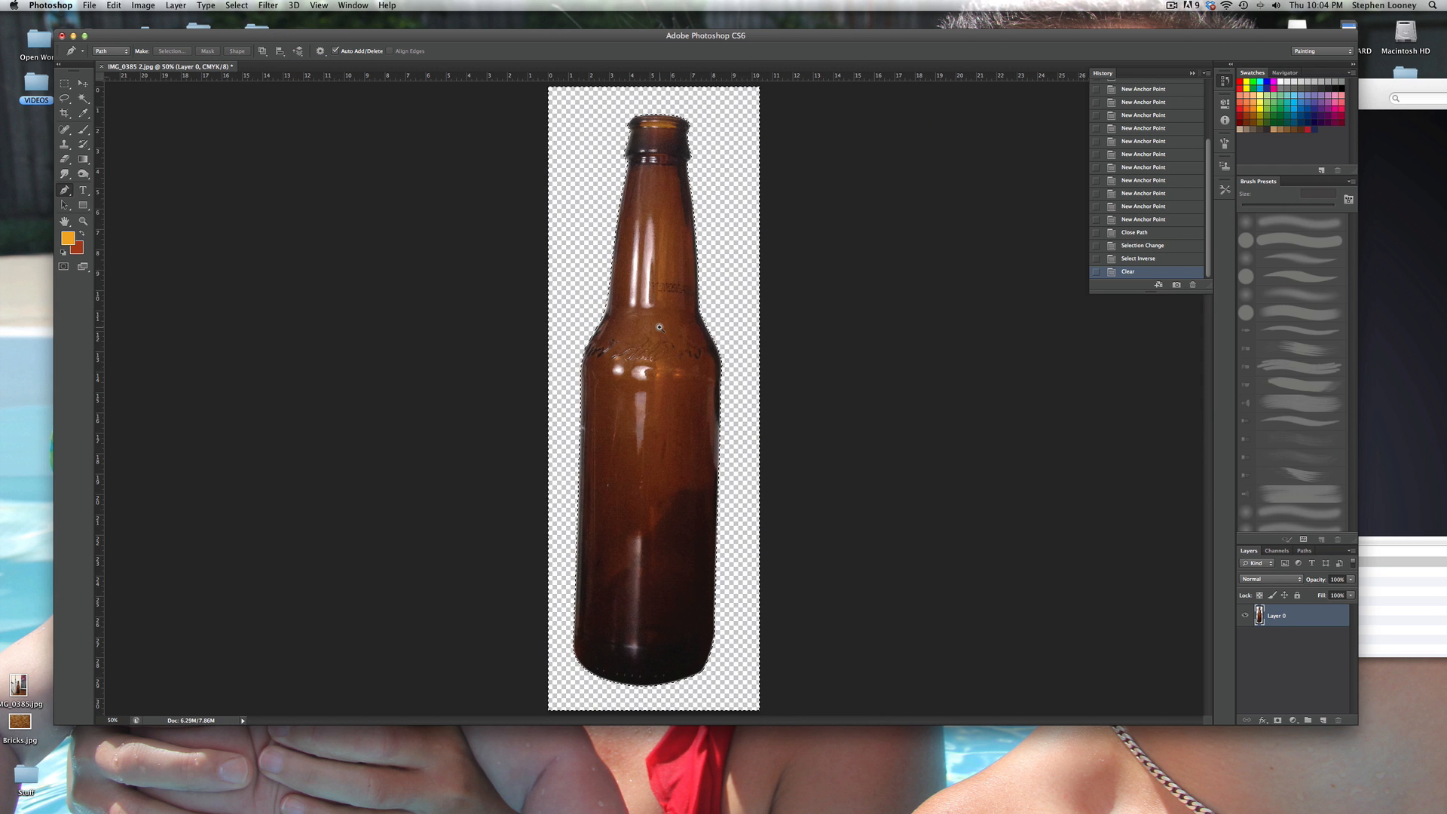
left_click(687, 313, "super")
left_click(688, 312, "super")
left_click_drag(707, 301, 729, 453)
left_click(656, 349, "alt")
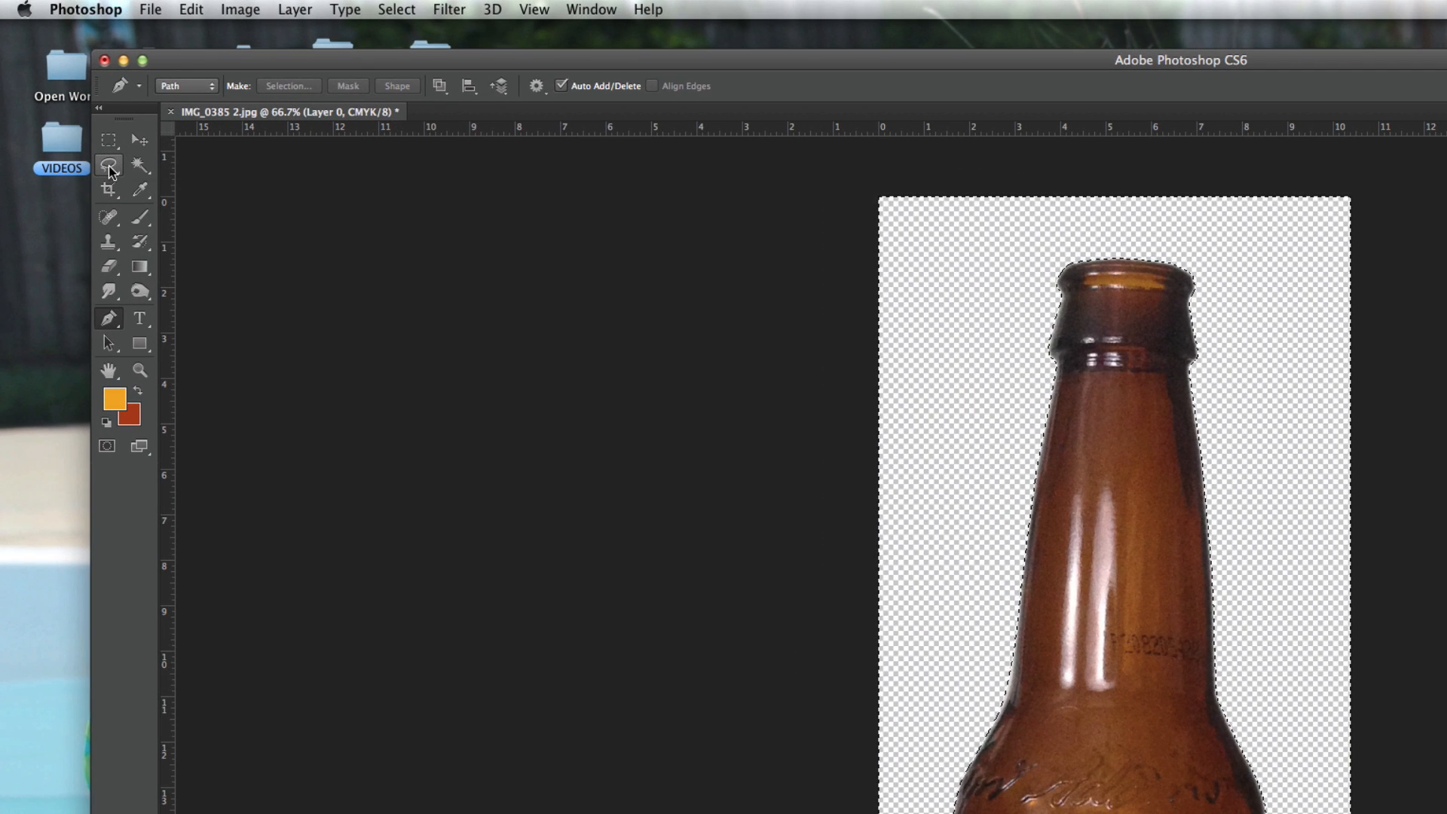
left_click(65, 99)
left_click_drag(1076, 446, 1059, 535)
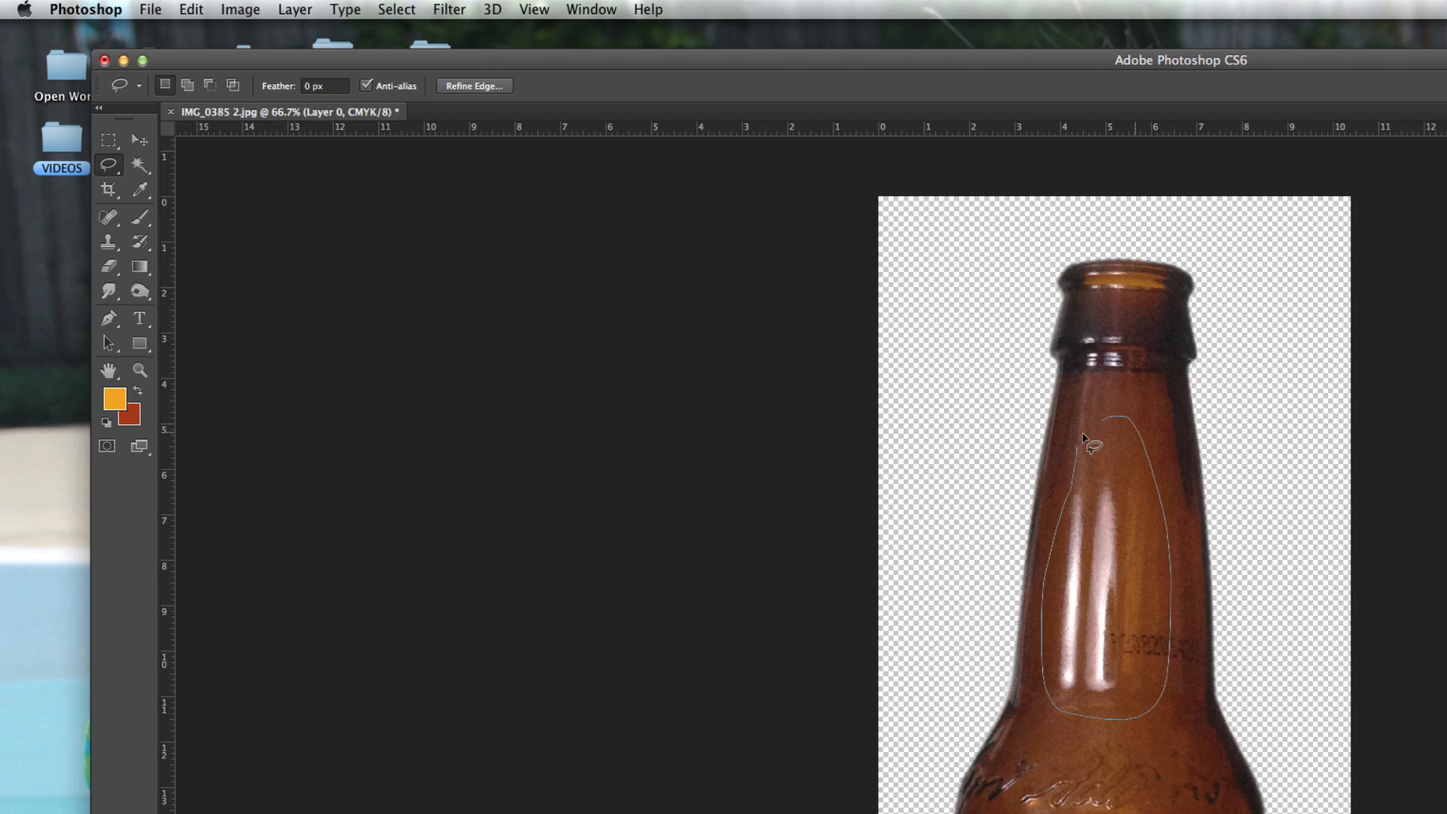
left_click_drag(1086, 439, 1078, 446)
Step: Fill the selected neck area with Content-Aware in Normal mode at 100% opacity
left_click(192, 9)
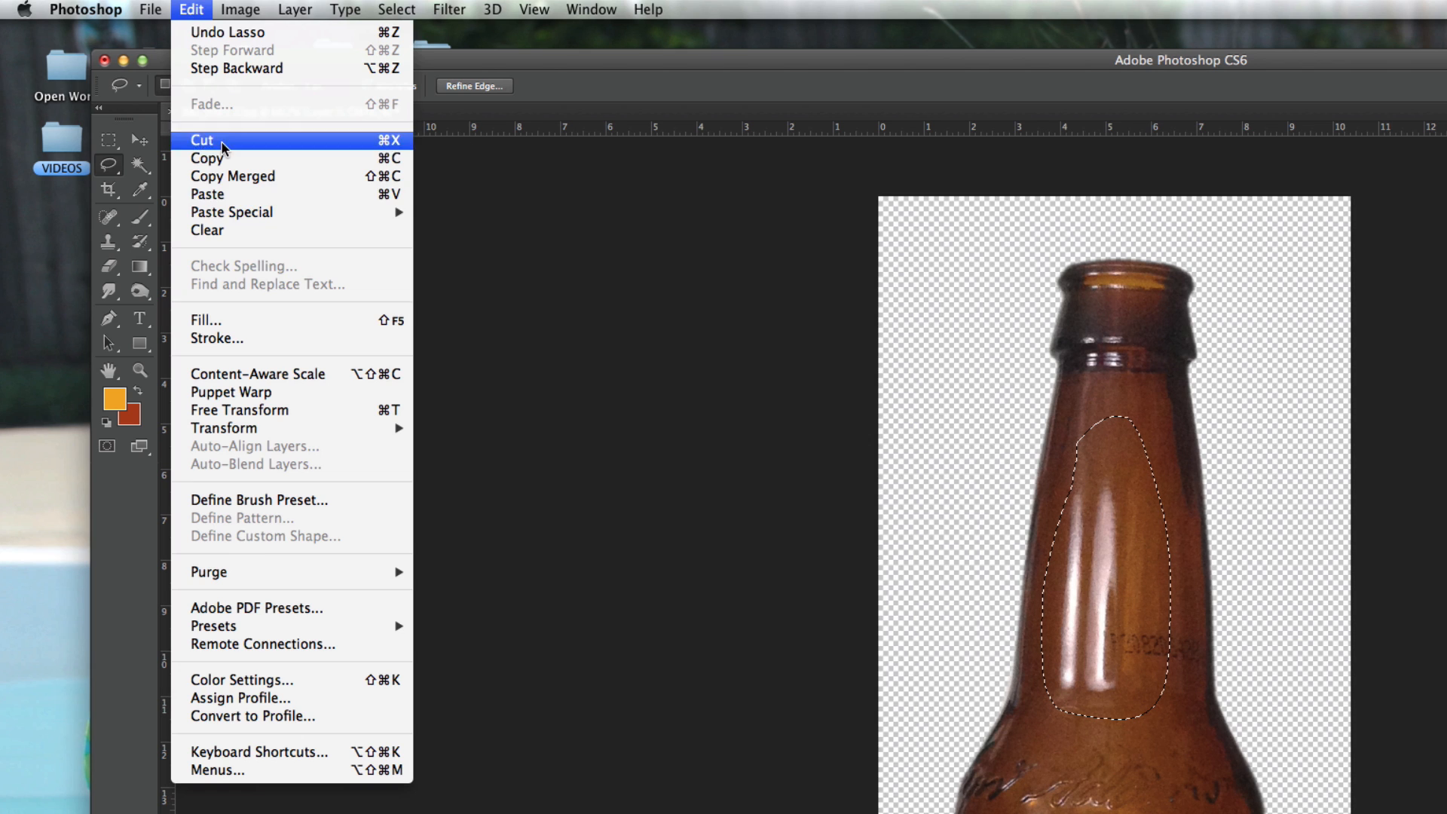
left_click(237, 319)
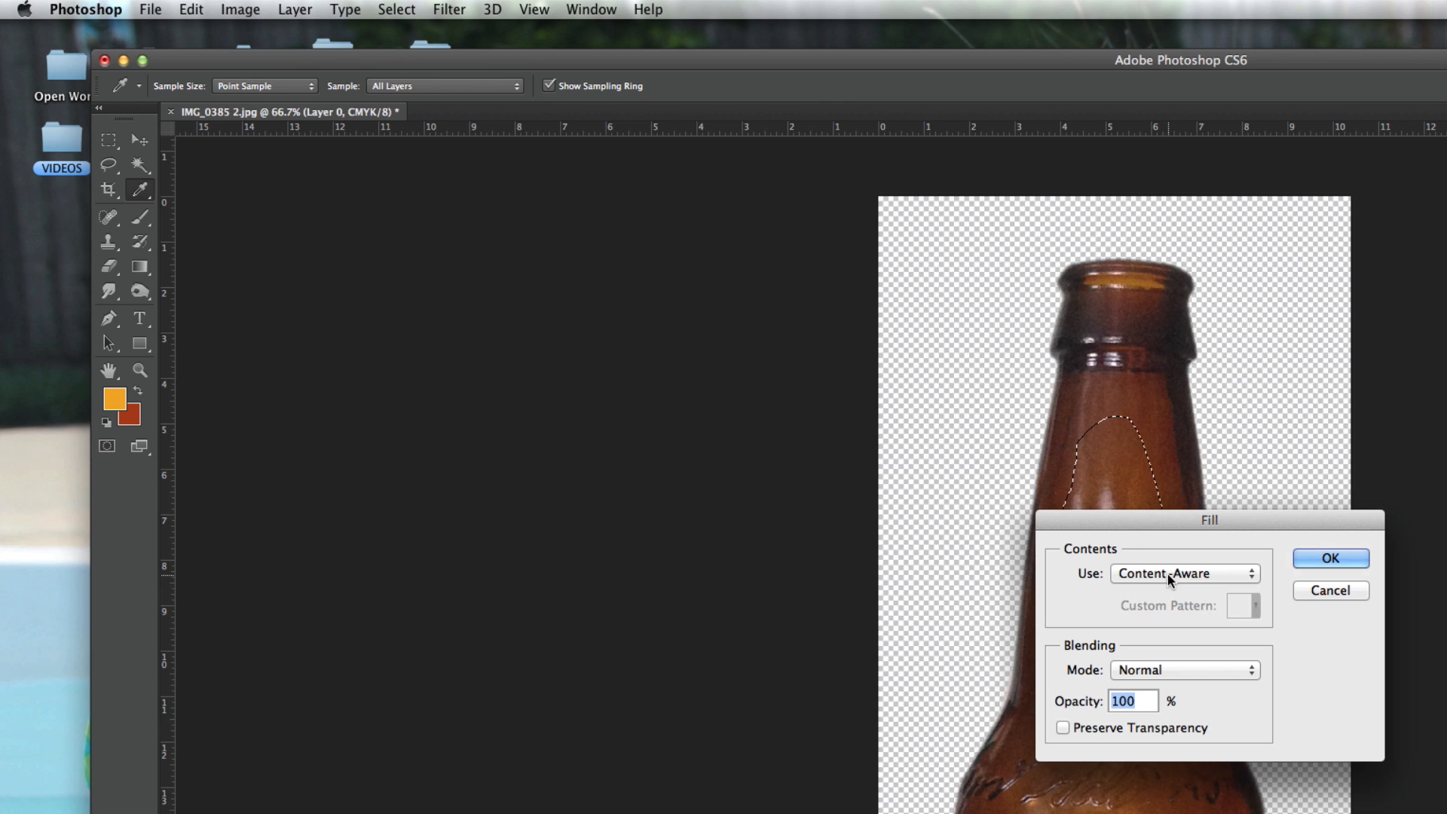
left_click(1165, 576)
left_click(1165, 571)
left_click(1330, 558)
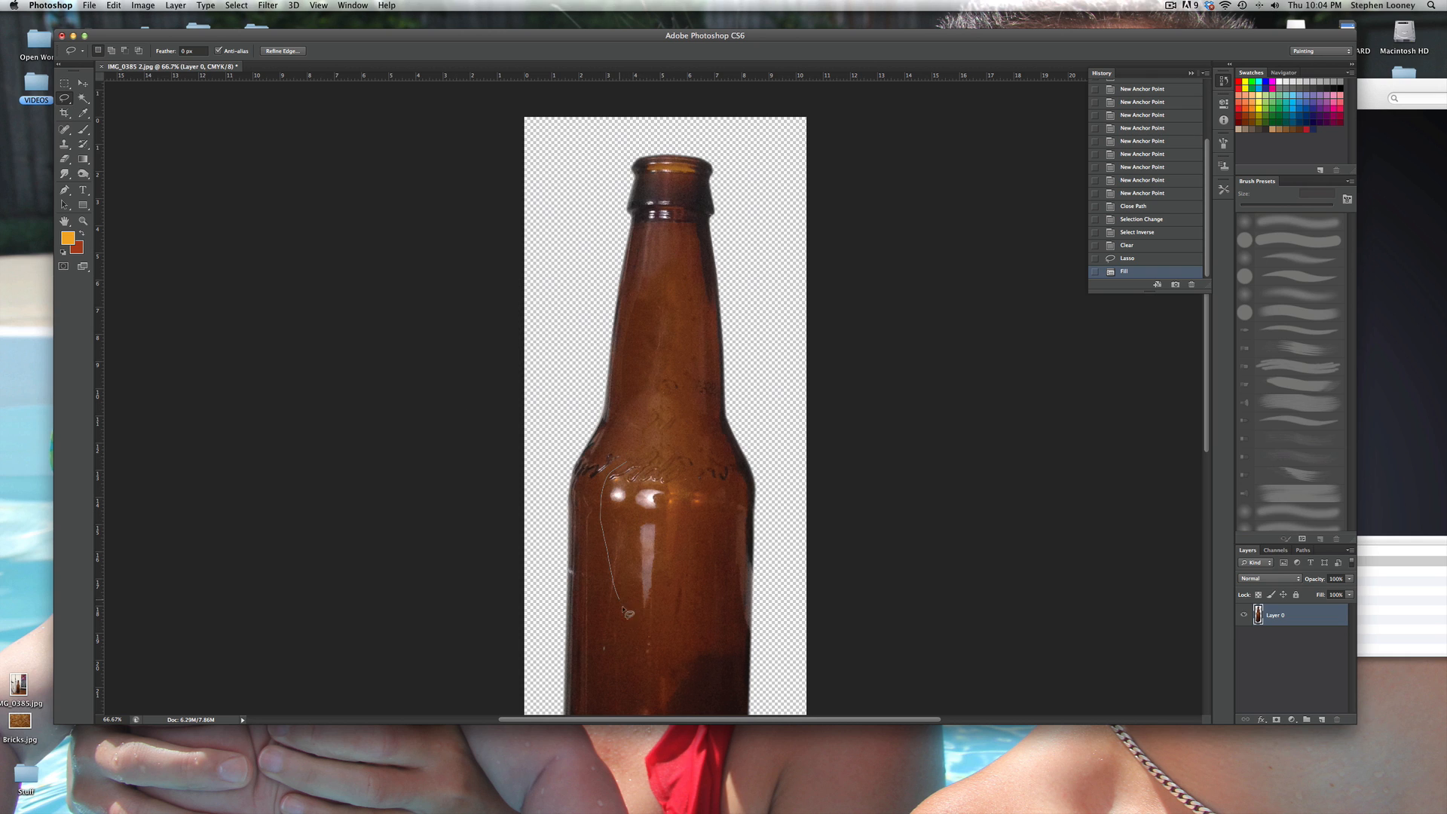
Step: Lasso the highlights on the bottle's upper body, fill them with Content-Aware, and deselect
left_click_drag(631, 470, 629, 468)
left_click(114, 5)
left_click(136, 193)
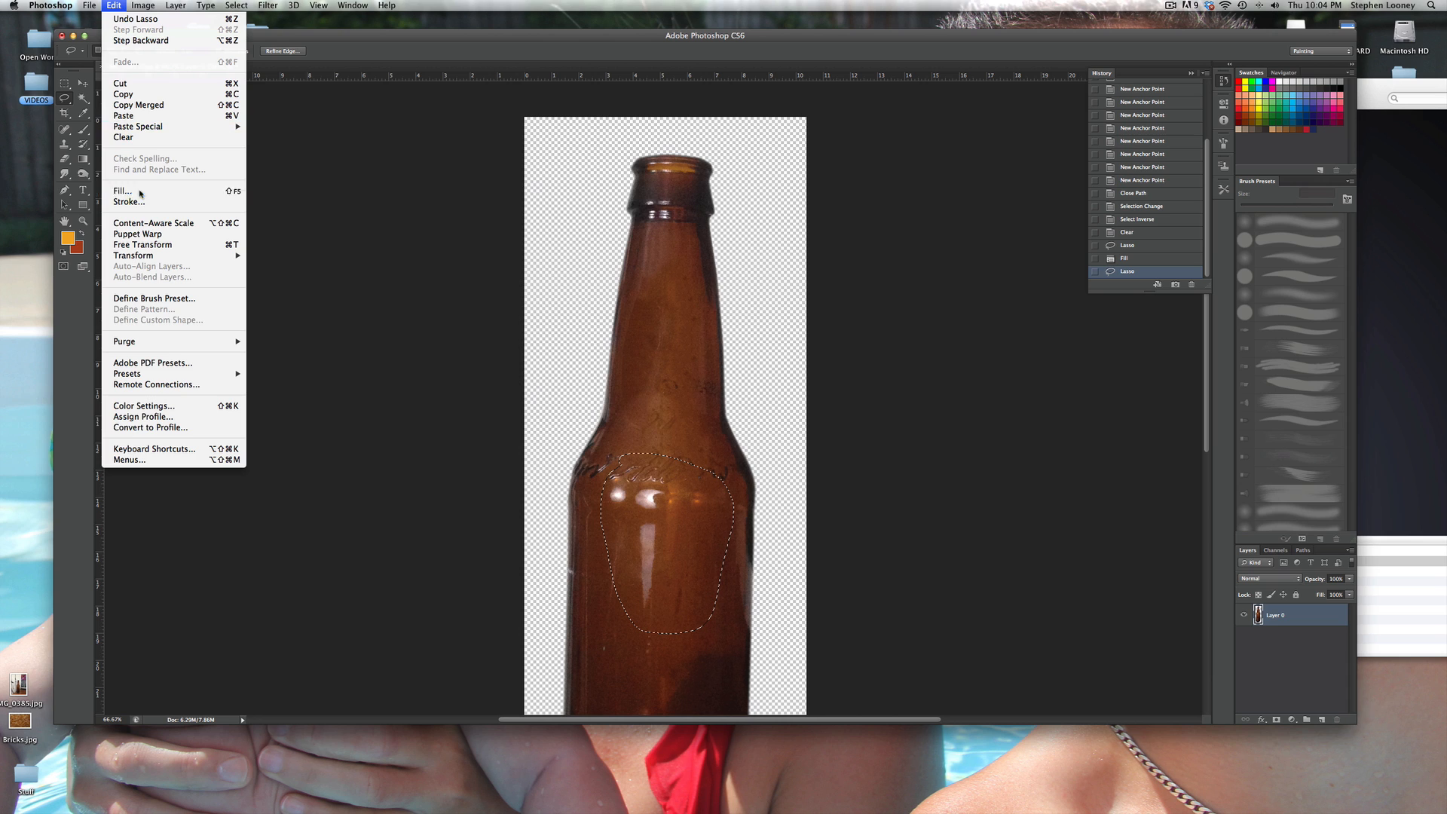
left_click(793, 333)
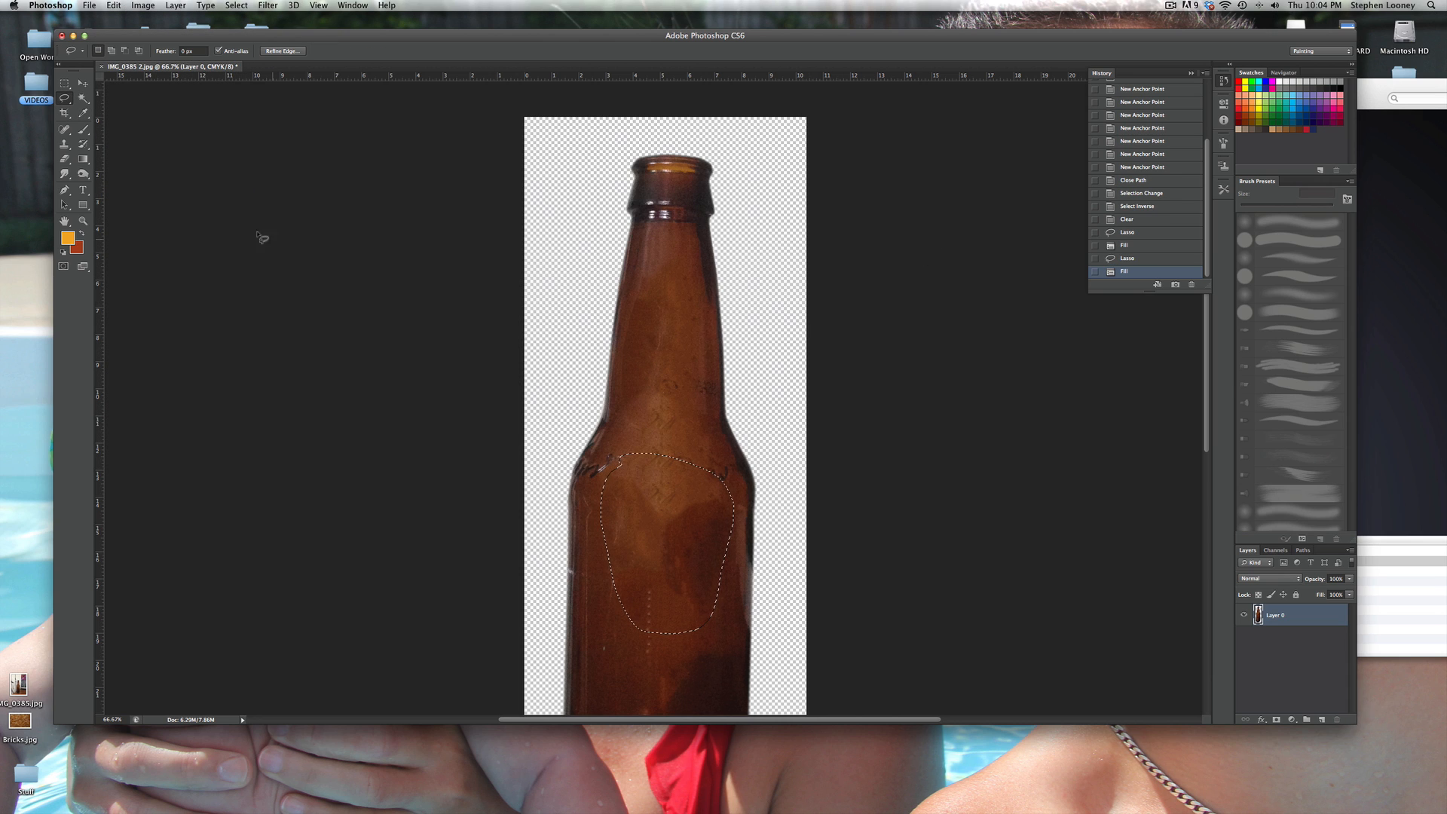
key("super+d")
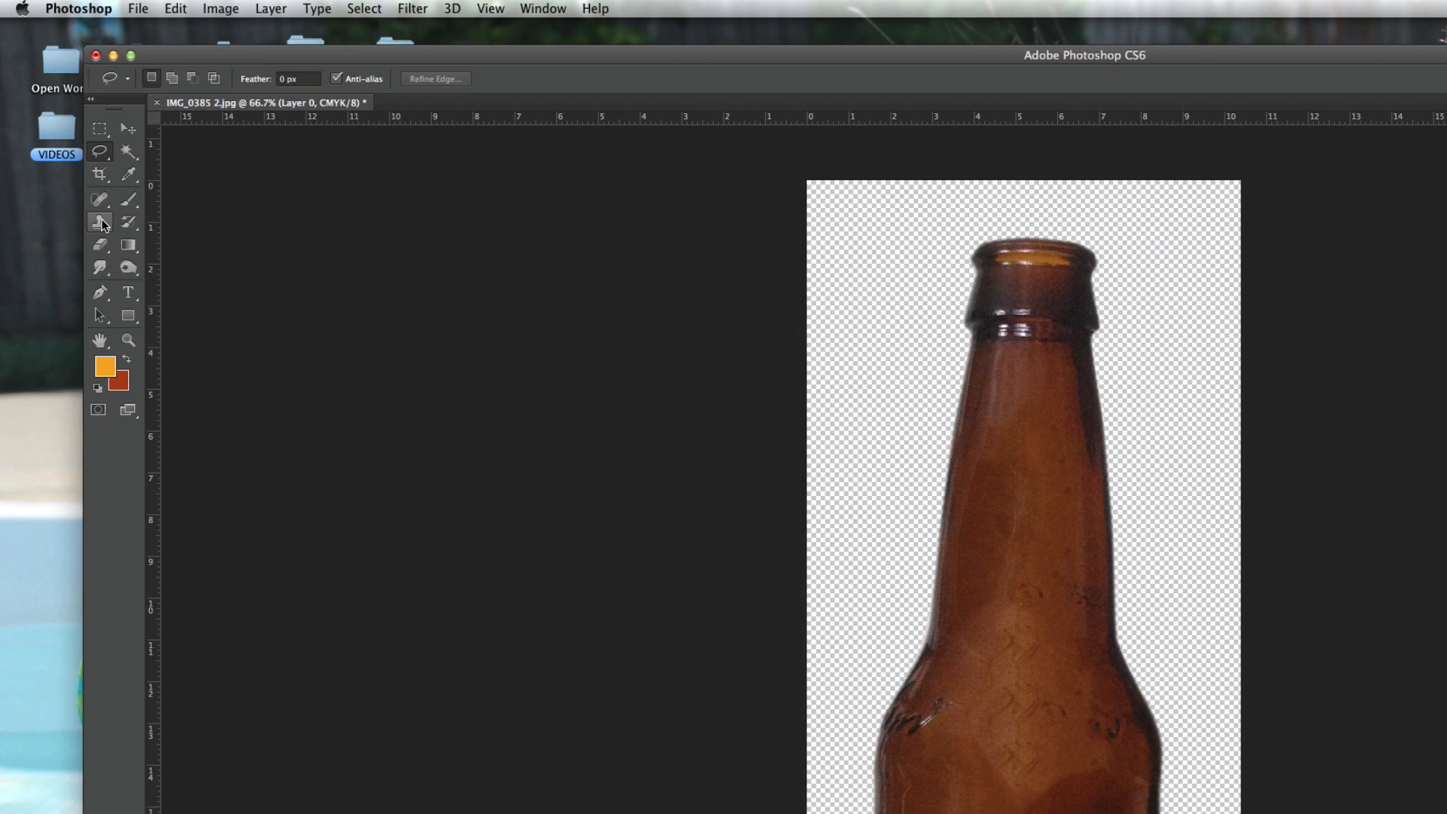
Step: Clone clean glass over the leftover marks on the lower neck and the right shoulder using a 100-pixel Clone Stamp
left_click(101, 223)
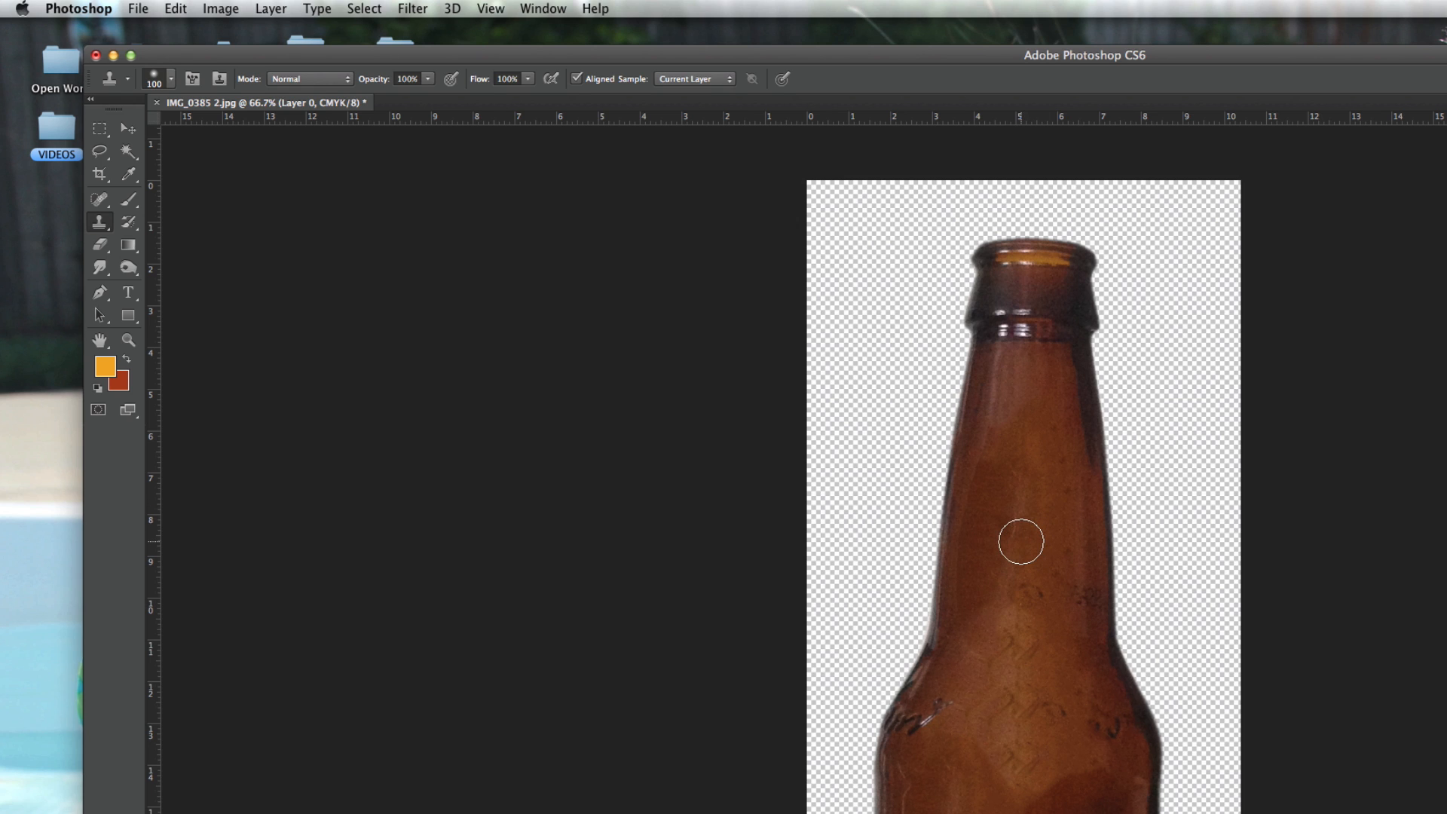
left_click_drag(1029, 600, 1019, 681)
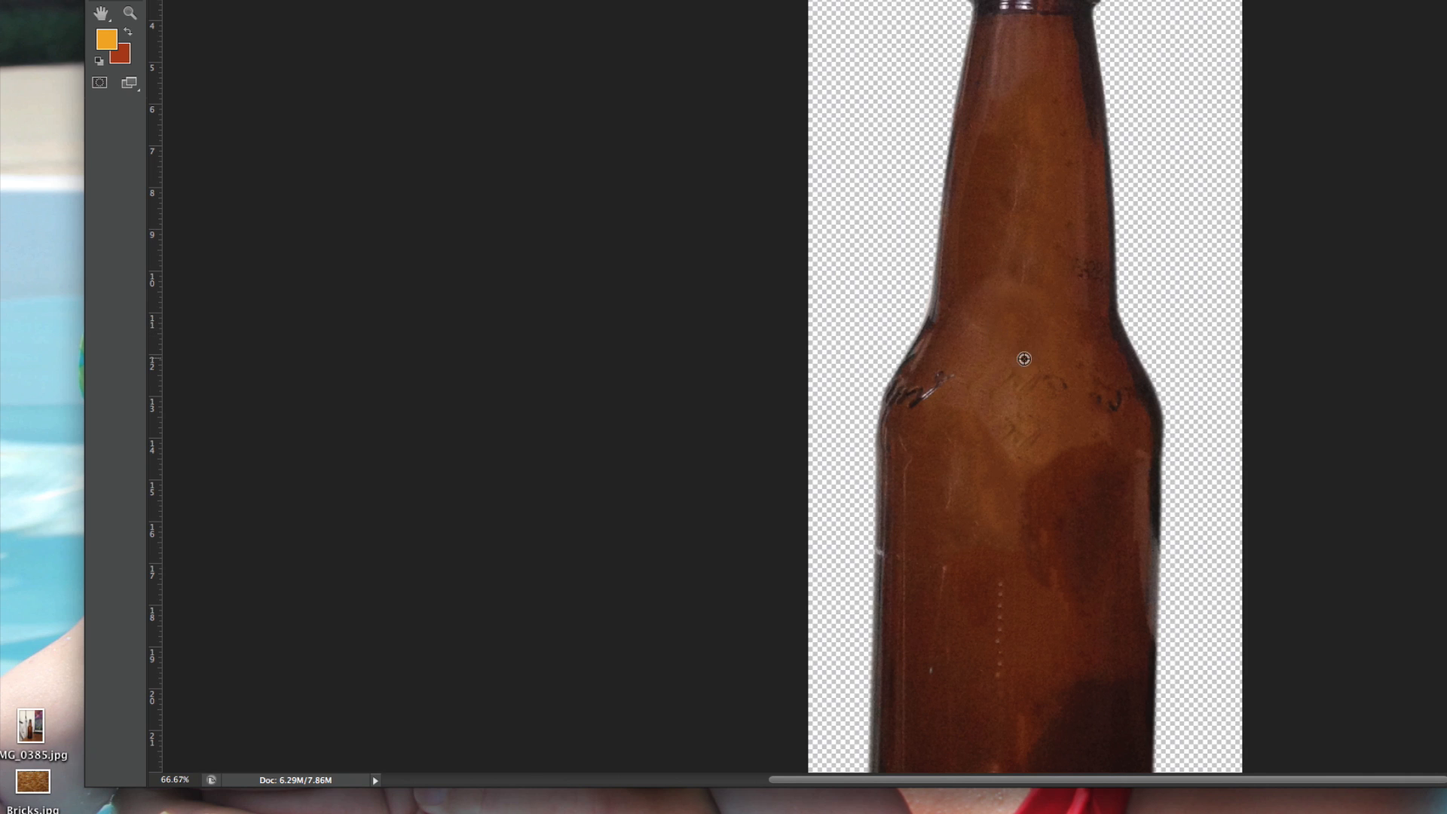
left_click(1069, 359, "alt")
left_click_drag(1100, 401, 1116, 401)
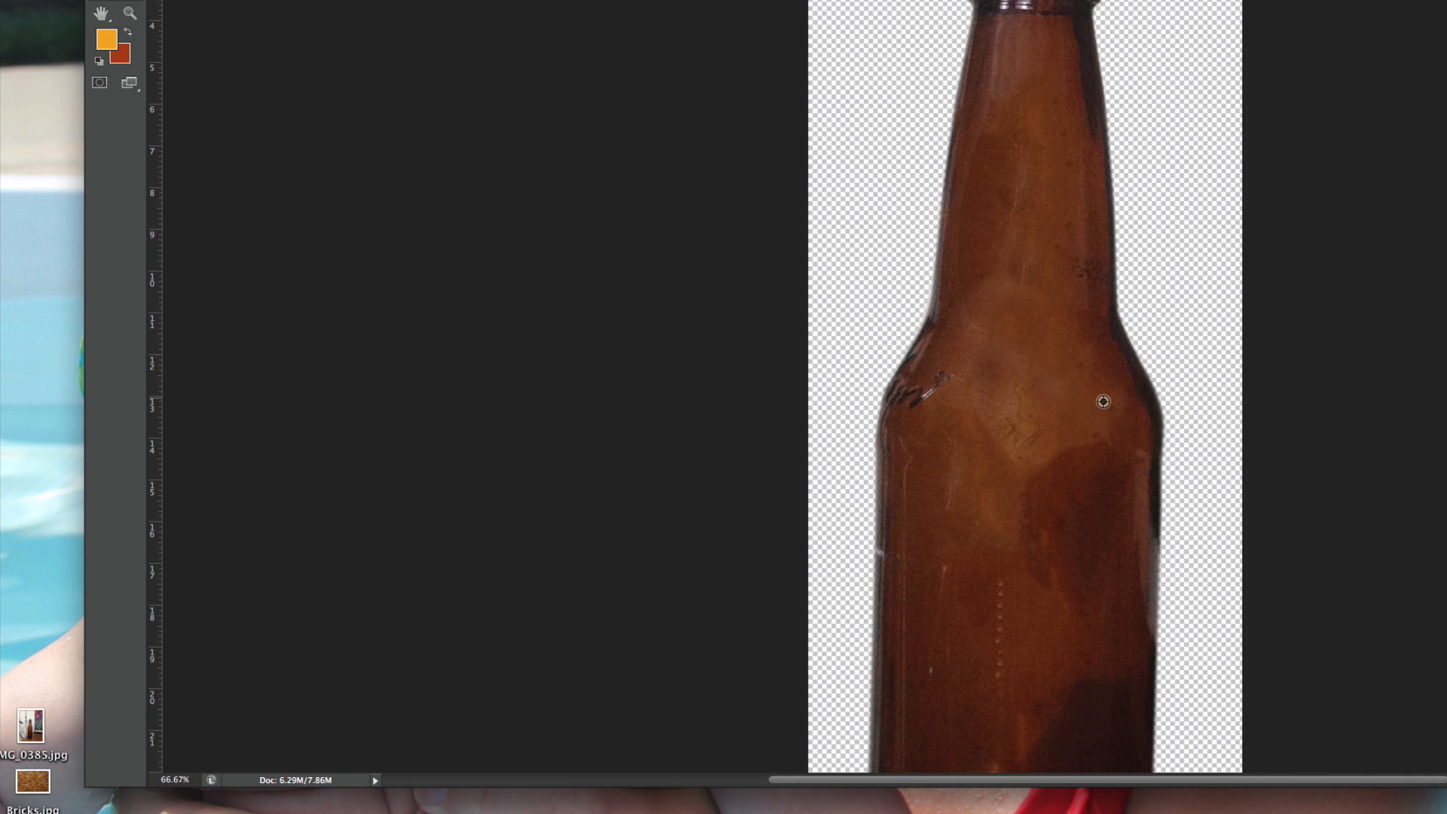
Step: Clone lighter glass over the edge of the dark patch at the center of the upper body
left_click_drag(1029, 443, 1038, 531)
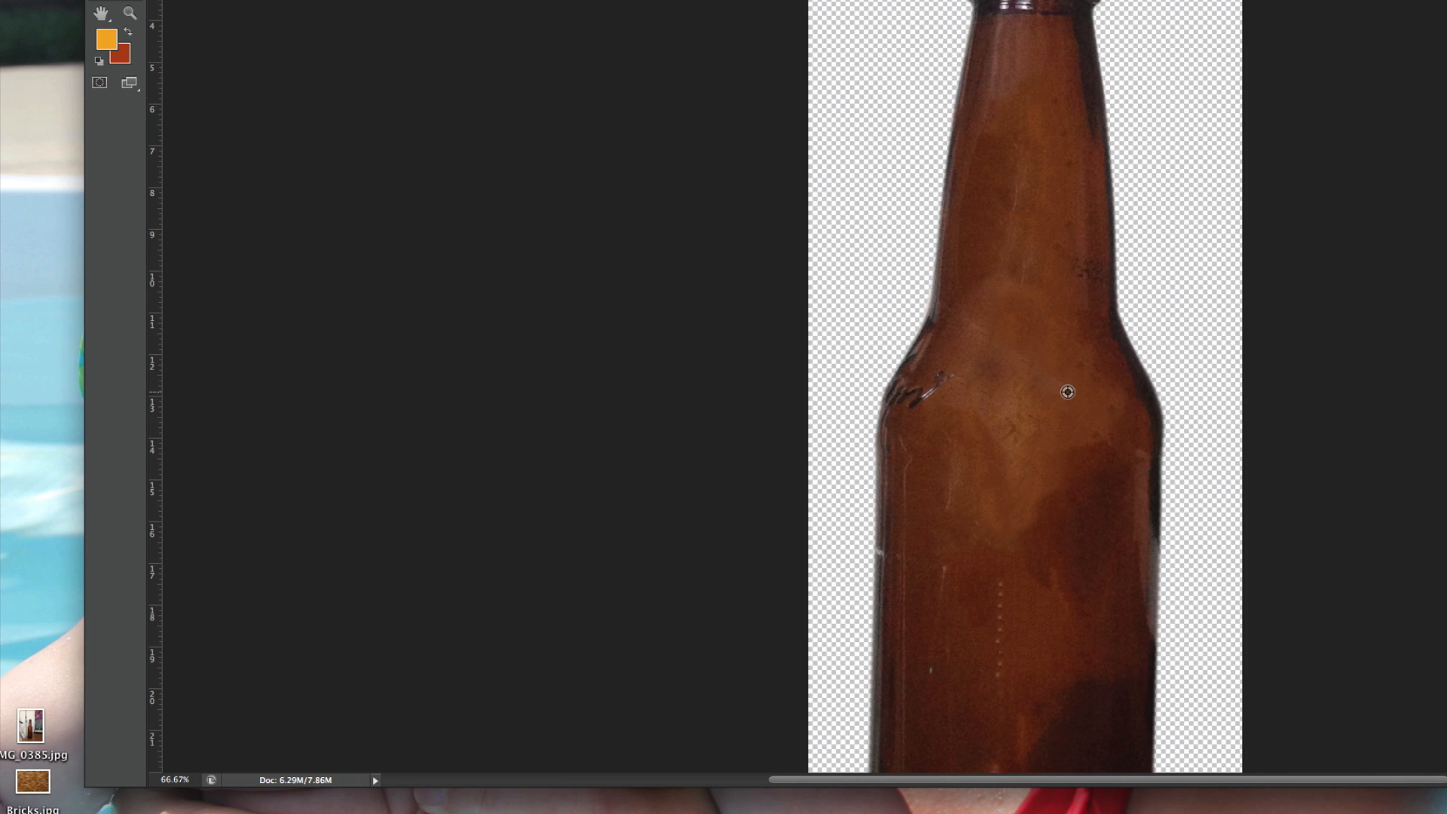
left_click_drag(1063, 452, 1048, 540)
left_click(1073, 407, "alt")
scroll(1067, 433, "down", 1)
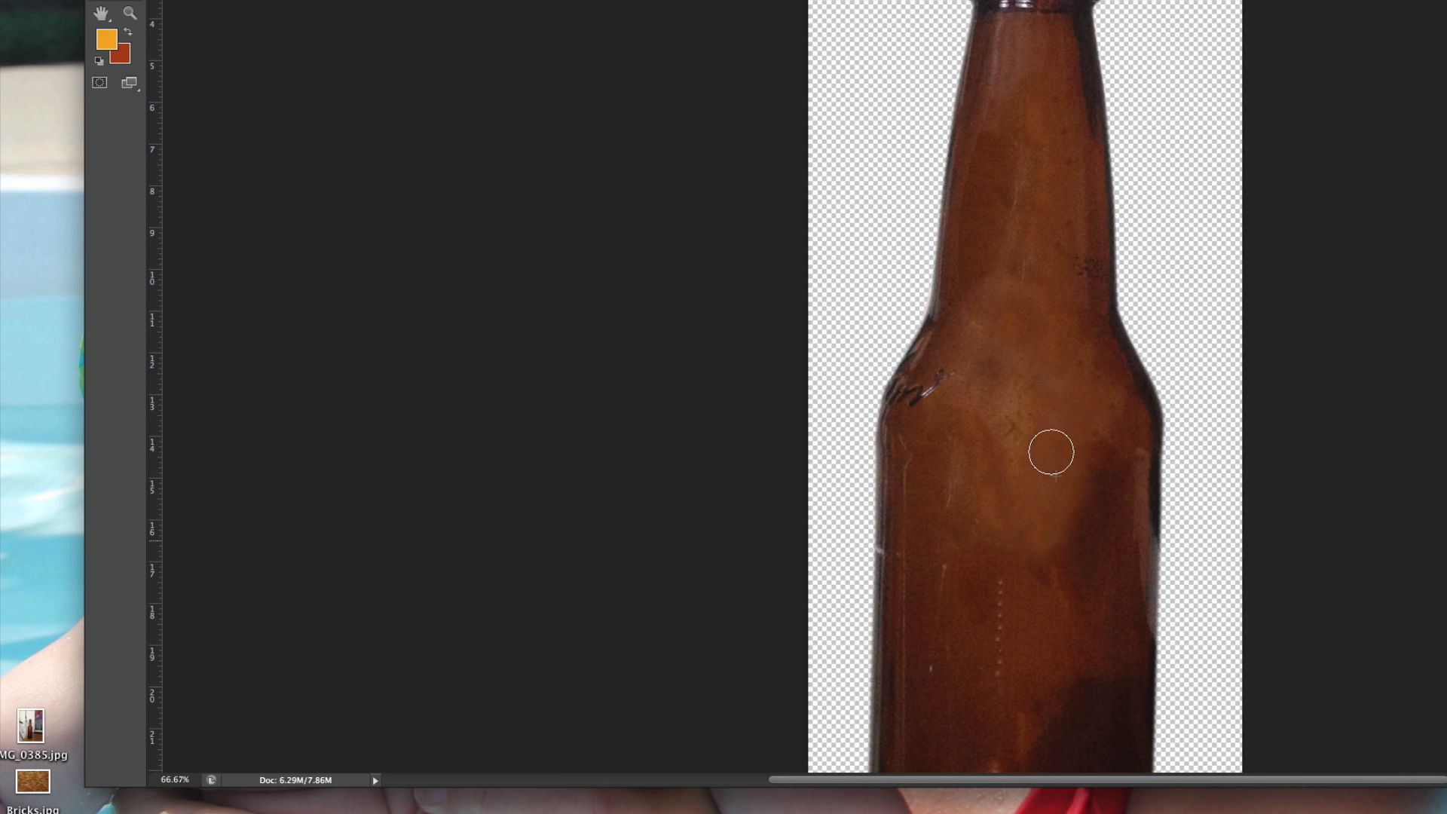
Step: Clone away the remaining marks at the center of the upper body and the embossed lettering on the left shoulder
left_click(1037, 398, "alt")
left_click_drag(1025, 459, 1023, 372)
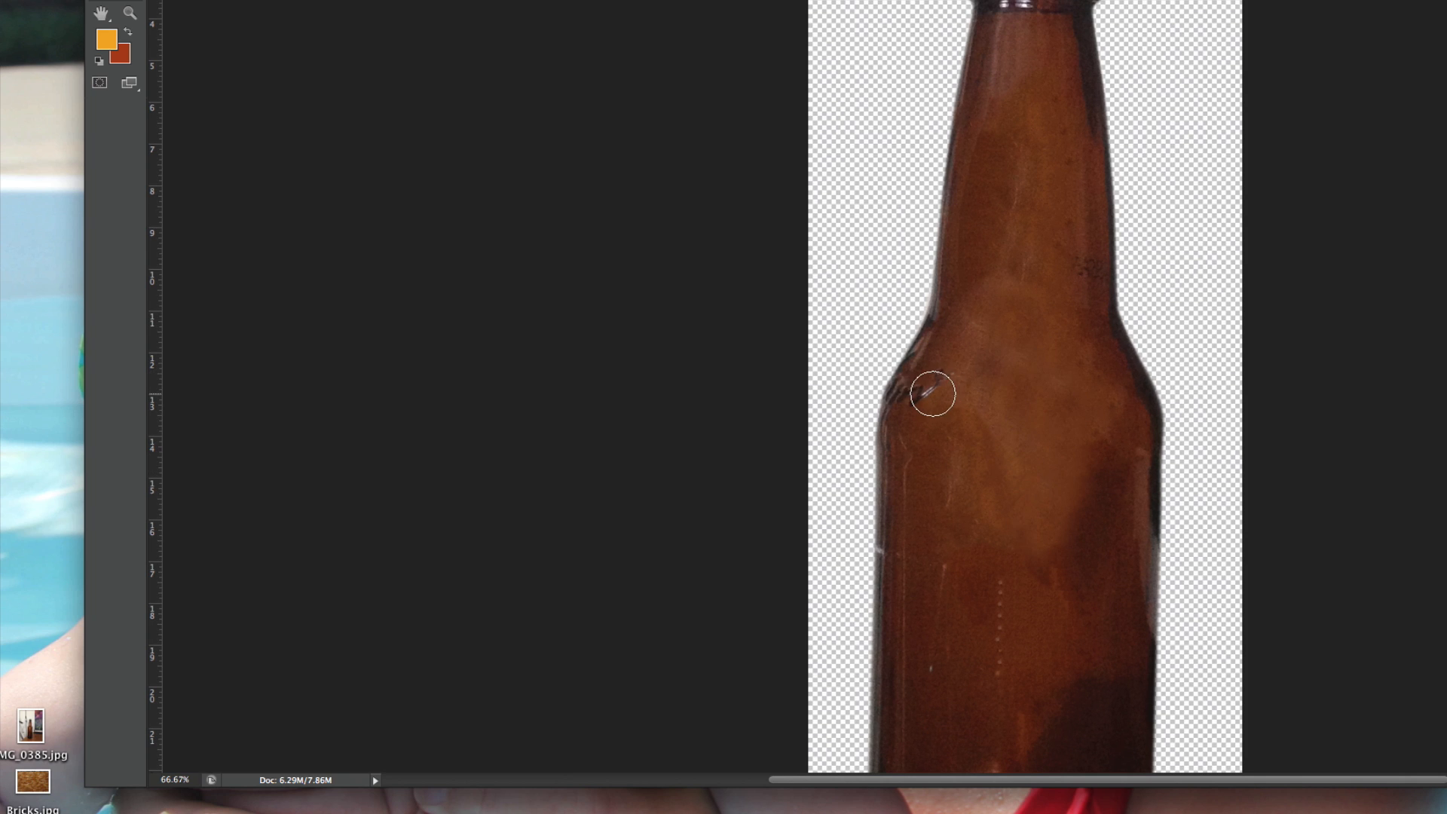
left_click_drag(933, 393, 933, 392)
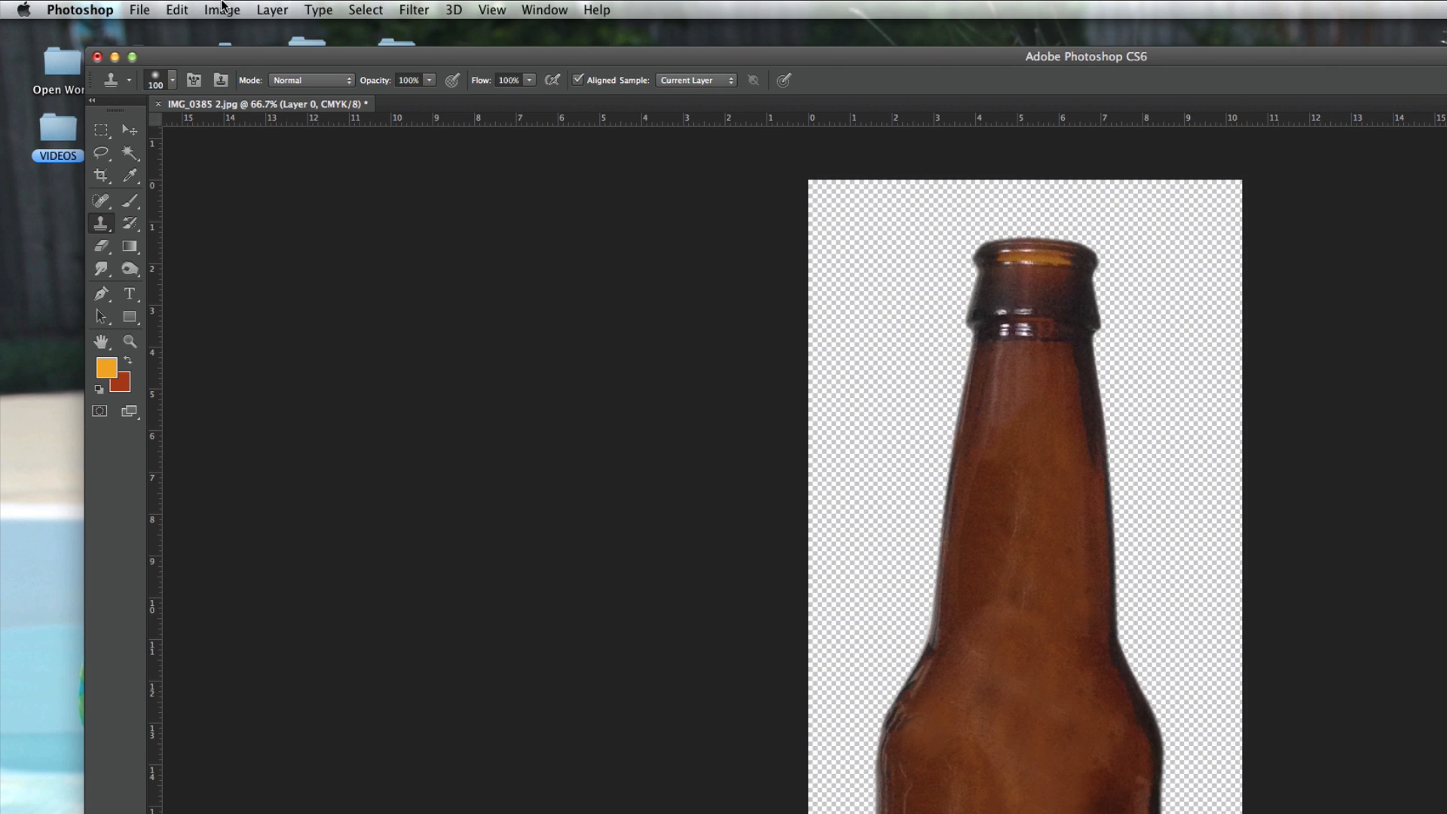
Step: Save the bottle cutout as BeerBottle2.psd in the Images folder, in Photoshop format with Maximize Compatibility on
left_click(155, 9)
left_click(165, 210)
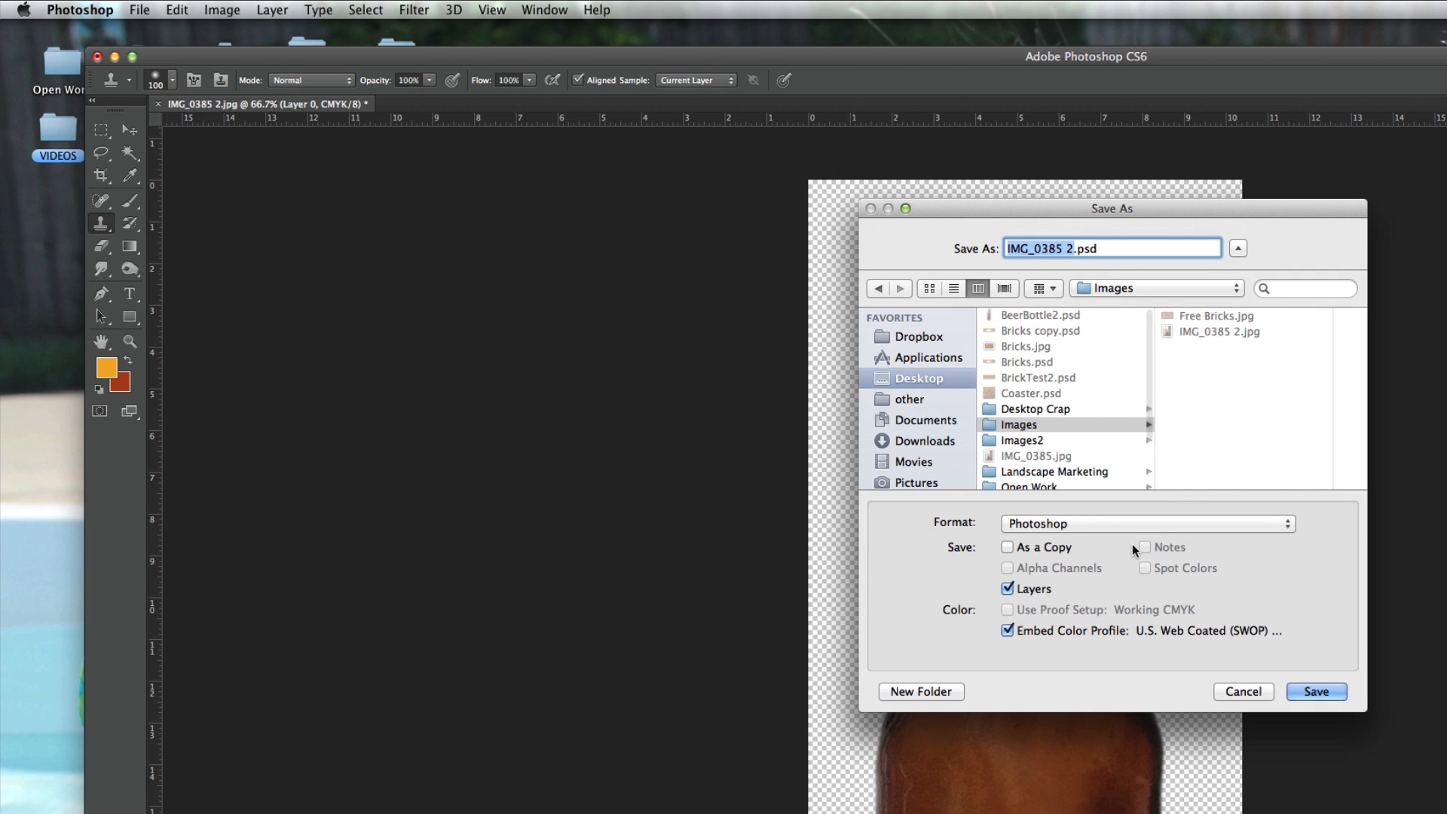
left_click(1045, 319)
left_click(1316, 692)
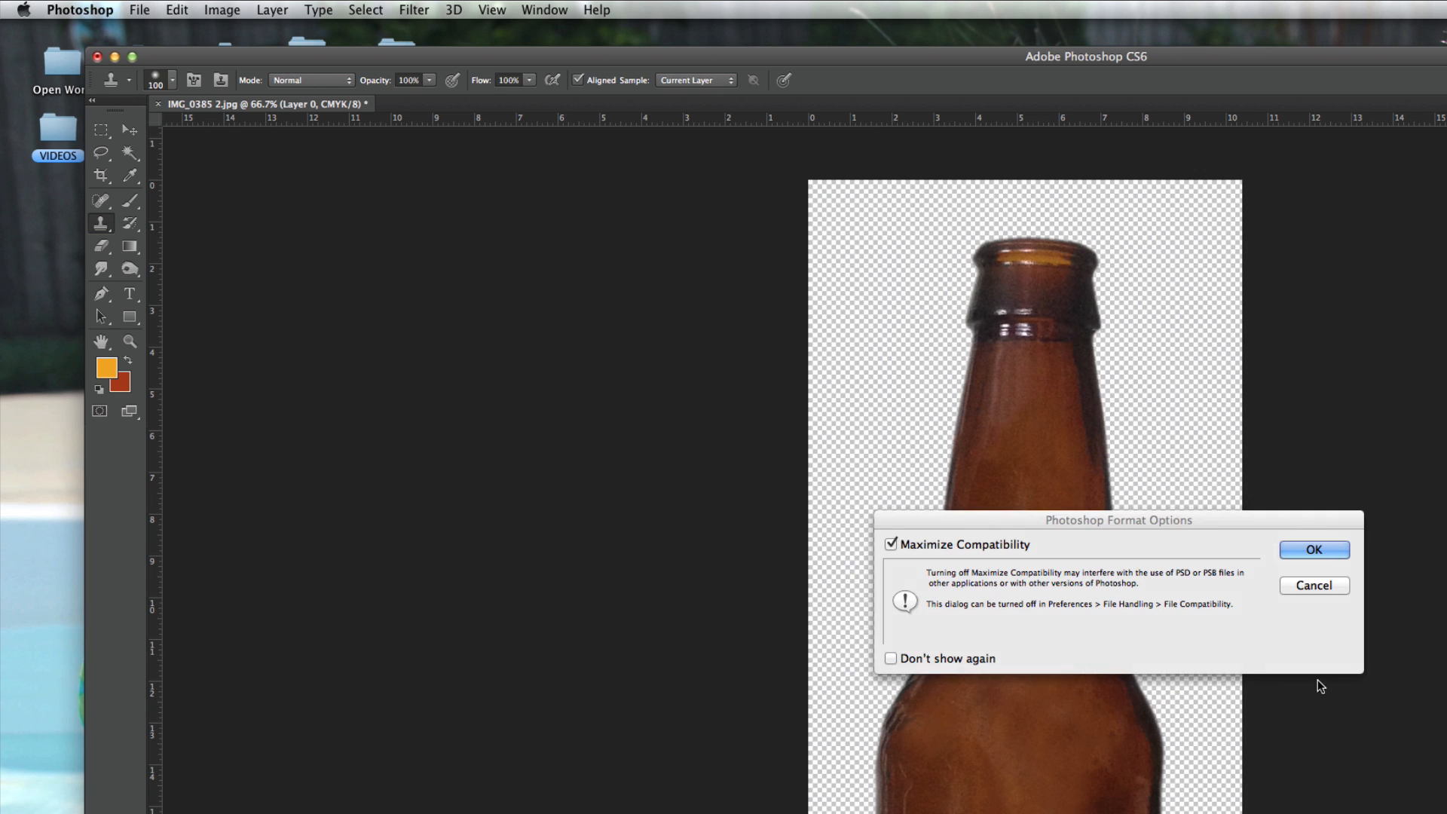
left_click(1315, 547)
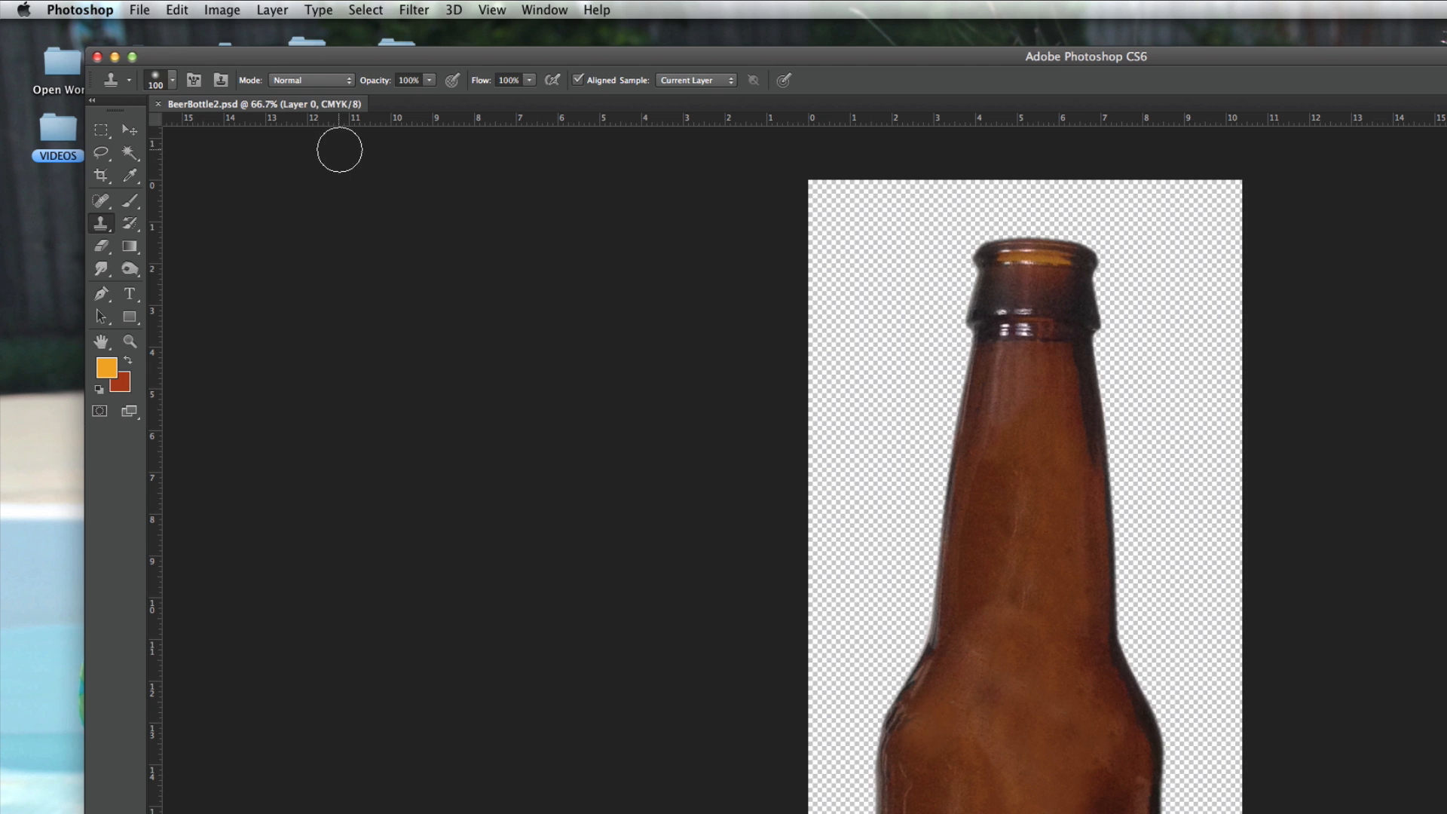
Step: Create a new white CMYK document 7.5 inches wide and 2.375 inches high at 300 pixels/inch
left_click(138, 9)
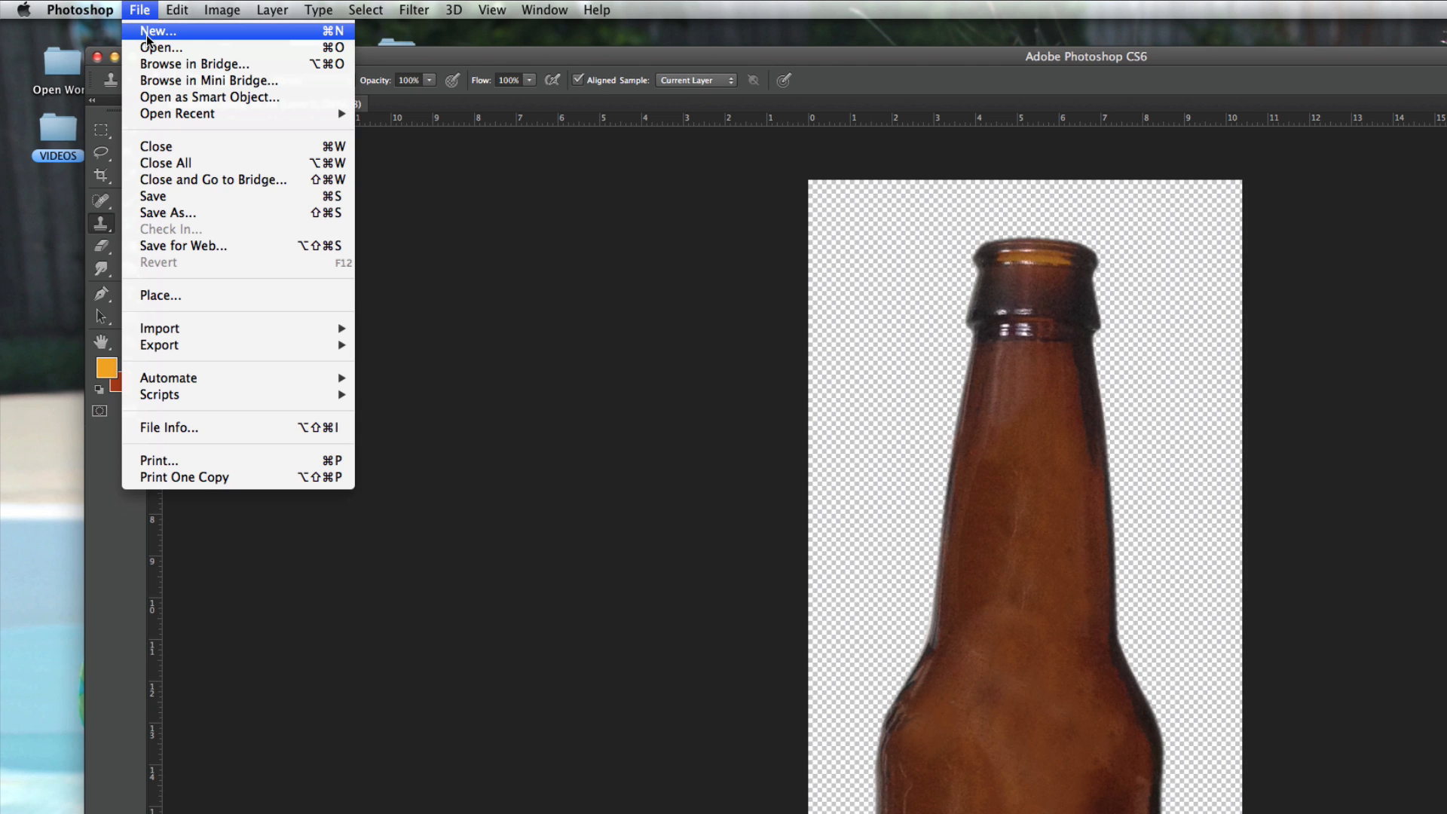
left_click(182, 34)
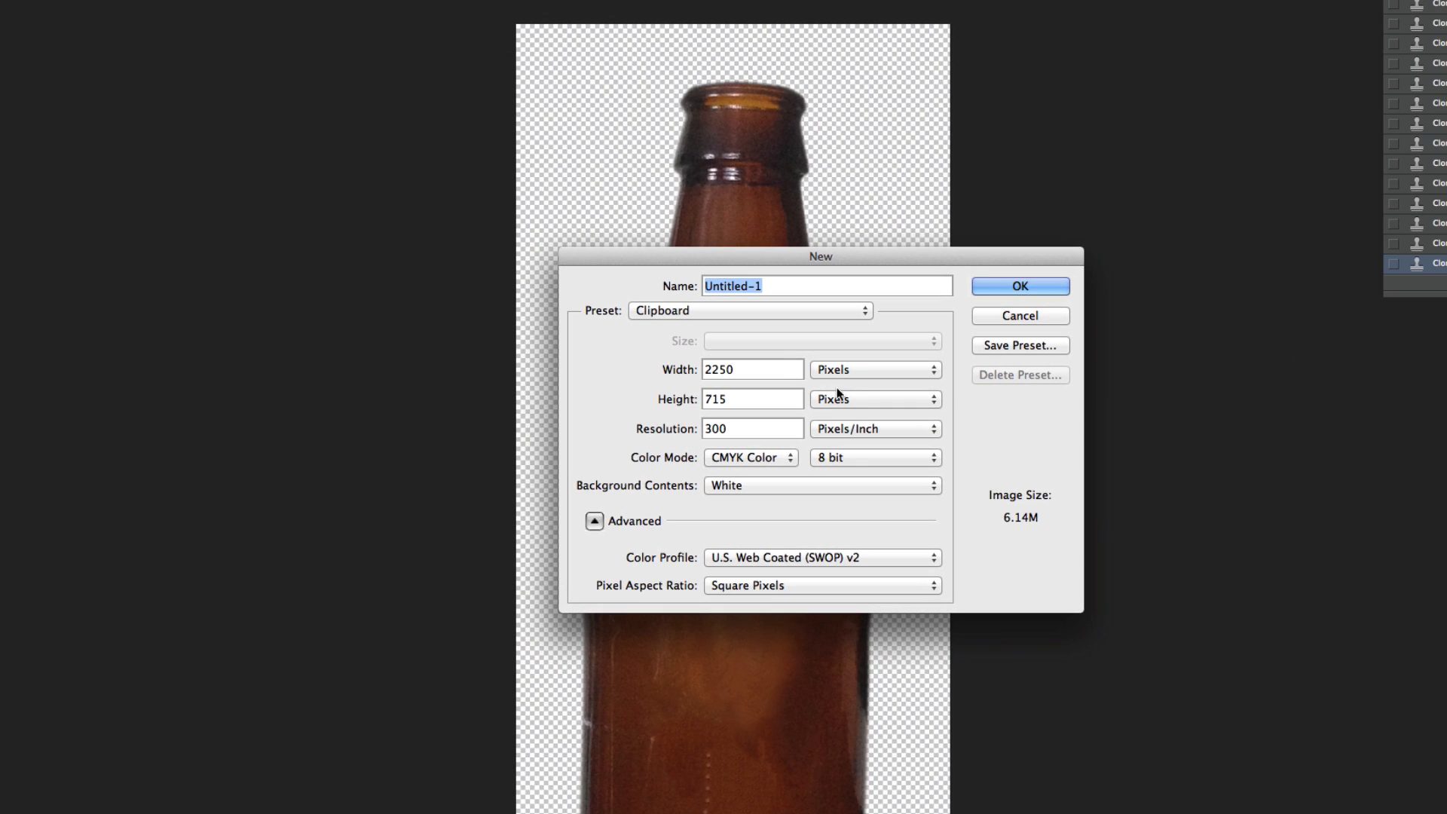
left_click(851, 375)
left_click(848, 388)
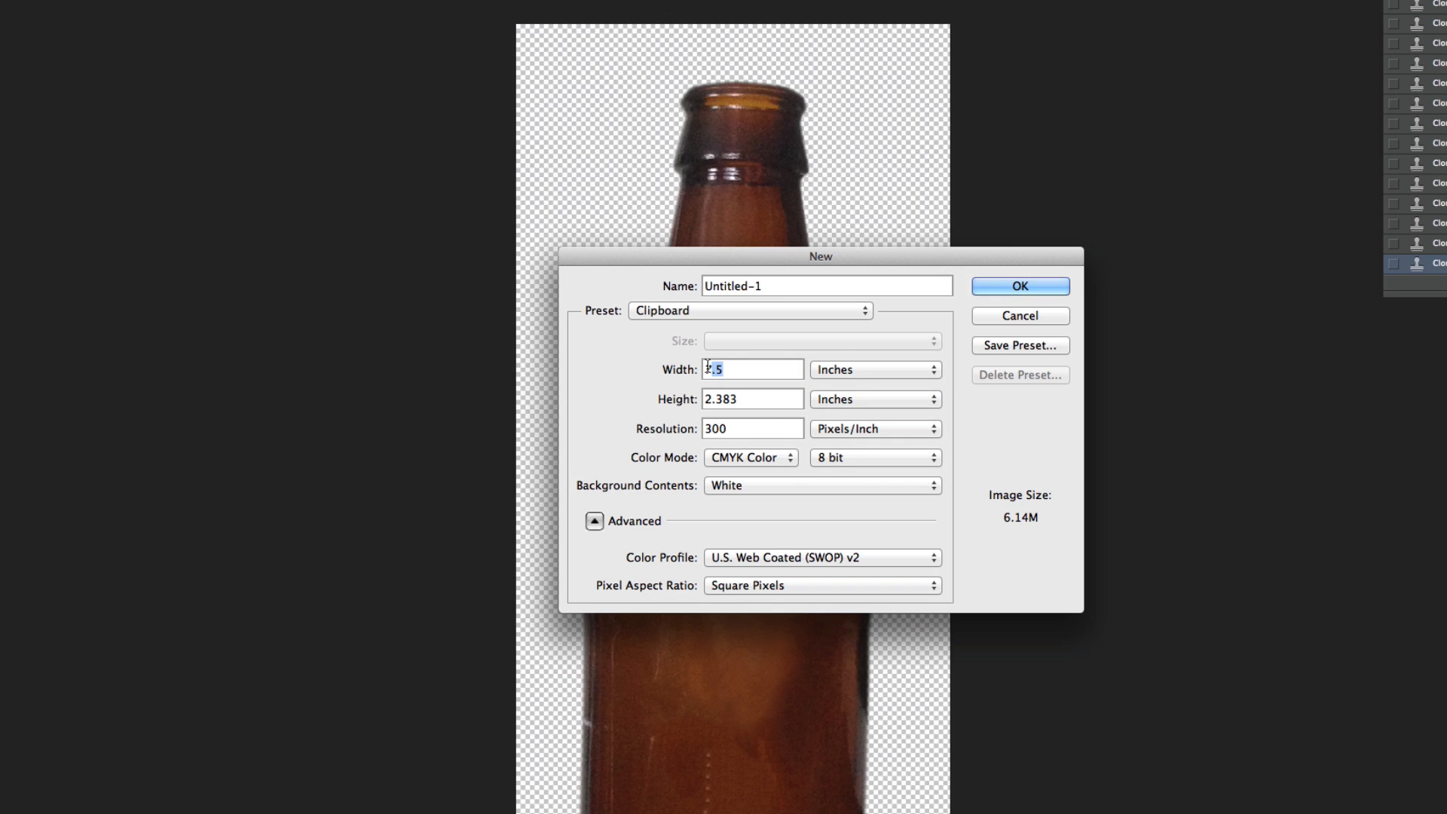
mouse_move(743, 399)
left_mouse_down()
mouse_move(706, 402)
mouse_move(730, 399)
left_mouse_up()
type("75")
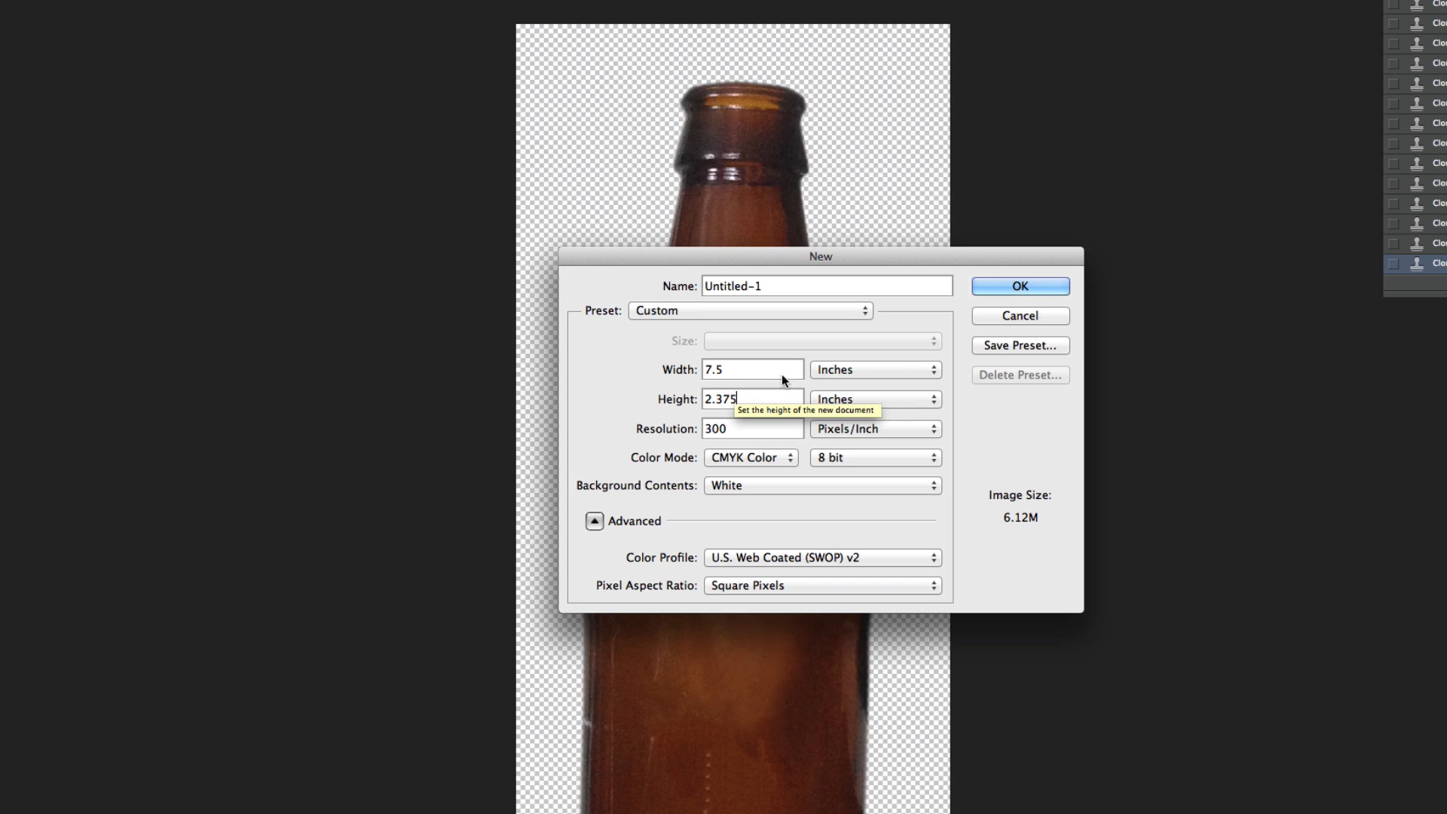
left_click(987, 289)
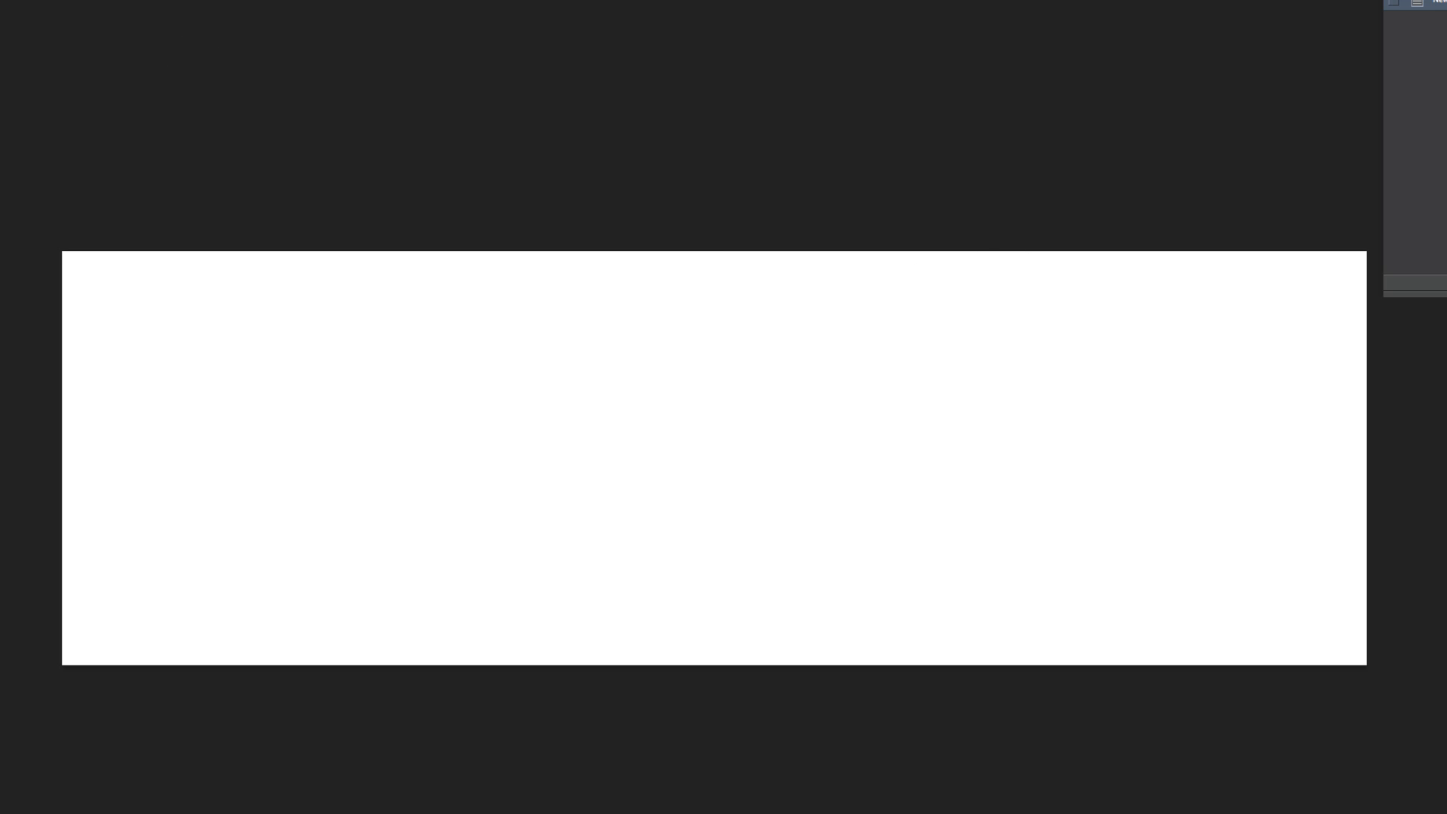
Step: Create a second new white CMYK document measuring 4 by 4 inches at 300 pixels/inch
left_click(0, 0)
key("super+n")
left_click(839, 369)
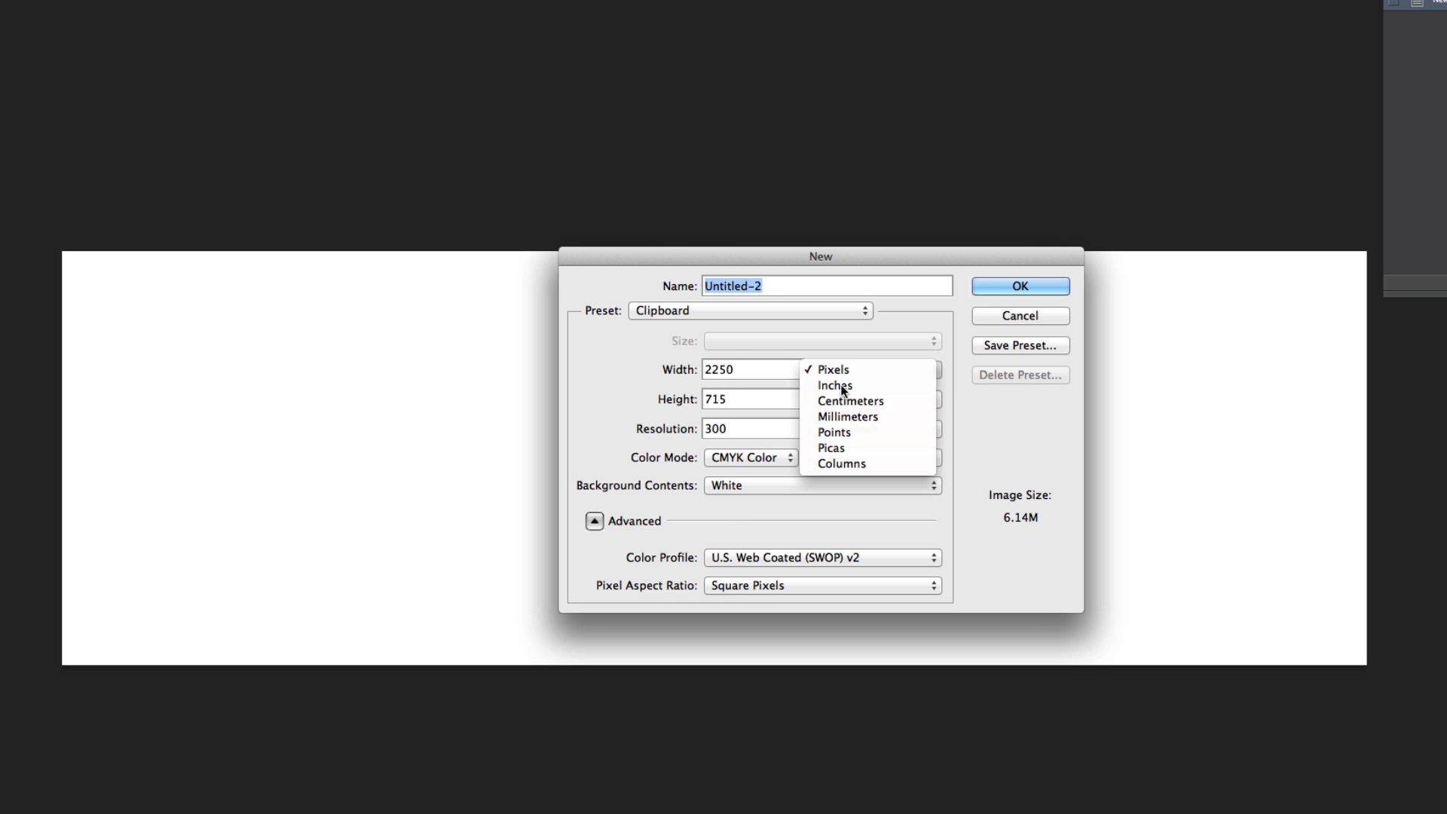
left_click(840, 385)
type("4")
key("Tab")
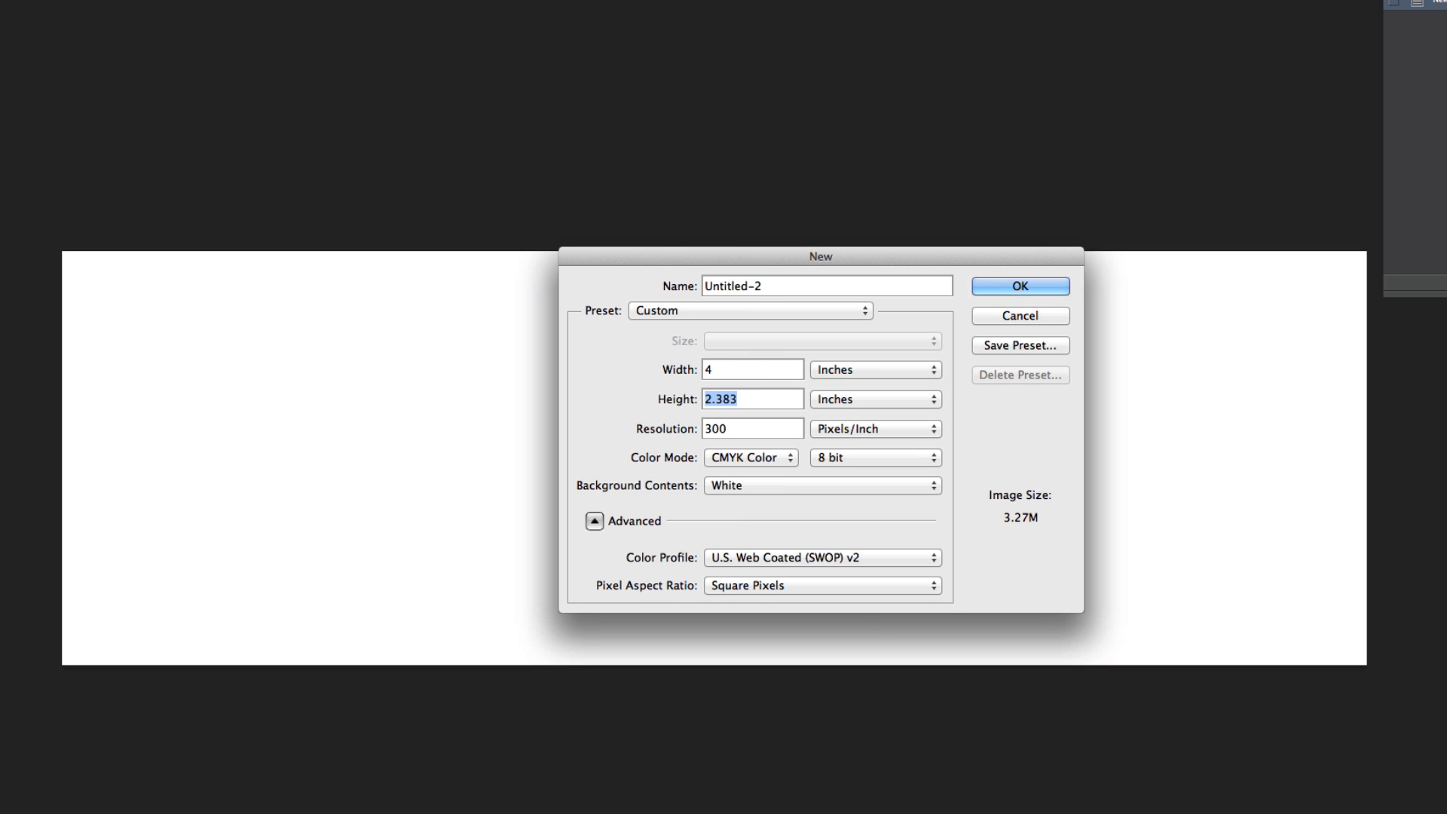
type("4")
left_click(1021, 285)
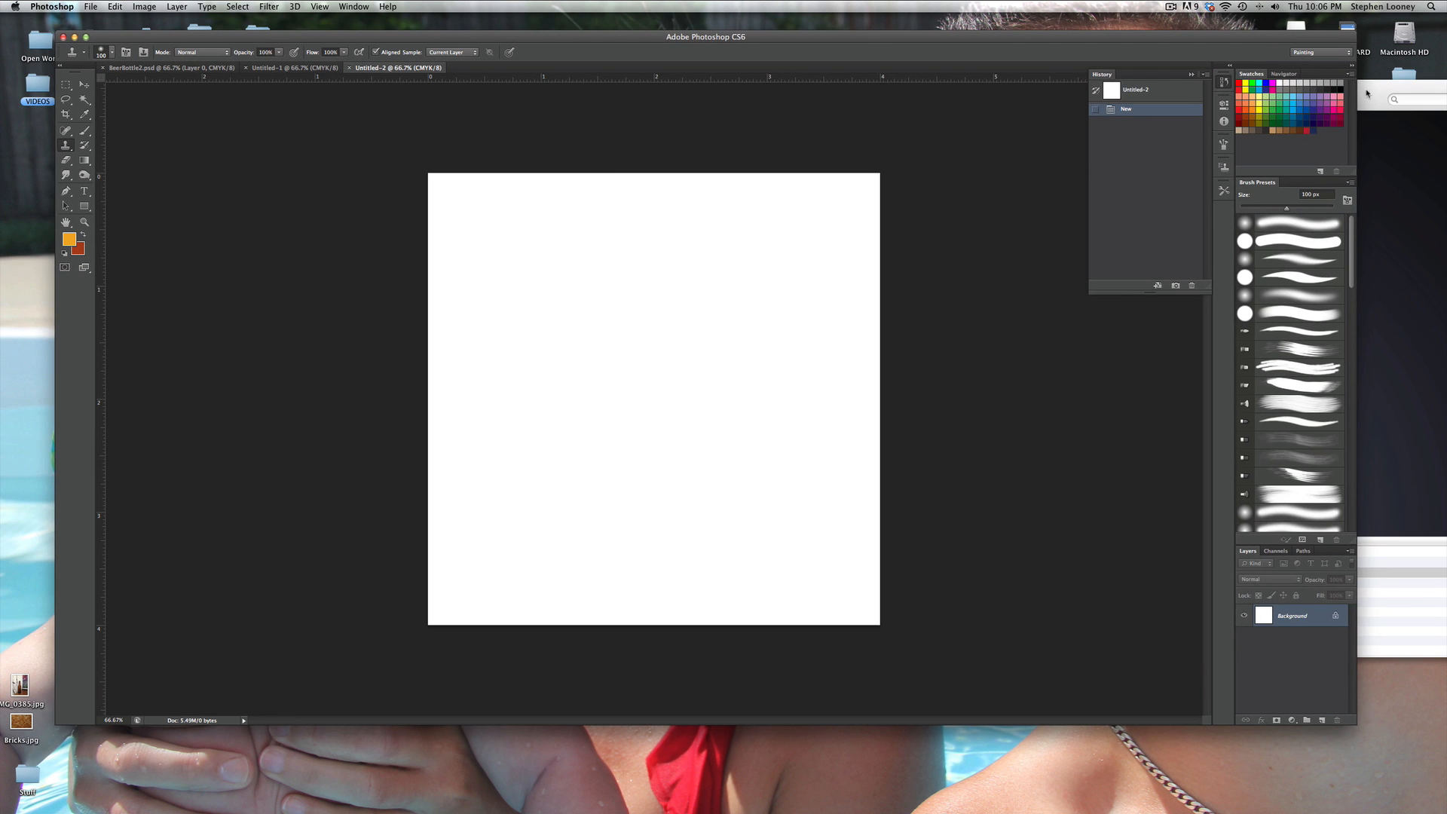
Step: Place Bricks.jpg from the desktop into the 4-inch square document and scale it up to cover the whole canvas
key("super+Tab")
key("Up")
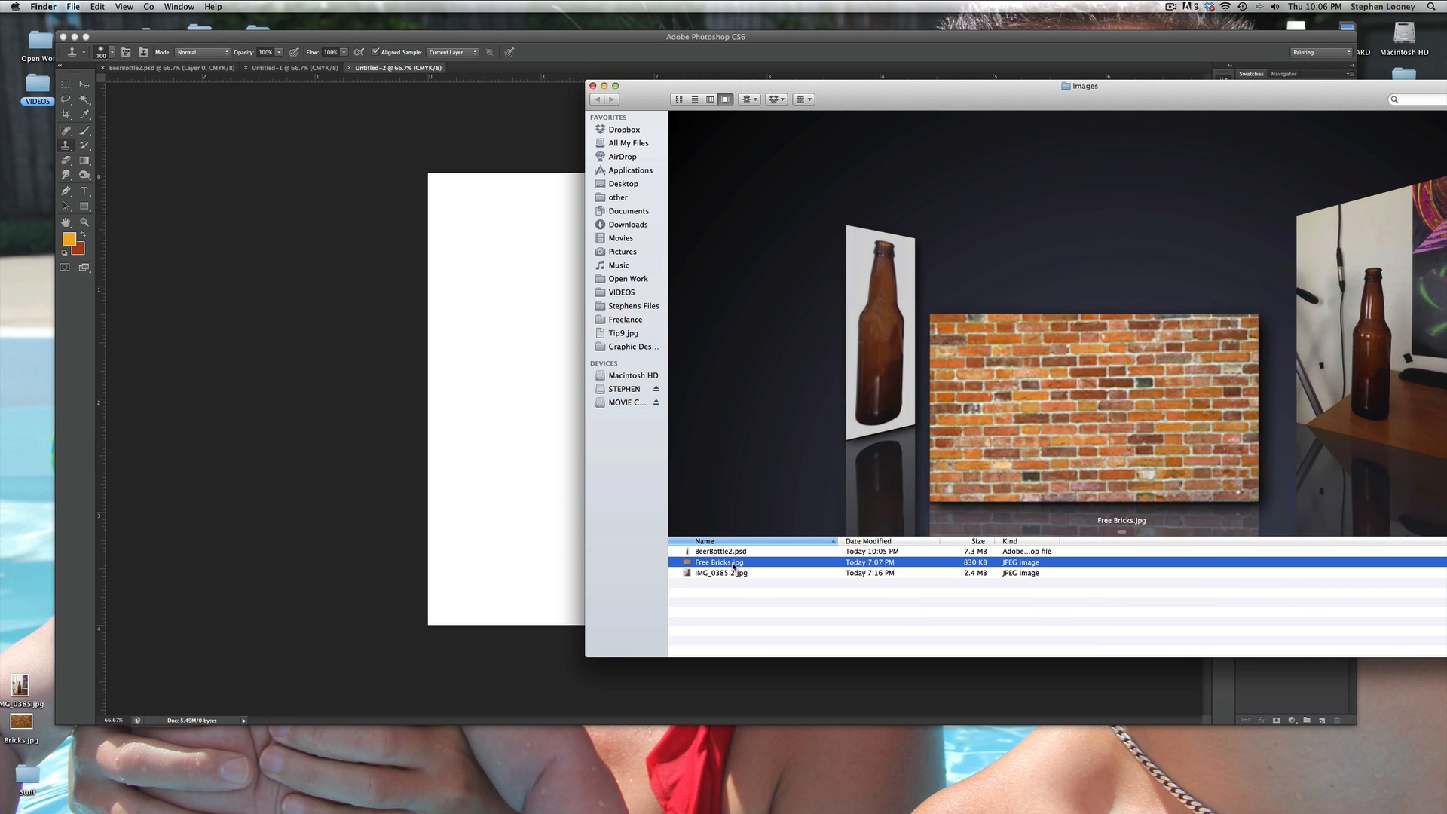
key("super+h")
left_click_drag(21, 722, 604, 401)
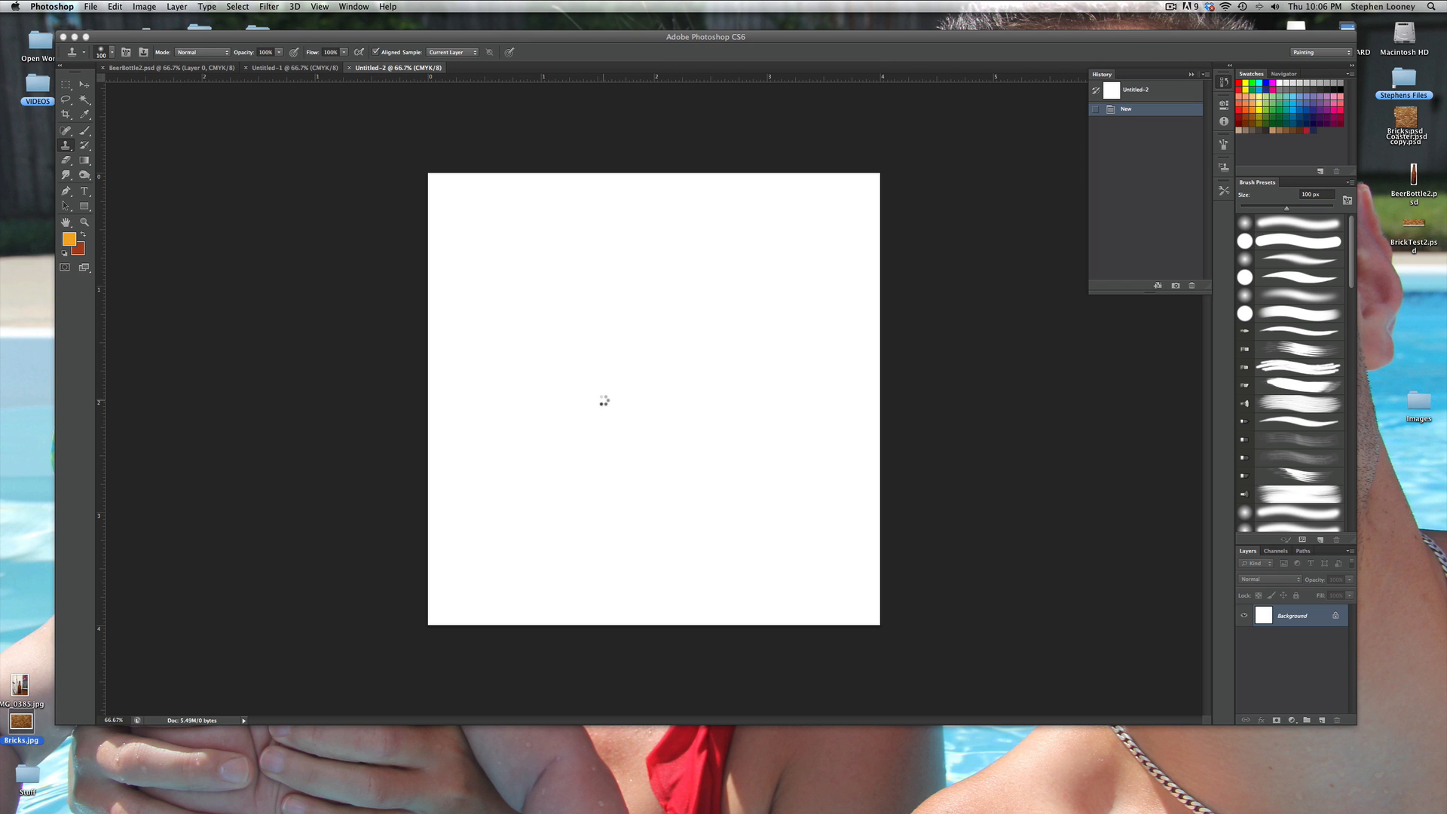
left_click_drag(879, 249, 994, 172)
left_click_drag(431, 553, 317, 629)
key("s")
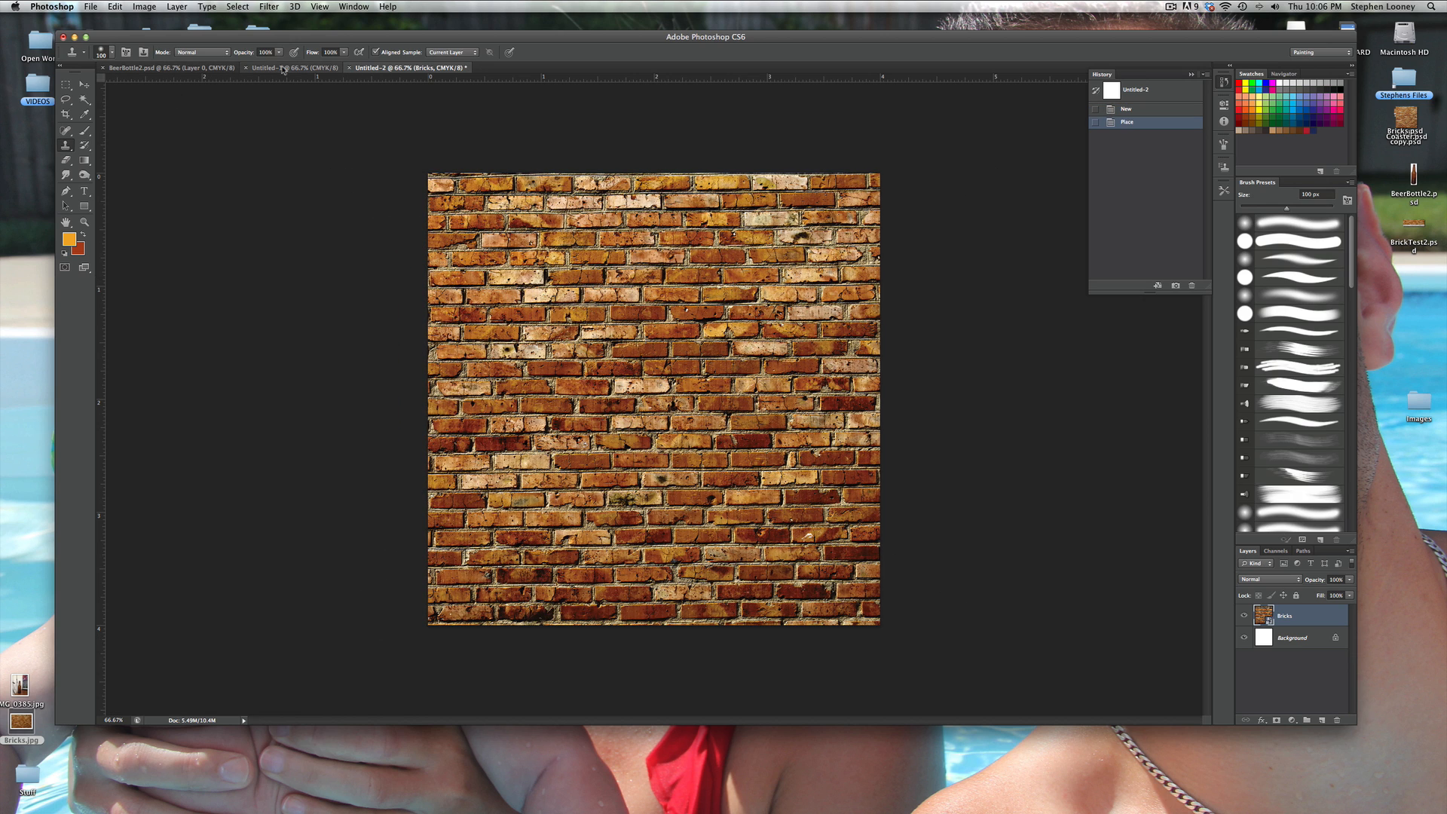
Step: Rasterize the Bricks smart object layer
left_click(238, 7)
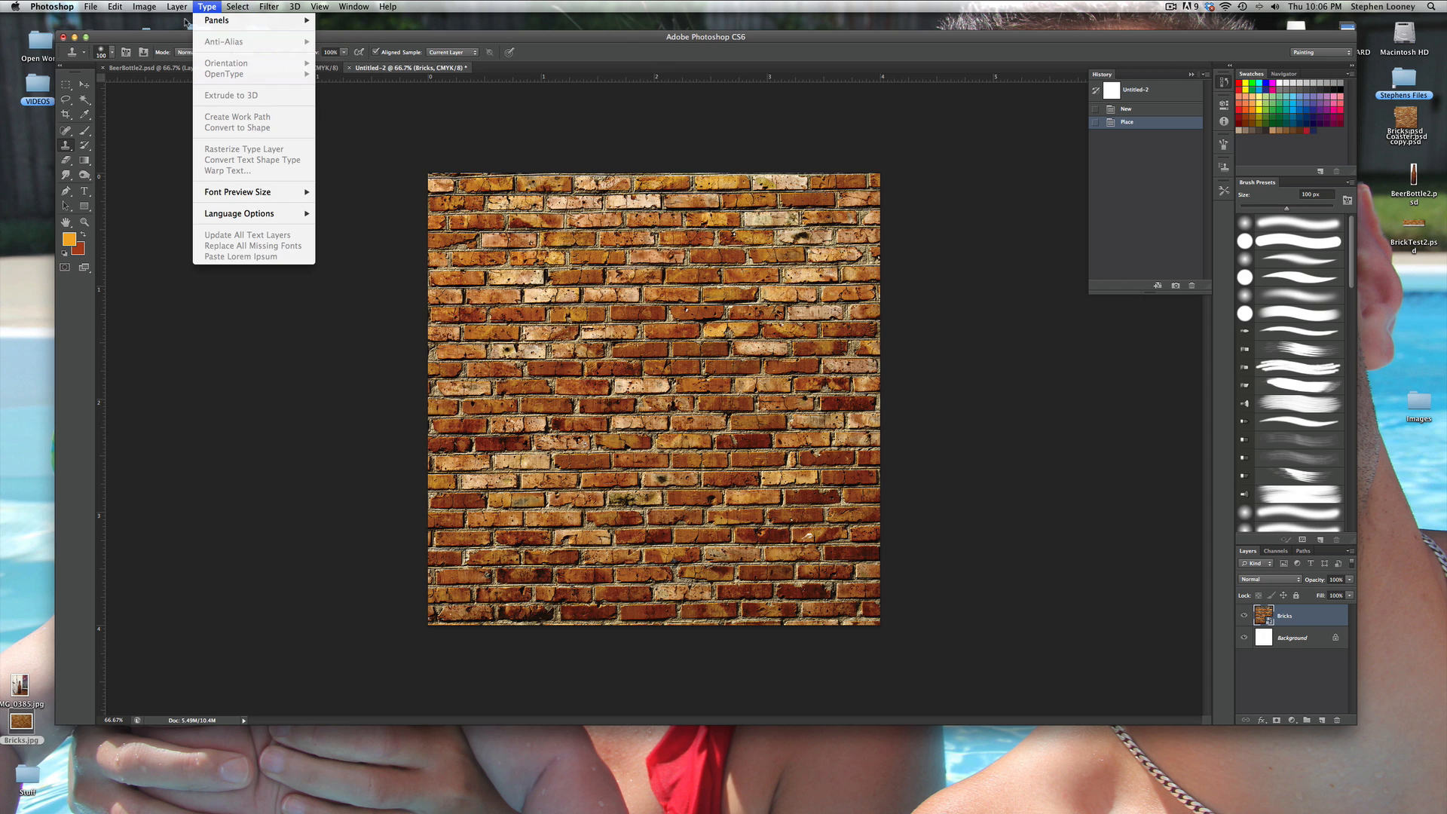
mouse_move(177, 7)
mouse_move(191, 193)
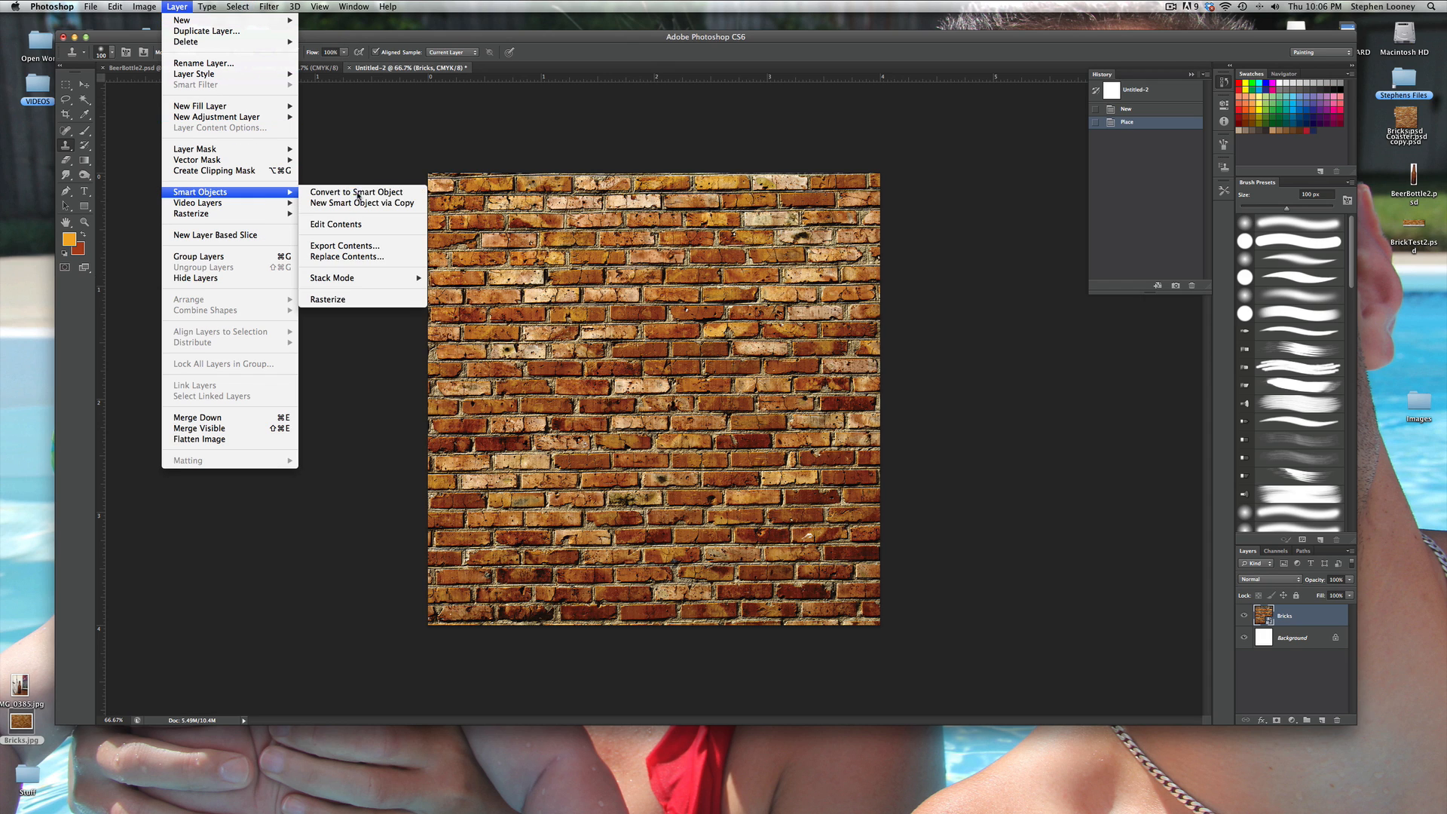
left_click(332, 302)
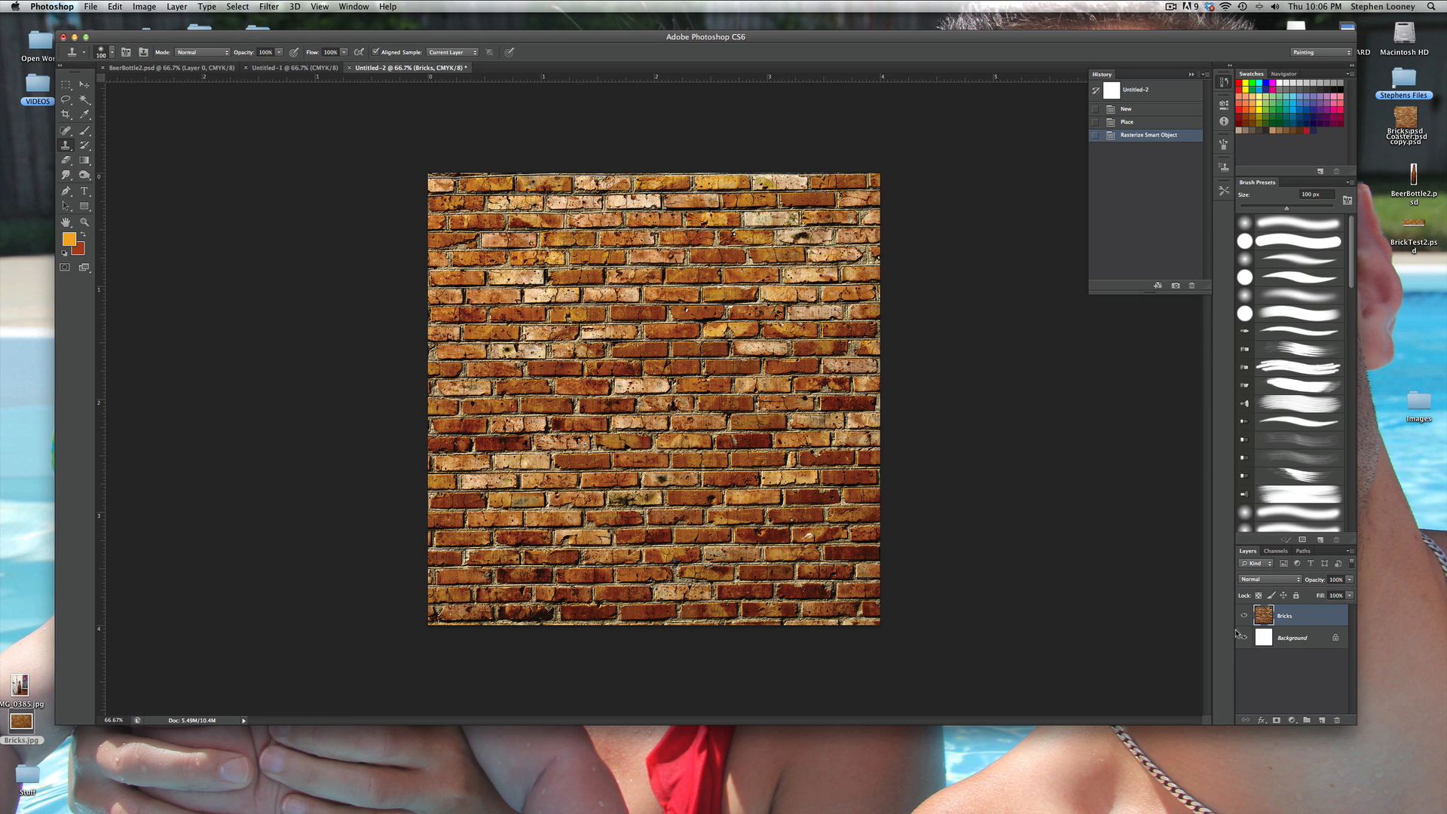
Step: Convert the white Background into a regular layer and delete it, keeping only the Bricks layer
double_click(1260, 640)
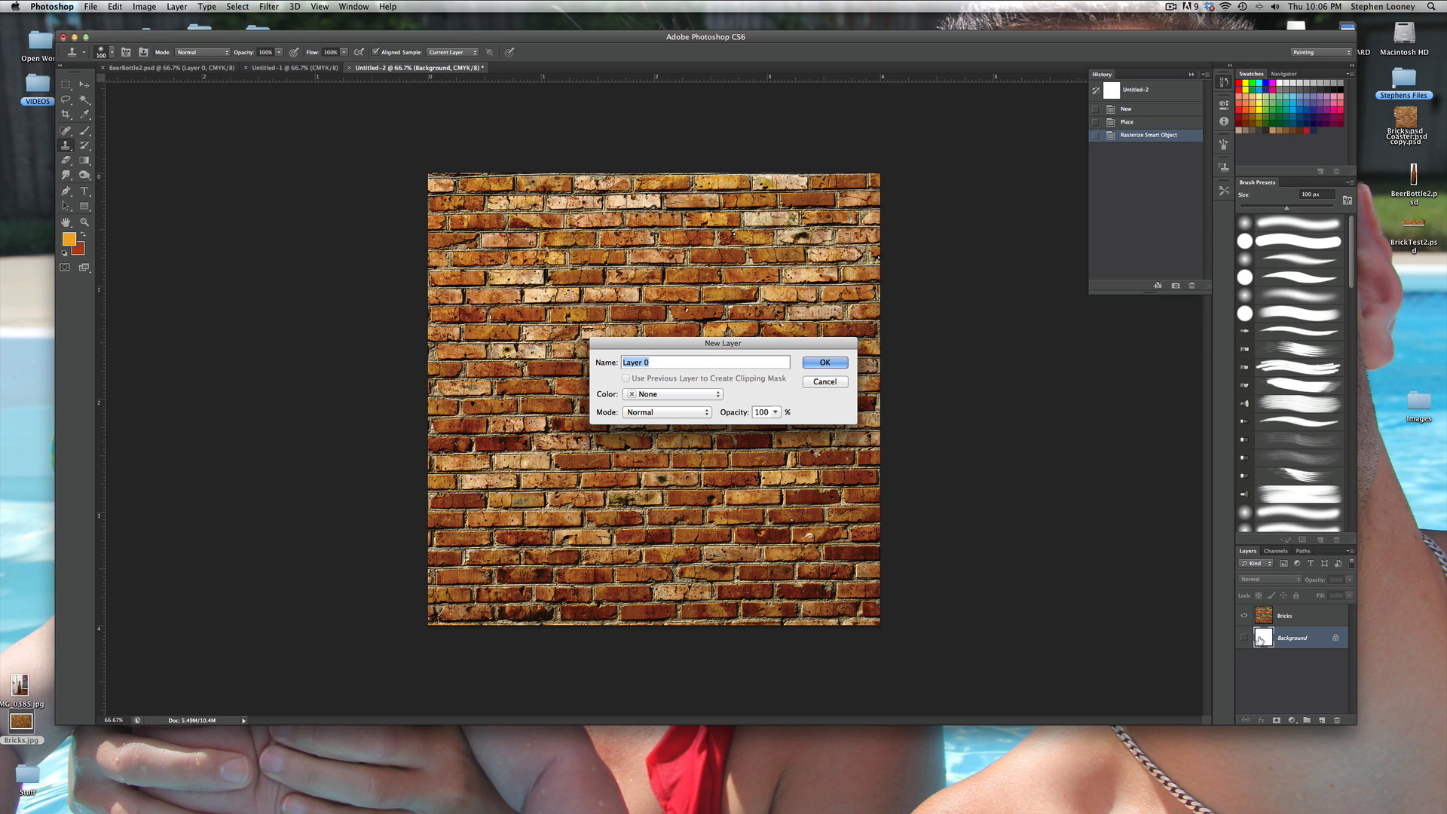
key("Return")
left_click_drag(1268, 639, 1336, 720)
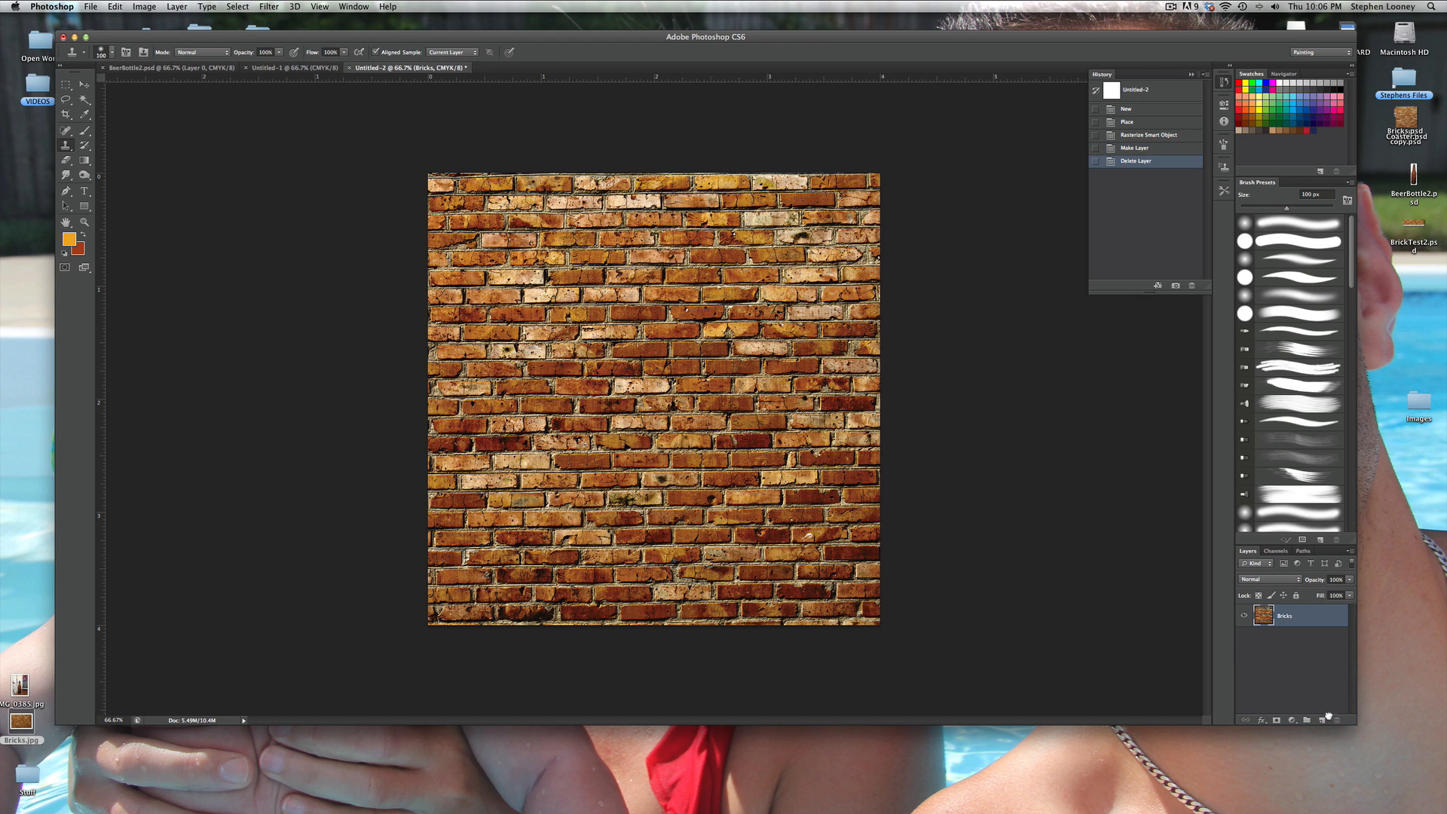
Step: Place Bricks.jpg from the desktop into the wide blank document and scale it up to cover the whole canvas
left_click(260, 68)
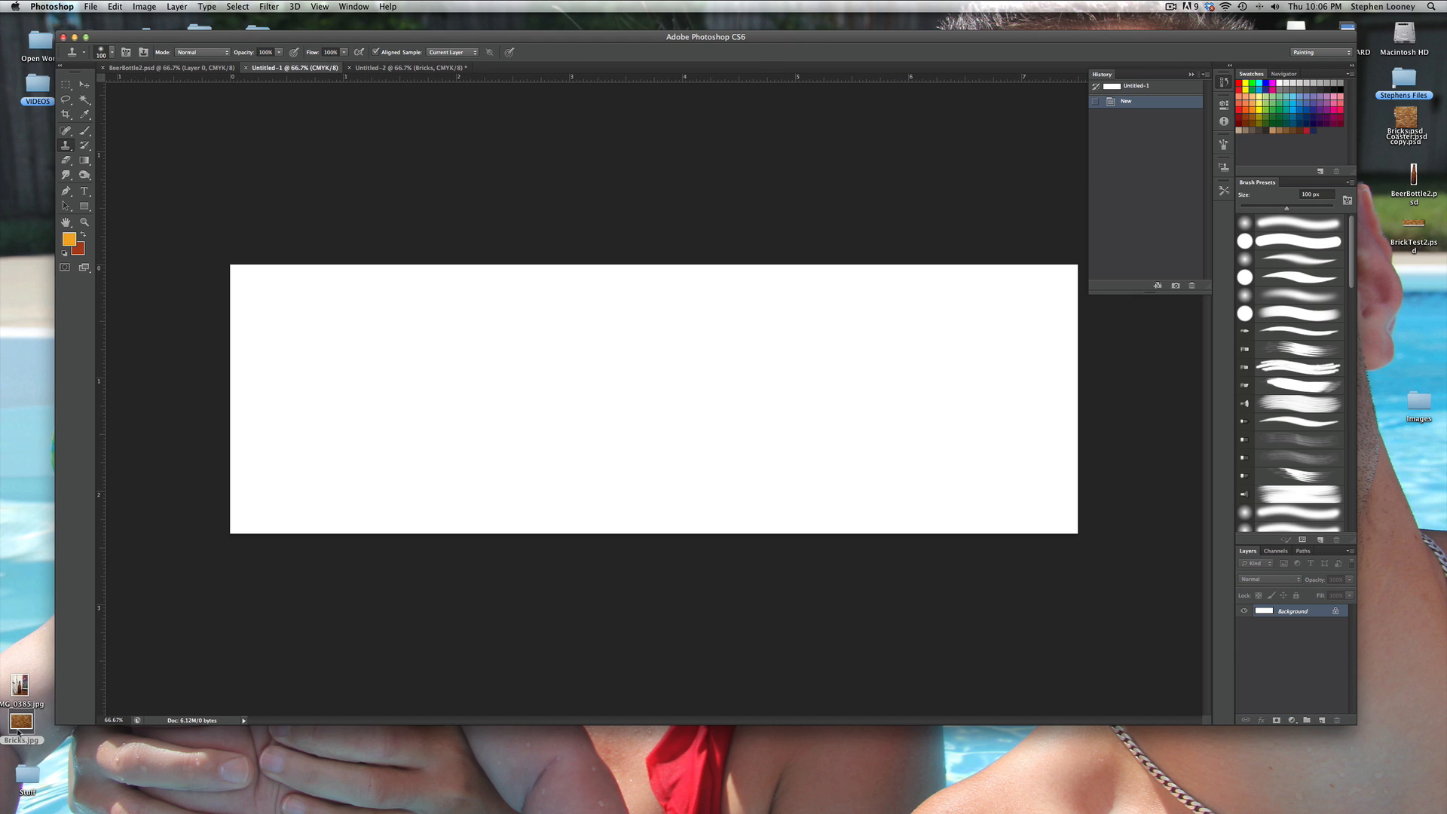
left_click_drag(18, 730, 437, 423)
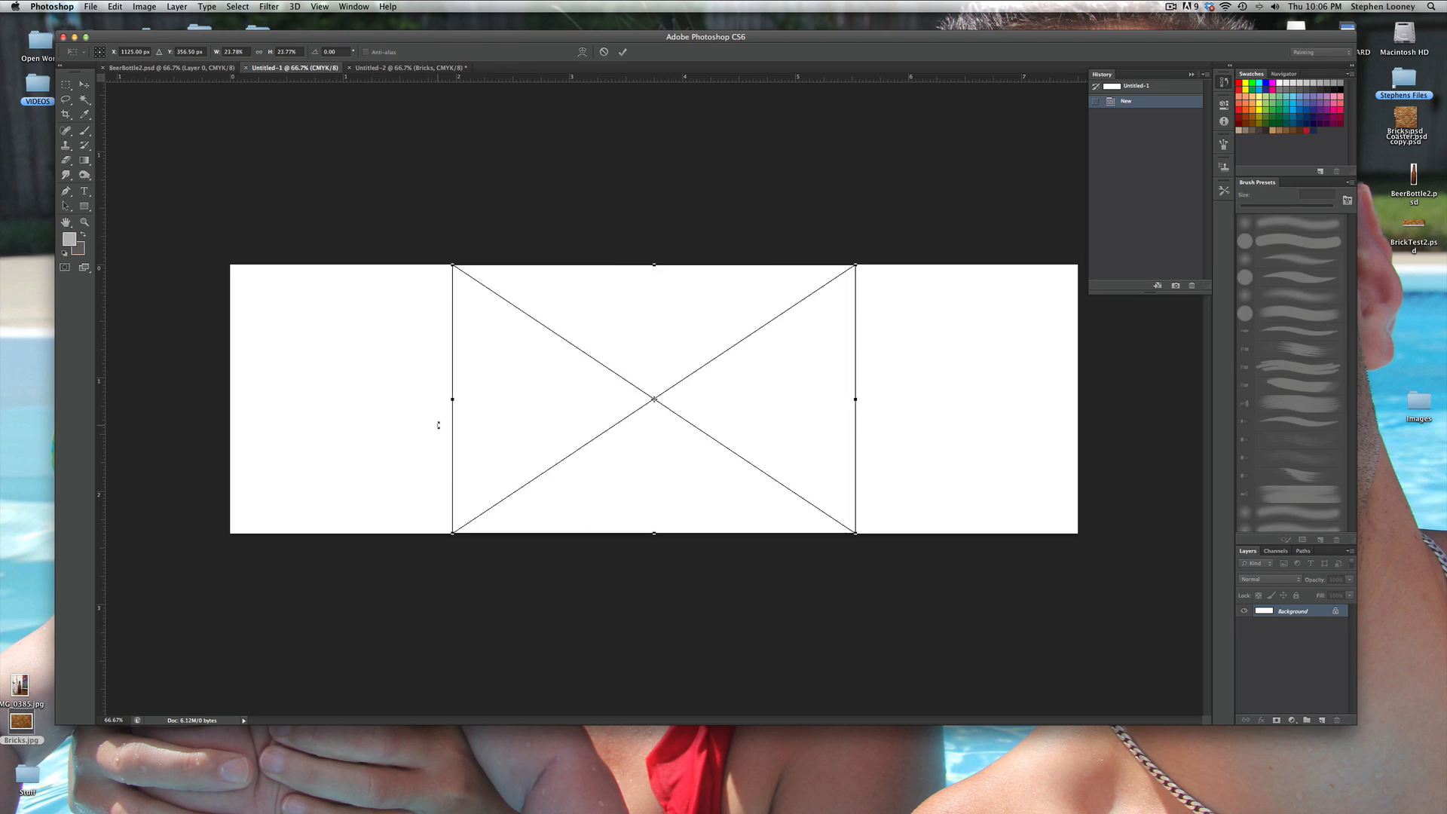
left_click_drag(453, 265, 227, 114)
left_click_drag(856, 532, 1083, 685)
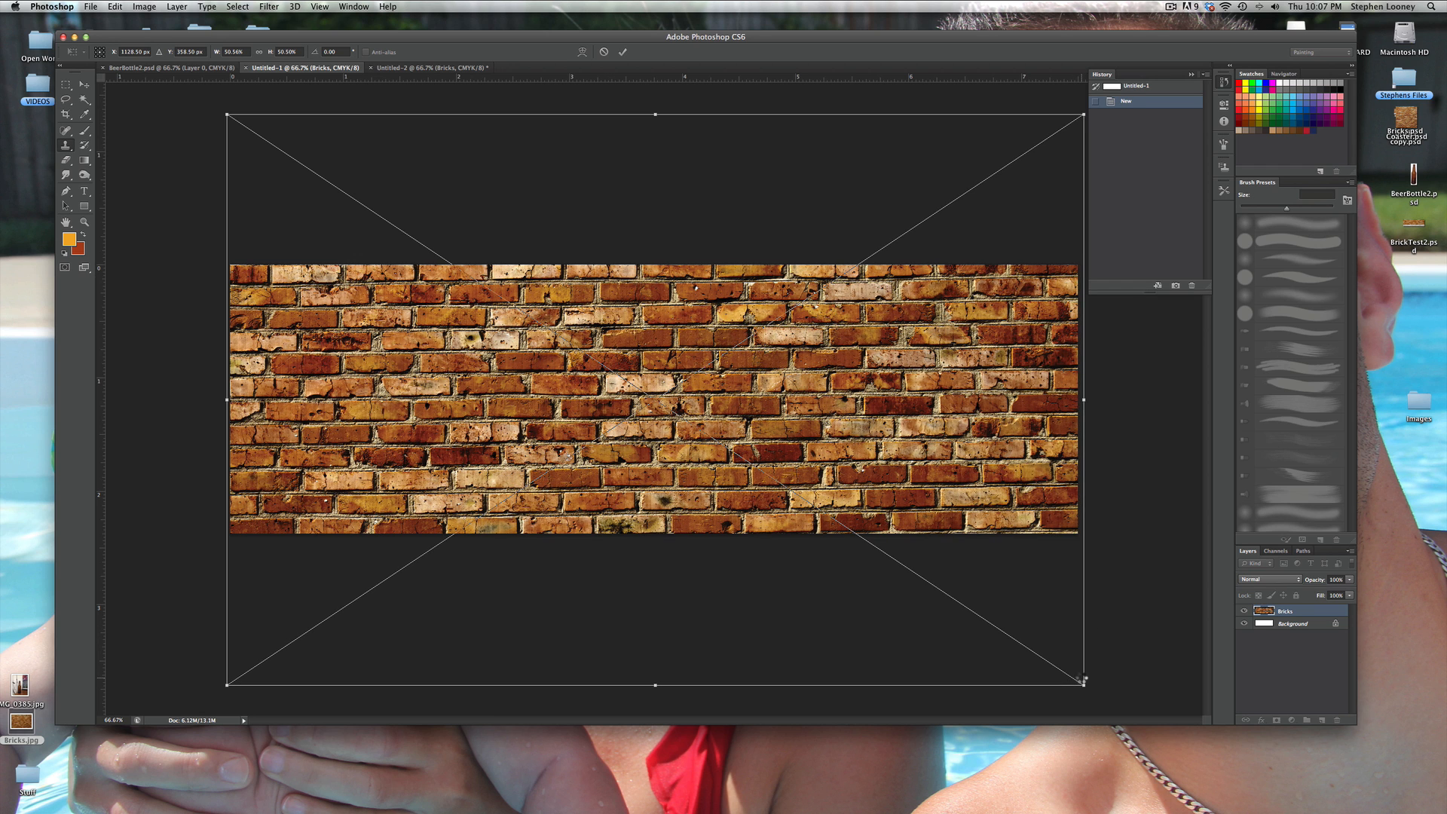
key("Return")
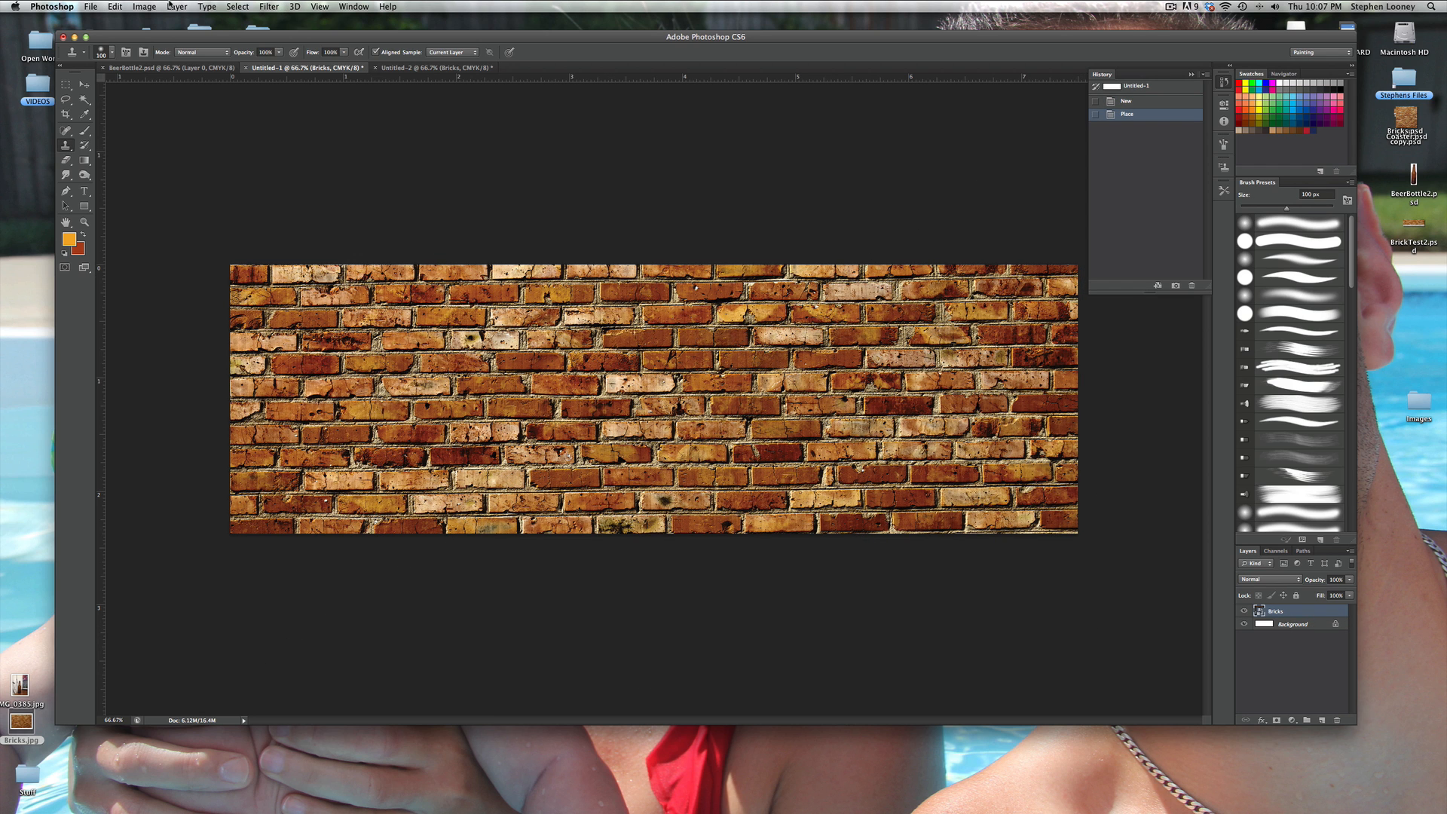
Step: Rasterize the placed Bricks smart object in the wide document
left_click(171, 6)
mouse_move(230, 148)
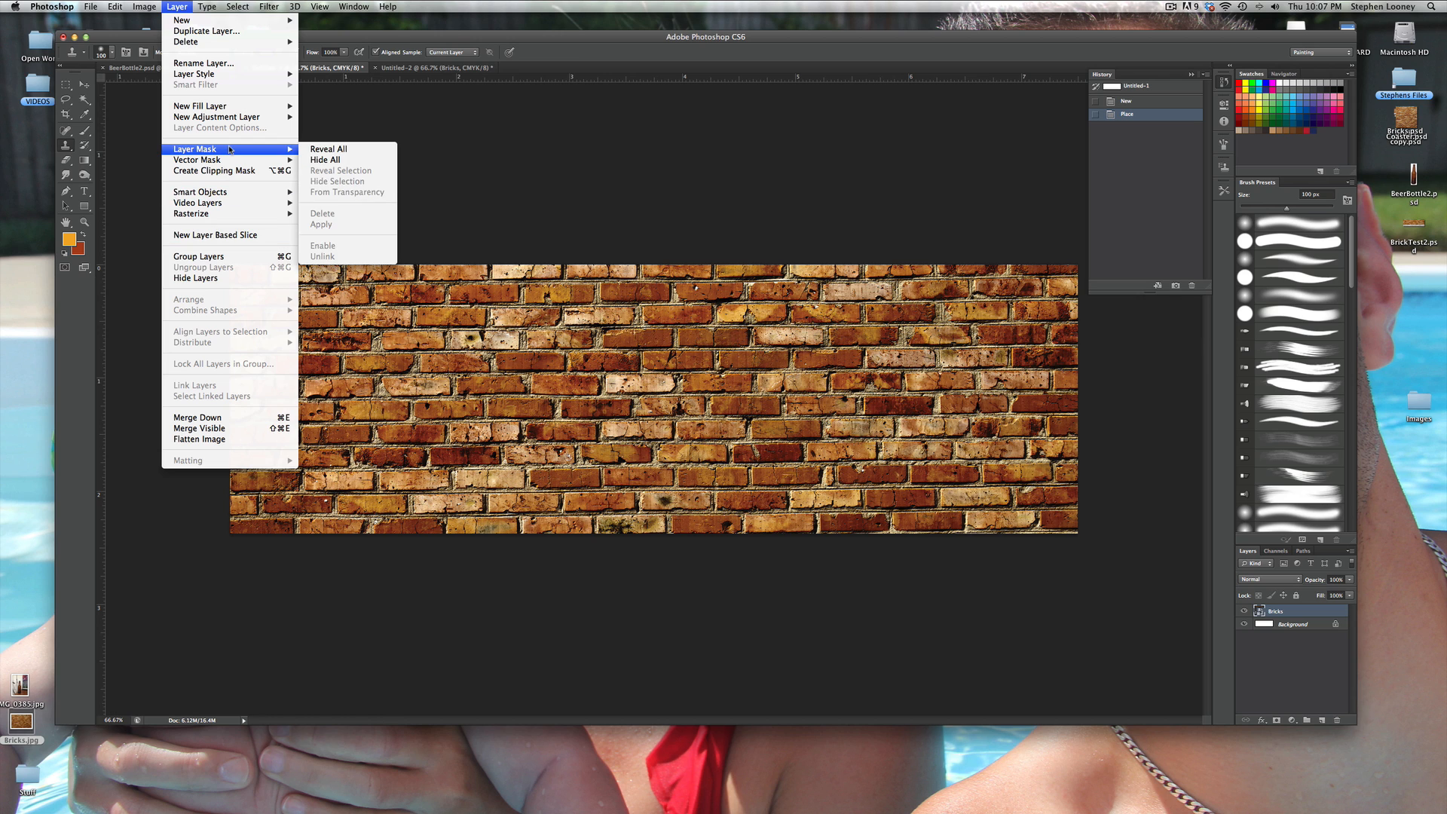
mouse_move(227, 192)
left_click(355, 299)
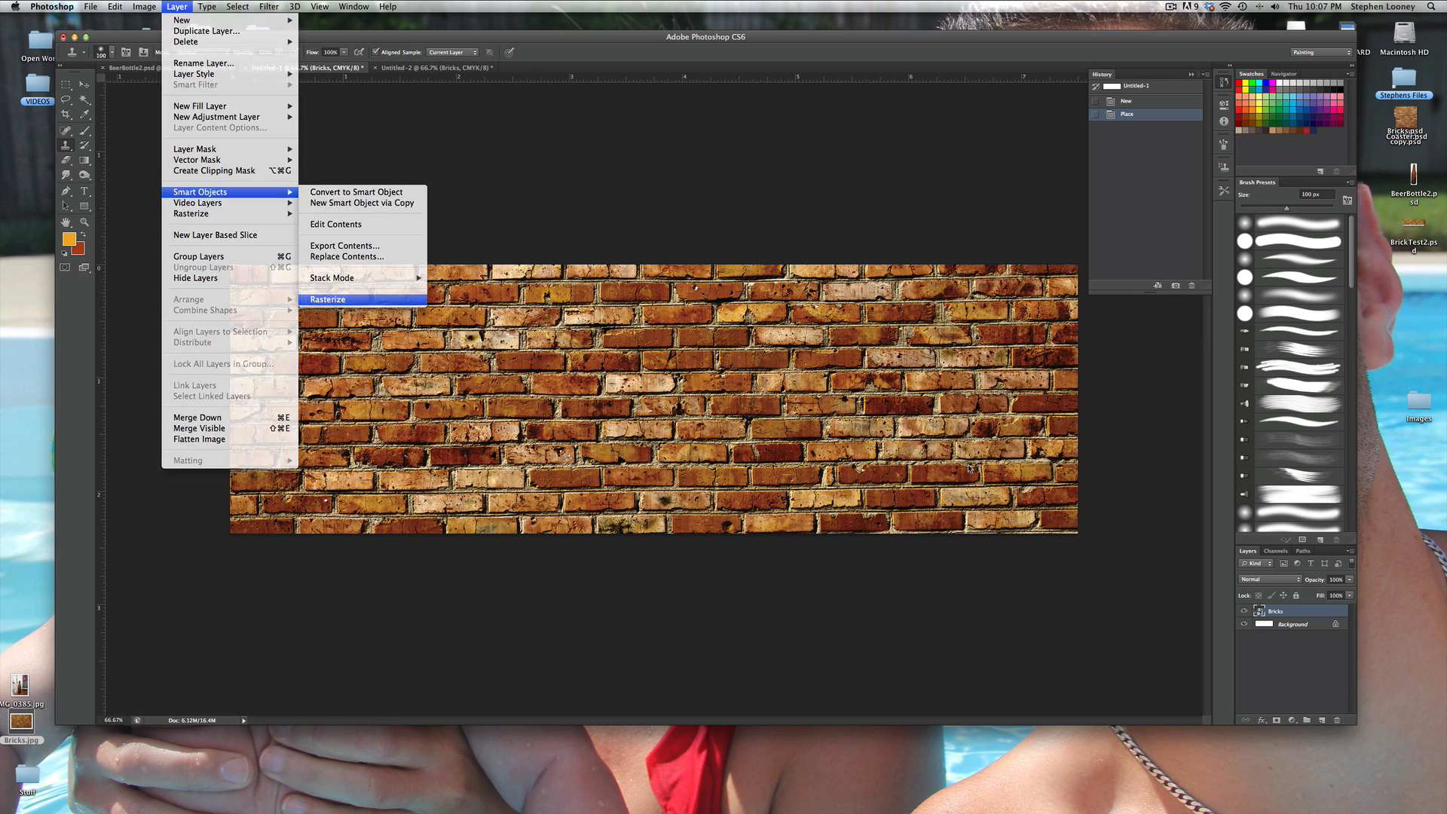
Step: Convert the wide document's white Background into a regular layer and delete it, leaving the Bricks layer
double_click(1268, 625)
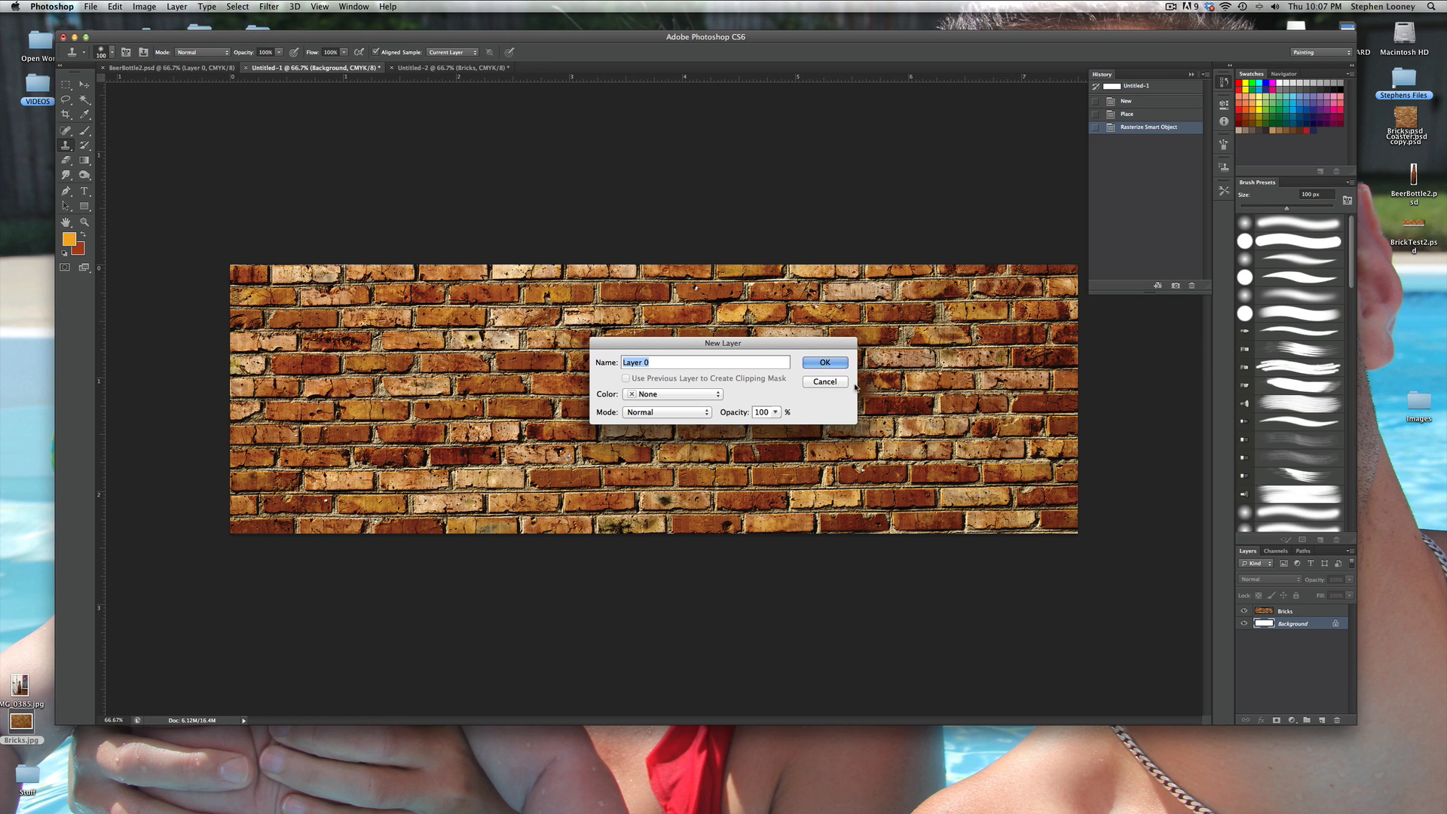
key("Return")
left_click_drag(1309, 625, 1338, 720)
left_click(144, 6)
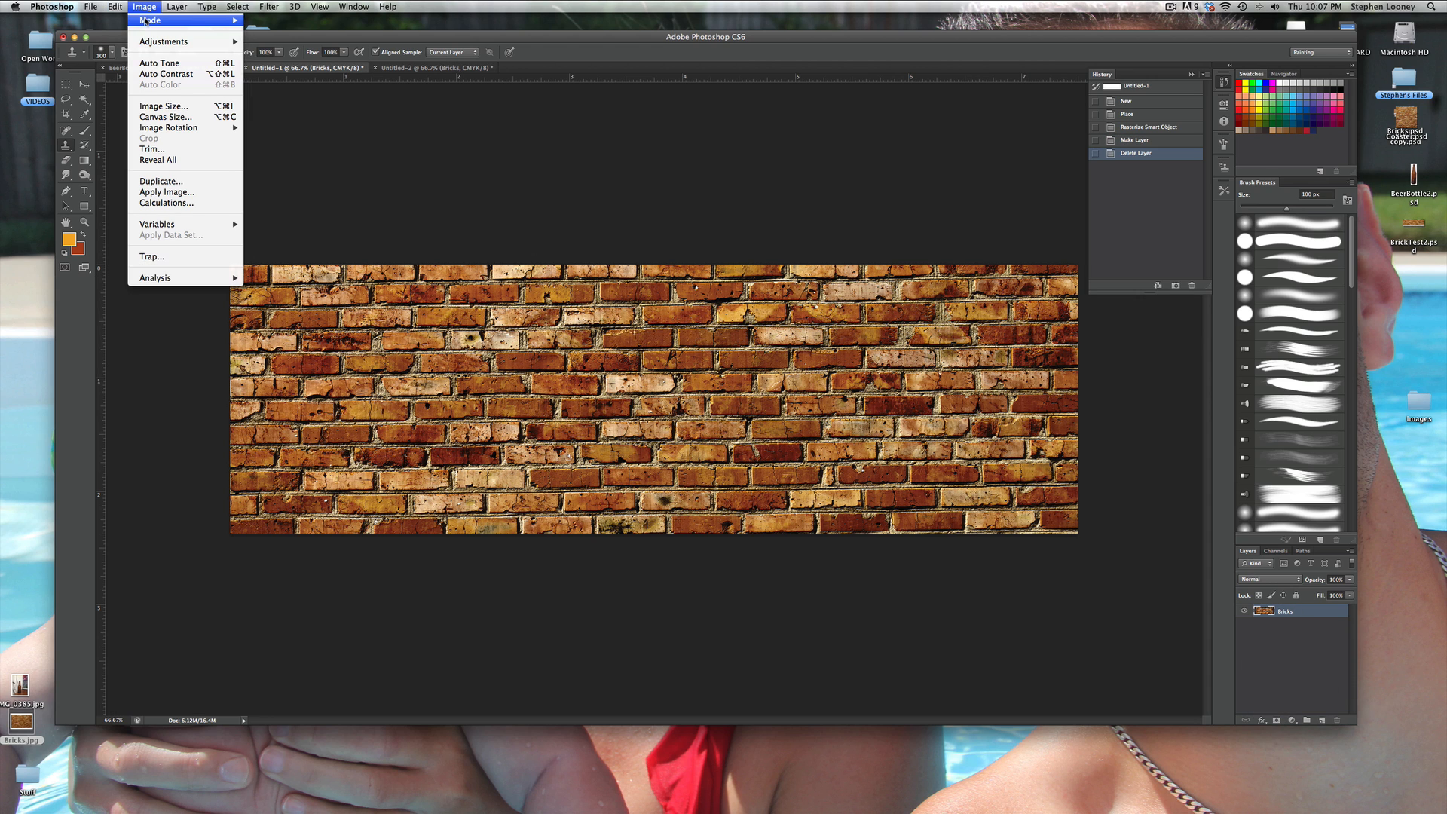
mouse_move(233, 24)
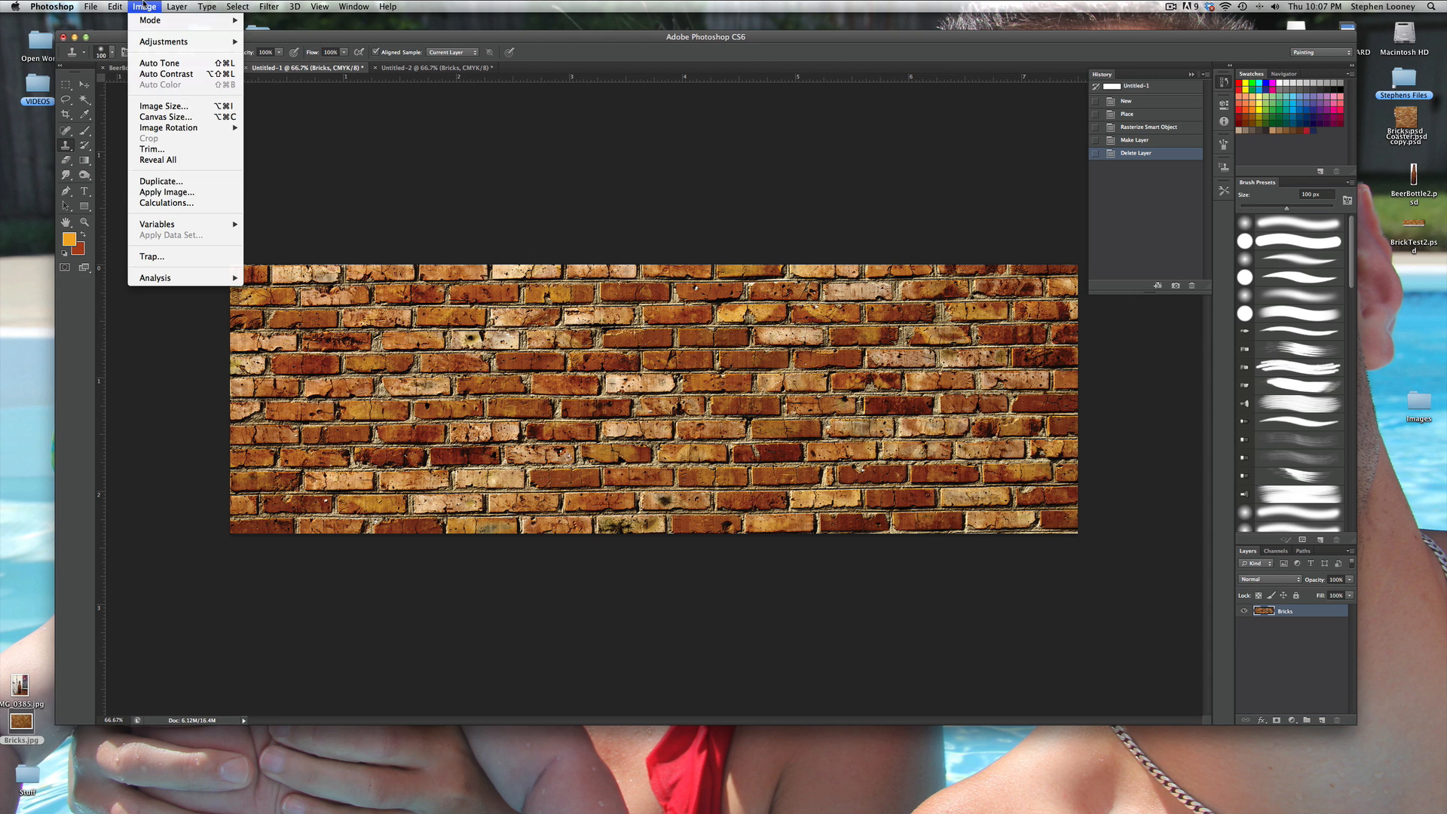
left_click(341, 61)
left_click(430, 68)
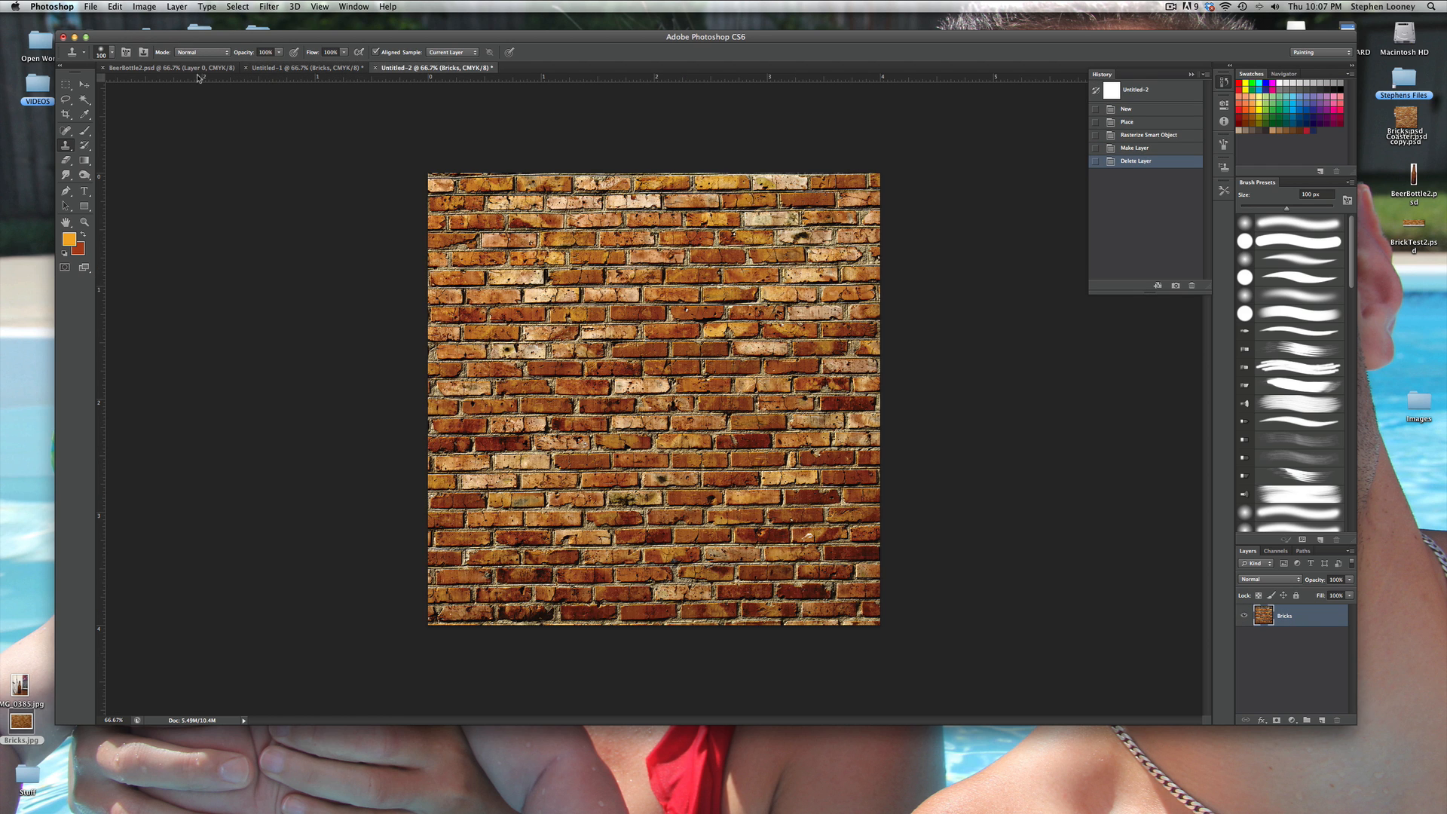
Step: Save the wide brick document to the Desktop as lablepackground.psd in Photoshop format with Maximize Compatibility on
left_click(308, 69)
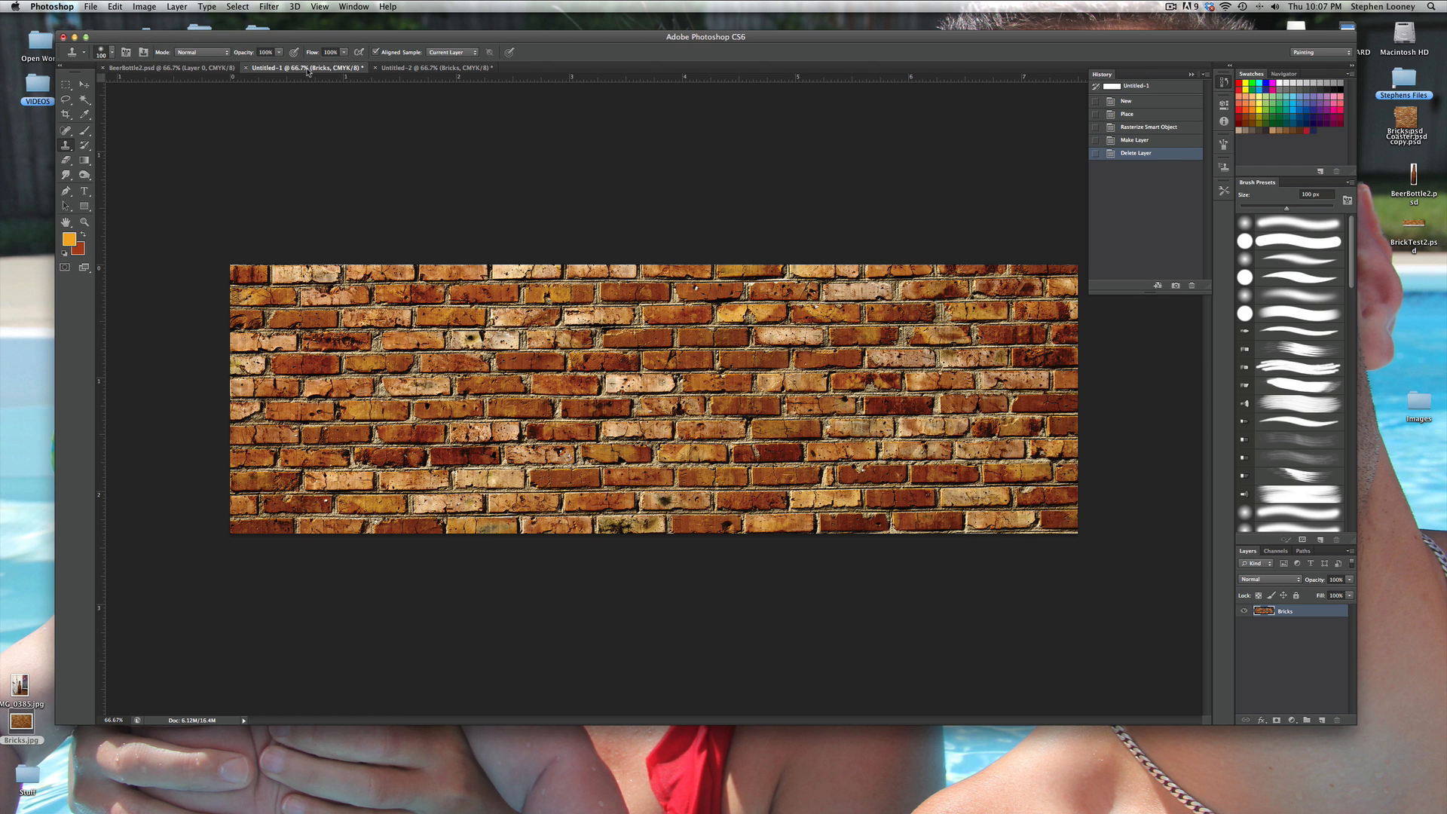
left_click(90, 7)
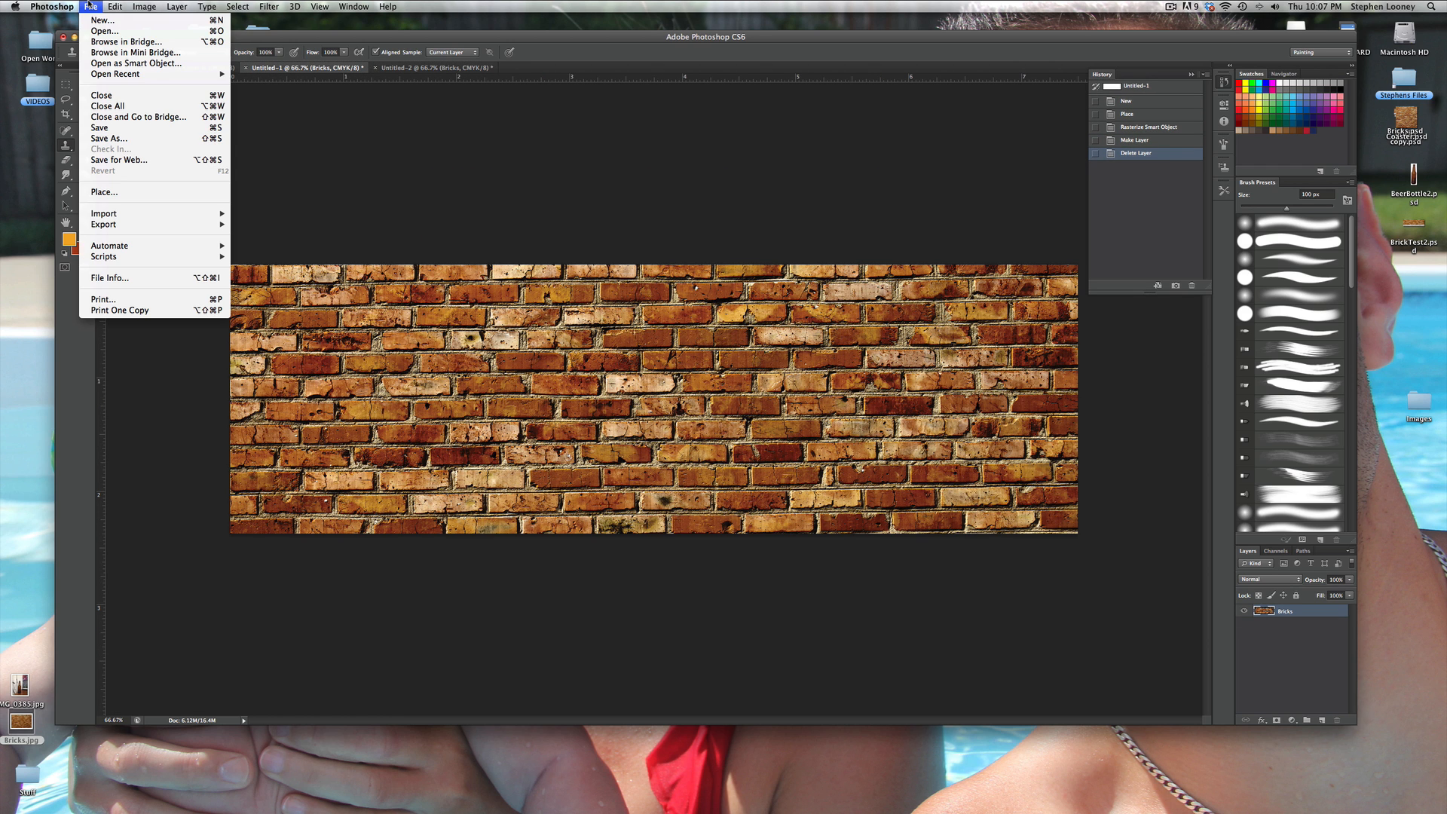
left_click(108, 138)
key("BackSpace")
type("lablepac")
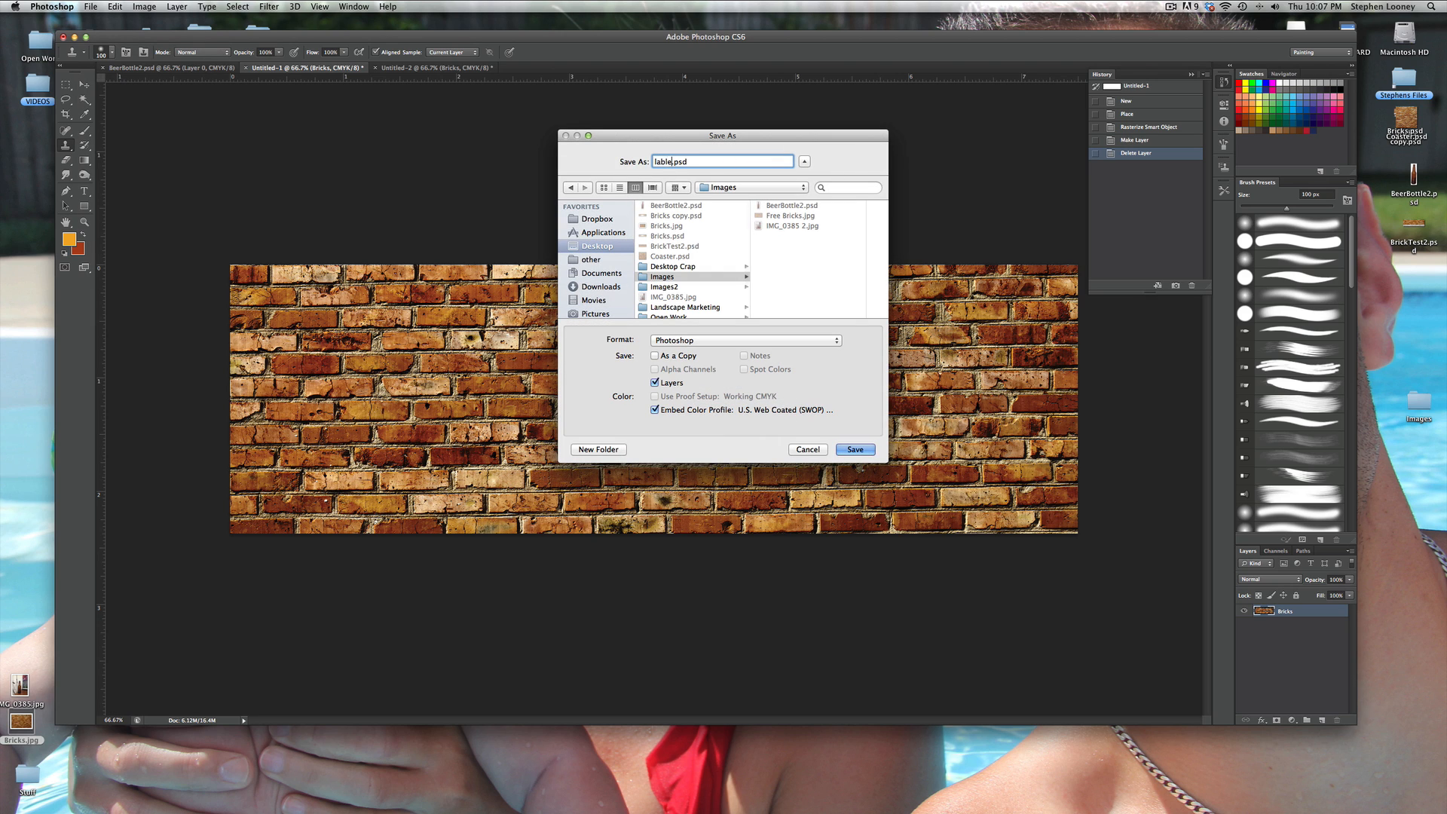
type("kground")
left_click(599, 245)
left_click(856, 450)
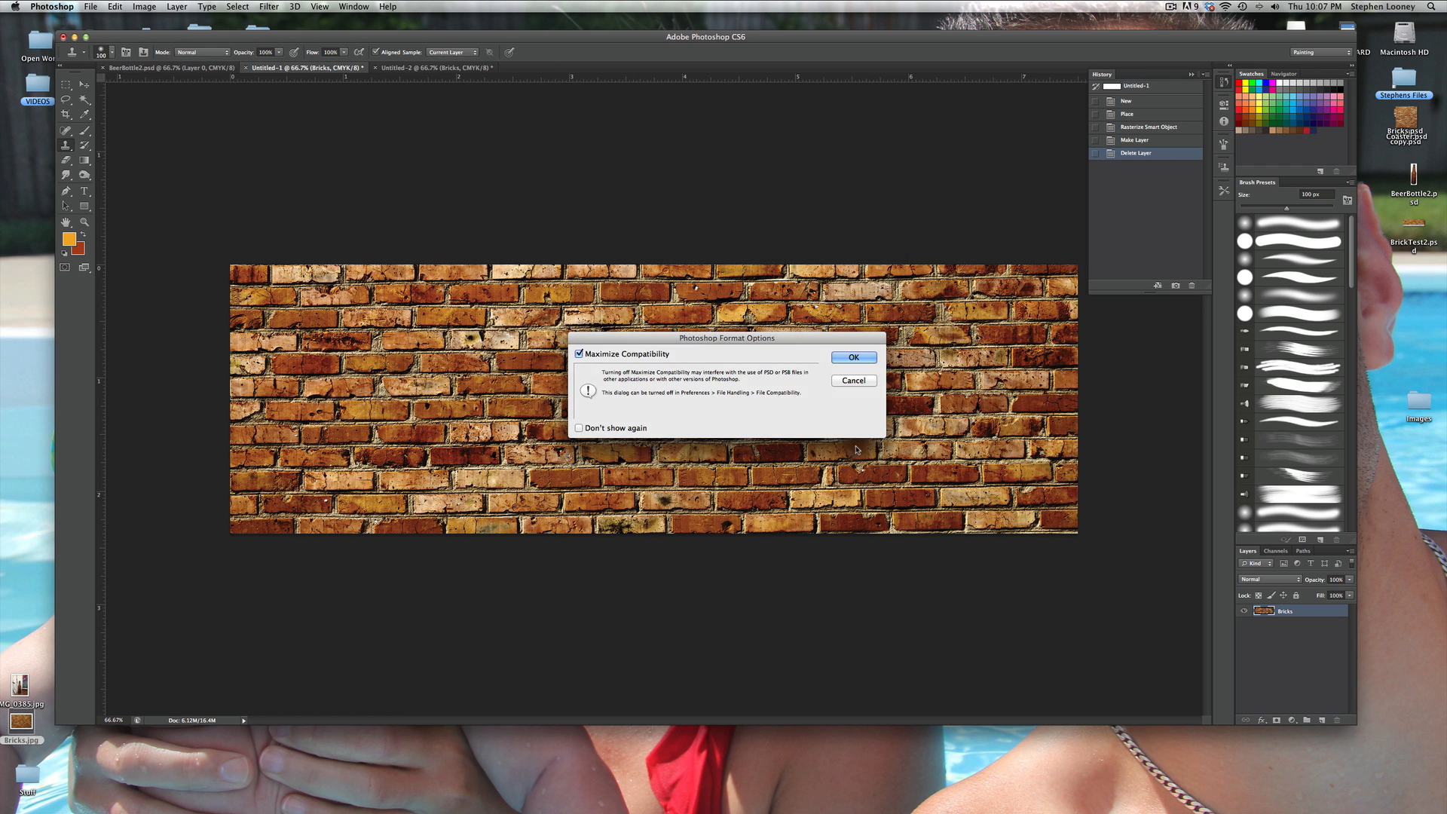
left_click(854, 357)
Step: Save the square brick document to the Desktop as coasterbackgroud.psd in Photoshop format
left_click(443, 67)
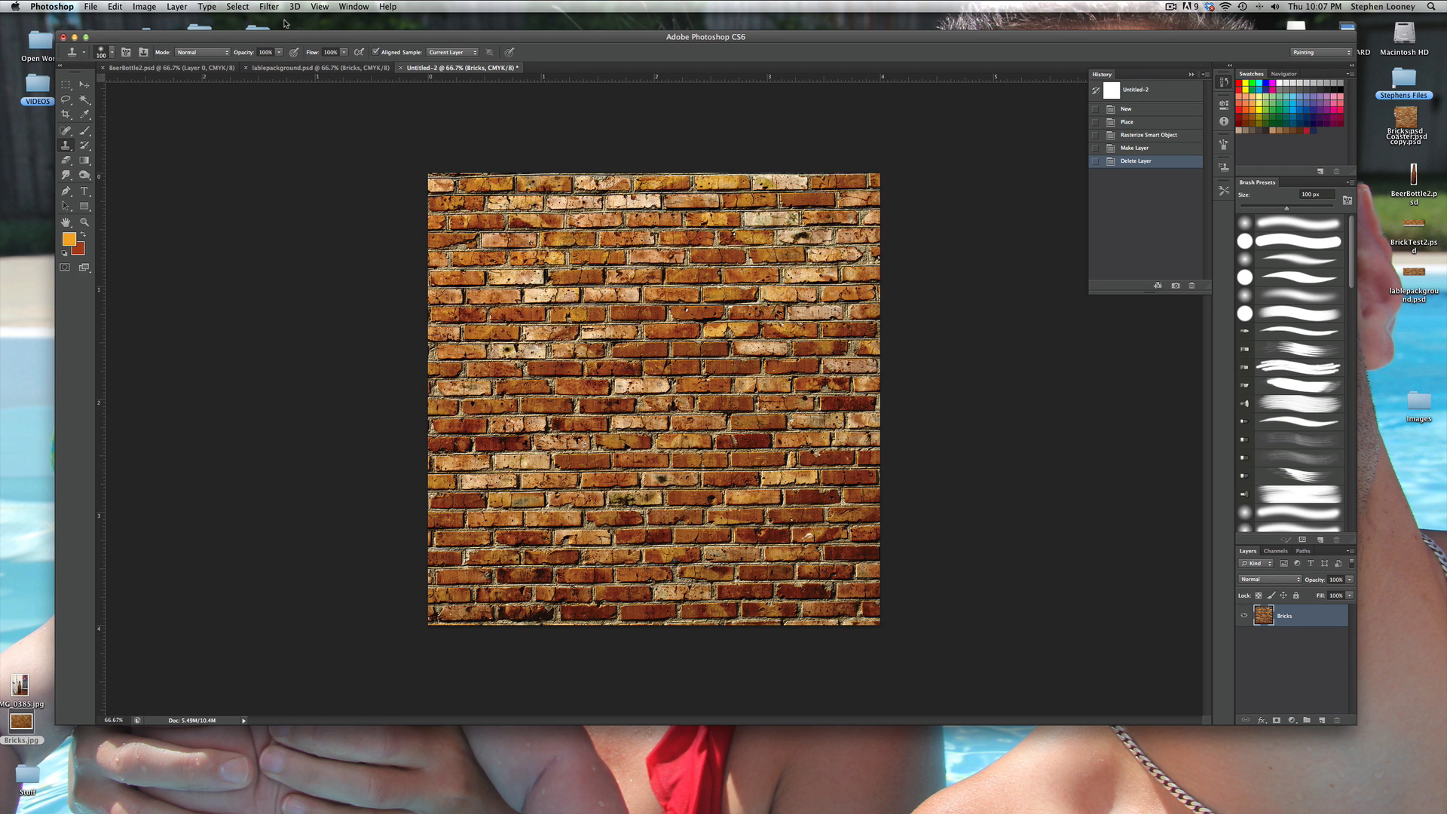
left_click(90, 6)
left_click(113, 138)
type("coaster")
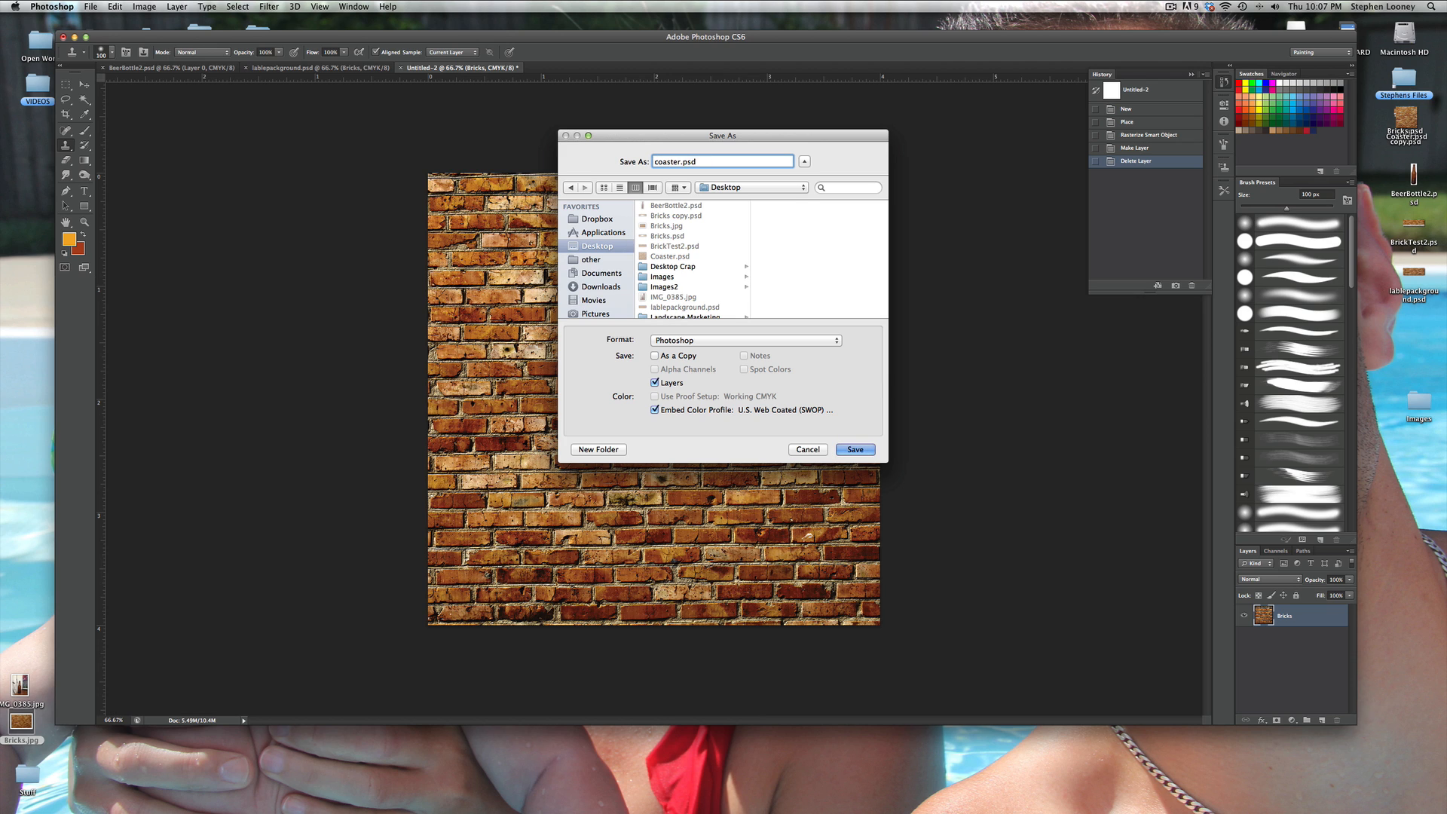
type("backgroun")
key("BackSpace")
type("d")
key("Return")
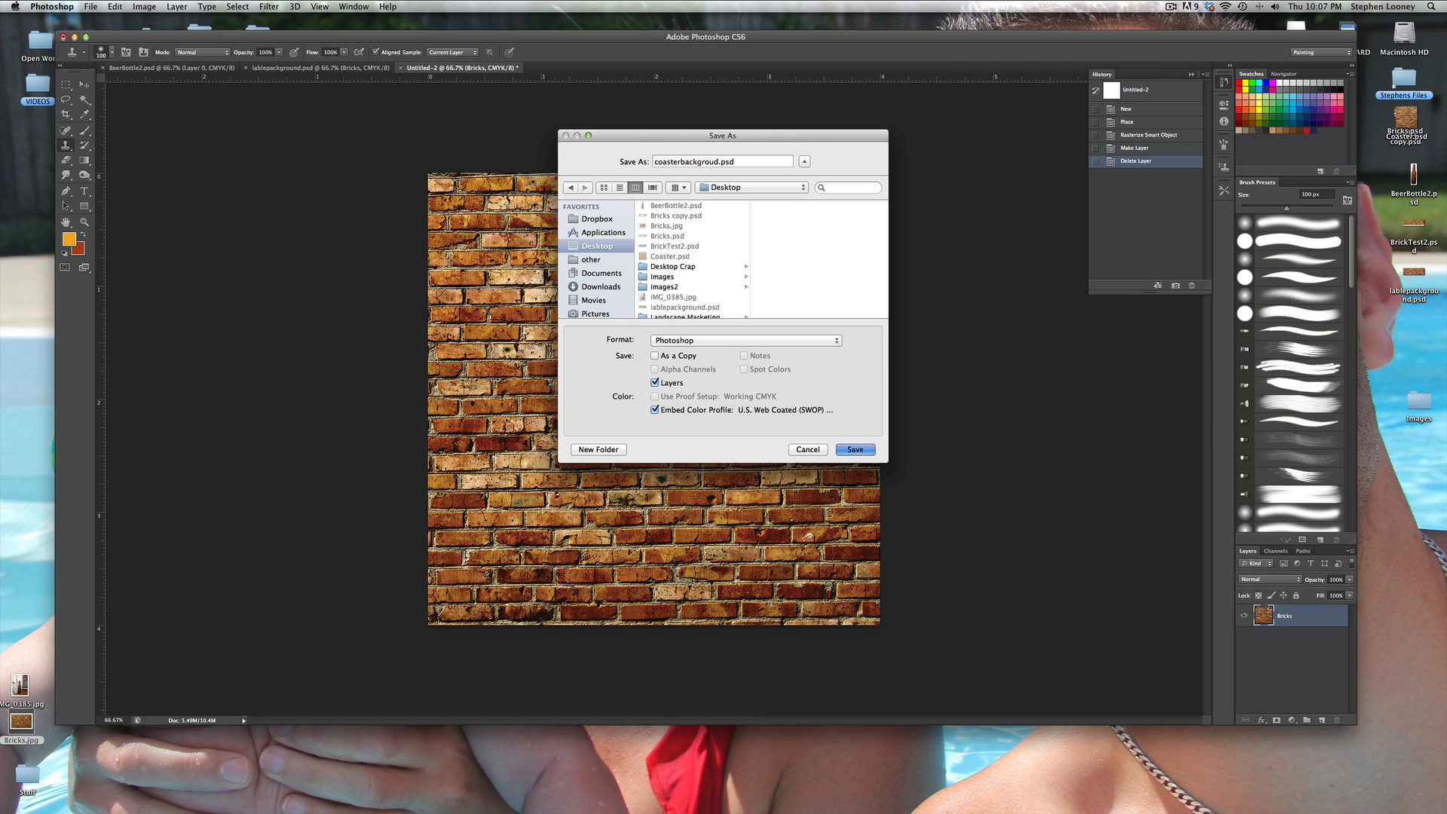
key("Return")
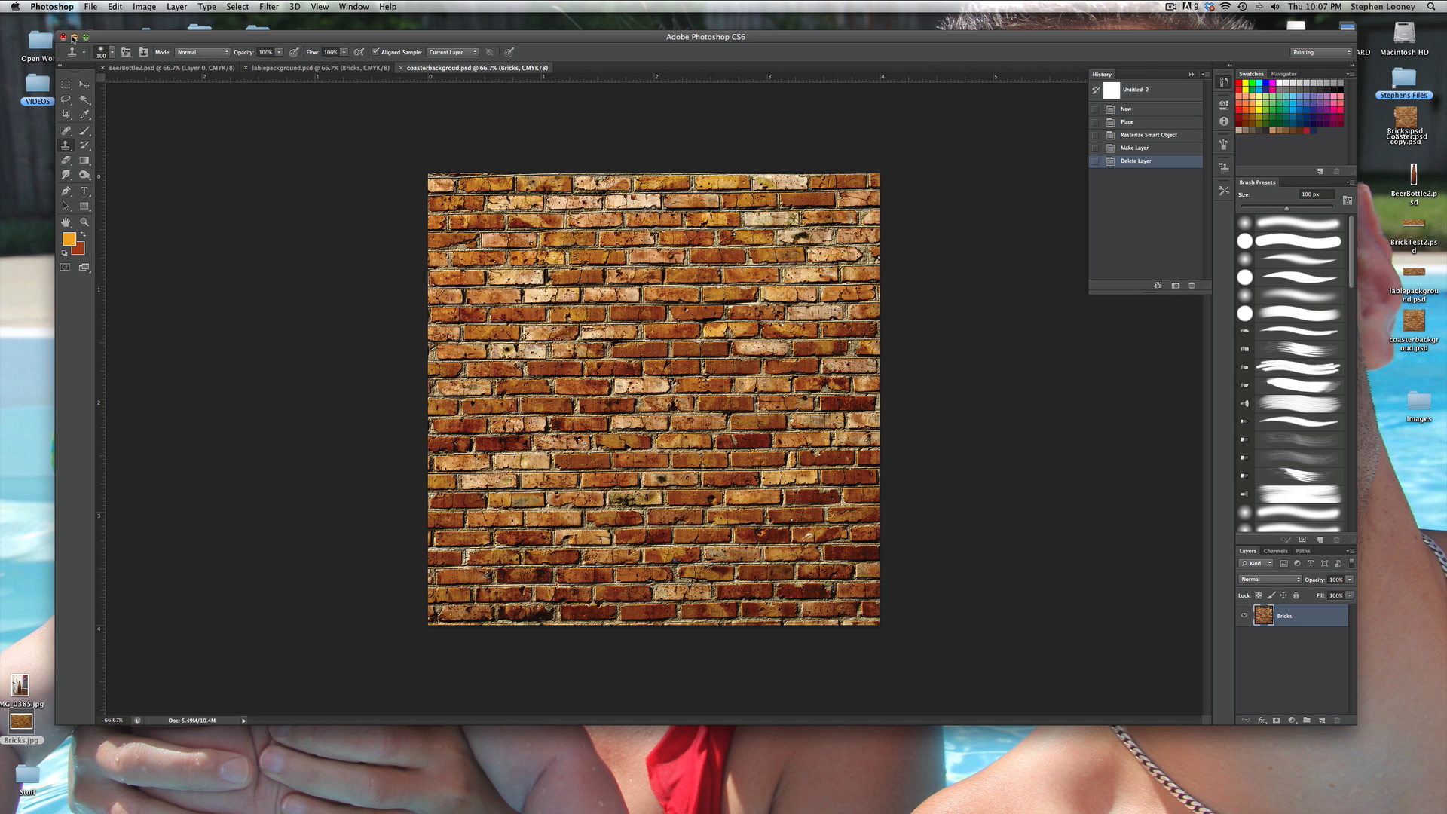
Step: Switch to Illustrator and select the Barrelers label, coaster and color square artwork in the open document
key("super+Tab")
key("super+Tab")
key("super+Tab")
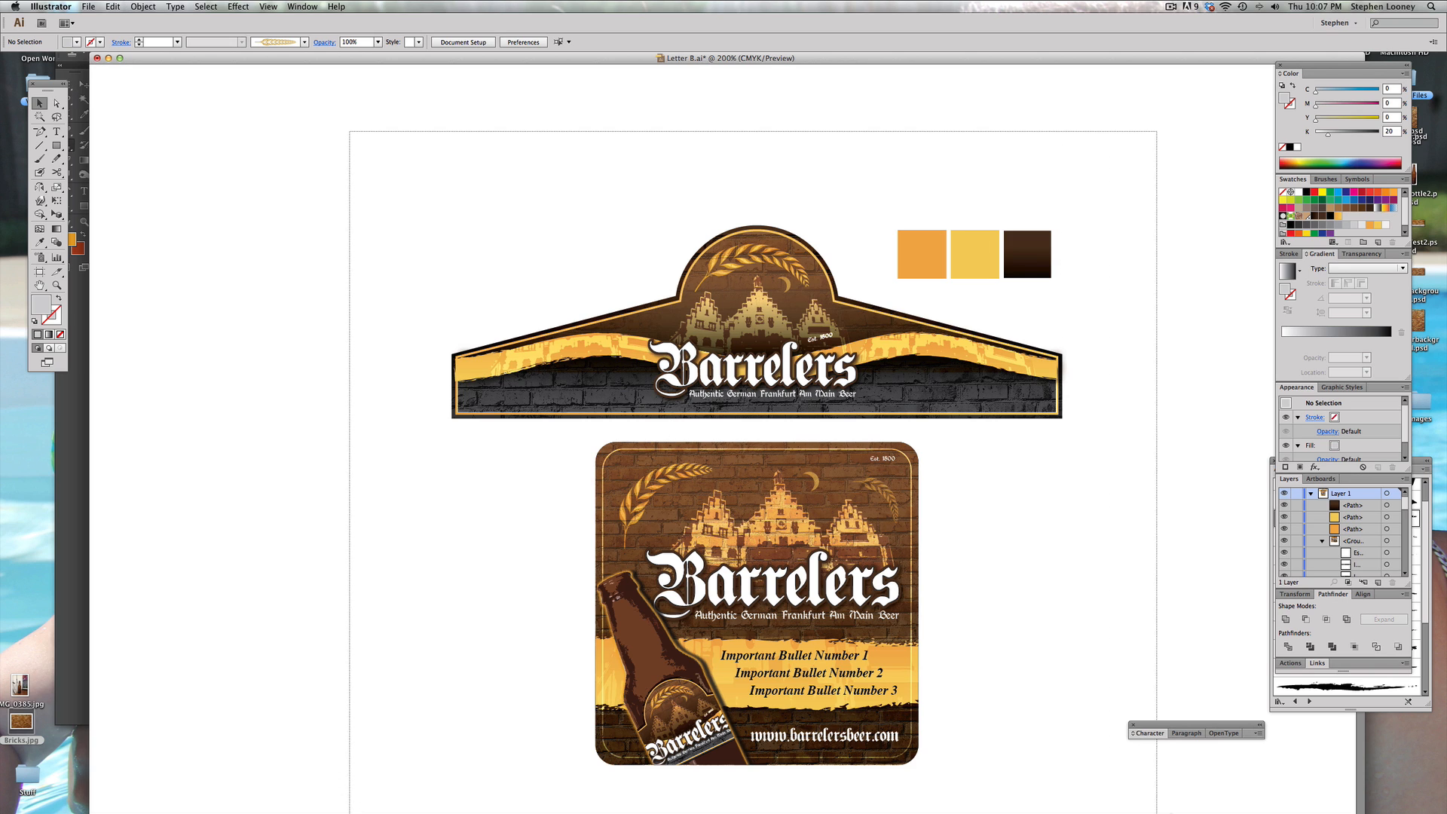
left_click_drag(1153, 762, 645, 264)
Step: Create a new CMYK document with two 4 by 4 inch artboards, 0.28 in spacing and 300 ppi raster effects
left_click(87, 7)
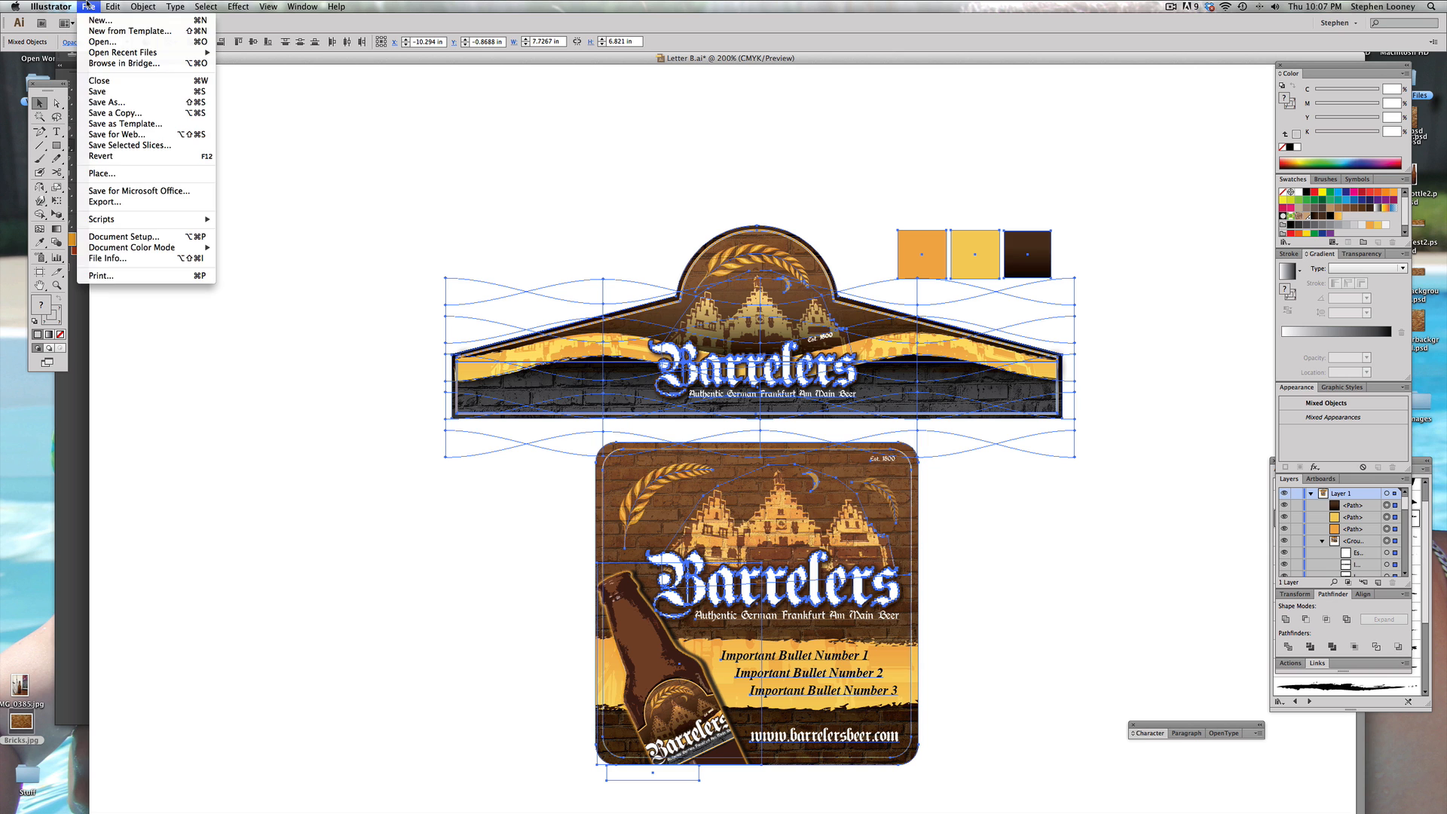
left_click(101, 21)
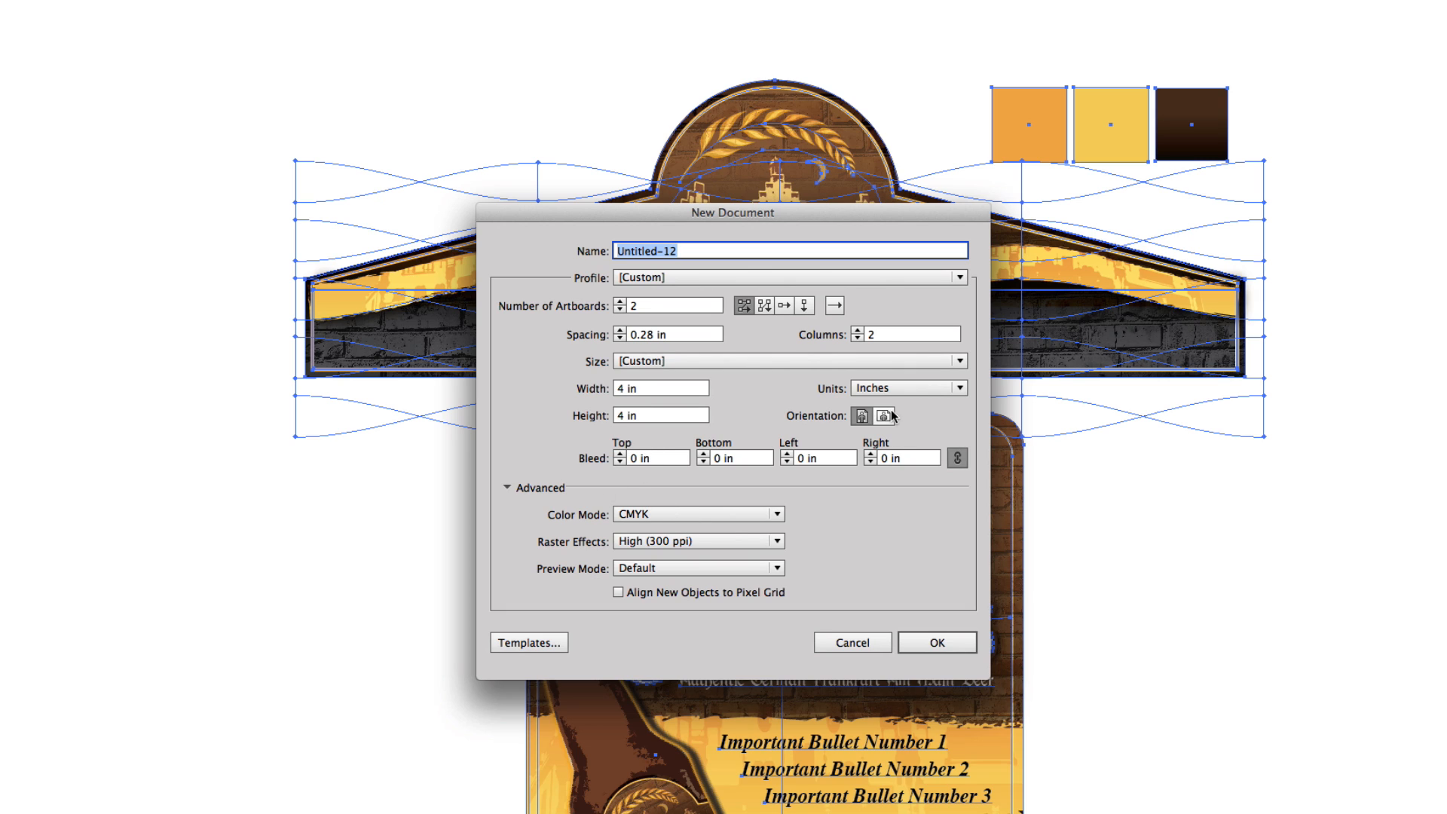
left_click(938, 642)
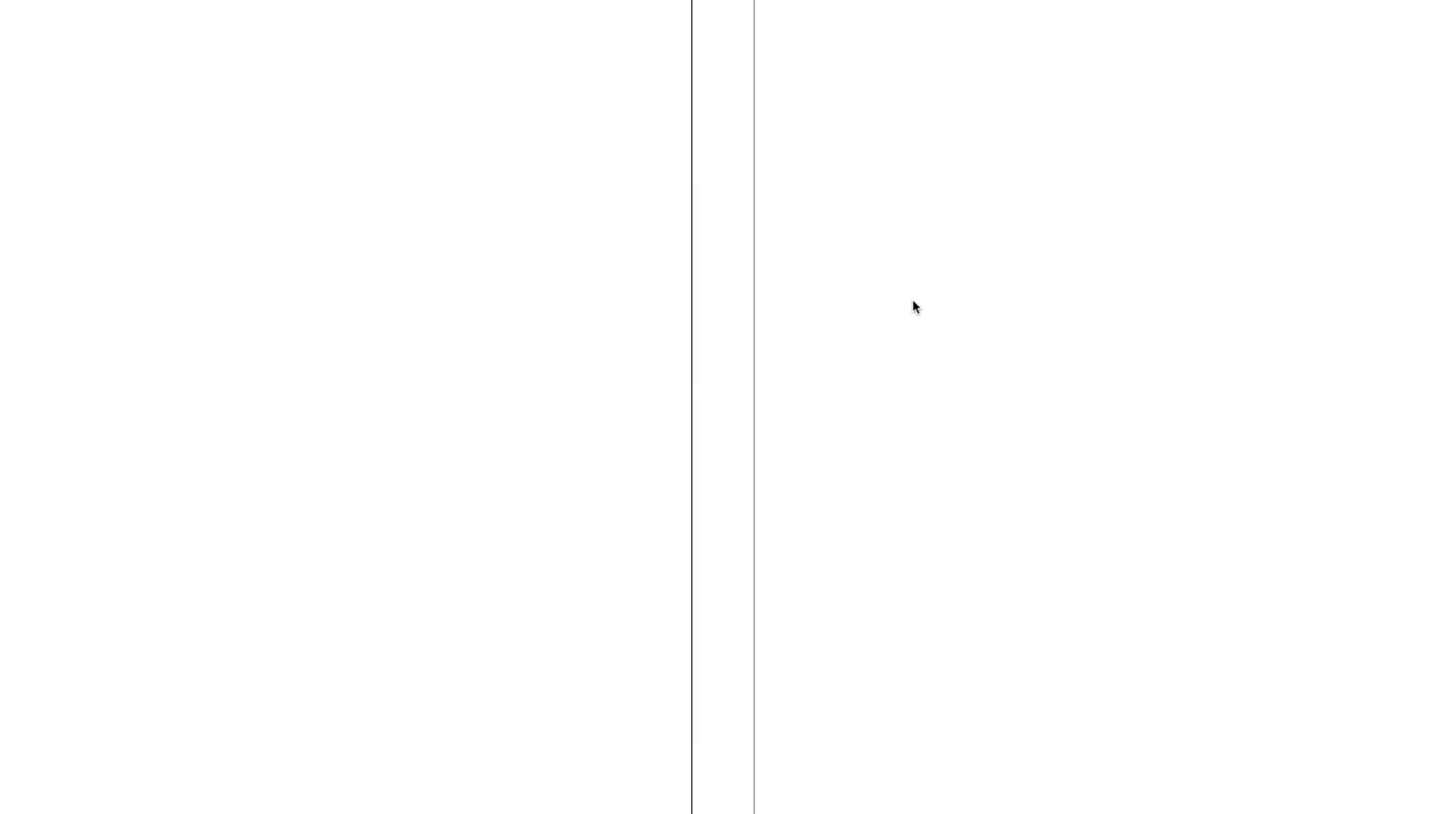
Step: Bring the Barrelers artwork in above the artboards and move the label with its color squares to the right of the coaster
left_click(814, 273, "ctrl+alt")
left_click(814, 273, "ctrl+alt")
left_click(814, 273, "ctrl+alt")
left_click(814, 273, "ctrl+alt")
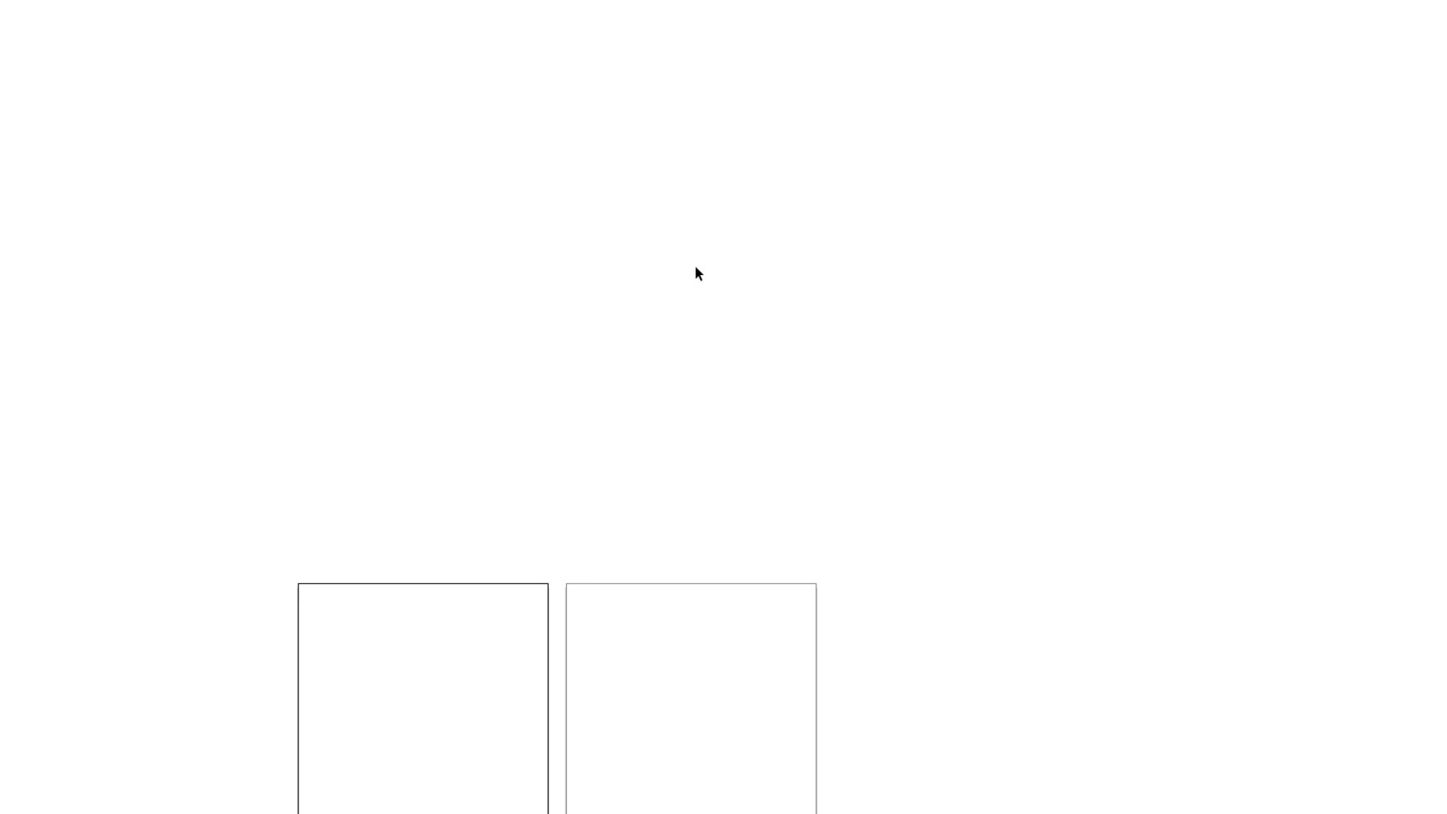
left_click(825, 381)
left_click_drag(709, 415, 832, 273)
left_click_drag(397, 176, 819, 355)
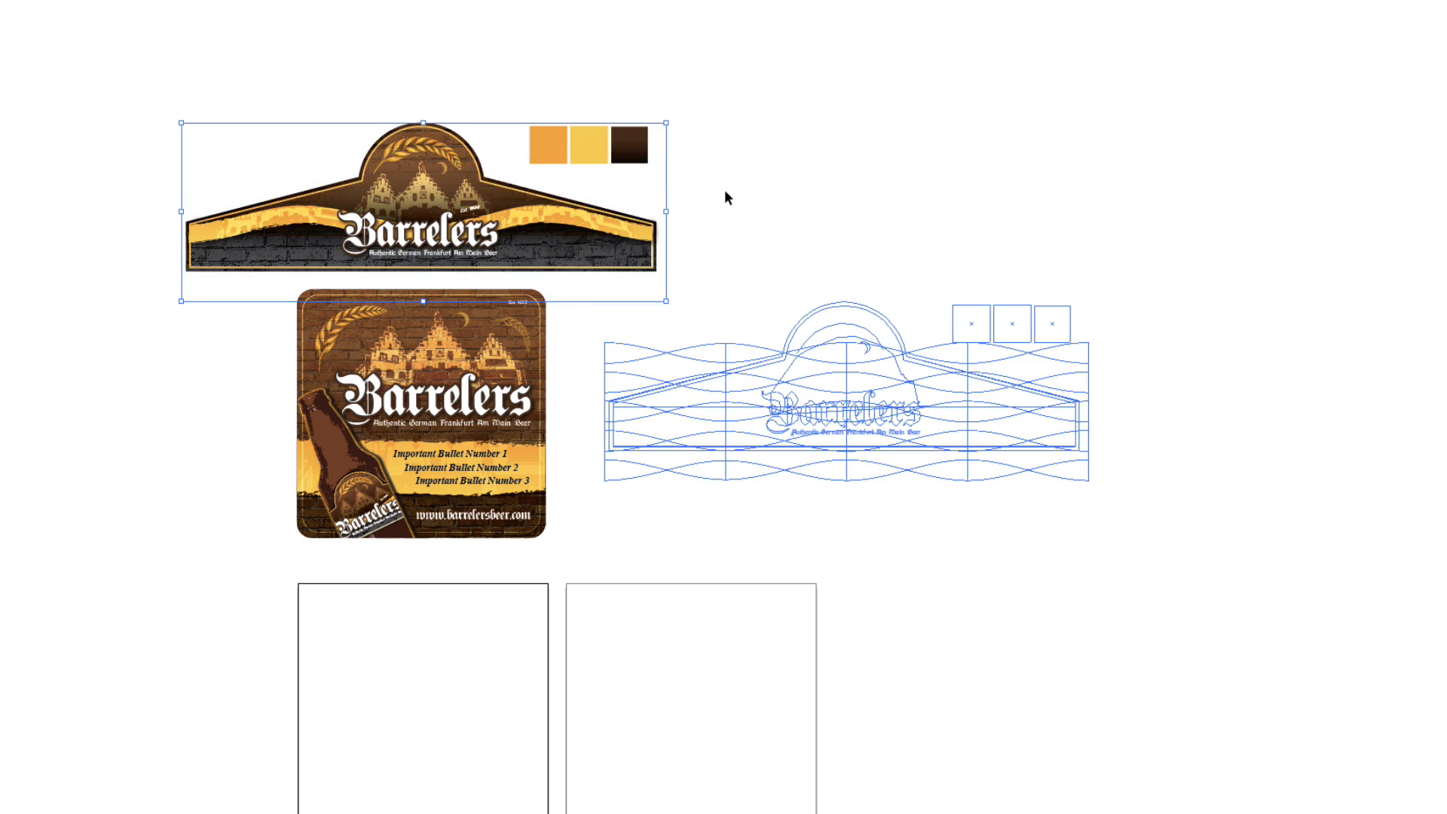
left_click_drag(199, 235, 323, 217)
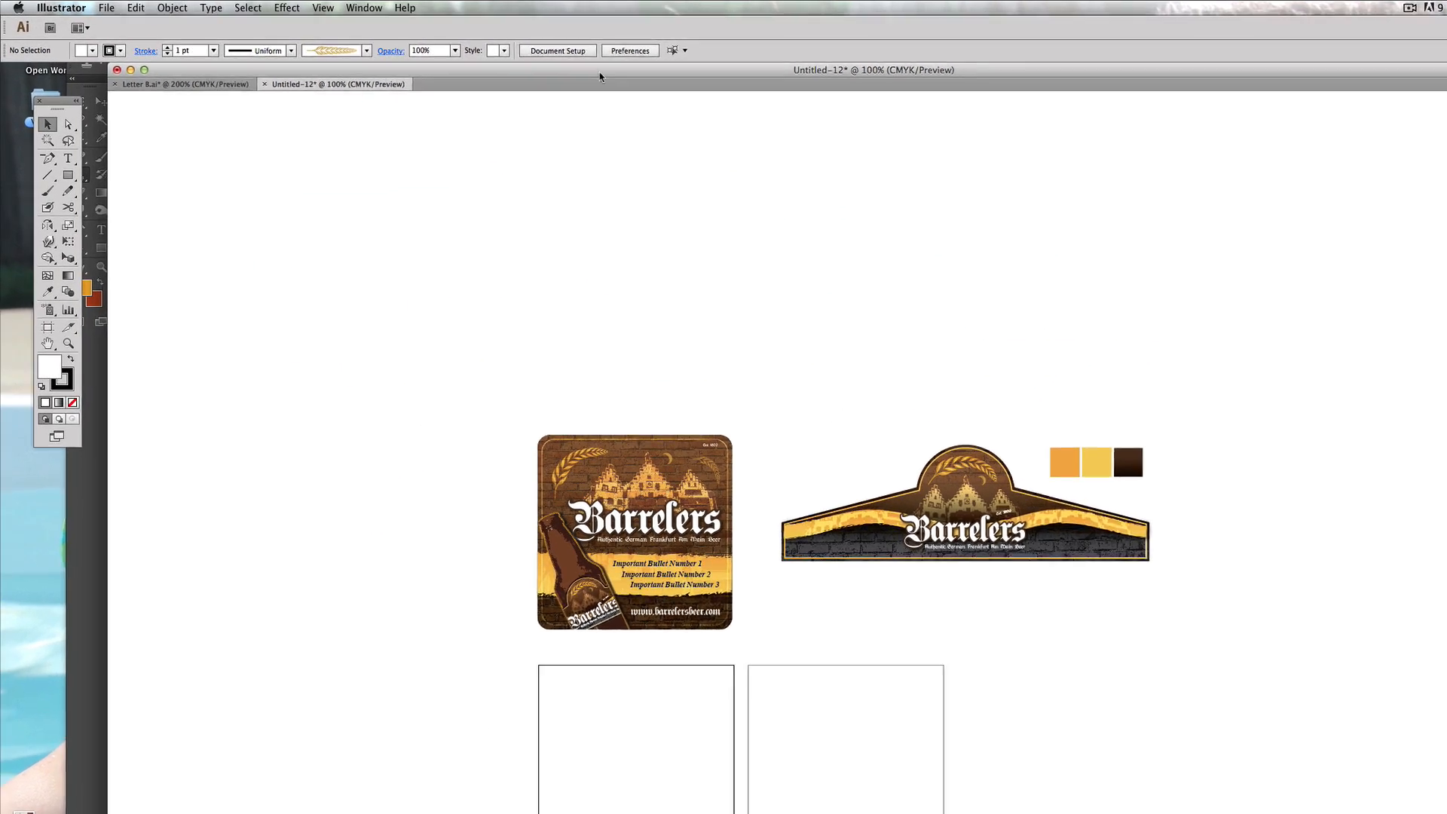
Step: Start editing the artboards from the document setup and move Artboard 2 farther right, away from Artboard 1
left_click(558, 51)
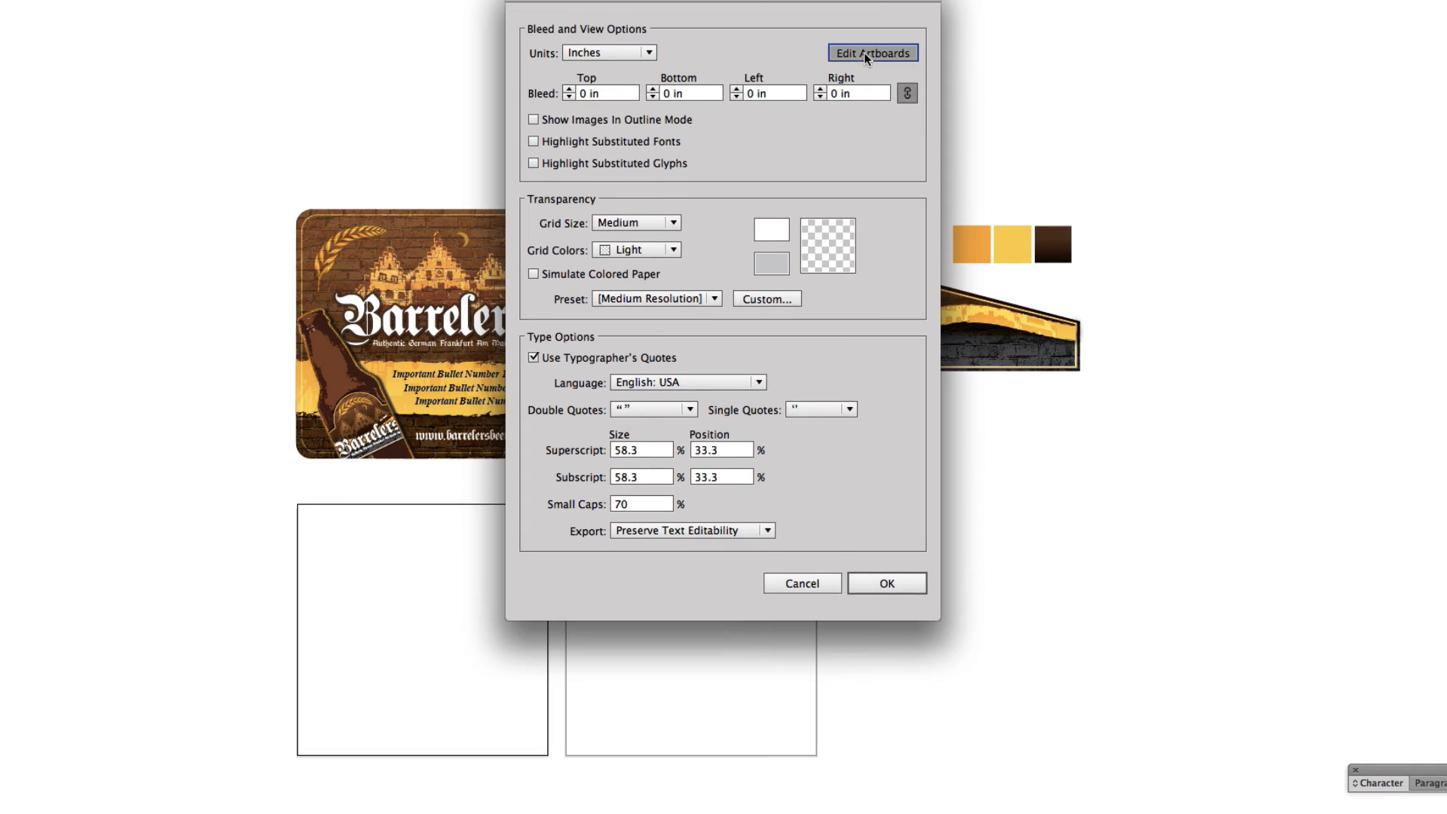
left_click(863, 52)
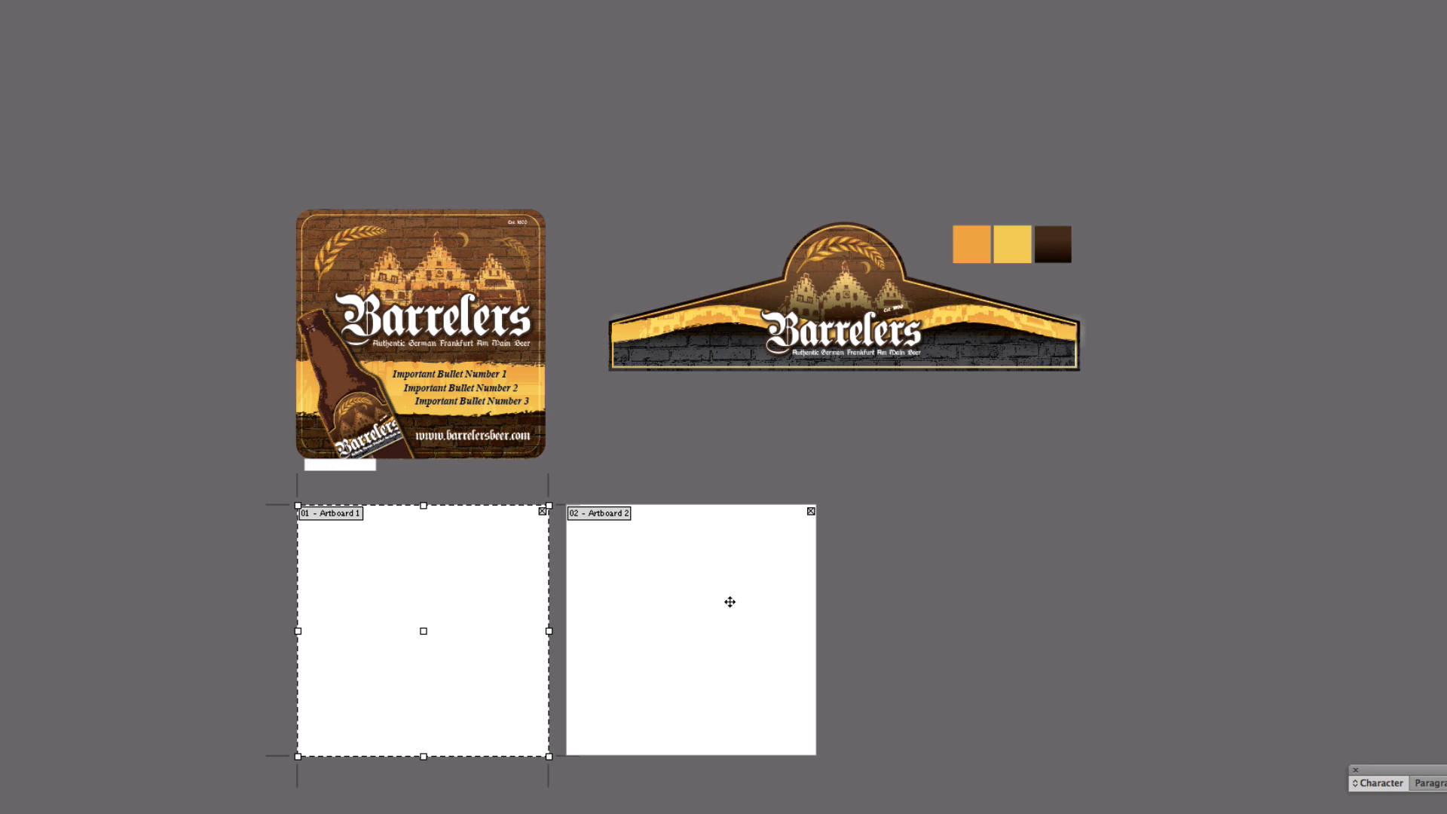
left_click(724, 597)
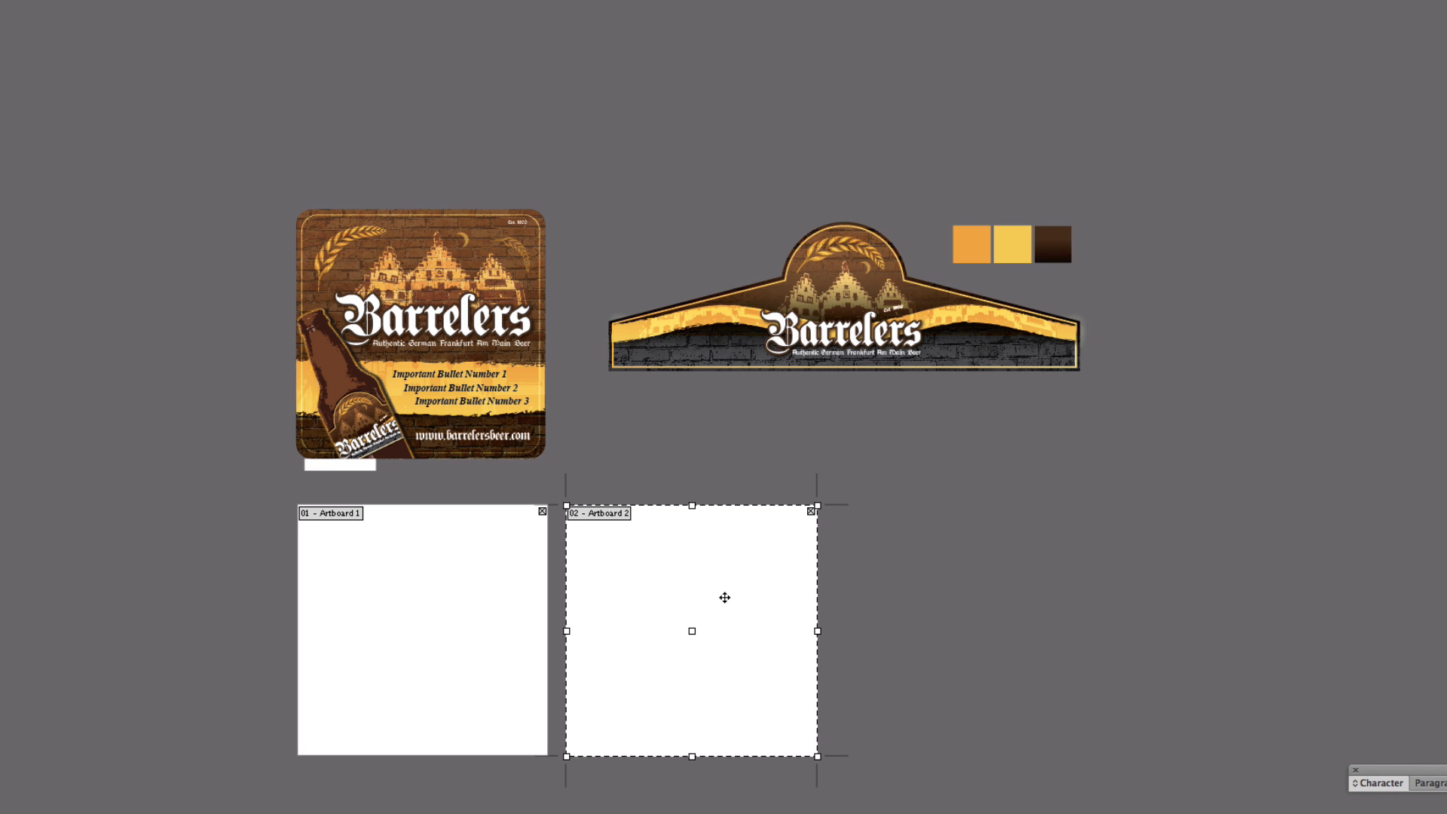
left_click_drag(668, 614, 898, 612)
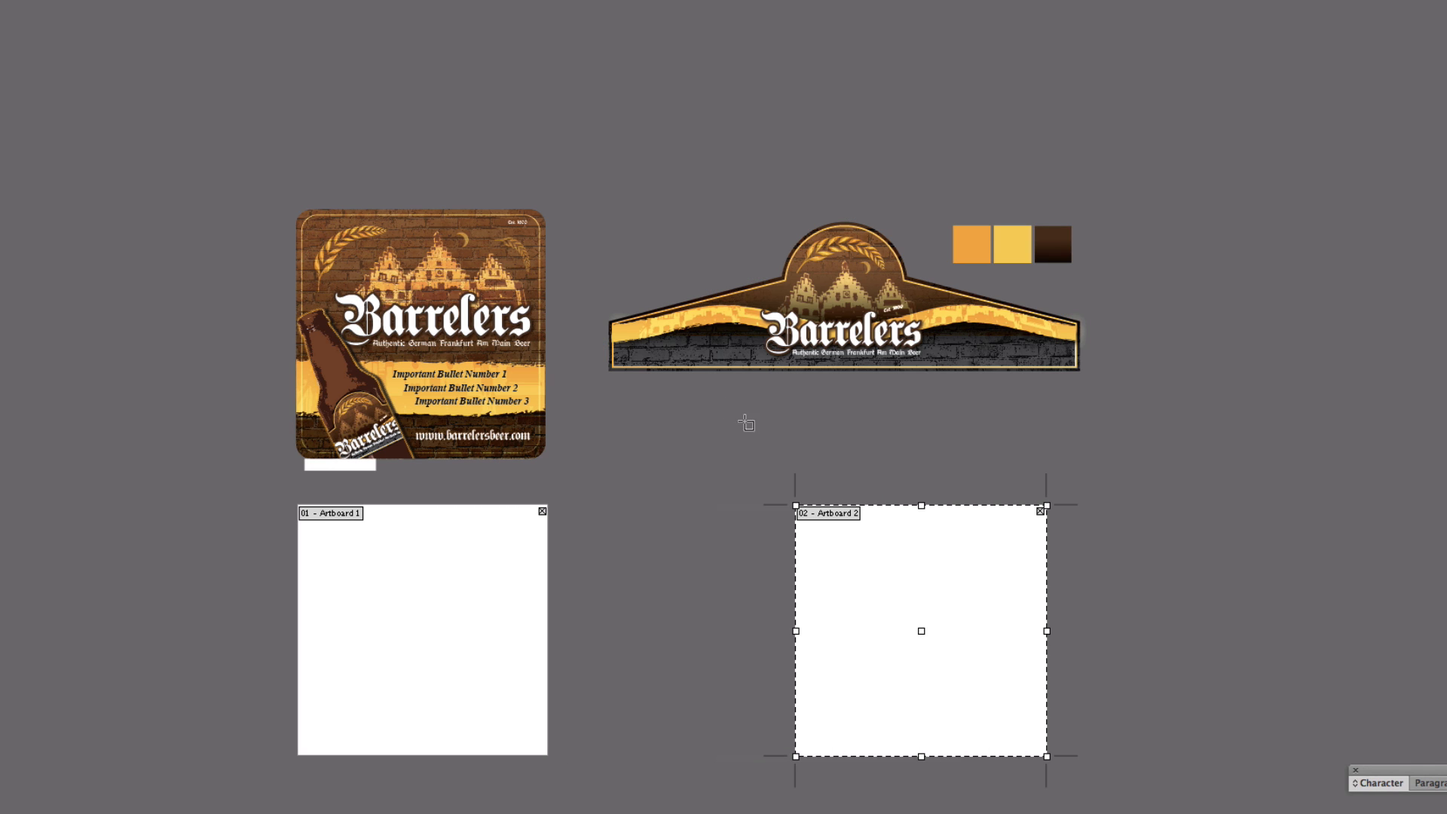
Step: Set Artboard 2 to 7.5 in wide and 2.375 in high, and leave artboard editing
left_click(477, 66)
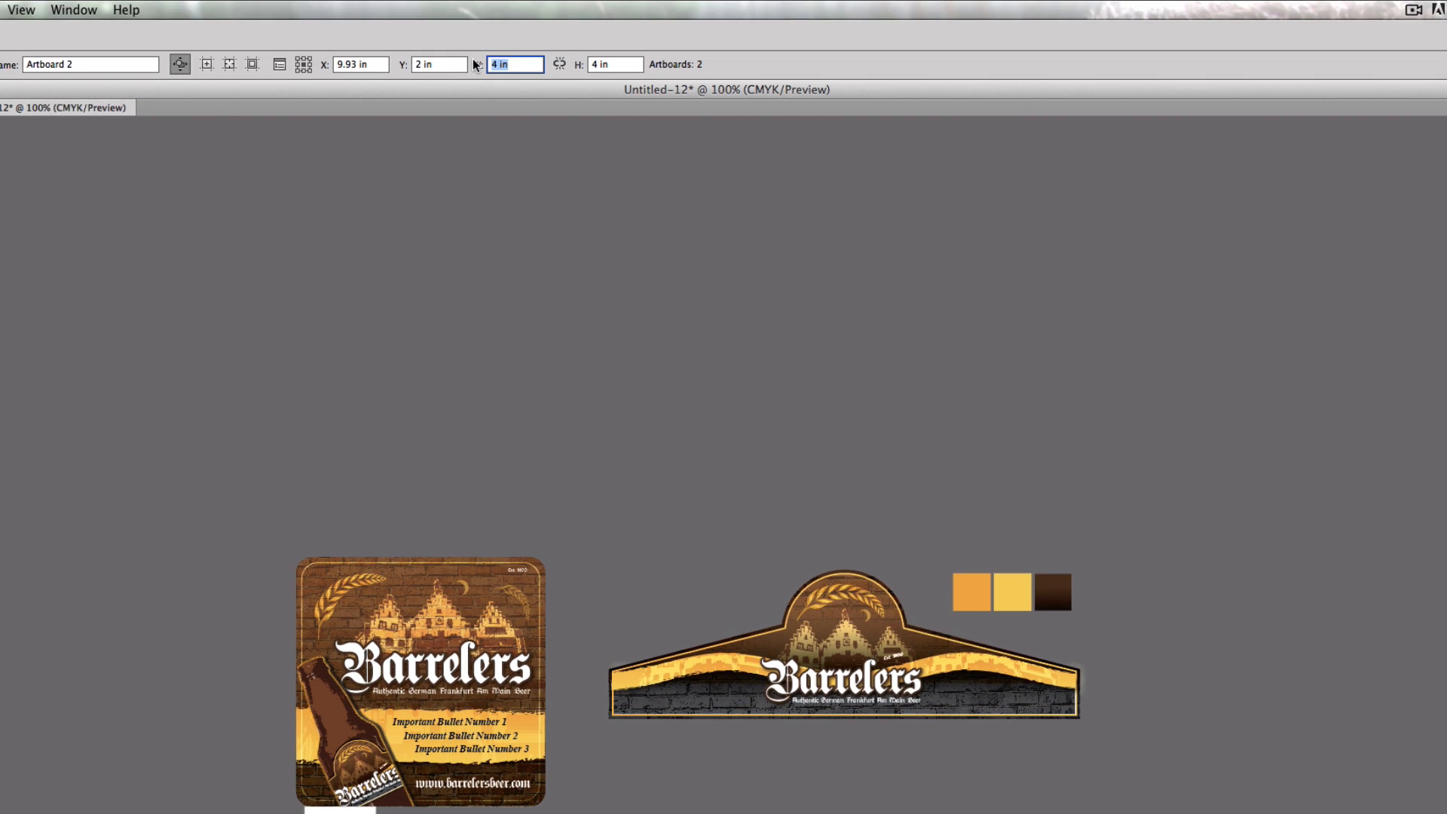
type("7.5")
key("Tab")
type("2")
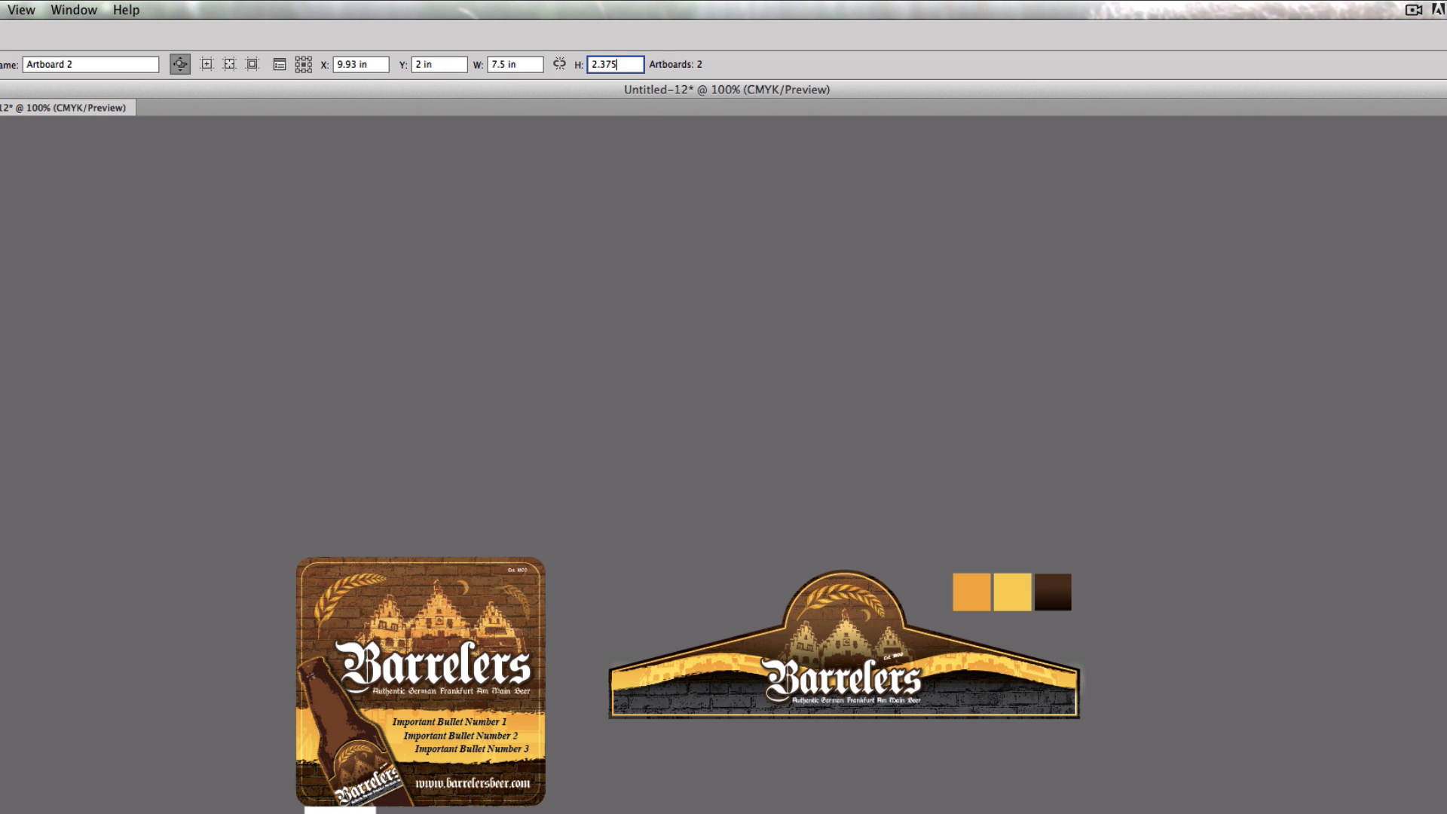
key("Return")
key("v")
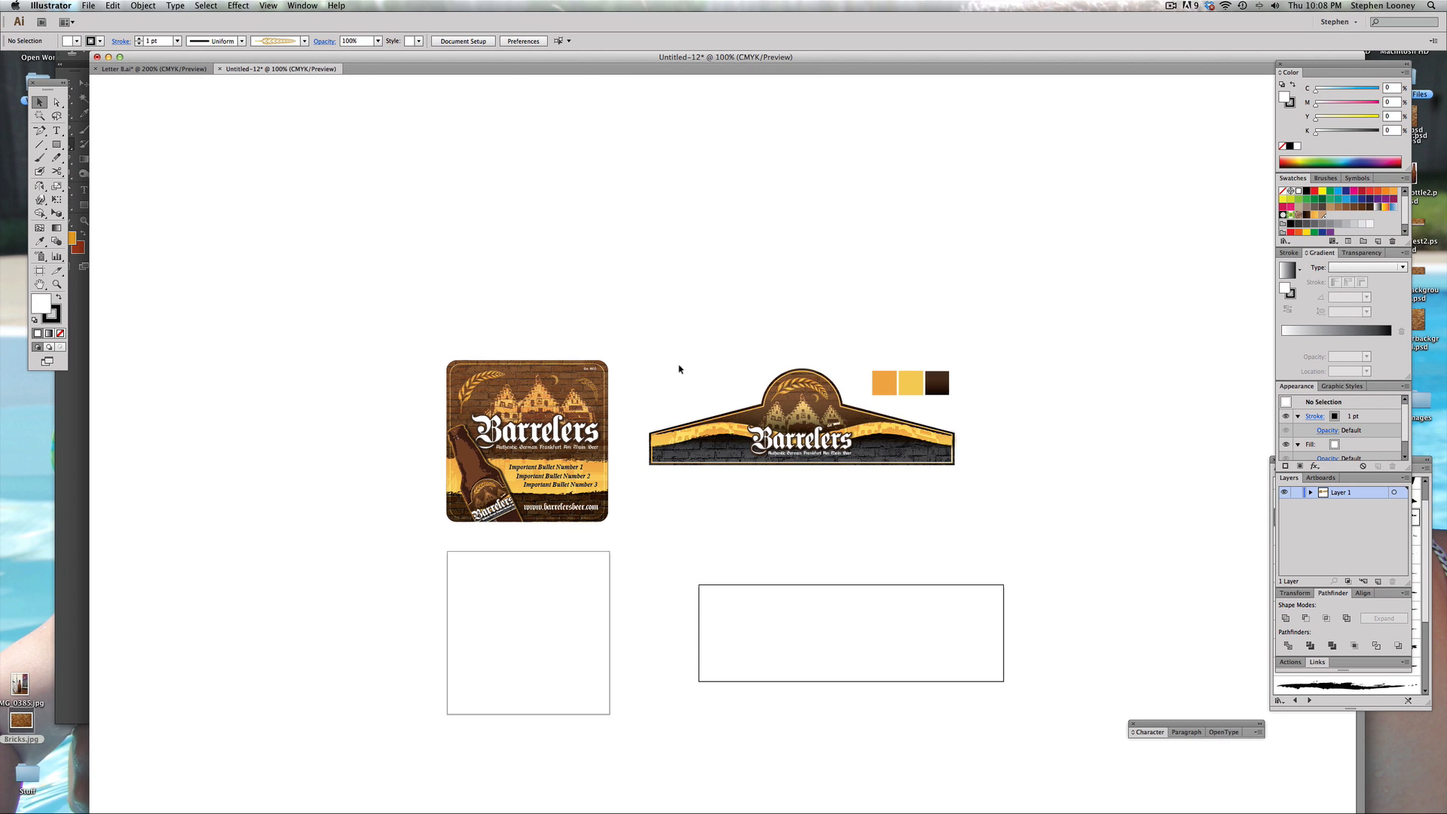
left_click_drag(668, 574, 1059, 706)
left_click_drag(942, 458, 942, 458)
left_click_drag(815, 419, 868, 502)
Step: Add the fills of the orange, yellow and dark brown gradient squares beside the label to the document's swatches
left_click_drag(538, 310, 1111, 642)
left_click(1102, 375)
scroll(949, 346, "right", 5)
left_click(773, 416)
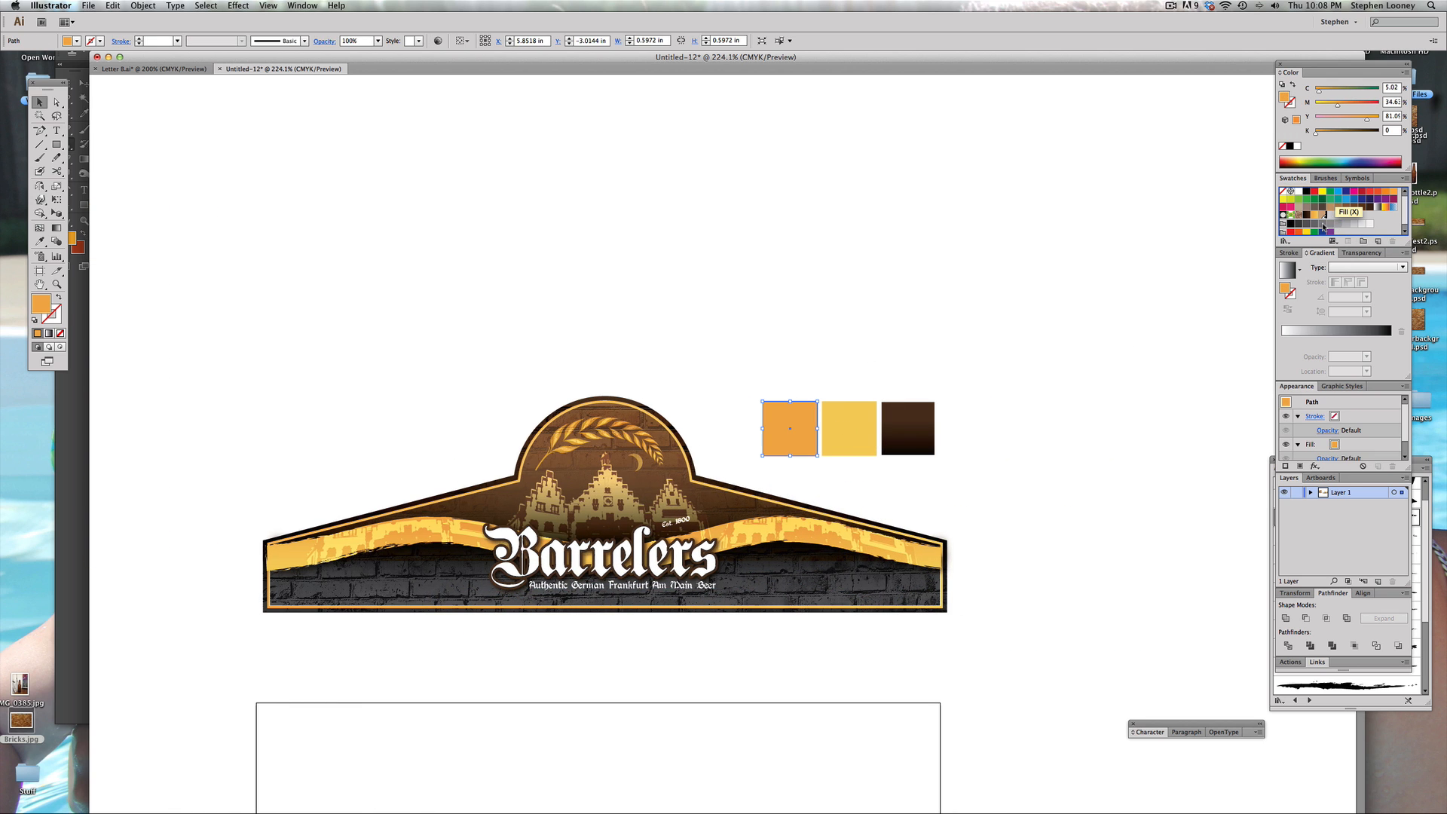
left_click(873, 450)
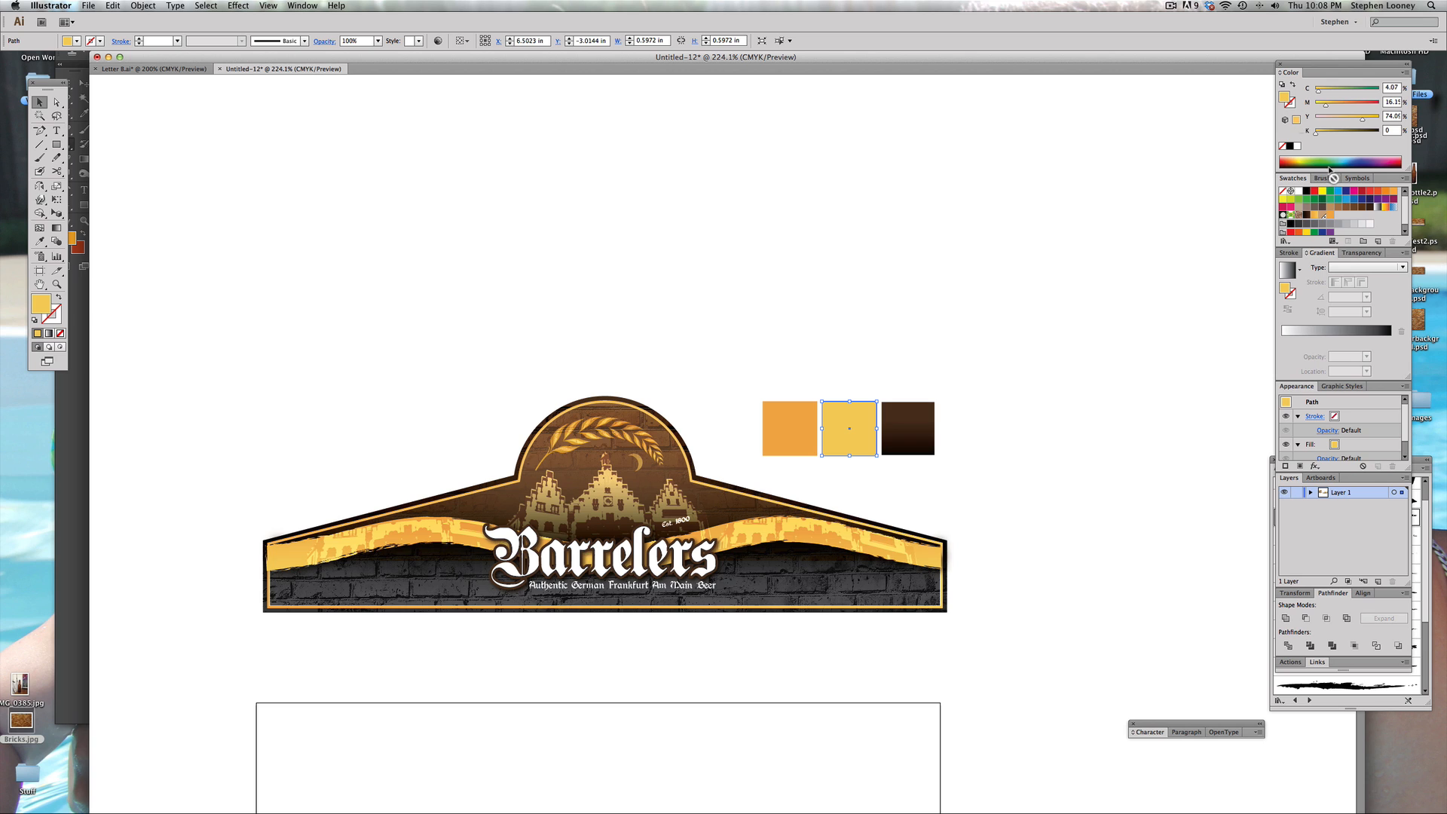
left_click(933, 420)
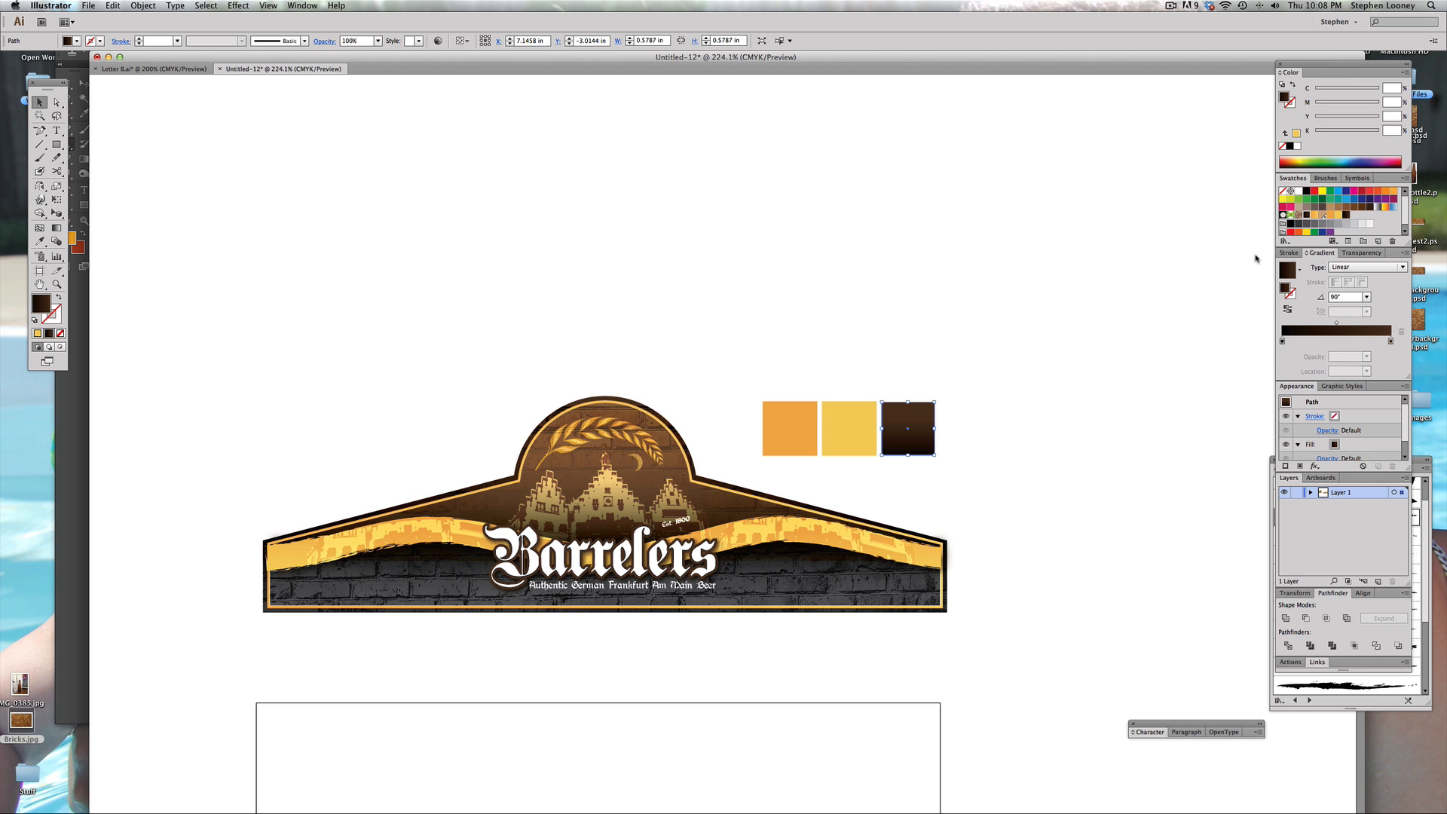
Step: Draw a 7.5 by 2.375 in rectangle covering Artboard 2, show the rulers, and place a vertical guide through the rectangle's center
left_click_drag(621, 412, 716, 210)
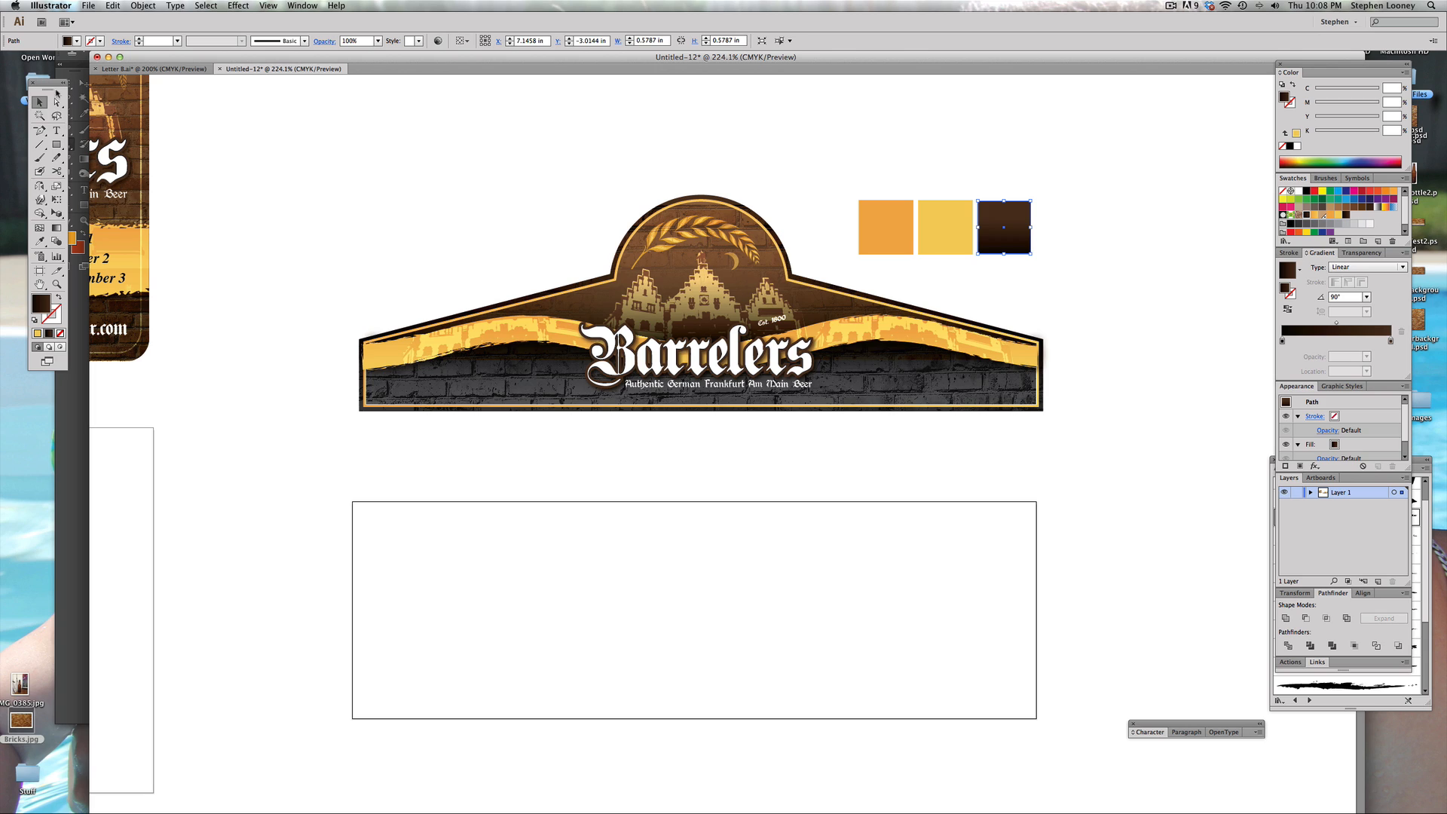
left_click(58, 146)
mouse_move(351, 499)
left_mouse_down()
mouse_move(1038, 688)
mouse_move(1036, 719)
left_mouse_up()
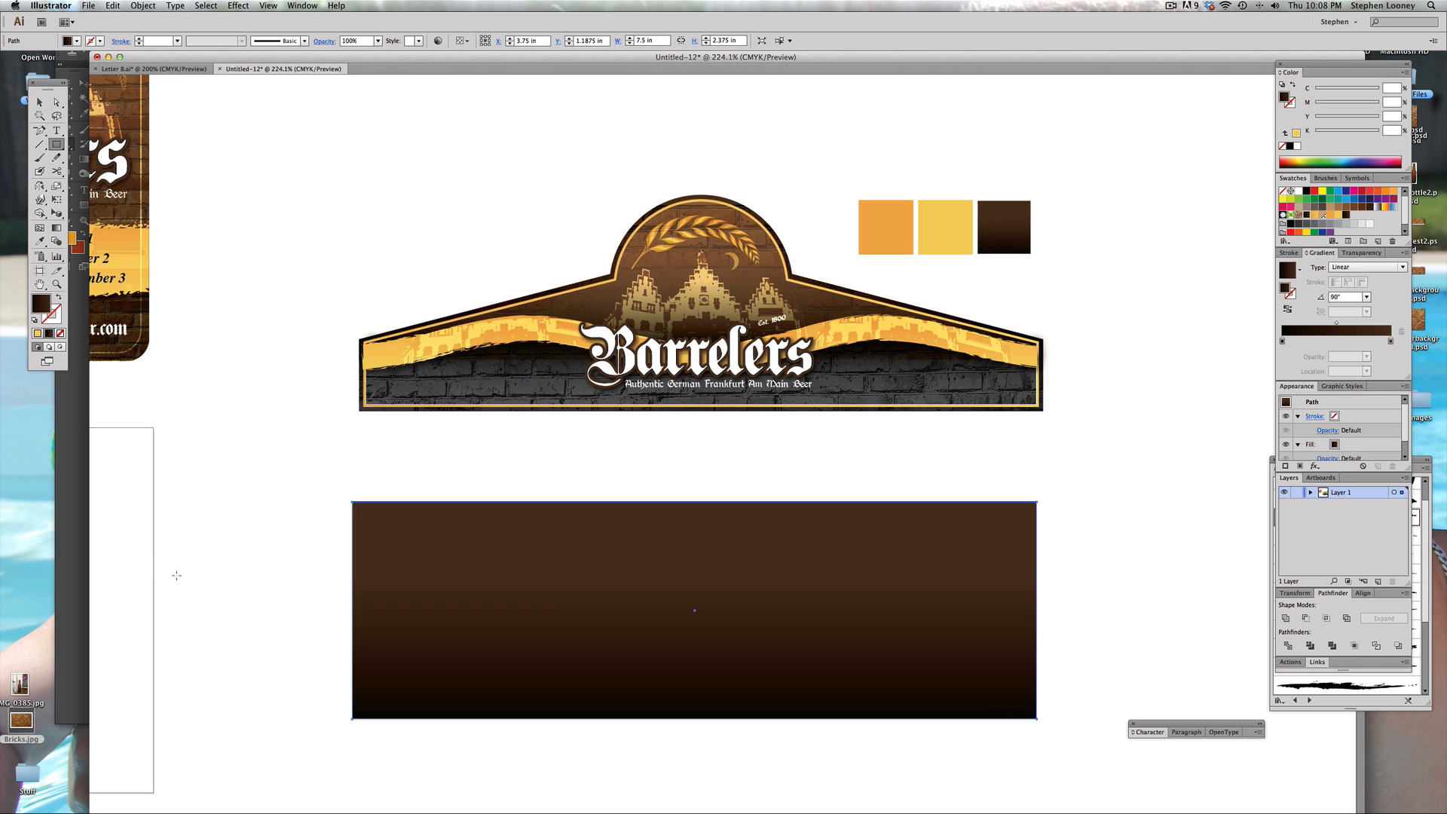
key("super")
key("super+r")
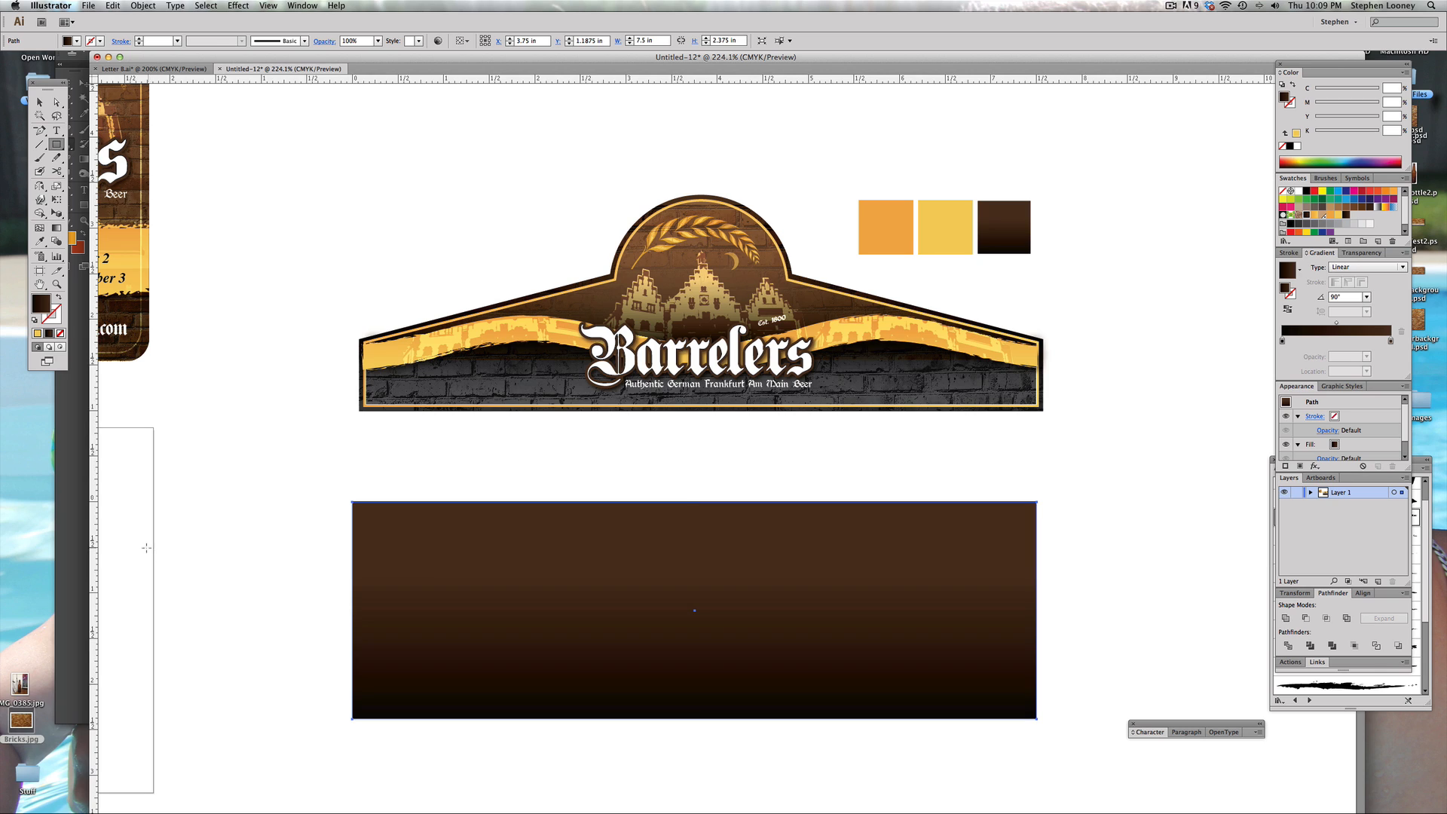
left_click_drag(95, 555, 696, 639)
left_click_drag(696, 639, 695, 640)
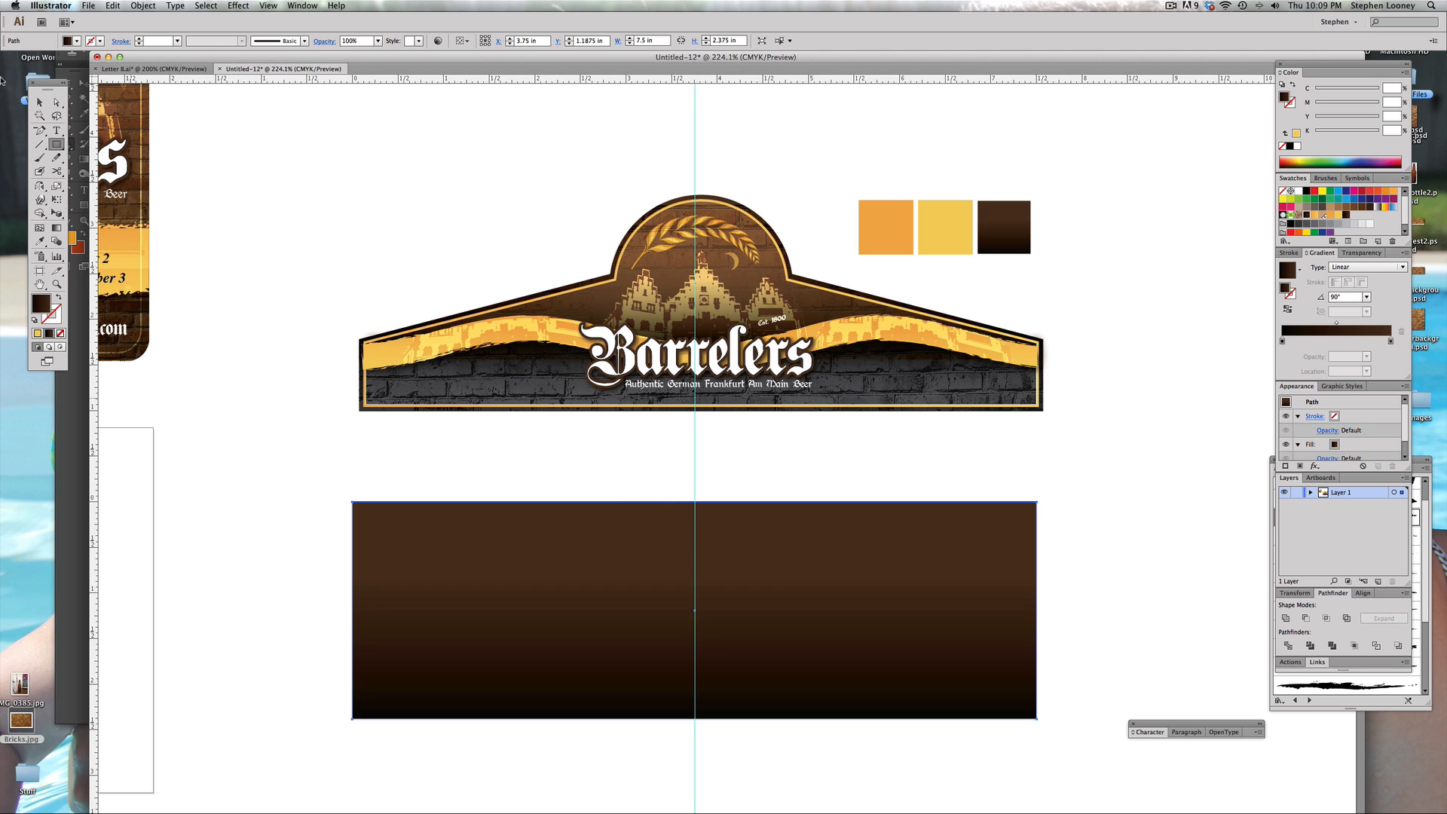
Step: Narrow the rectangle to about 1.83 in to match the finished label's dome, place vertical guides at both its sides, and remove the rectangle
left_click(39, 102)
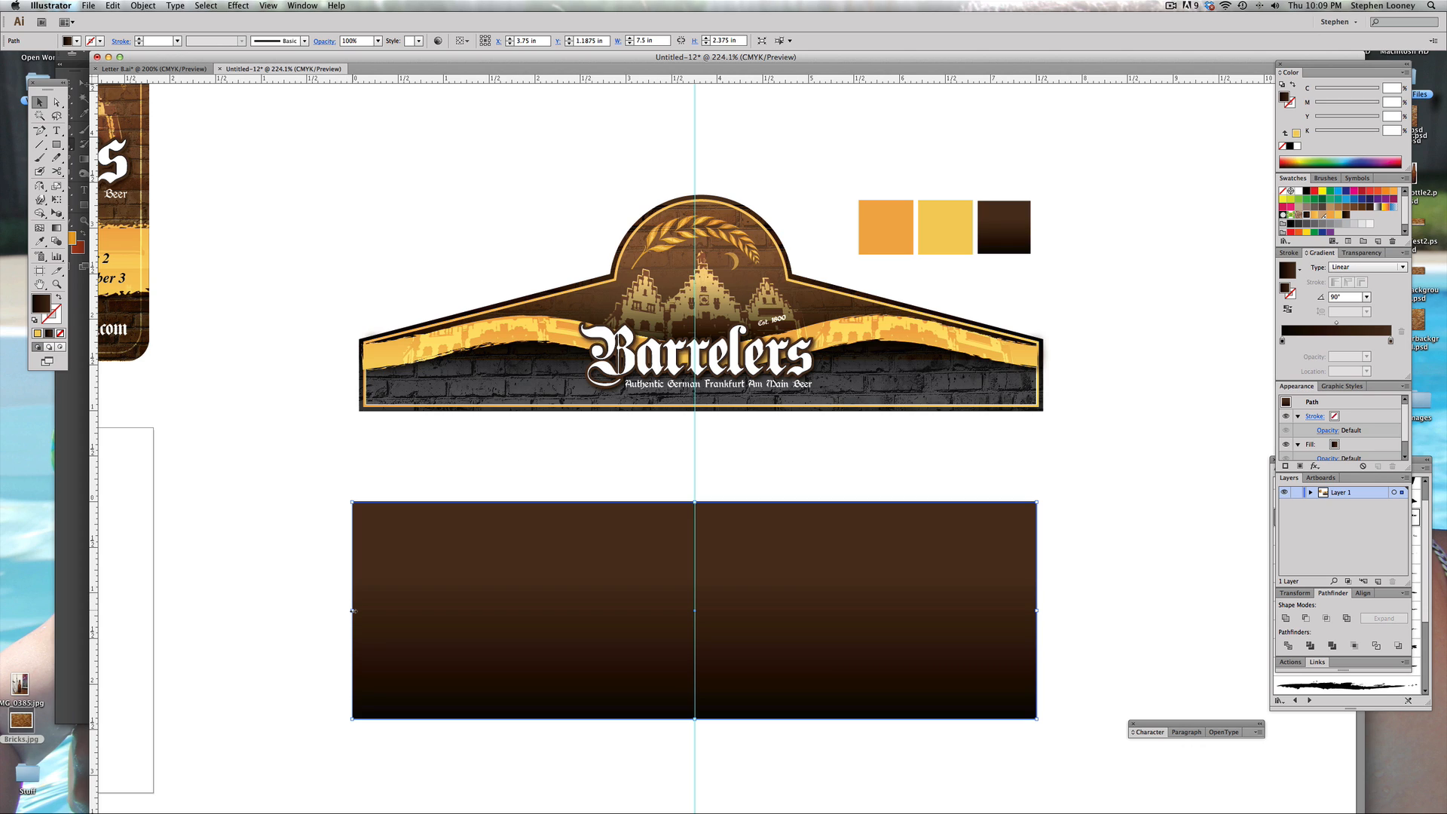
left_click_drag(352, 610, 658, 367)
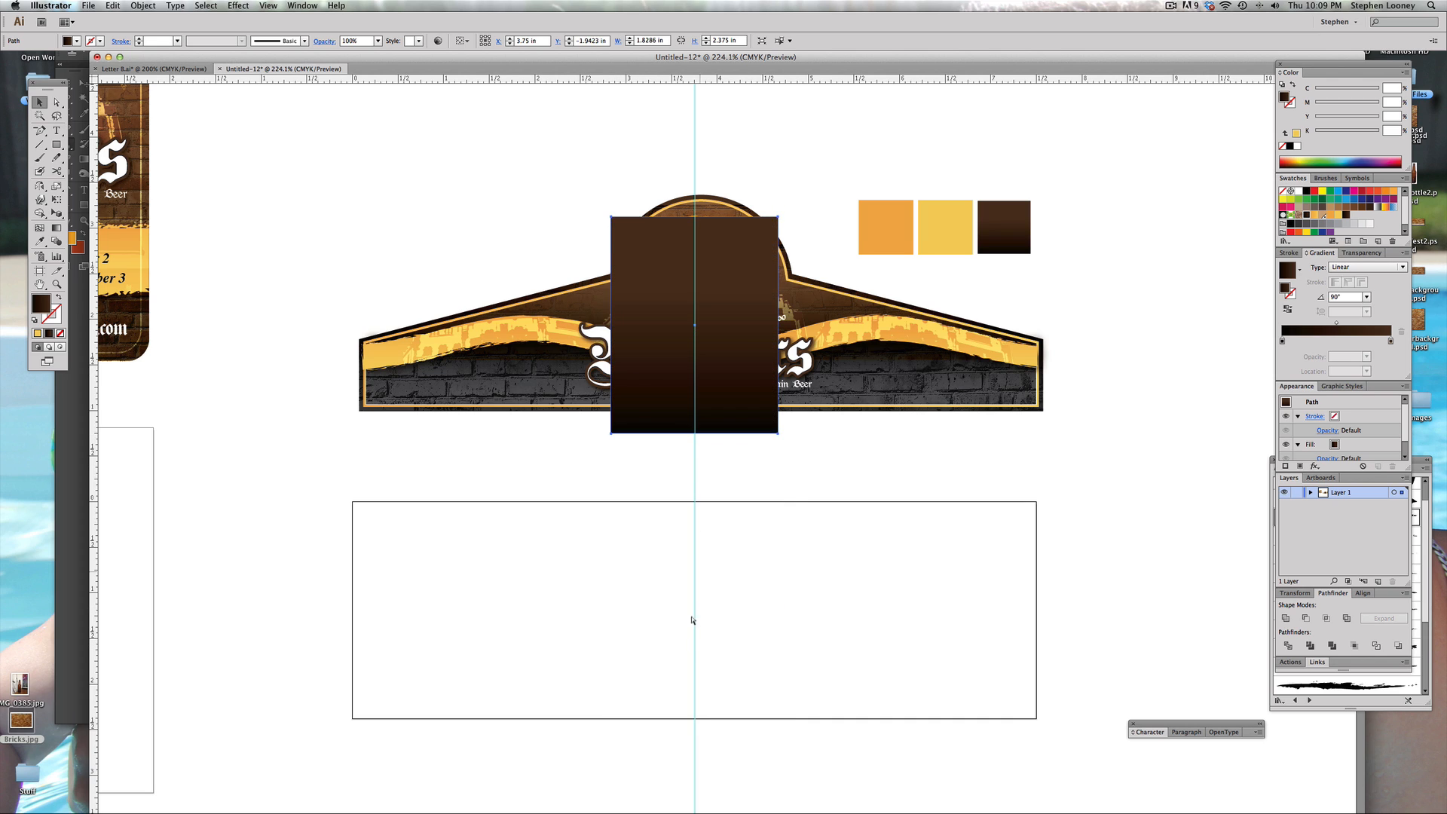
key("super+z")
left_click_drag(96, 492, 777, 468)
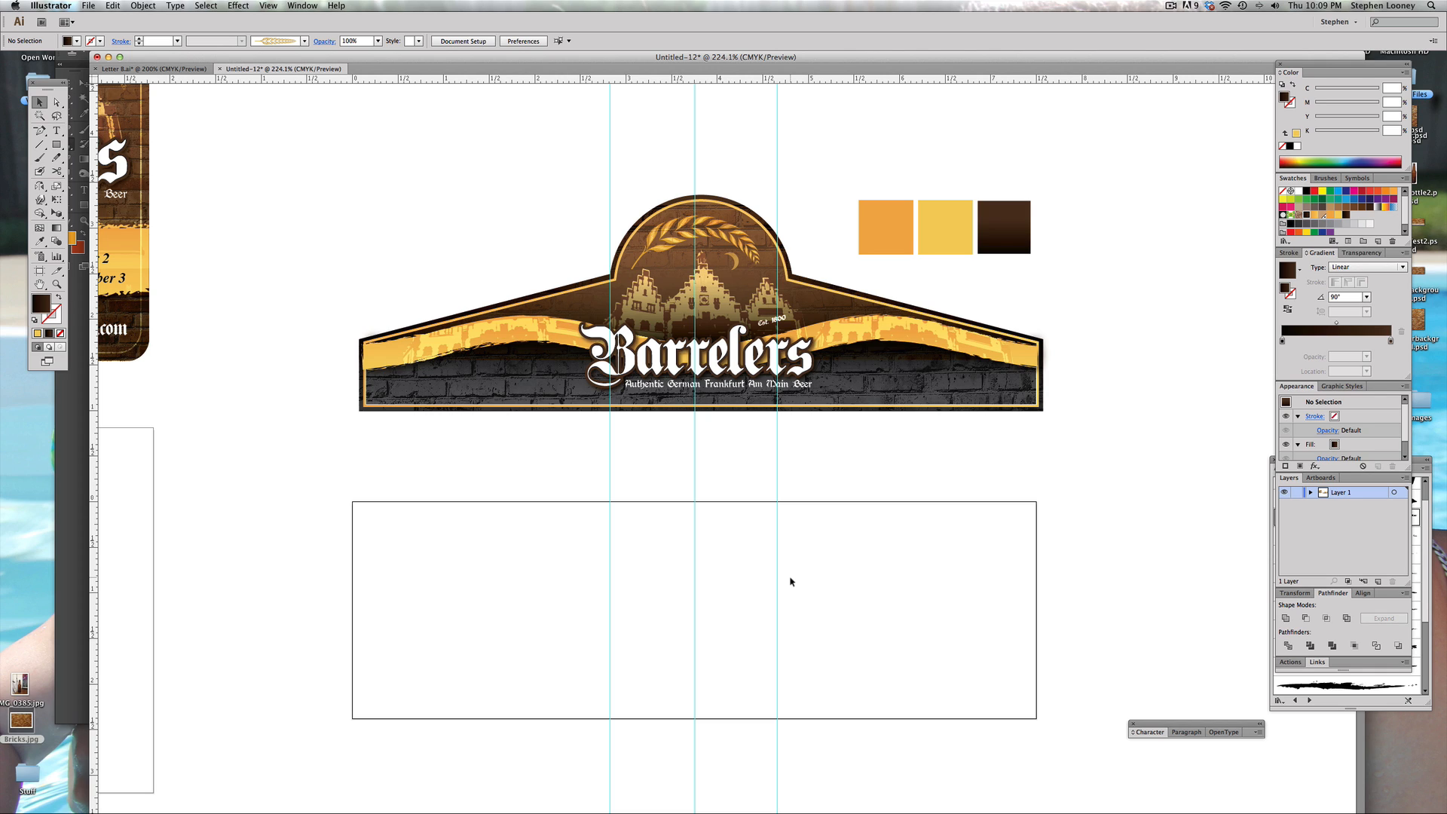
Step: Draw a rectangle about 7.5 by 1.51 in along the artboard's lower edge and a circle about 1.85 in across between the outer guides
left_click(56, 144)
mouse_move(362, 275)
left_mouse_down()
mouse_move(617, 400)
mouse_move(1050, 411)
mouse_move(1036, 718)
left_mouse_up()
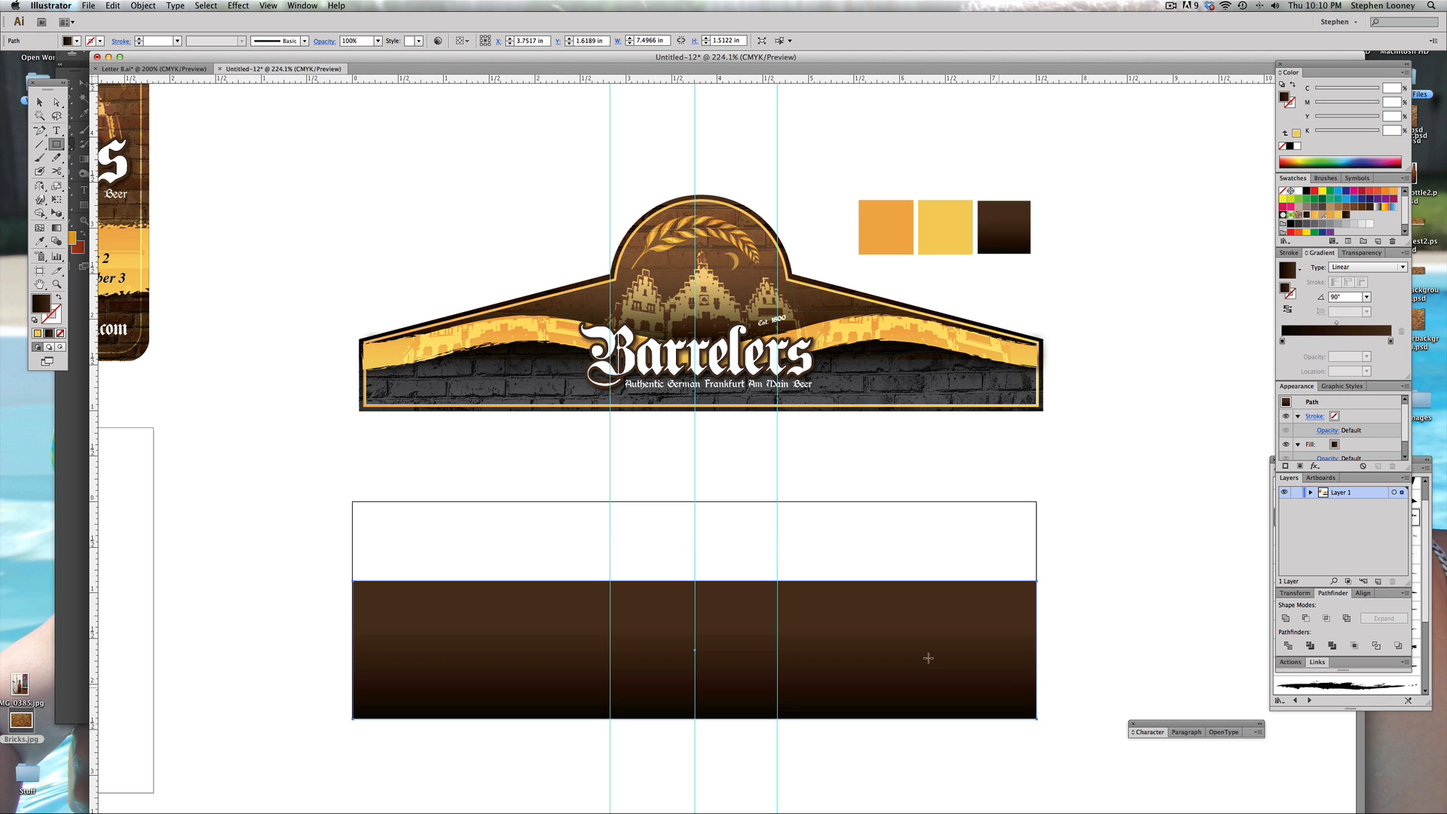
left_click_drag(56, 143, 125, 172)
left_click_drag(610, 507, 778, 633)
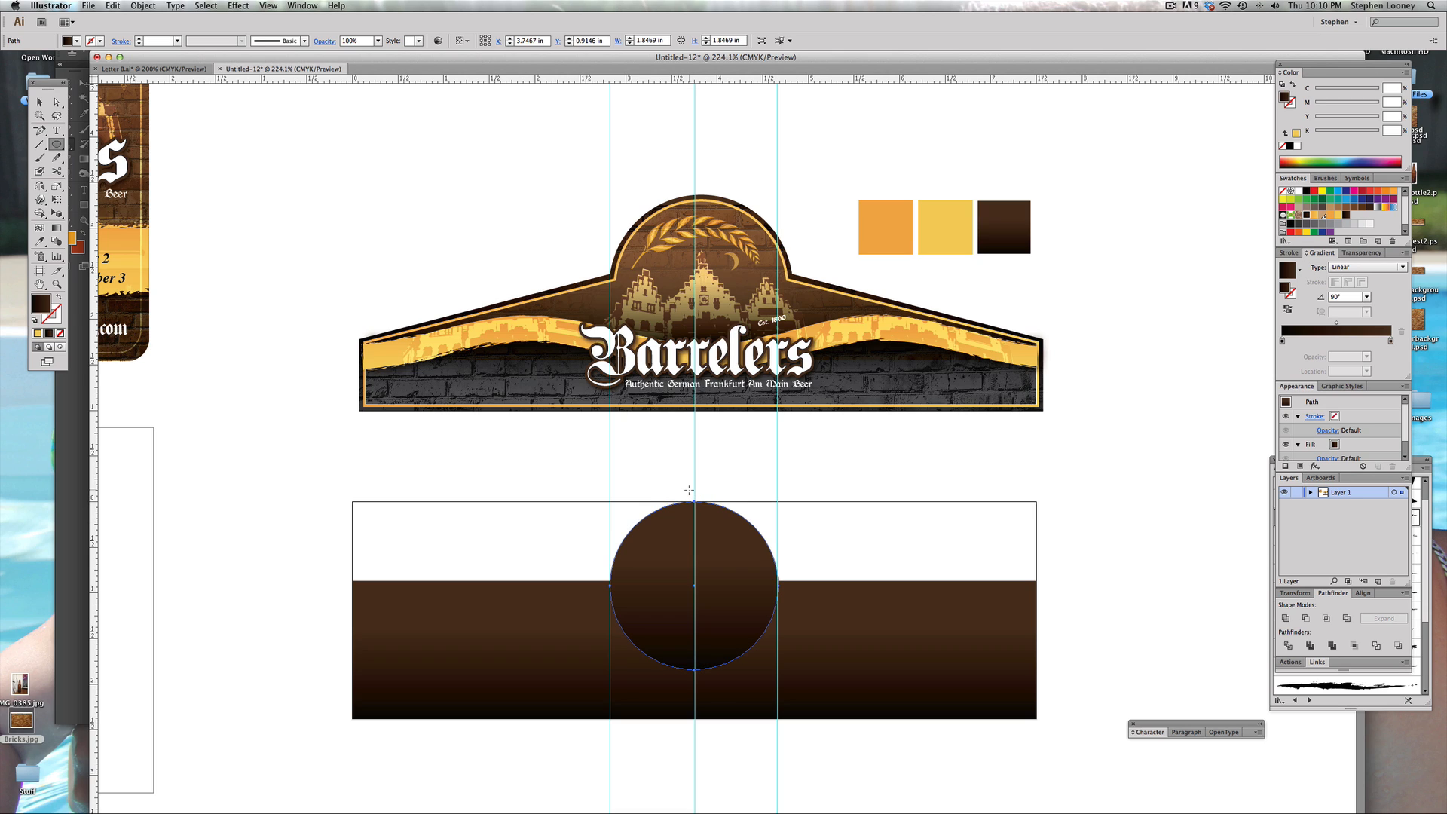
Step: Hide the guides and unite the circle and the rectangle into one shape
left_click(39, 102)
left_click(308, 606)
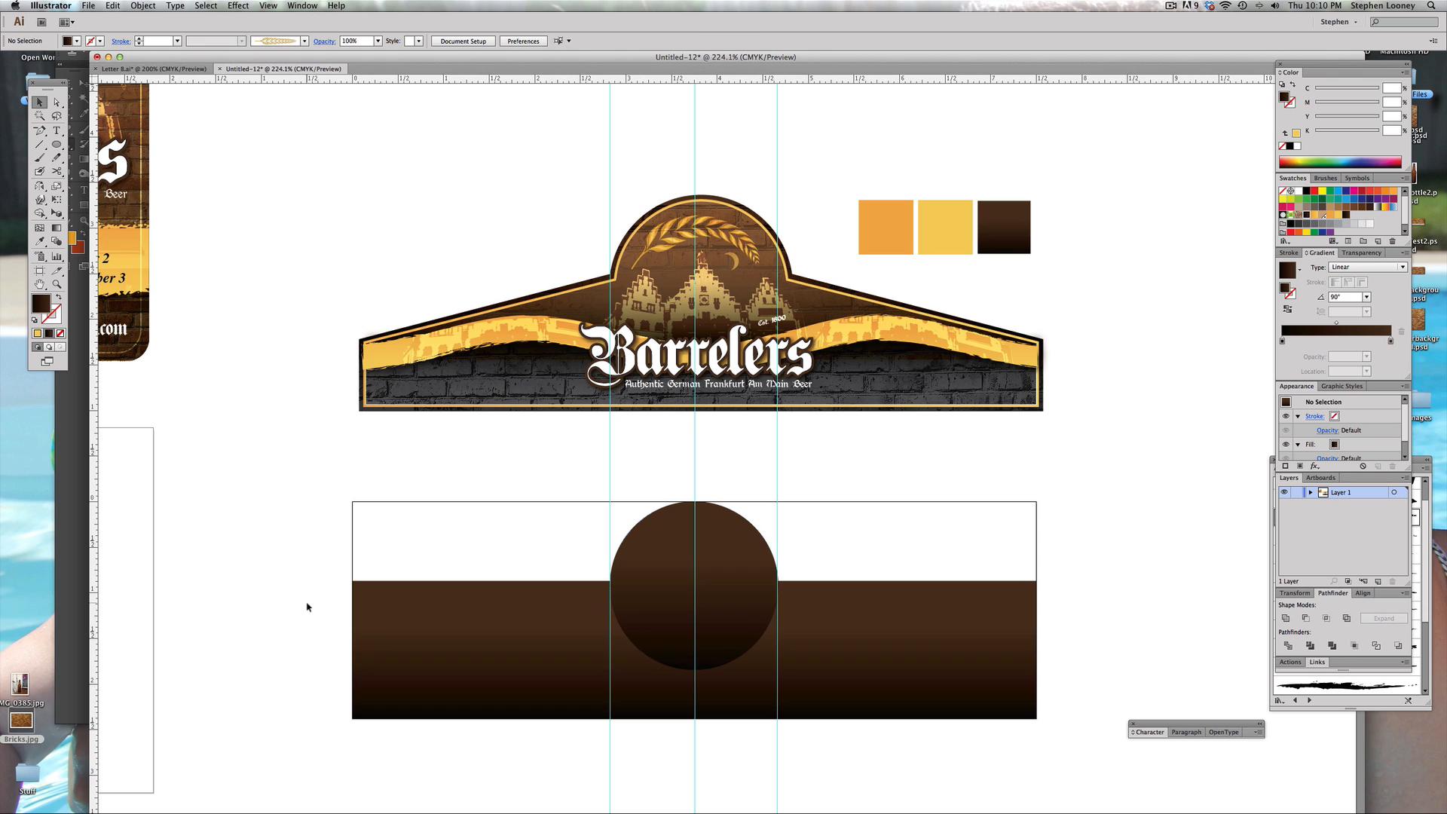
key("super+semicolon")
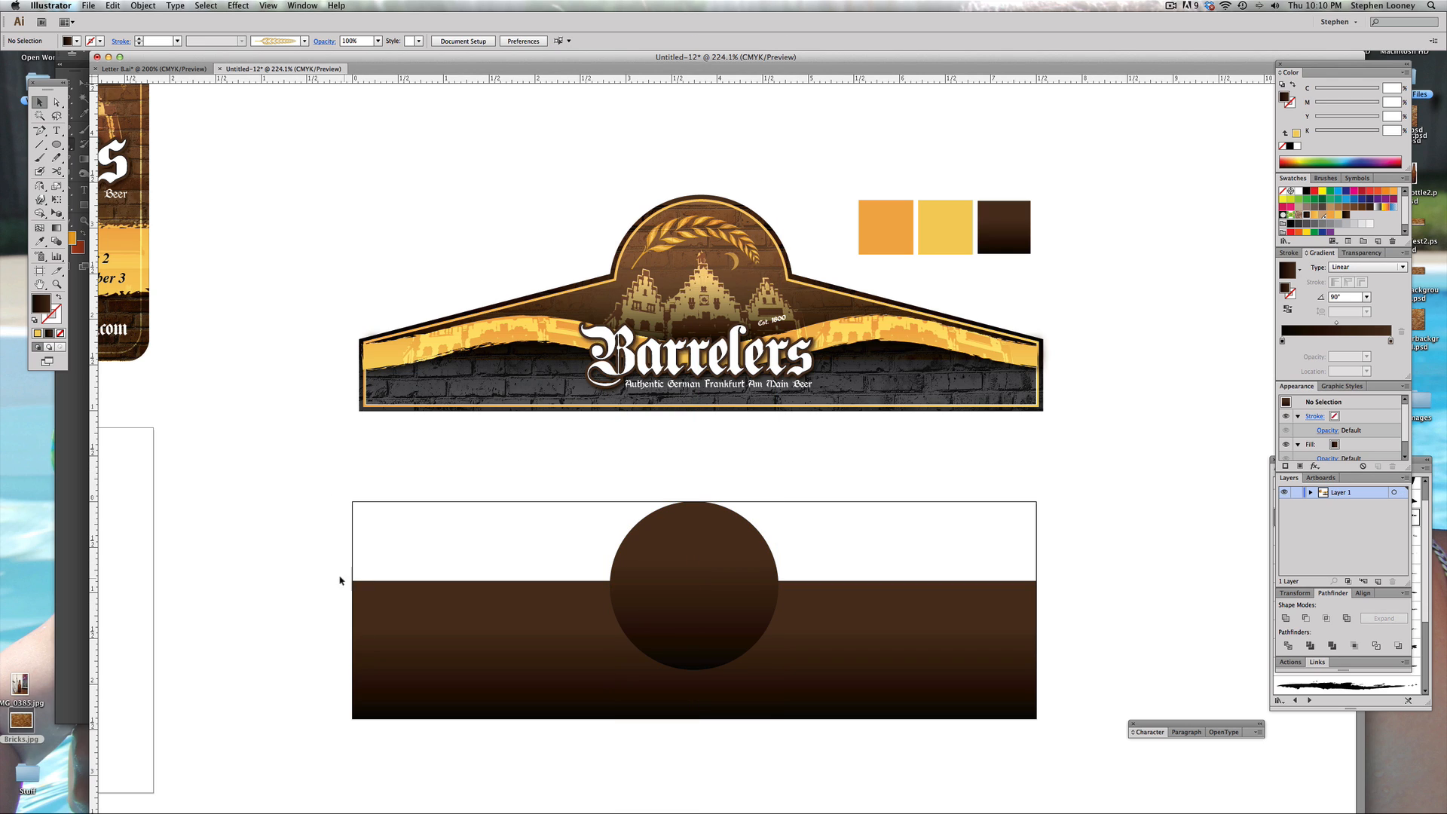
left_click_drag(279, 507, 950, 670)
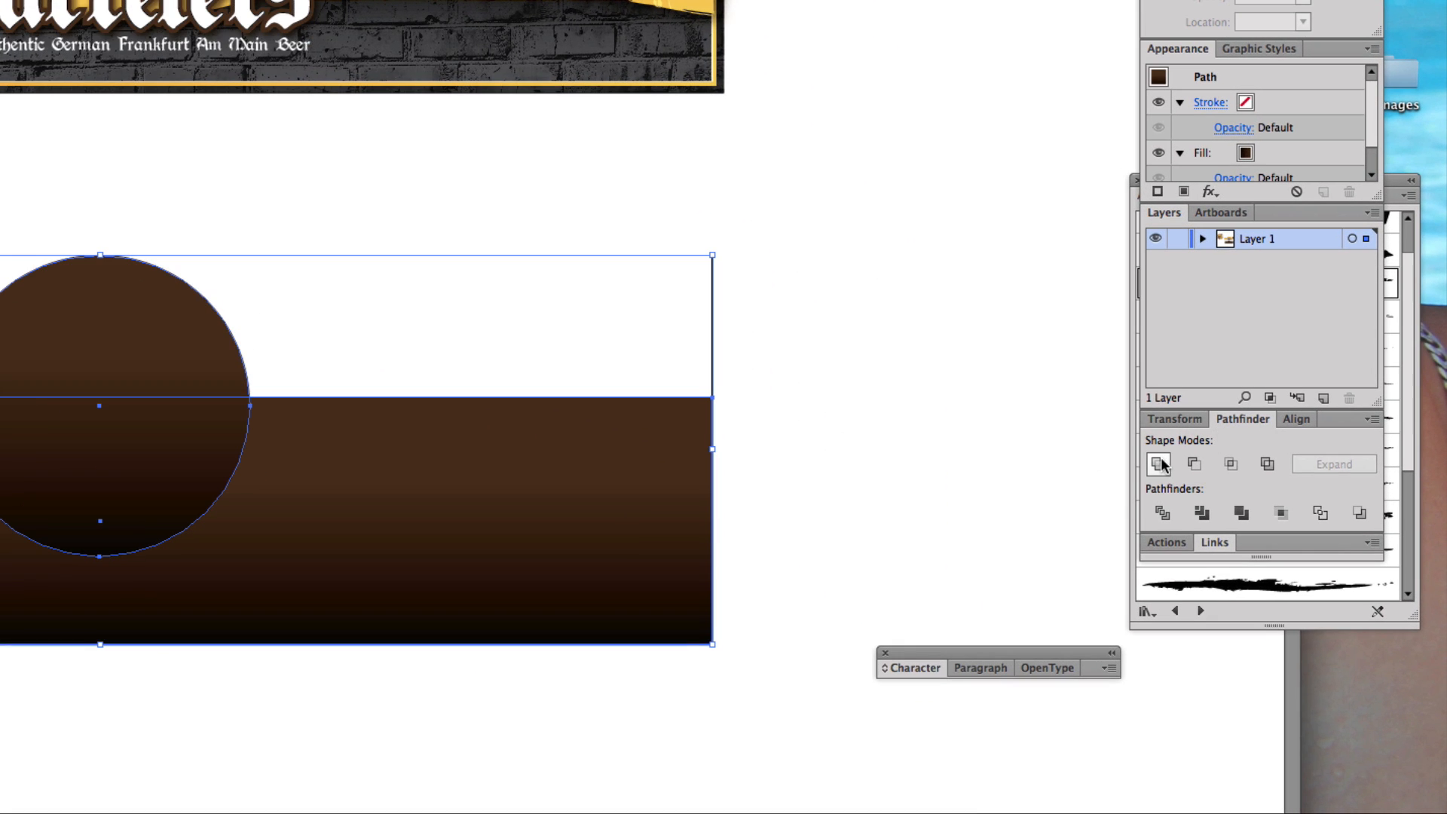
left_click(1161, 465)
left_click(835, 88)
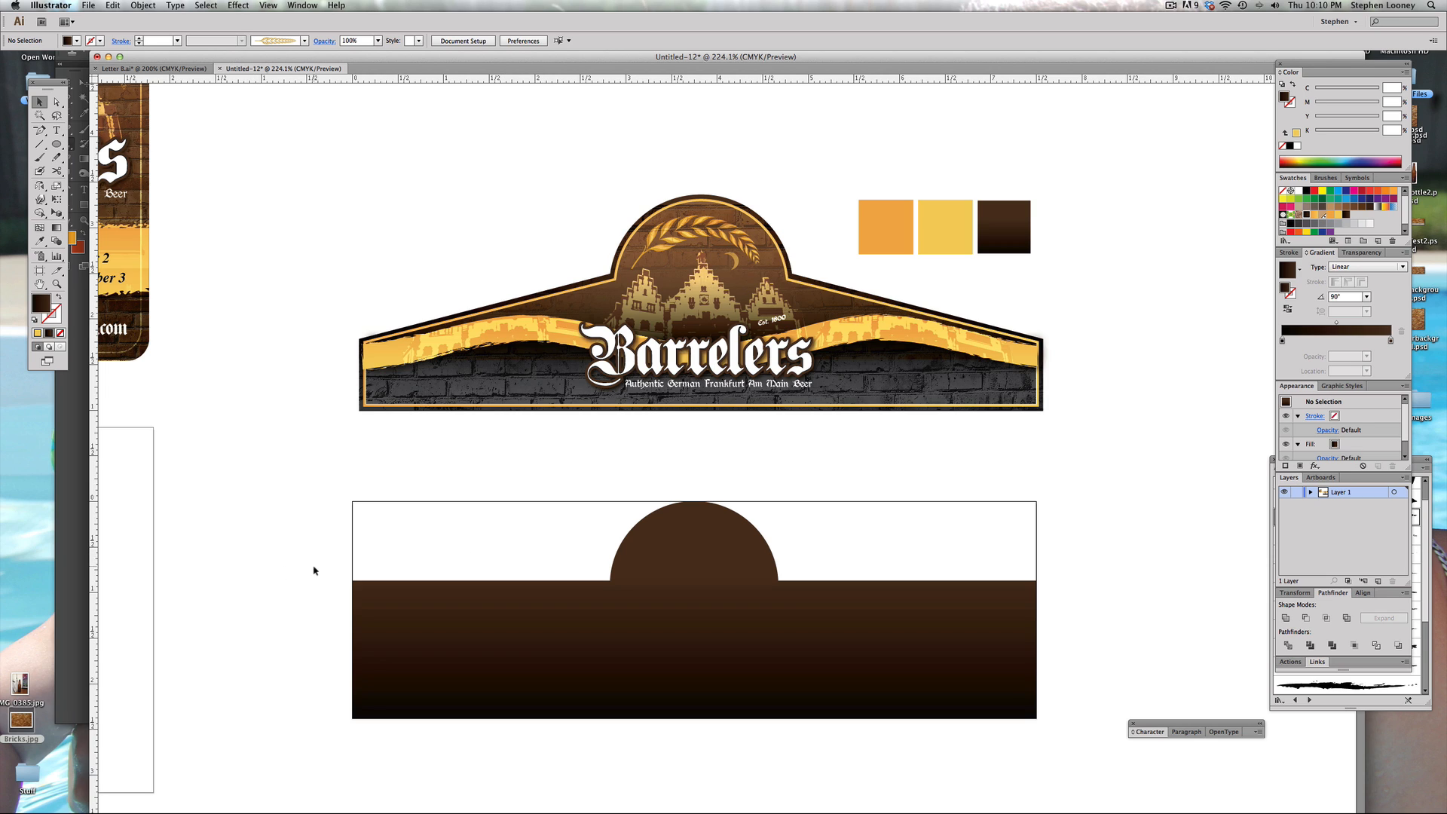
Step: Lower both upper outer corner points of the combined shape equally so its shoulders slope down from the dome
key("a")
left_click_drag(301, 551, 395, 617)
left_click_drag(974, 543, 1074, 615)
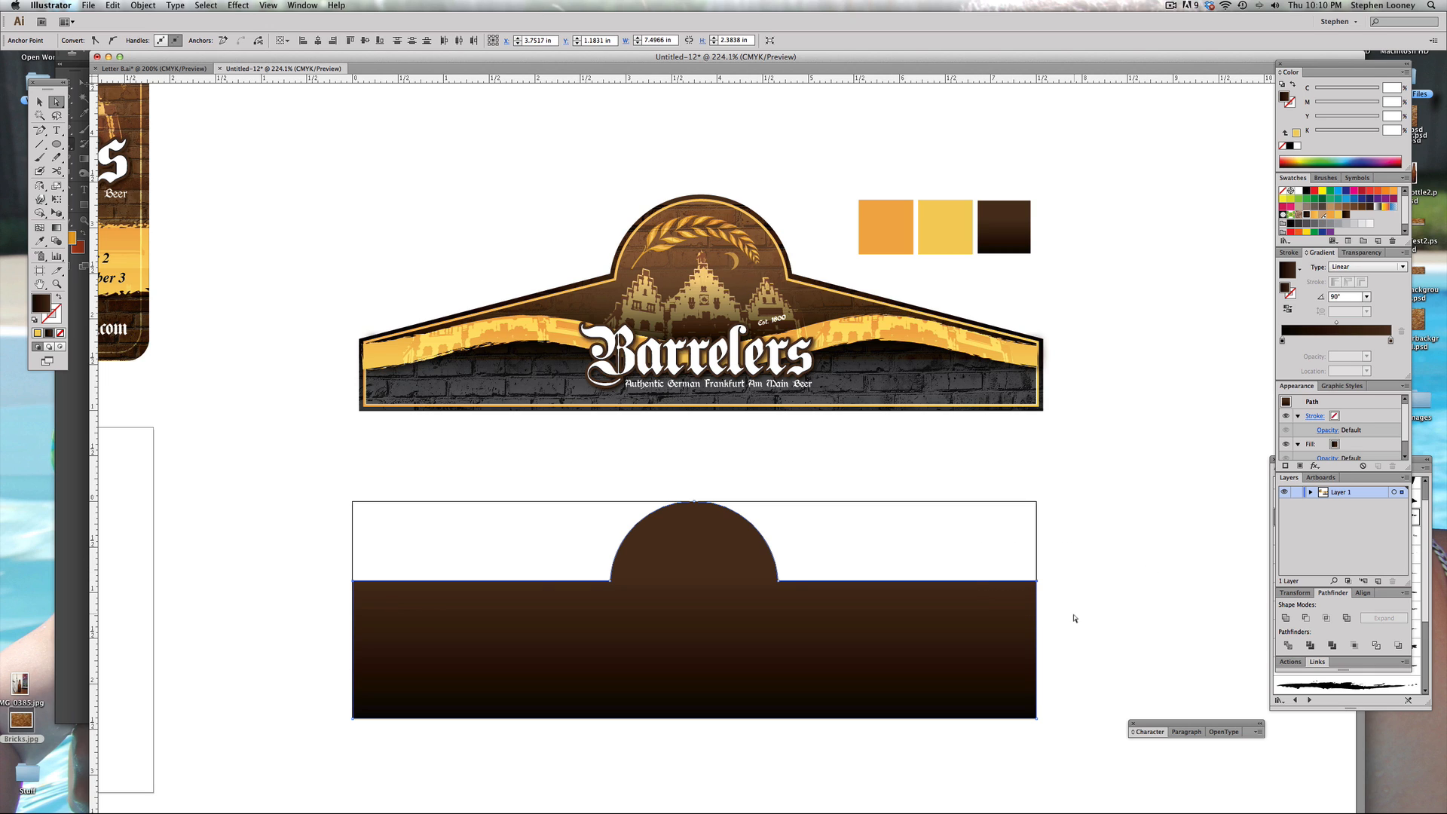
key("Down")
key("Down")
key("Down")
key("Down")
key("Down")
key("Down")
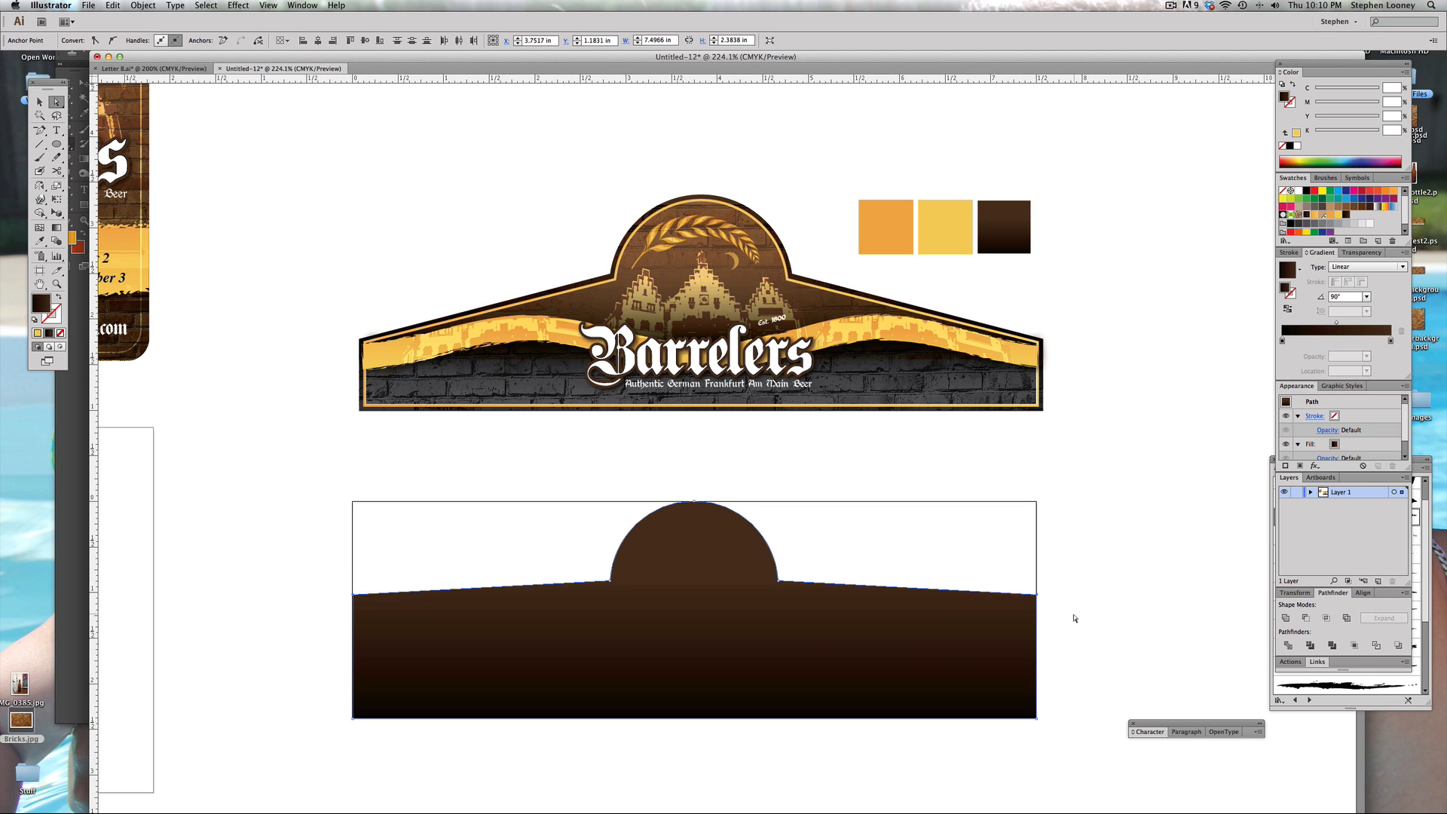
key("Down")
key("Down")
key("Down")
key("Down")
key("Down")
key("Down")
key("Down")
key("Down")
key("Down")
key("Down")
key("Down")
key("Down")
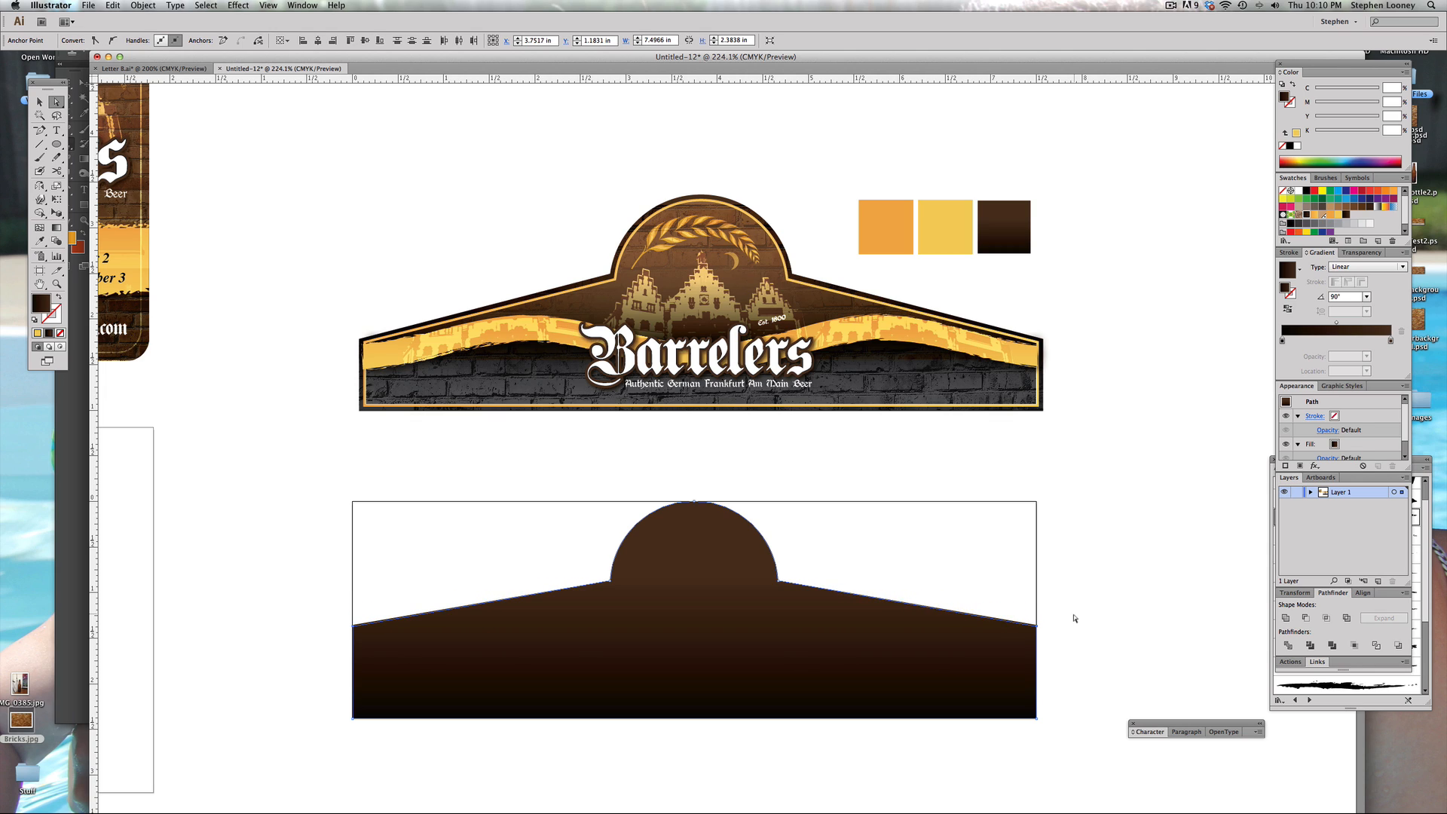
key("Down")
key("Down")
key("Down")
key("Down")
key("Down")
key("Down")
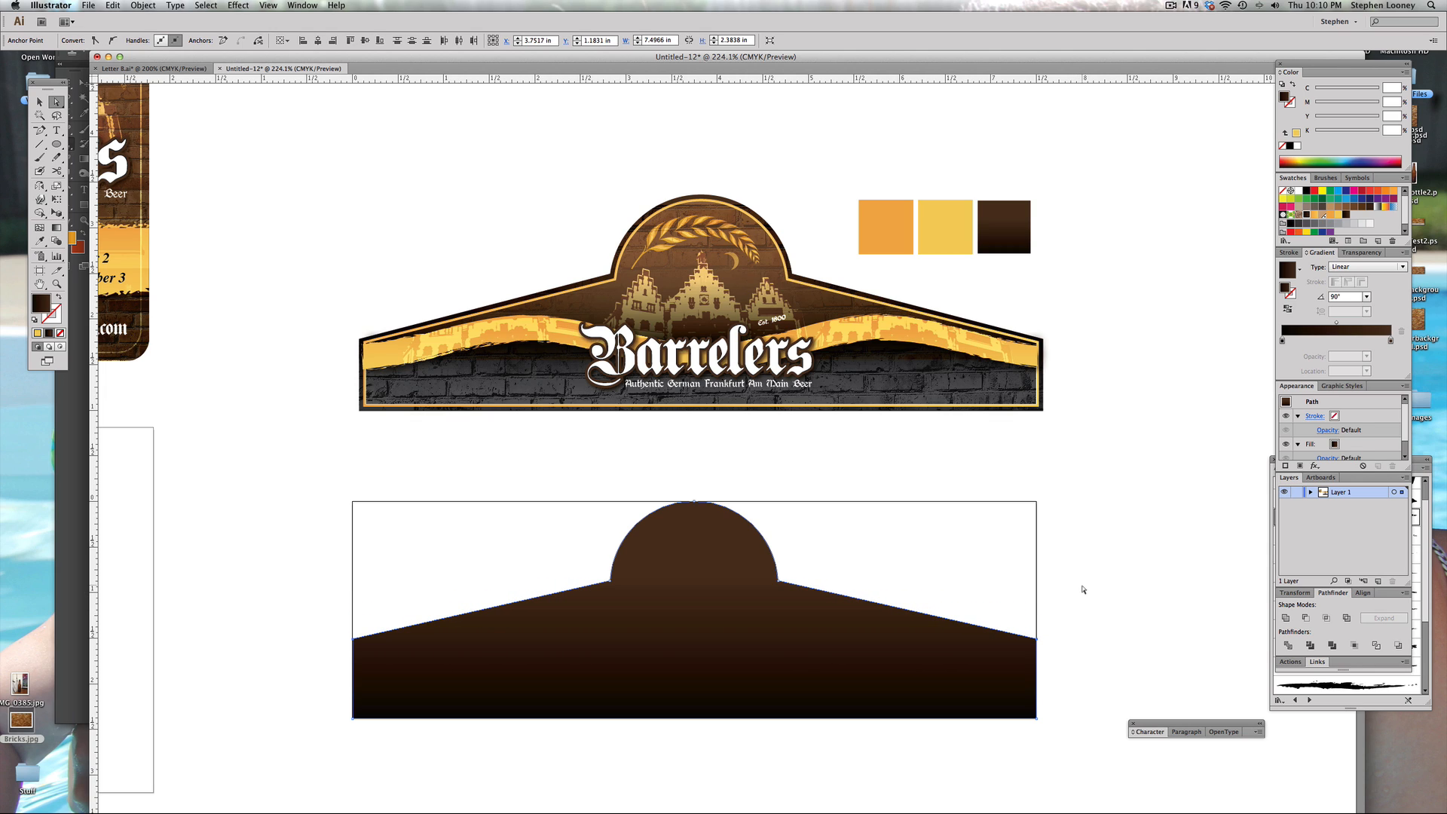
key("Up")
key("Up")
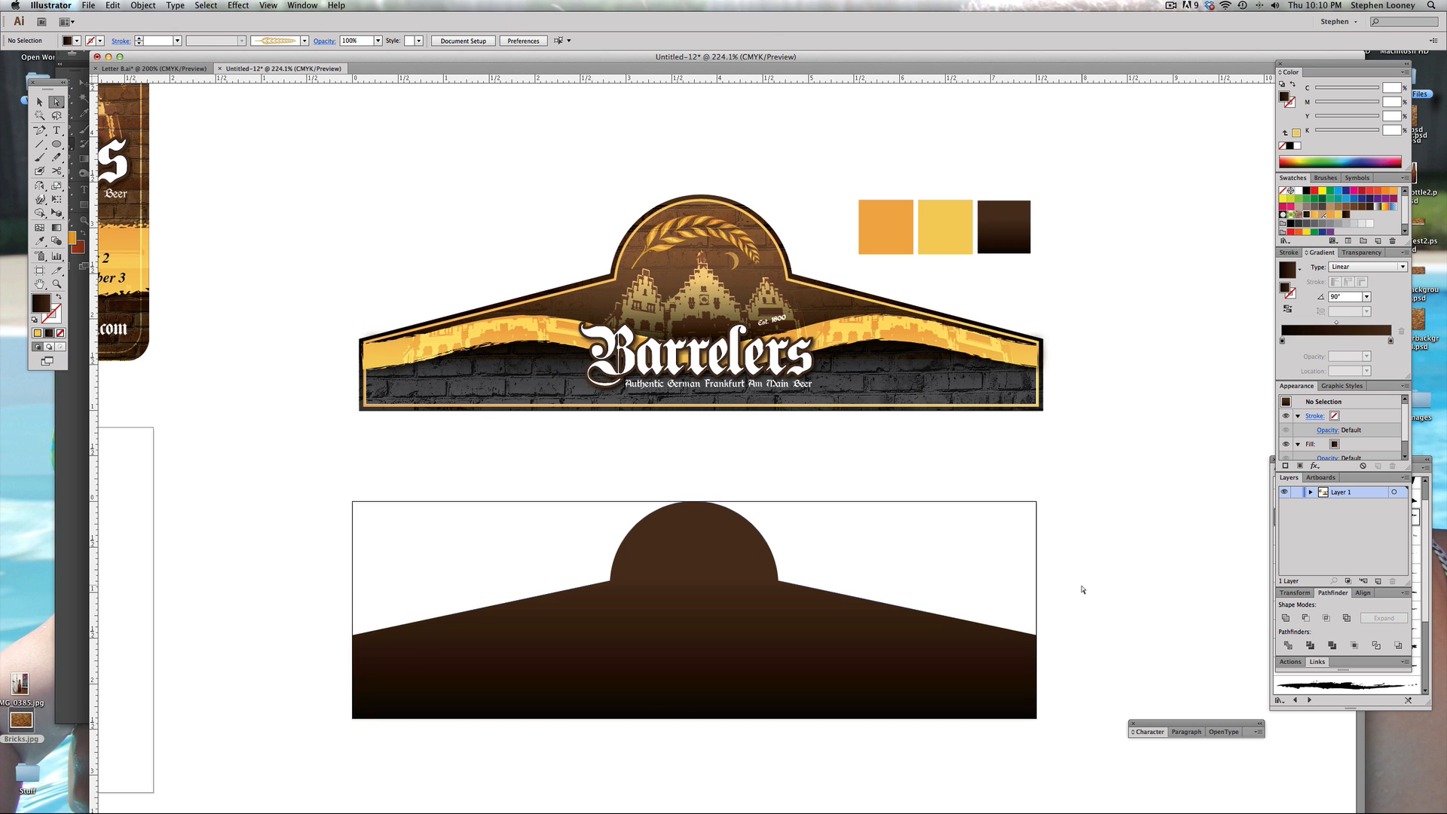
left_click(1083, 589)
Step: Move the new shape up over the finished label to compare their outlines, and undo the move
left_click_drag(967, 642, 967, 334)
key("super+z")
key("super+shift+z")
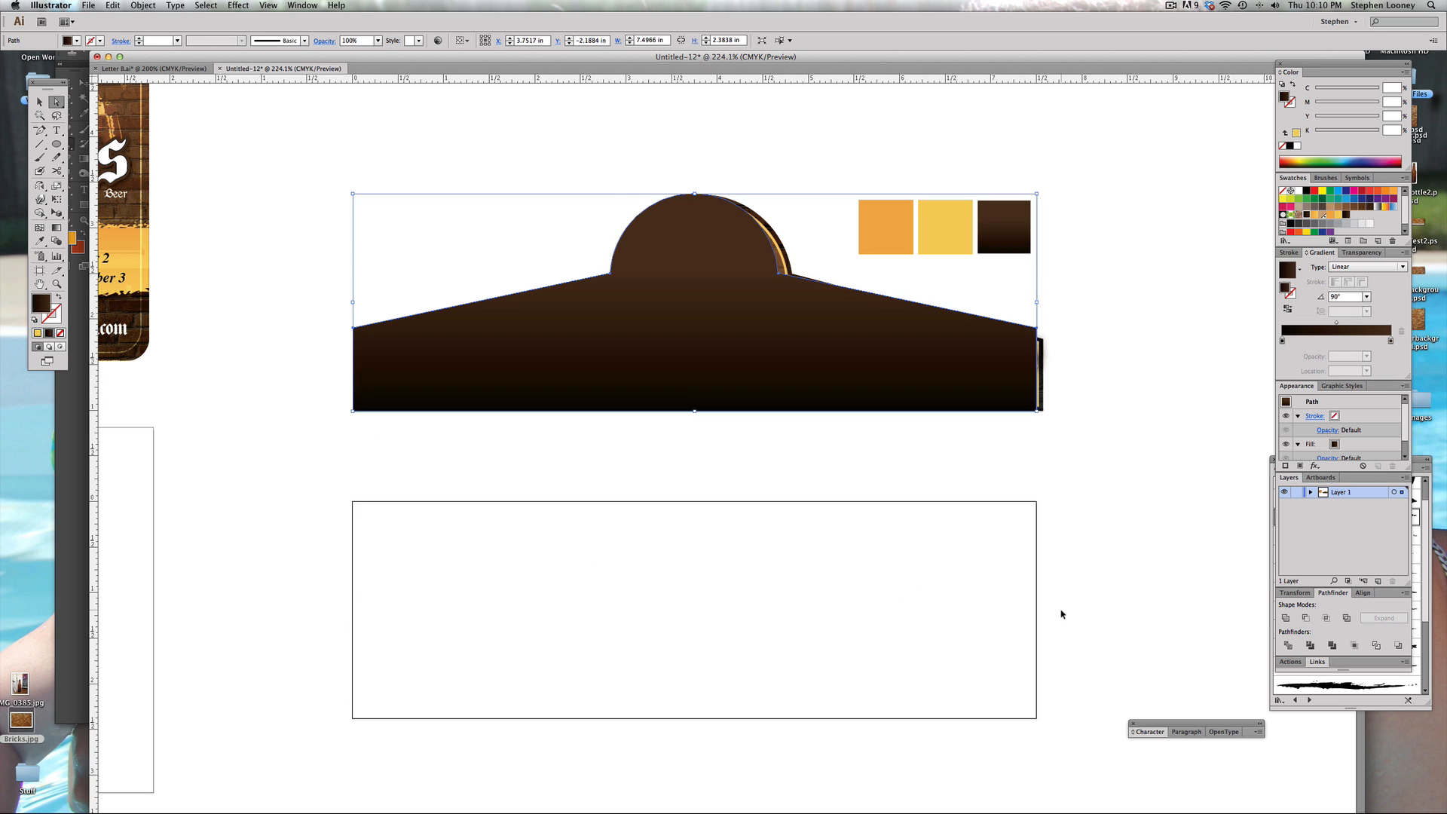
key("super+z")
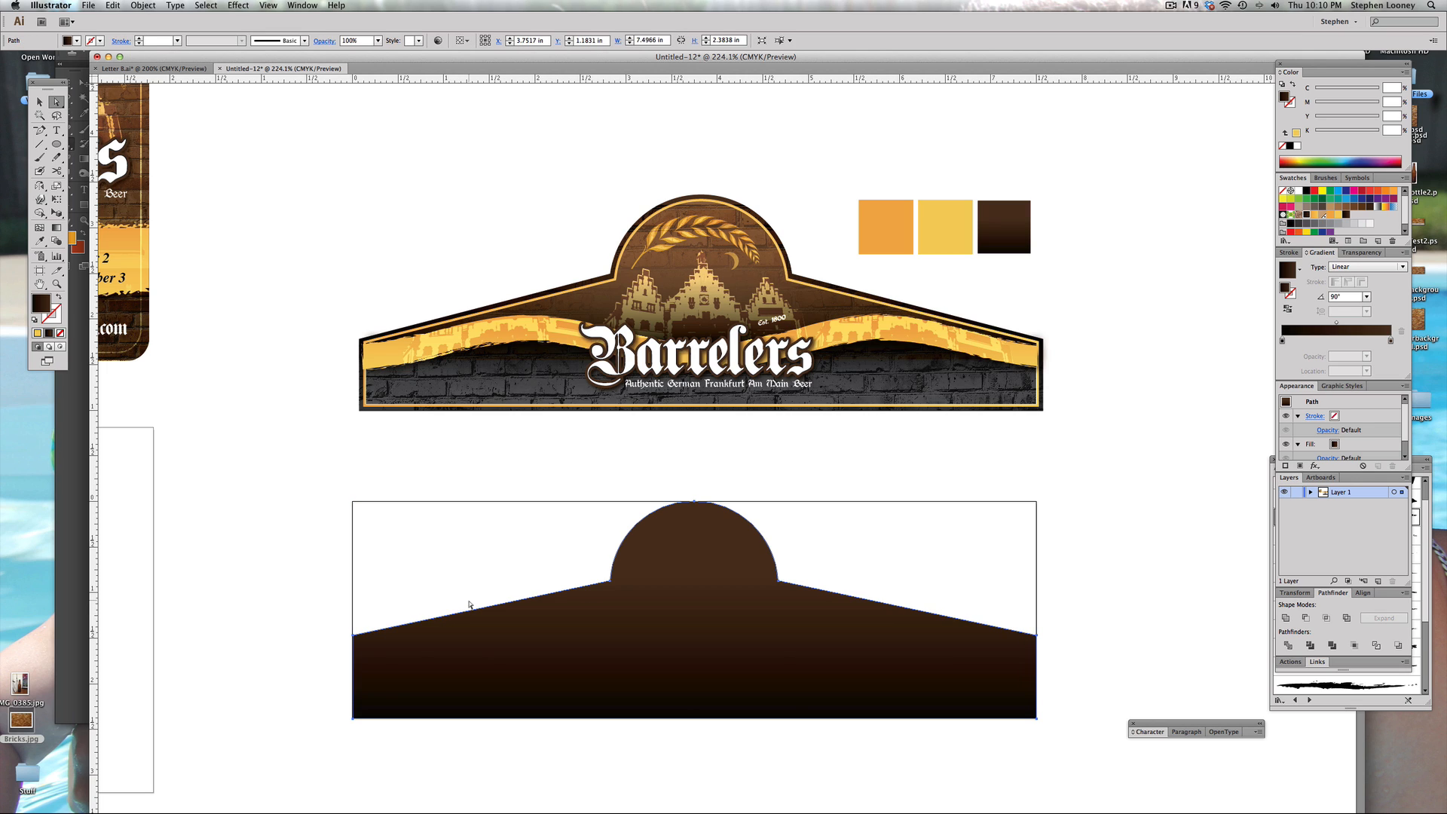
Step: Nudge the shape's two outer shoulder points slightly farther down to steepen the slopes
left_click_drag(227, 590, 419, 640)
left_click_drag(943, 598, 1068, 652)
key("Down")
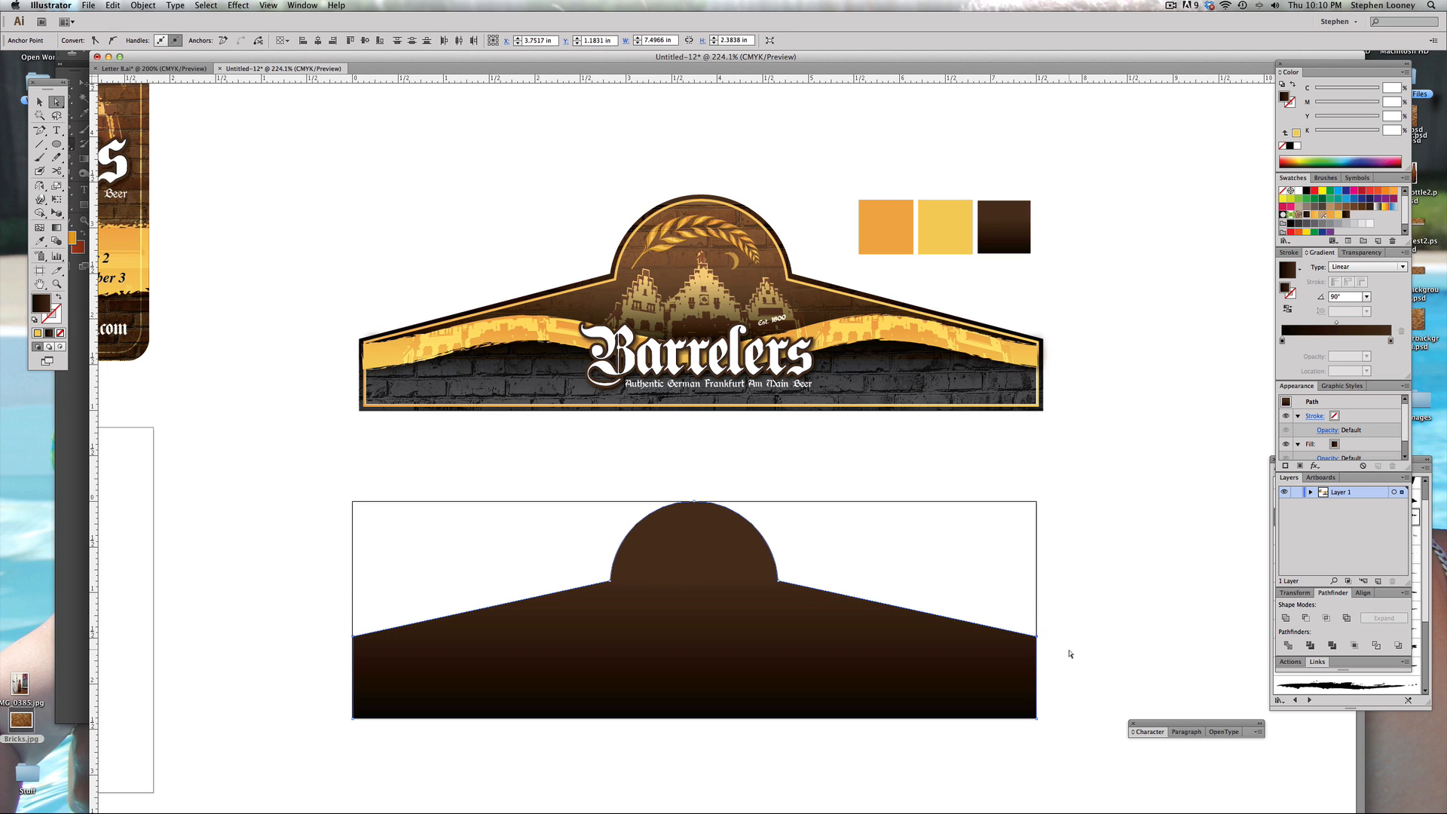
key("Down")
key("Down")
key("Down")
left_click(1090, 623)
Step: Create an inset copy of the label shape with Offset Path at -0.06 in, using miter joins and a miter limit of 4
left_click(932, 658)
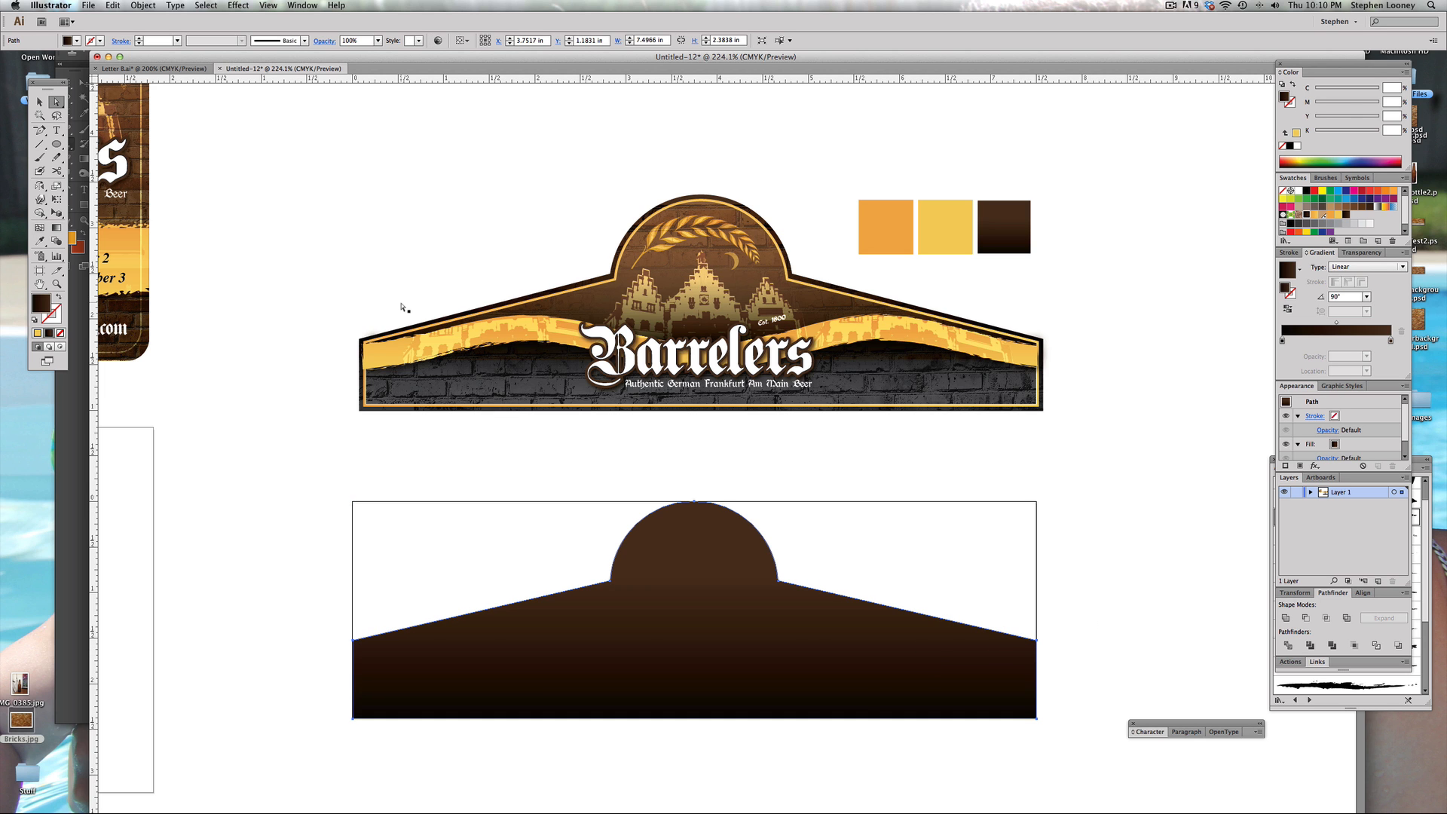
left_click(143, 5)
left_click(147, 9)
left_click(144, 5)
mouse_move(226, 219)
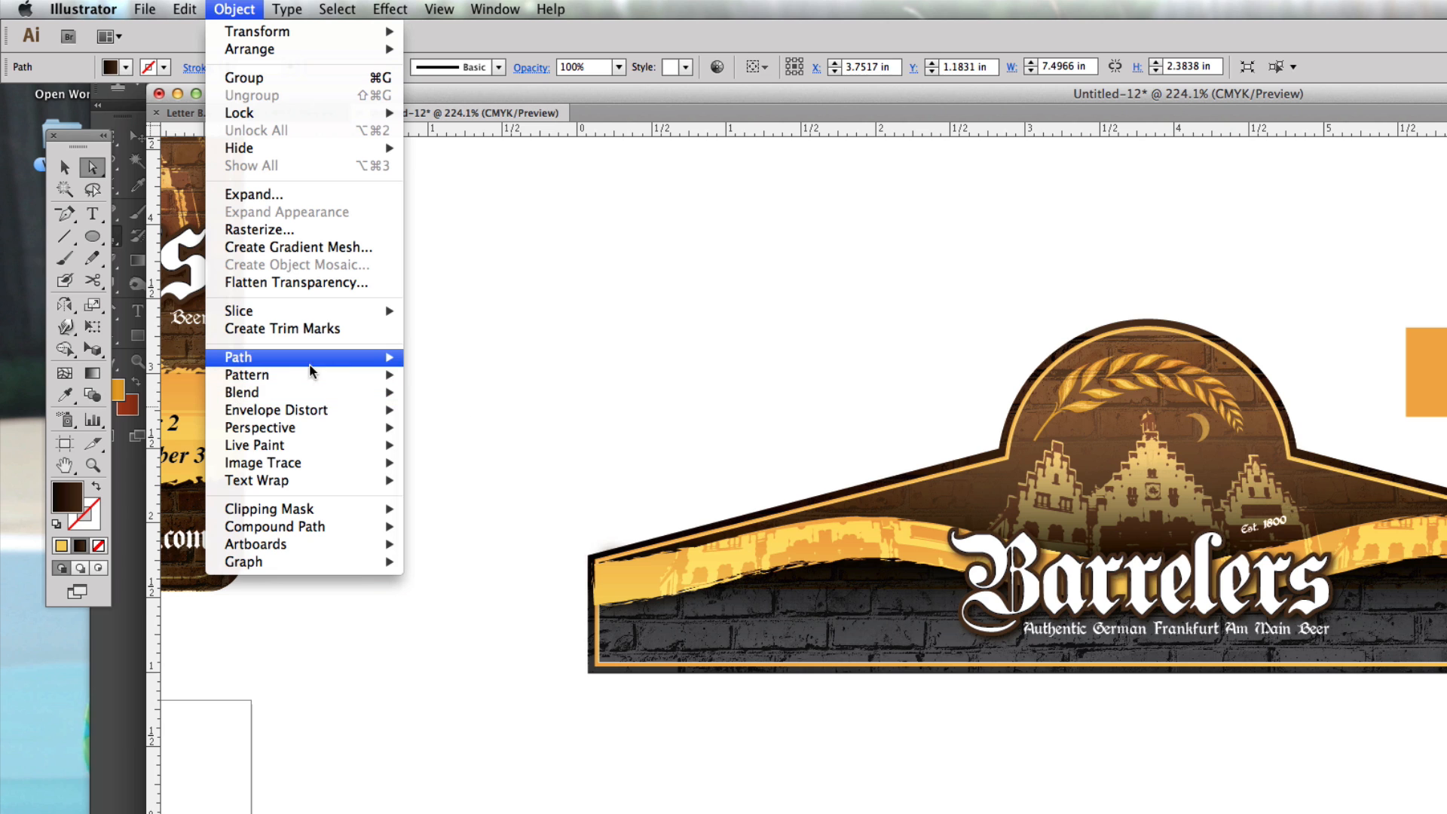
left_click(476, 421)
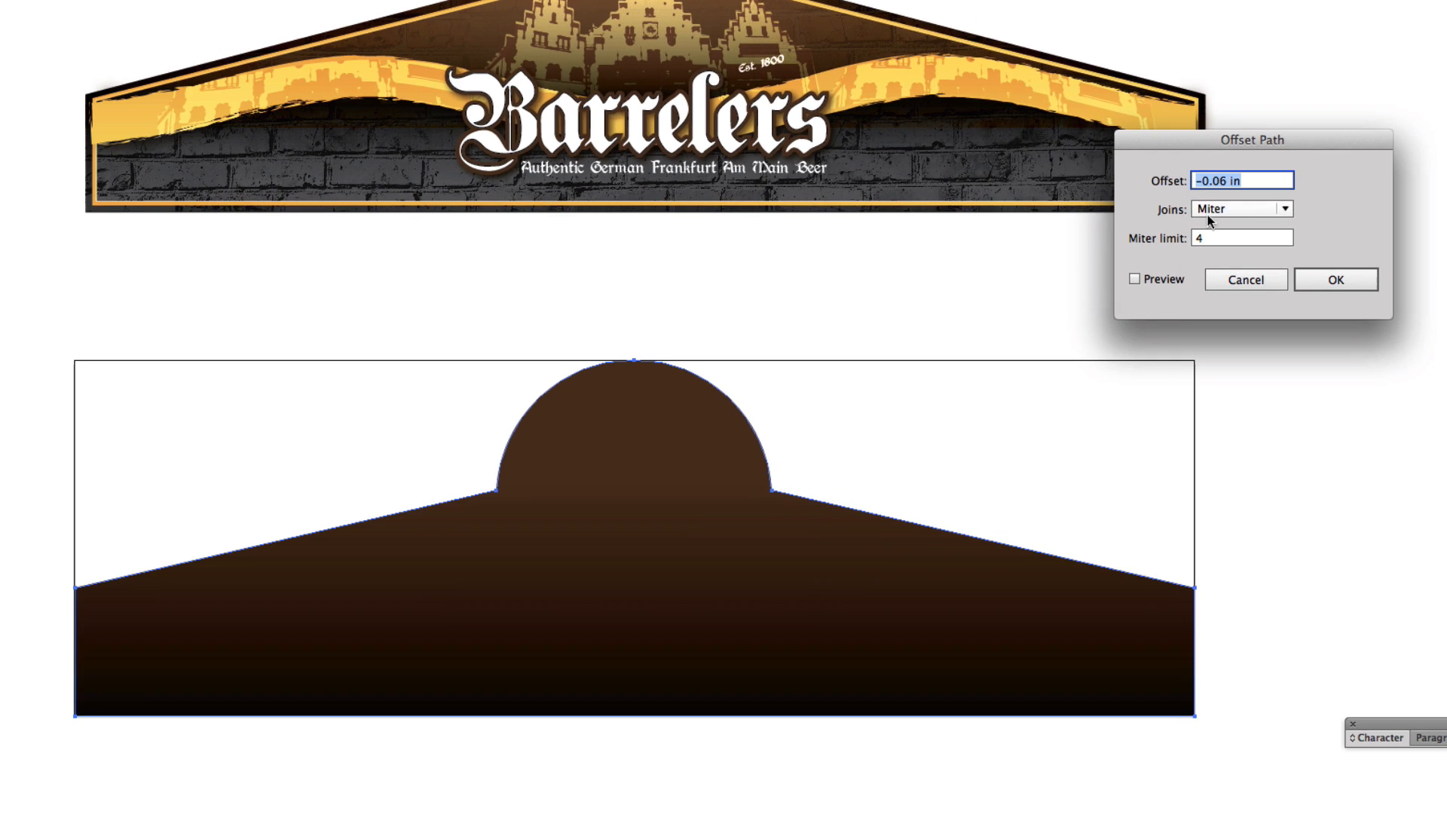
left_click(1135, 279)
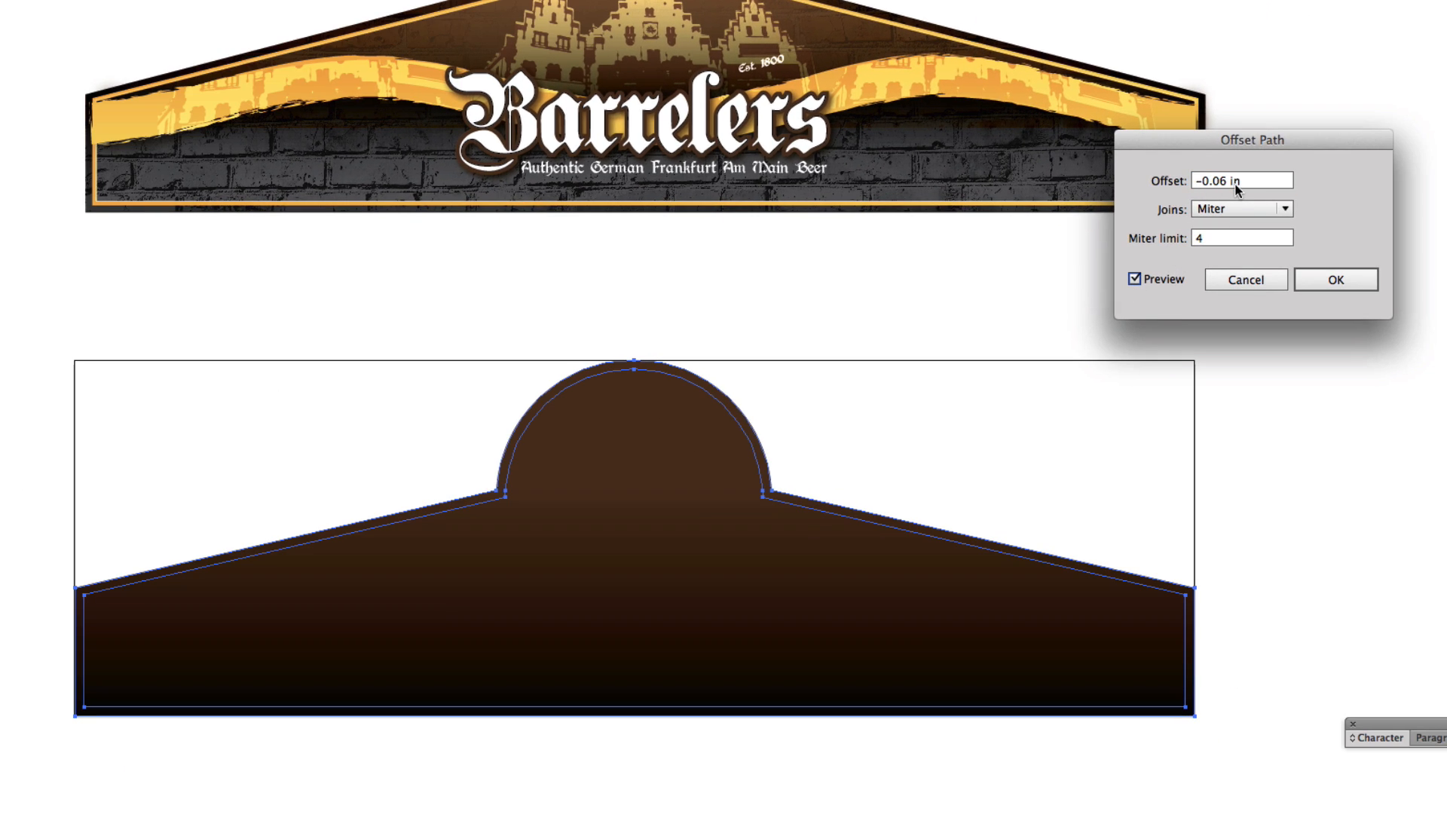
left_click(1357, 279)
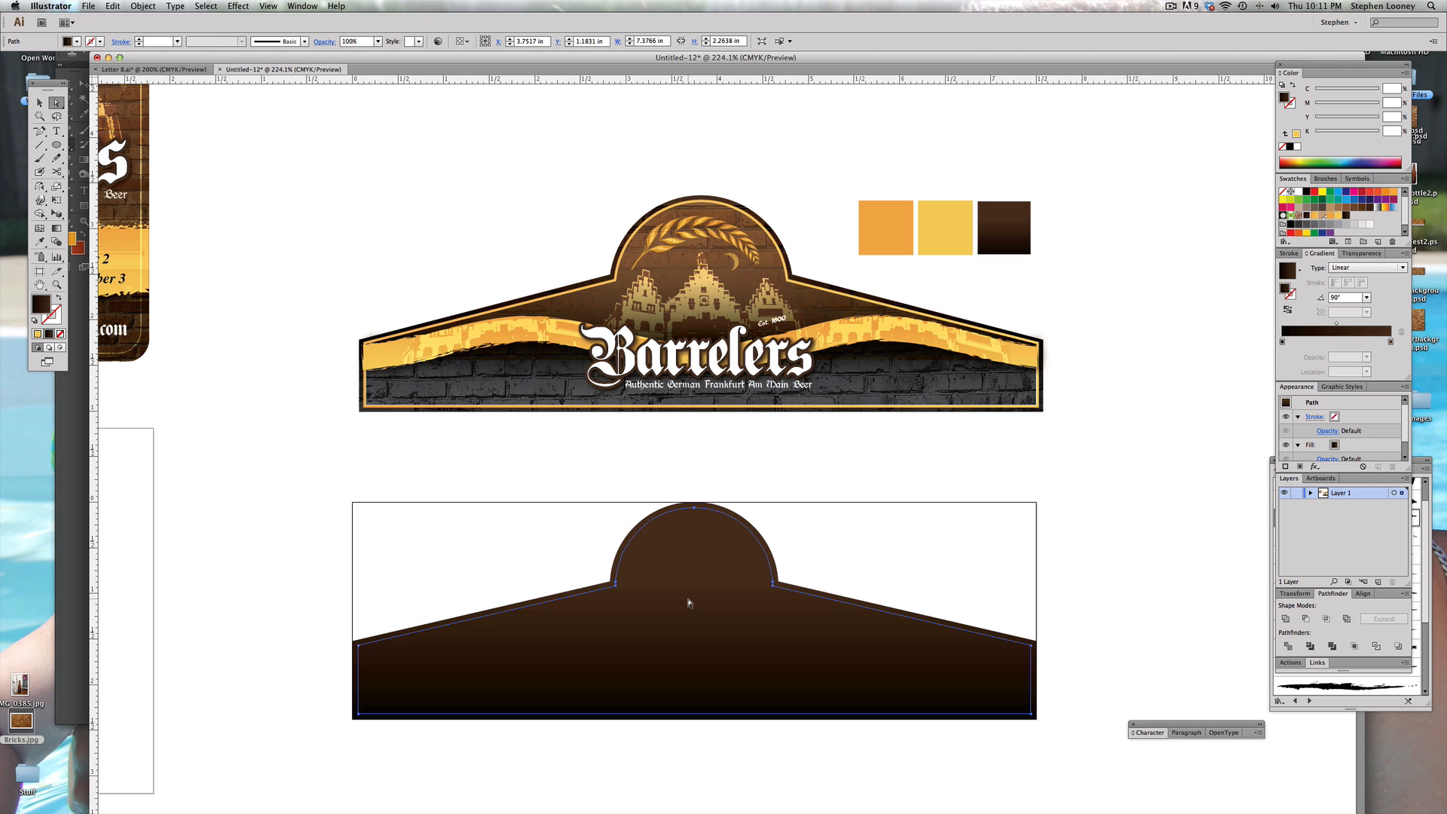
Step: Fill the inset copy with red and move it aside to show it is a separate shape, and undo these changes
left_click(1314, 191)
left_click_drag(649, 614, 972, 563)
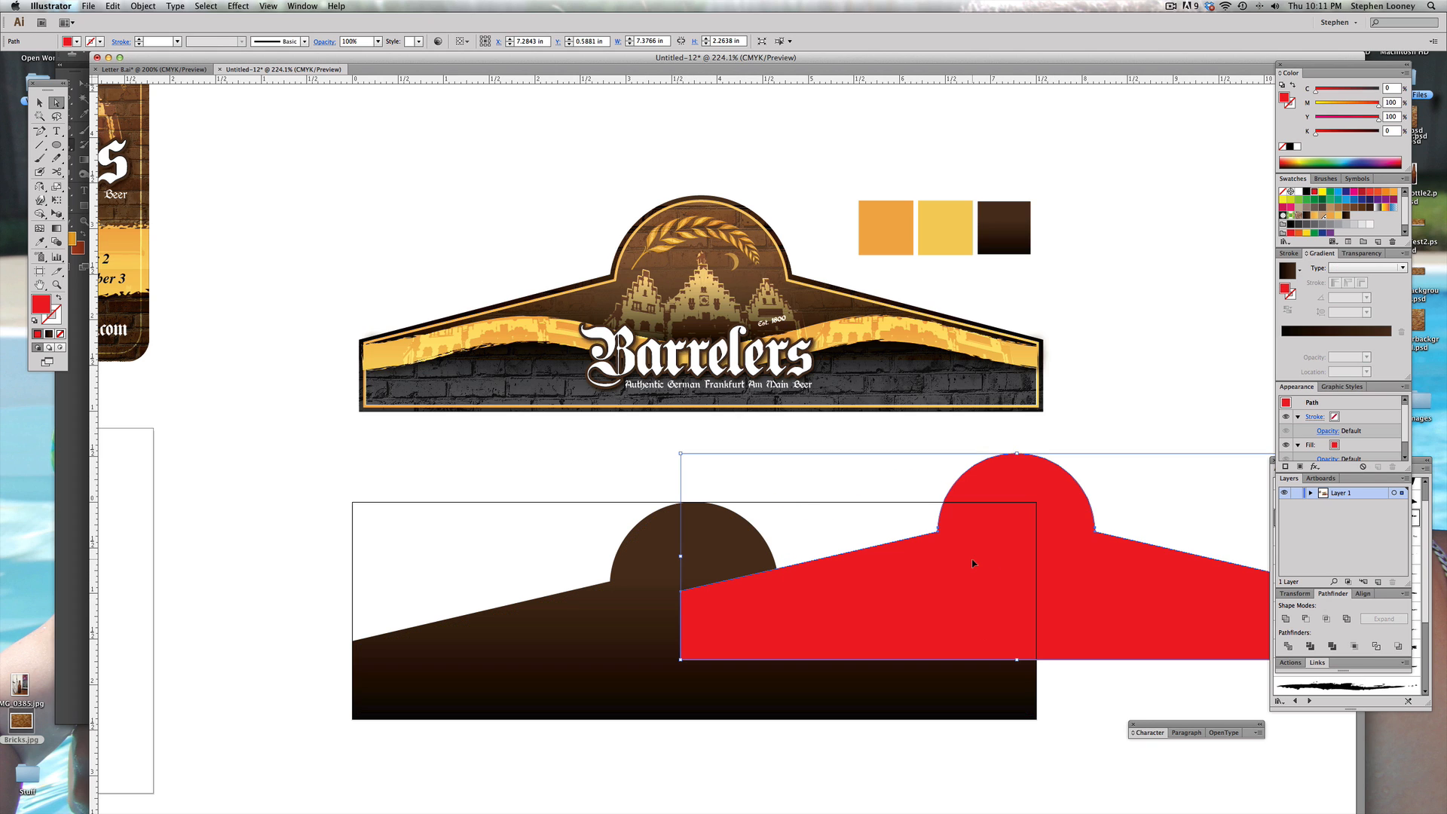
left_click_drag(867, 579, 548, 646)
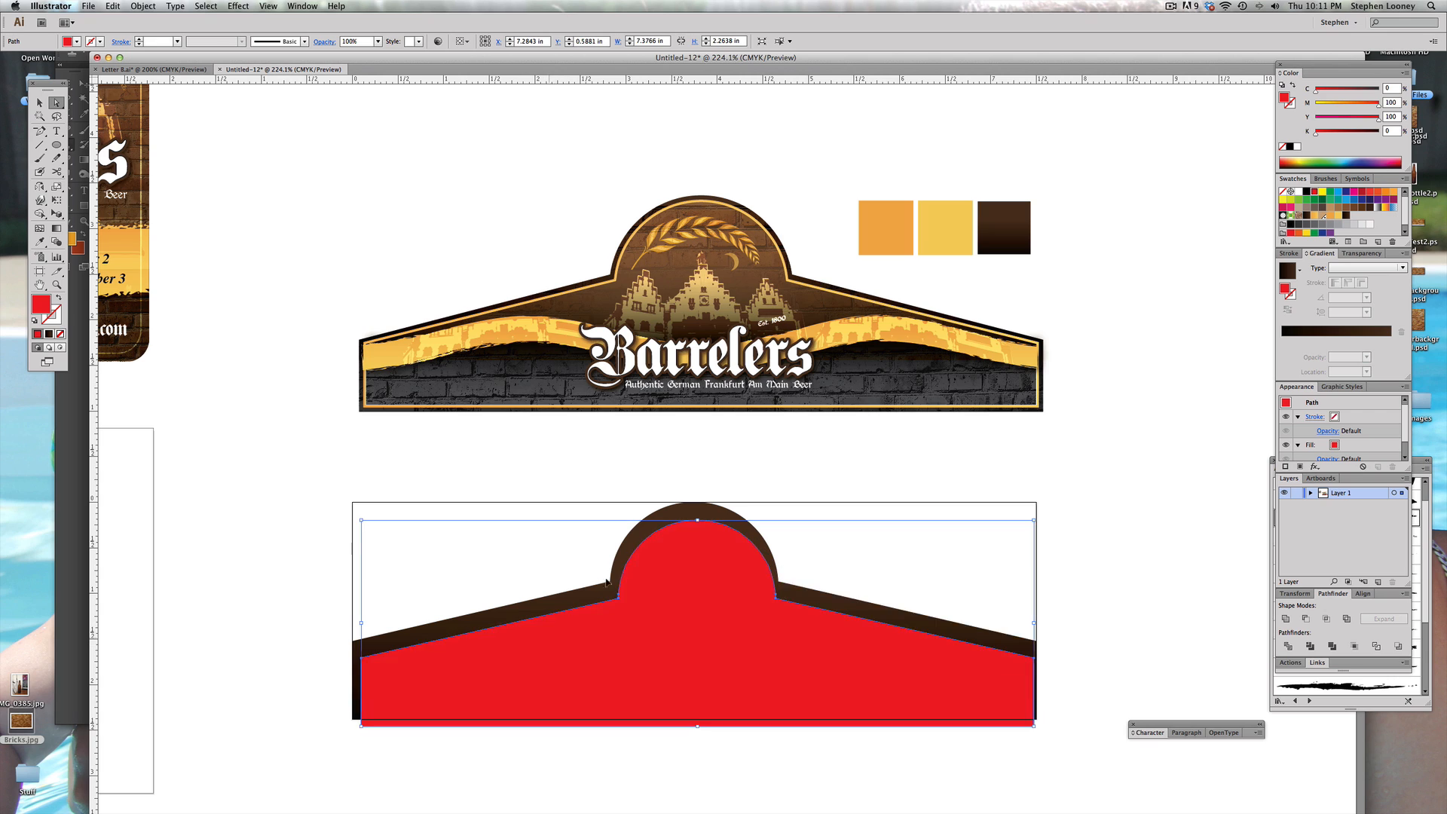
key("super+z")
key("super+z")
key("super+z")
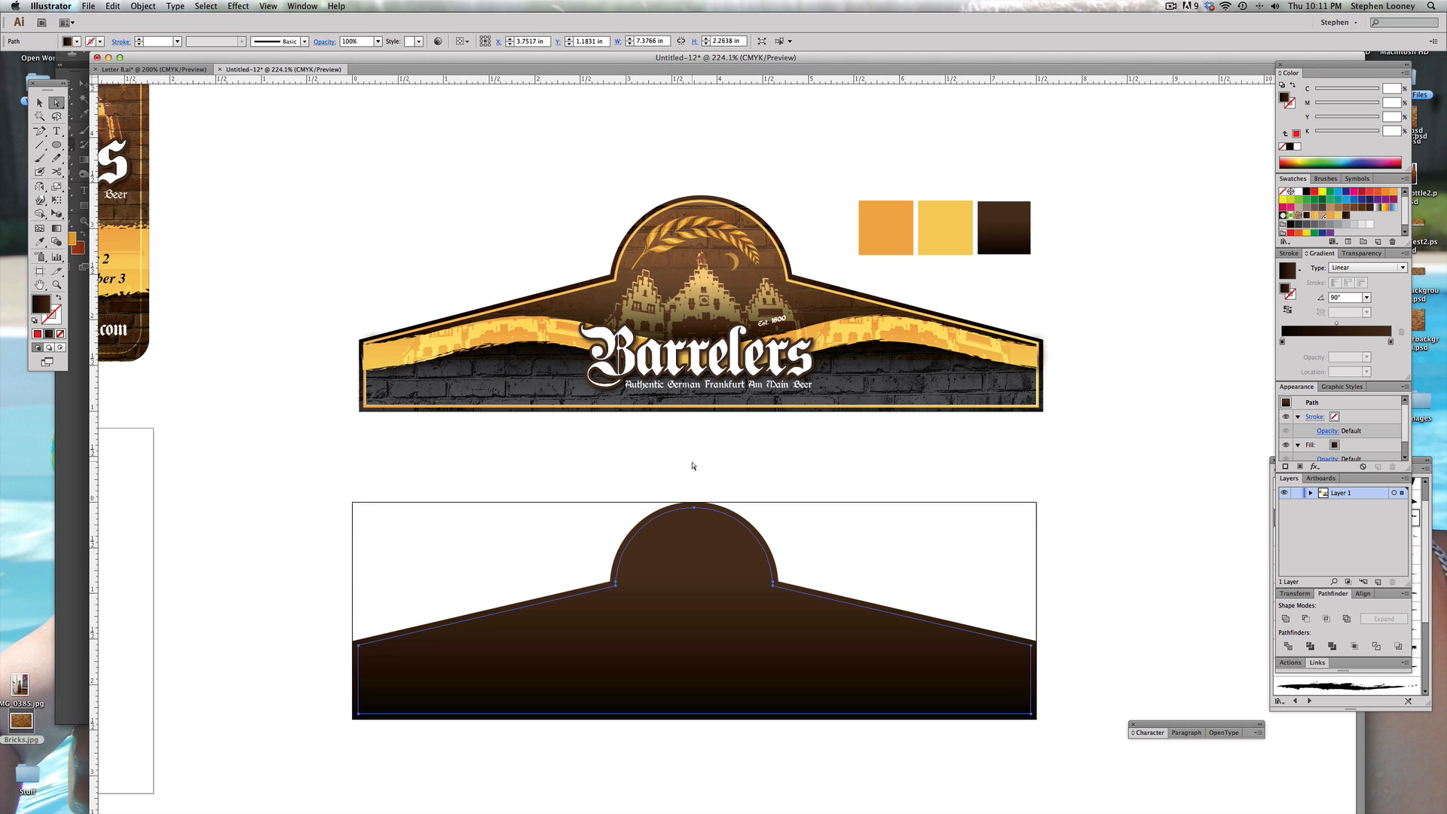
Step: Give the inset copy a 2 pt stroke in the saved yellow swatch and deselect it
key("x")
left_click(1339, 216)
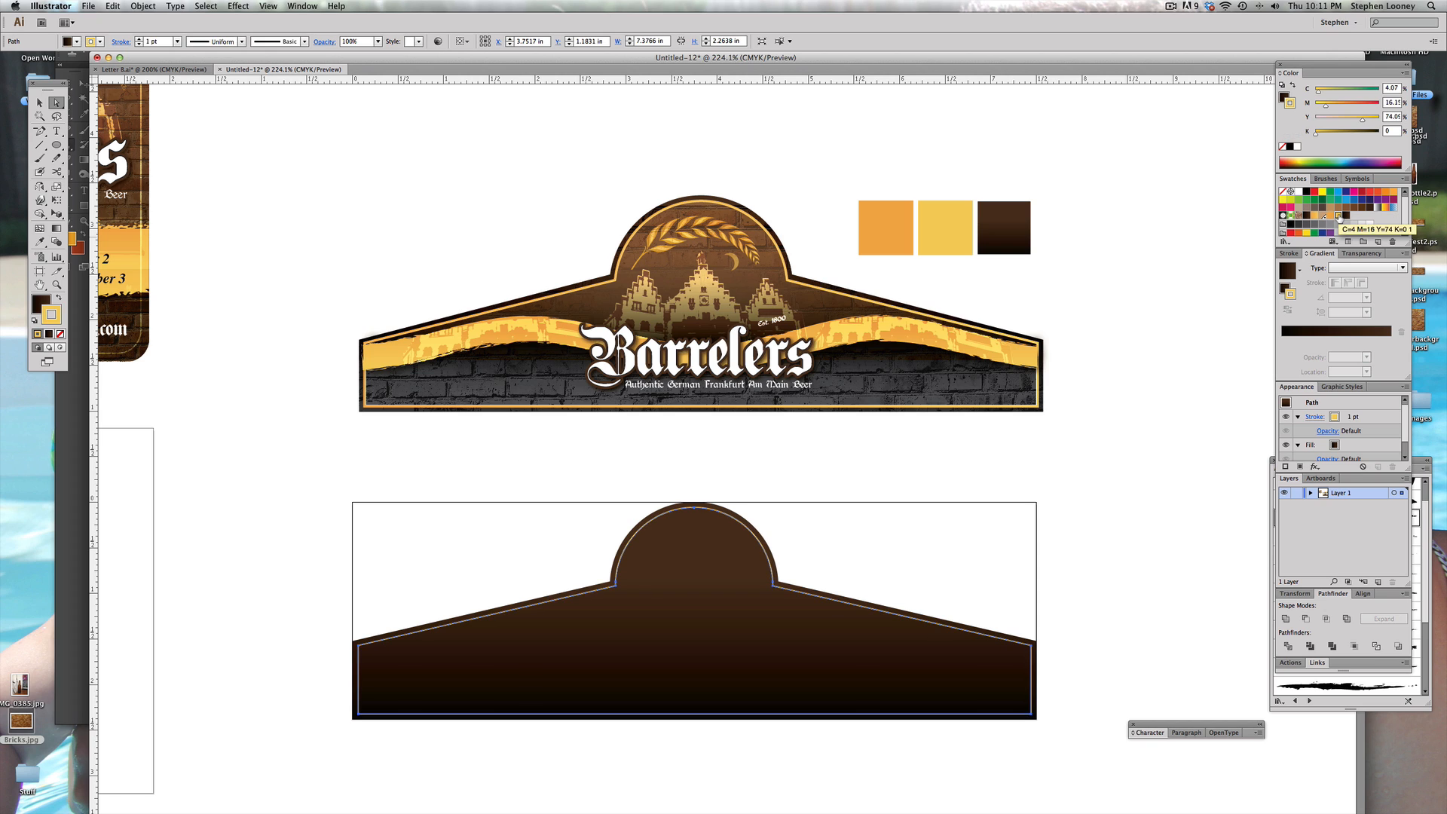
left_click(1291, 253)
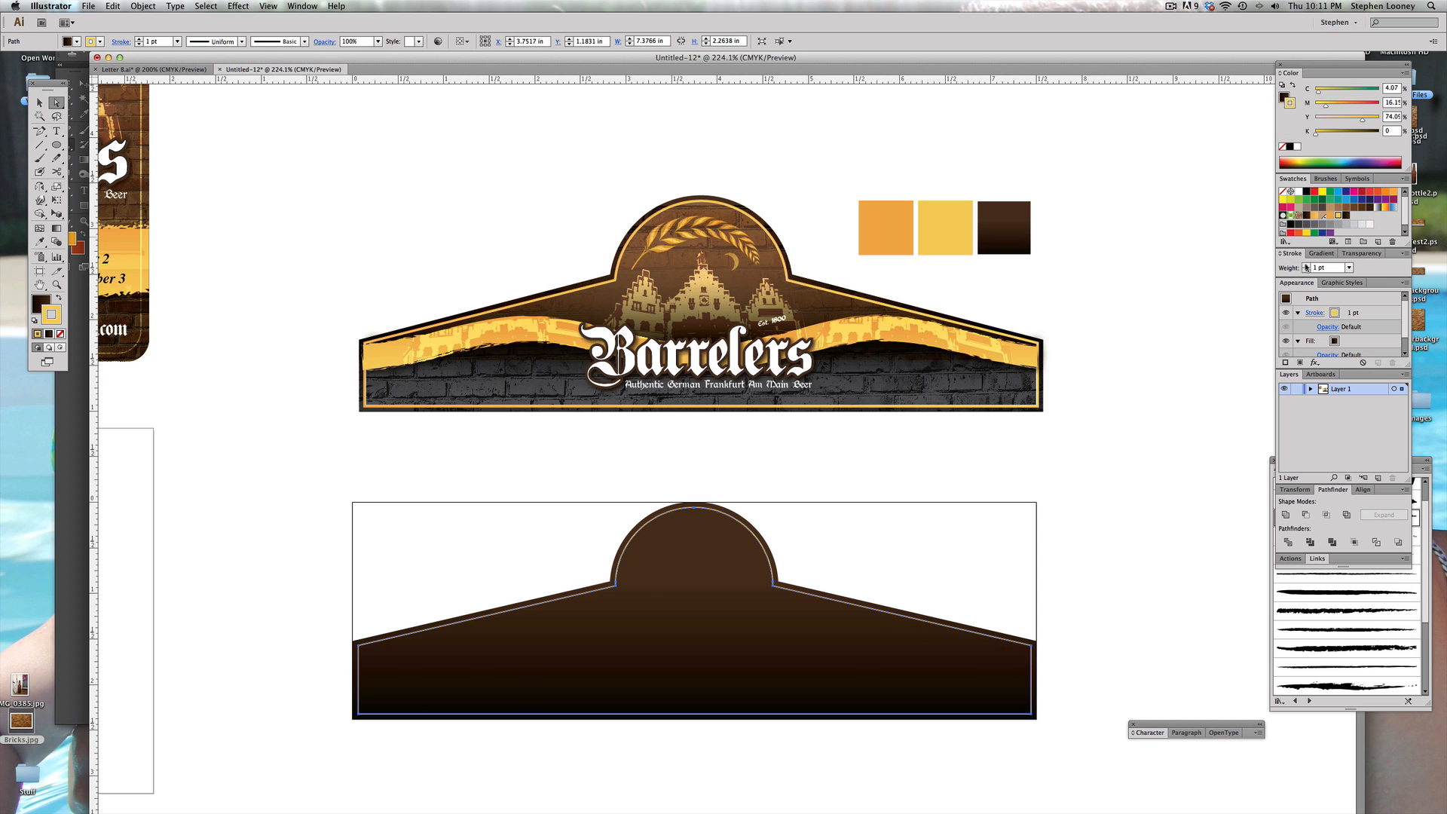
left_click(1306, 266)
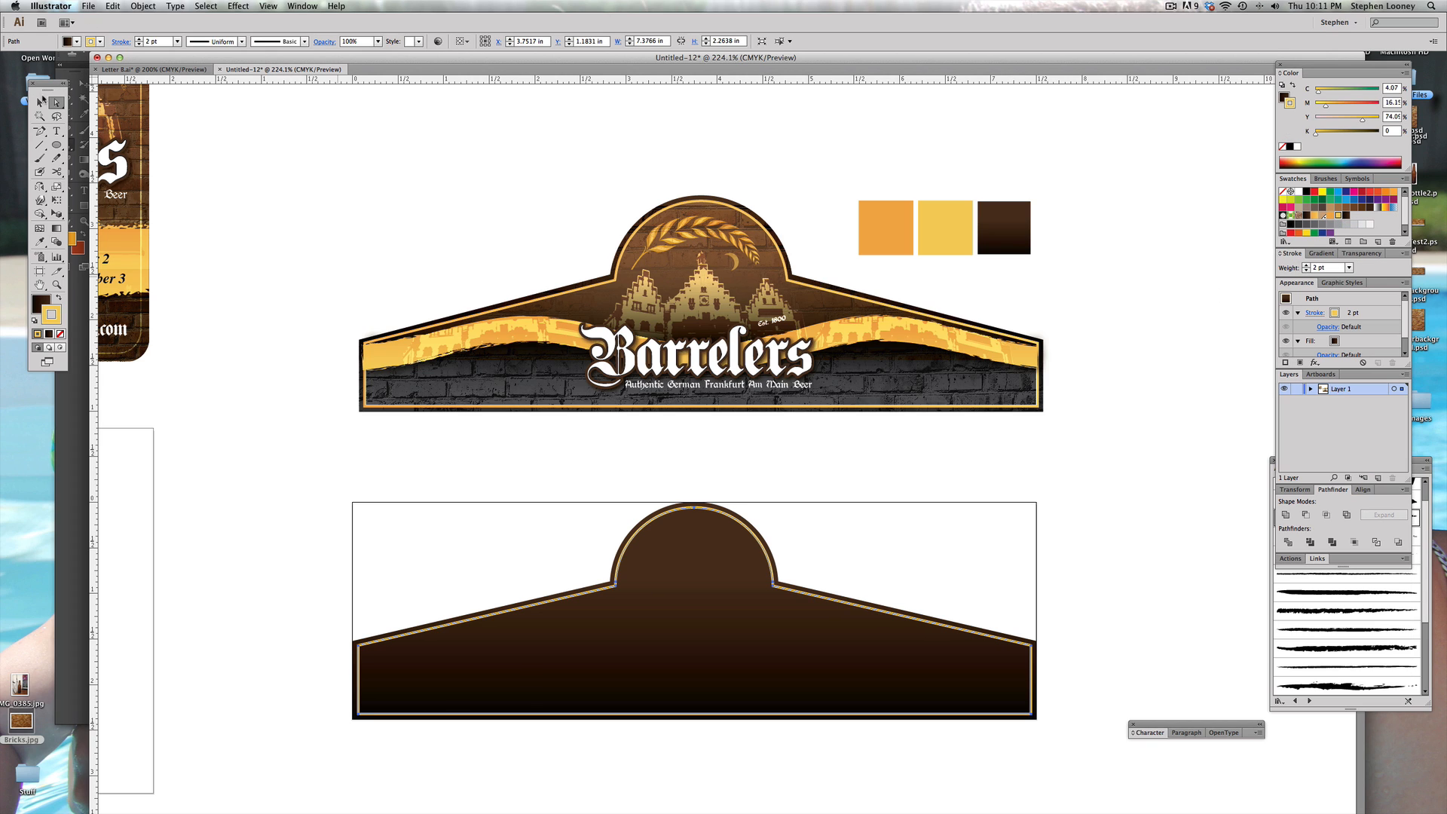
left_click(41, 100)
left_click(261, 142)
Step: Place lablepackground.psd from the Desktop as a linked image and move it just below the label shape, roughly matching its horizontal position
scroll(678, 377, "down", 1)
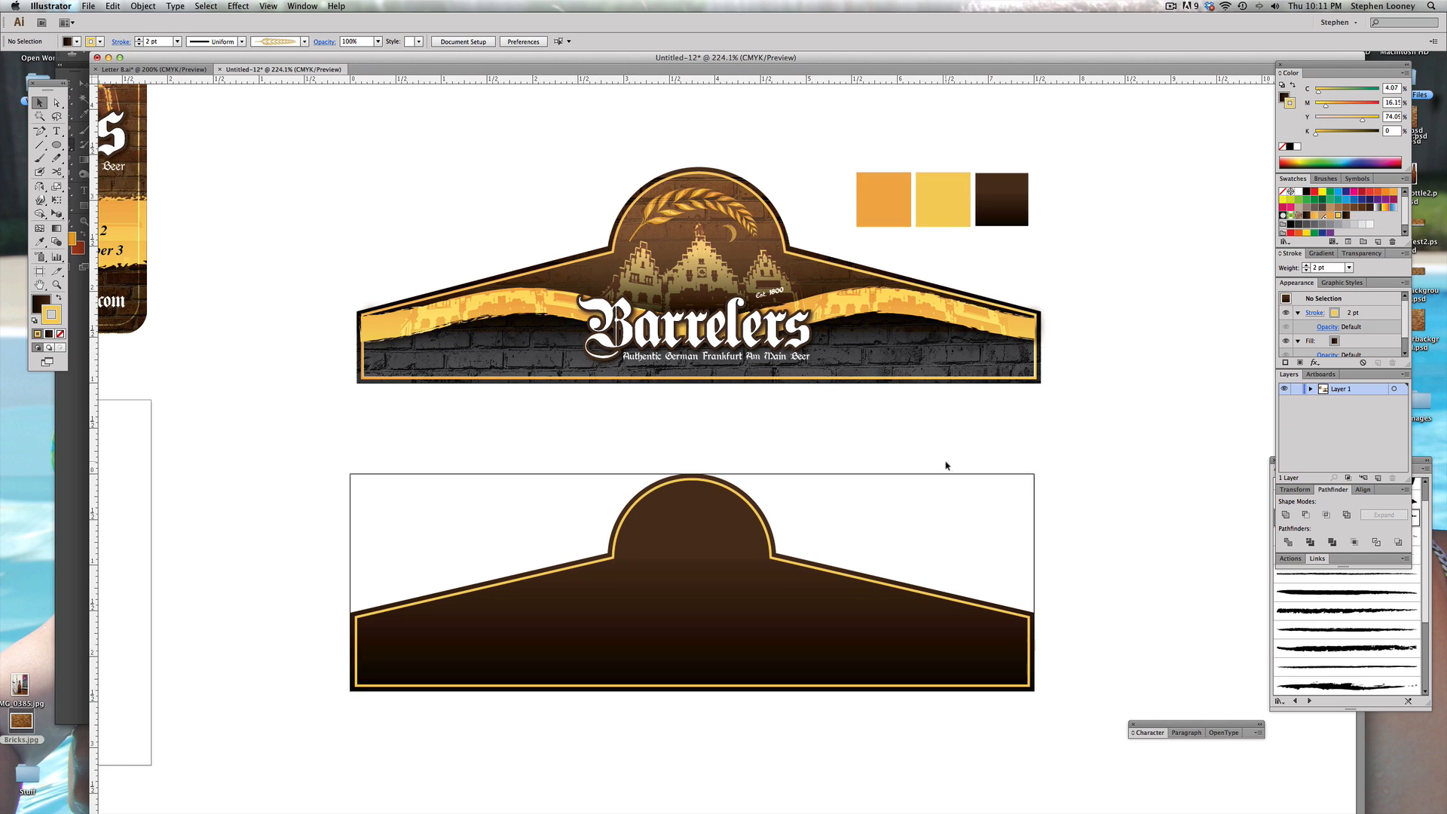
left_click(89, 6)
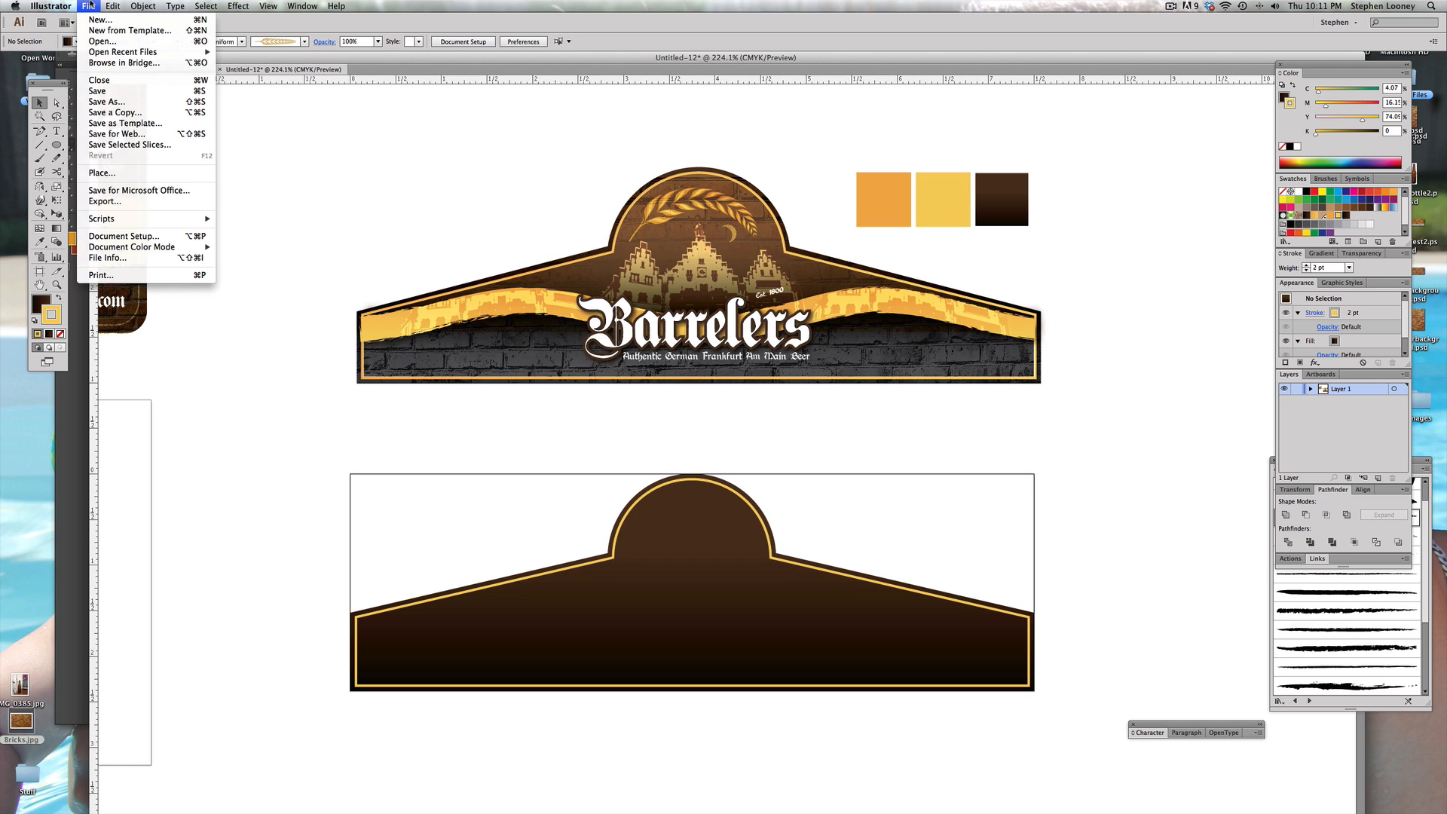
left_click(102, 173)
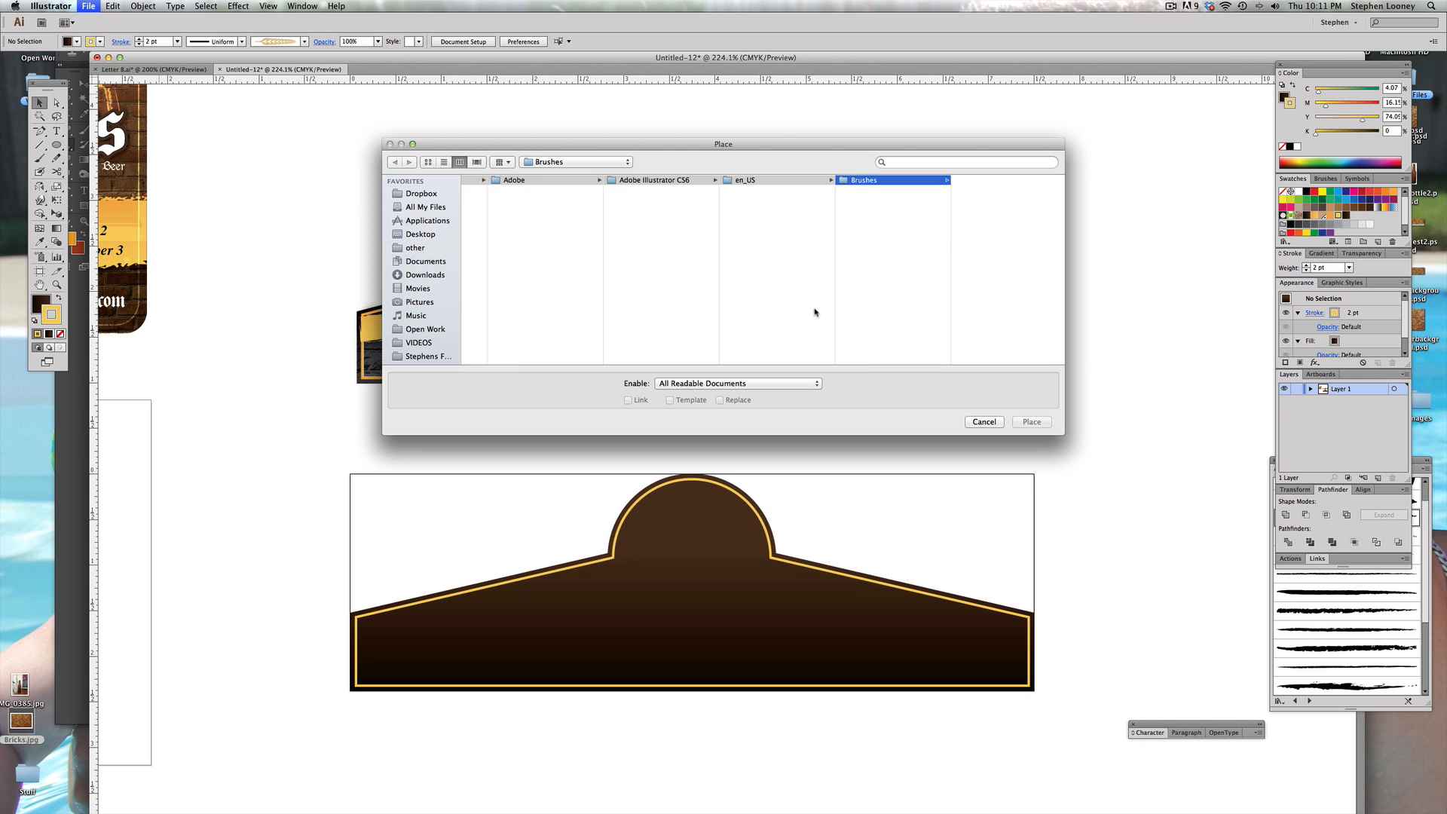
left_click(421, 233)
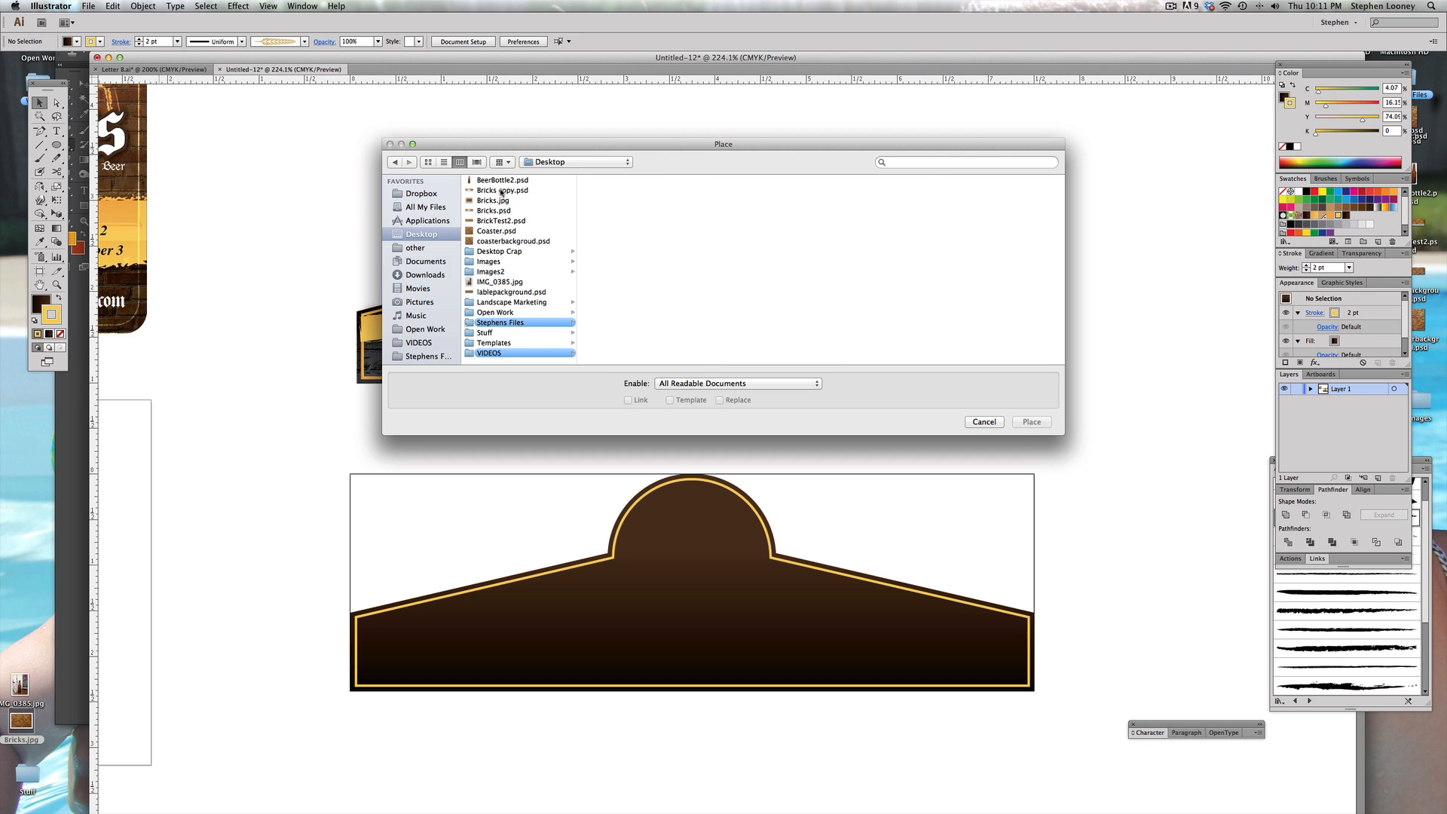
left_click(505, 192)
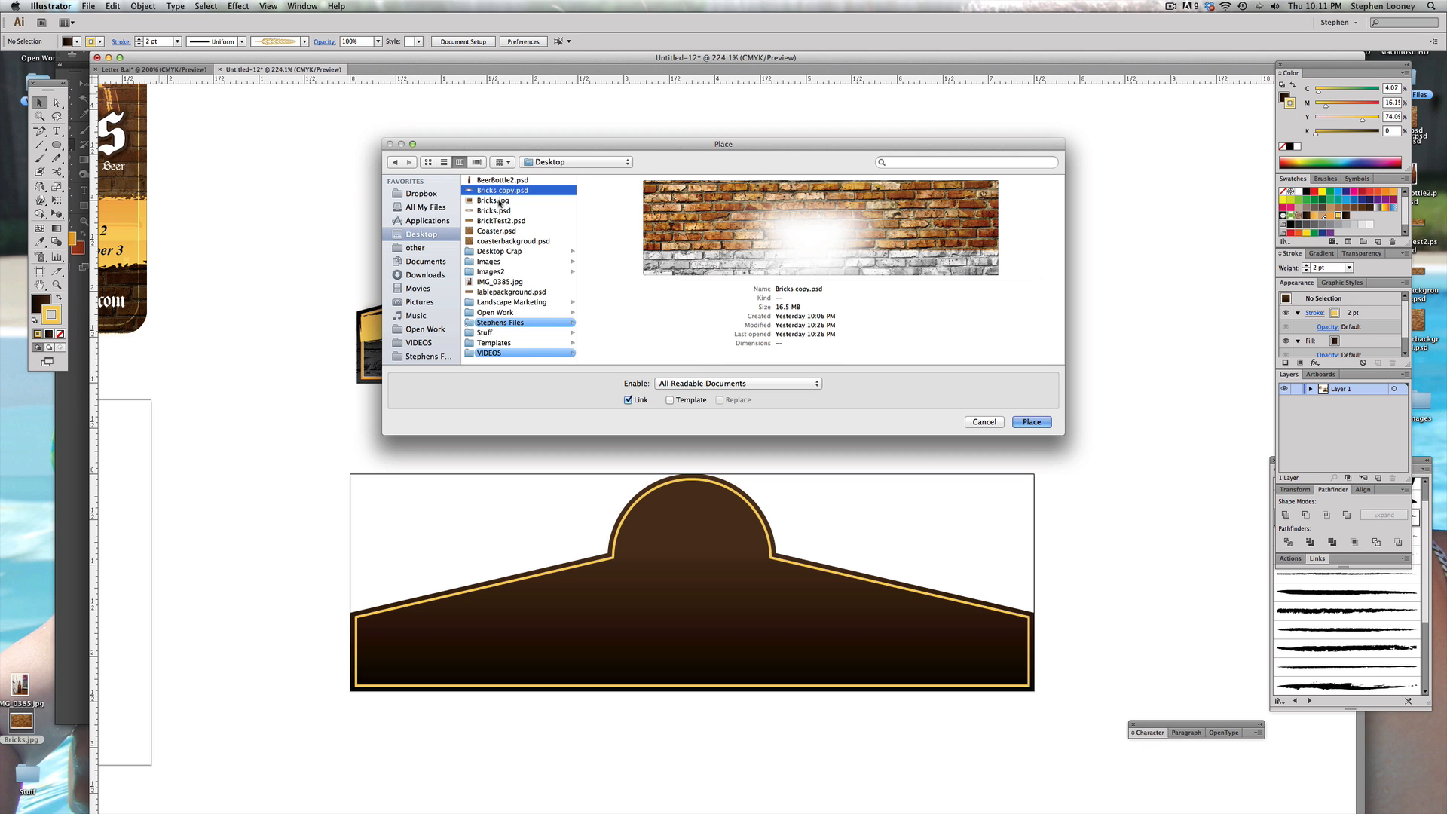
key("Down")
key("Down")
key("Down")
key("Down")
key("Down")
key("Down")
key("Down")
key("Down")
key("Down")
key("Down")
key("Down")
key("Up")
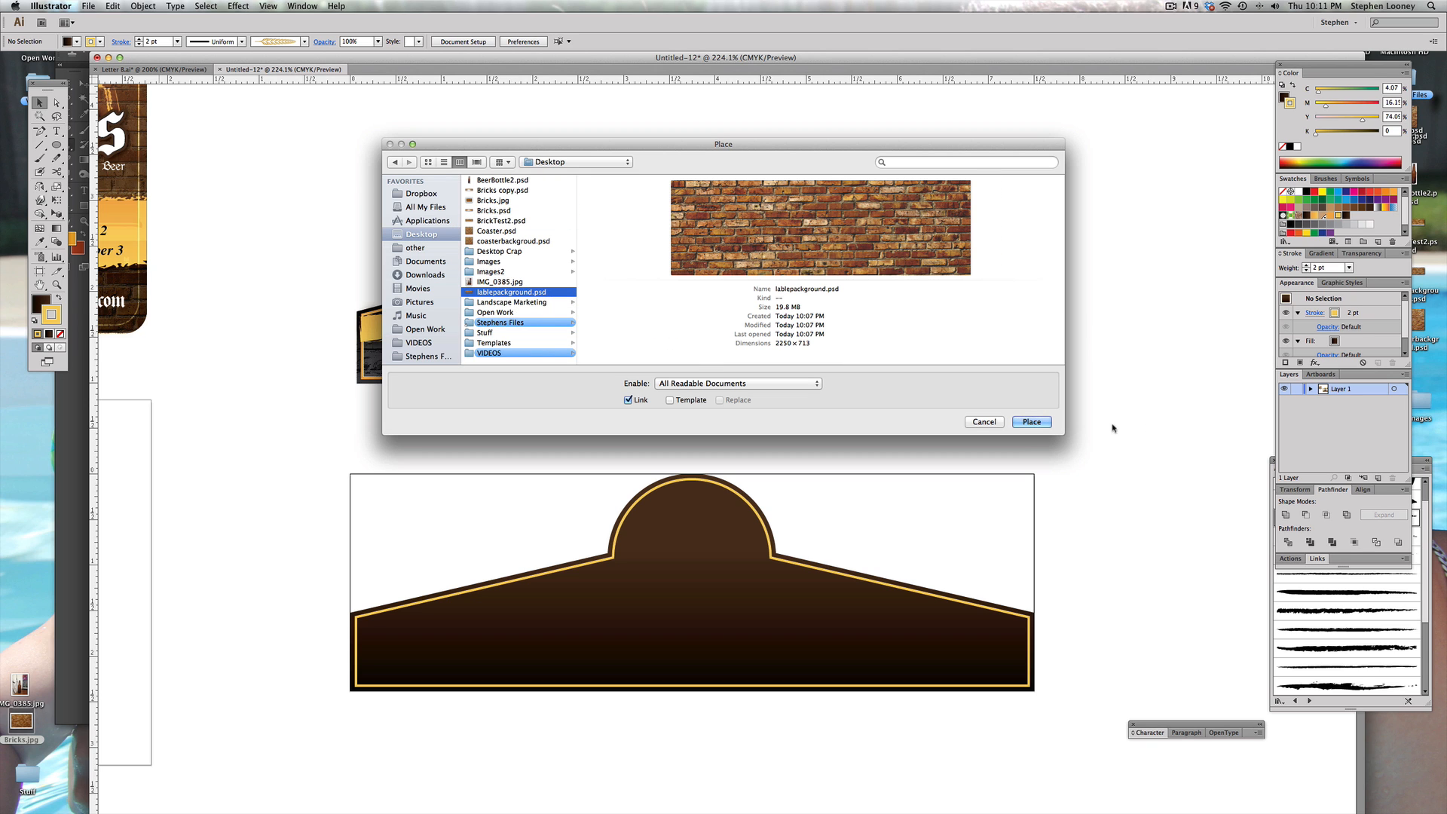
left_click(1031, 422)
left_click_drag(713, 451, 670, 612)
scroll(684, 666, "down", 5)
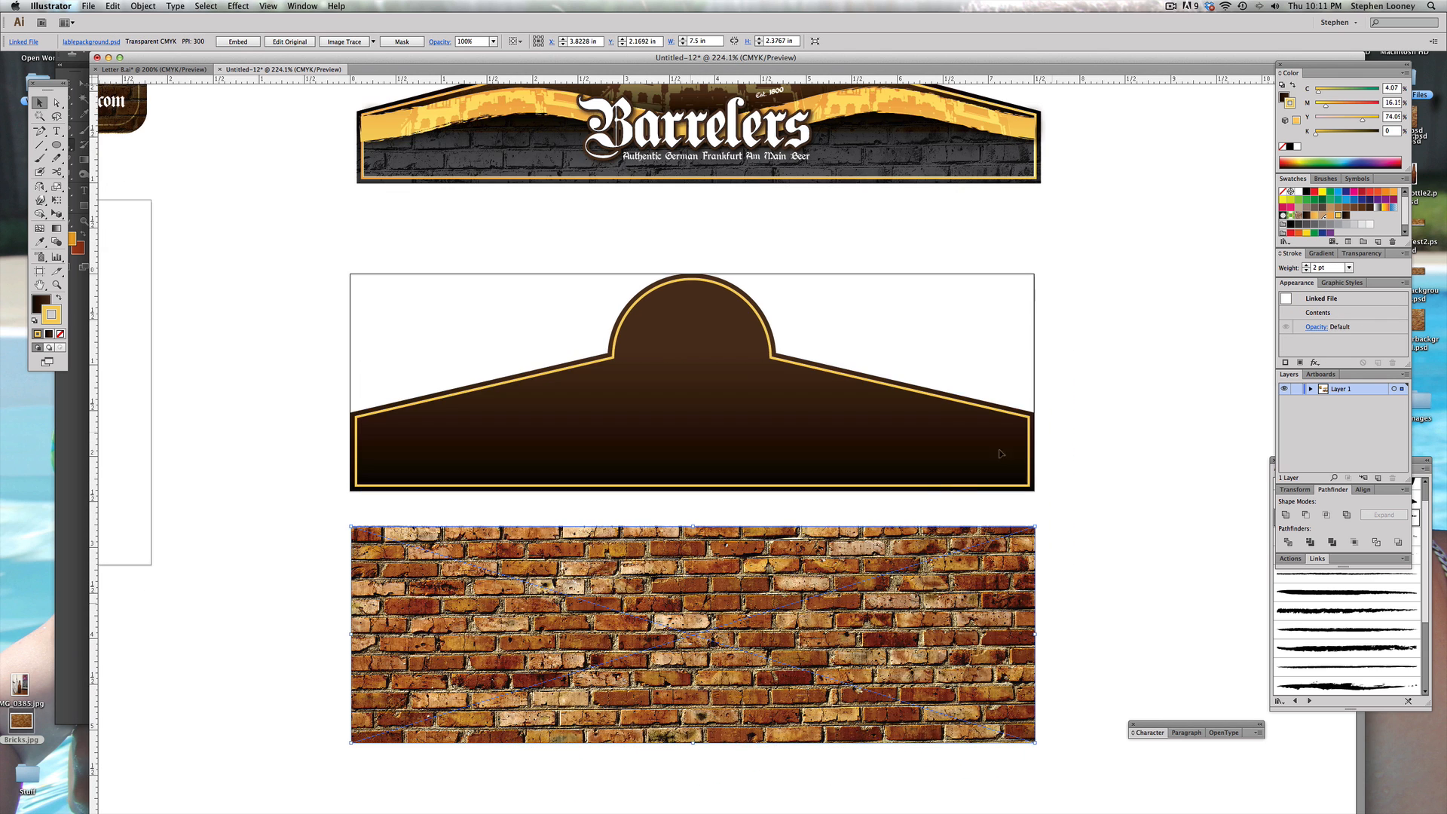
Step: Test moving the yellow-stroked inset copy aside, undo the move, and lock the inset copy
left_click(1092, 414)
left_click(701, 408)
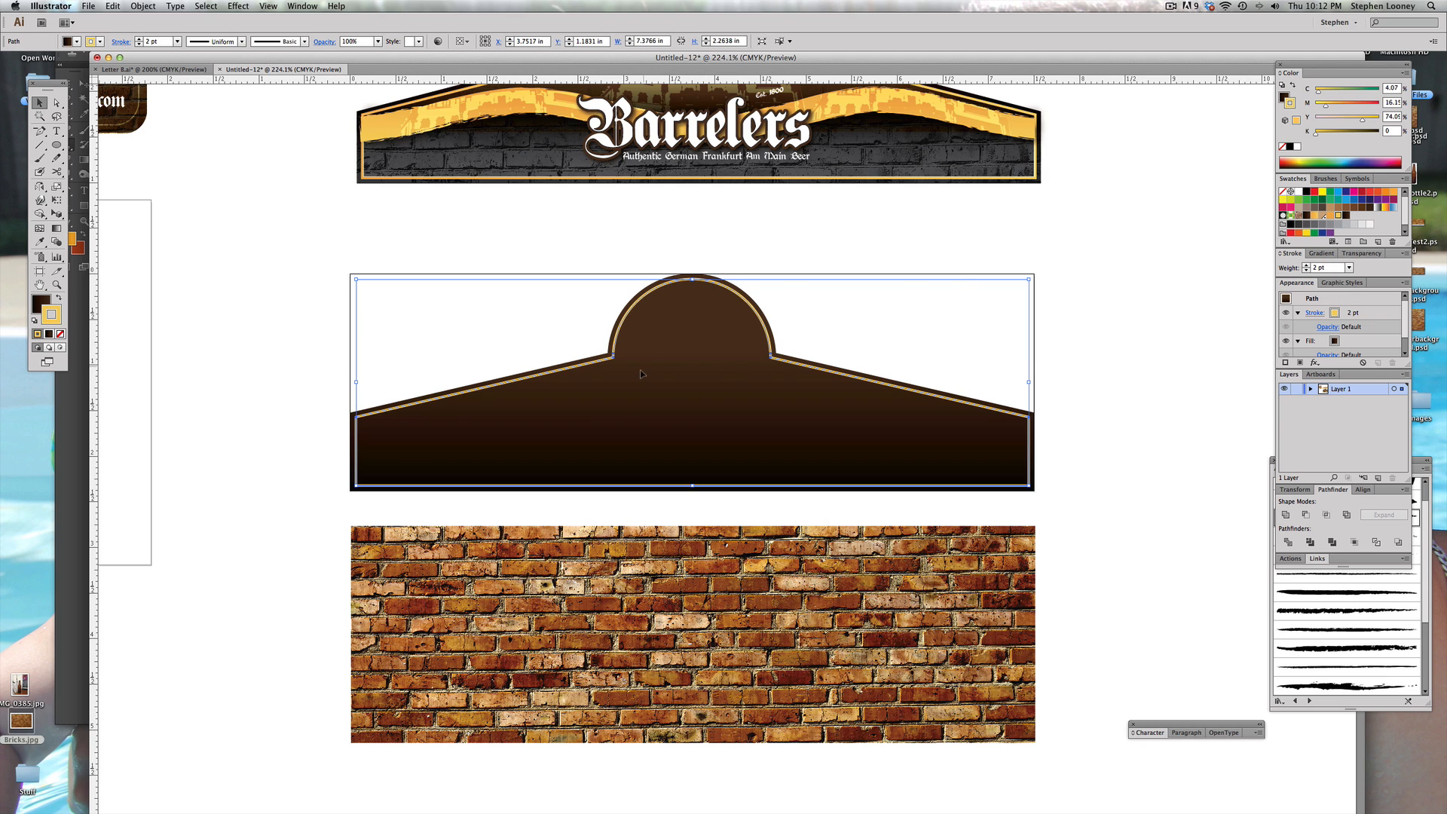
left_click_drag(640, 370, 876, 385)
key("super+z")
key("super+2")
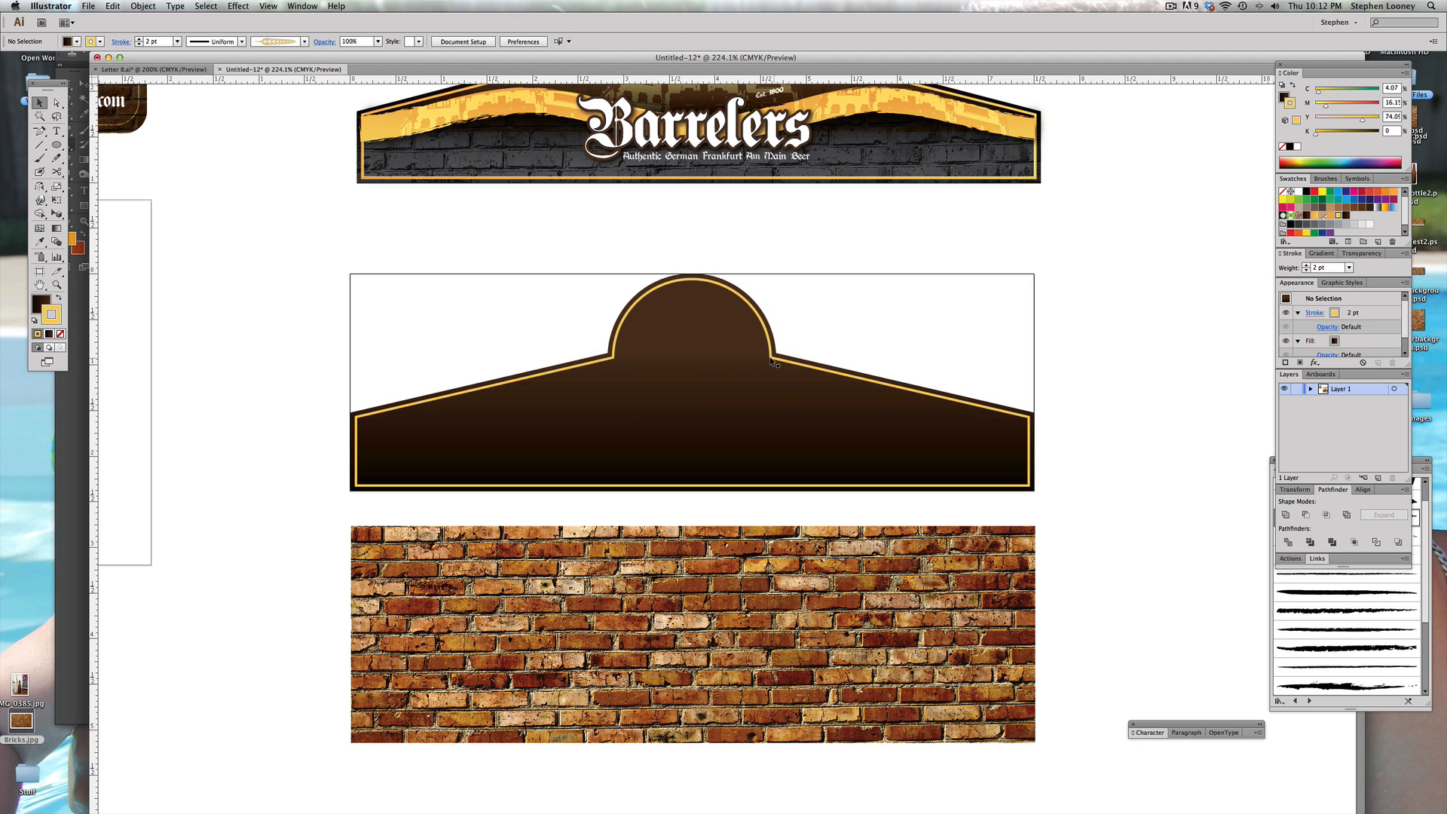
Step: Duplicate the outer brown label shape straight down onto the brick image, matching the image's upper edge
left_click(732, 324)
left_click_drag(731, 323, 791, 272)
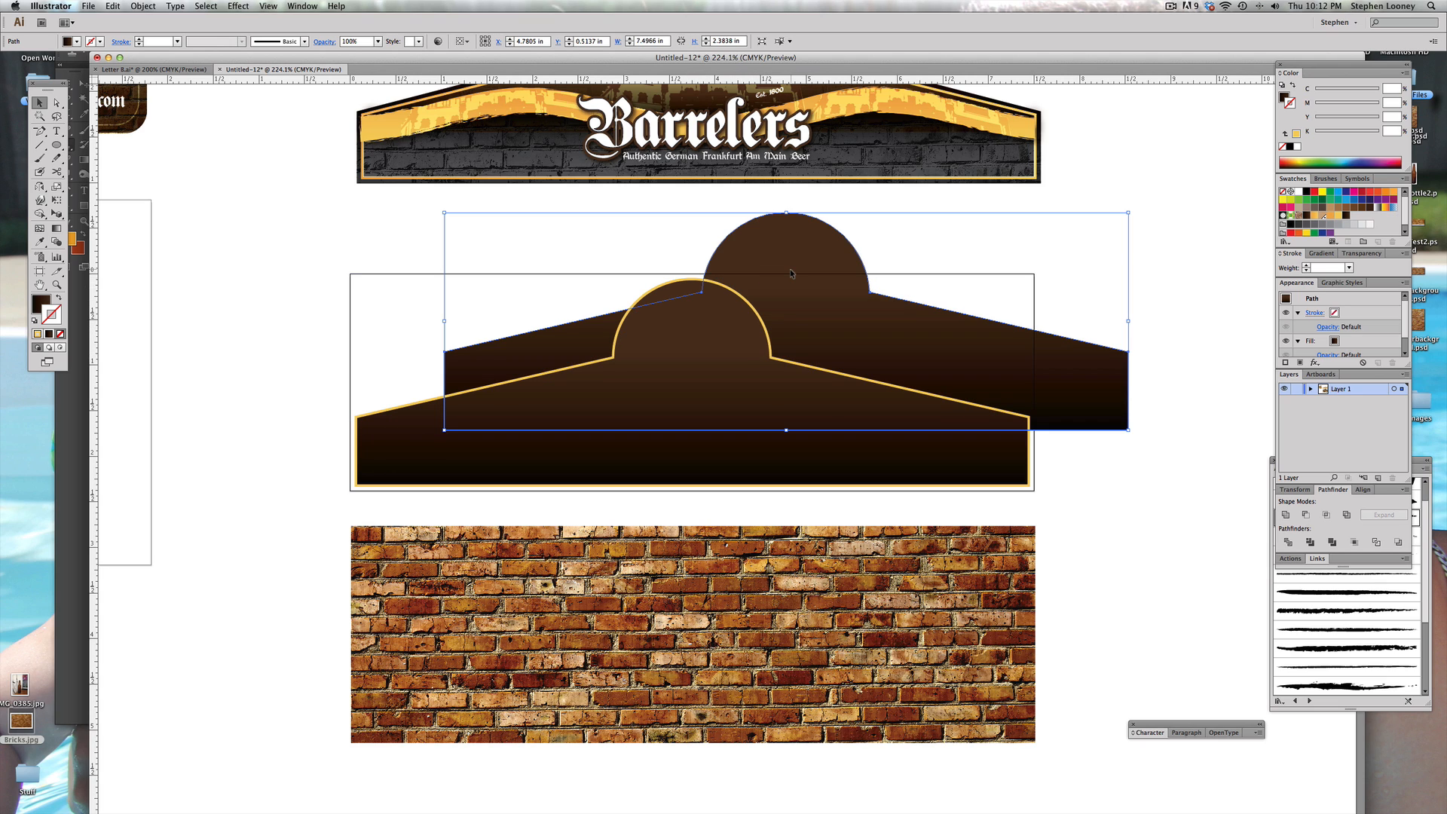
key("super+z")
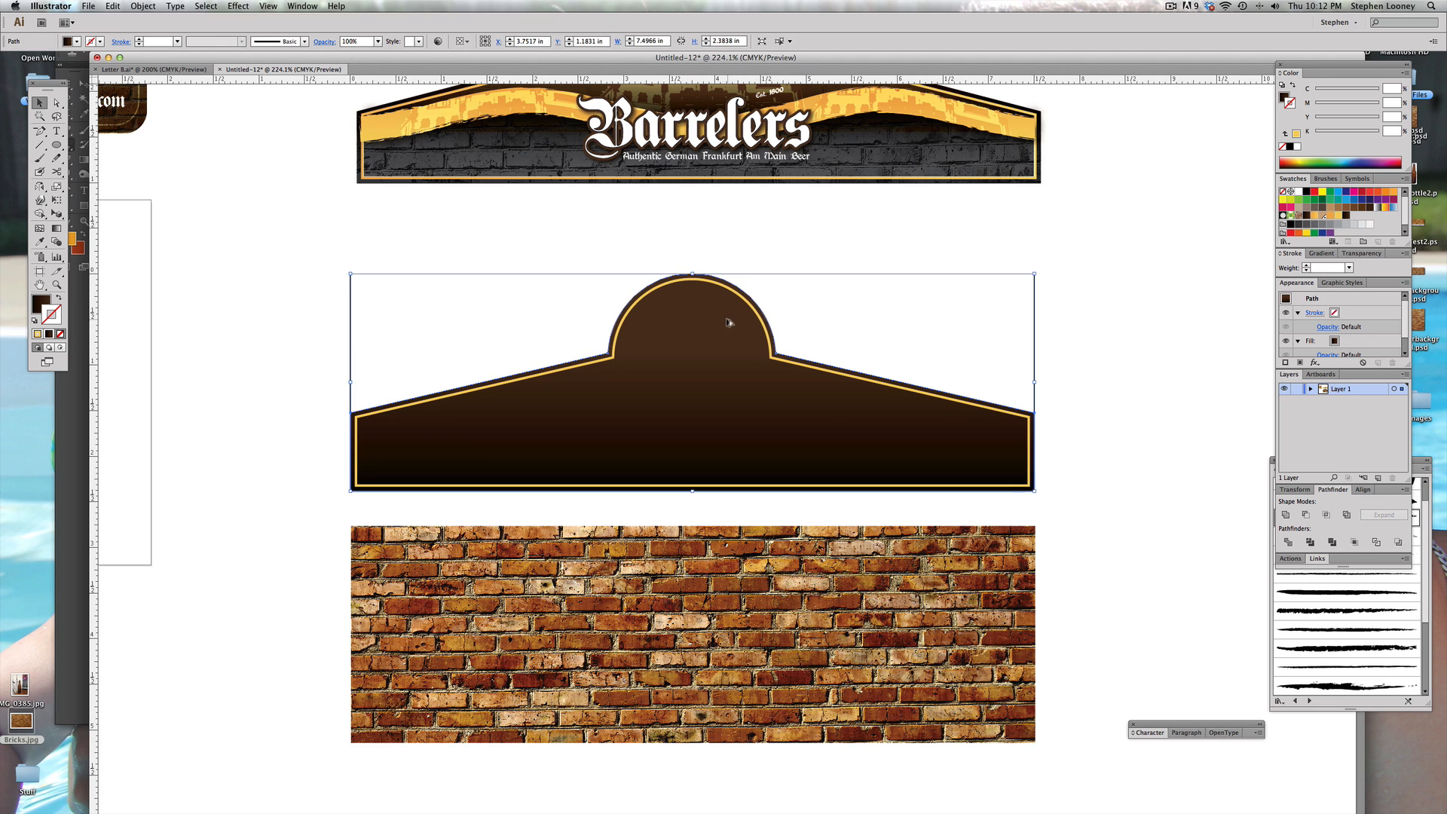
left_click_drag(728, 321, 693, 565)
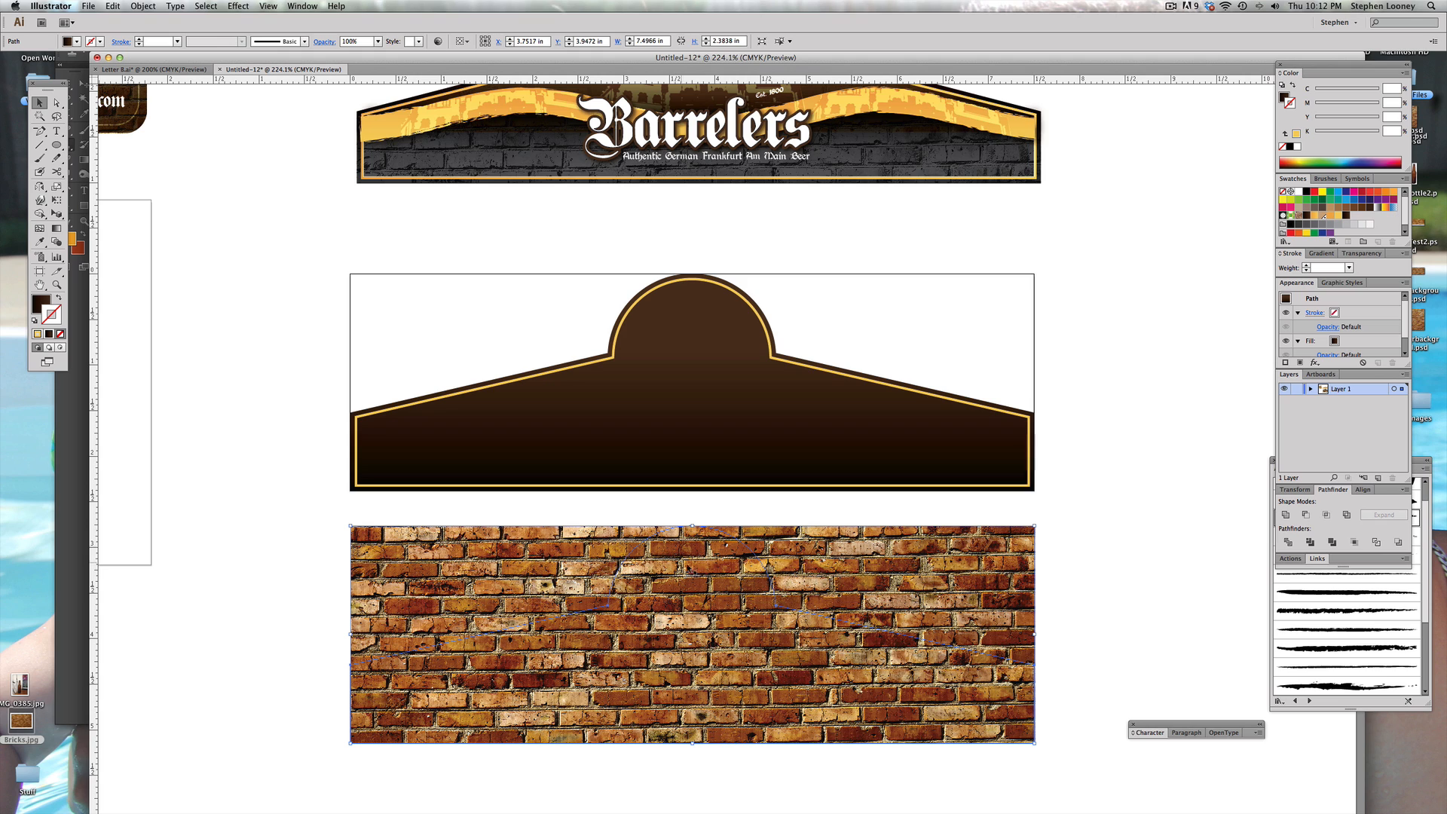
left_click(1117, 570)
key("super+z")
Step: Send the brick image to the back so it sits behind the duplicated label shape
left_click(995, 571)
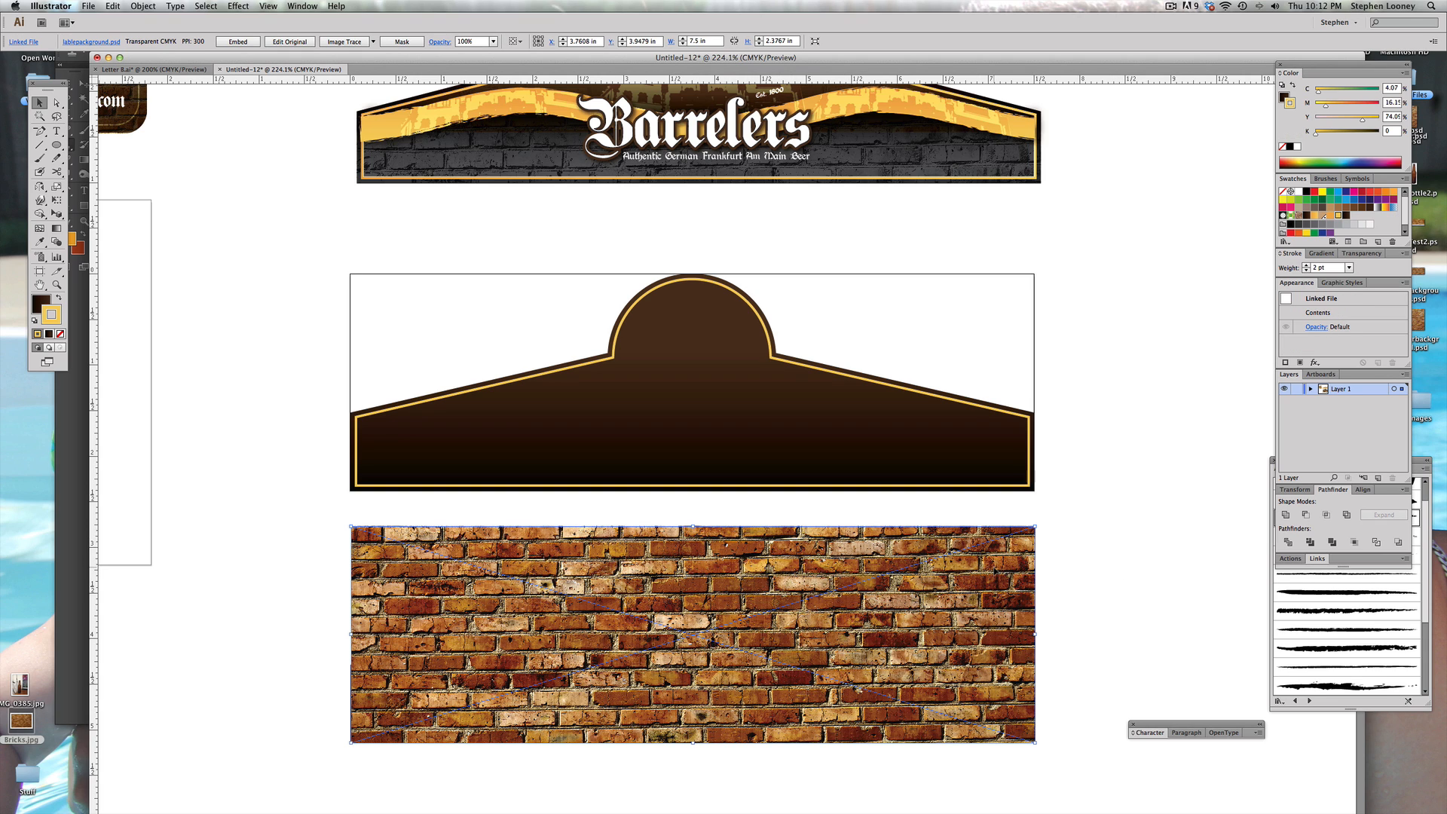
left_click(143, 6)
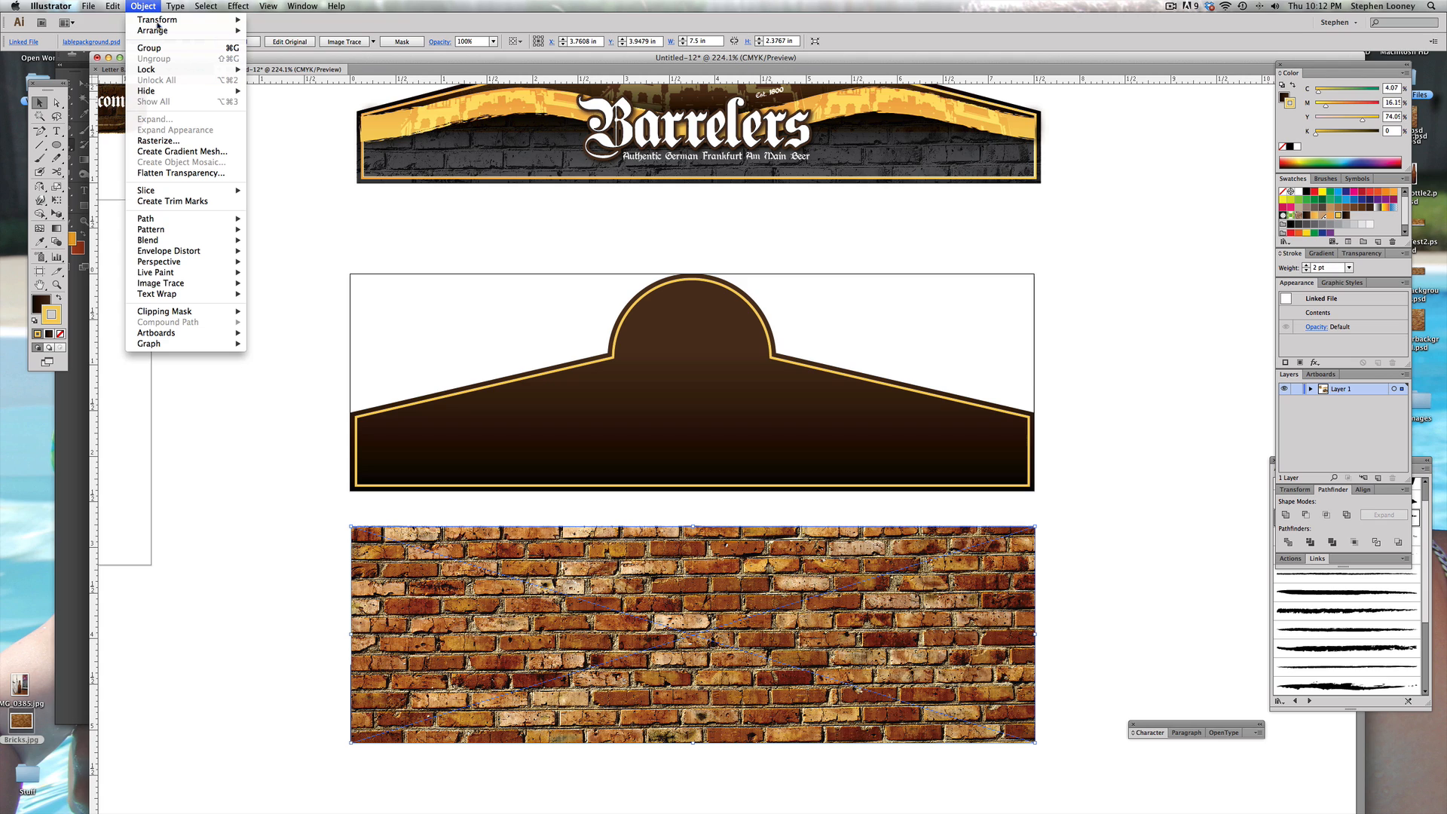
mouse_move(160, 32)
left_click(283, 63)
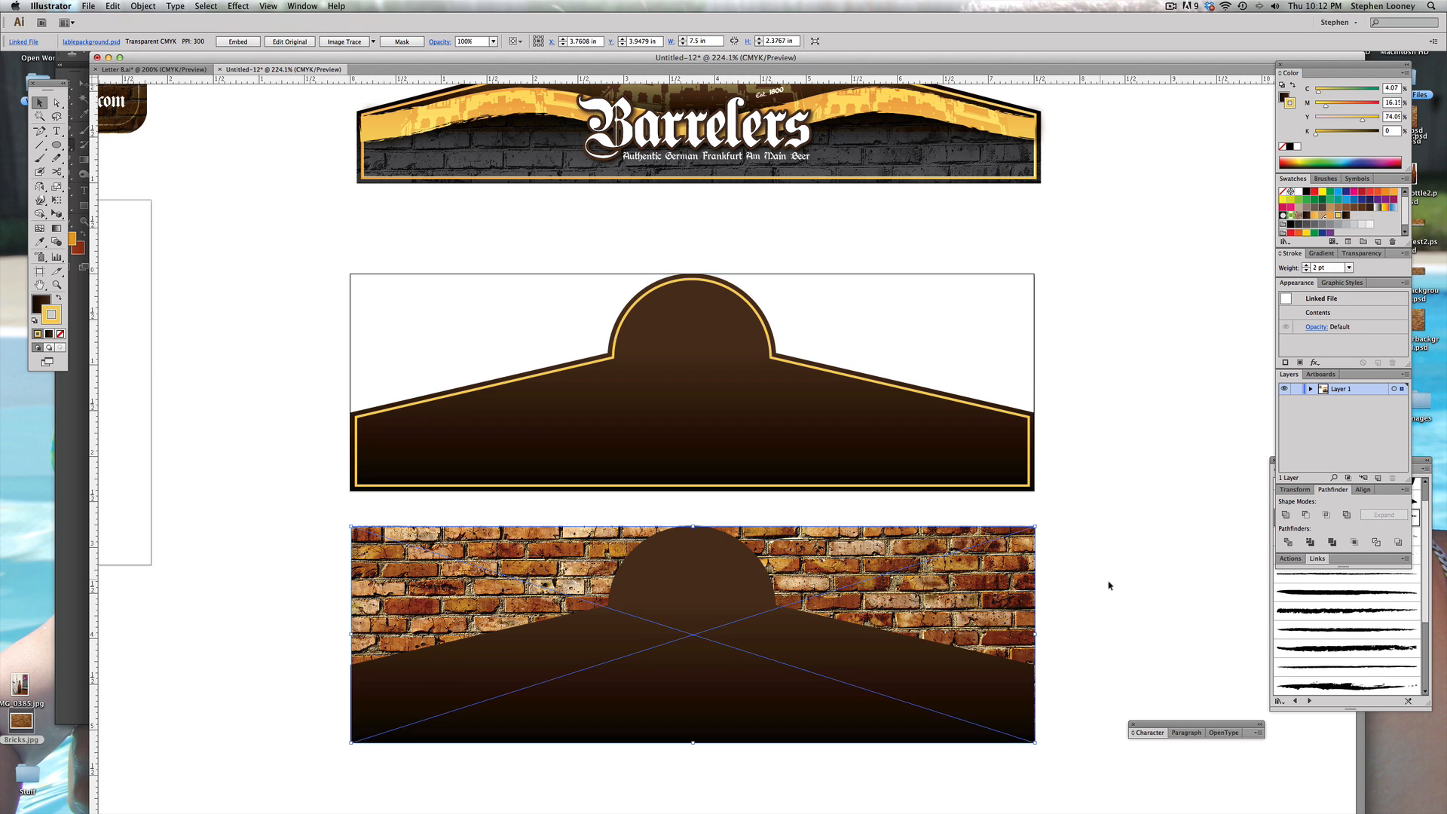
left_click(1099, 594)
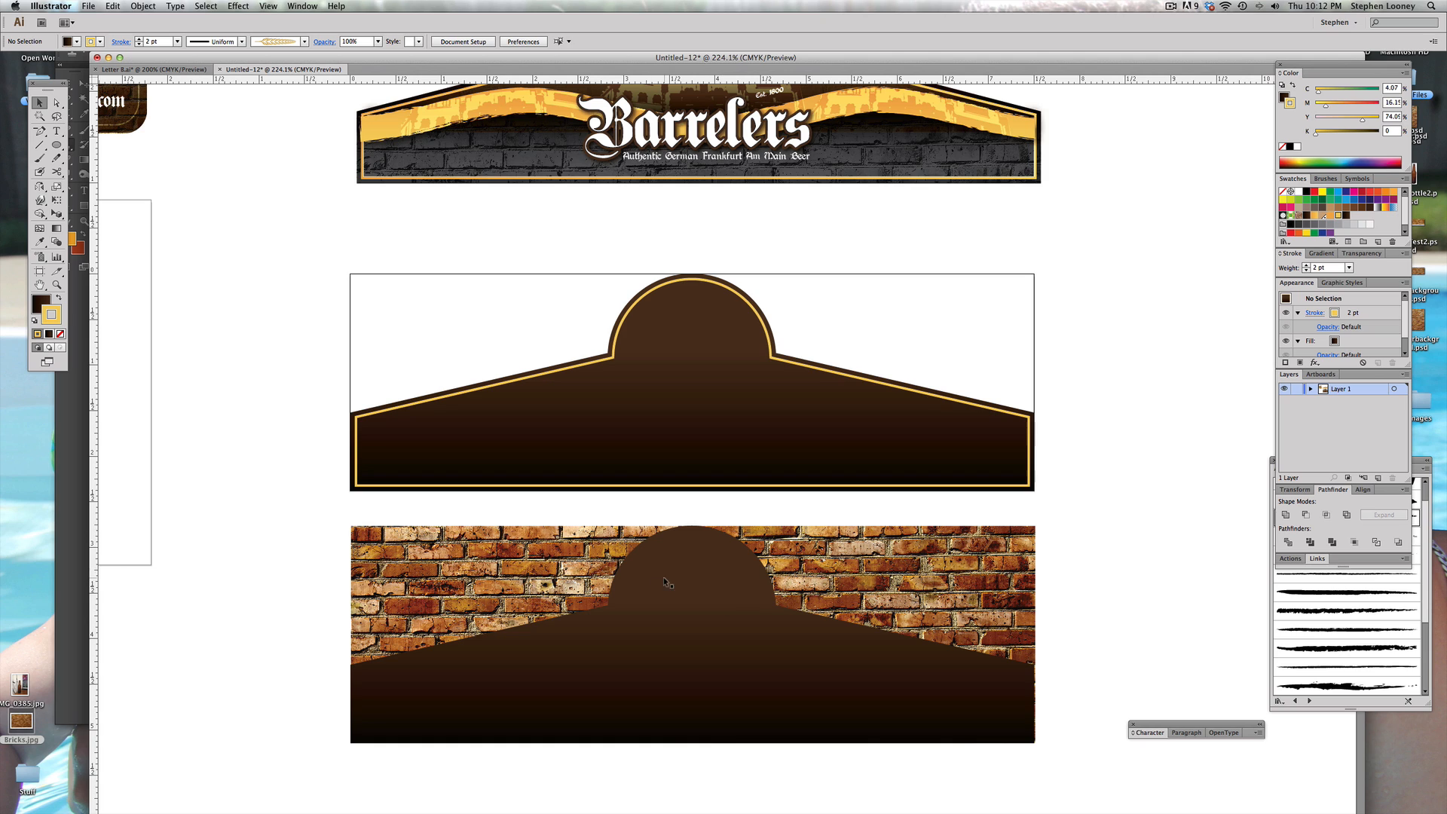
Step: Make a clipping mask from the duplicated label shape and the brick image beneath it
left_click_drag(1093, 580, 951, 730)
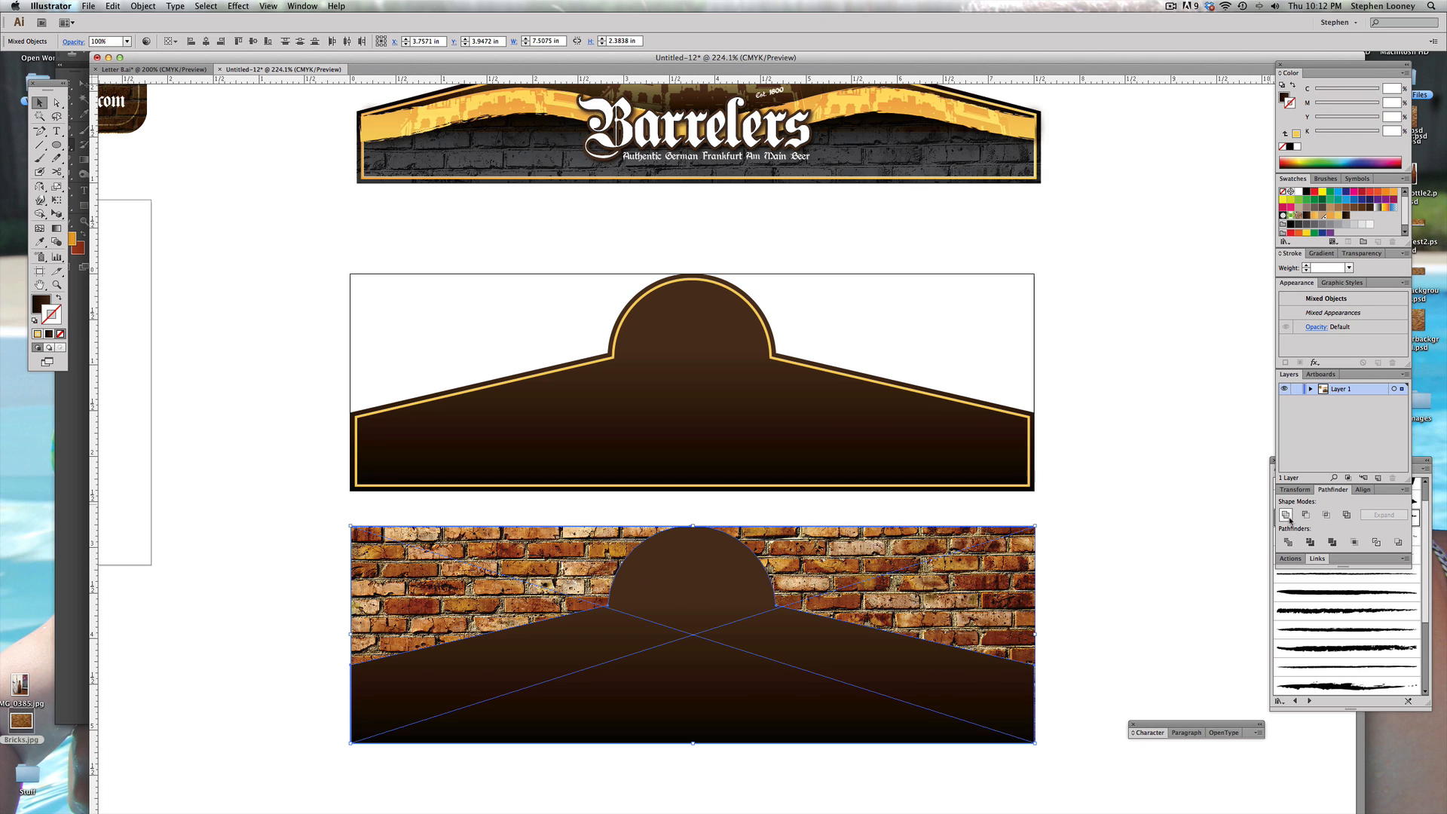
right_click(945, 637)
left_click(980, 706)
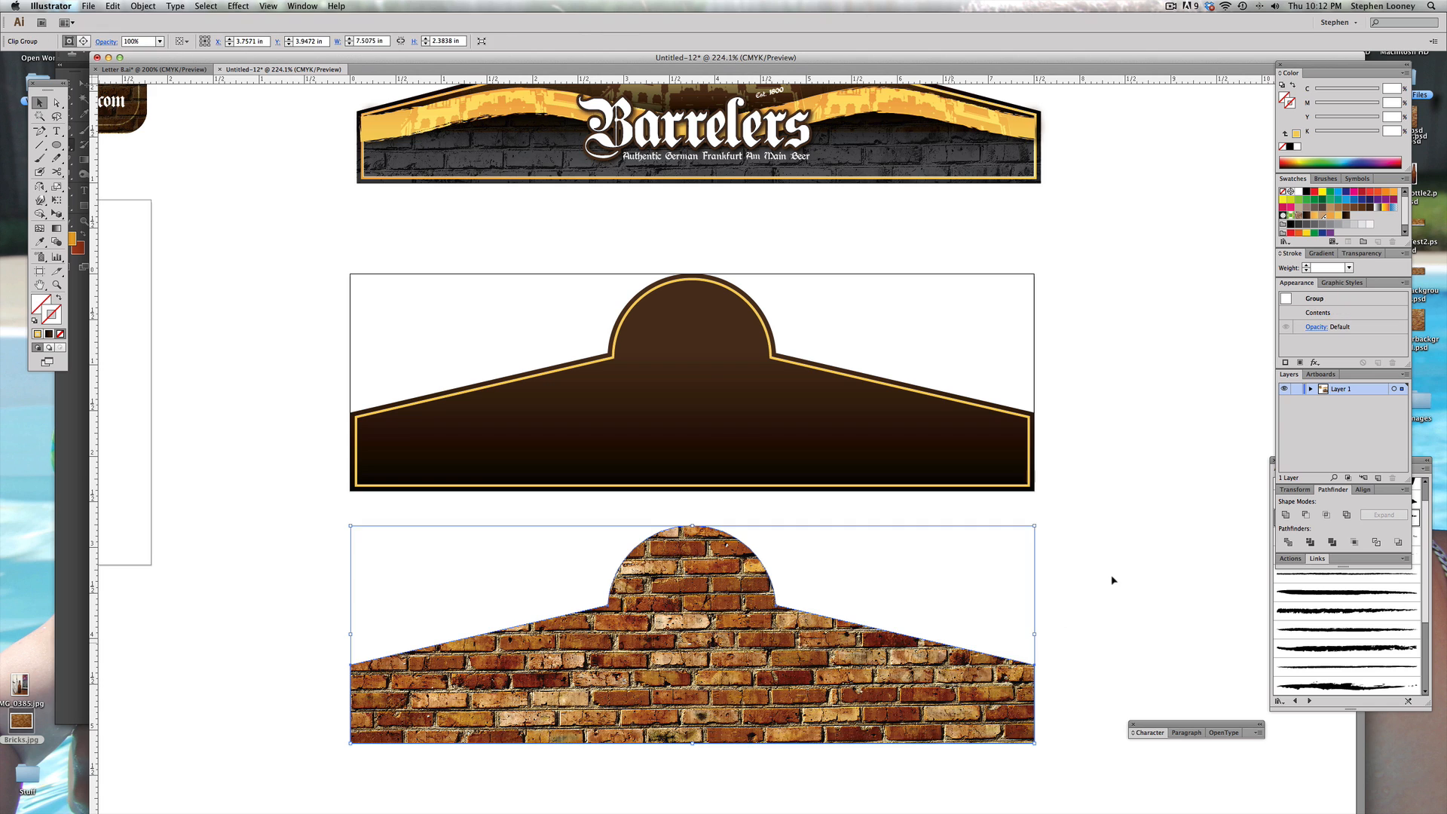
left_click(1120, 571)
Step: Move the clipped brick group up onto the label, aligning it with the outer shape
left_click(687, 636)
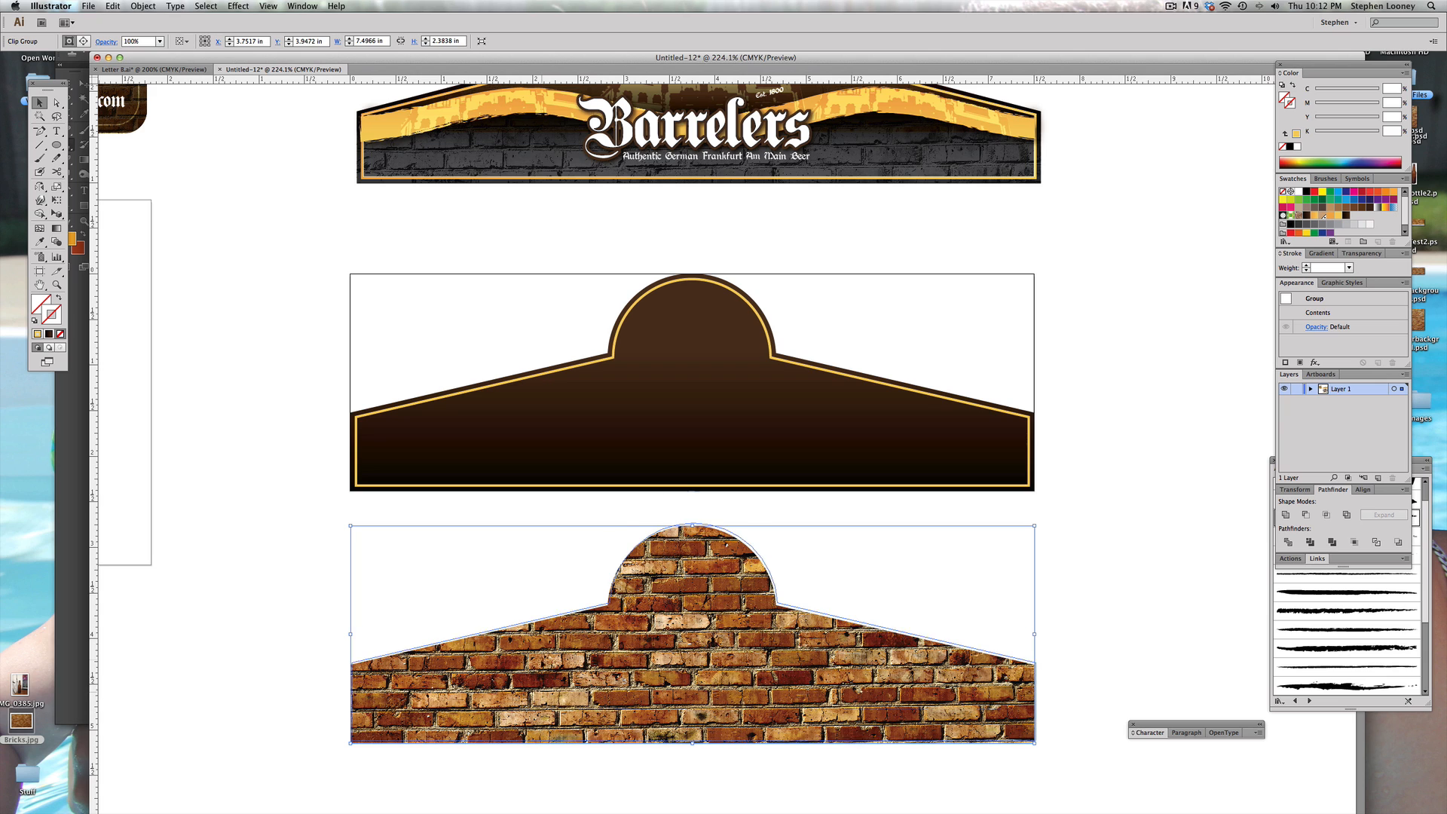
left_click_drag(528, 440, 528, 443)
left_click(513, 542)
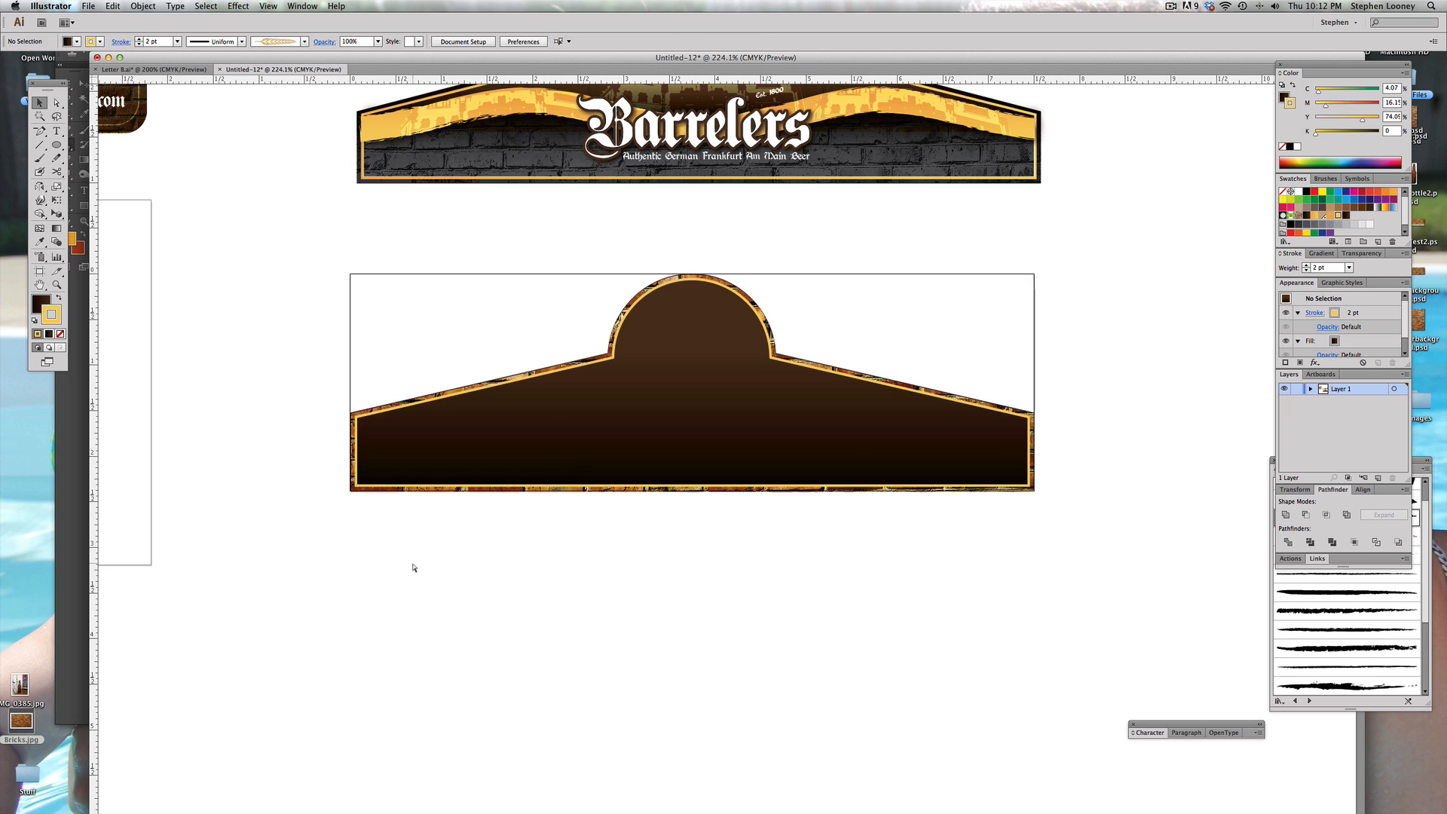
Step: Send the clipped brick group to the back, behind both brown label shapes, and deselect it
left_click(405, 475)
left_click(143, 6)
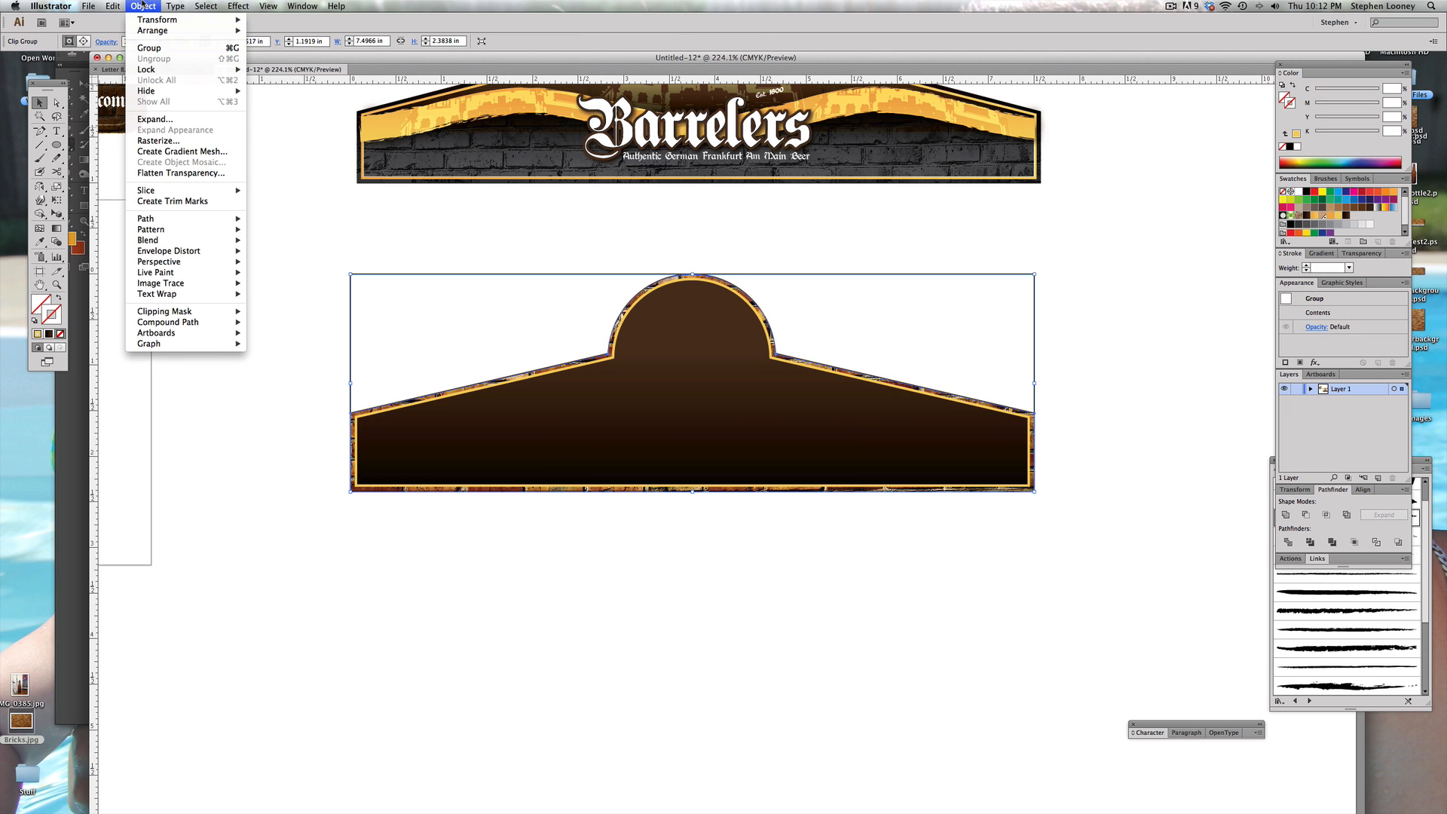
mouse_move(181, 30)
left_click(285, 62)
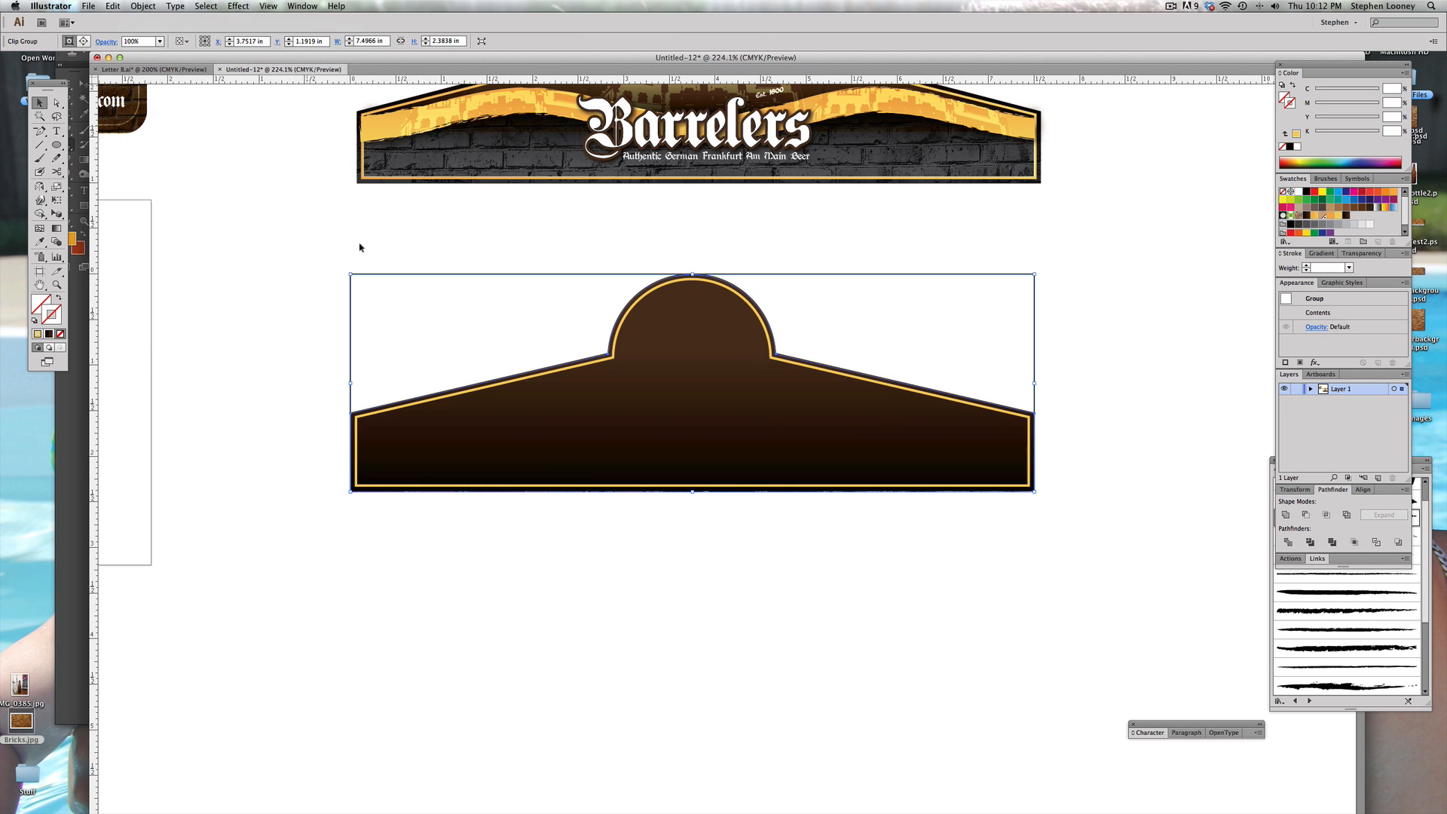
left_click(719, 246)
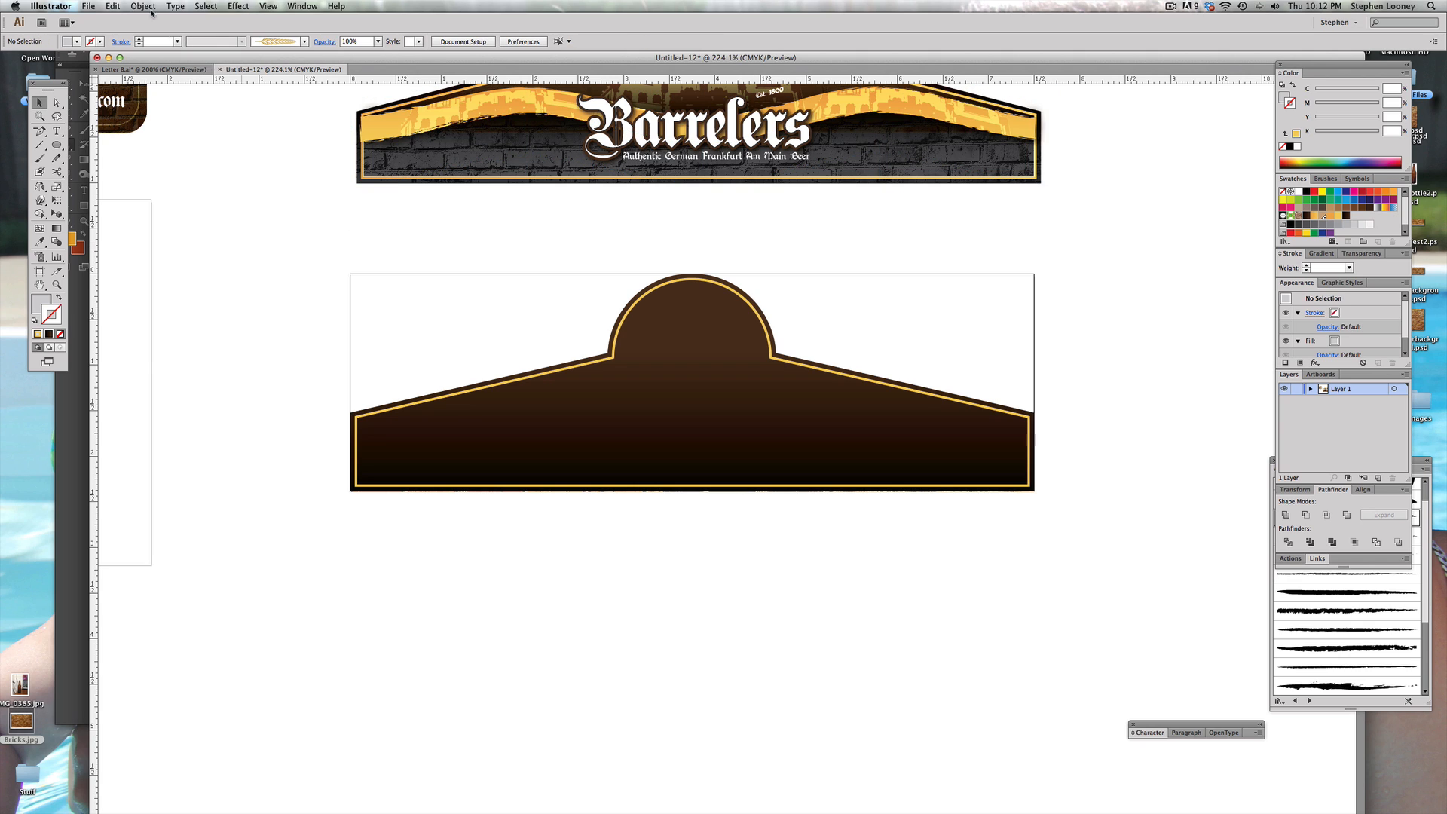
Step: Pull the inset copy, outer shape and brick group apart to check their stacking, and undo all three moves
left_click(147, 7)
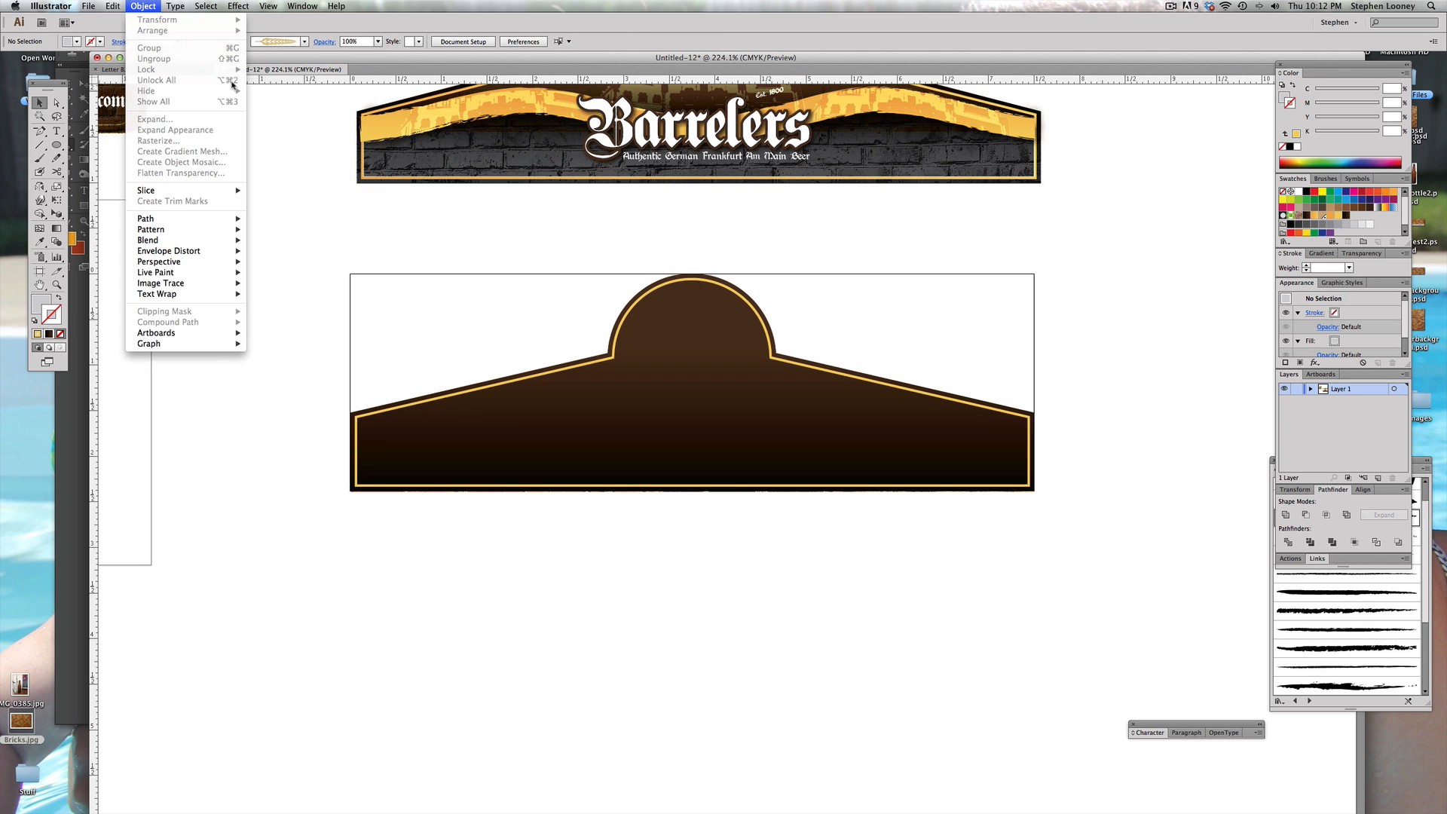
left_click(303, 253)
left_click_drag(865, 472, 1099, 529)
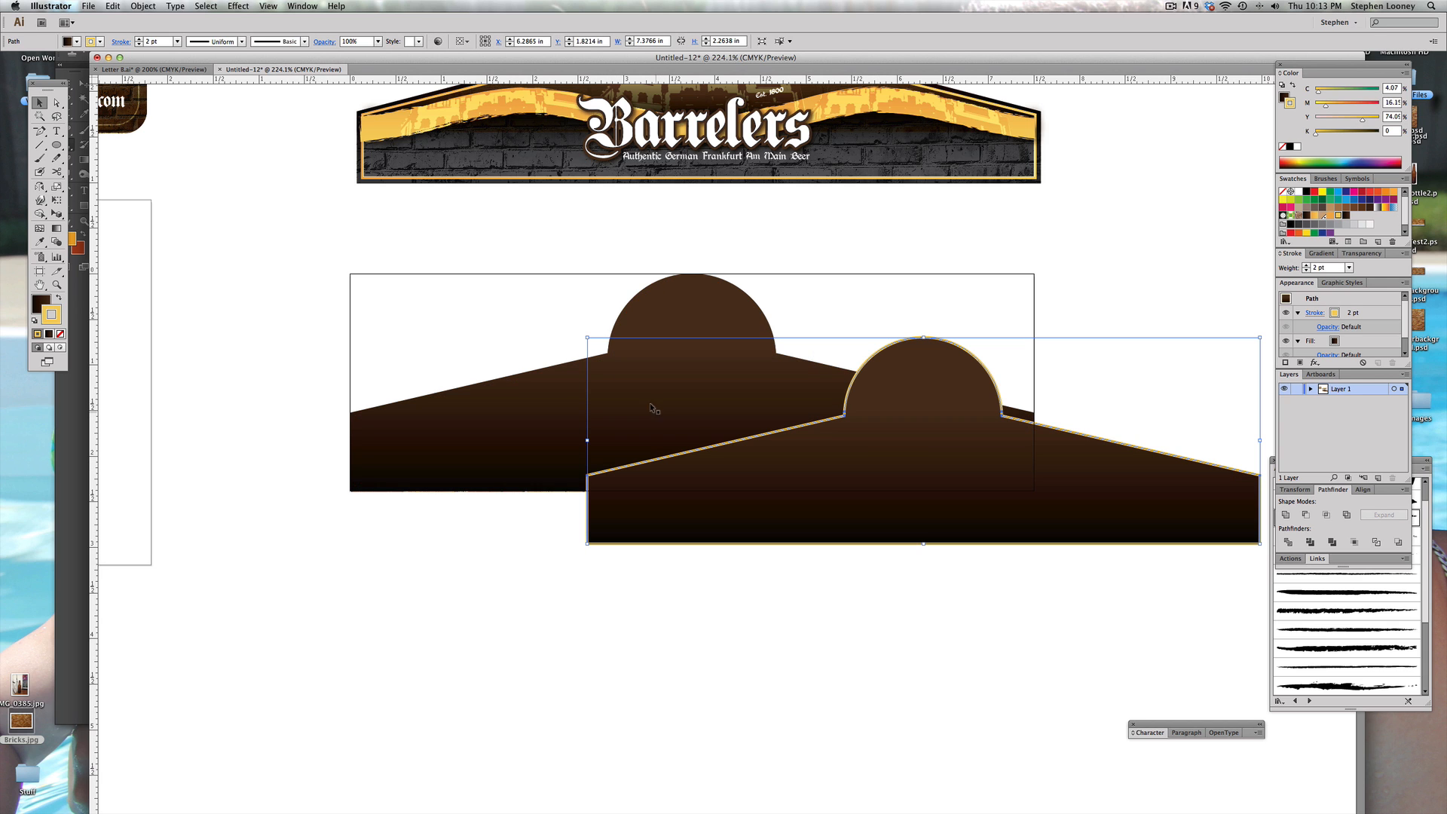
left_click_drag(650, 403, 745, 516)
left_click_drag(489, 522, 274, 368)
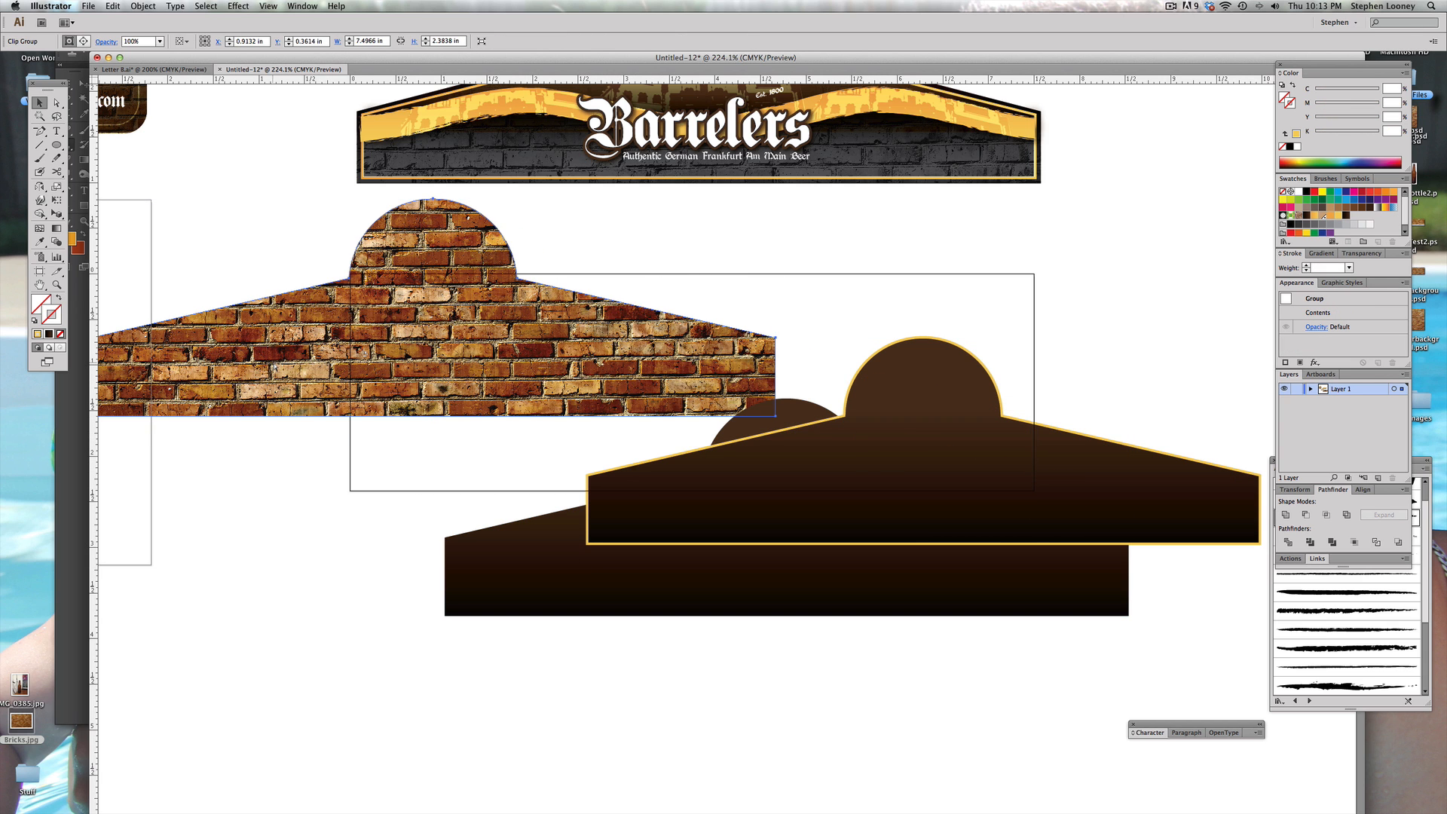
key("super+z")
key("super+z")
key("super+z")
left_click(585, 494)
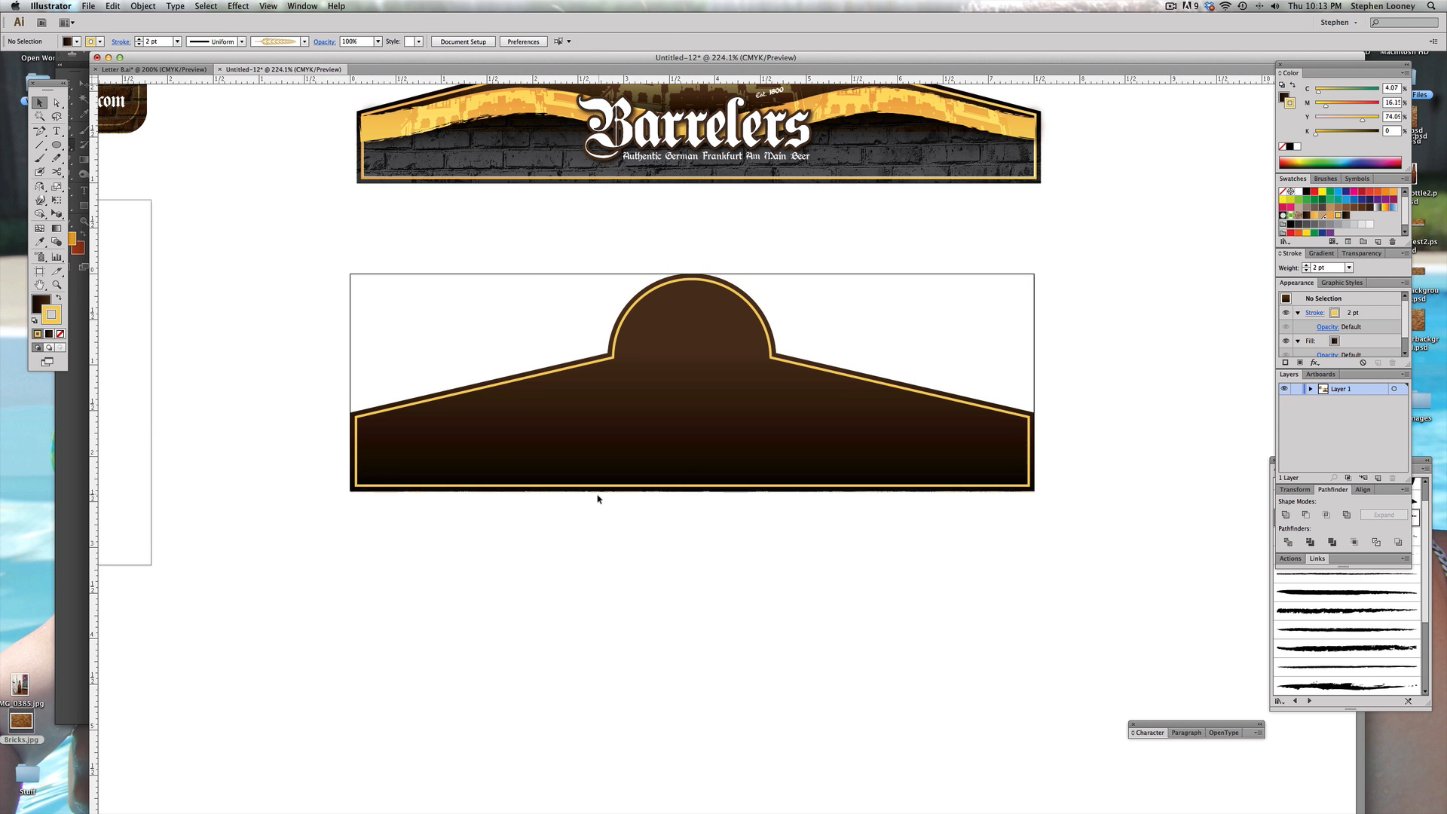
Step: Set the yellow-stroked inset copy's blending mode to Screen and lock the shape
left_click(672, 377)
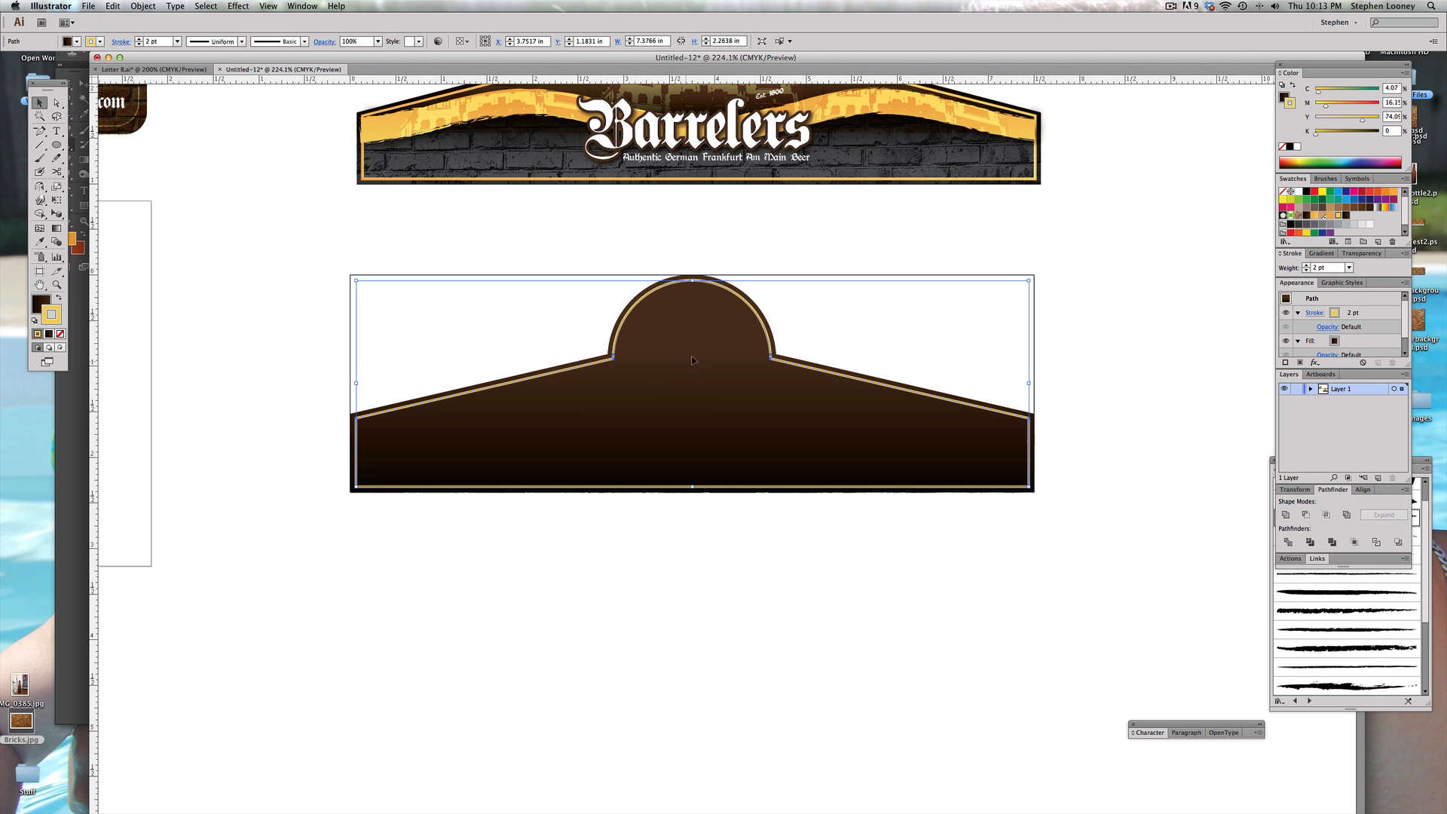
left_click(1361, 253)
left_click(1306, 268)
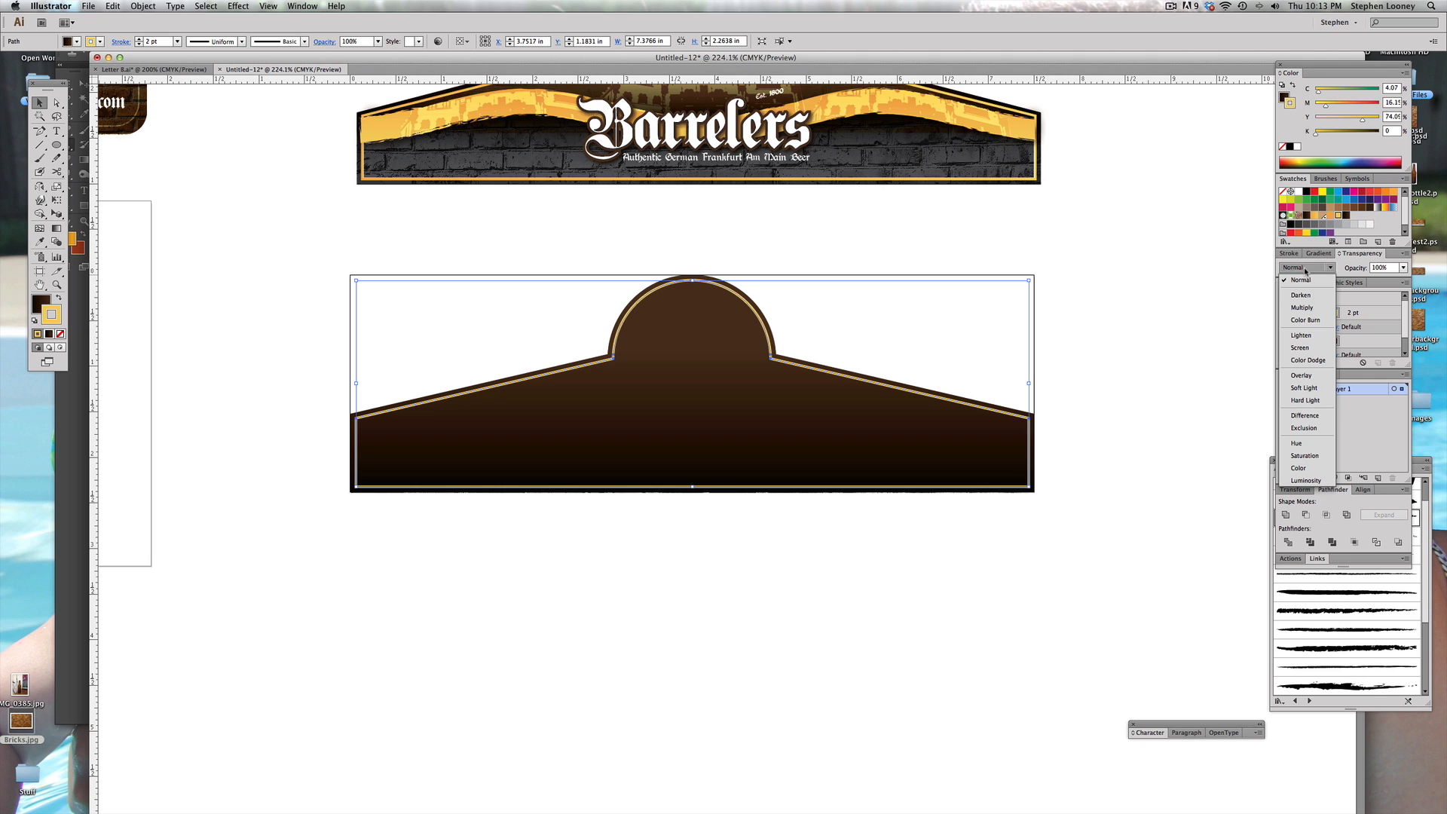
left_click(1305, 347)
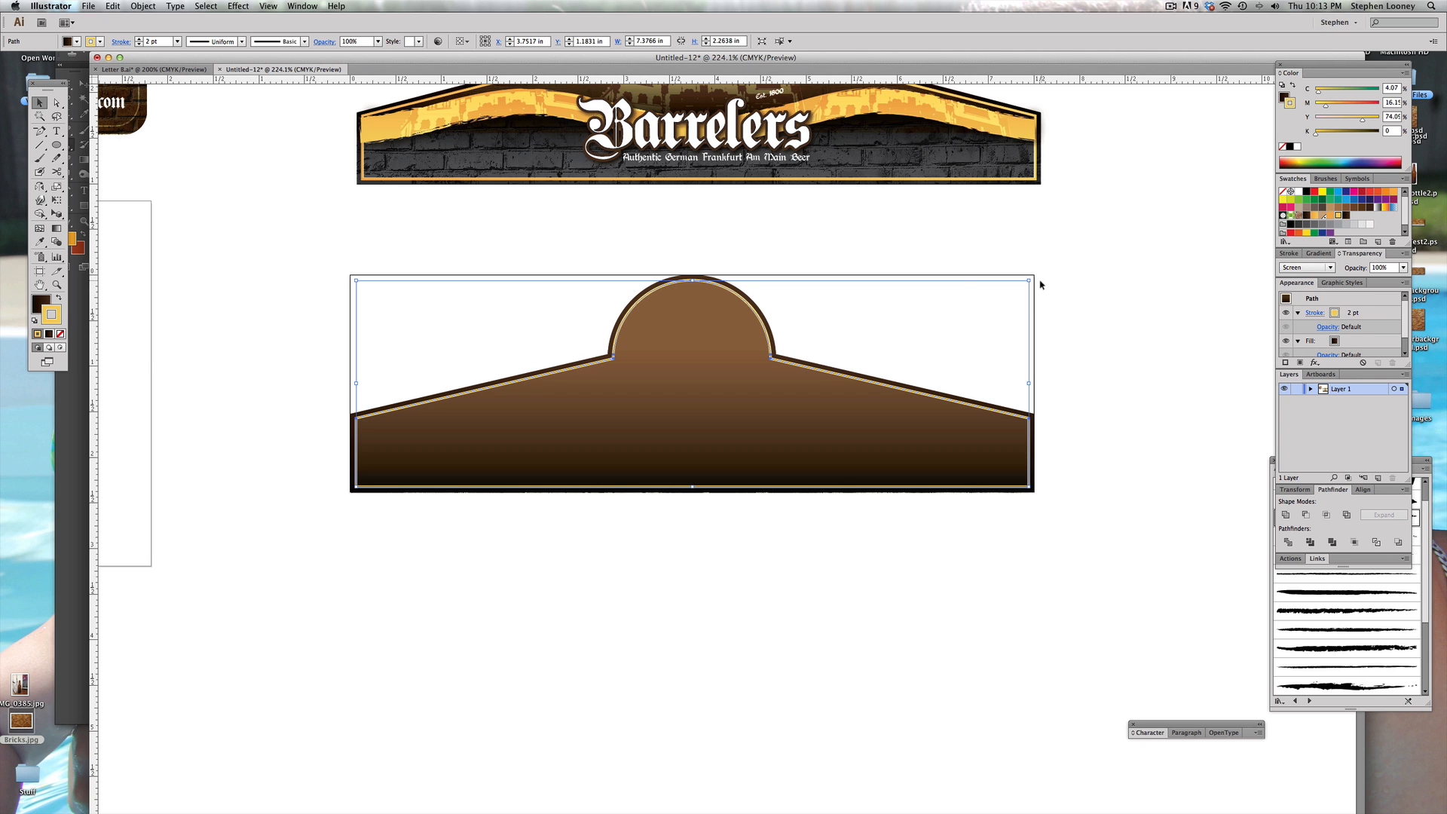
left_click(137, 6)
mouse_move(151, 73)
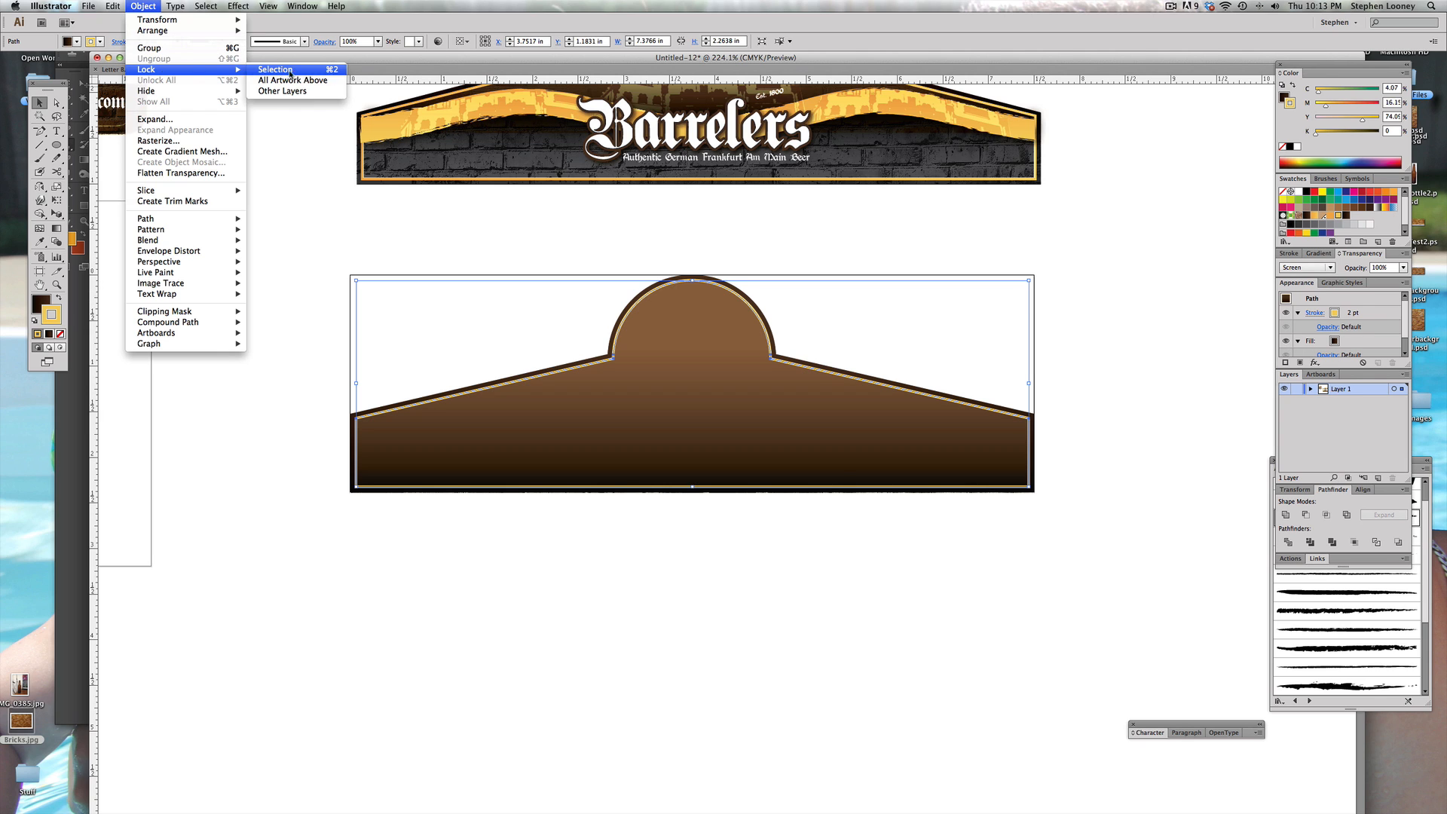
left_click(290, 70)
Step: Test moving the outer brown label shape, undo the move, and set its blending mode to Multiply
left_click(720, 351)
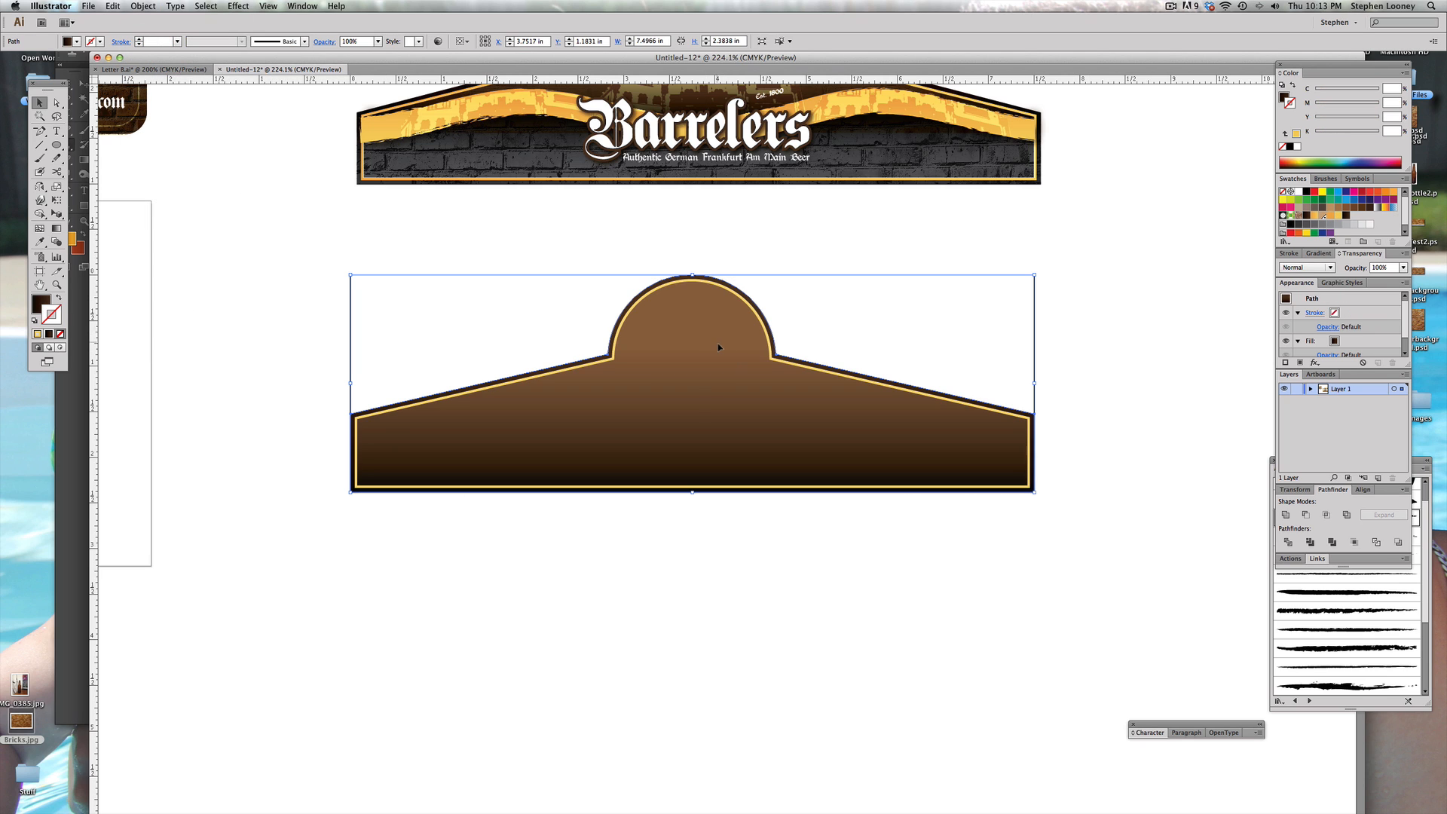
left_click_drag(704, 322, 626, 321)
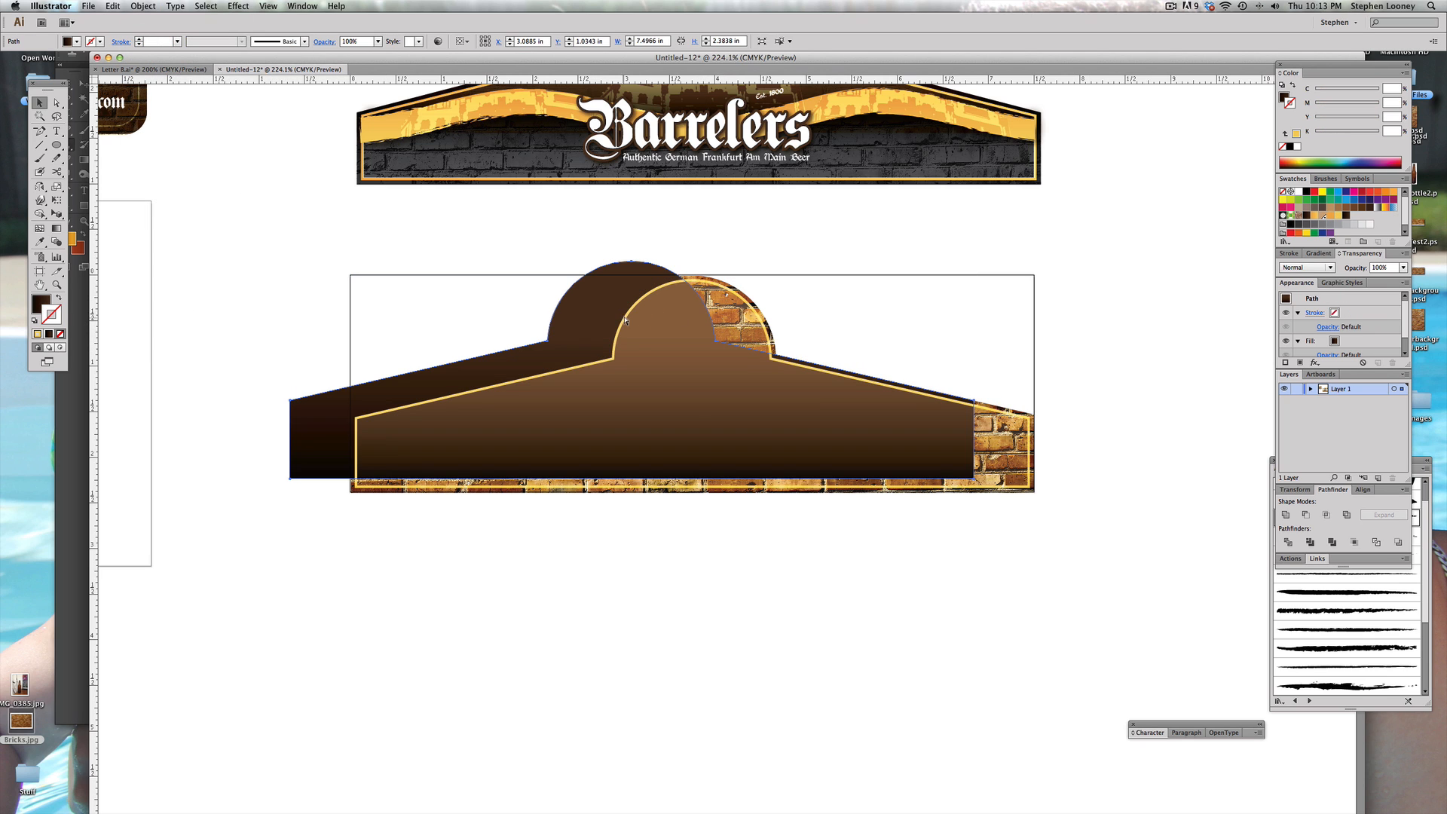
key("super+z")
left_click(1315, 269)
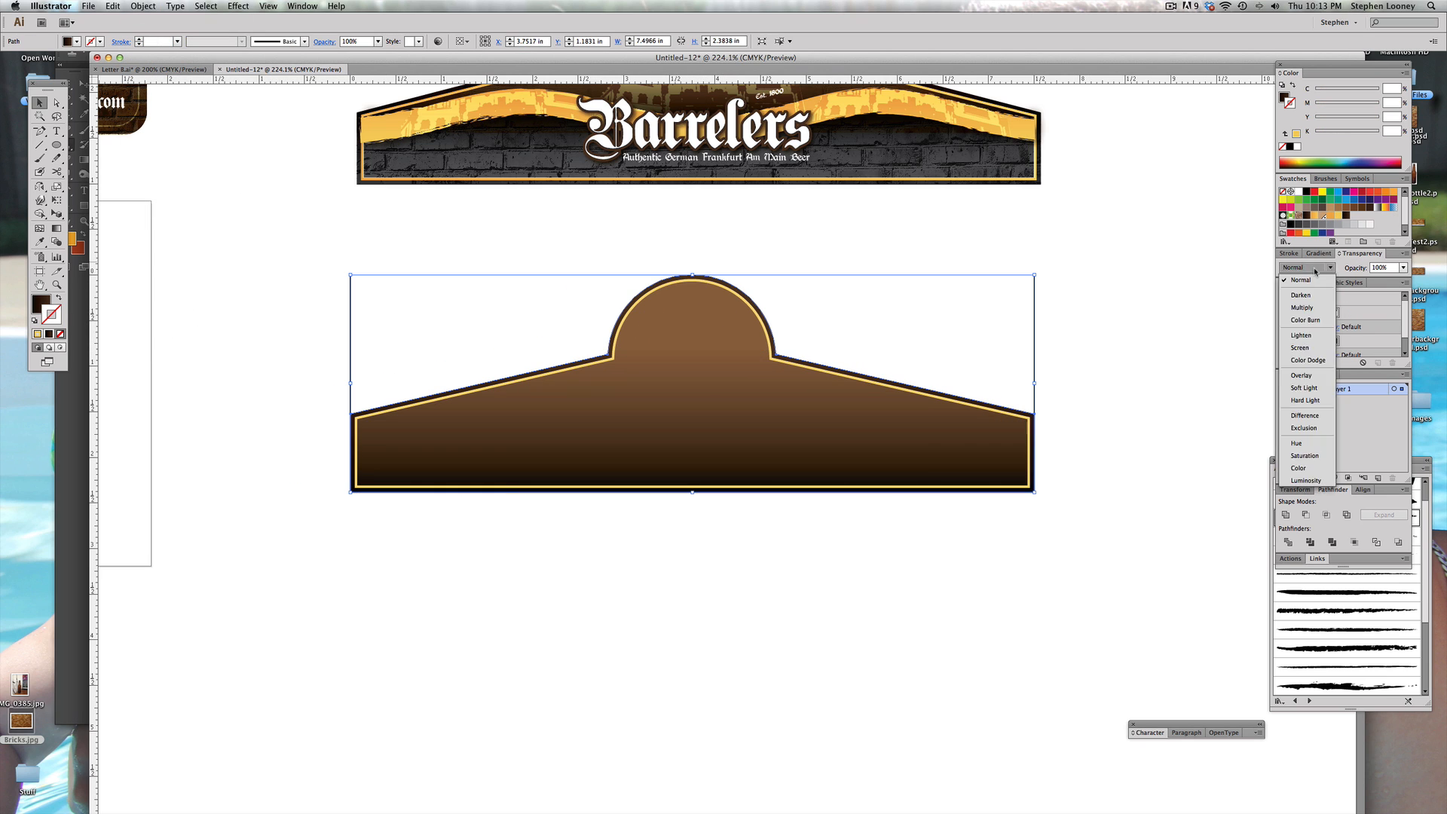
left_click(1302, 307)
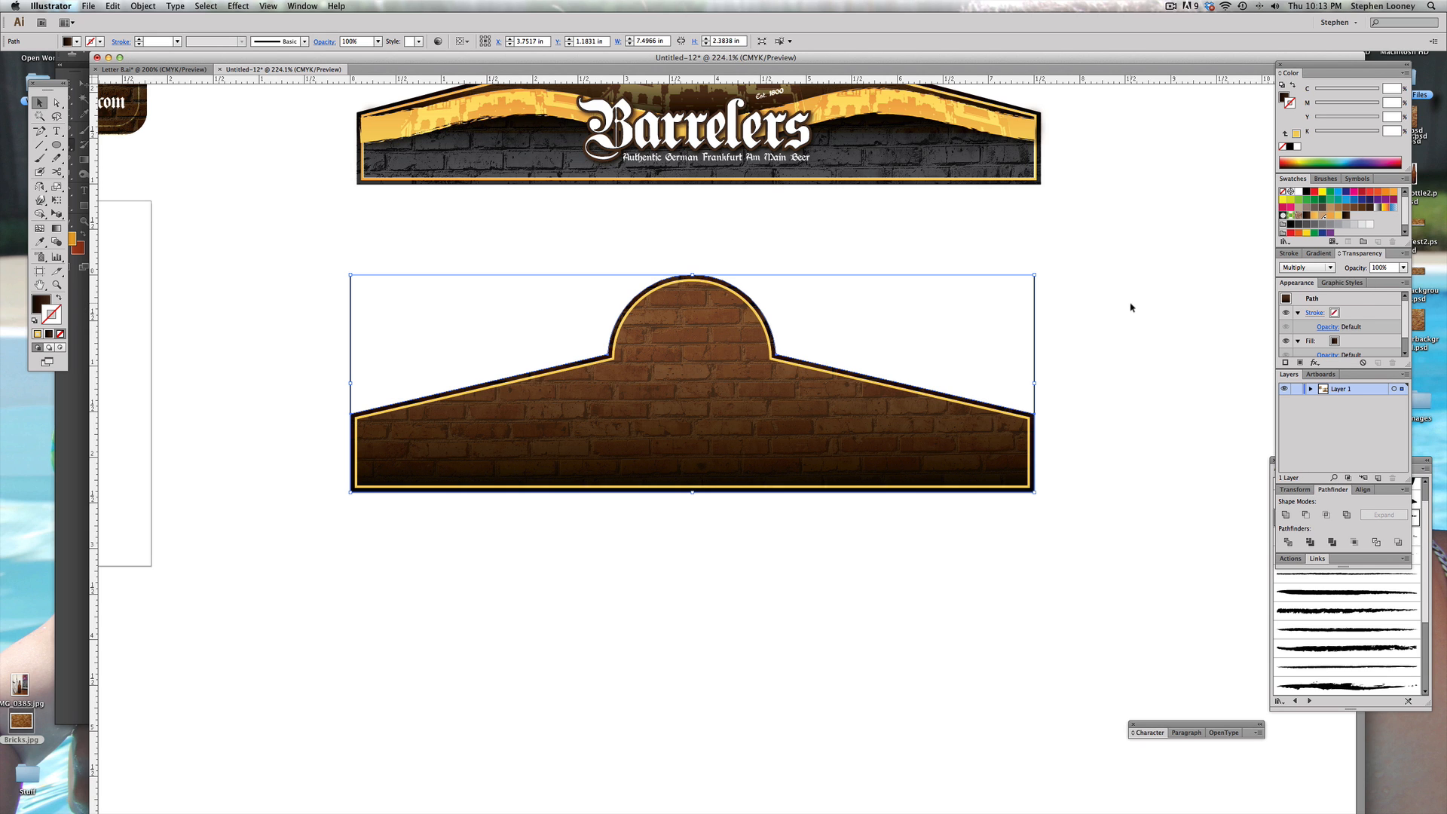
Step: Unlock all locked objects and leave the label artwork deselected
left_click(1108, 305)
scroll(1062, 260, "up", 3)
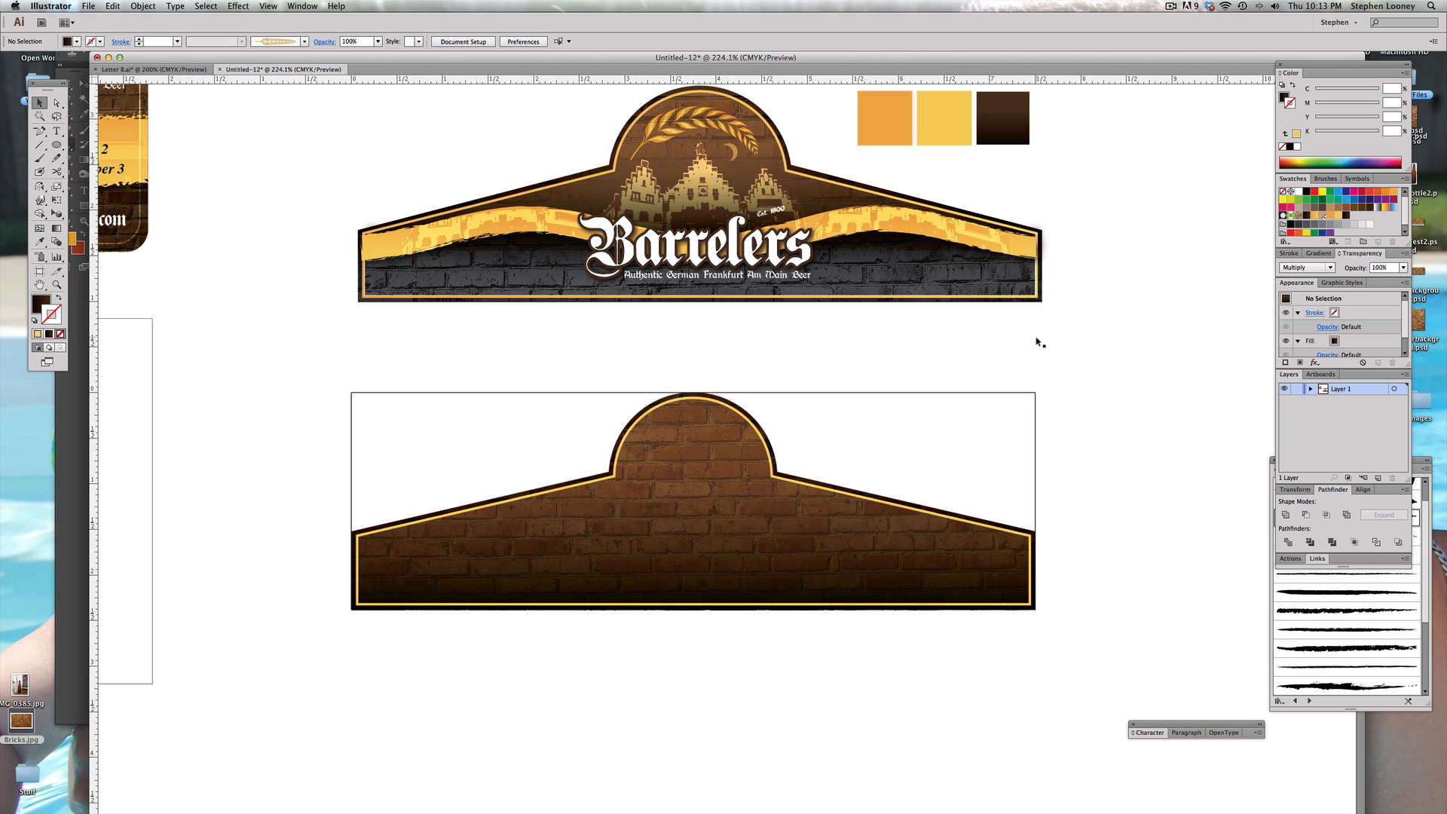
left_click(143, 6)
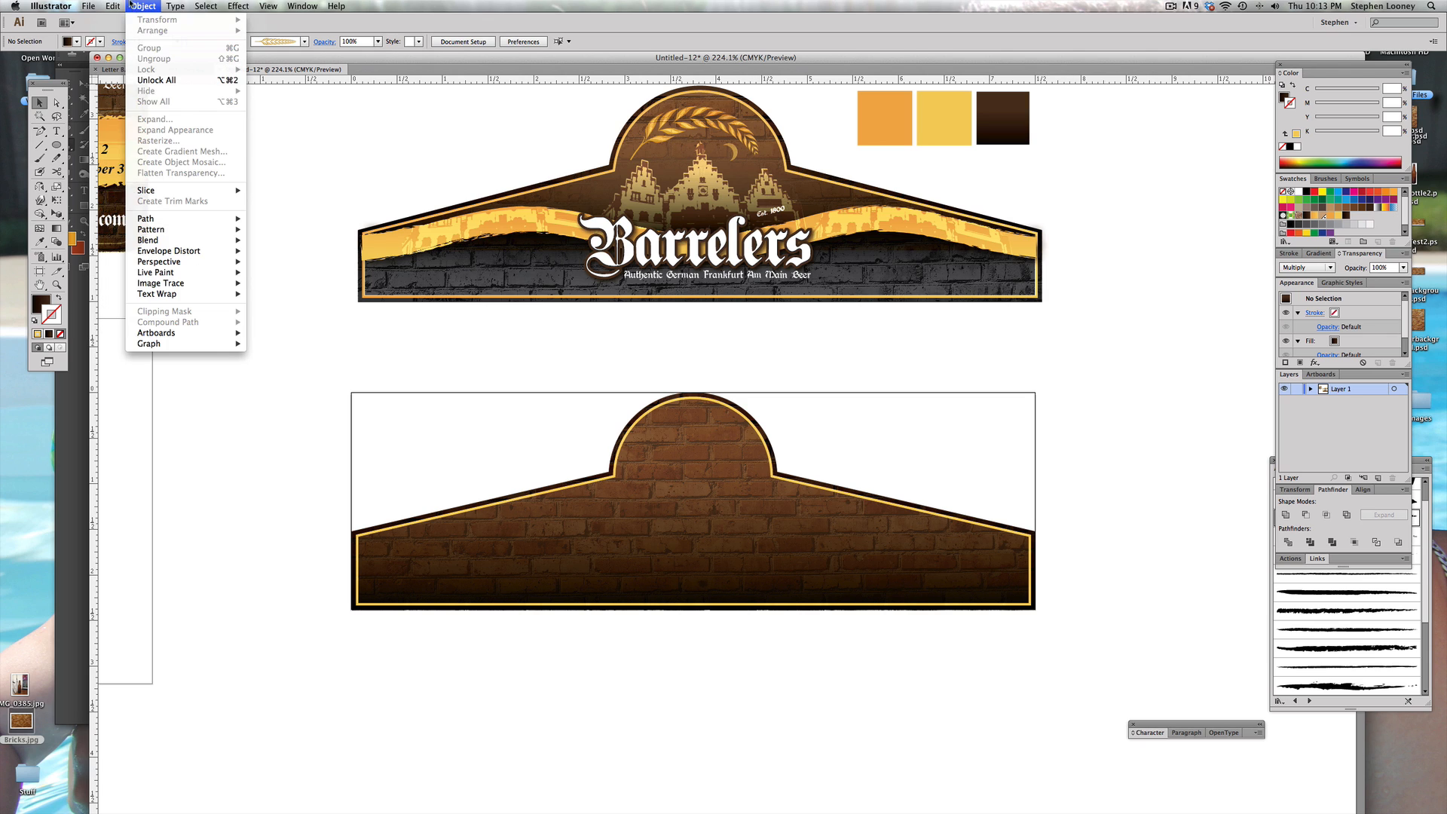
left_click(163, 79)
left_click(1108, 294)
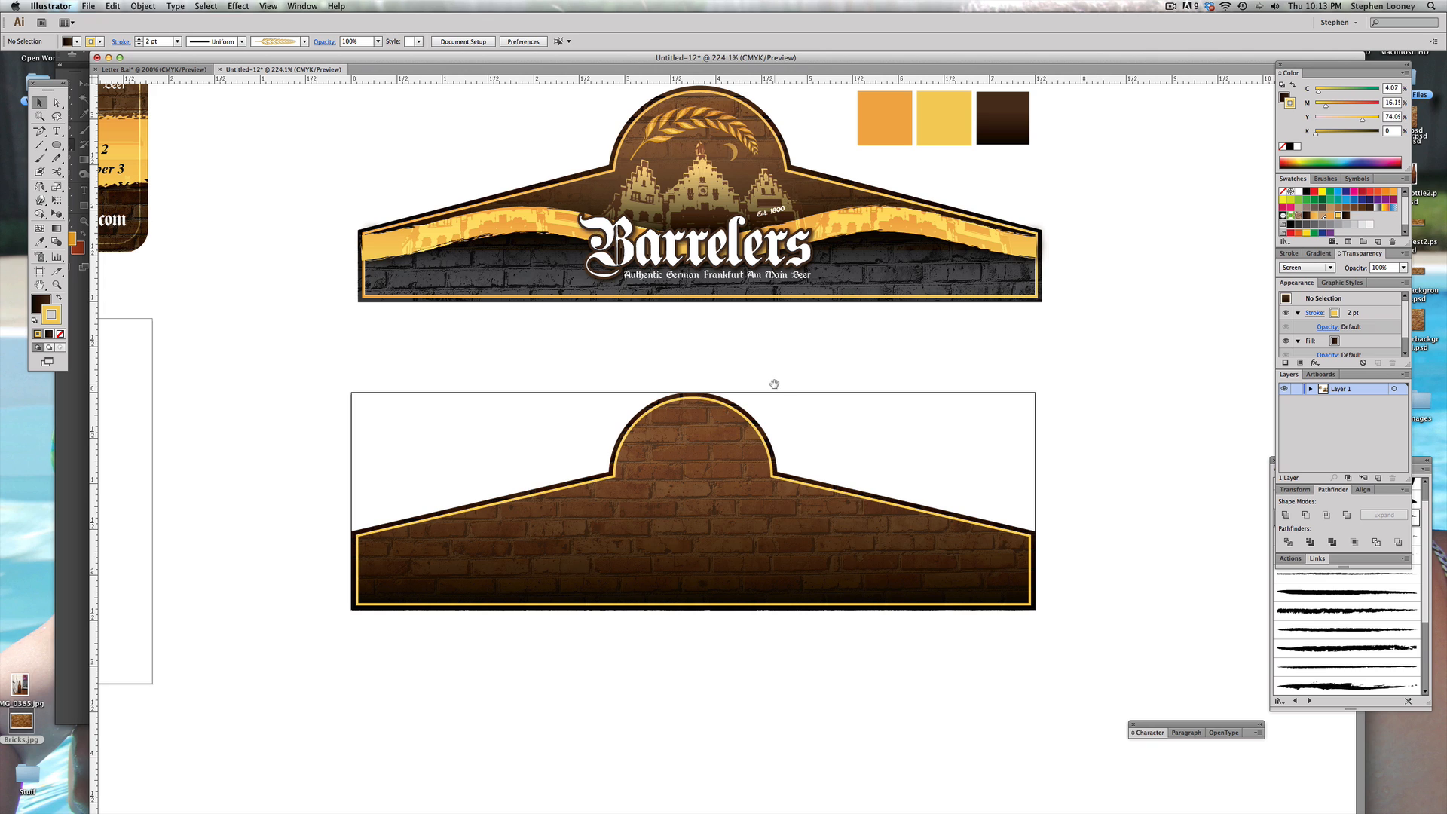
scroll(774, 384, "up", 1)
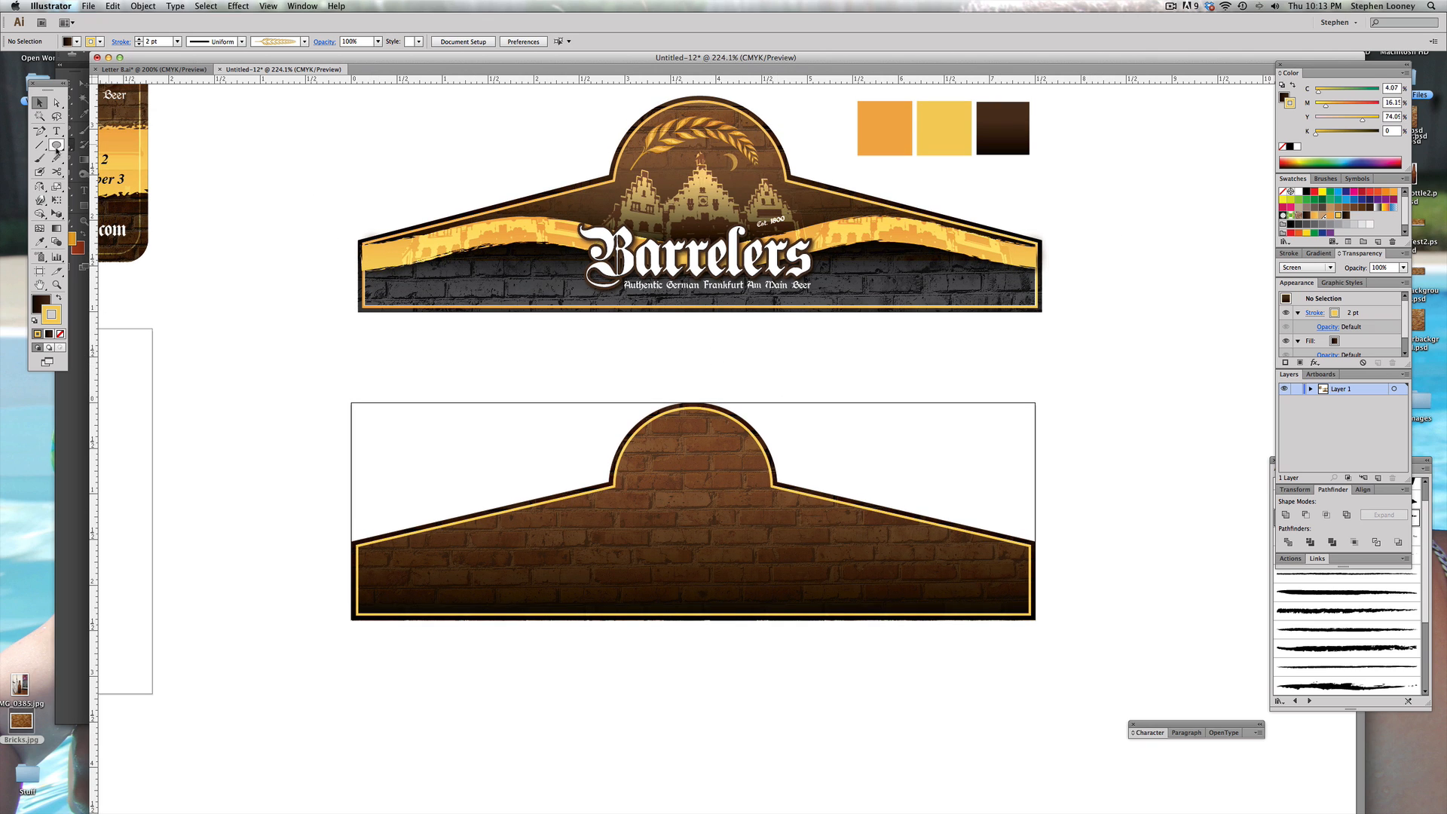
Step: Draw a rectangle about 7.36 × 0.35 in across the label's lower body and fill it with the gold gradient running horizontally
left_click_drag(56, 144, 87, 142)
left_click_drag(357, 545, 1030, 577)
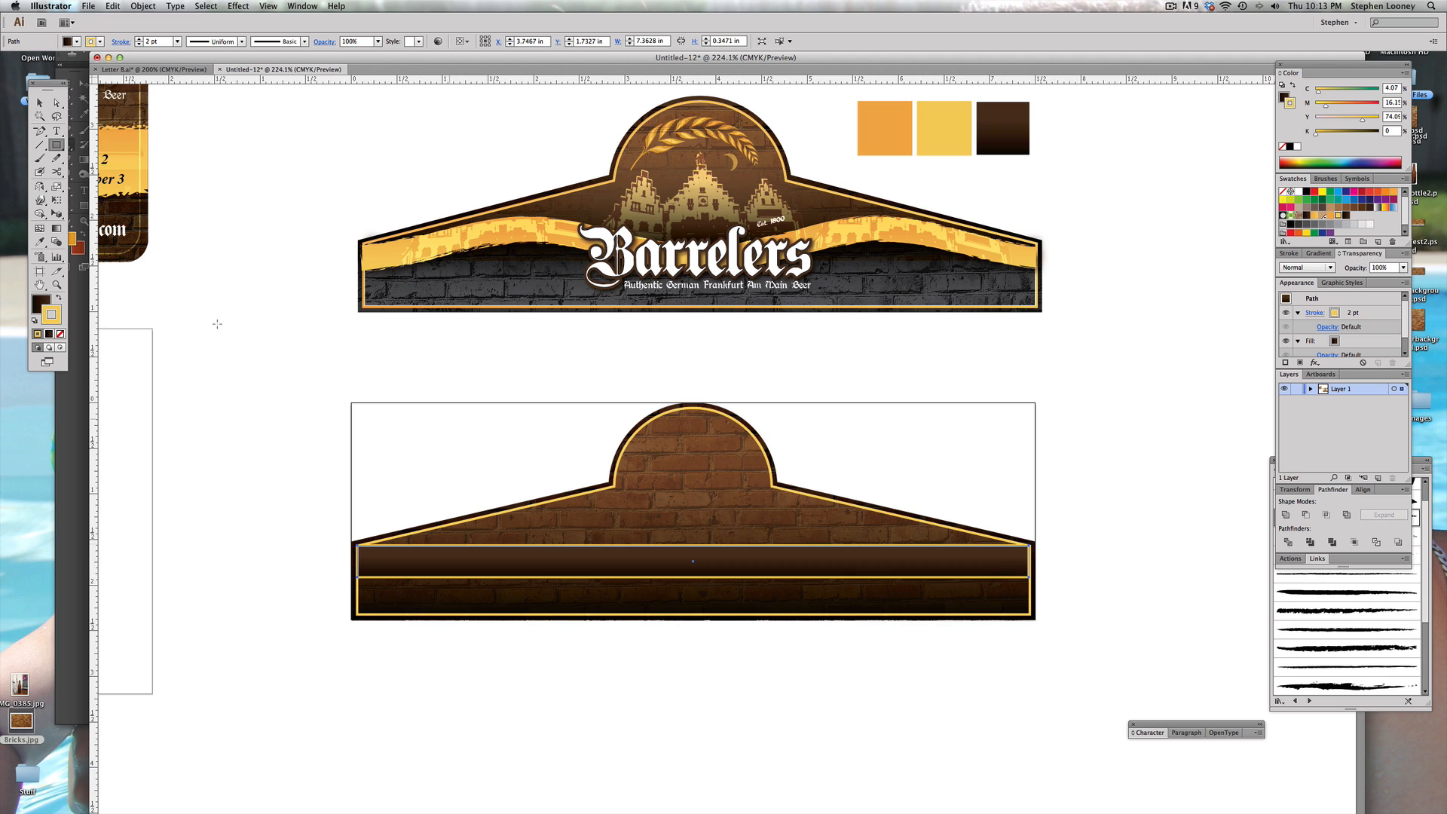
left_click(41, 309)
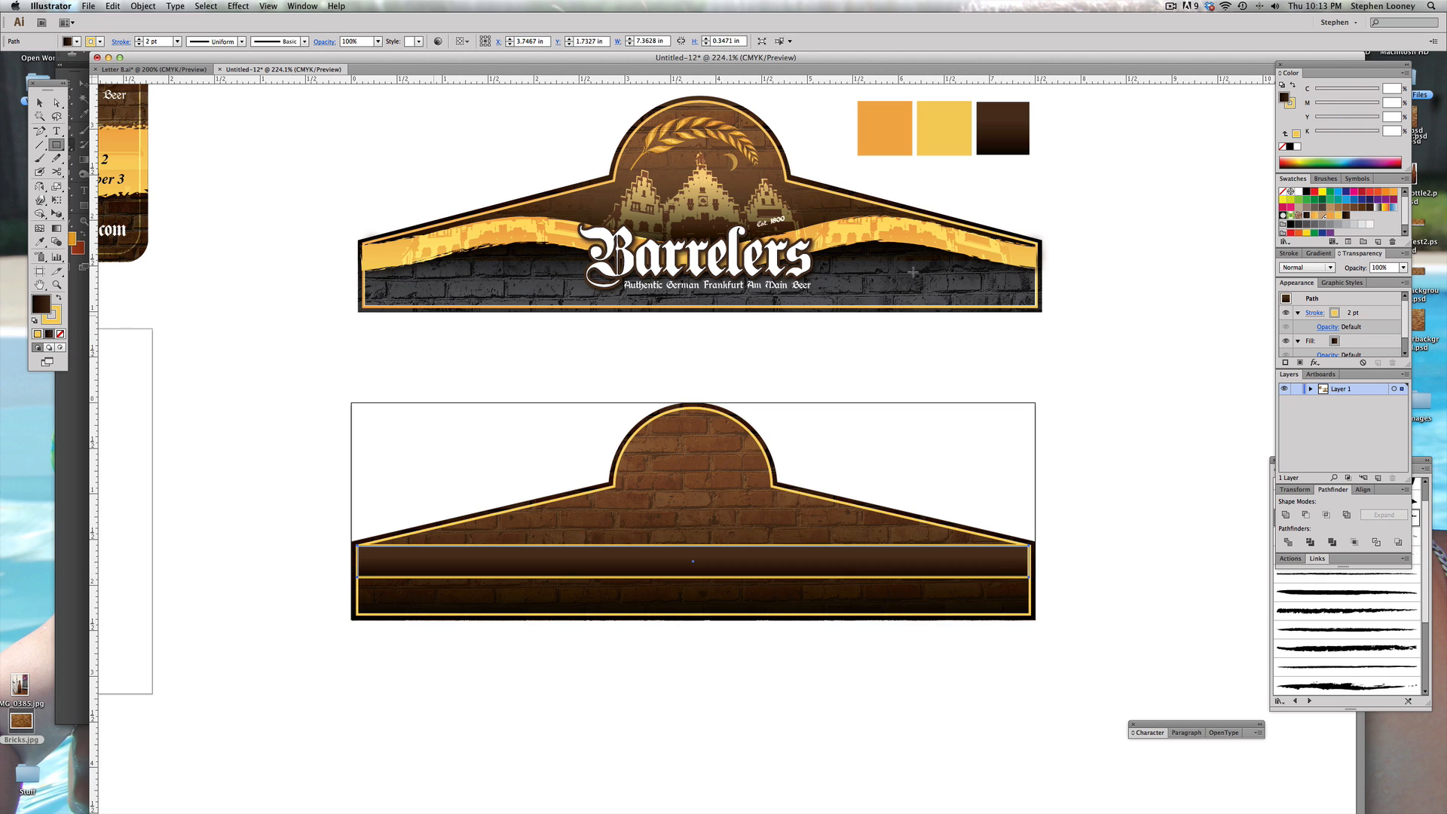
left_click(1314, 216)
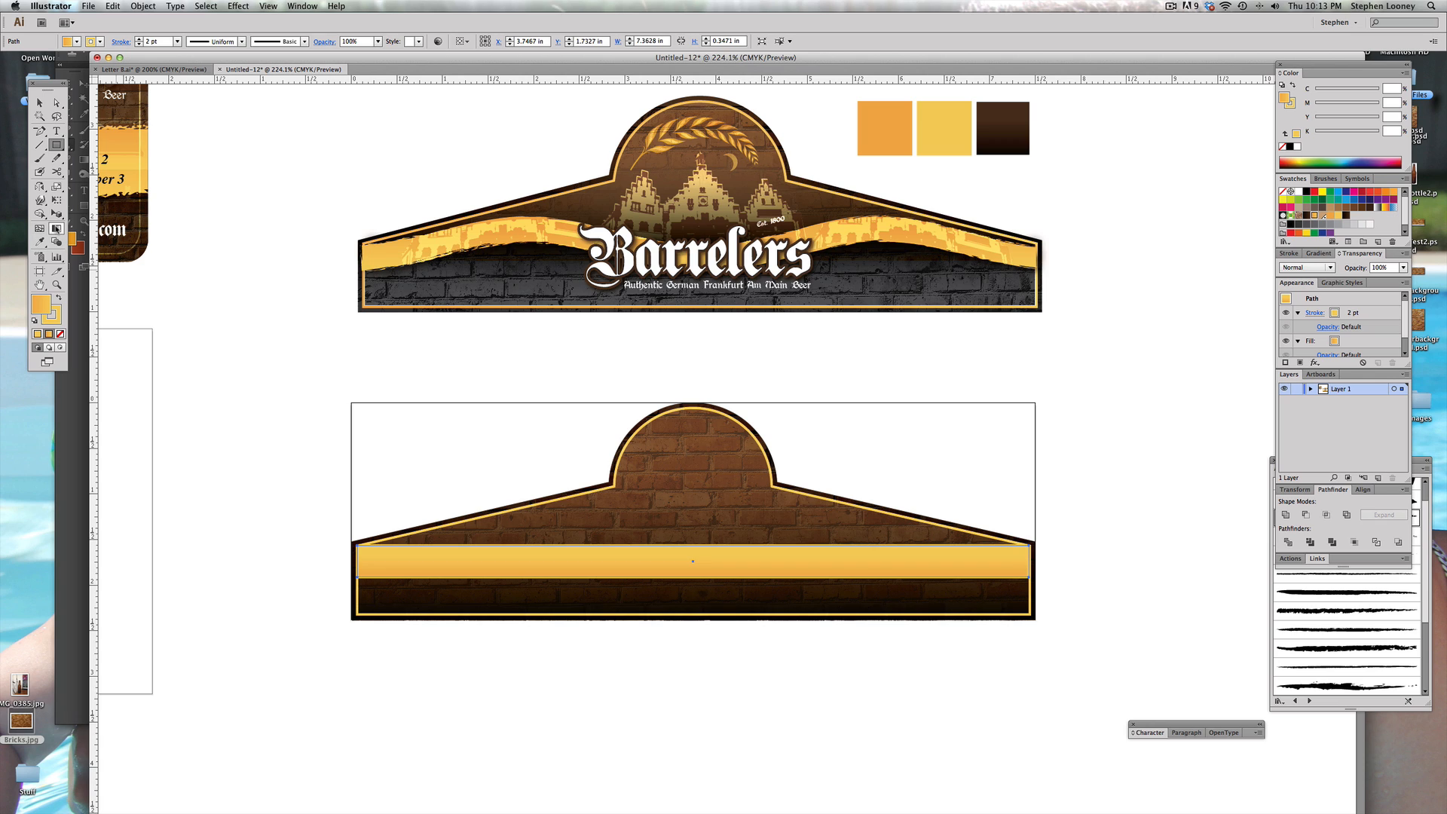
left_click(57, 228)
left_click_drag(333, 561, 1026, 561)
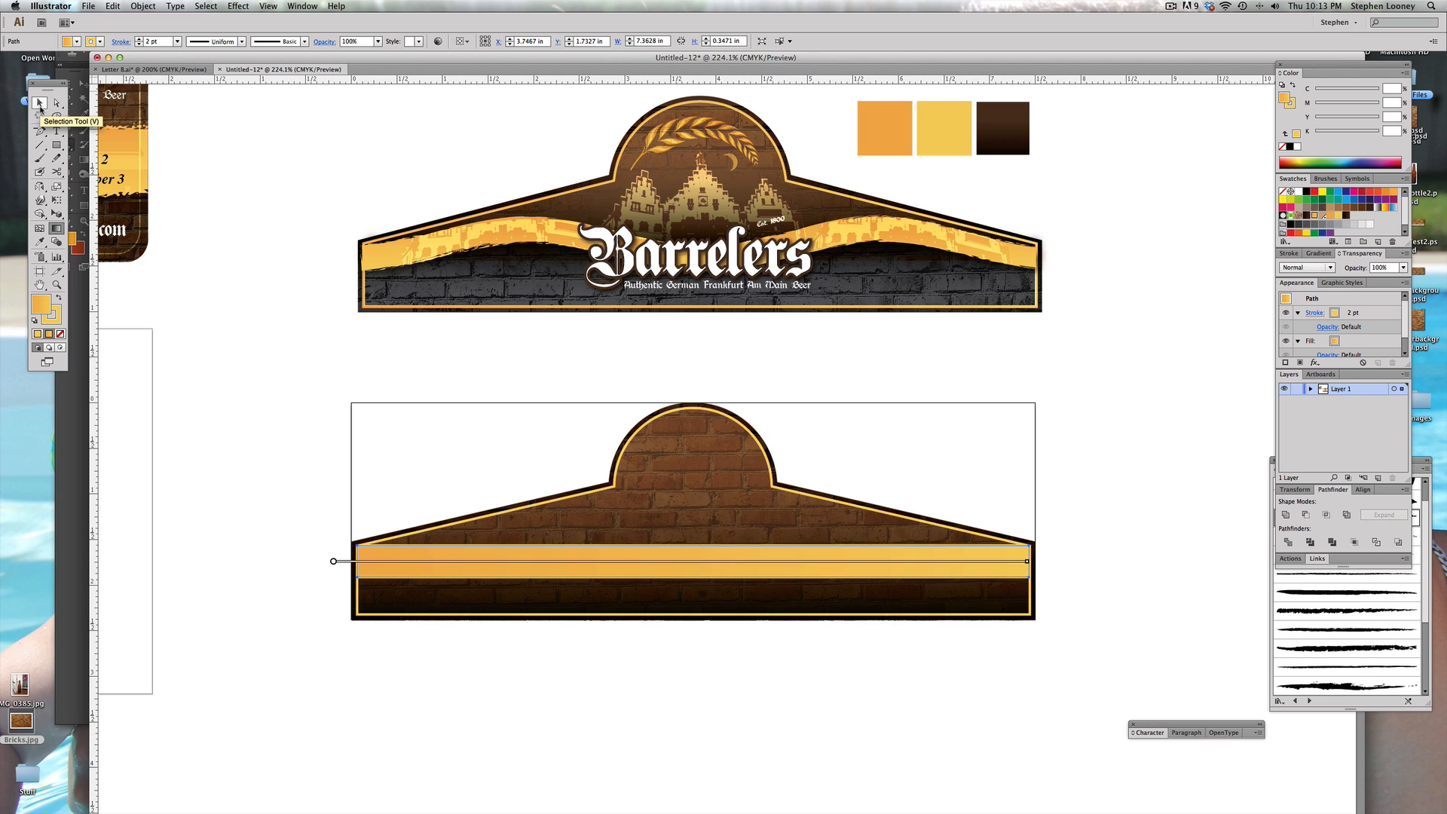
Step: Make the gold band's stroke active and open the Artistic_ChalkCharcoalPencil brush library
left_click(39, 106)
left_click(221, 292)
left_click_drag(190, 344, 1244, 635)
left_click(307, 538)
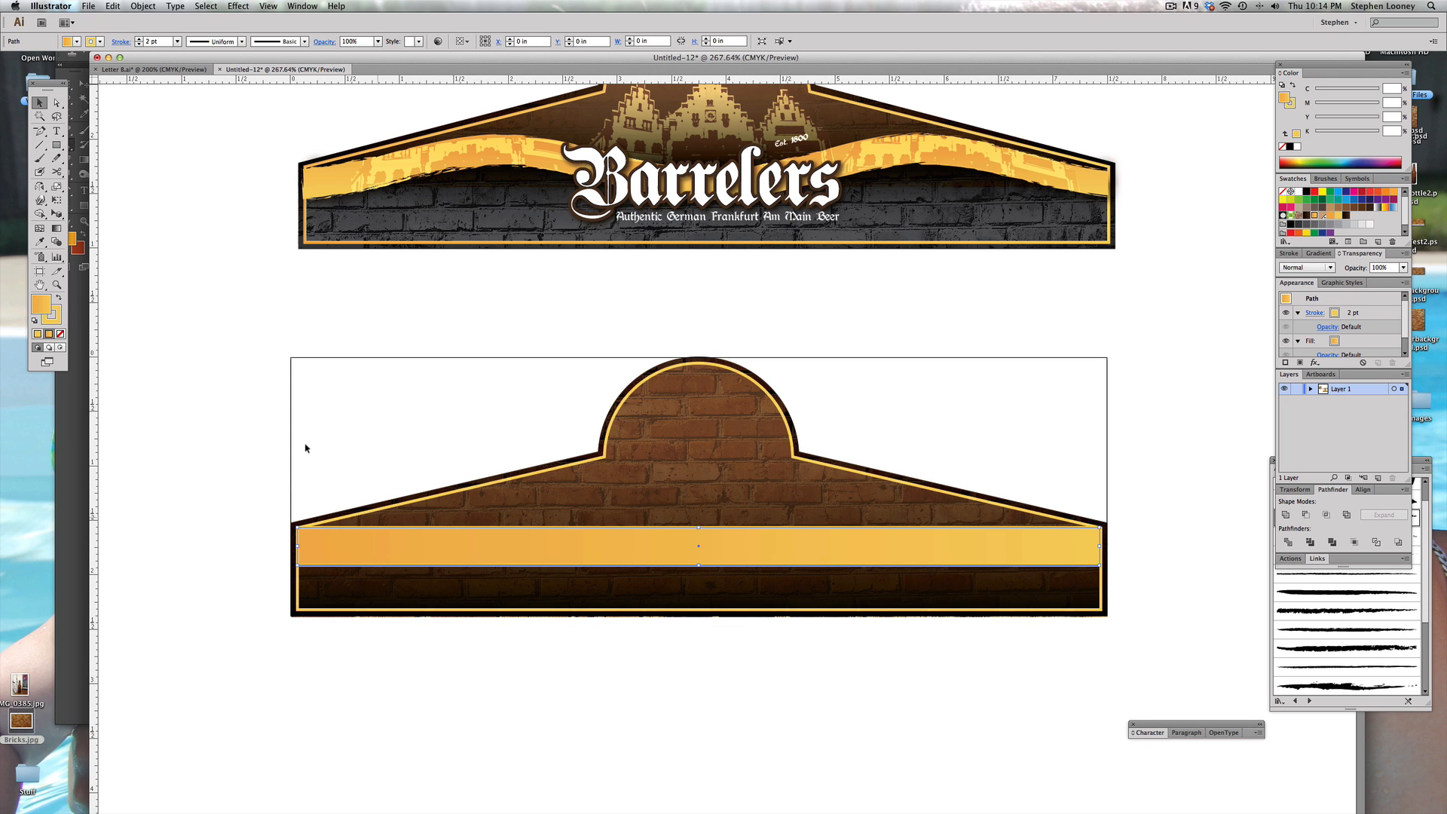
left_click(58, 321)
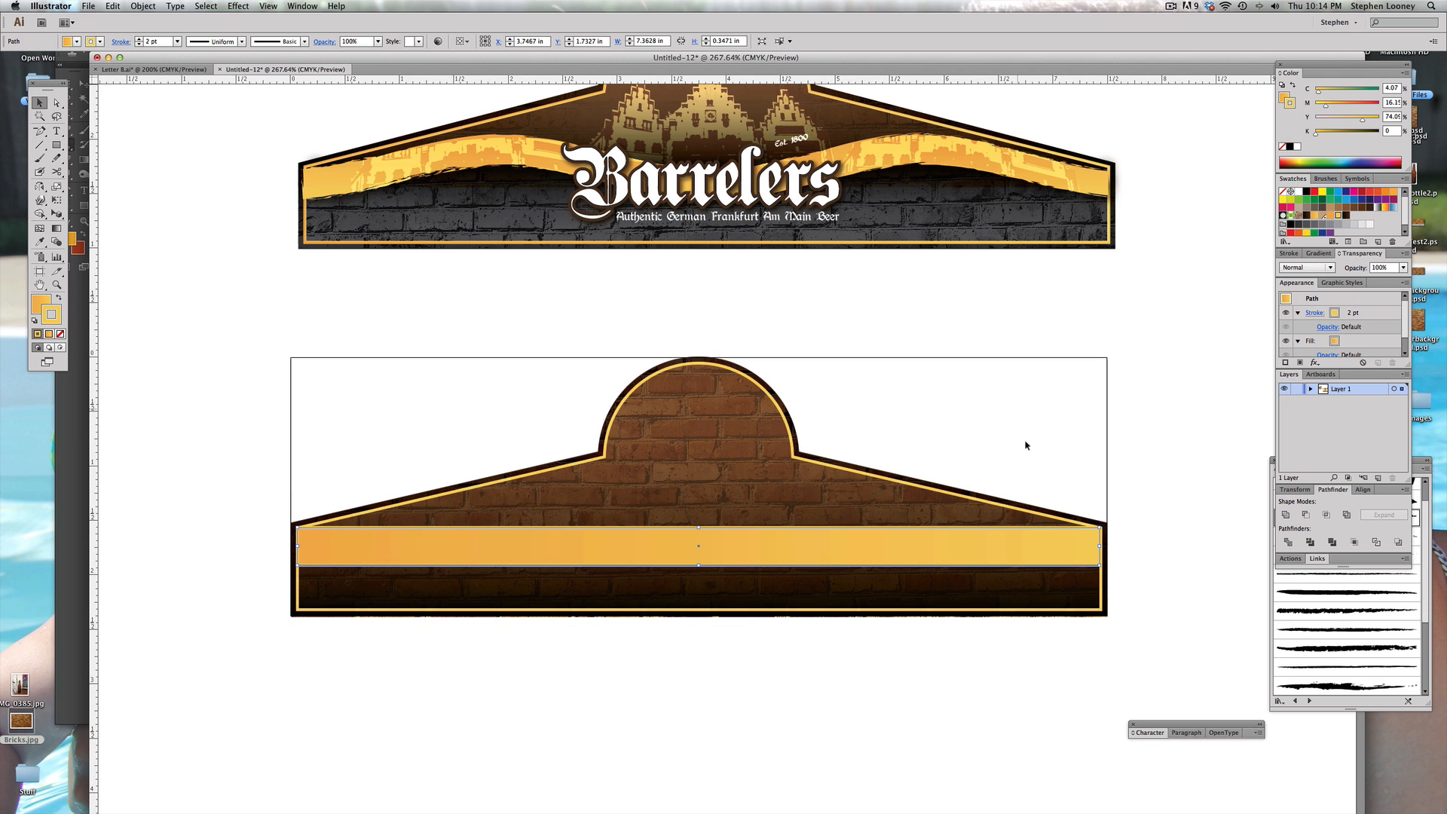
left_click(1326, 178)
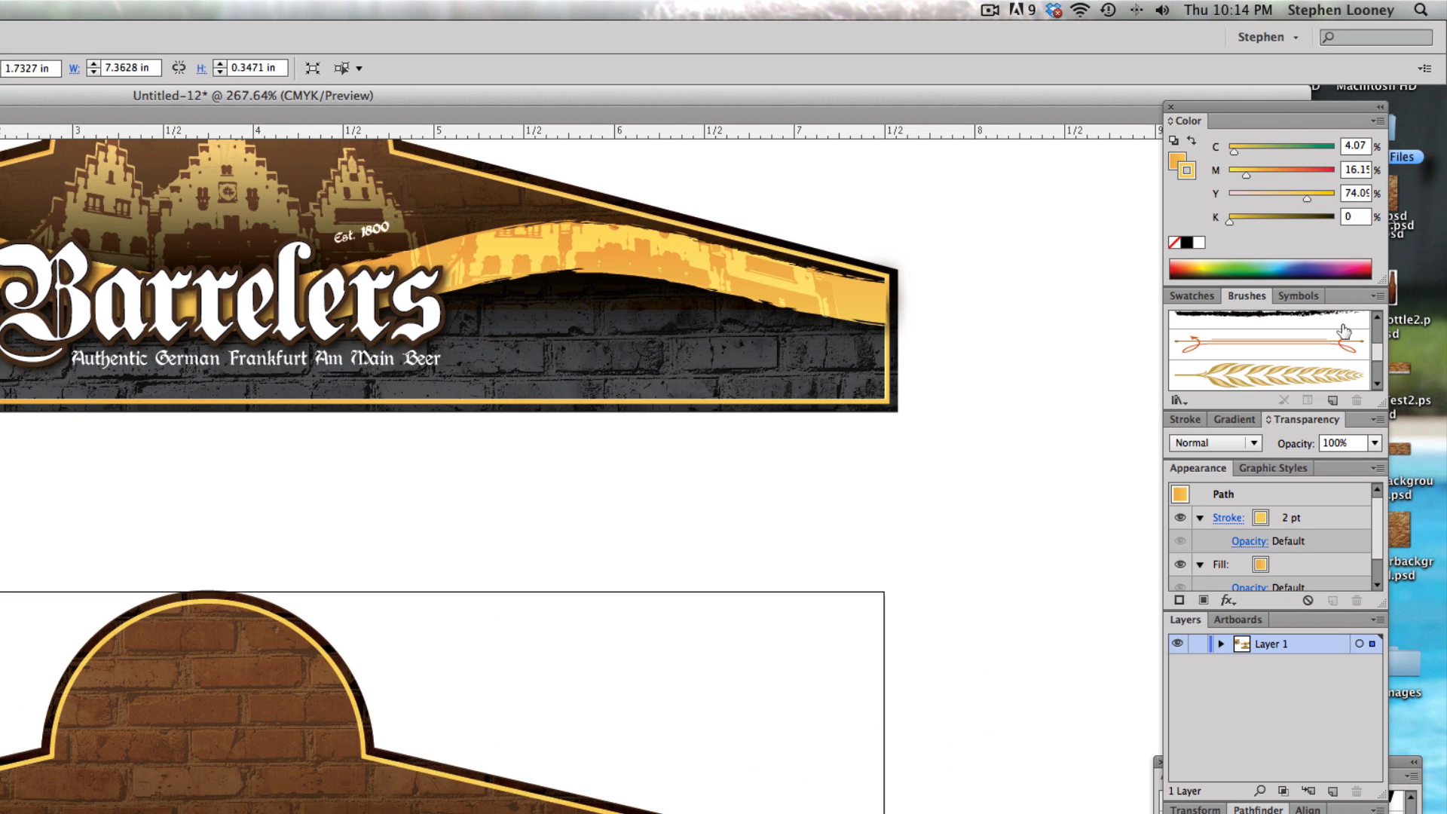
left_click(1377, 295)
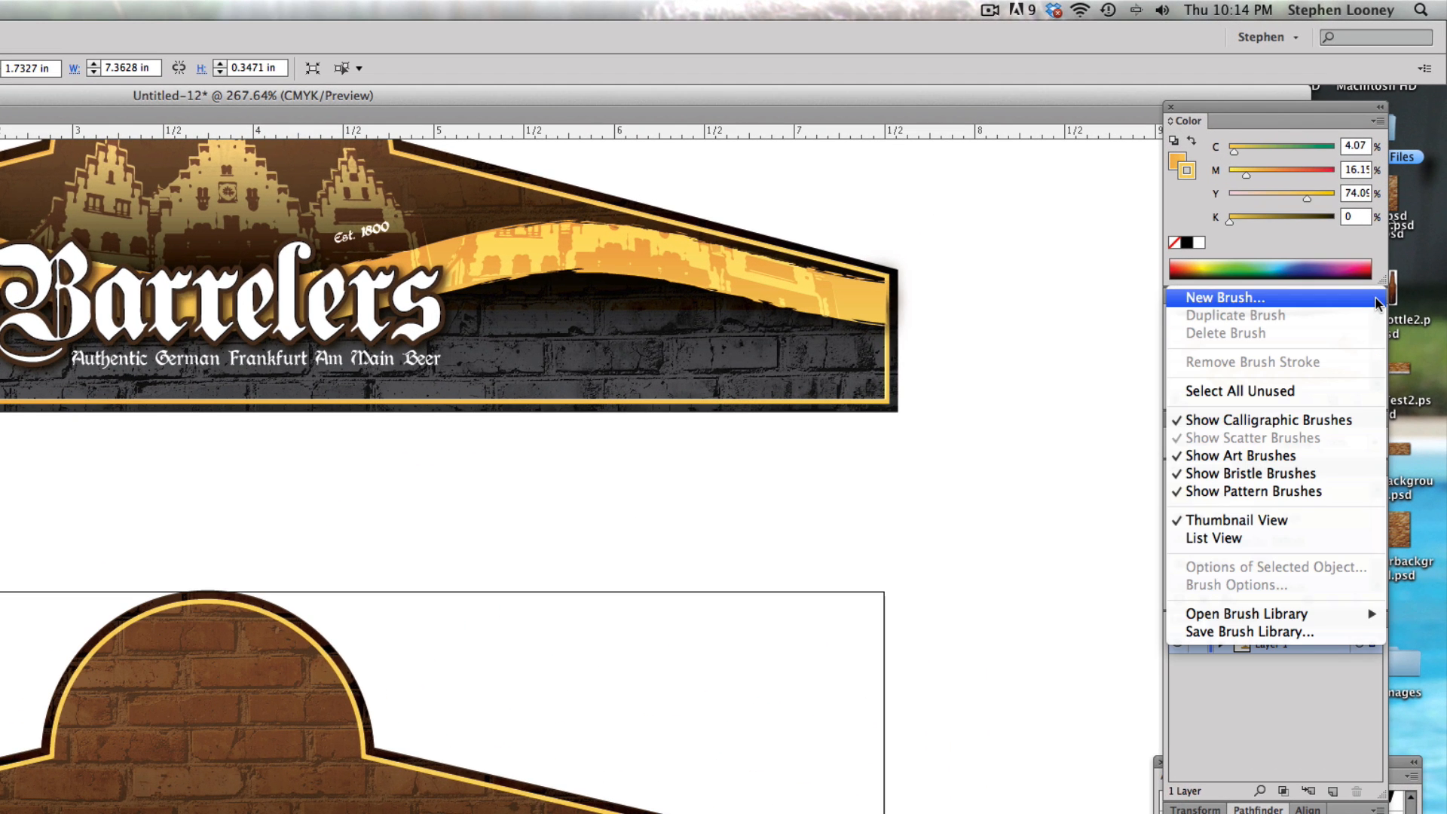
mouse_move(1256, 610)
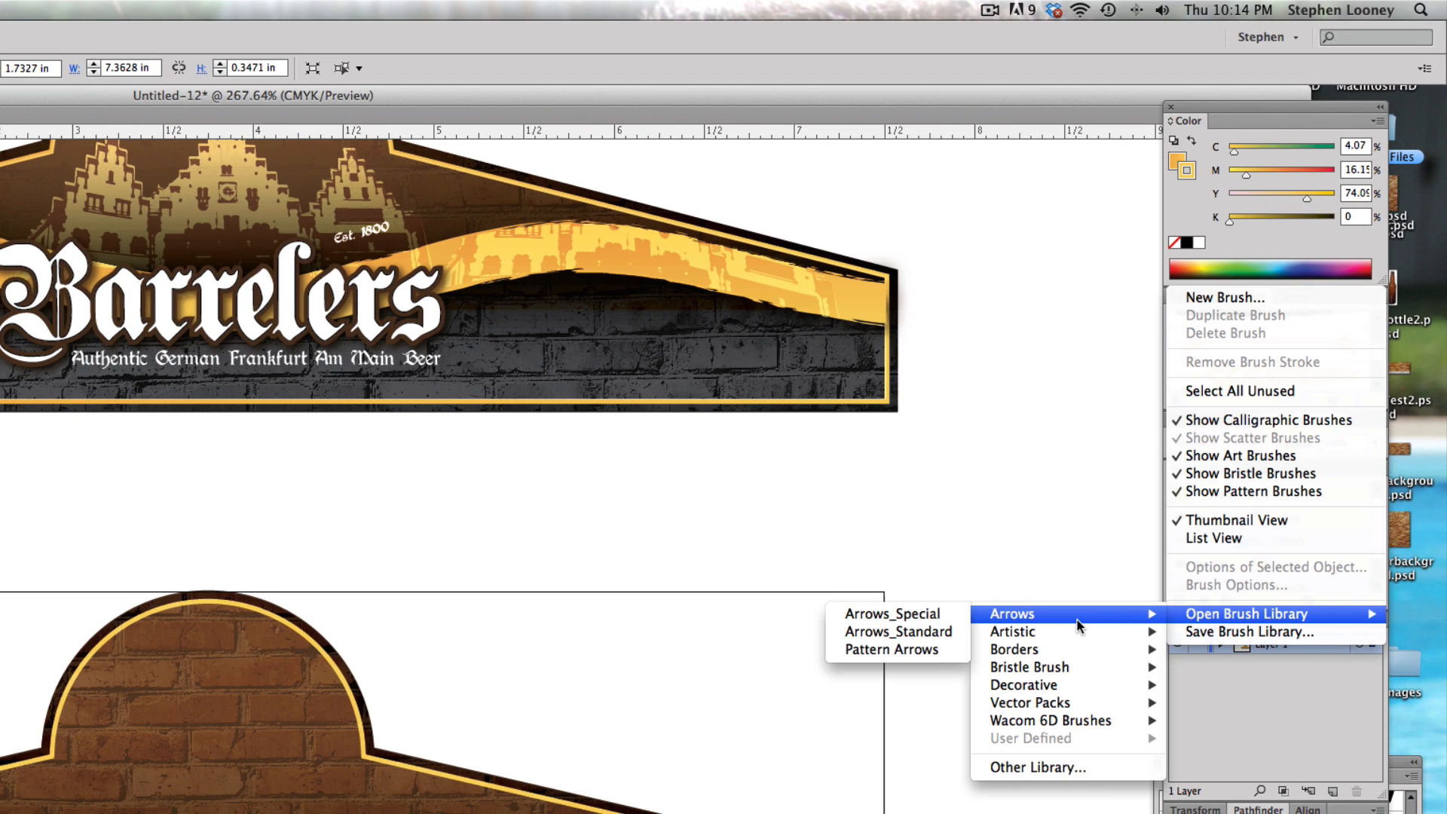
mouse_move(1060, 635)
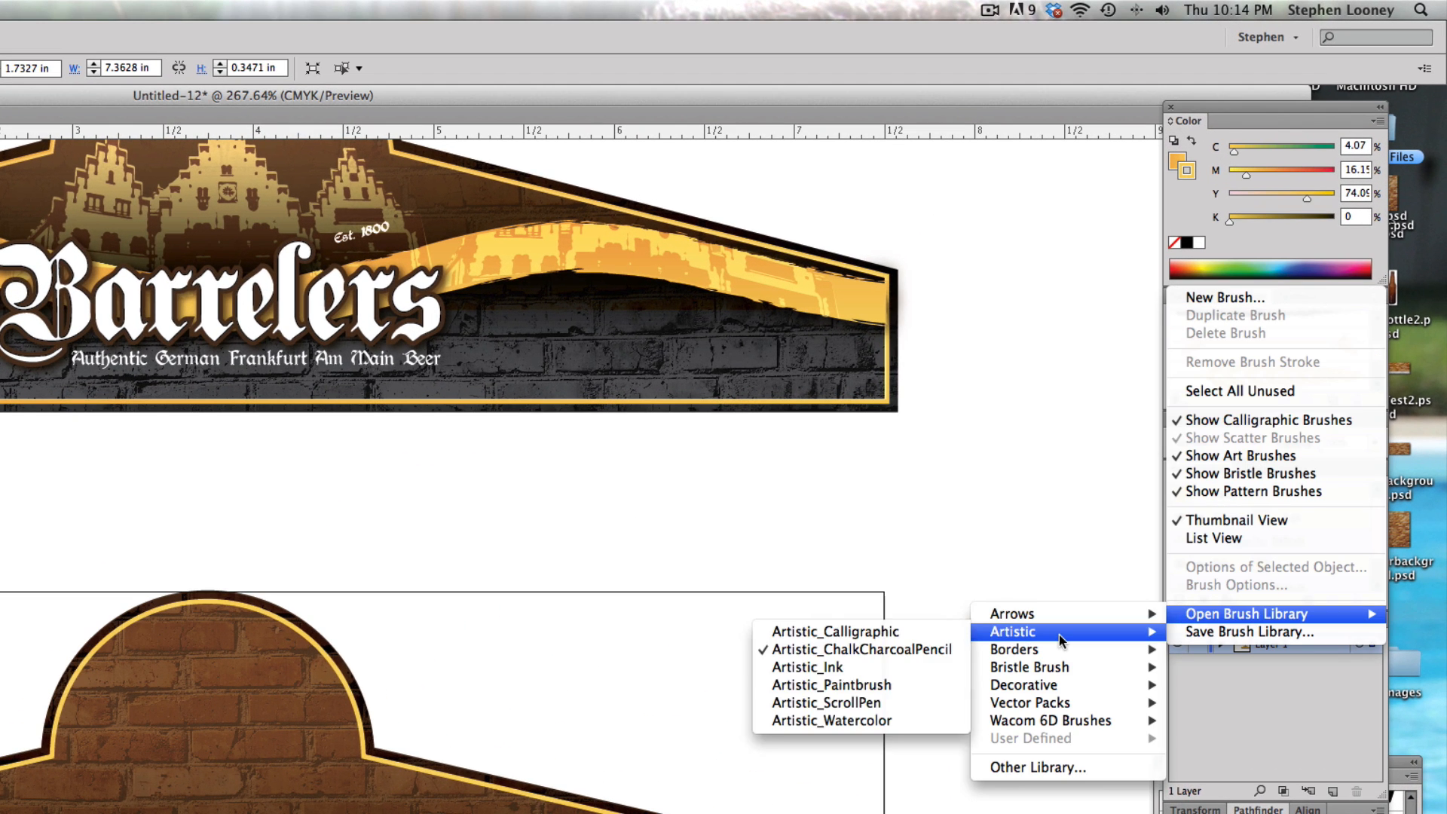
left_click(880, 656)
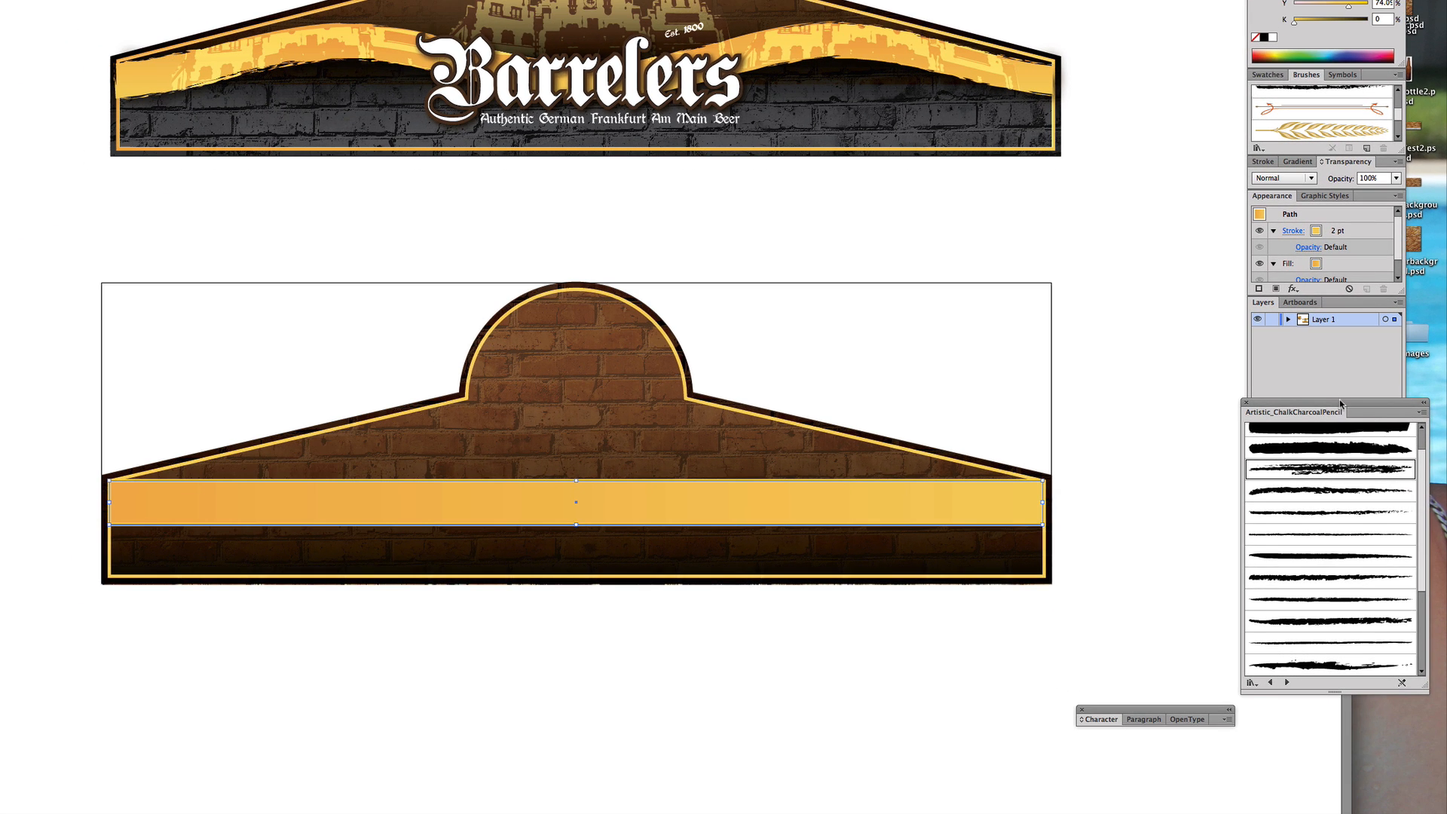
left_click_drag(1341, 405, 1325, 427)
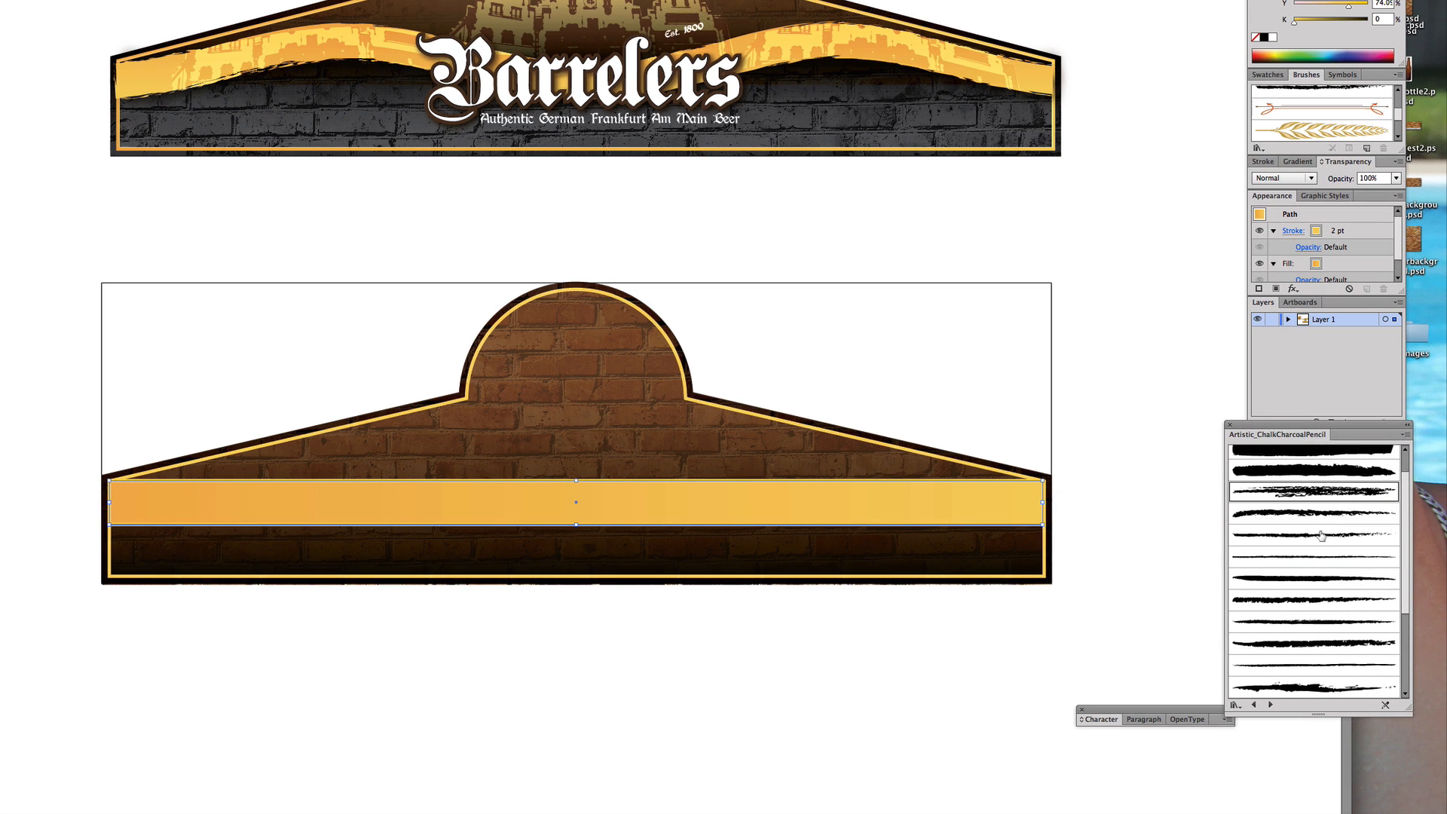
Step: Try the Chalk - Scribble and Chalk - Round brushes on the gold band's stroke, settle on Charcoal - Tapered, and deselect the band
left_click(1303, 510)
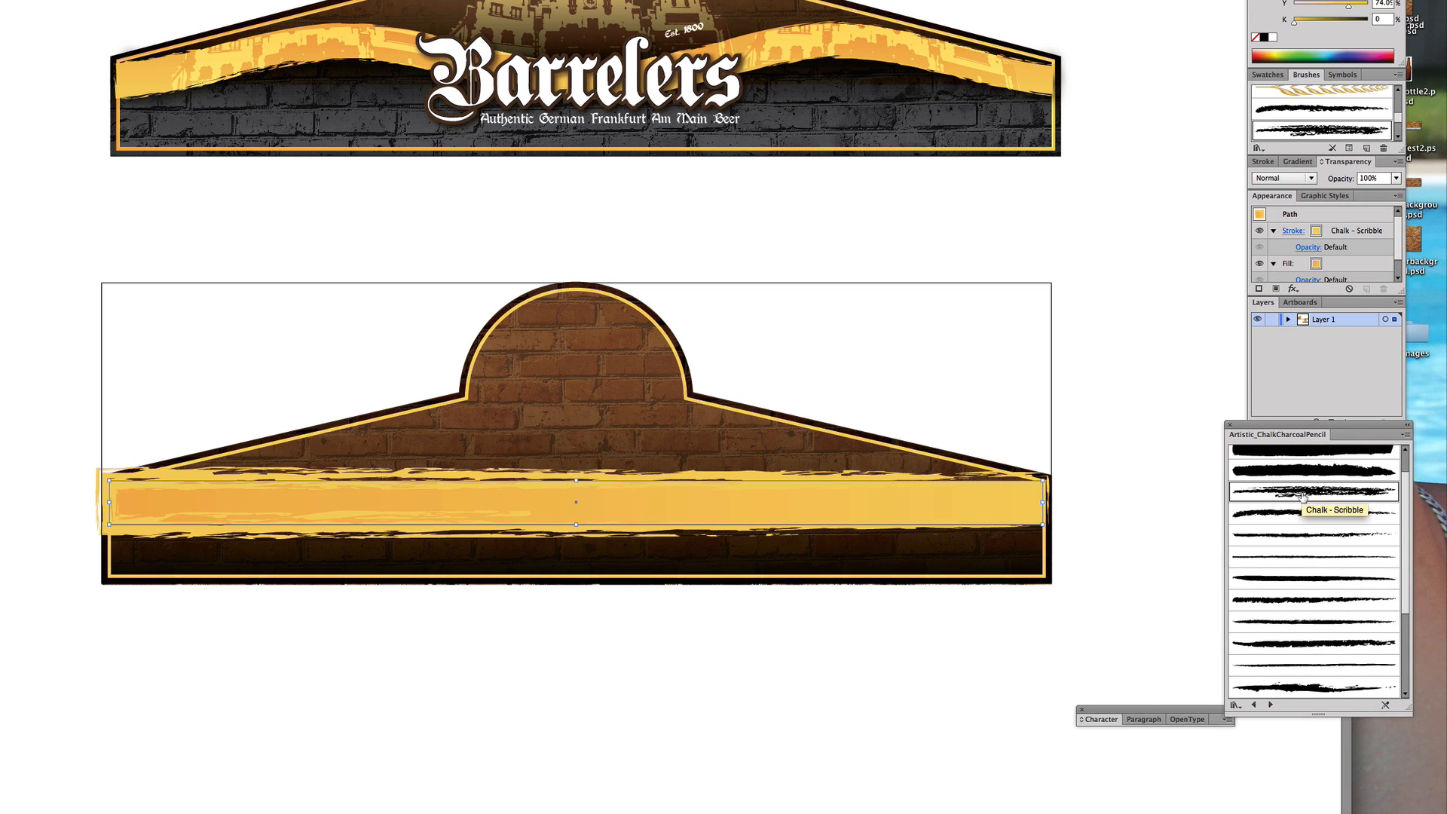
left_click(1299, 471)
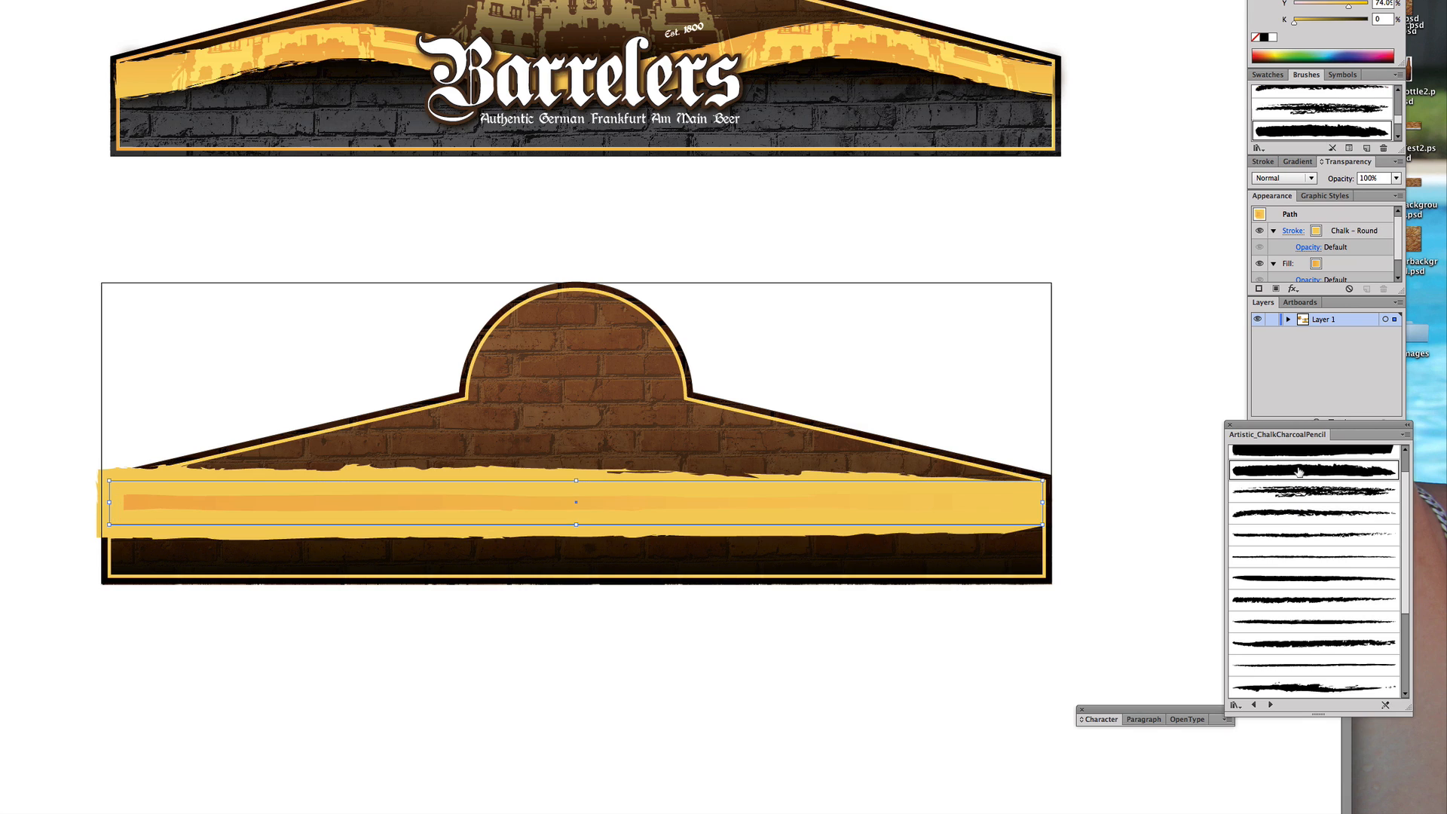
left_click(1300, 623)
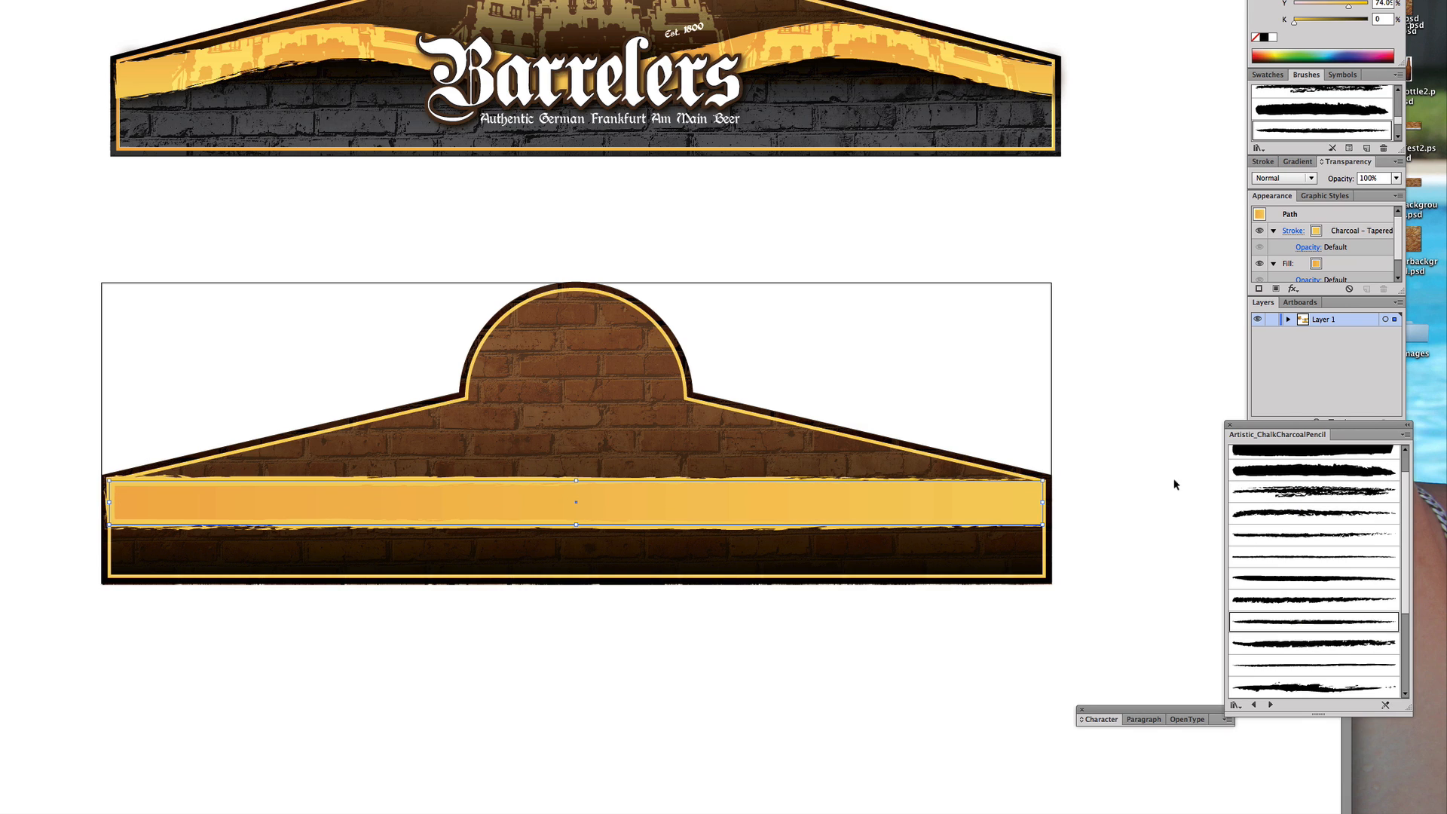
left_click(1206, 424)
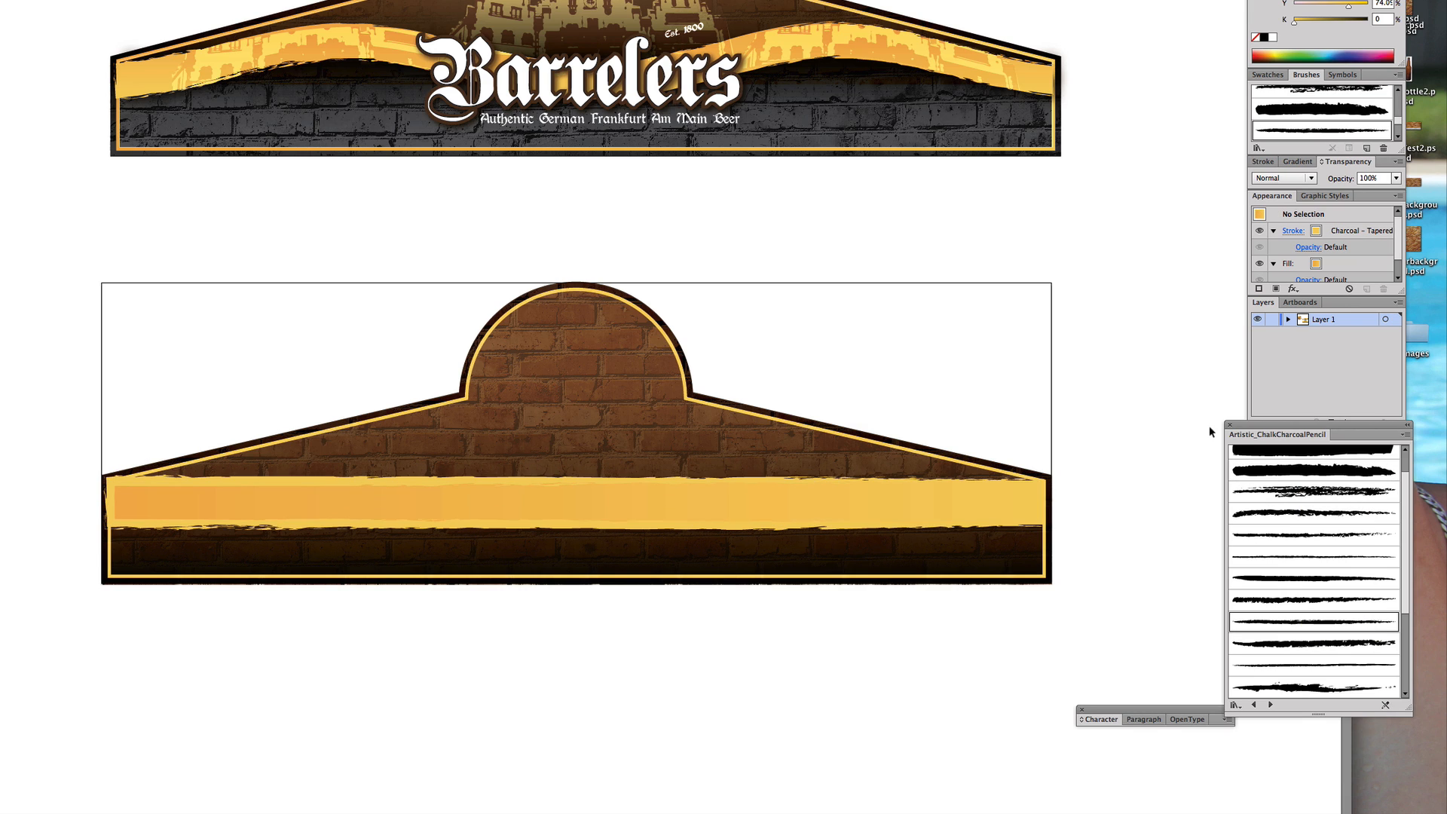
Step: Place a copy of the finished label's wheat, buildings and Barrelers lettering beside the new label
left_click_drag(800, 451, 810, 481)
left_click_drag(805, 253, 805, 202)
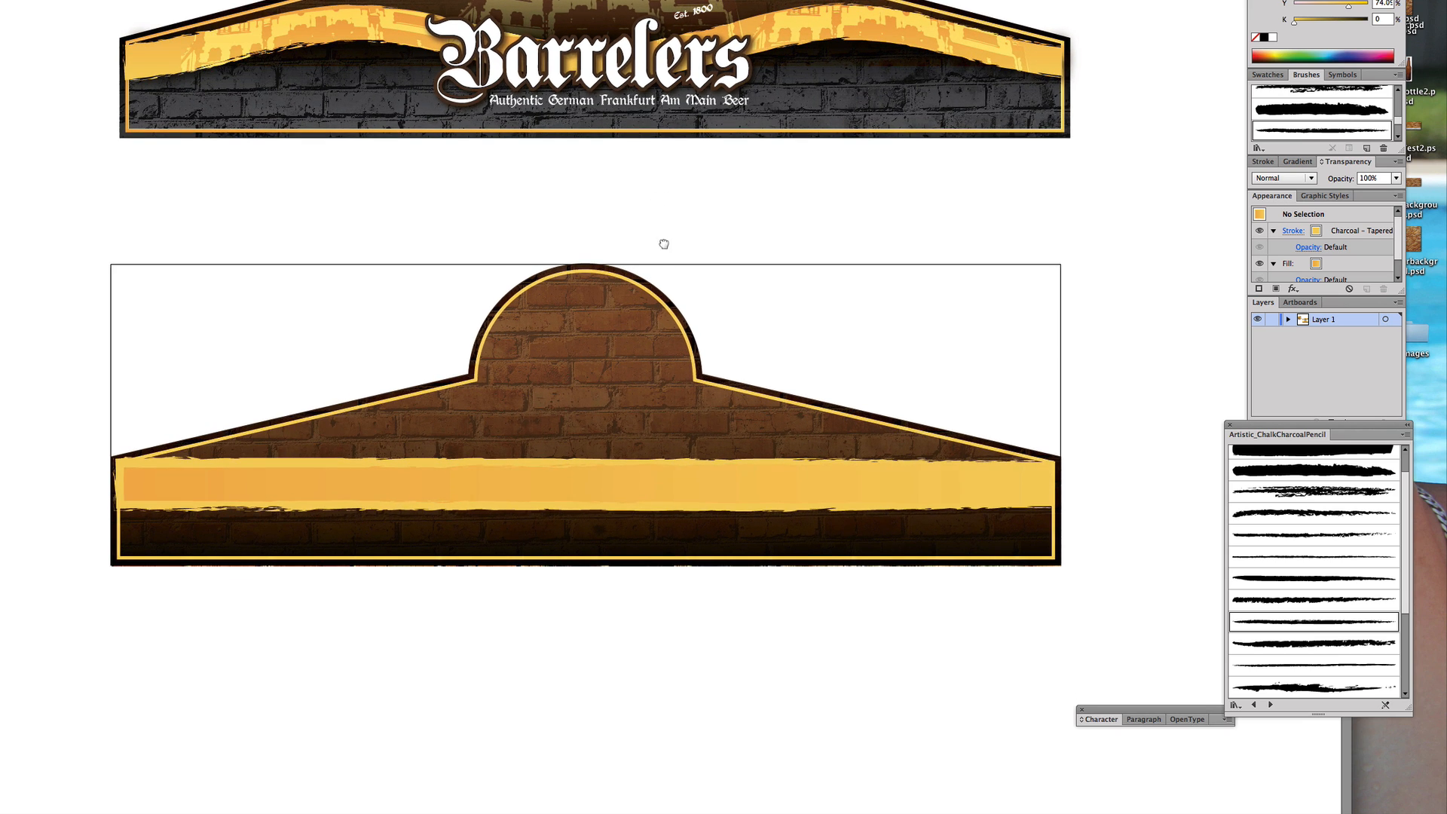
left_click_drag(664, 243, 670, 331)
left_click_drag(1140, 268, 832, 64)
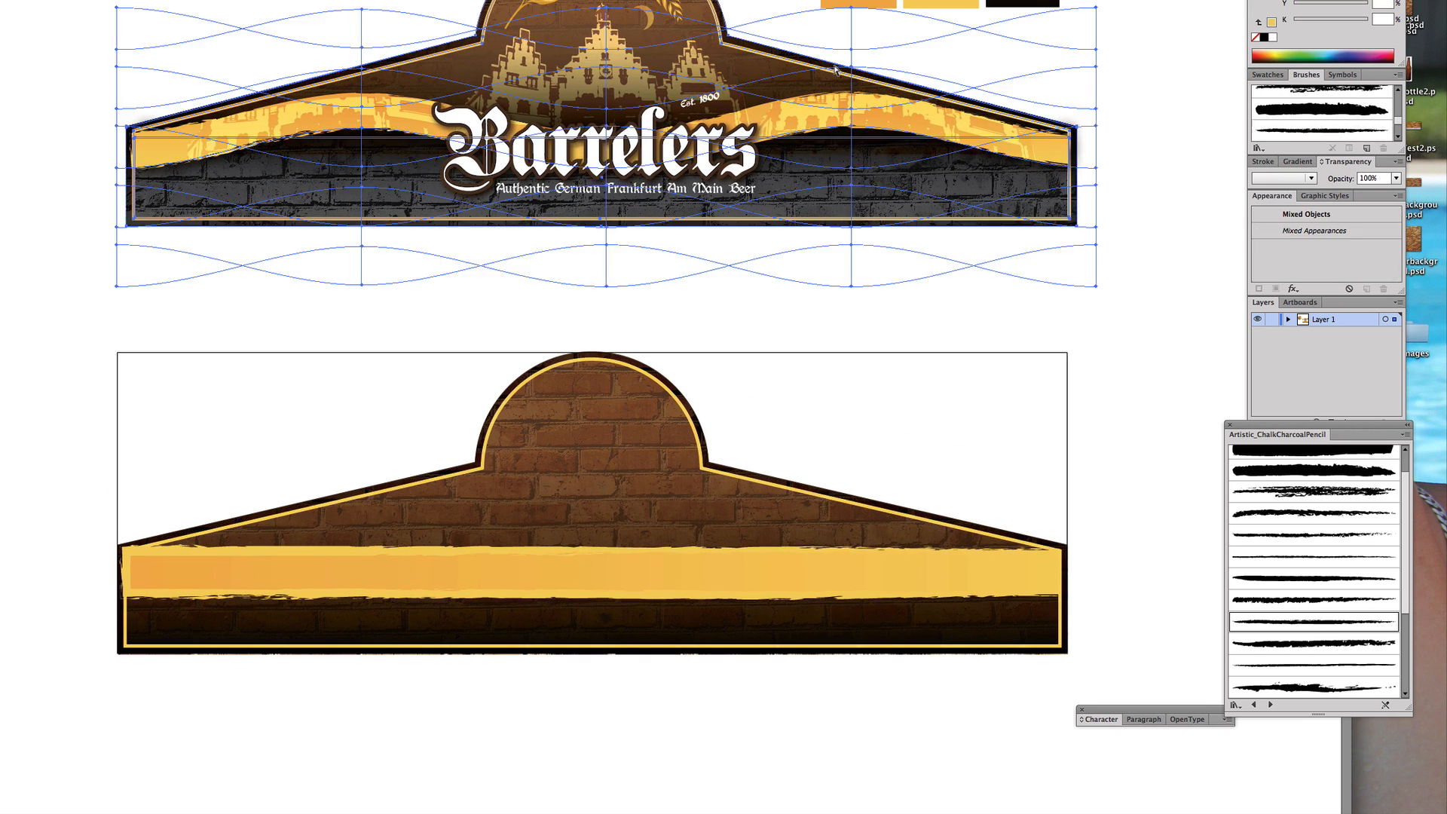
left_click_drag(760, 235, 456, 9)
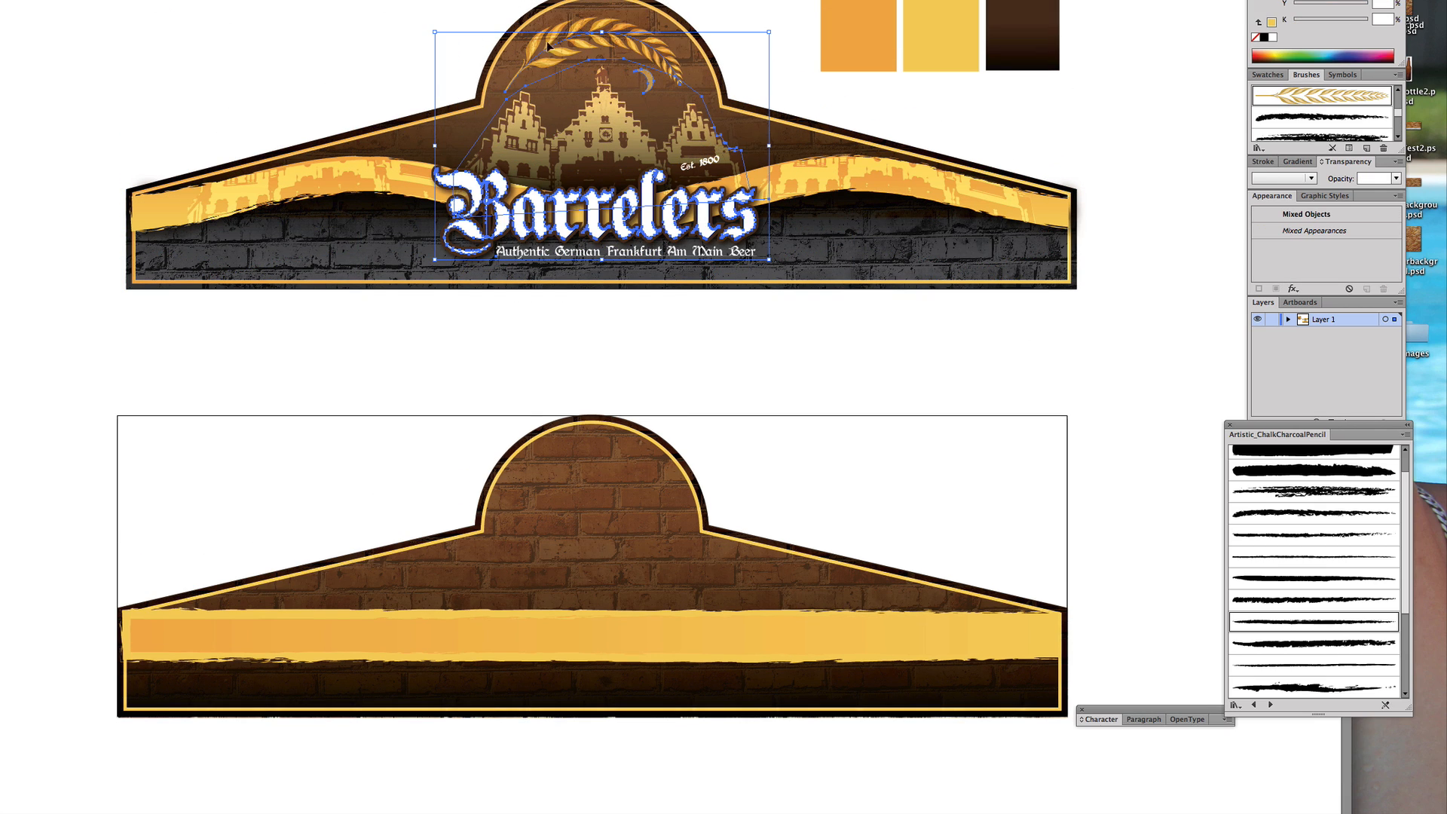
left_click_drag(583, 39, 1116, 445)
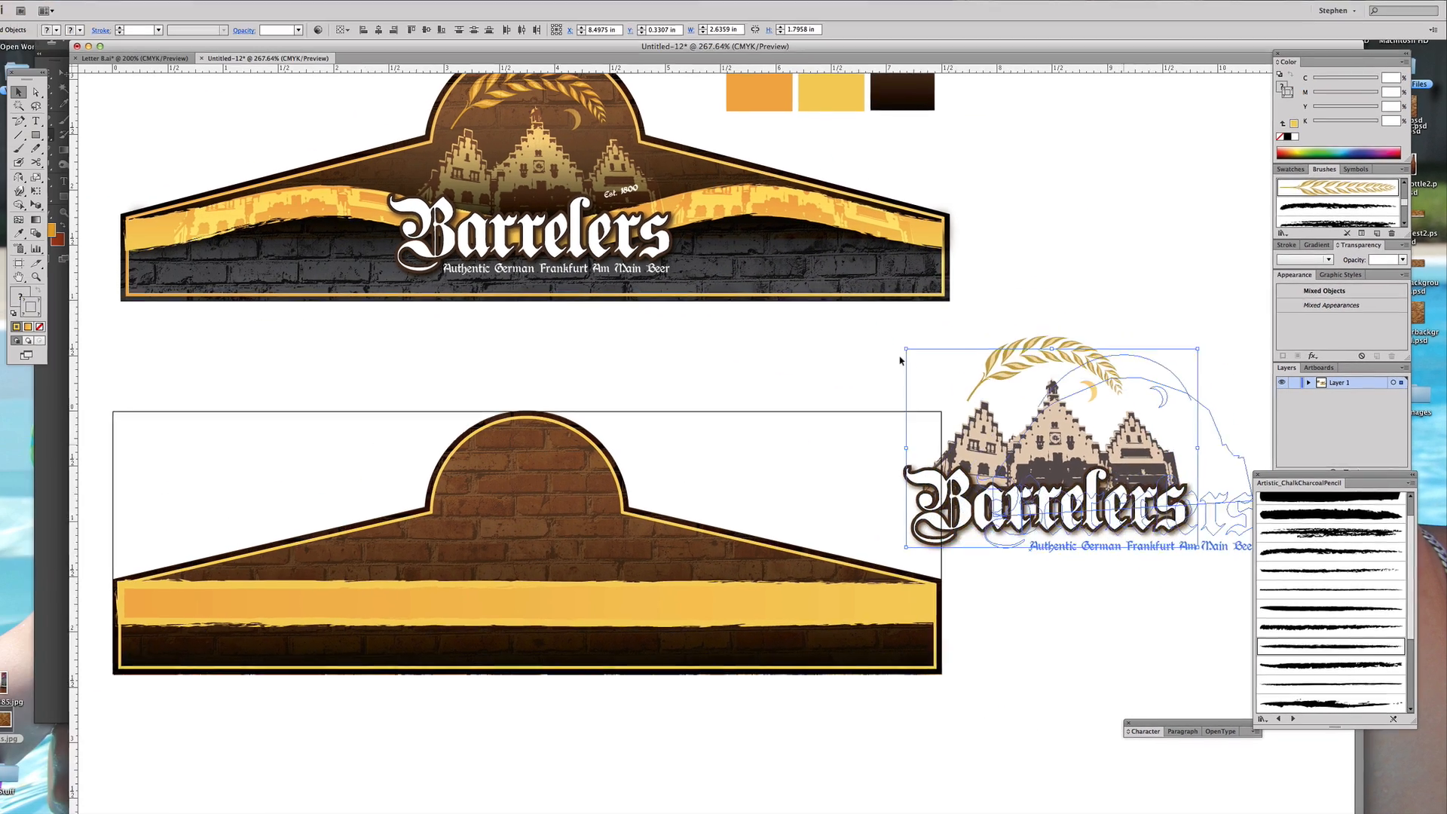
left_click(900, 361)
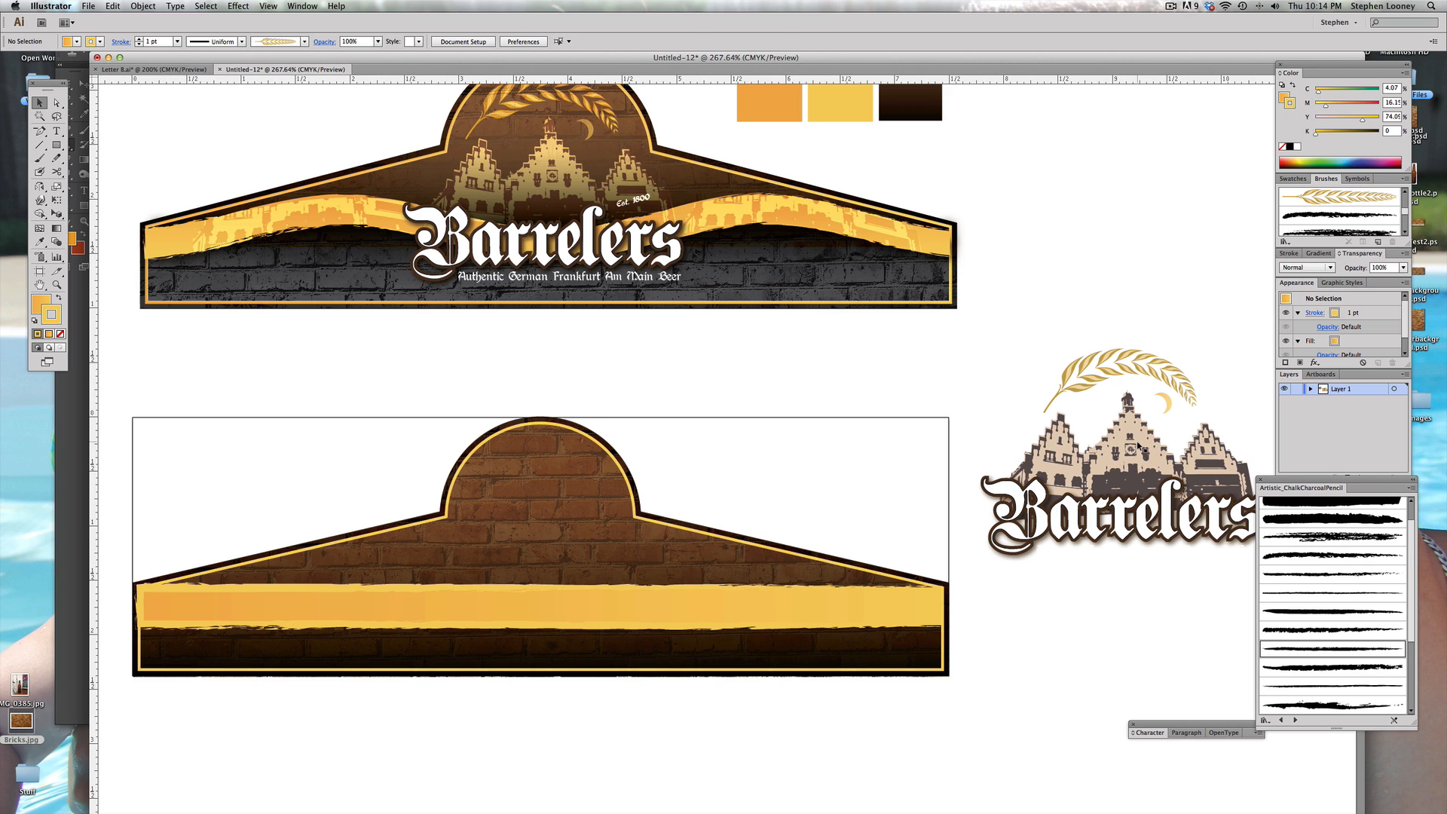
Step: Release the clipping mask on the copied buildings and move the full building artwork just below the new label's right end
left_click(1138, 448)
right_click(1134, 444)
left_click(1161, 508)
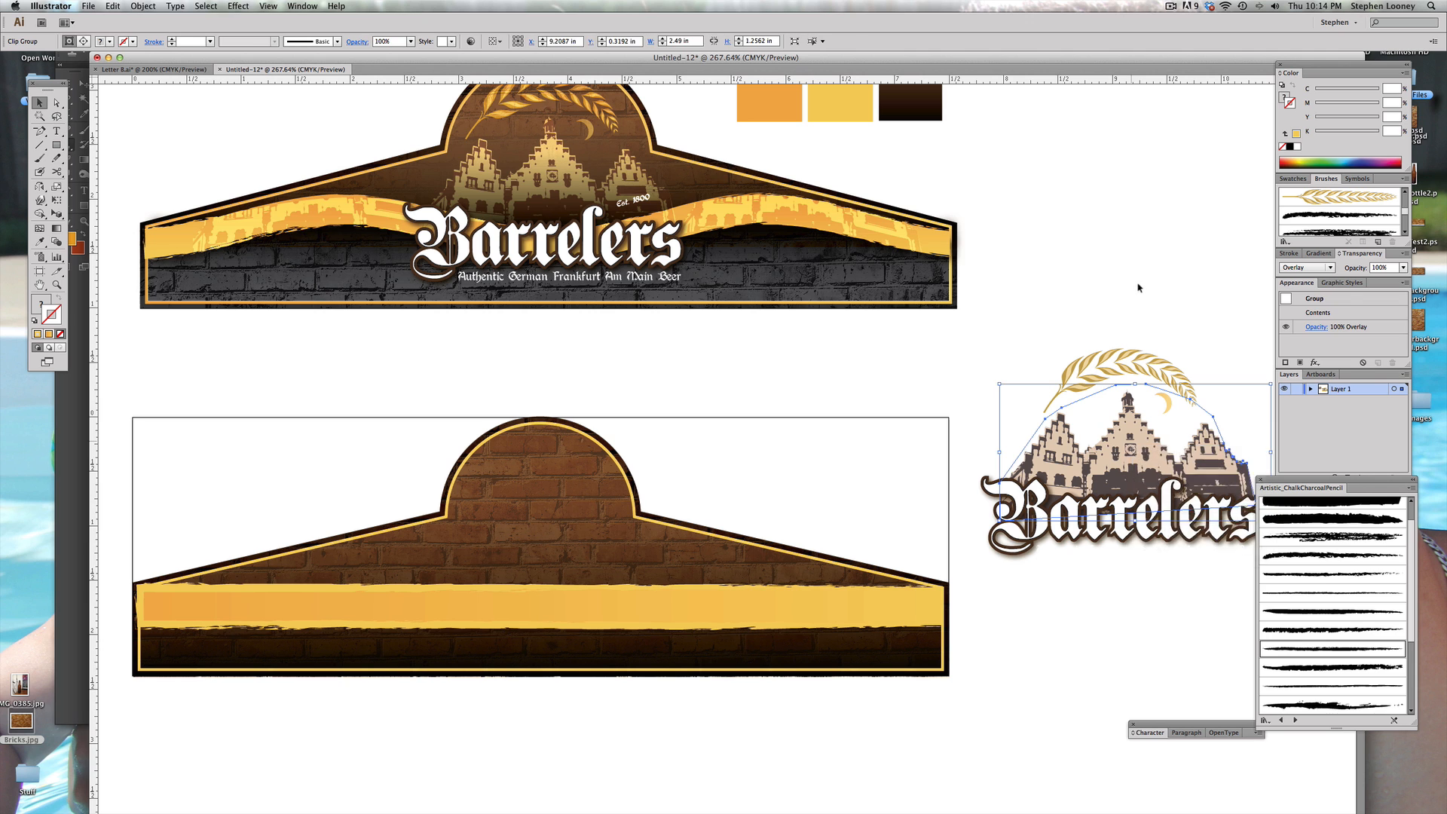
left_click(1138, 287)
left_click_drag(1140, 414, 945, 654)
left_click_drag(978, 583, 969, 420)
left_click(968, 423)
left_click_drag(715, 491, 1220, 713)
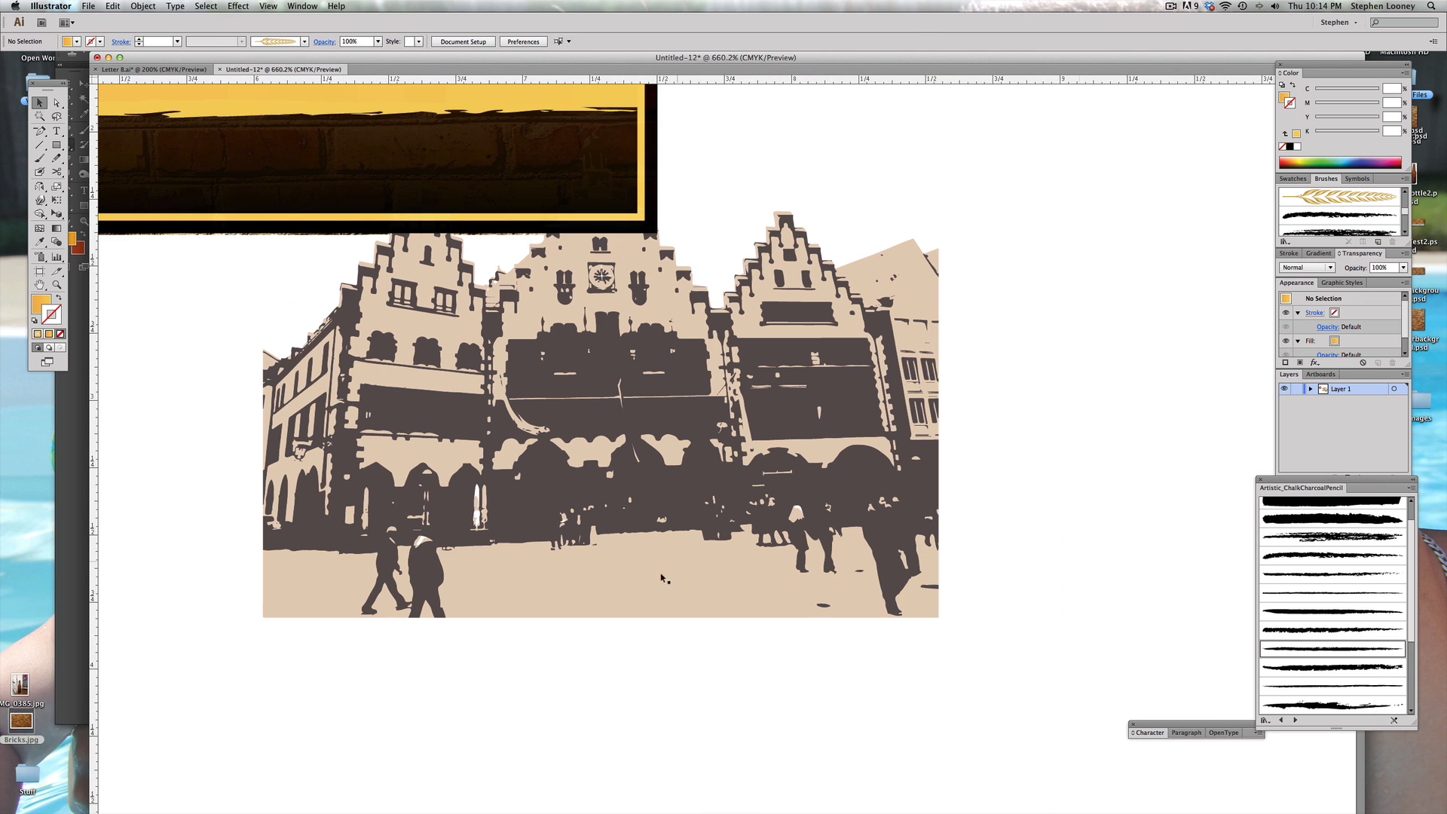
Step: Move the building artwork over the right part of the gold band and enlarge it to about 3.78 × 2.74 in
left_click(563, 398, "alt+super")
left_click(563, 397, "alt+super")
left_click_drag(656, 399, 756, 474)
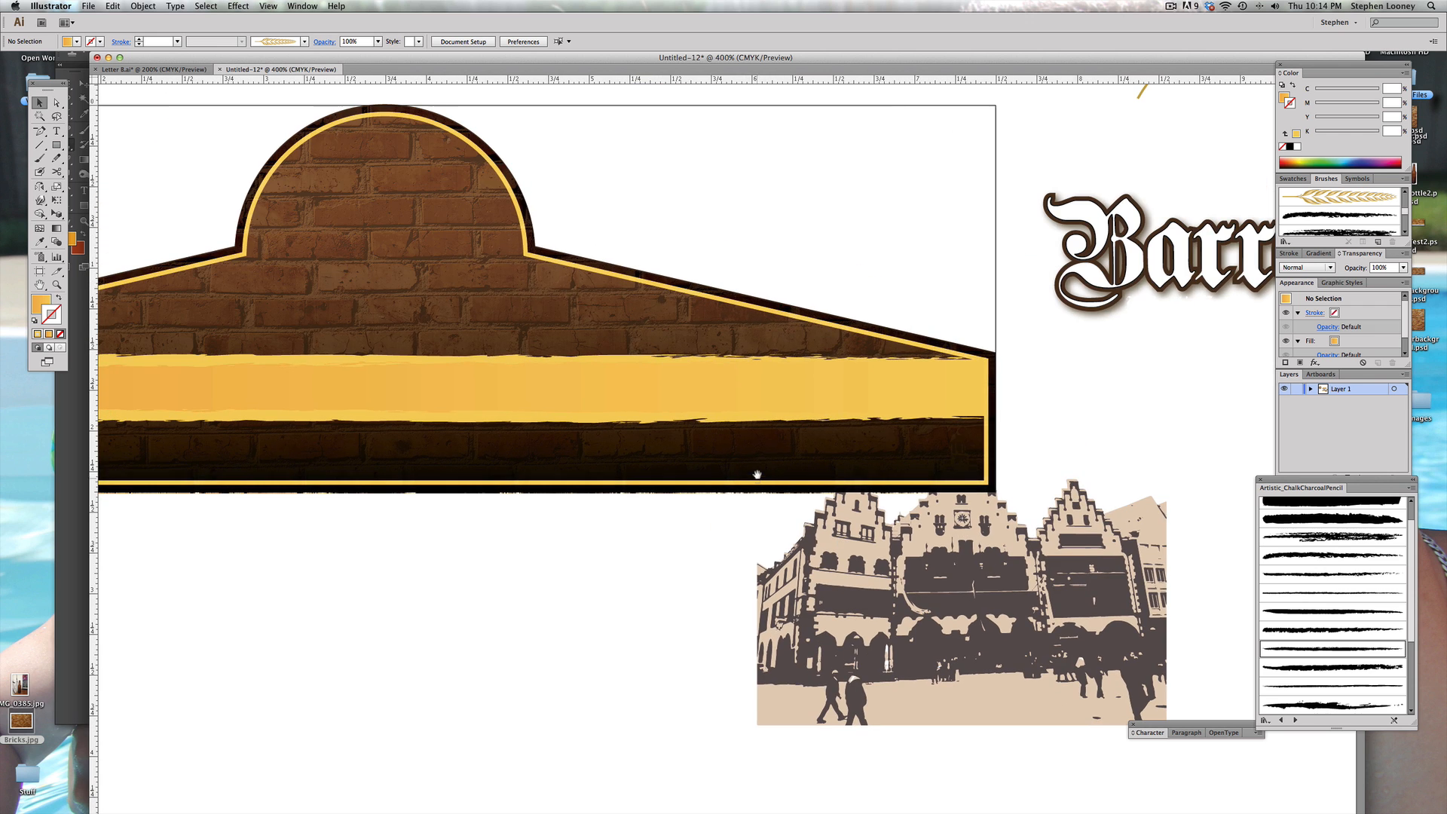
left_click(661, 358, "alt+super")
left_click_drag(749, 416, 799, 467)
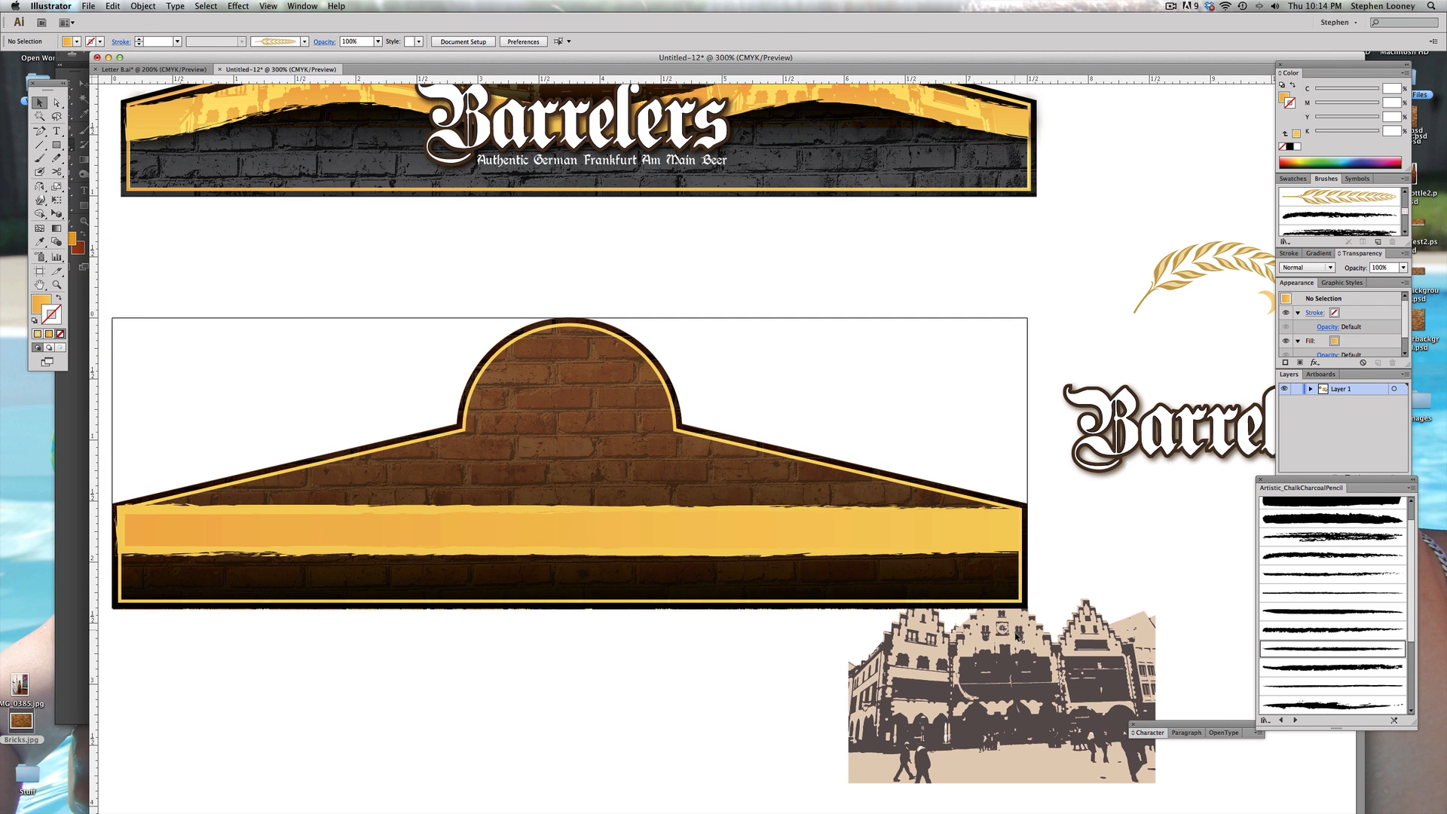
left_click(1017, 635)
left_click_drag(1027, 650, 819, 606)
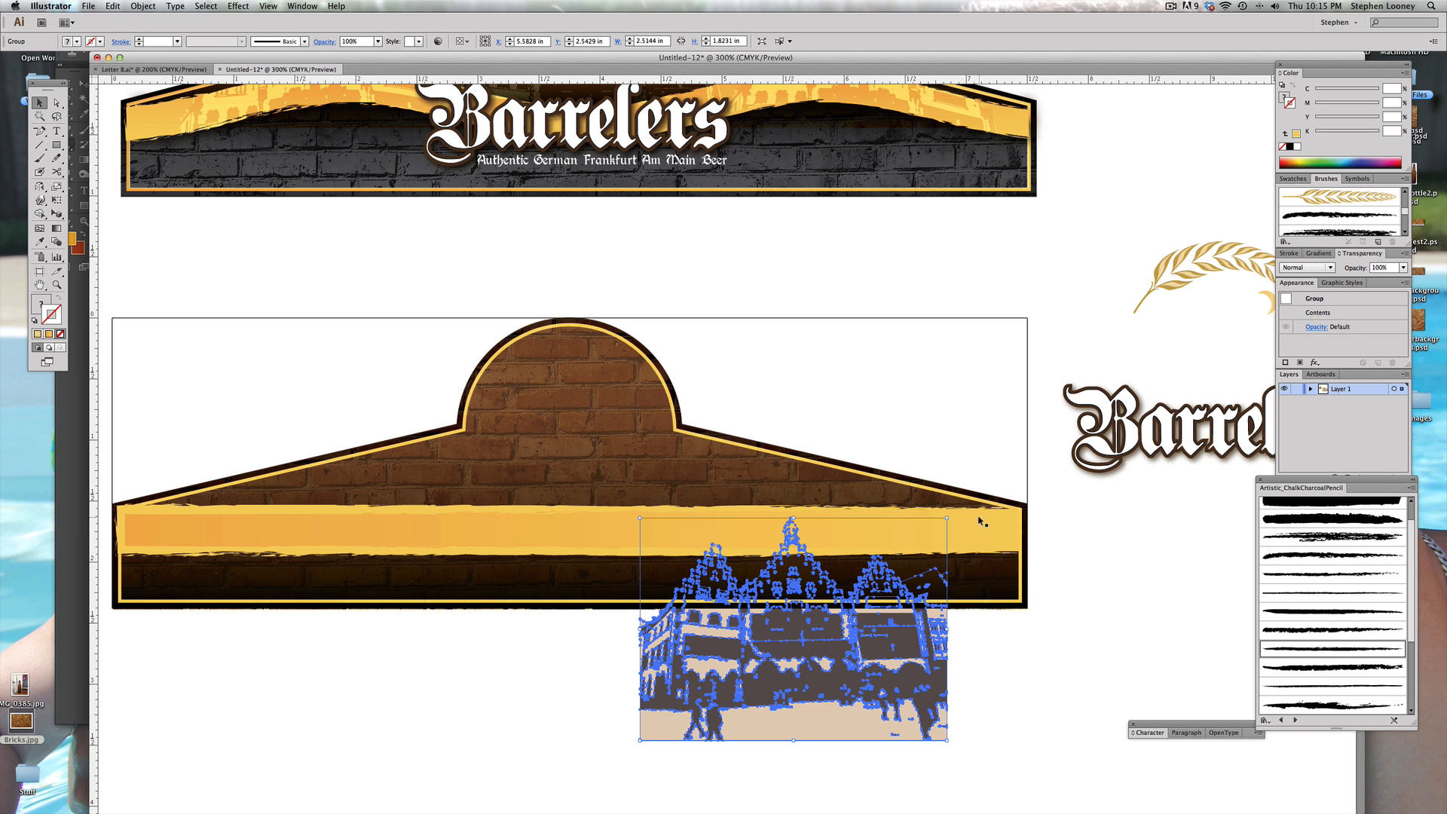
left_click_drag(950, 517, 1024, 461)
left_click_drag(892, 606, 891, 561)
key("super+z")
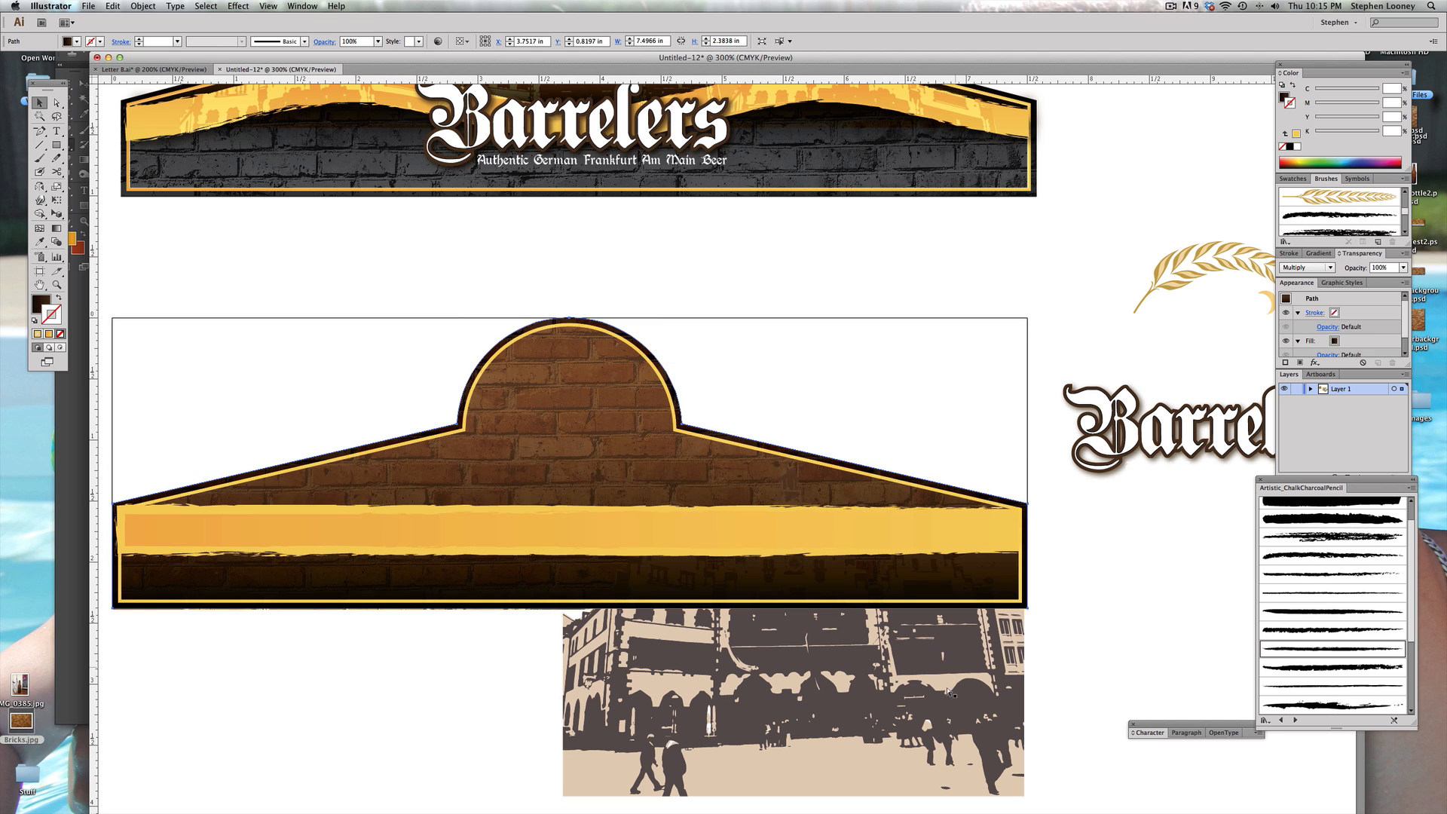
Step: Bring the building artwork to the front, above the label shapes and the gold band
left_click(947, 689)
key("super+shift+bracketright")
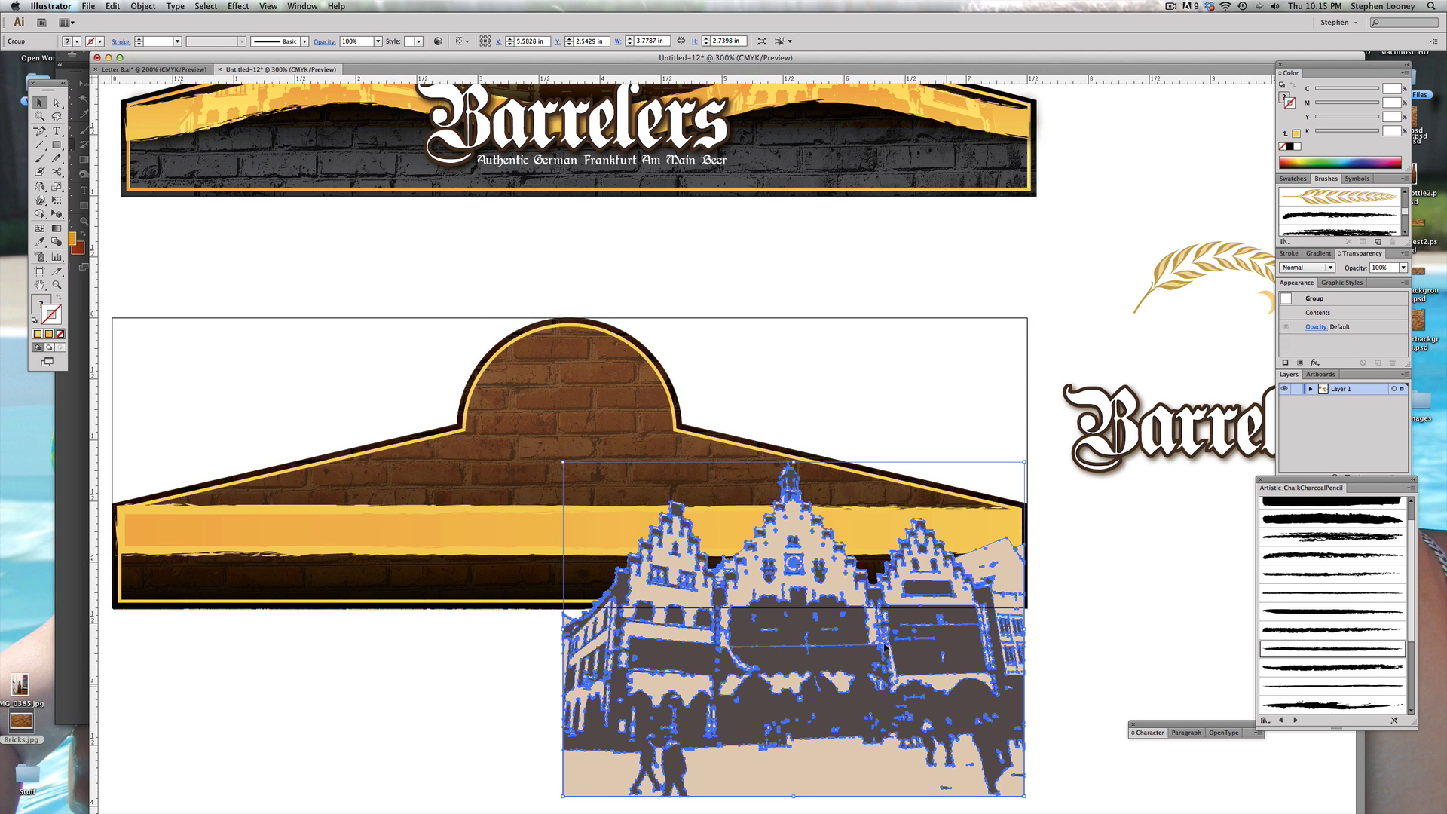
left_click(143, 7)
mouse_move(150, 32)
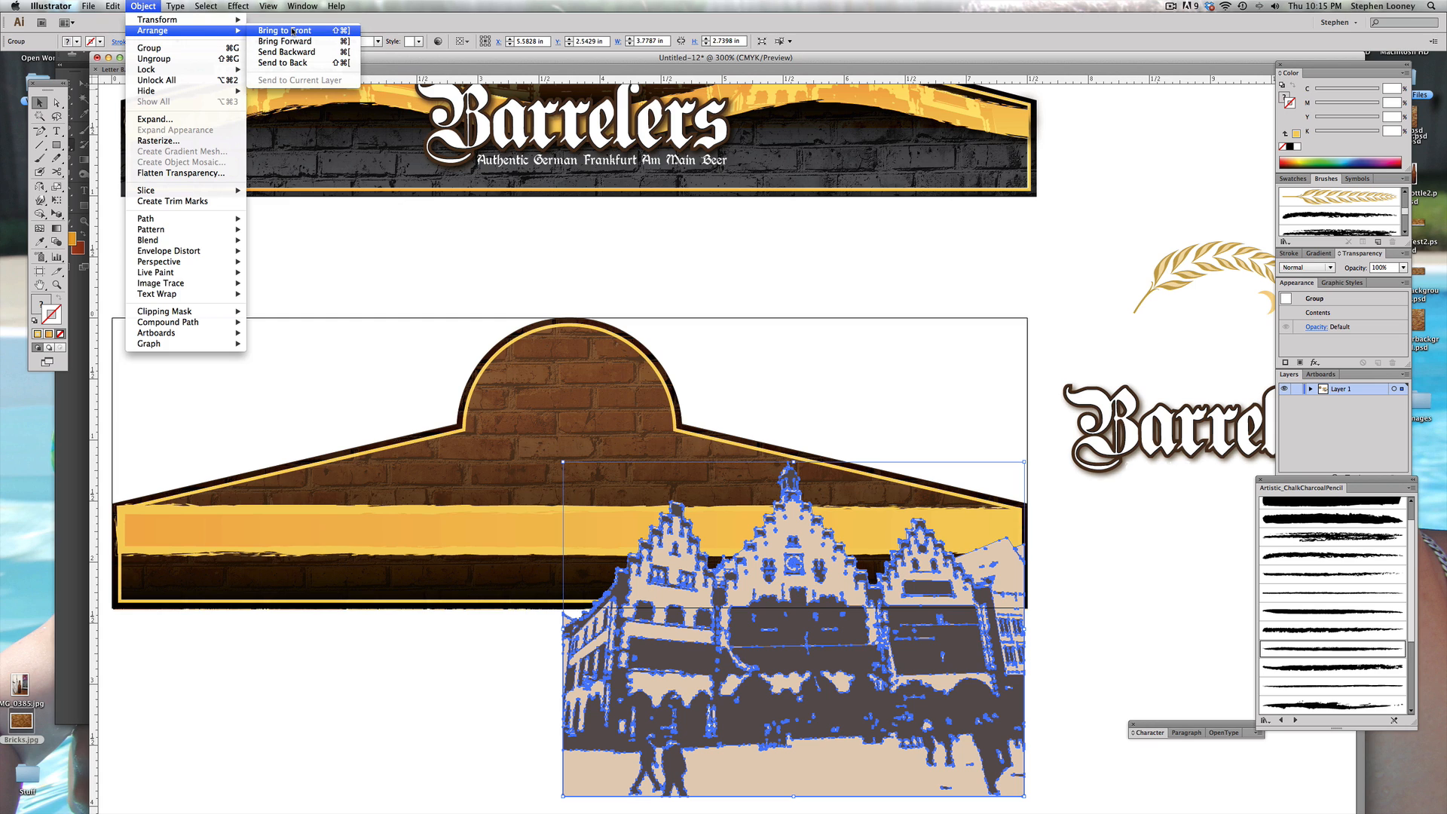
left_click(848, 222)
Step: Draw a strokeless rectangle over the building gables, matching the gold band's height along its right part, and deselect it
left_click(56, 144)
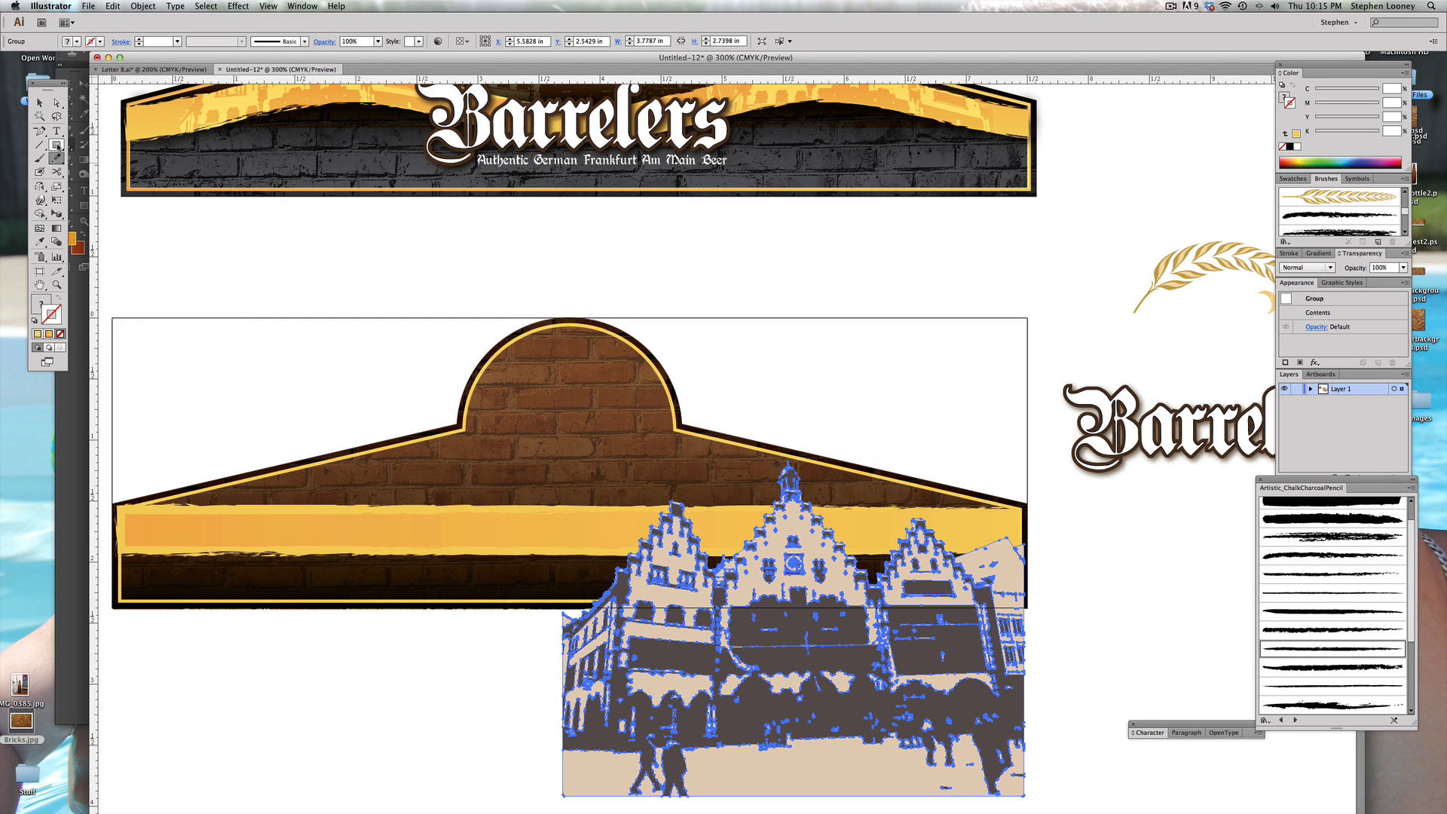
left_click_drag(657, 506, 984, 554)
left_click(41, 104)
left_click(546, 791)
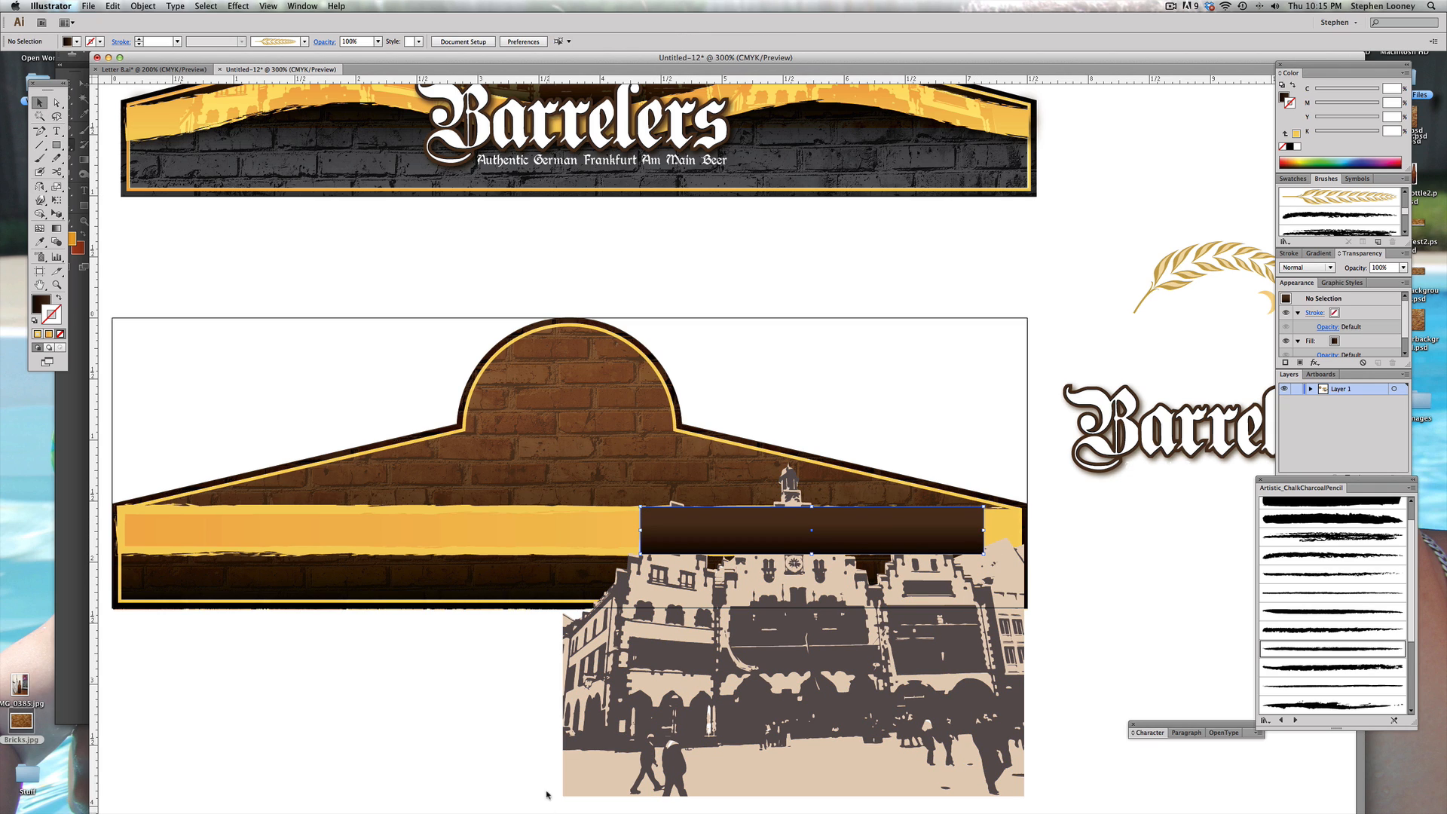
Step: Bring the dark rectangle in front of the building artwork and clip the artwork with it, leaving only the gables inside the gold band
left_click(697, 718)
left_click_drag(771, 707, 771, 696)
scroll(773, 679, "up", 5)
scroll(857, 598, "down", 5)
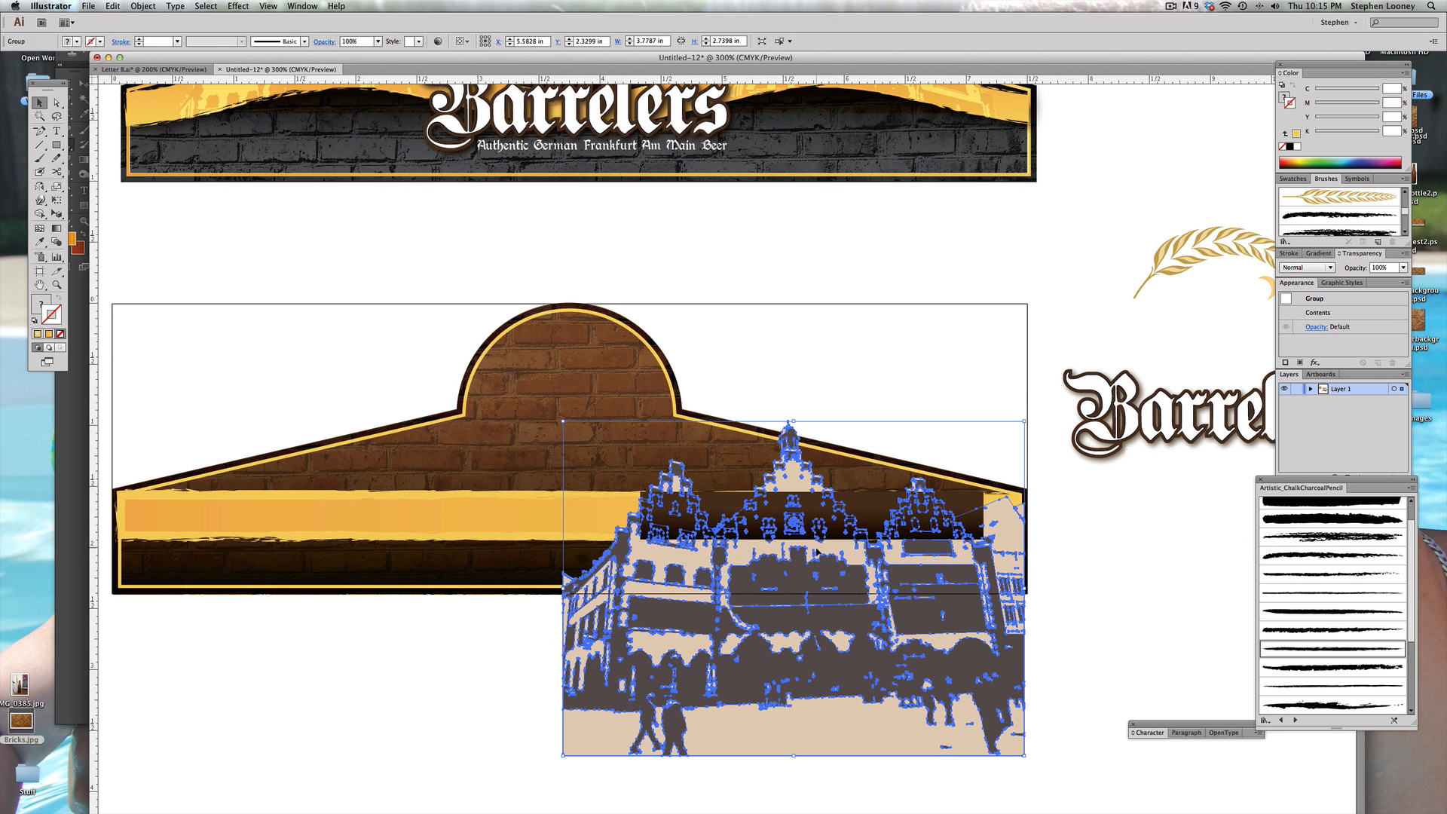
left_click(524, 690)
left_click(698, 513)
key("super+shift+bracketright")
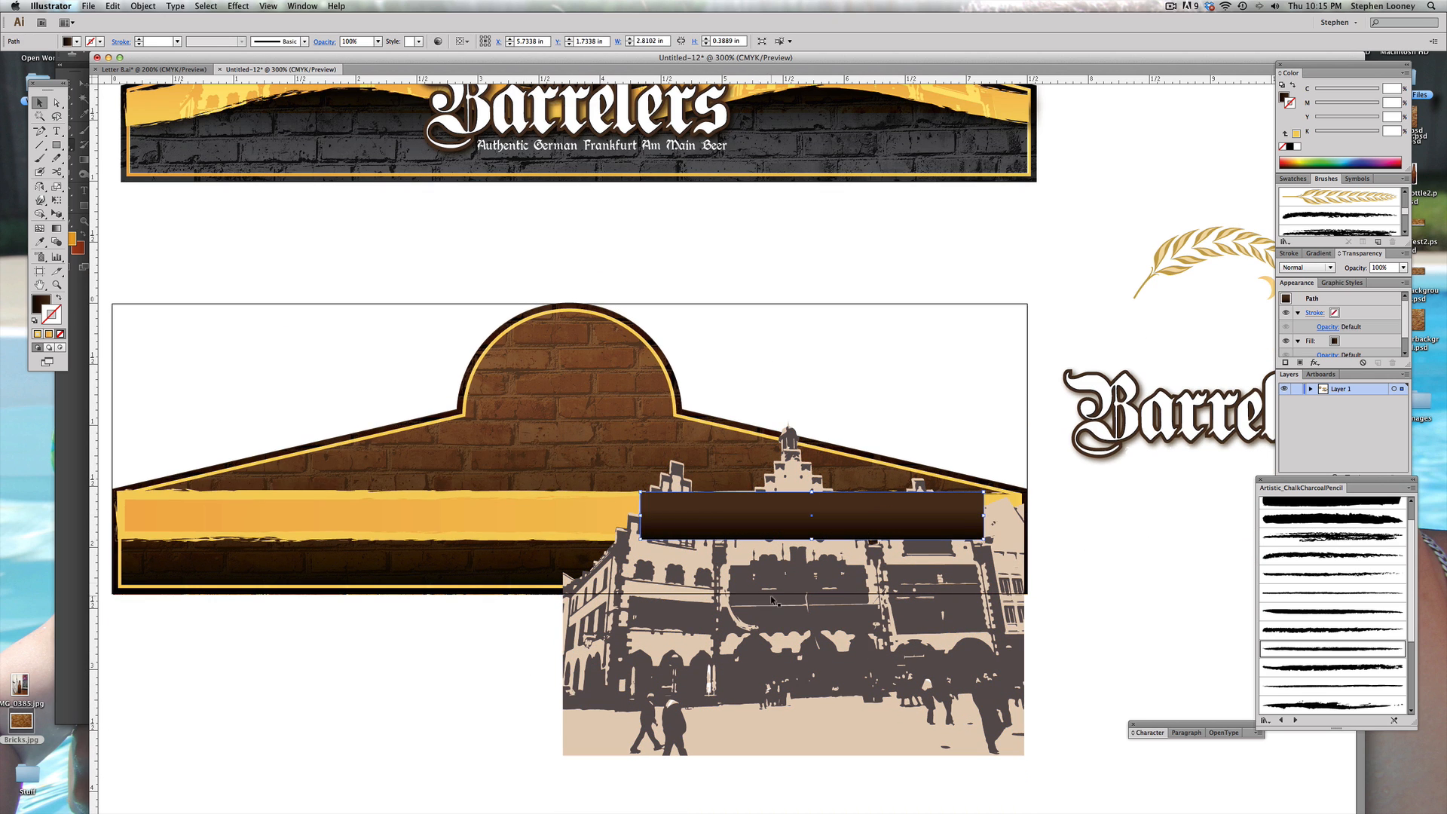
left_click(771, 599, "shift")
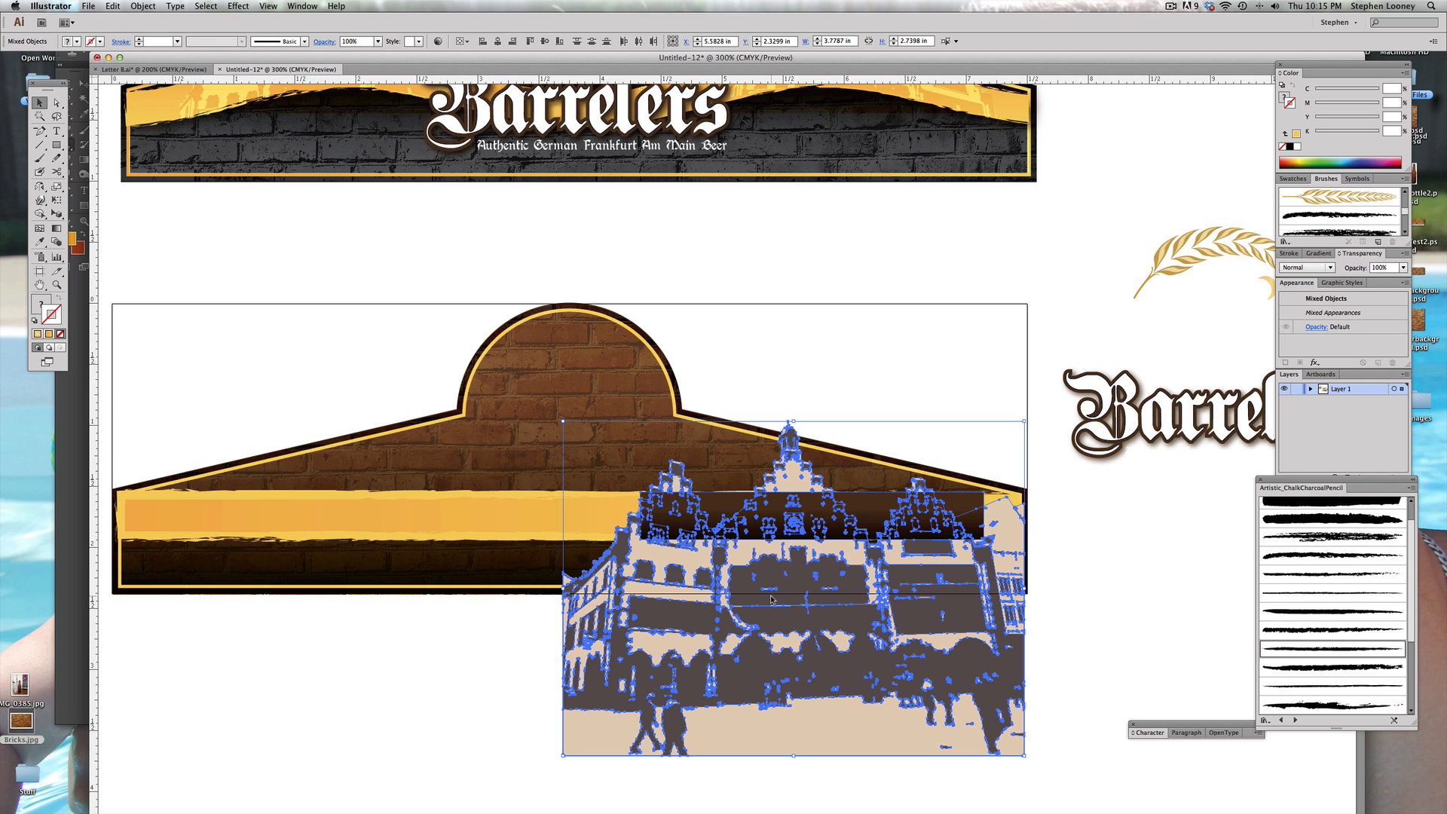
right_click(771, 599)
left_click(787, 657)
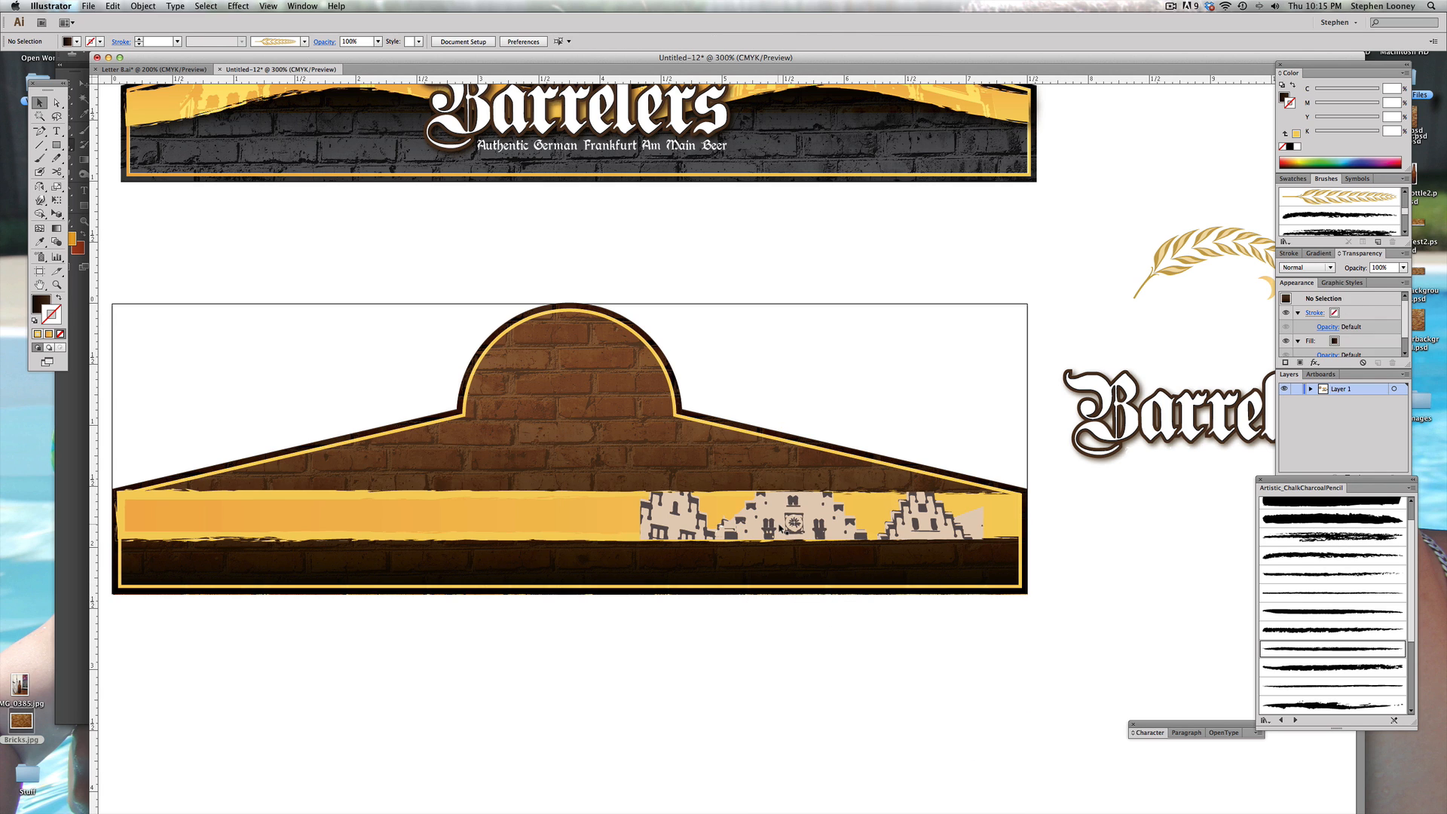
Step: Duplicate the clipped building strip horizontally onto the left part of the gold band
left_click(780, 529)
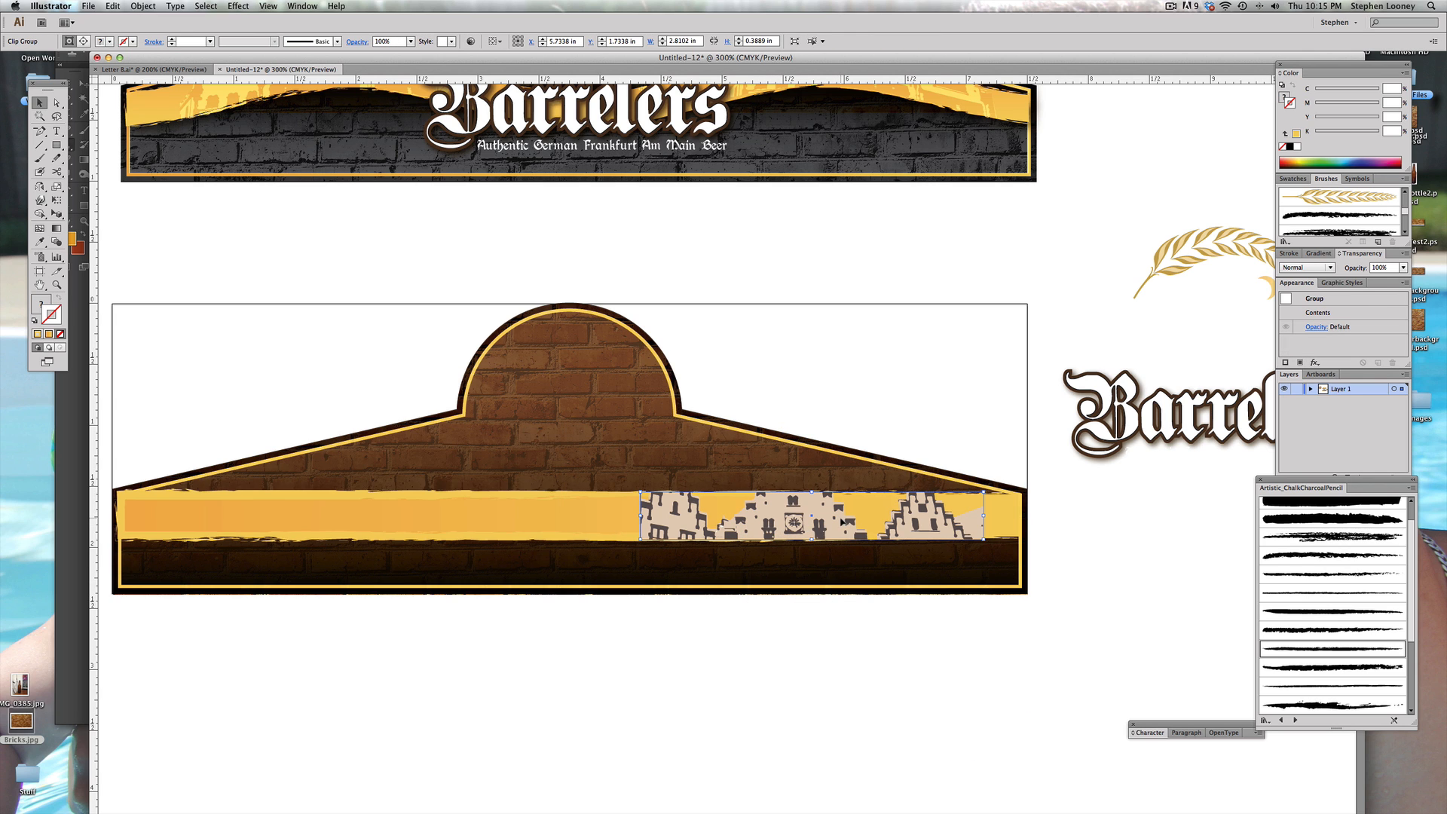
left_click_drag(909, 527, 416, 518)
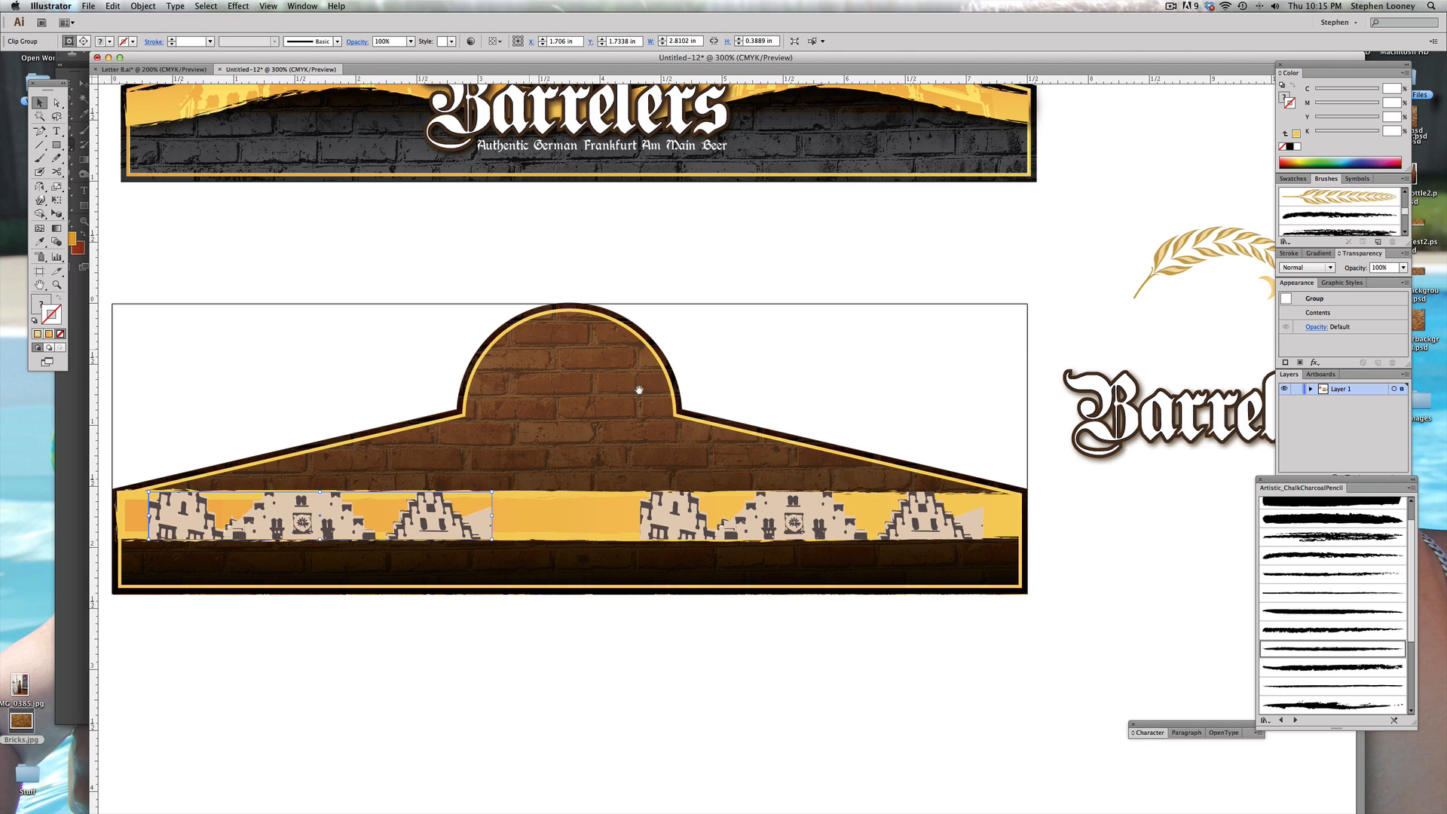
key("super+minus")
left_click(717, 517, "shift")
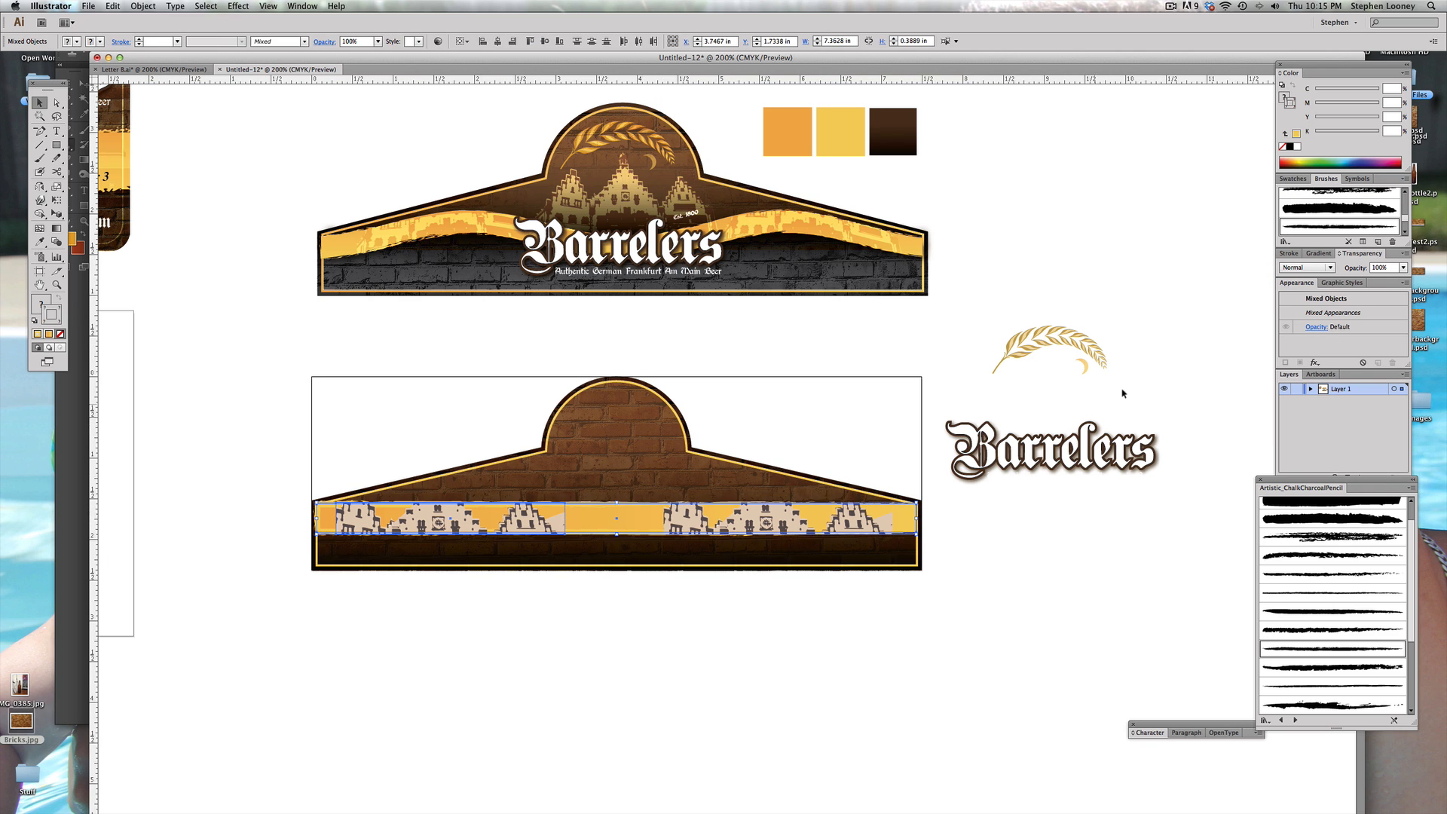
left_click(1160, 358)
Step: Set the blending mode of both clipped building strips on the gold band to Overlay and deselect them
left_click(847, 530)
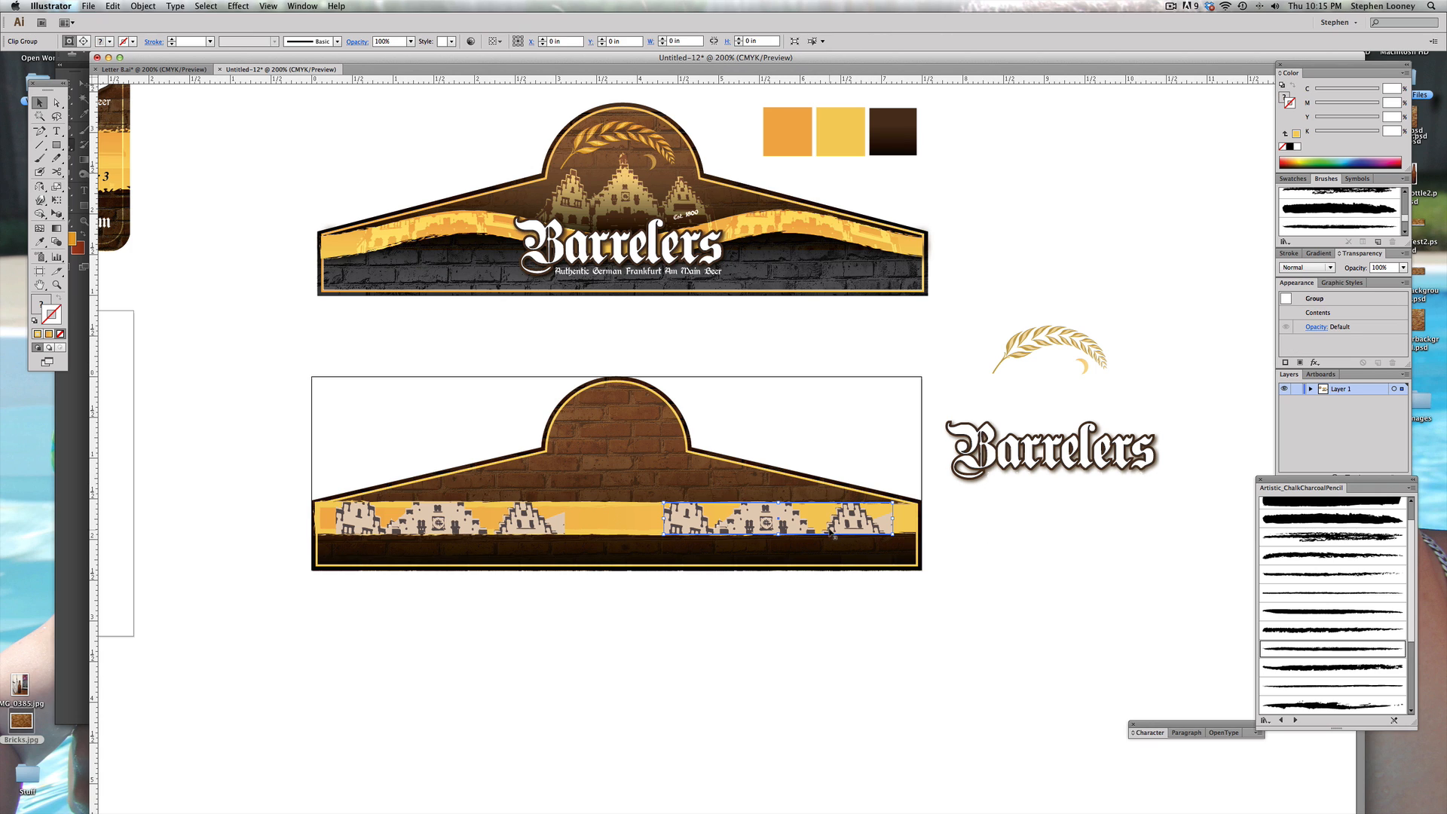
left_click(539, 522, "shift")
left_click(1307, 267)
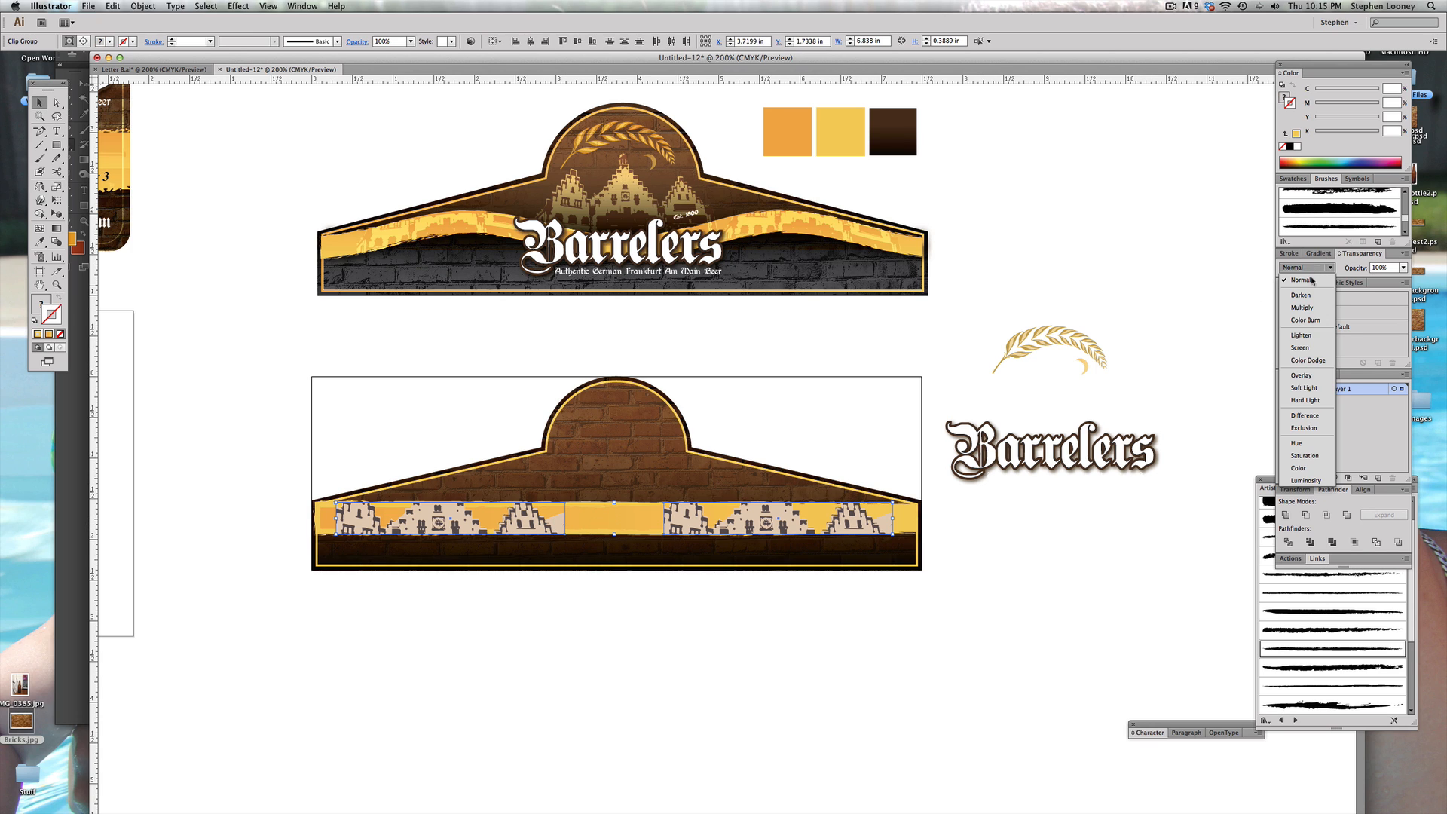
left_click(1302, 374)
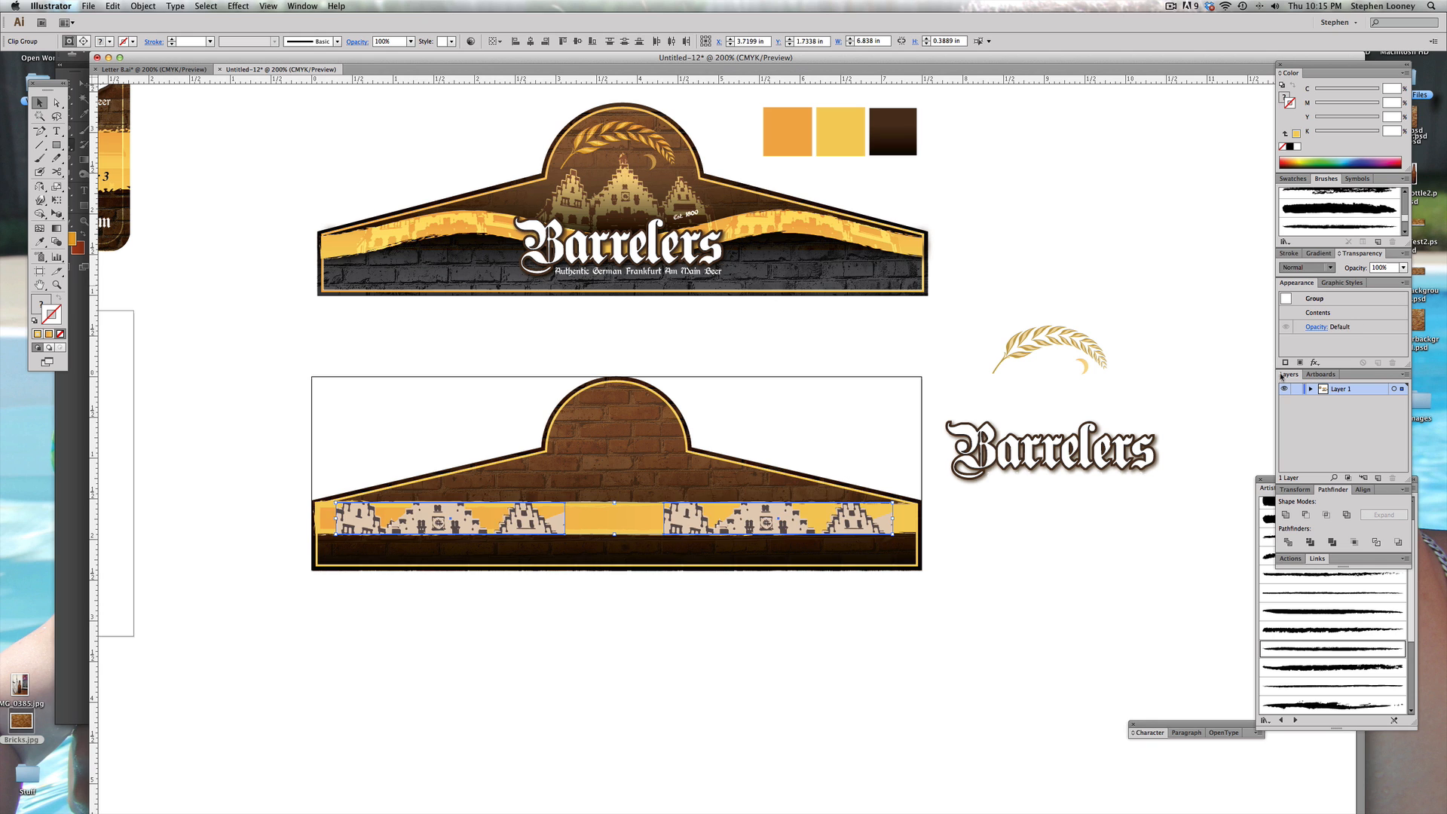
left_click(284, 239)
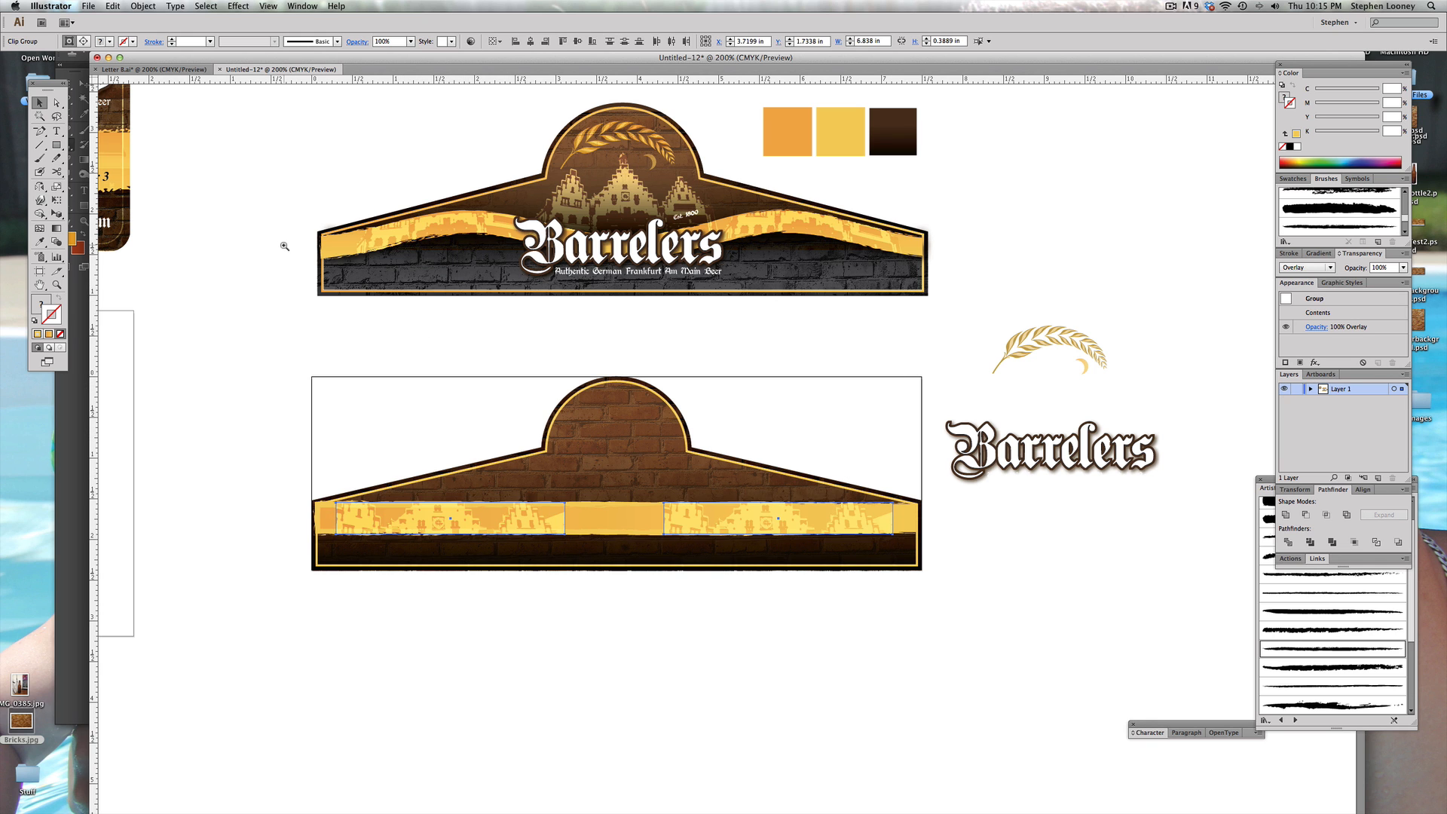
left_click_drag(291, 238, 995, 749)
left_click(559, 463)
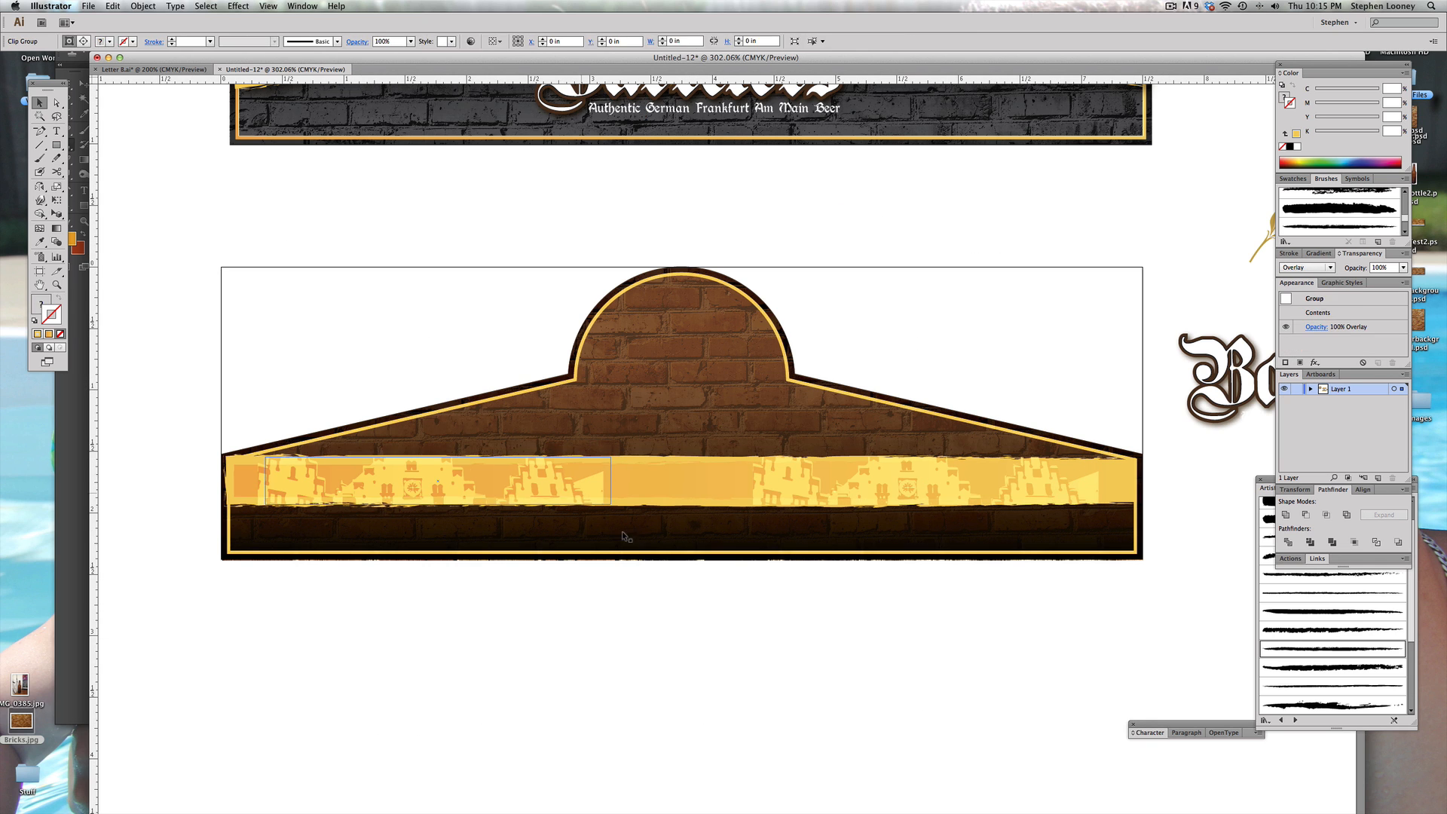
left_click(631, 584)
left_click(714, 420, "alt+super")
left_click_drag(882, 414, 835, 426)
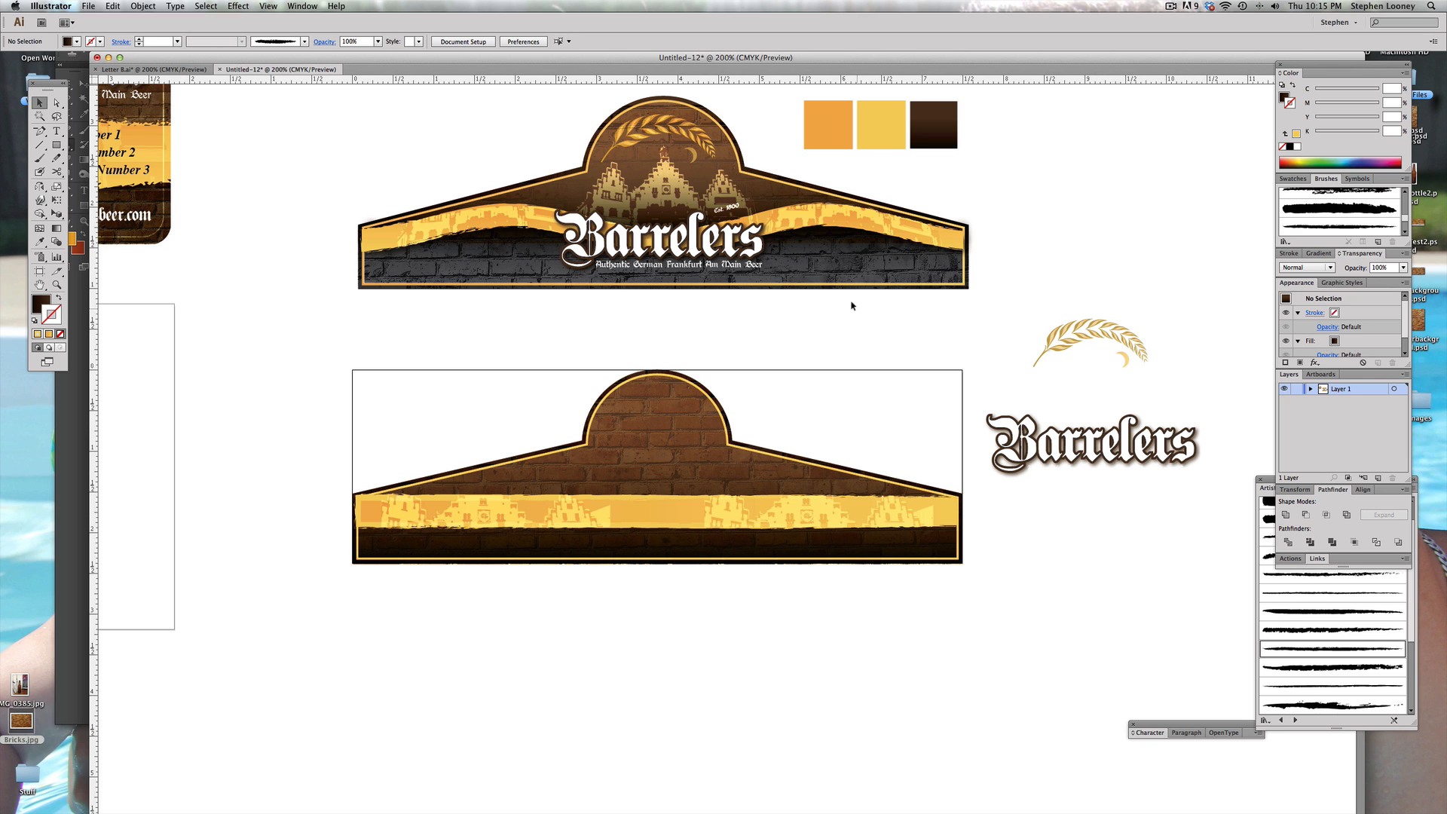
Step: Copy the Barrelers lettering, tagline and buildings from the reference label straight down onto the new label and bring the copy to the front
left_click(660, 198)
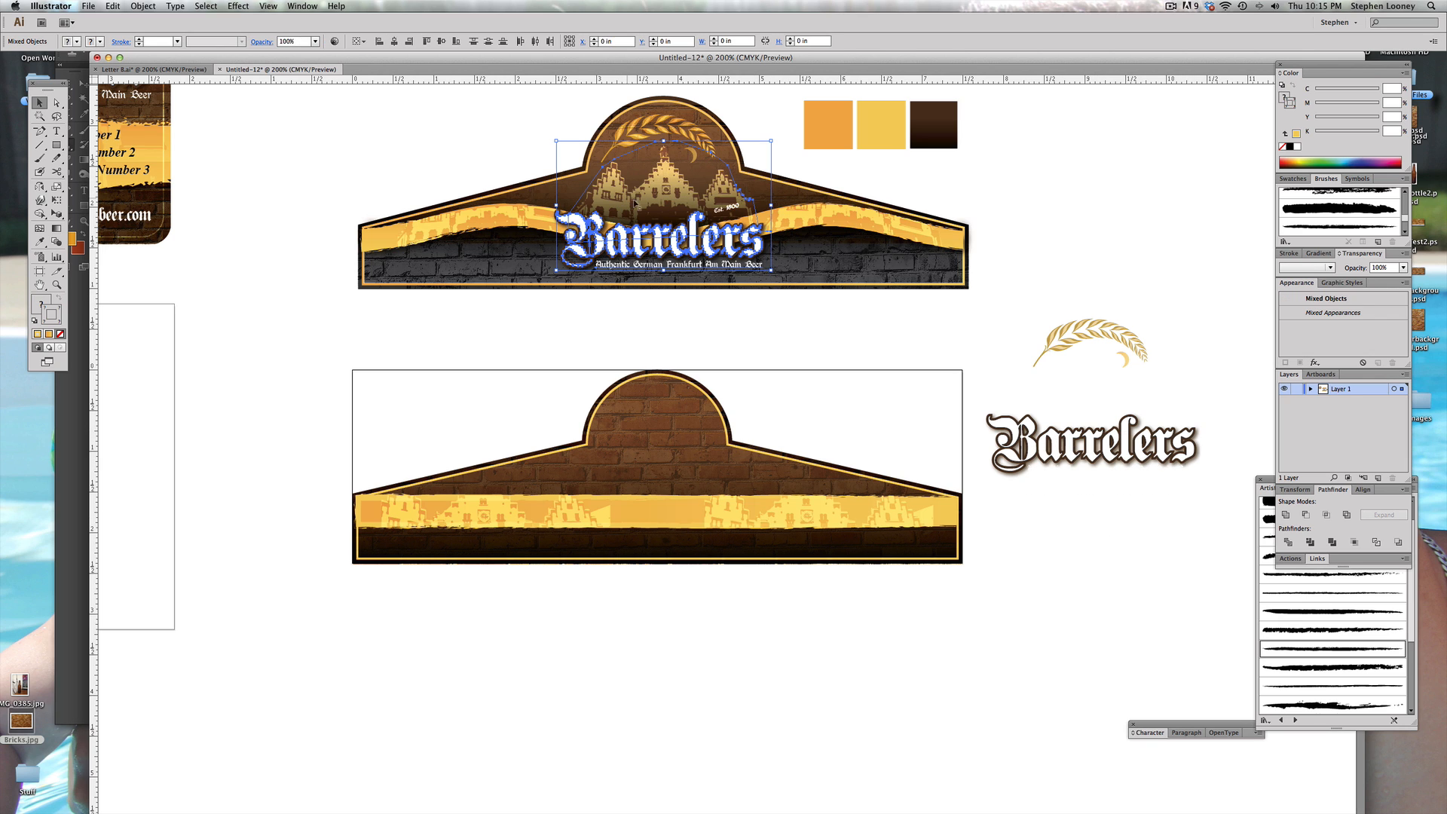
left_click_drag(659, 198, 661, 454)
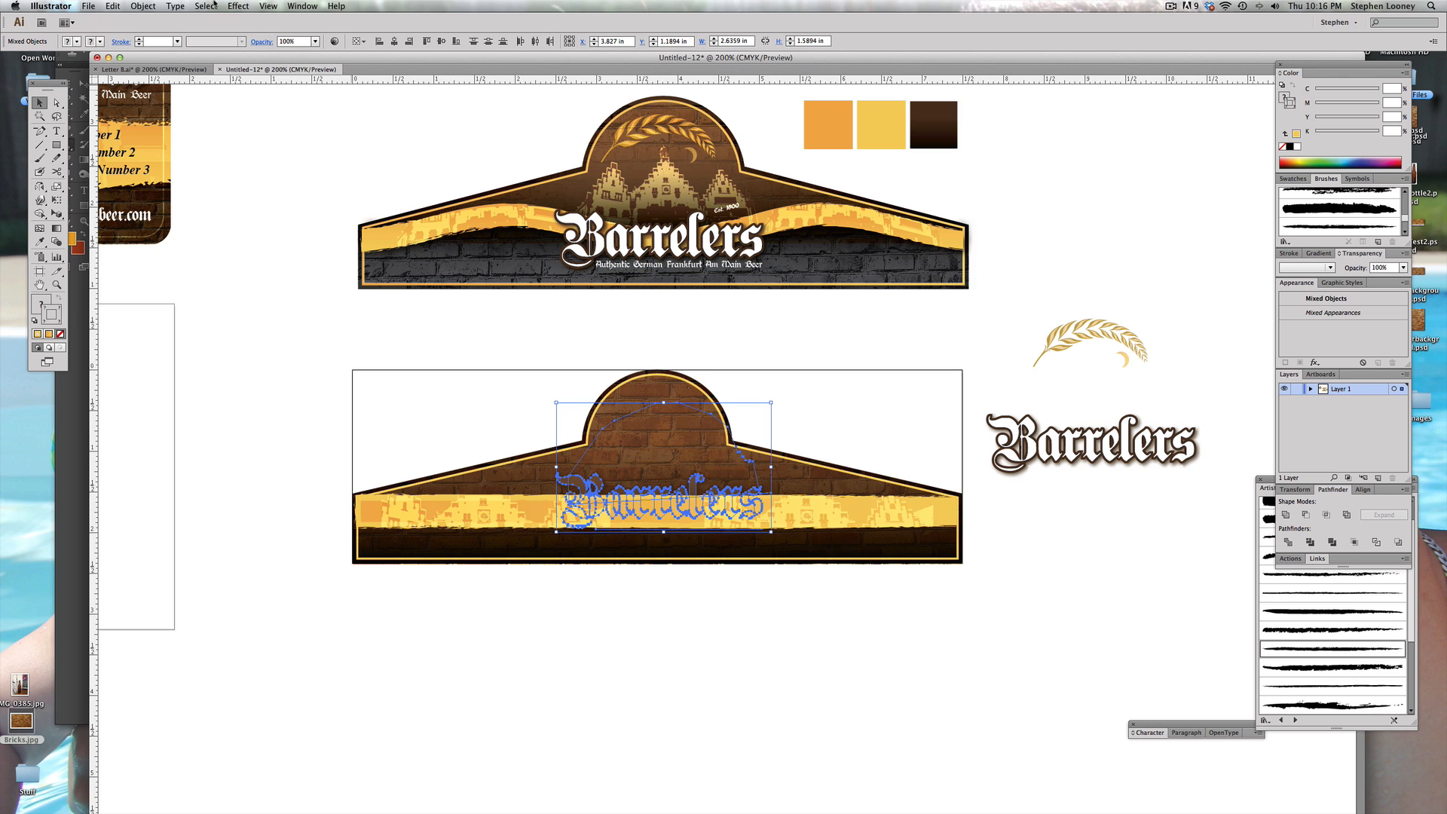
left_click(136, 6)
mouse_move(181, 30)
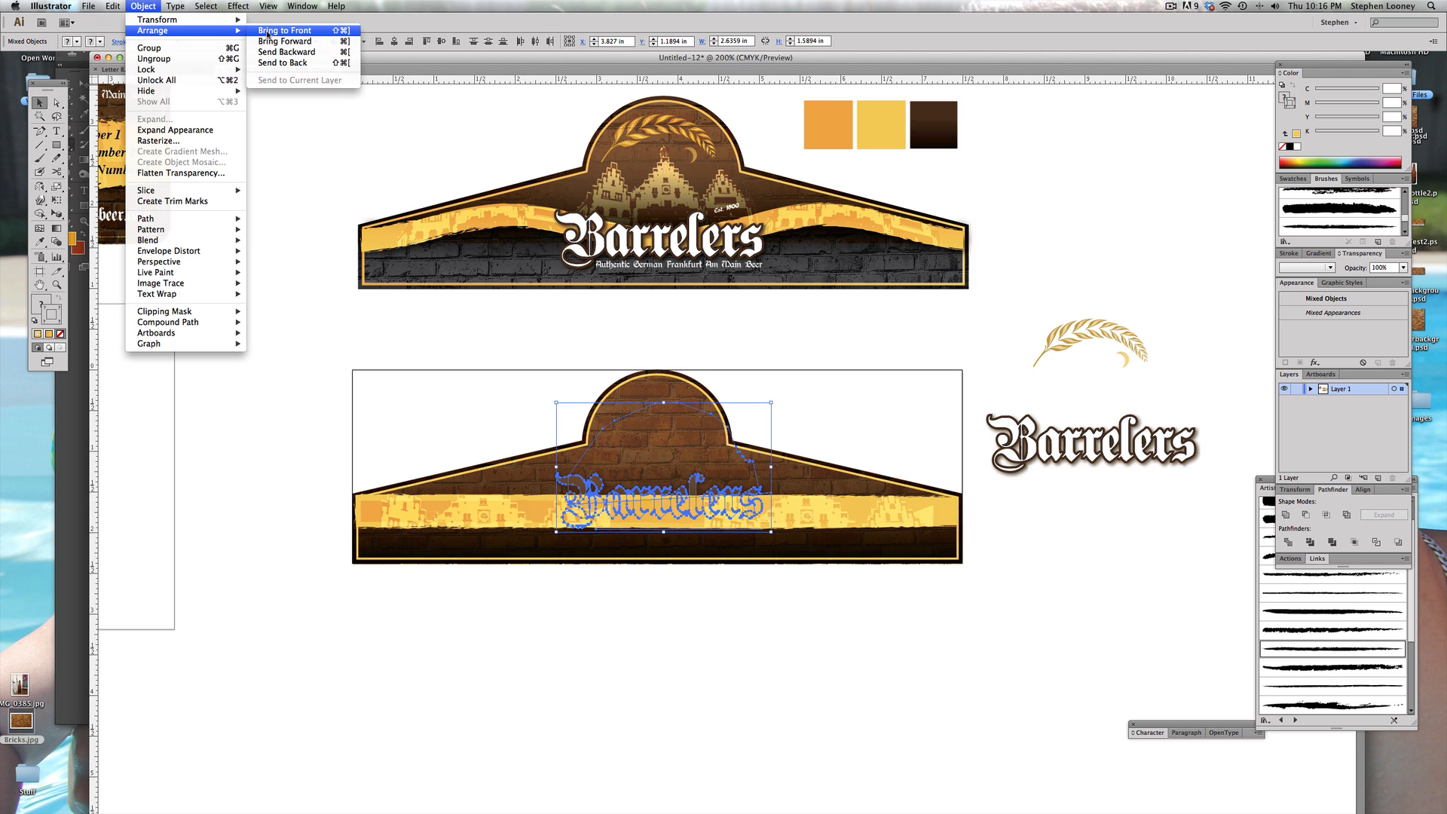
left_click(274, 63)
left_click(350, 286)
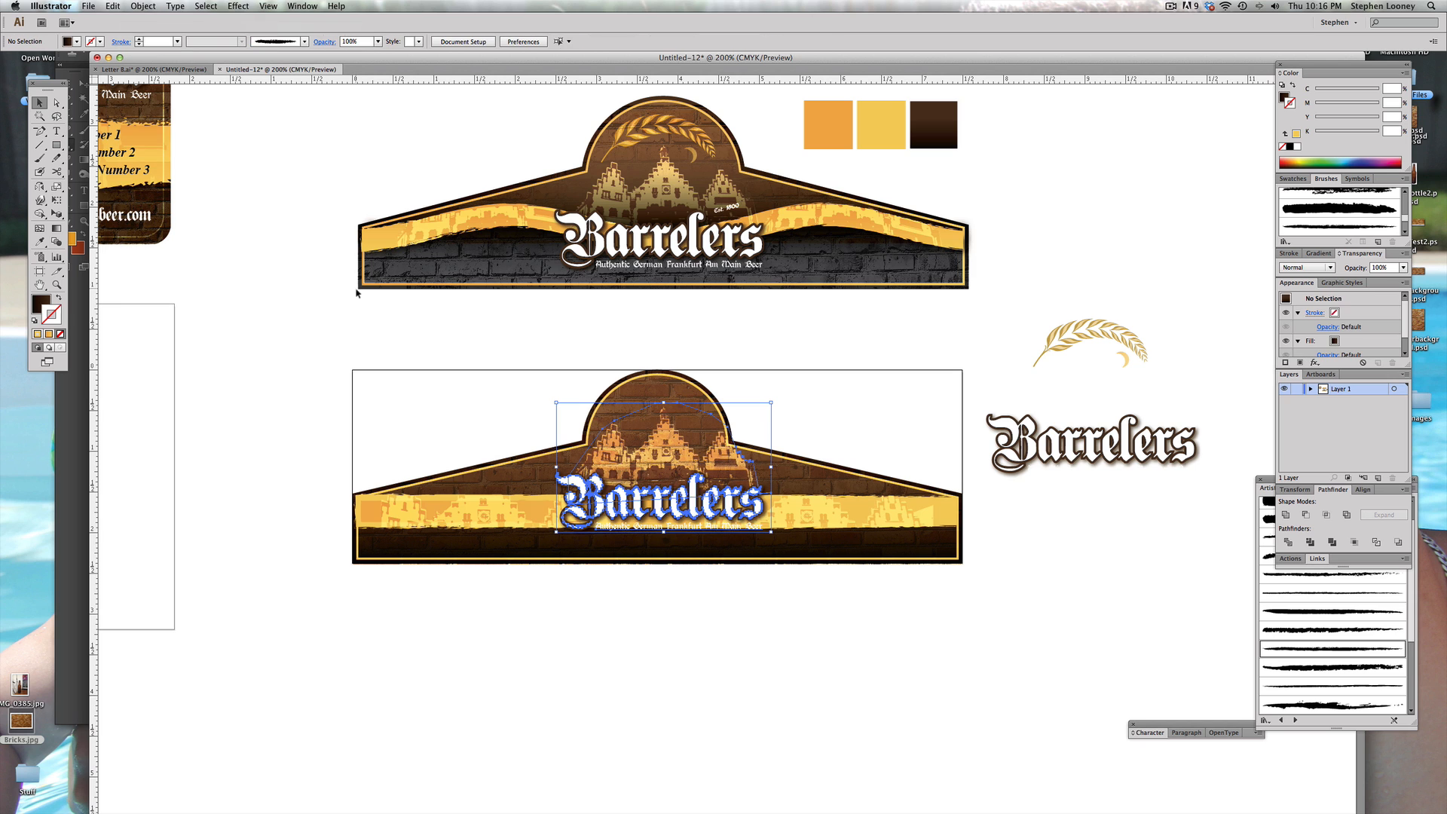
left_click_drag(417, 362, 863, 597)
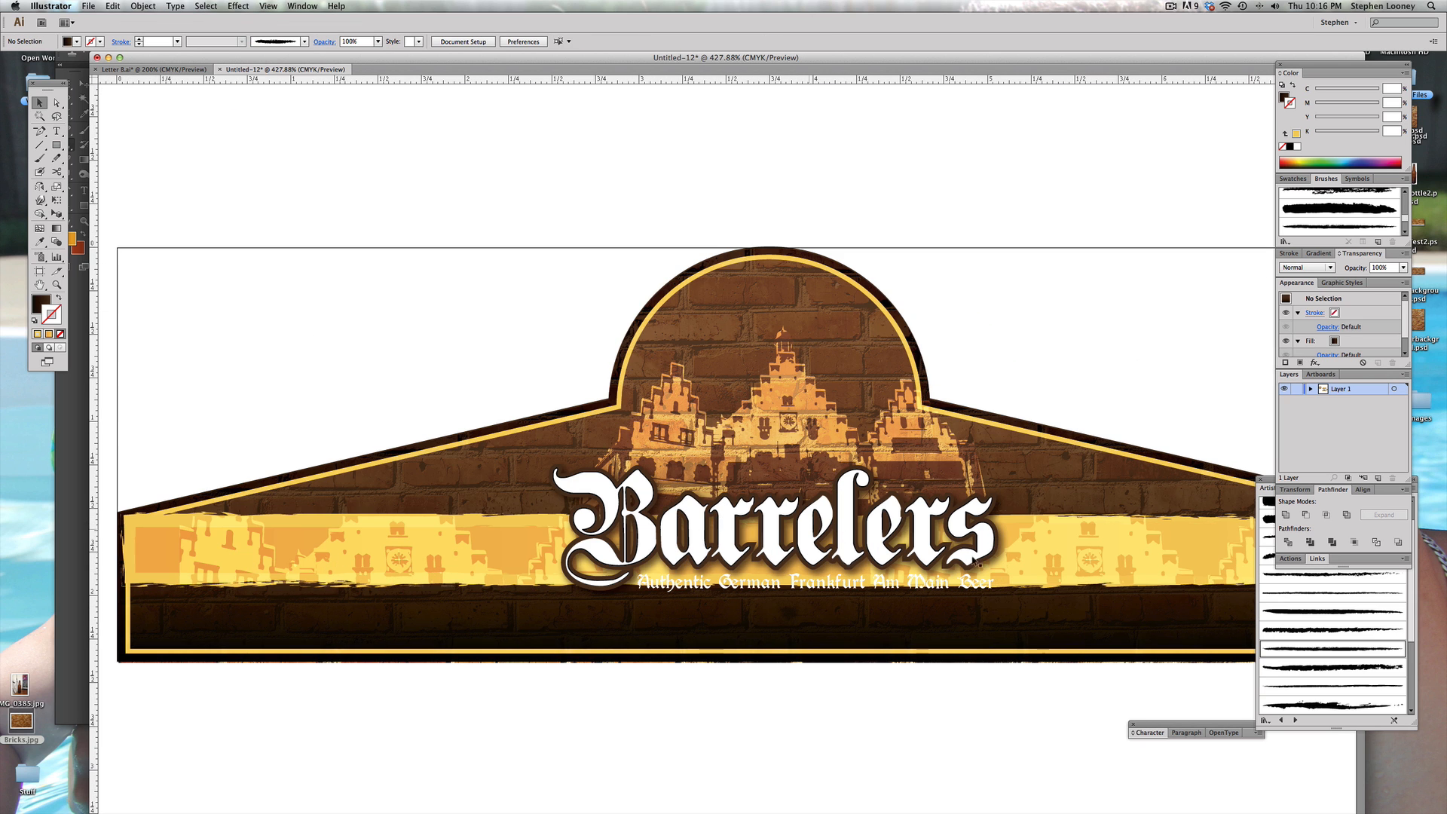
left_click_drag(997, 604, 849, 548)
key("super+z")
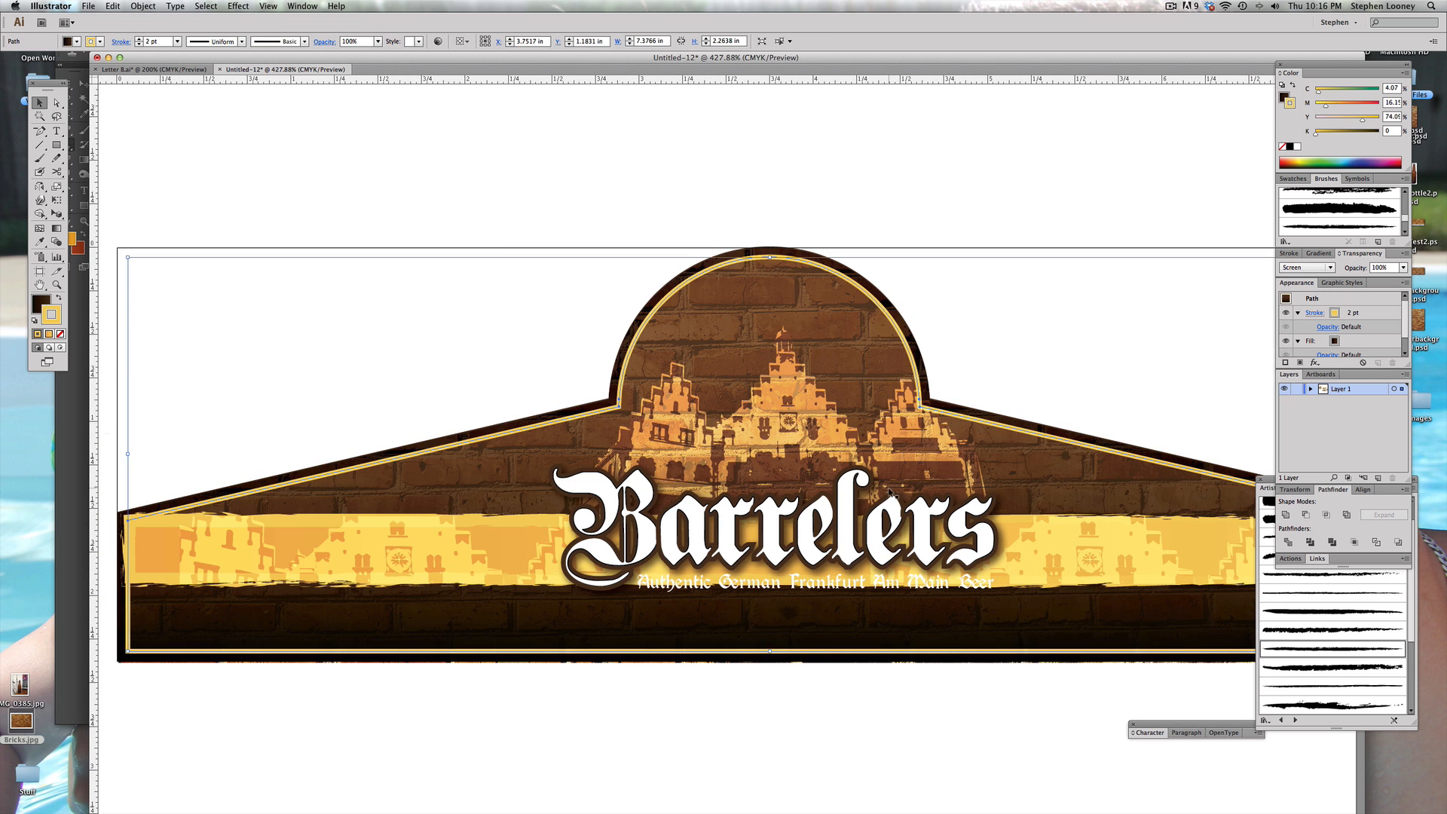
left_click(849, 494)
left_click_drag(784, 268, 294, 562)
key("super+z")
scroll(847, 188, "left", 1)
scroll(847, 188, "up", 4)
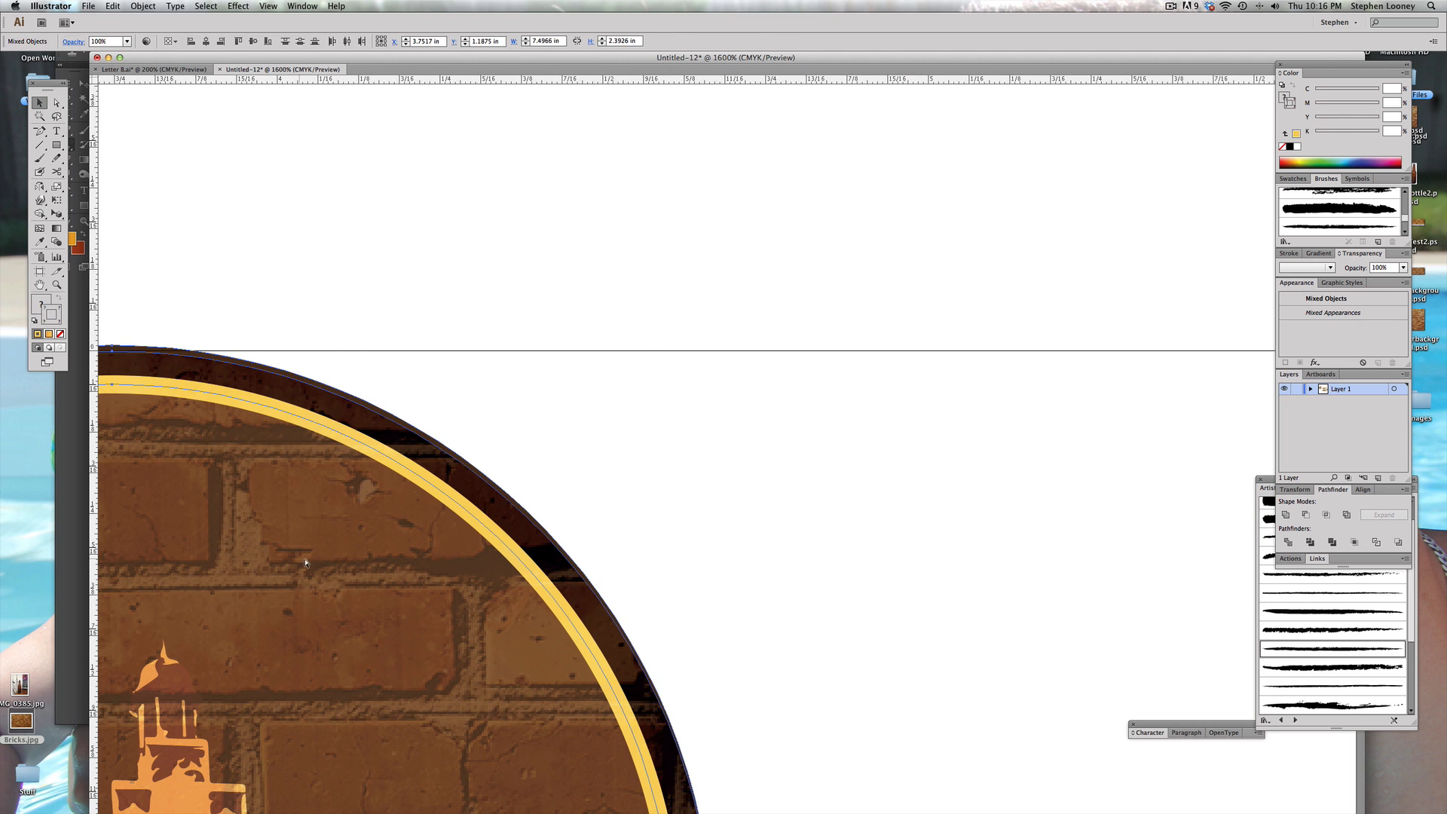
scroll(623, 526, "down", 4)
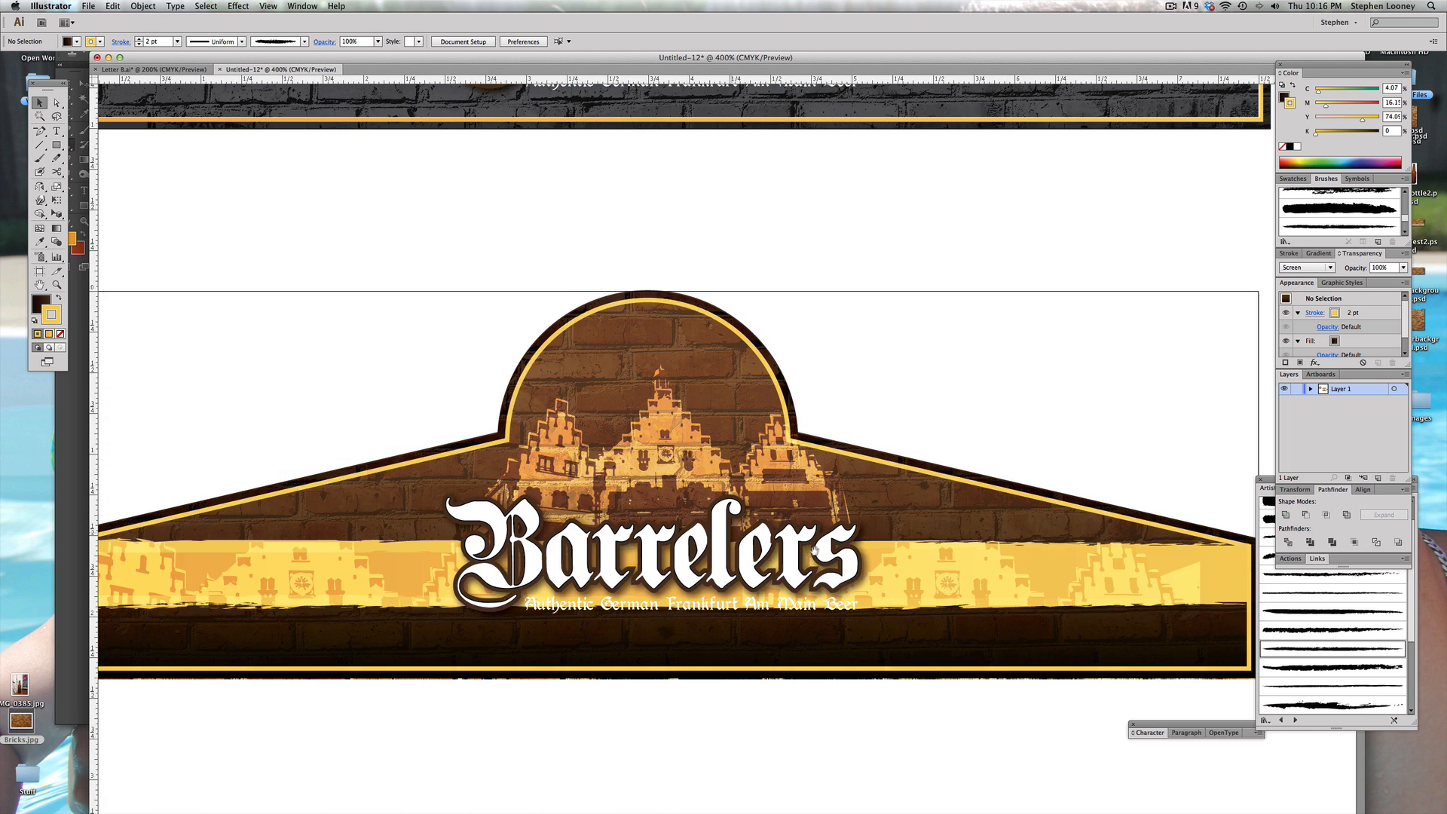
Step: Group the gold band with both building strips and reduce the group's height to about 0.295 in by raising its lower edge
left_click_drag(1002, 638, 1006, 639)
left_click_drag(1134, 635, 942, 511)
left_click_drag(276, 559, 287, 669)
key("super+z")
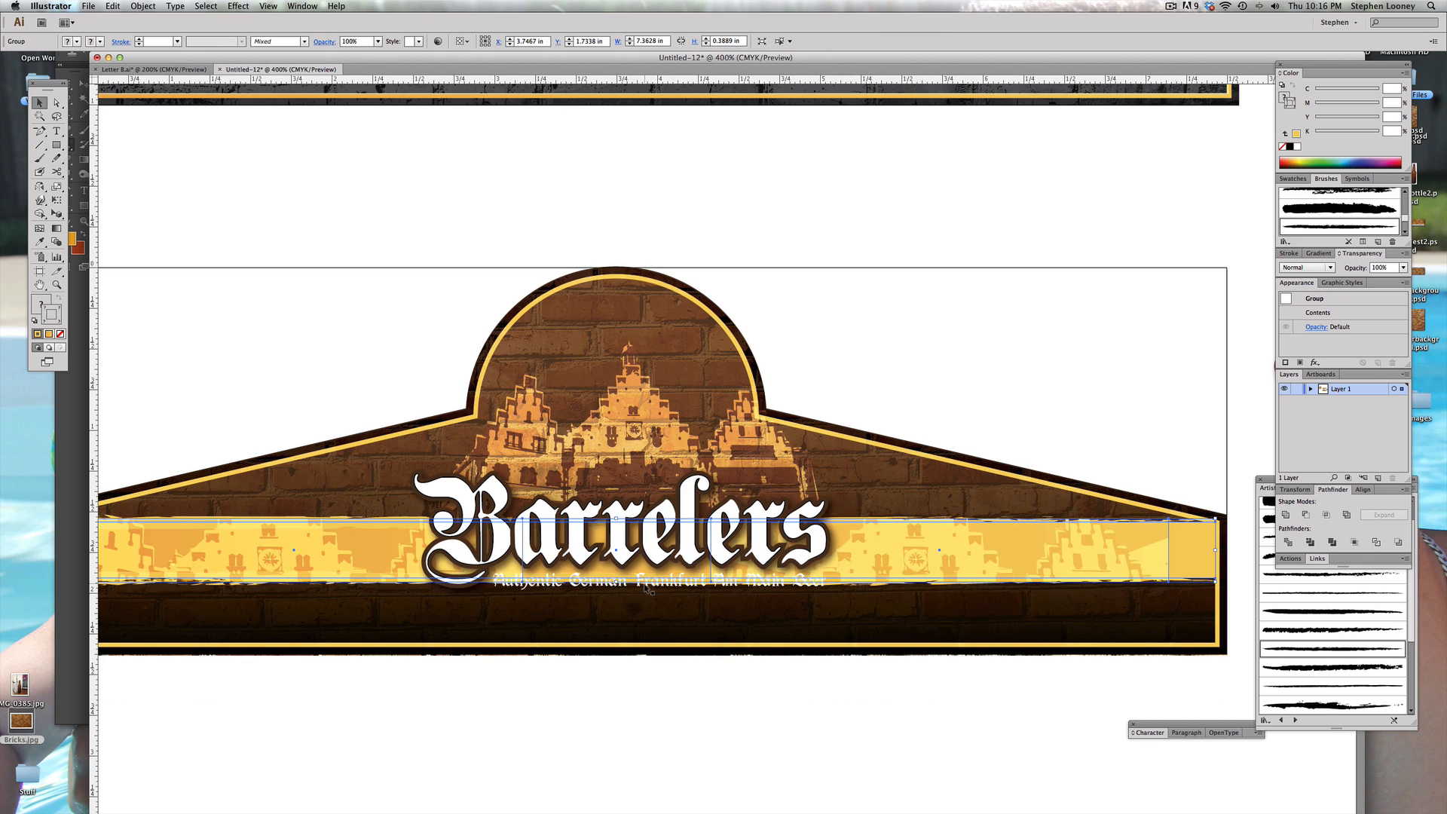
left_click_drag(617, 581, 673, 521)
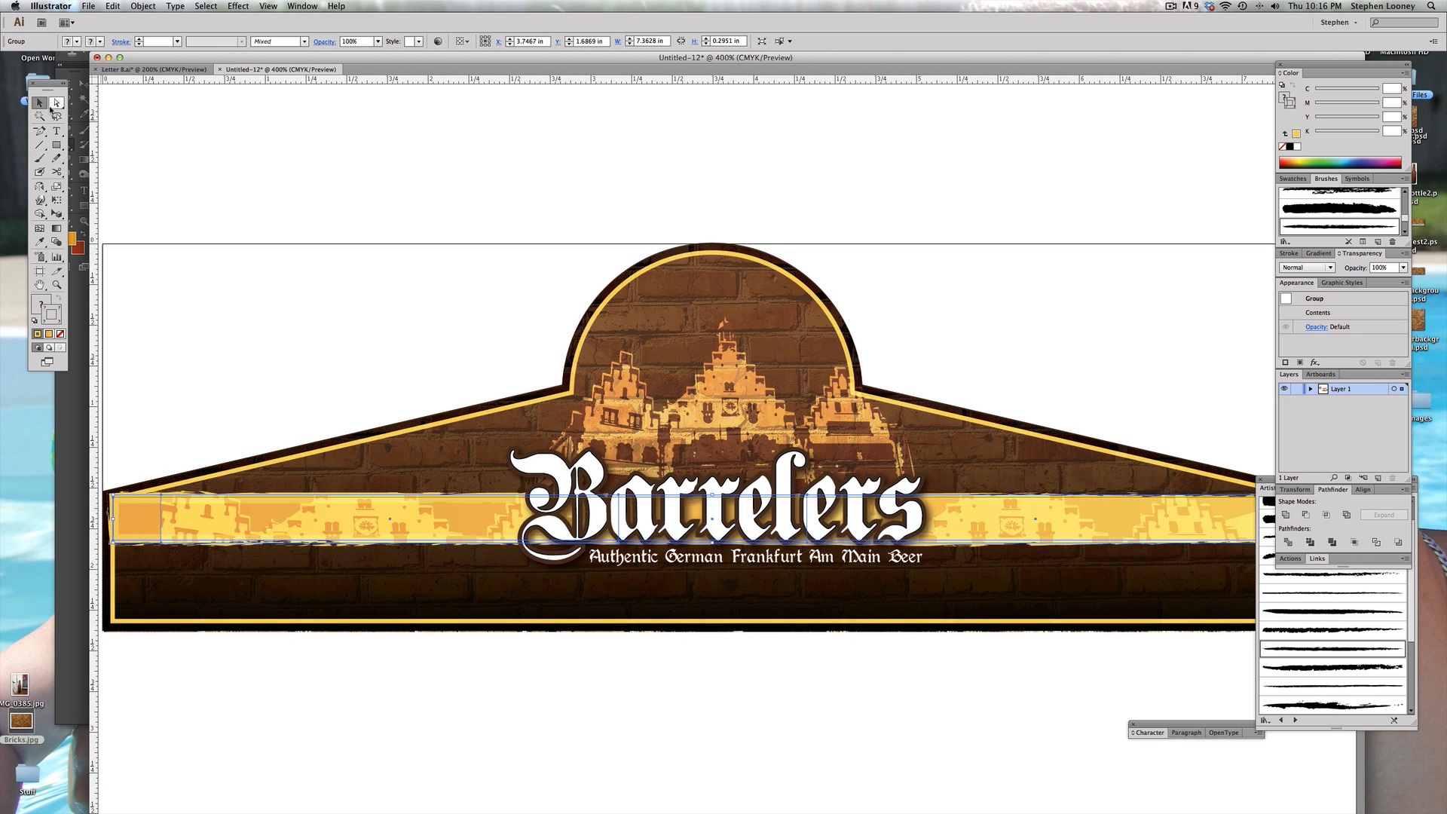
left_click(122, 197)
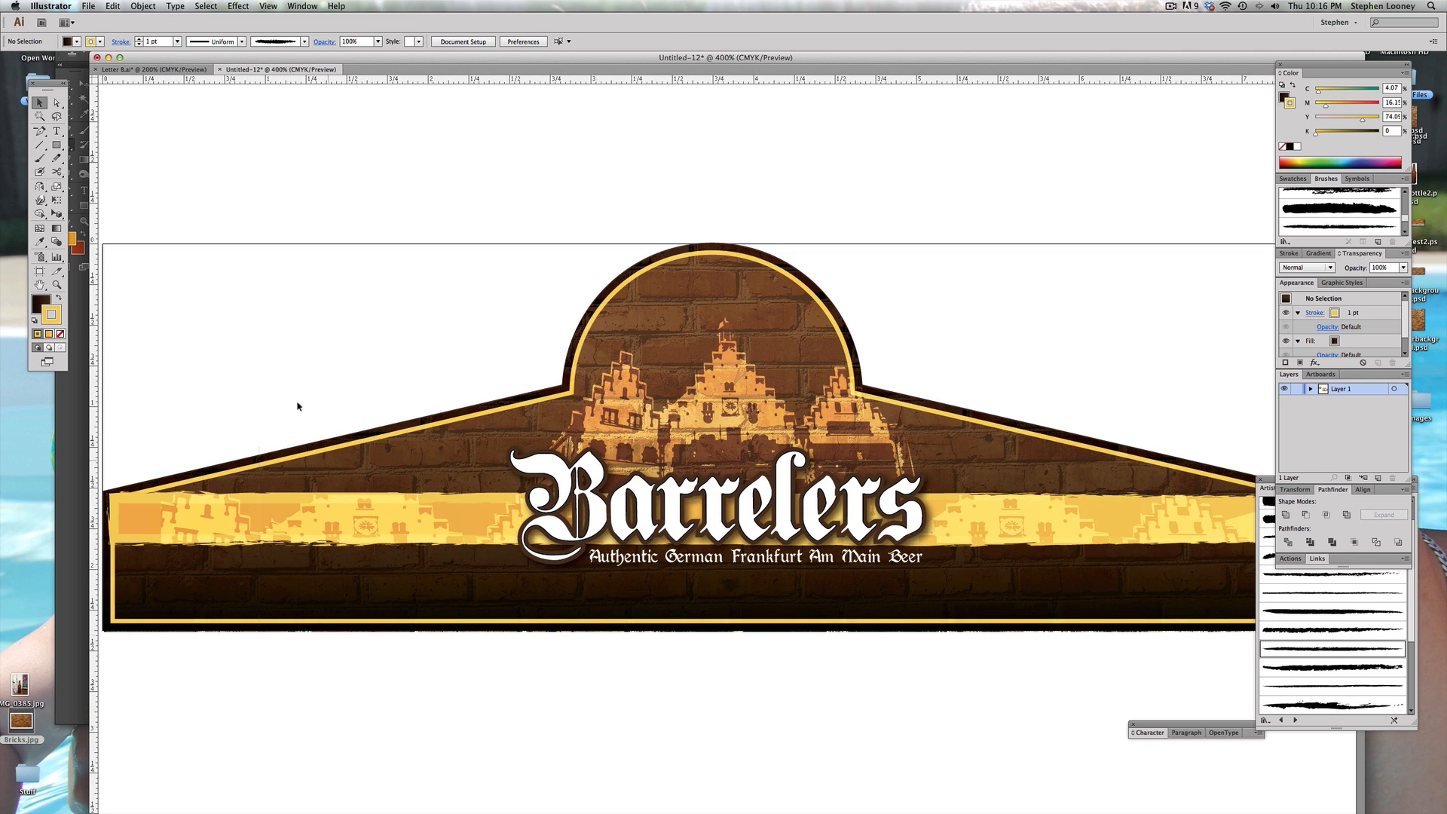
Step: Move the Barrelers lettering, tagline and central buildings together slightly down and to the left on the new label
left_click_drag(287, 321, 430, 620)
left_click_drag(463, 270, 723, 302)
left_click_drag(833, 232, 558, 339)
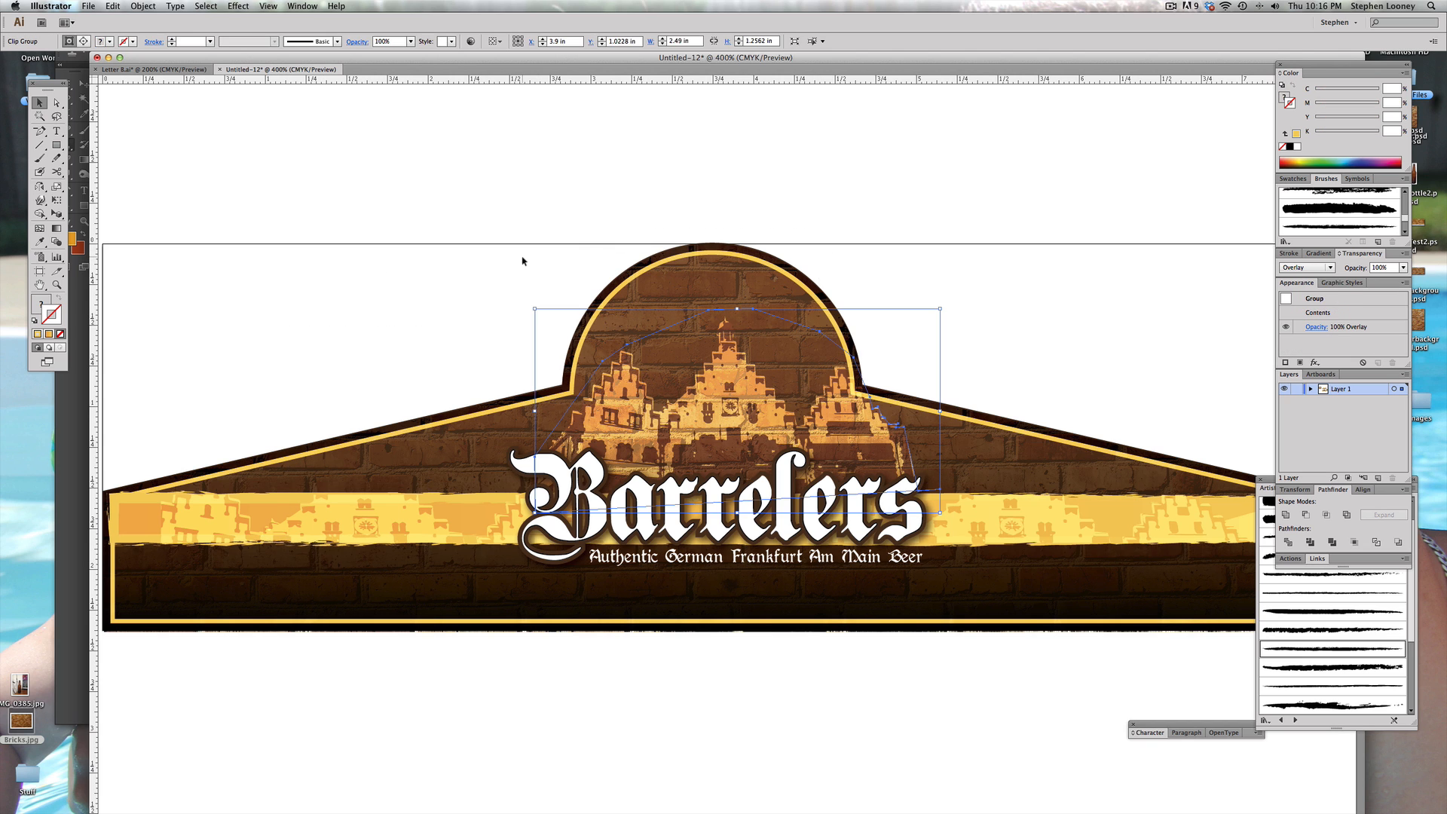
left_click(519, 257)
left_click_drag(471, 244, 708, 520)
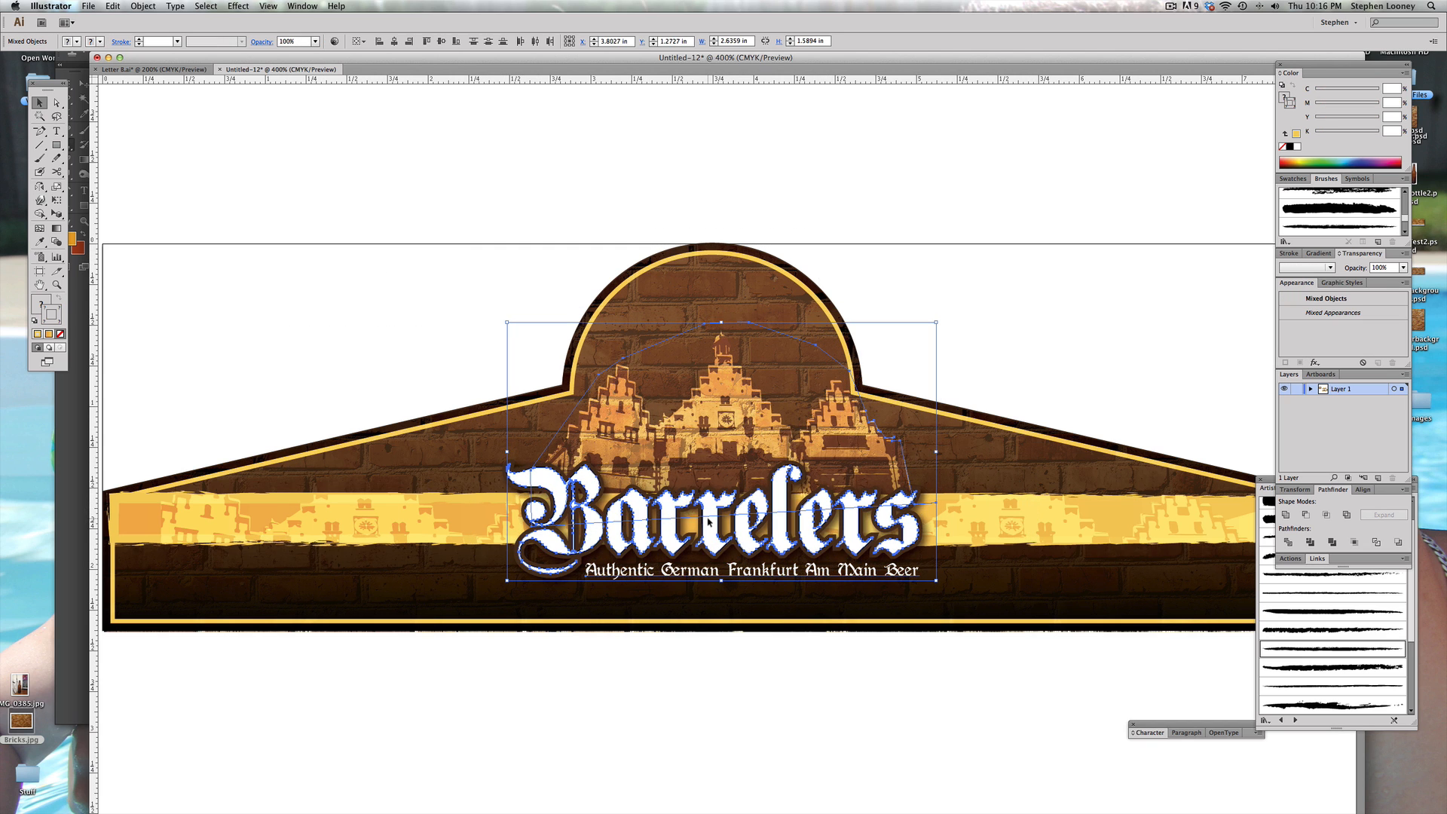
left_click(1027, 340)
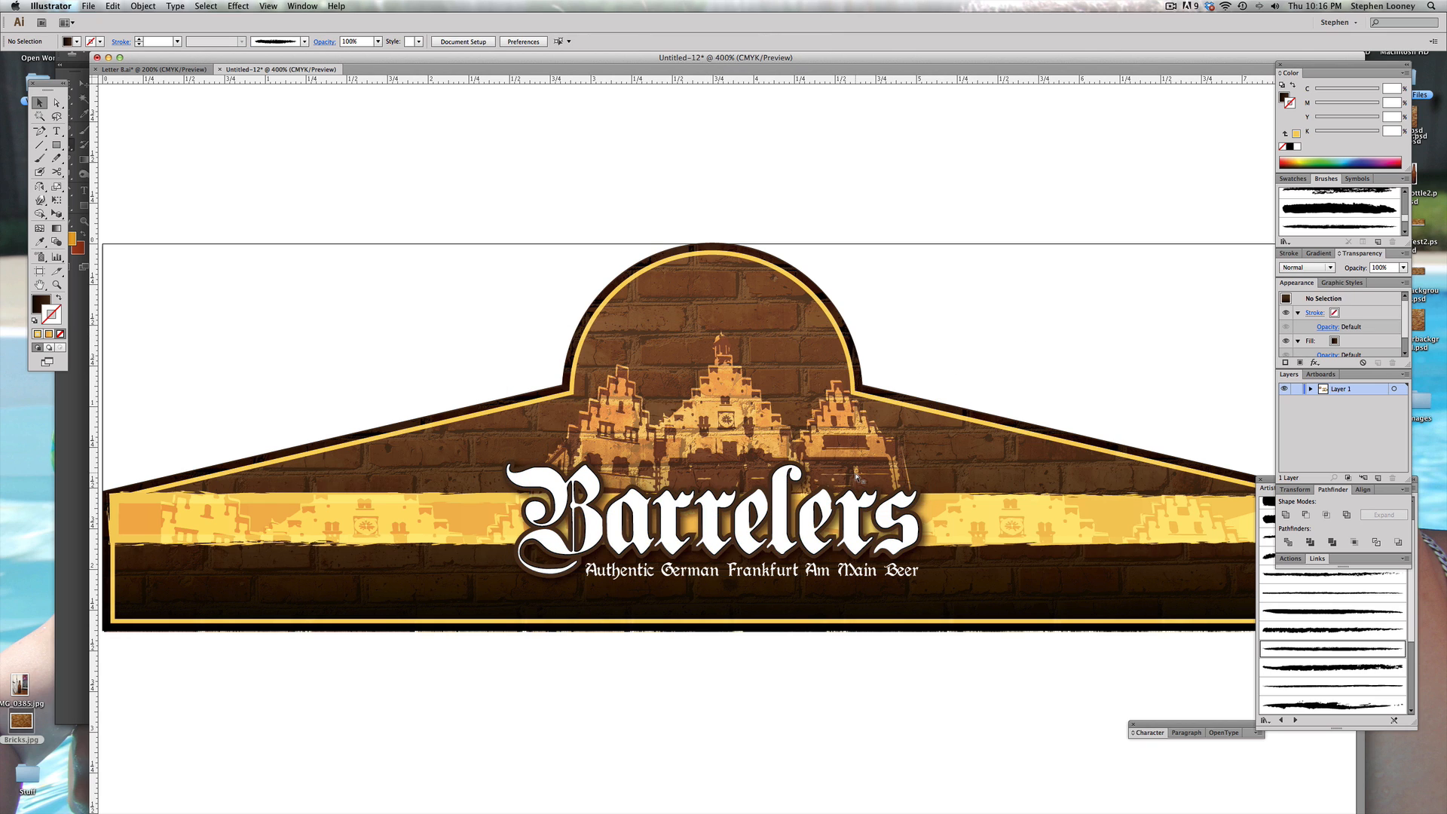
Step: Show the guides and check the horizontal centring of the lettering and buildings against the arch's centre line
key("super+semicolon")
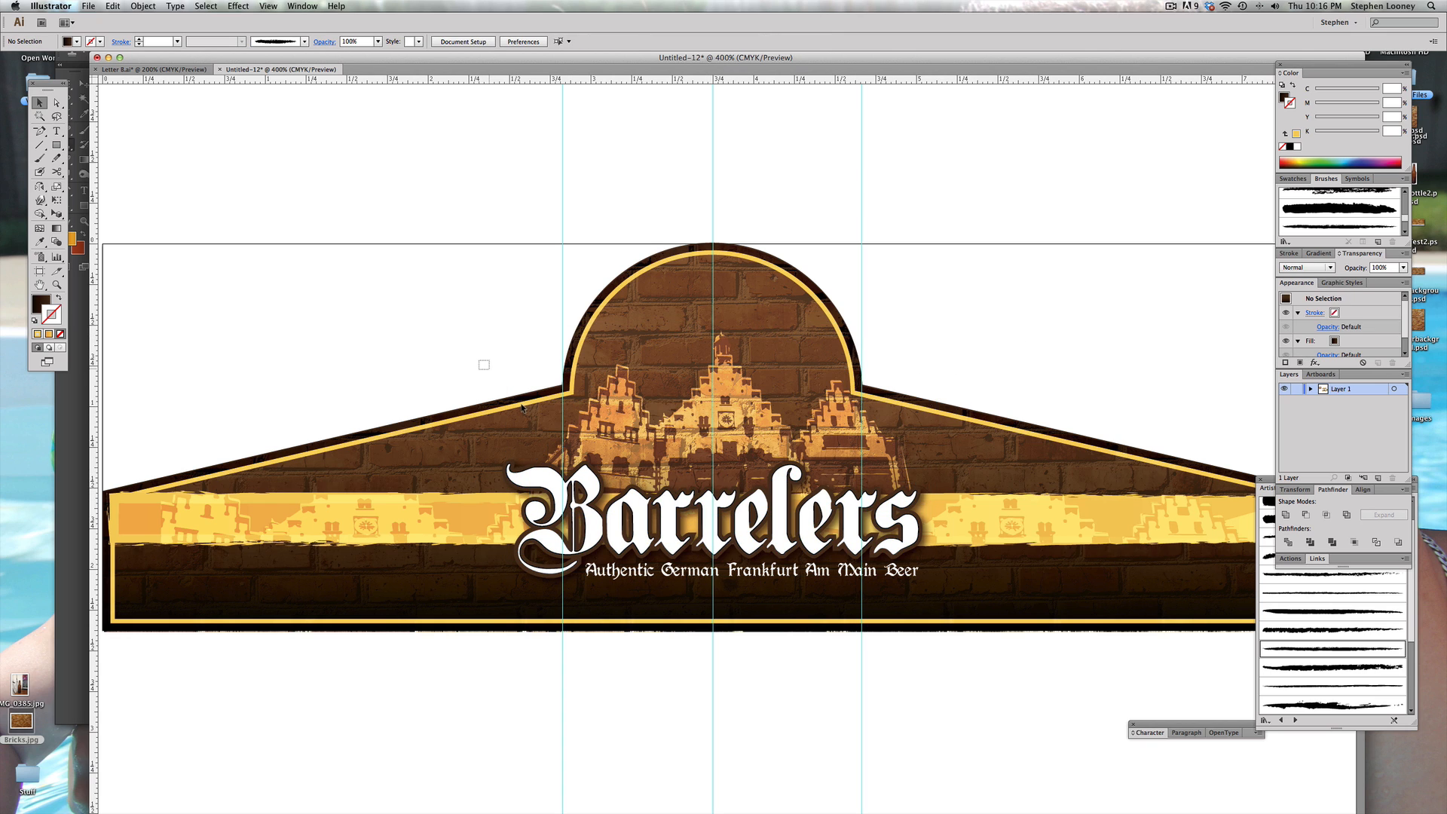
left_click_drag(481, 362, 898, 468)
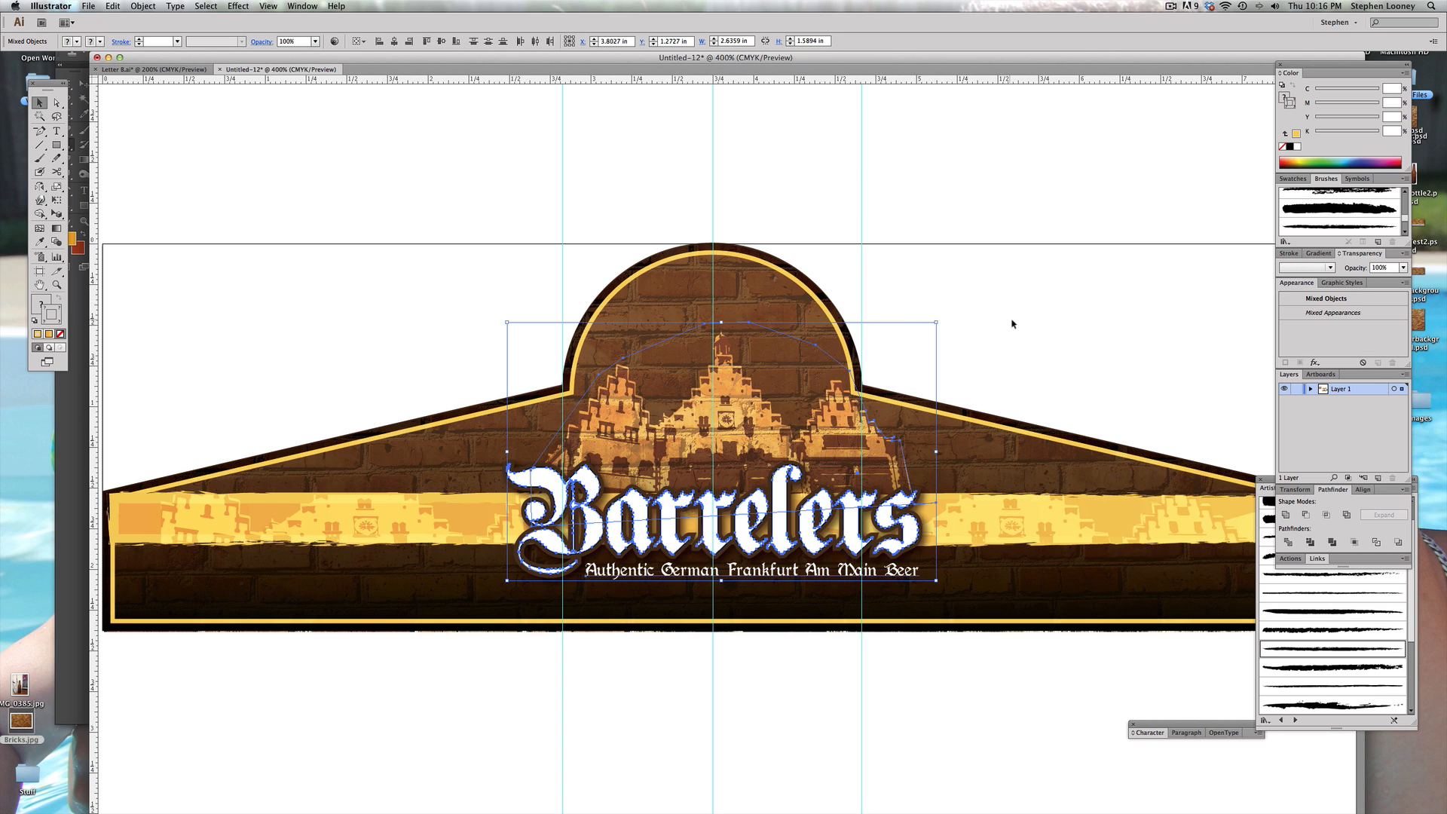
left_click(972, 324)
key("super+minus")
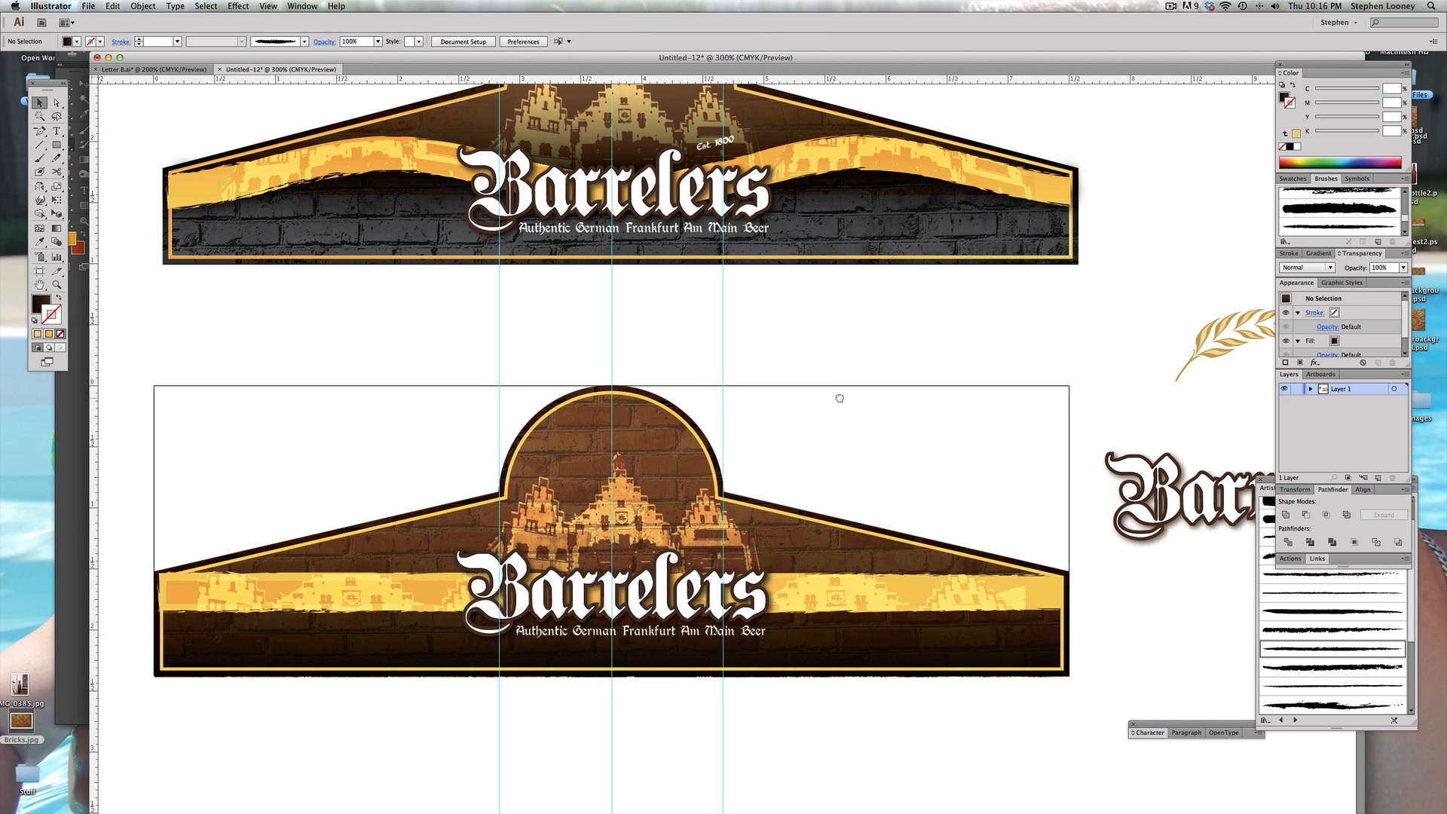
scroll(840, 398, "left", 2)
left_click(658, 479)
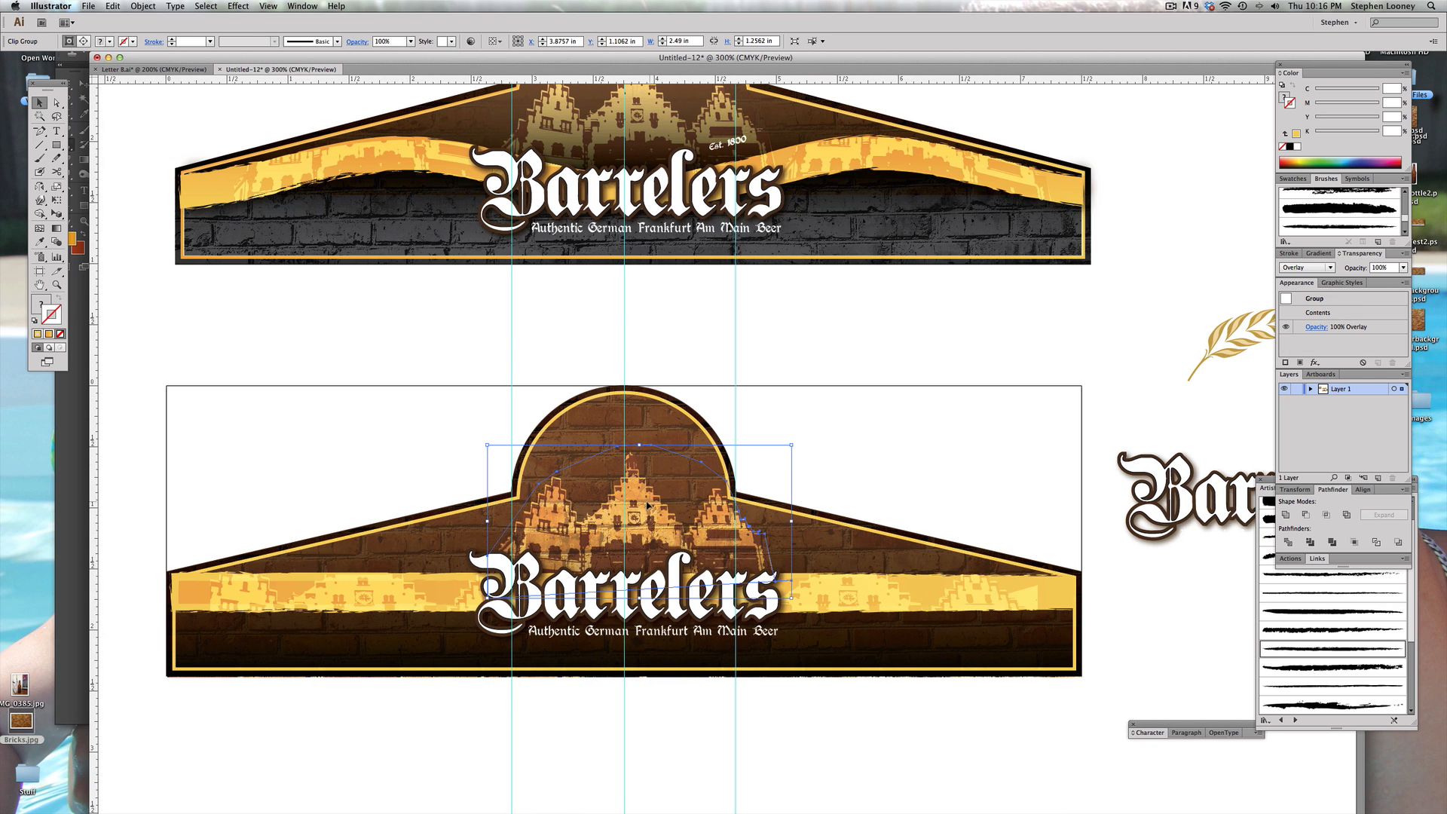
left_click(892, 384)
Step: Paint an arched wheat stroke inside the new label's arch, above the gables, using the sample wheat's Art Brush 2 and Overlay settings
scroll(936, 431, "right", 5)
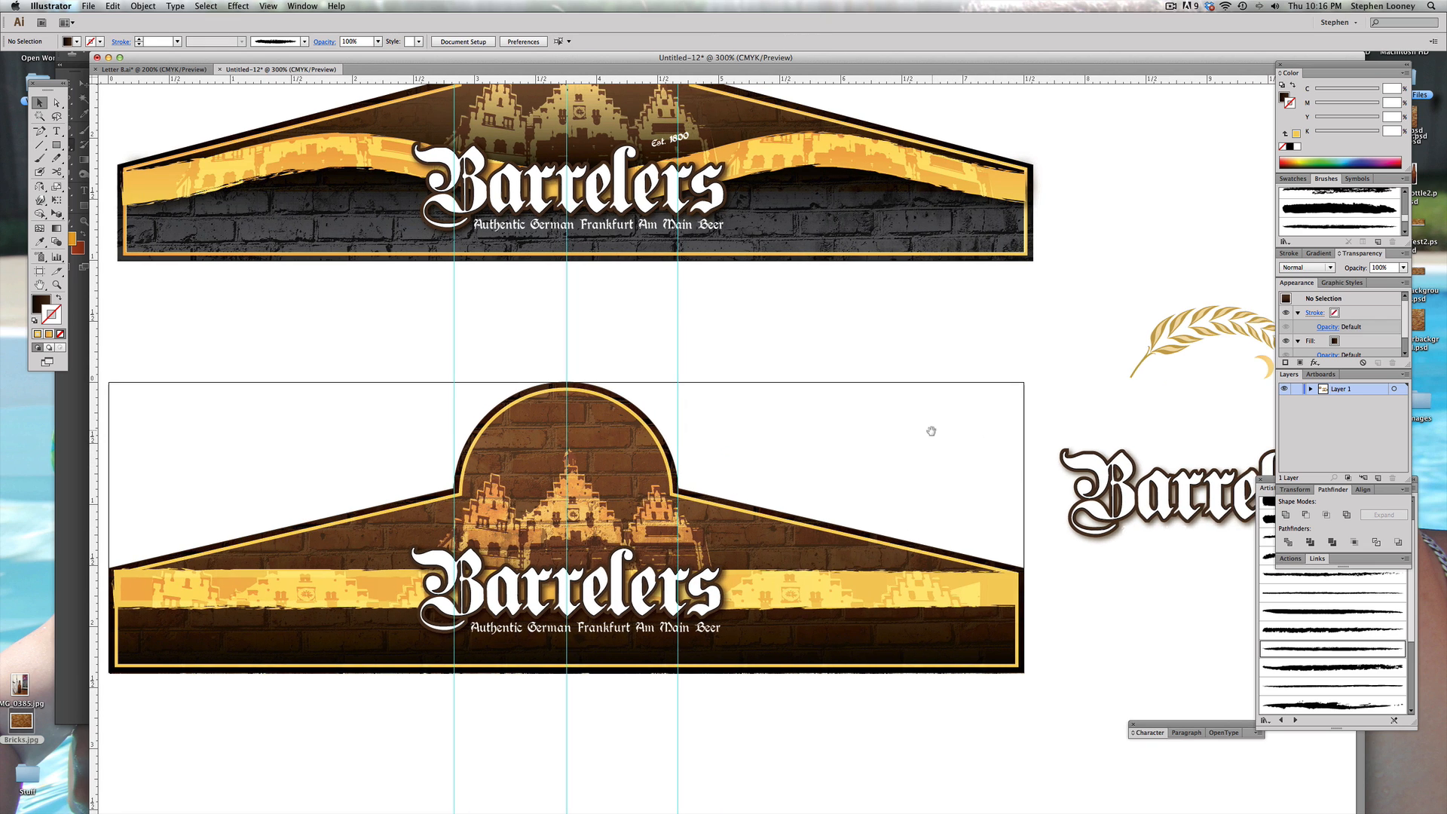
mouse_move(932, 430)
left_mouse_down()
mouse_move(791, 432)
mouse_move(792, 456)
left_mouse_up()
left_click(1058, 359)
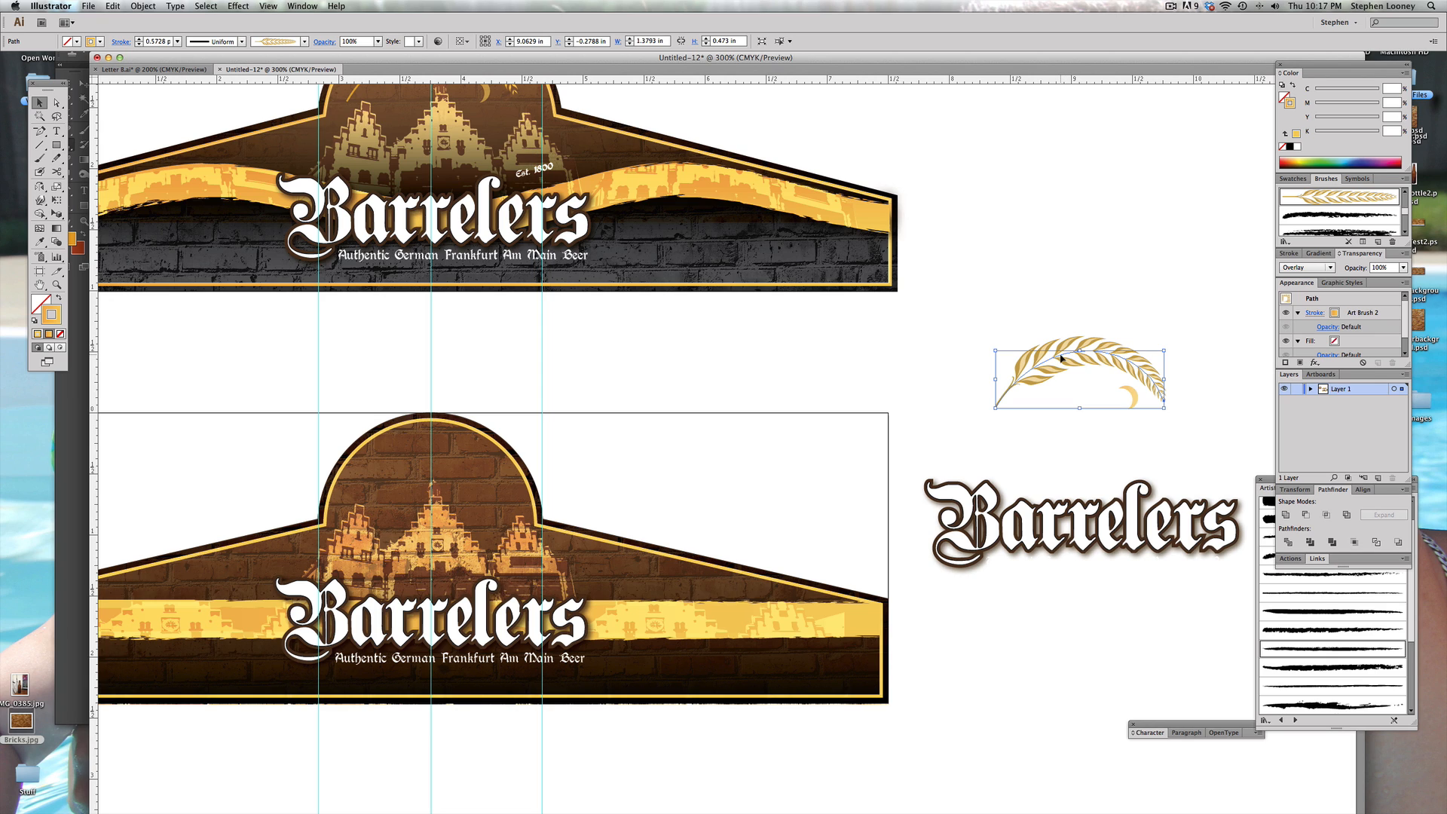
left_click(40, 158)
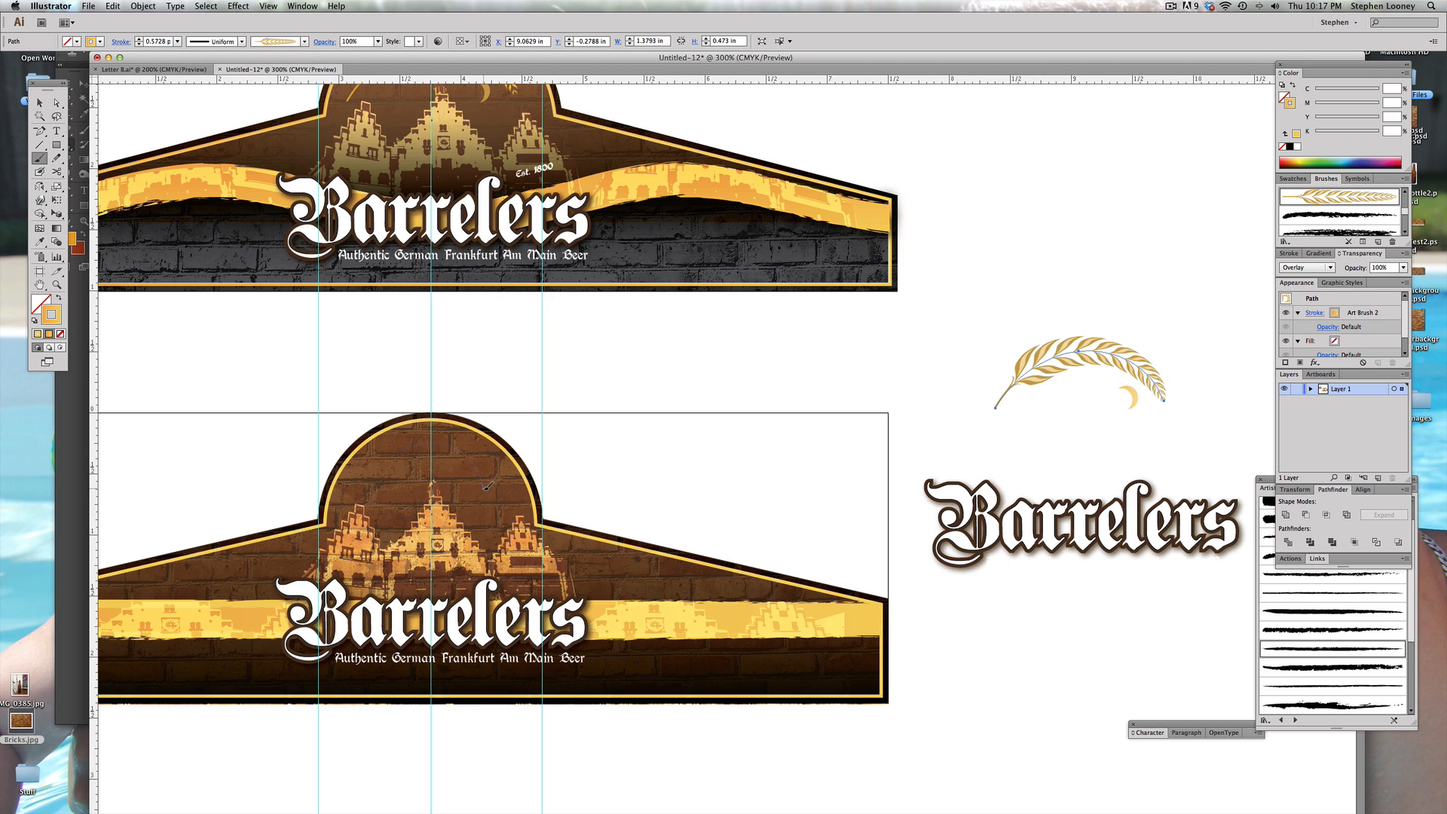
left_click_drag(376, 490, 487, 486)
left_click(39, 103)
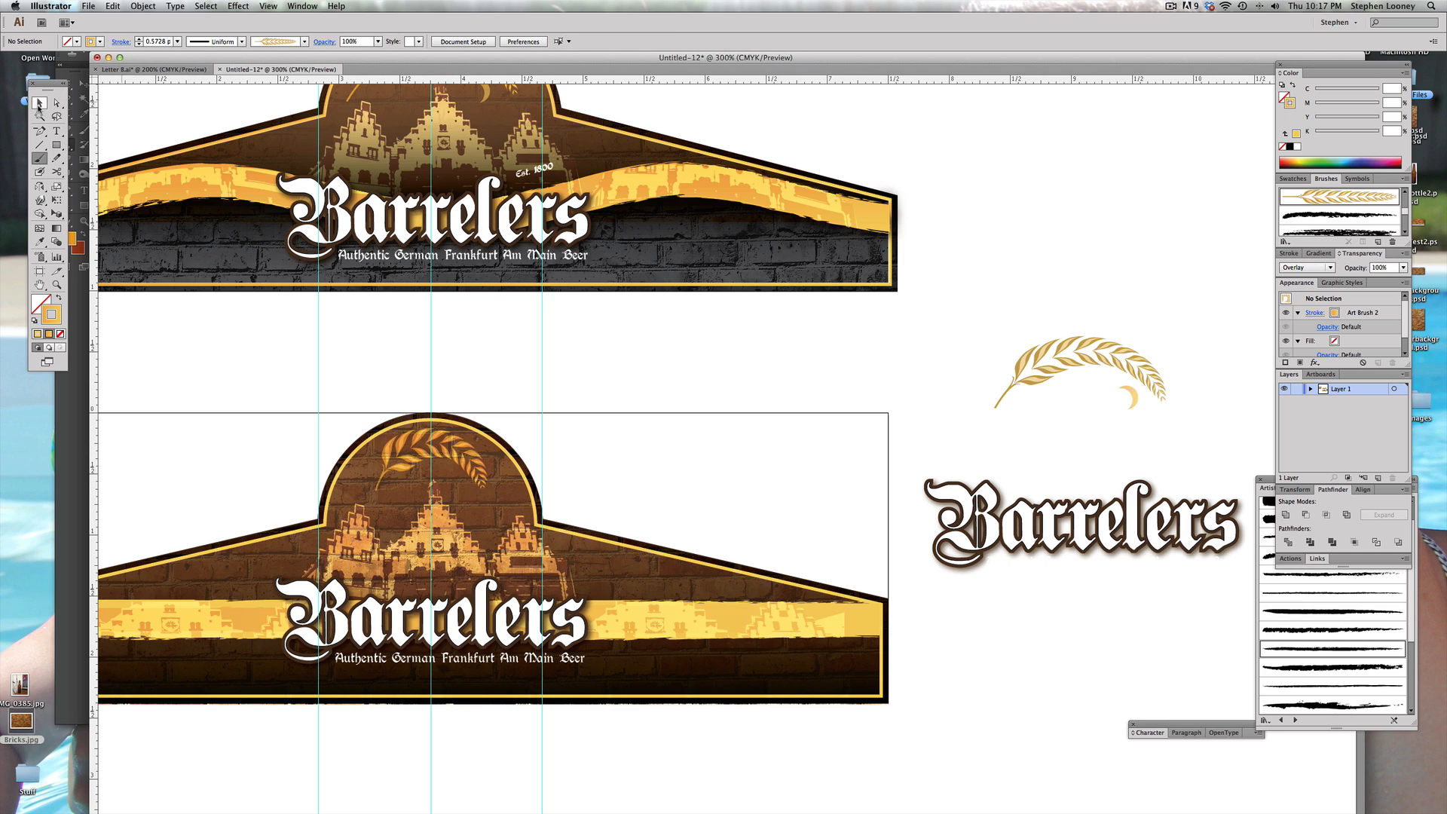
Step: Lengthen the wheat stroke's stem inside the new label's arch by moving its lower end anchor slightly down and to the left
left_click(391, 468)
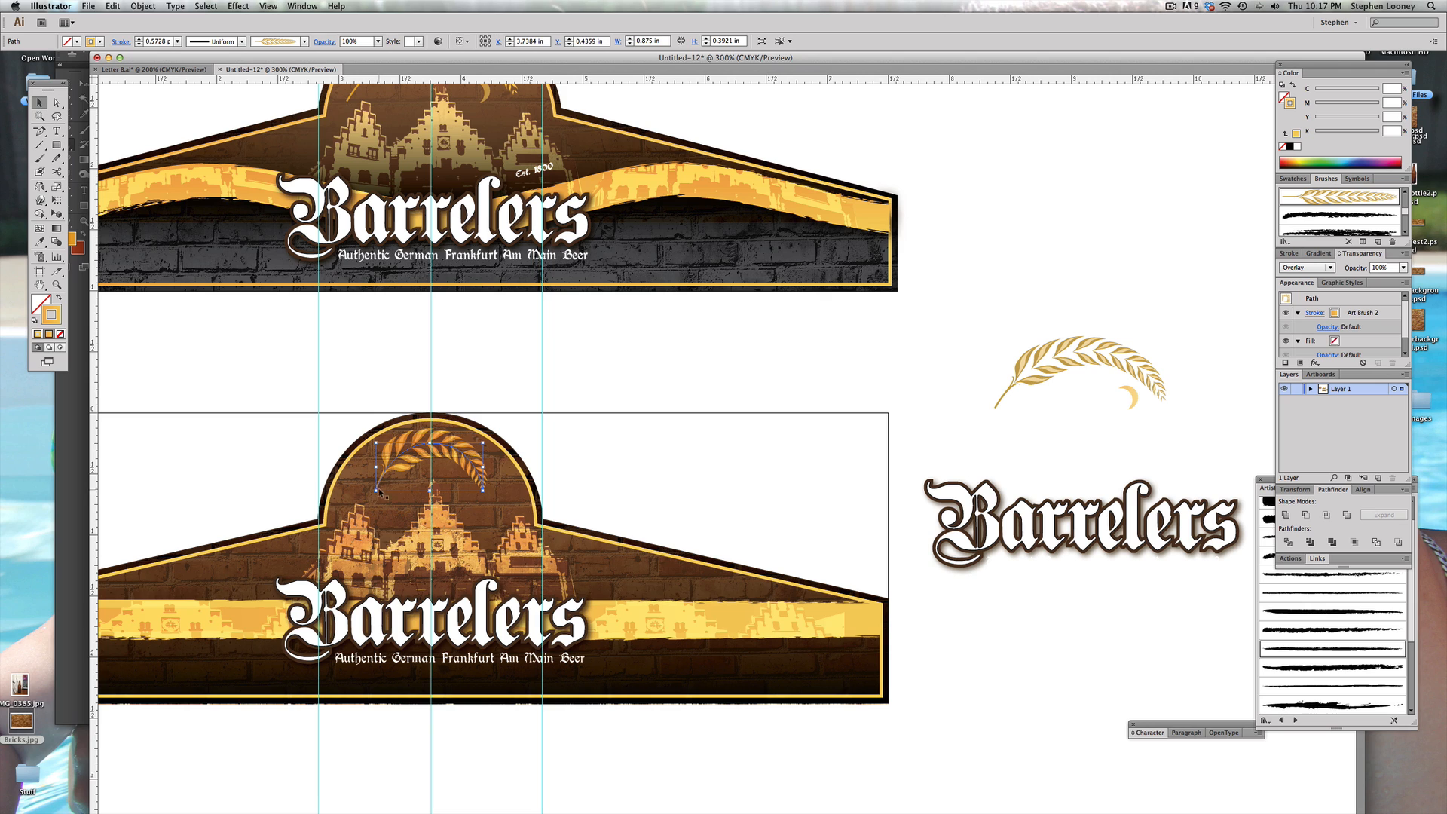
key("a")
left_click(377, 492)
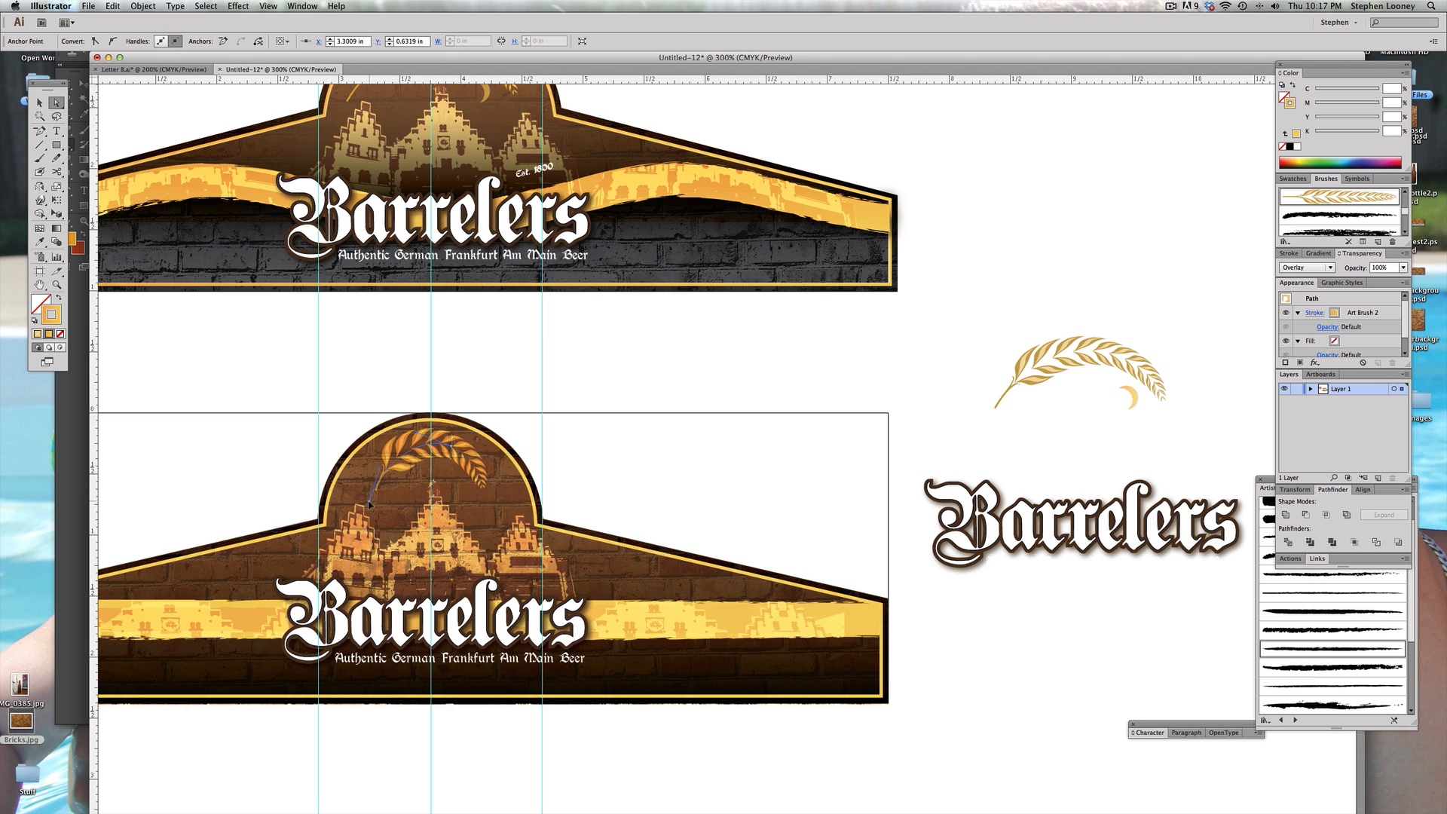
left_click_drag(368, 504, 369, 504)
left_click_drag(452, 451, 435, 507)
left_click(610, 426)
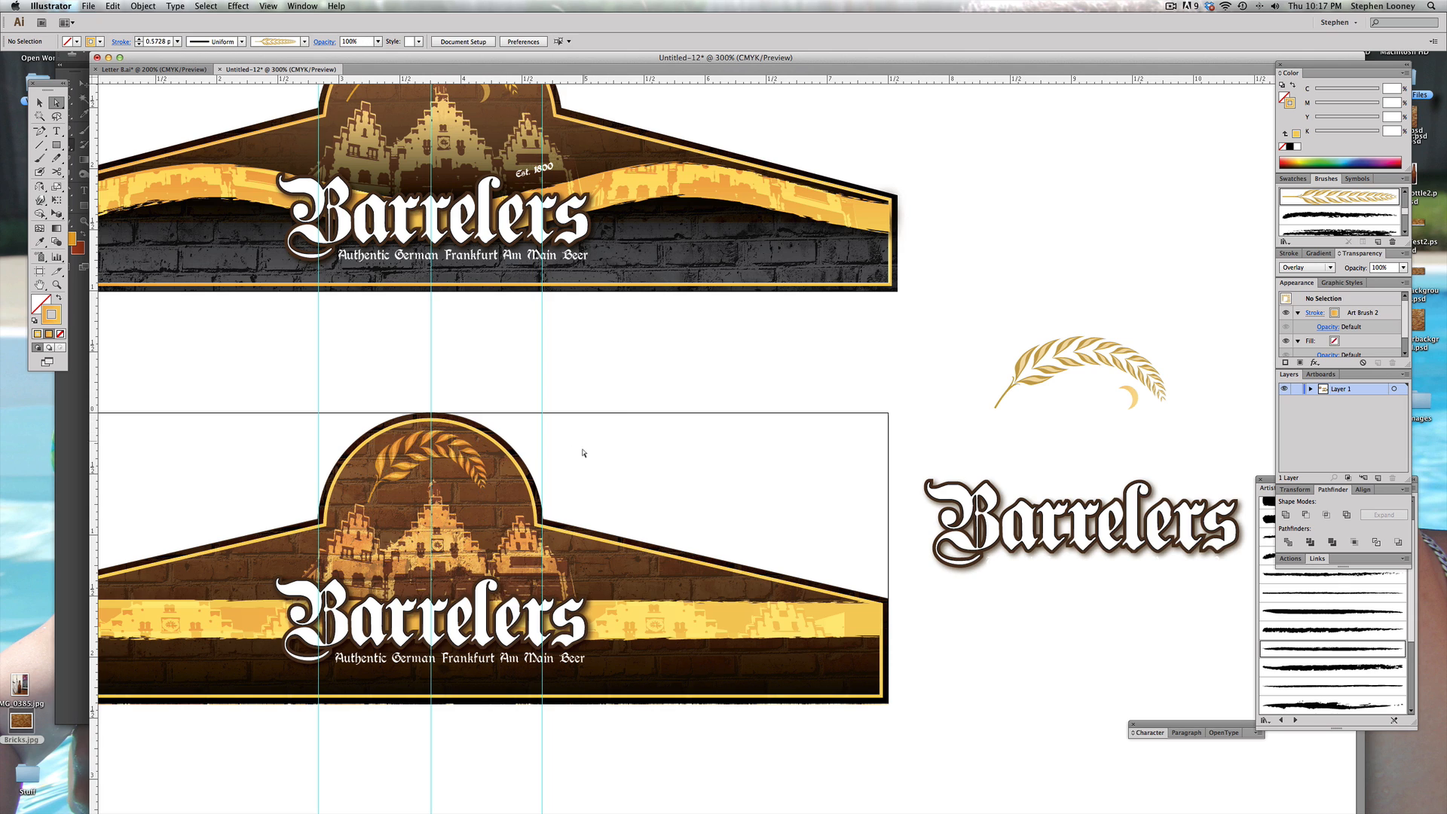
left_click_drag(561, 401, 623, 316)
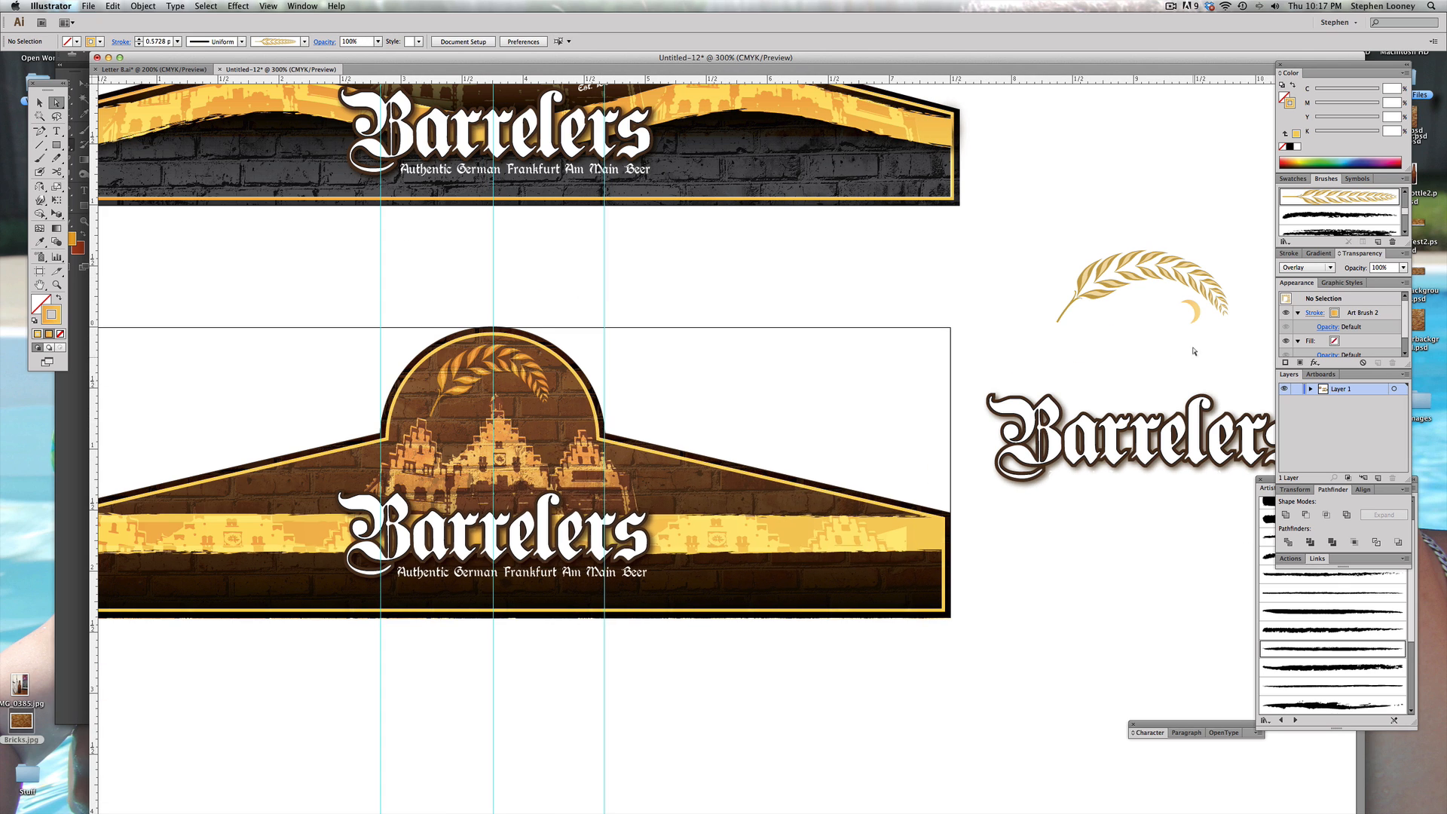
Step: Move the loose crescent moon into the new label's arch, just above the right-hand gabled building
left_click(549, 427)
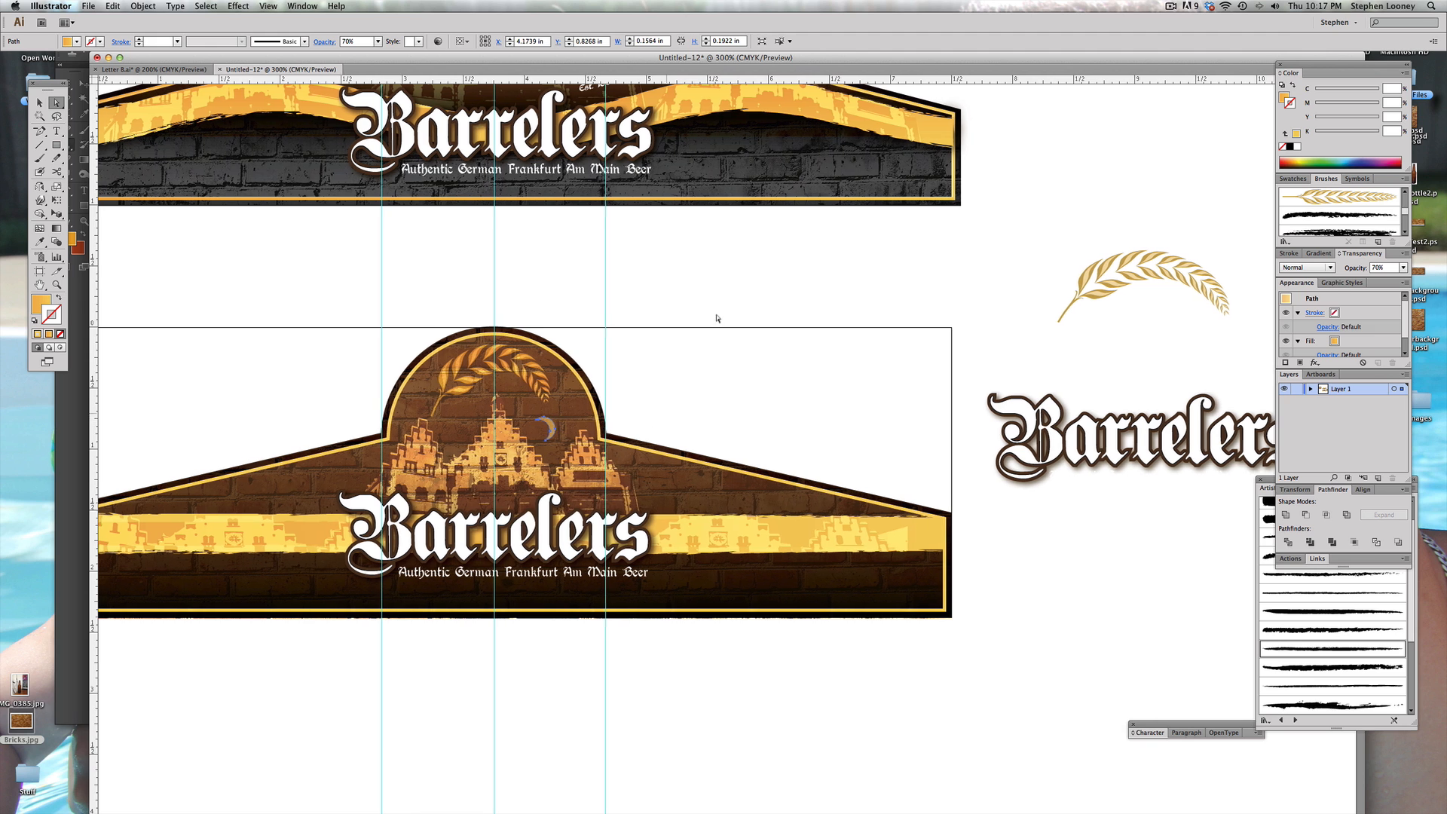
left_click(623, 372)
left_click_drag(630, 266, 709, 379)
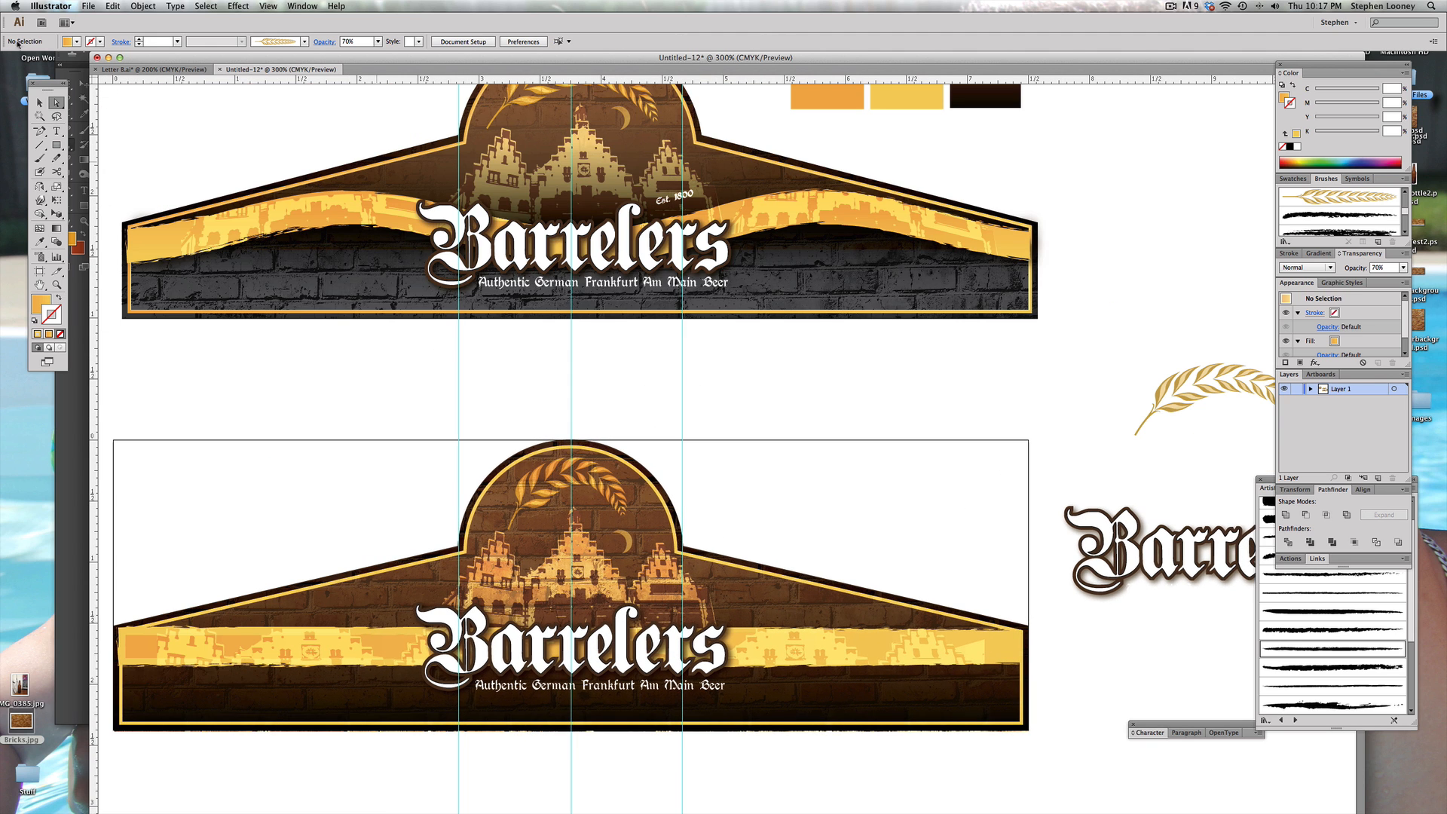
Step: Lock the new label's gold-outlined border shape and select the gold band group with its building strips
left_click(40, 102)
left_click_drag(530, 349, 579, 307)
left_click(827, 316)
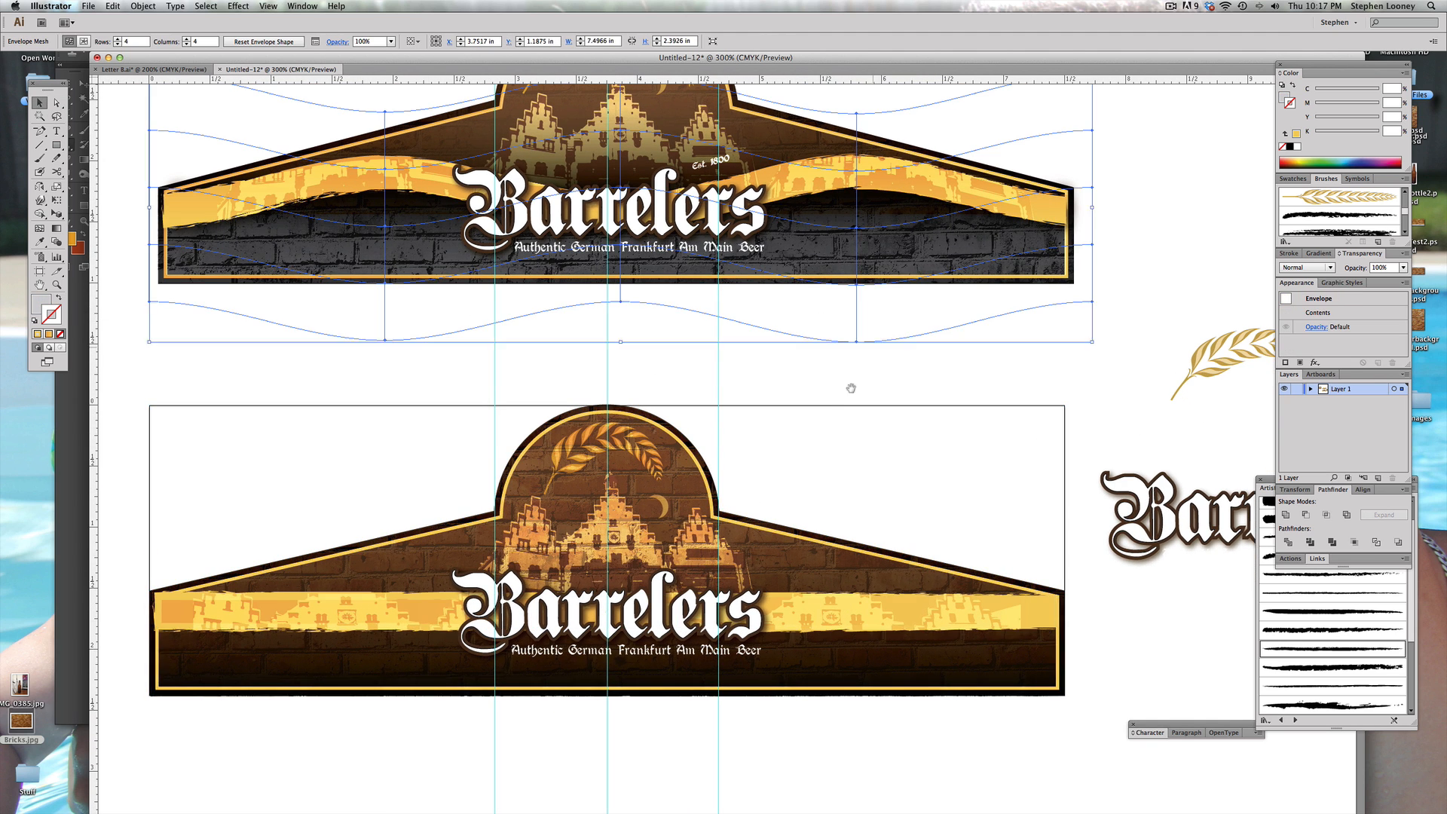
left_click_drag(851, 388, 880, 381)
left_click(921, 646)
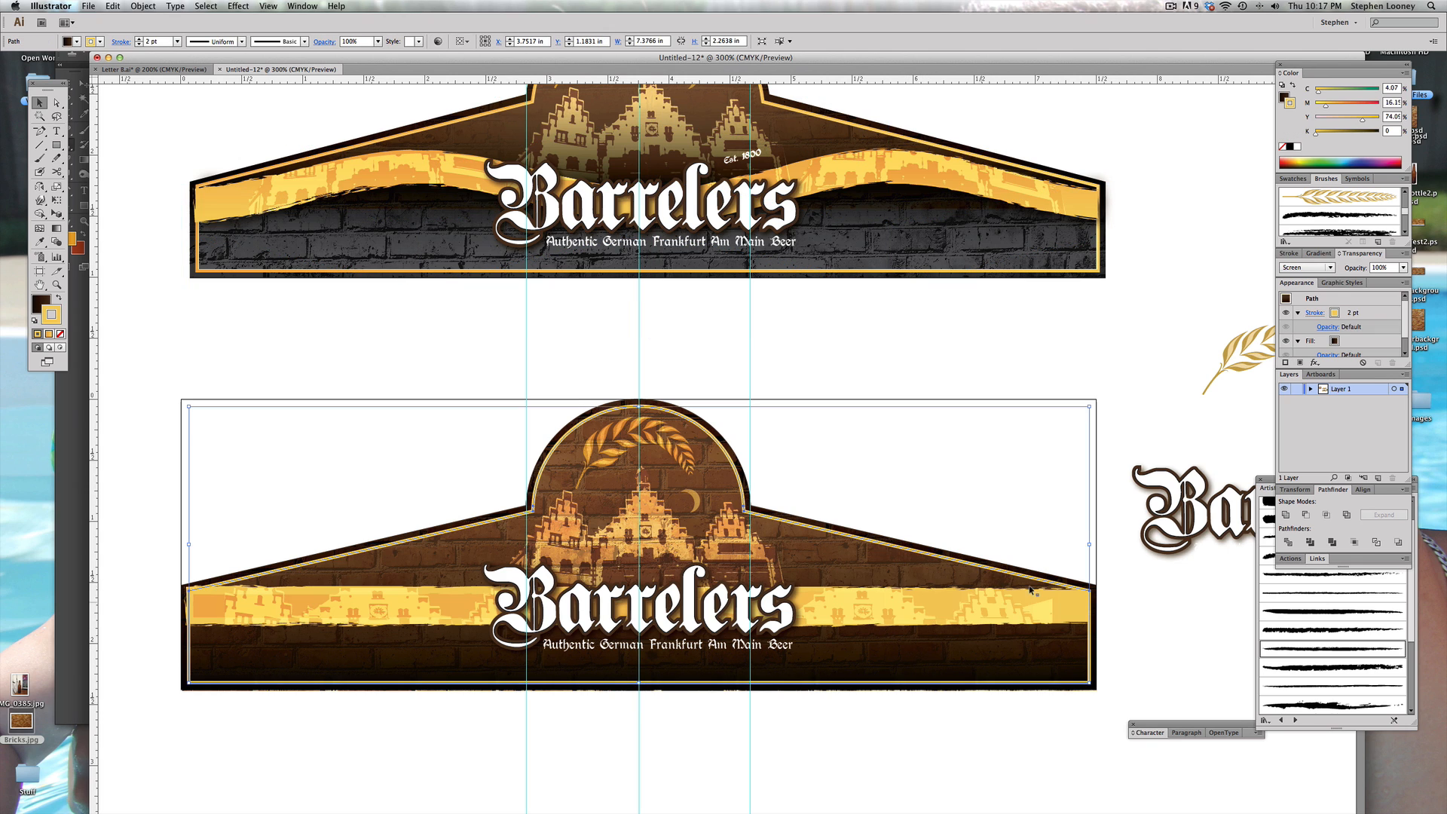
left_click_drag(871, 395, 489, 479)
key("super+2")
left_click_drag(833, 464, 889, 663)
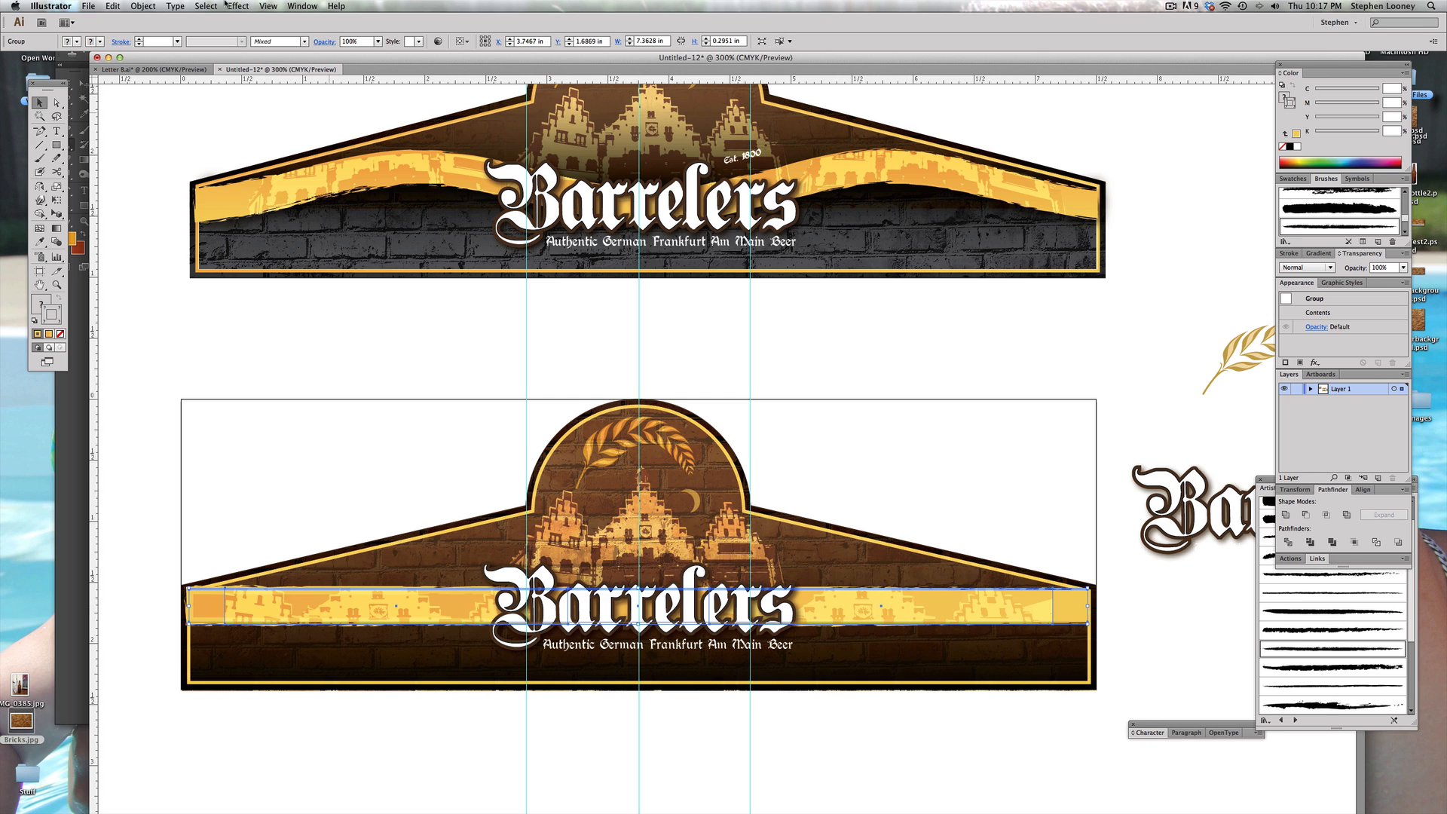
Step: Apply an envelope mesh with 4 rows and 4 columns to the gold band group
left_click(141, 6)
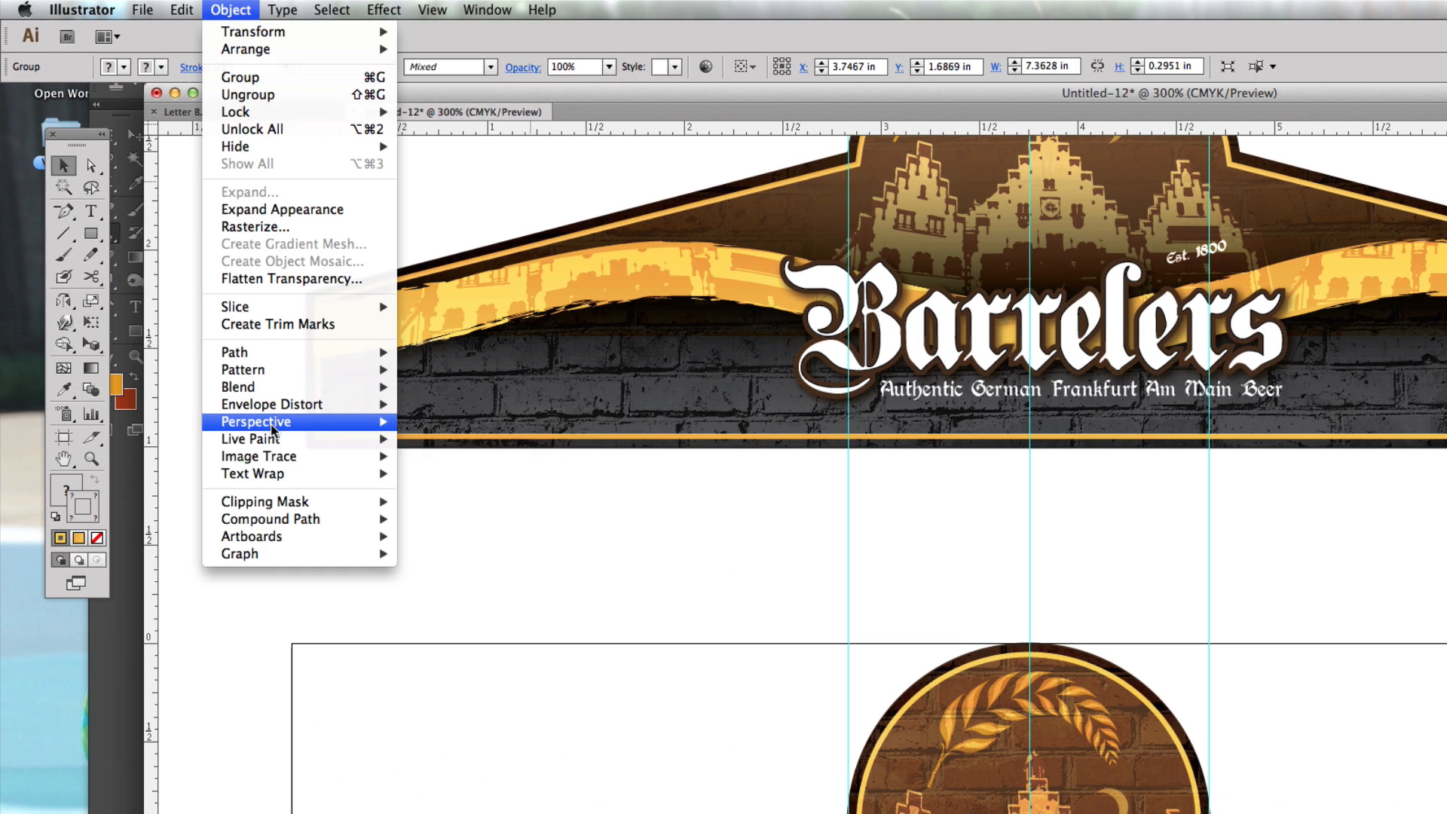
mouse_move(362, 405)
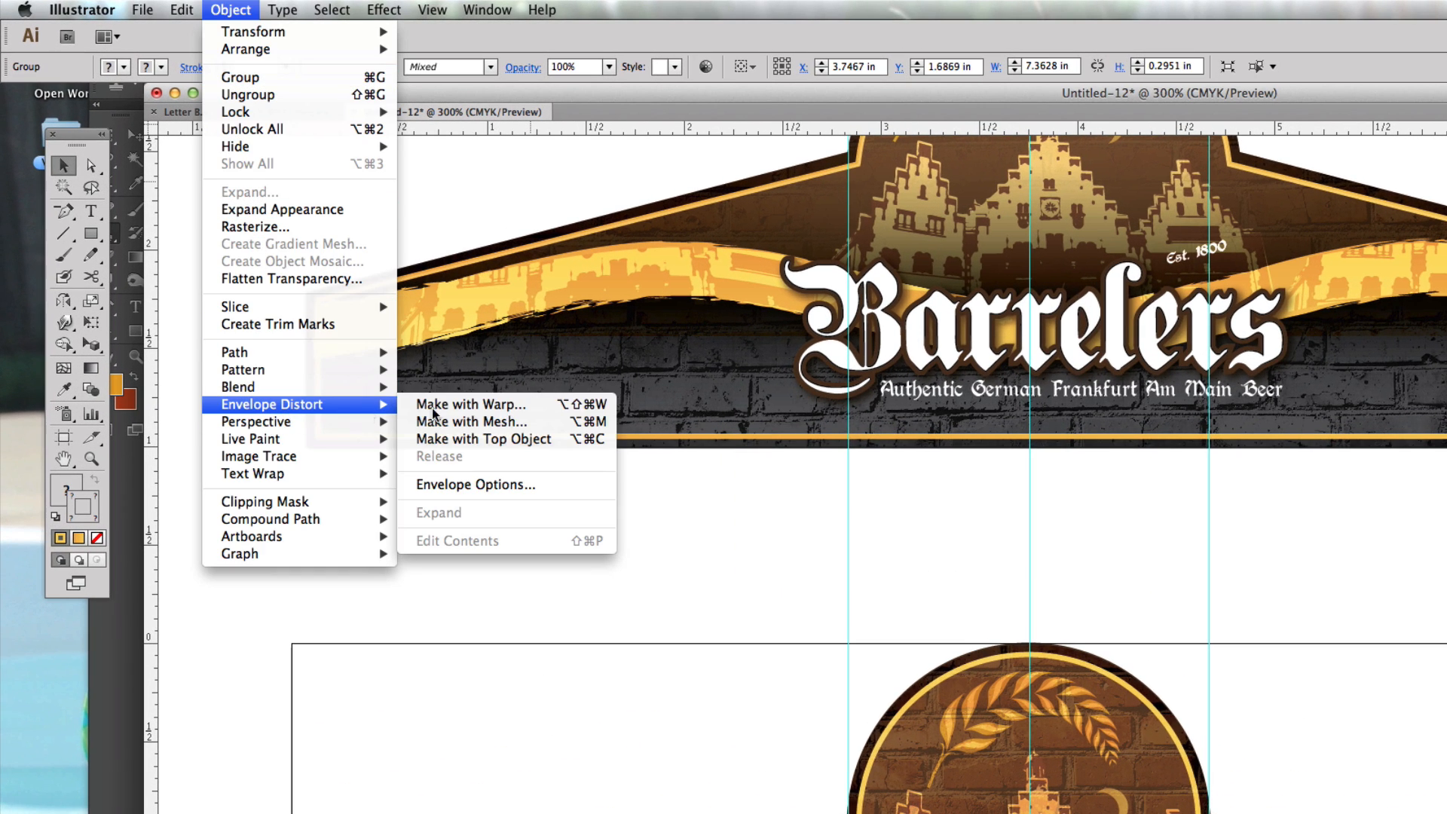
left_click(493, 422)
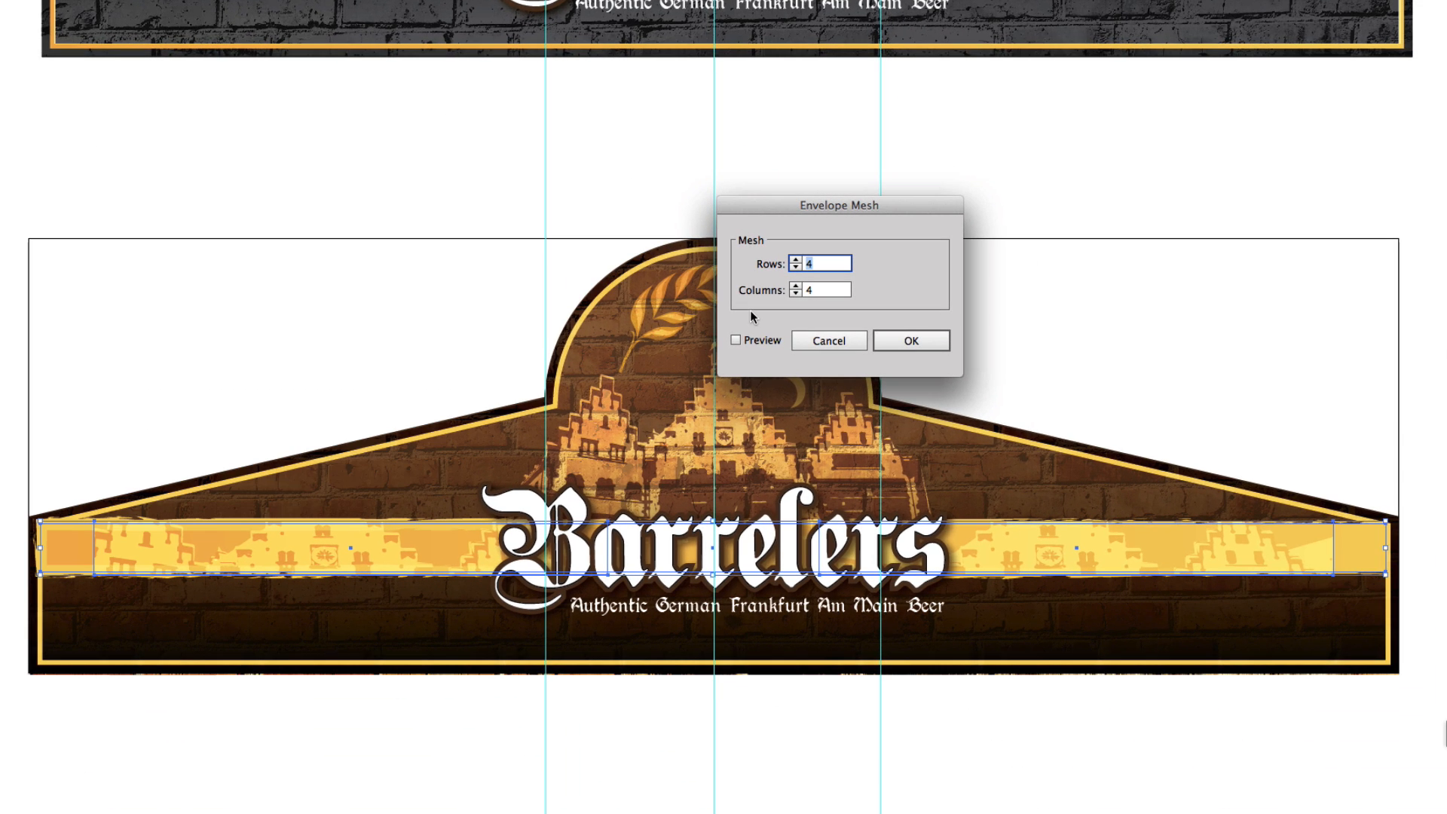
left_click(736, 341)
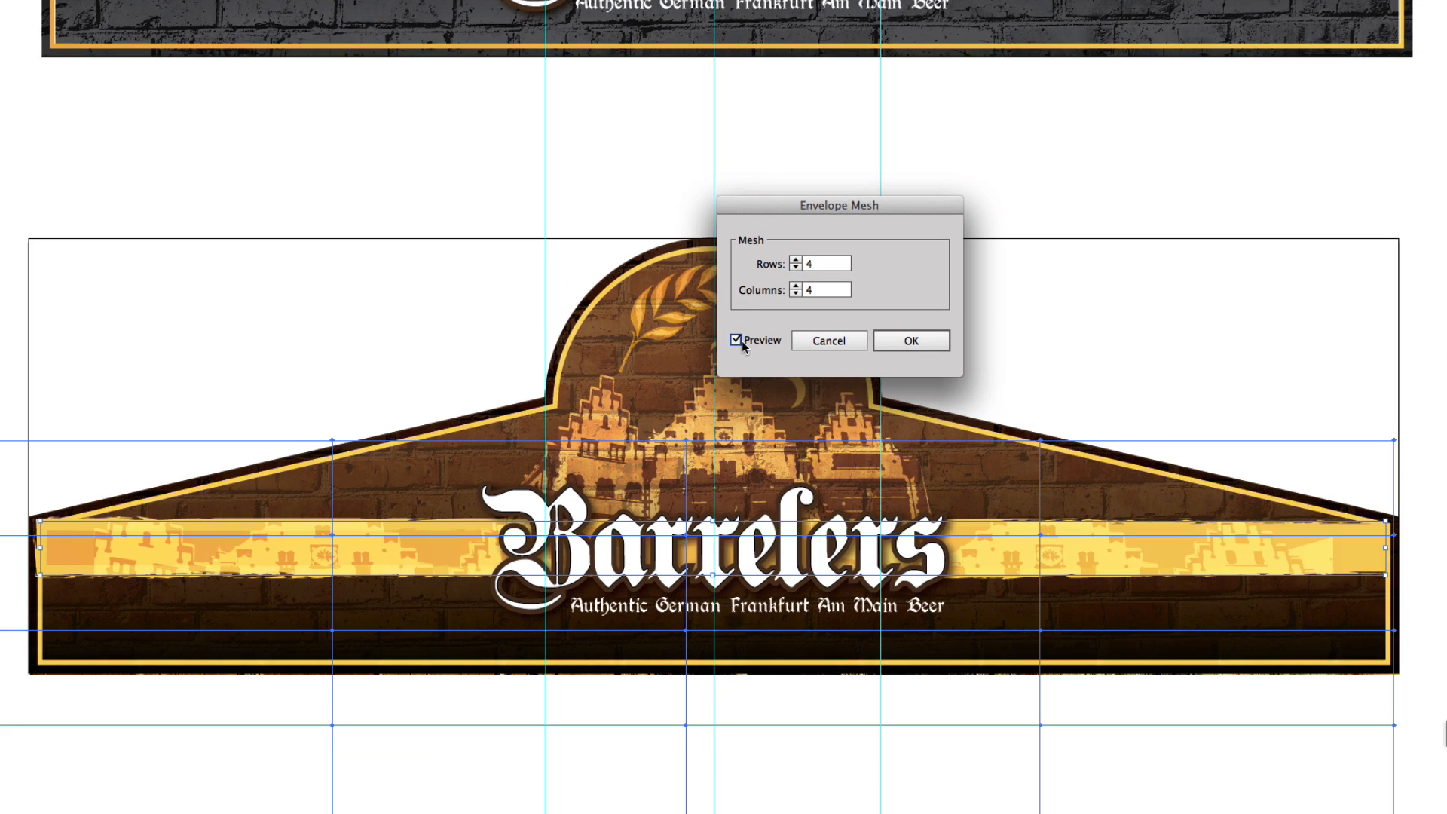
left_click(795, 259)
left_click(796, 286)
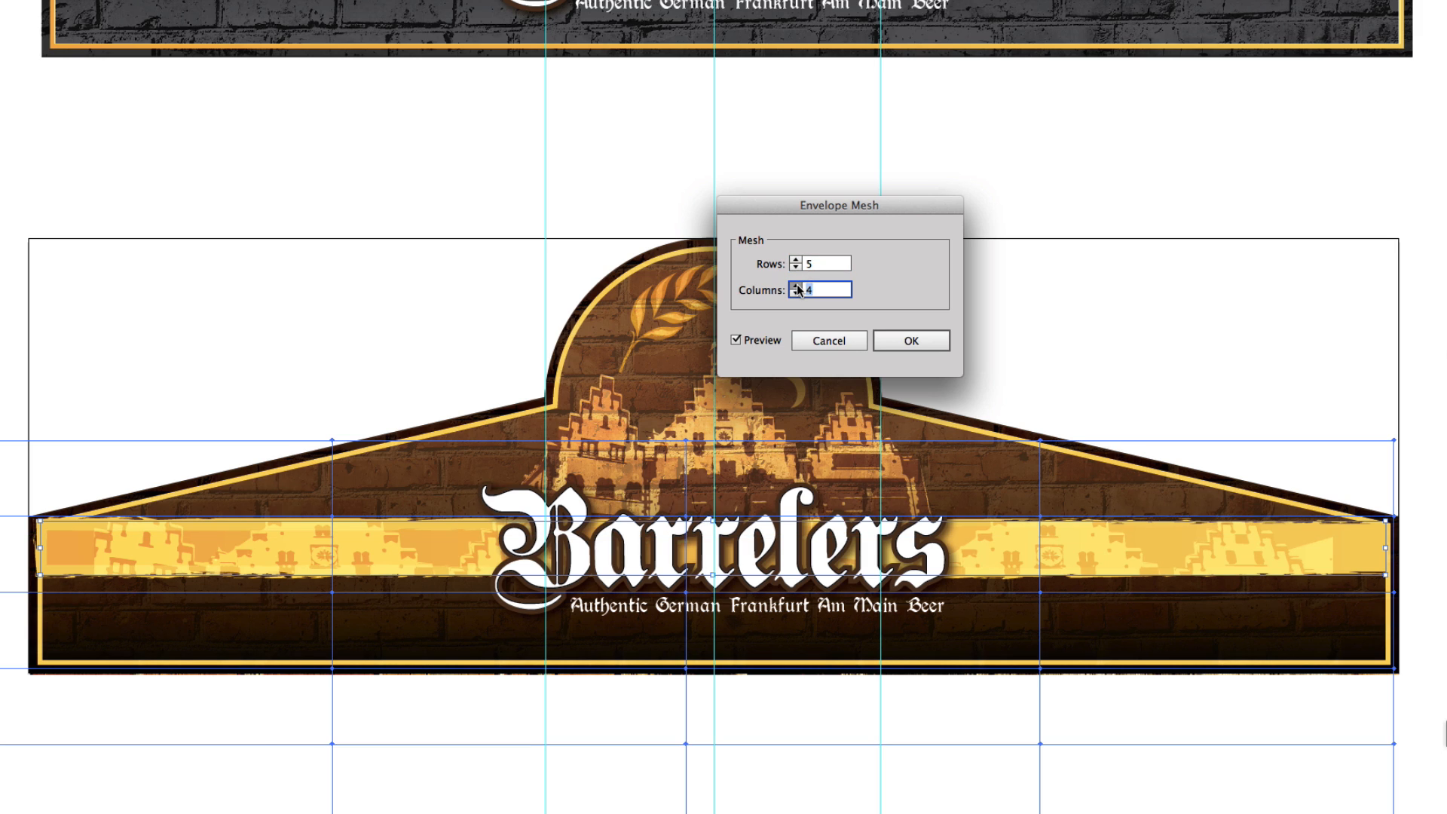
type("5")
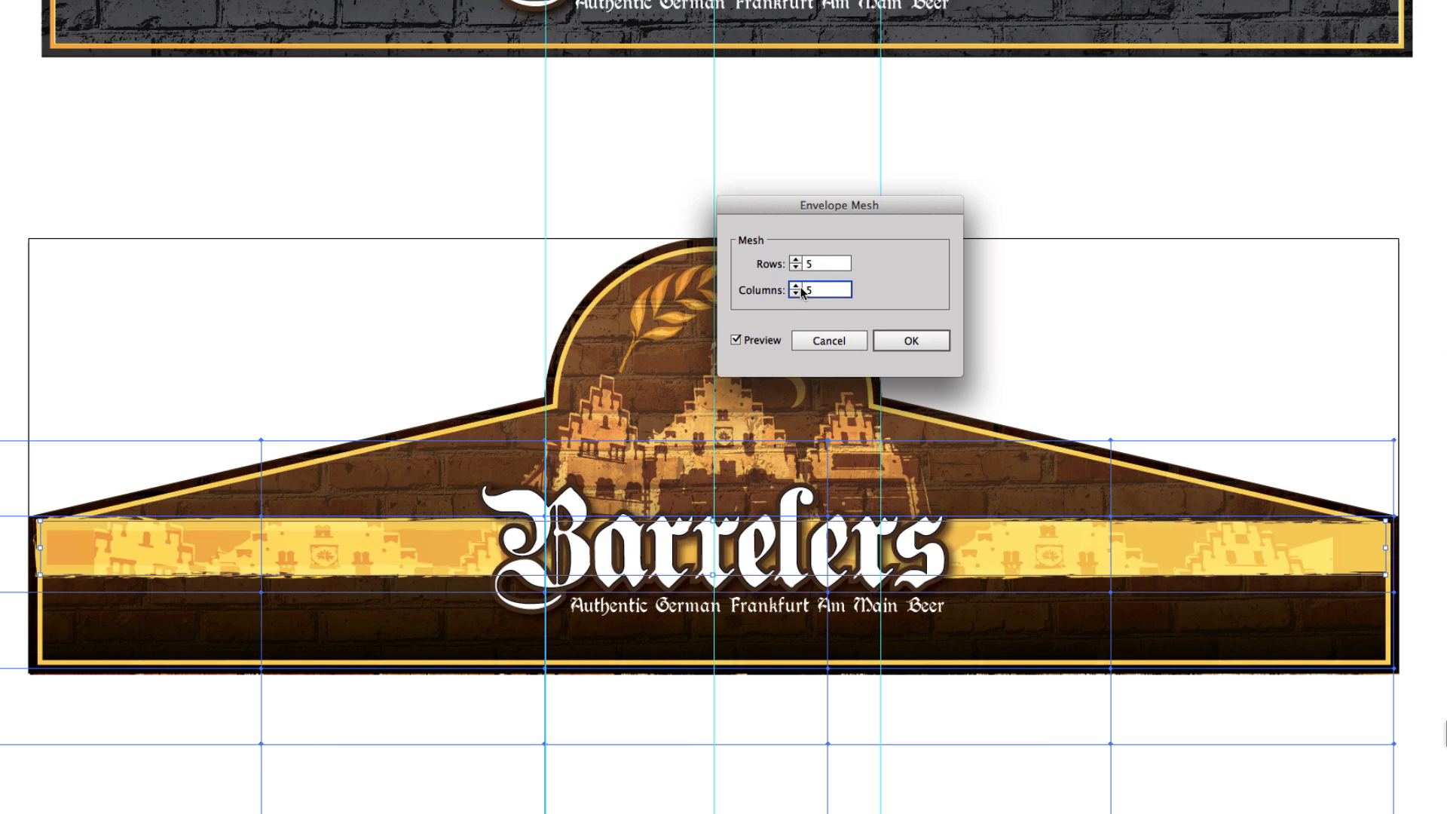
left_click(796, 293)
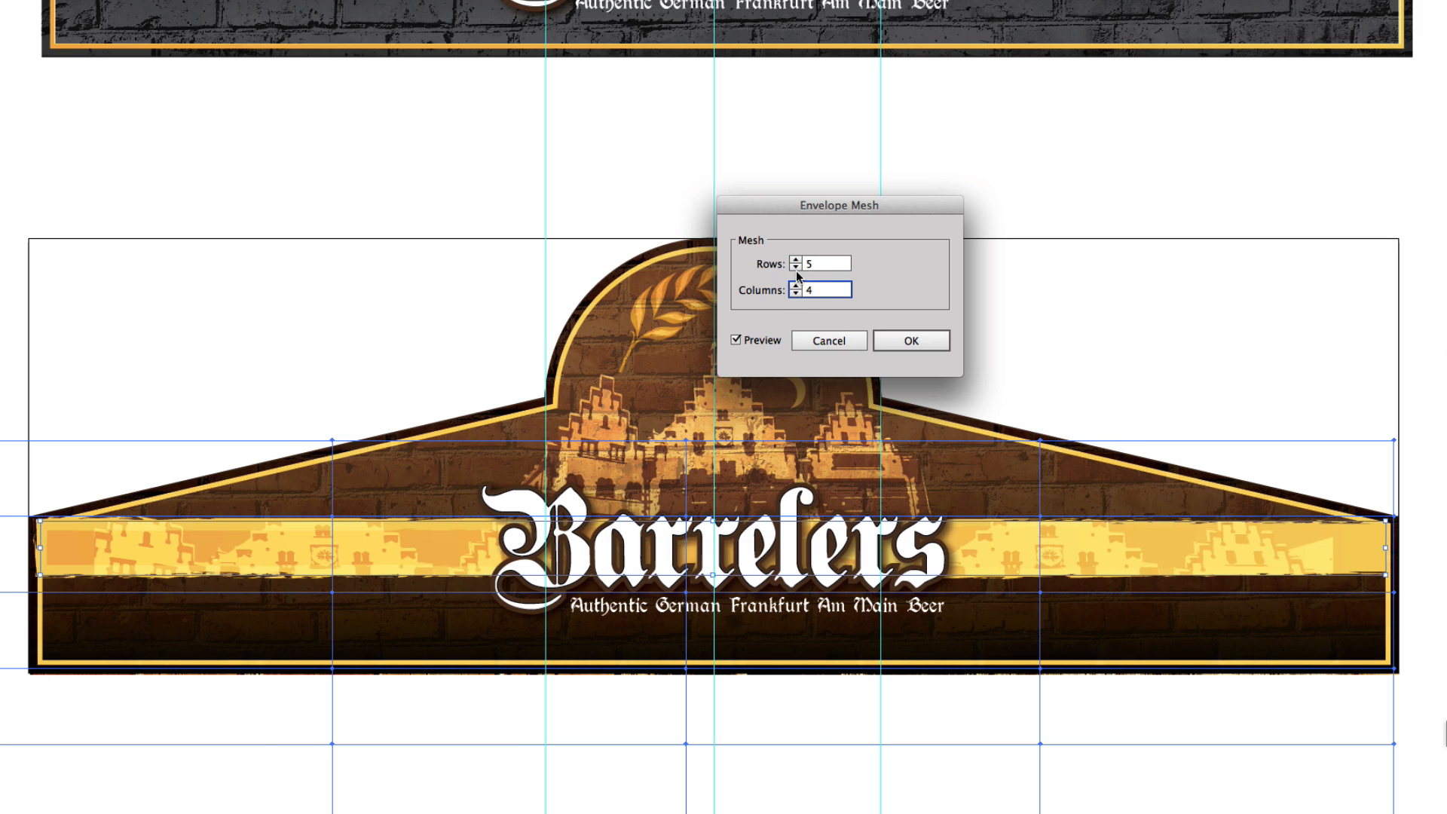
left_click(796, 268)
left_click(908, 341)
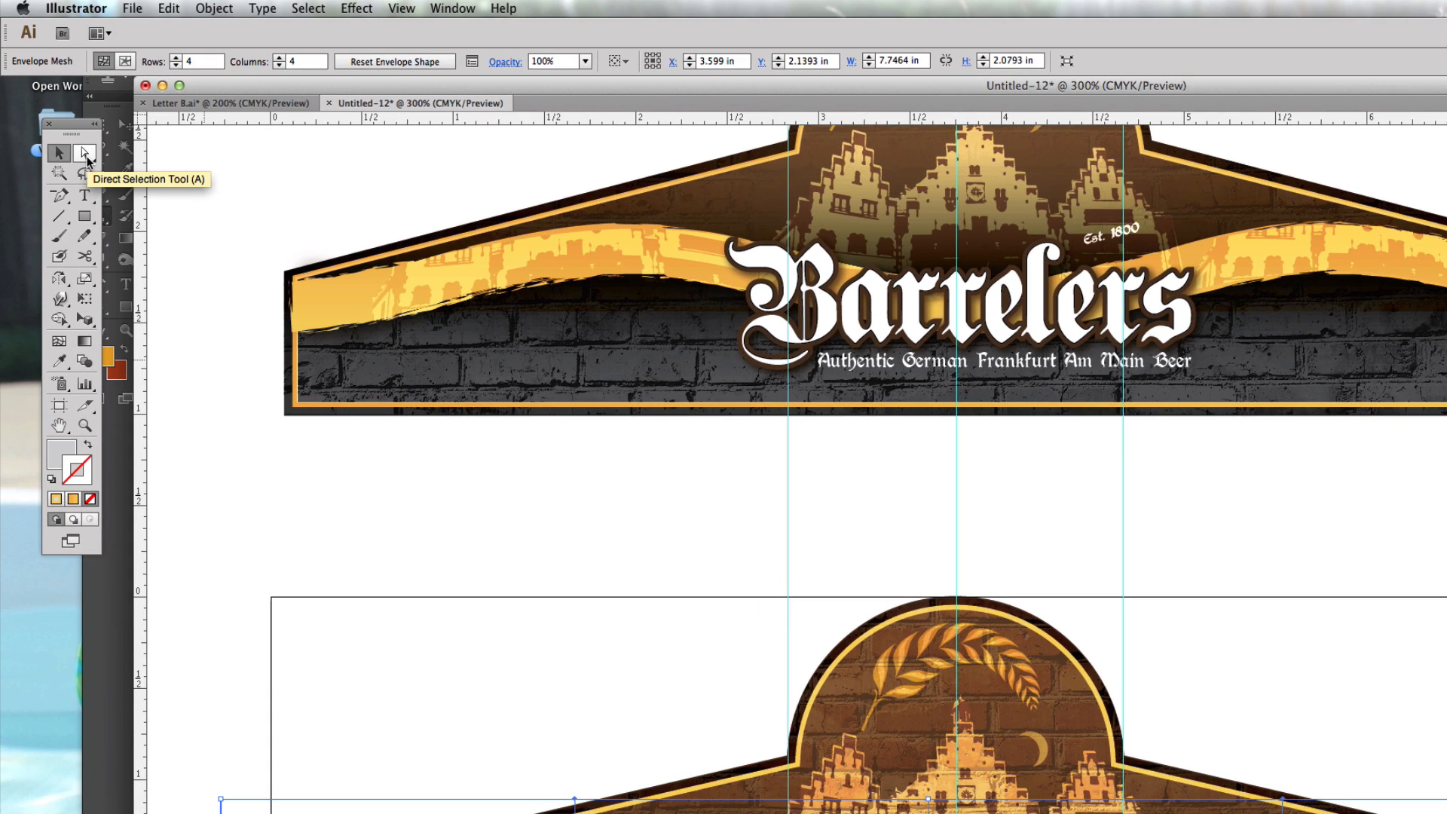
Step: Raise the mesh point columns on both sides of the lettering to bend the gold band into a symmetrical wave
left_click(86, 156)
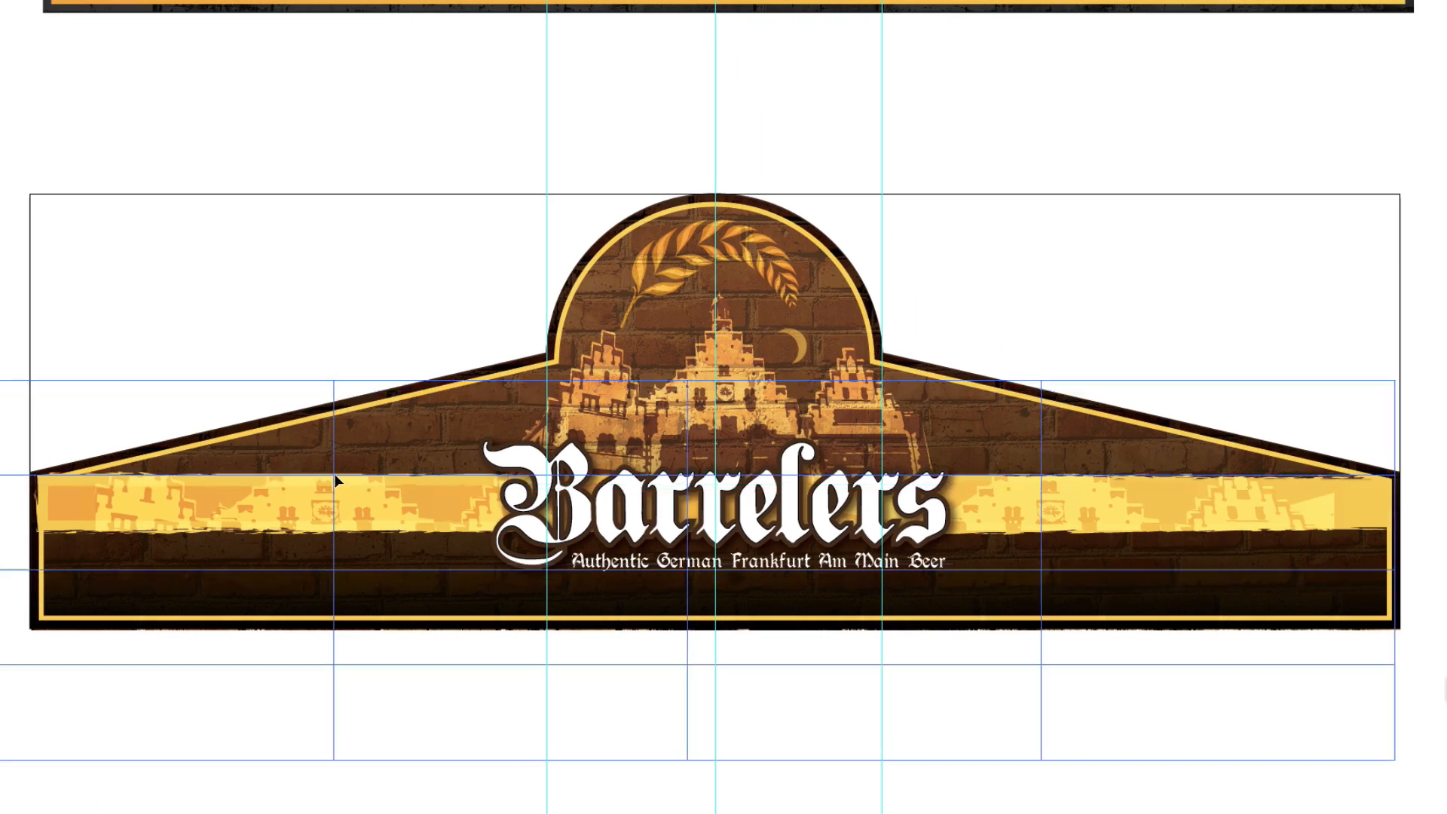
left_click_drag(299, 314, 367, 801)
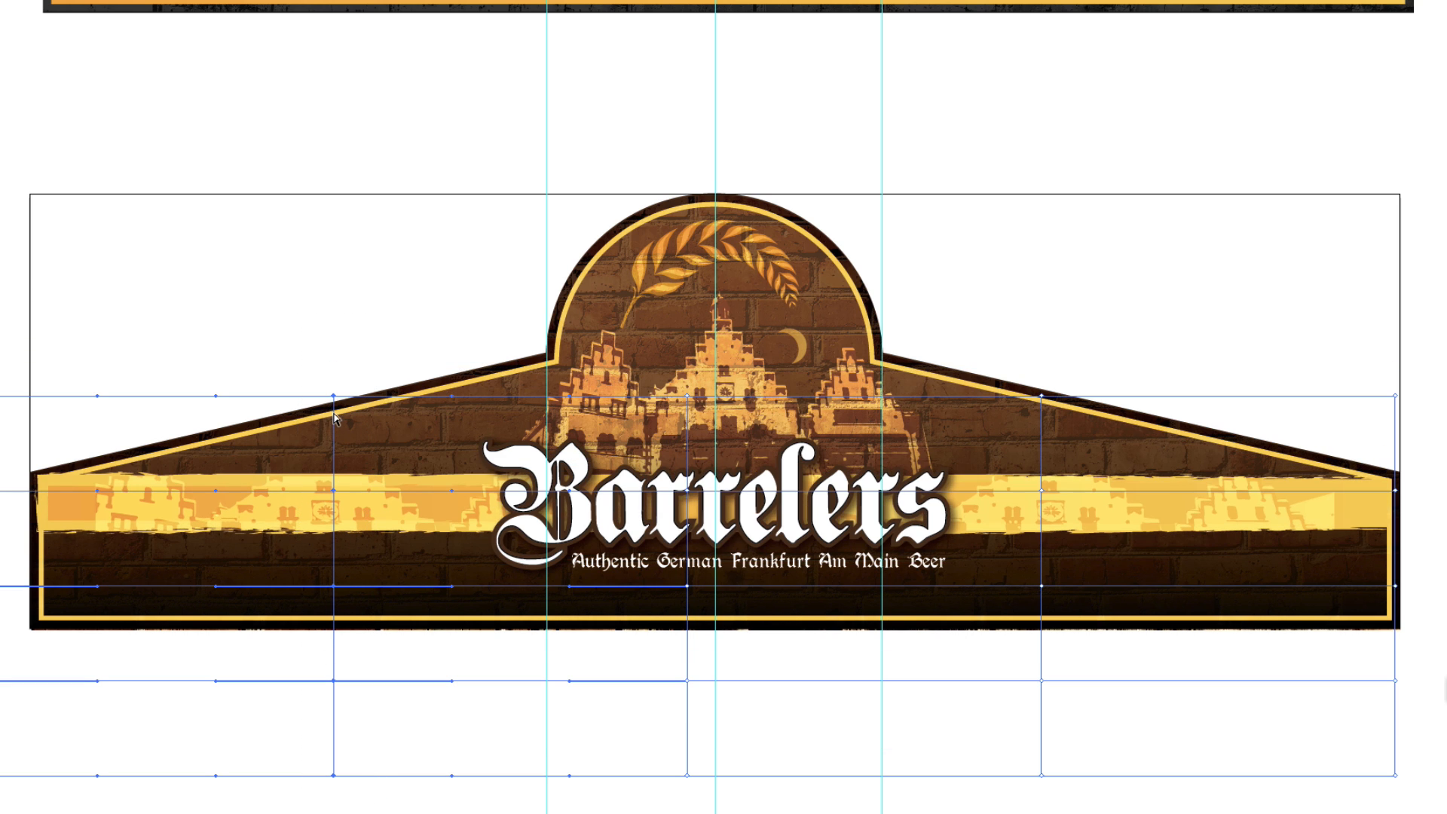
left_click_drag(334, 397, 354, 809)
key("ctrl+z")
left_click_drag(334, 375, 331, 363)
left_click_drag(1046, 384, 926, 279)
left_click_drag(918, 247, 964, 725)
left_click_drag(930, 307, 930, 260)
left_click(919, 145)
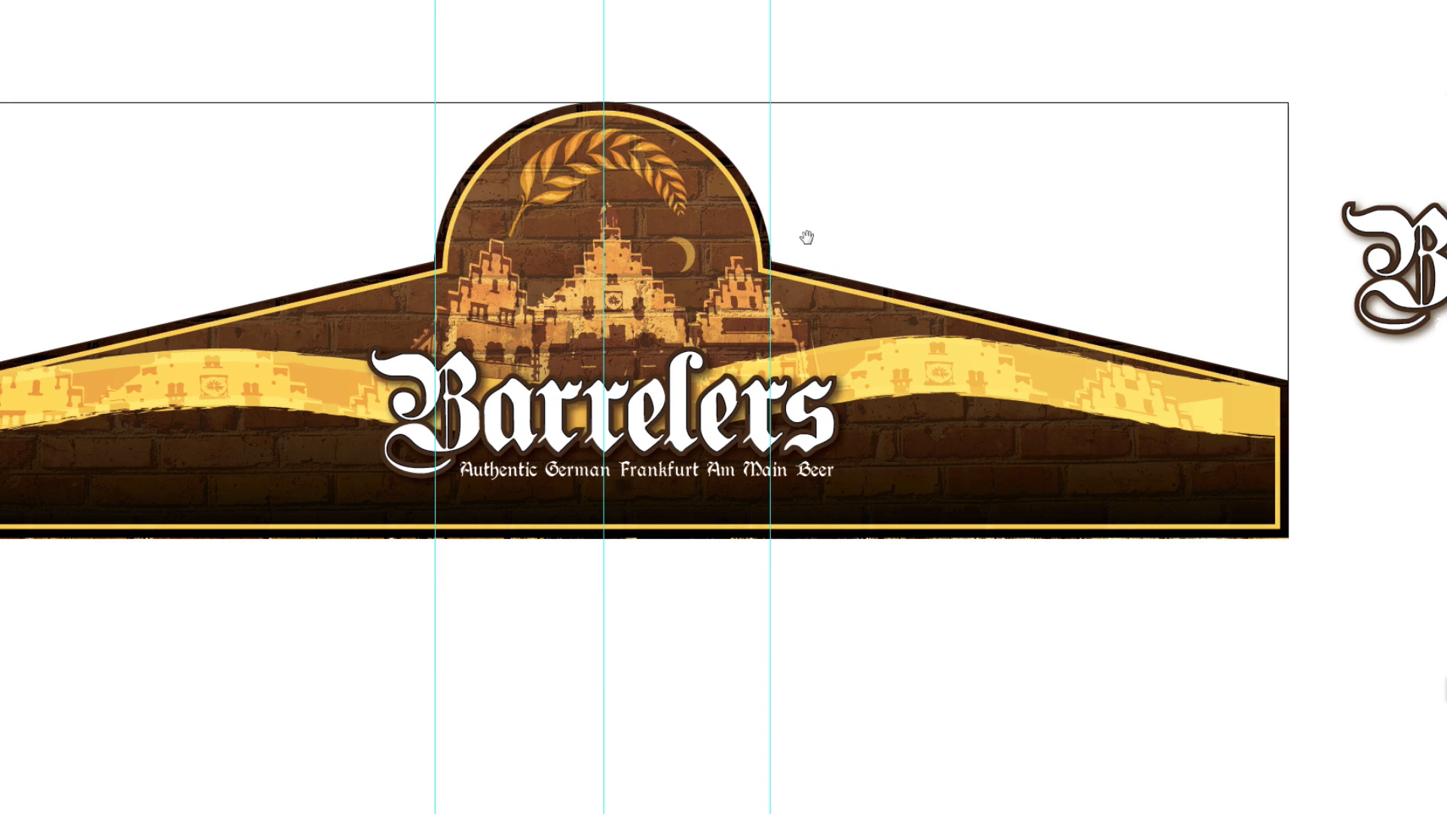
Step: Move the loose wheat sample and spare Barrelers lettering up and farther right, away from the new label
left_click_drag(768, 158, 837, 218)
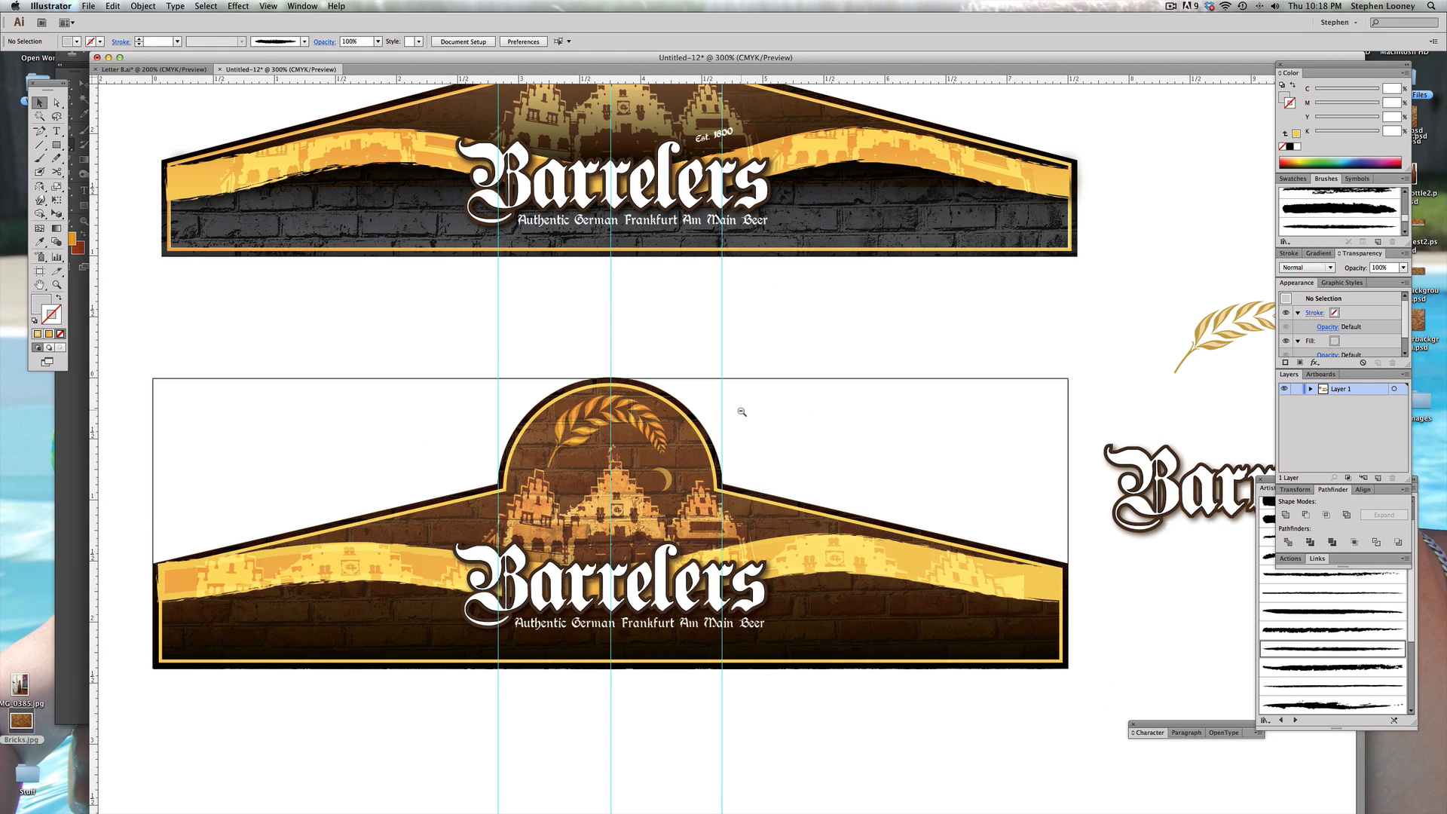
left_click(742, 411, "alt")
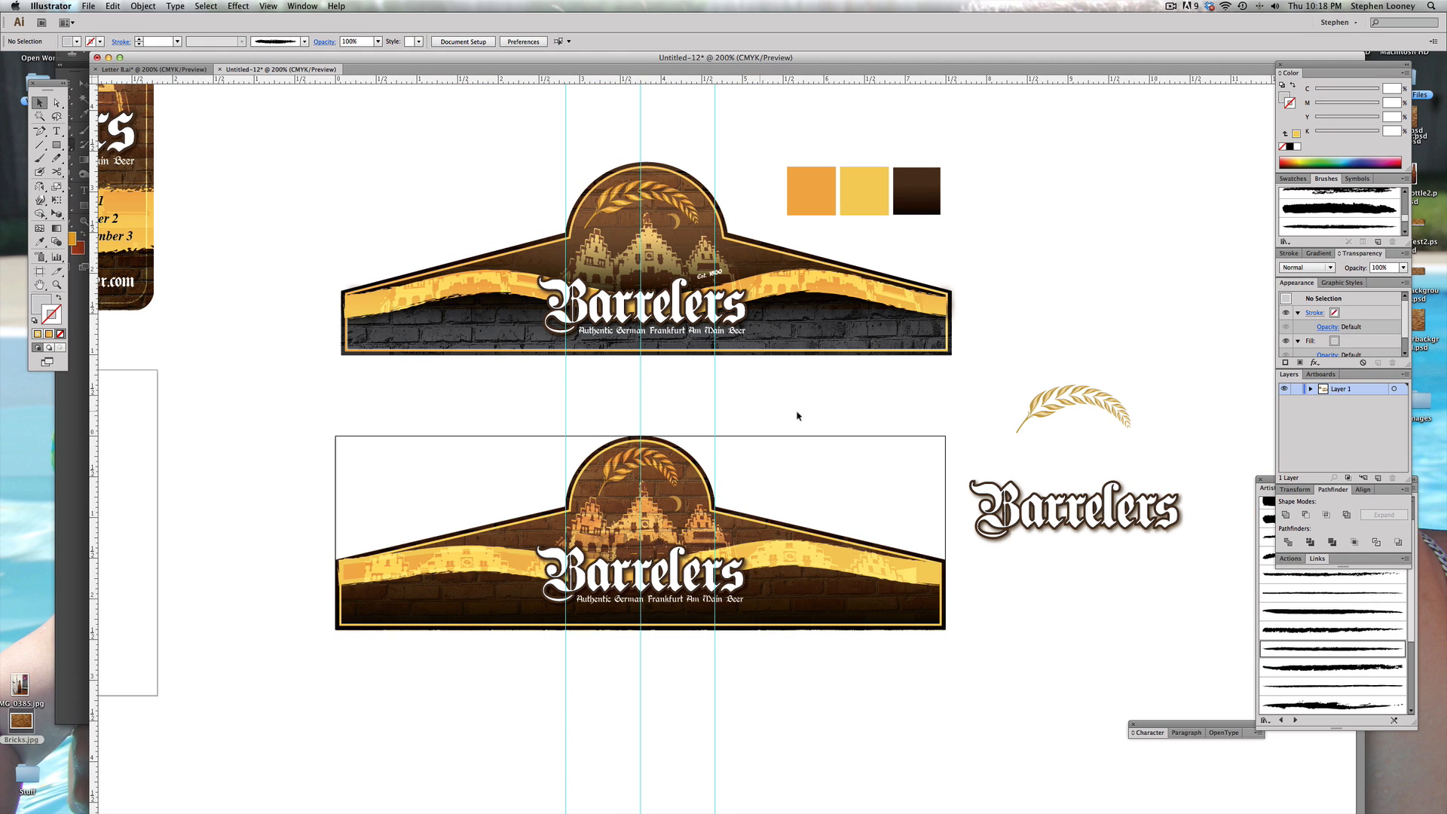
left_click_drag(987, 350, 1196, 563)
left_click_drag(1132, 522, 1226, 452)
left_click(756, 423, "super")
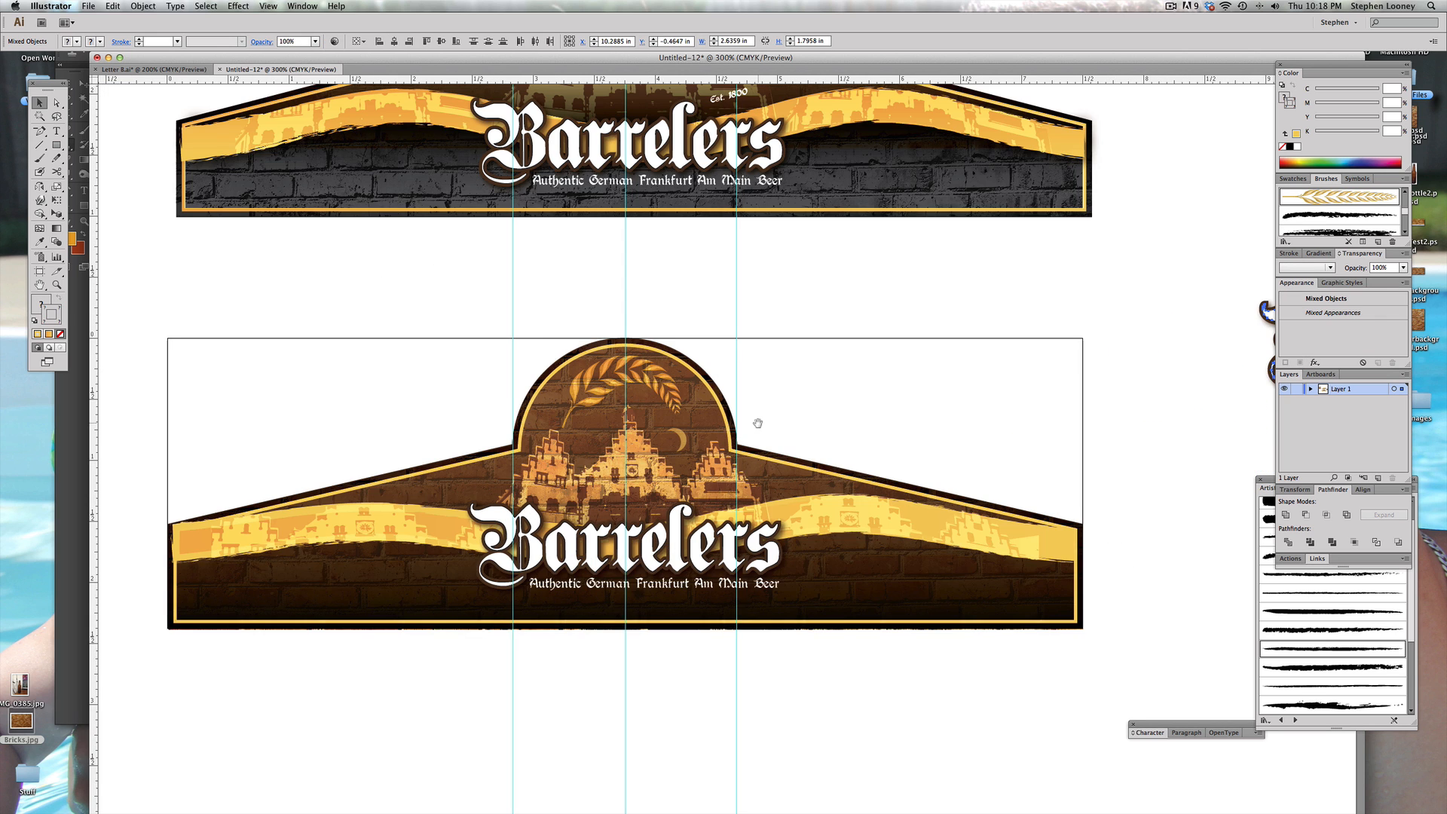
Step: Compare the sample label's gold band and its envelope mesh with the new label's curved band
left_click_drag(757, 424, 791, 562)
left_click(843, 438)
left_click_drag(810, 425, 821, 423)
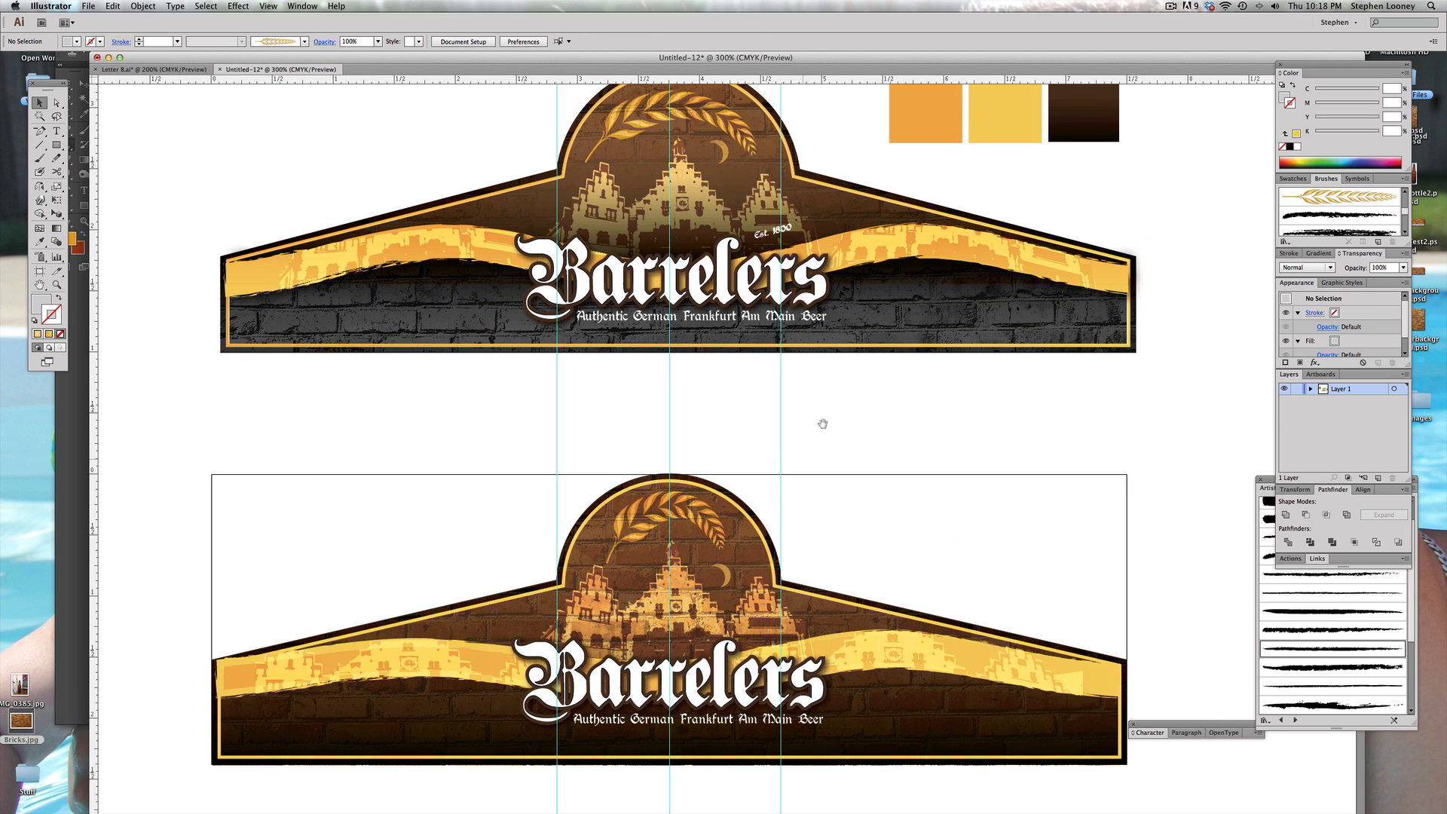
left_click(876, 325)
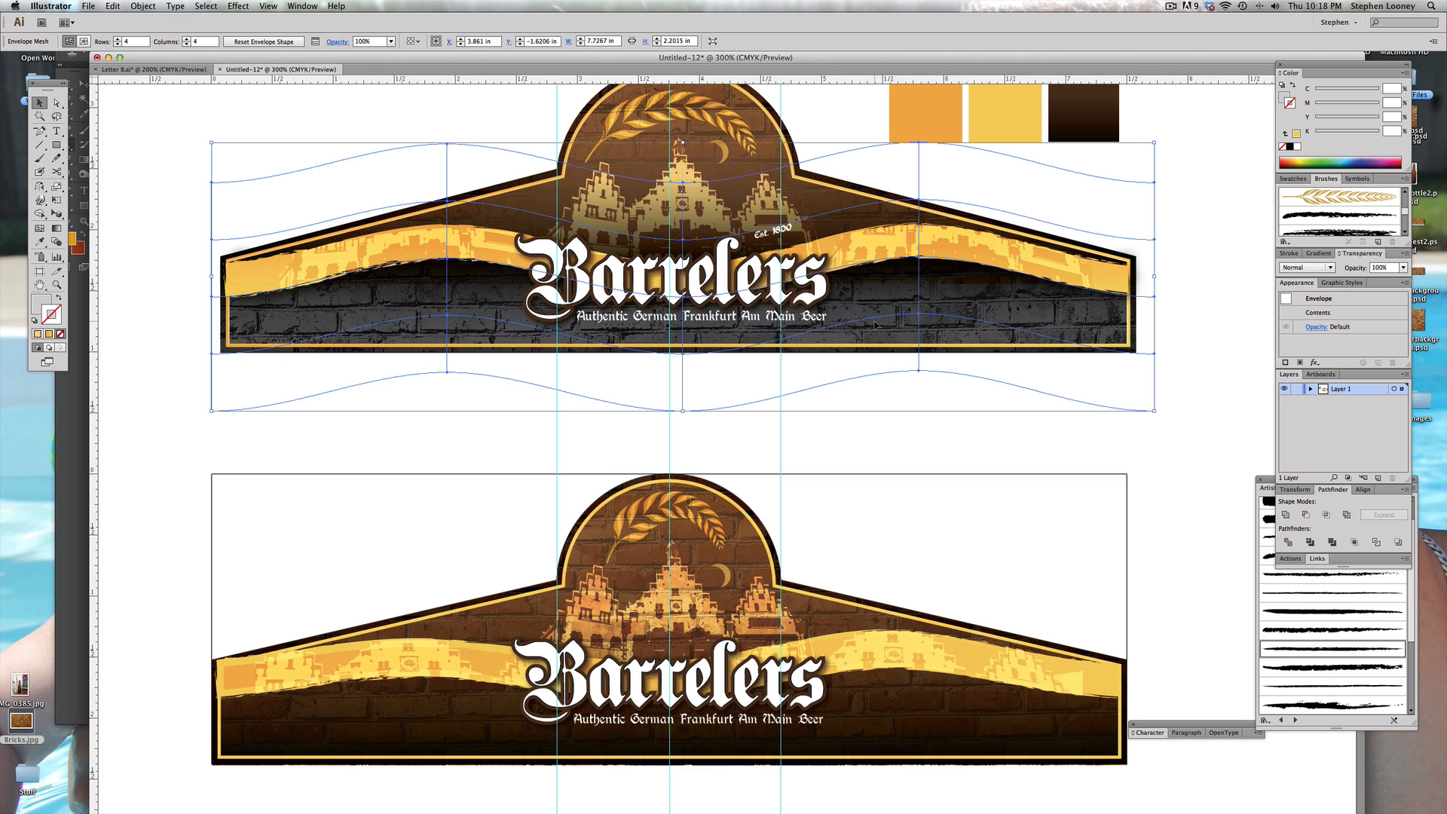
key("Delete")
left_click_drag(394, 309, 354, 407)
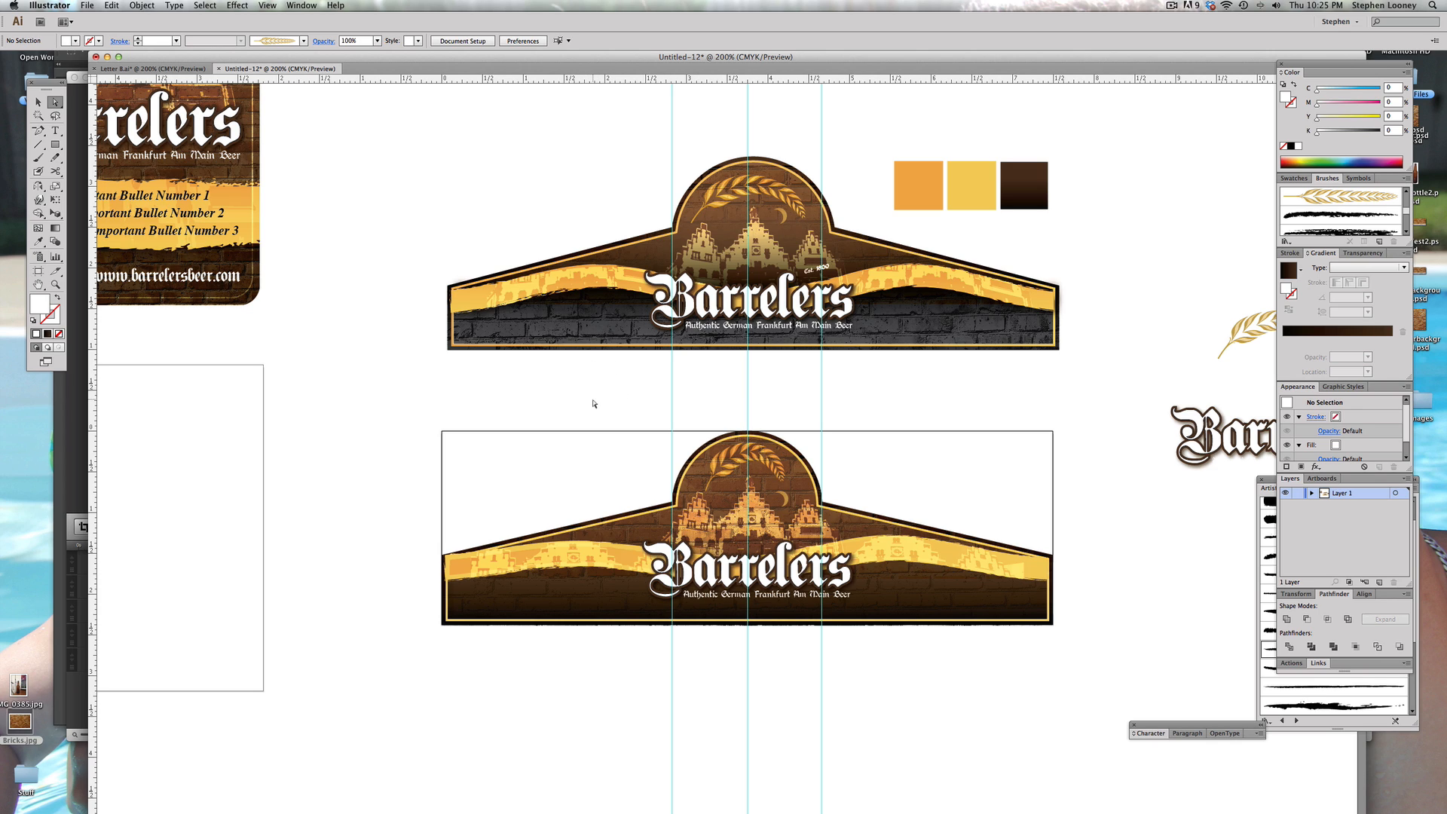
Step: Hide the guides and pull the new label background's left and right edges outward past the artboard as bleed
key("super+semicolon")
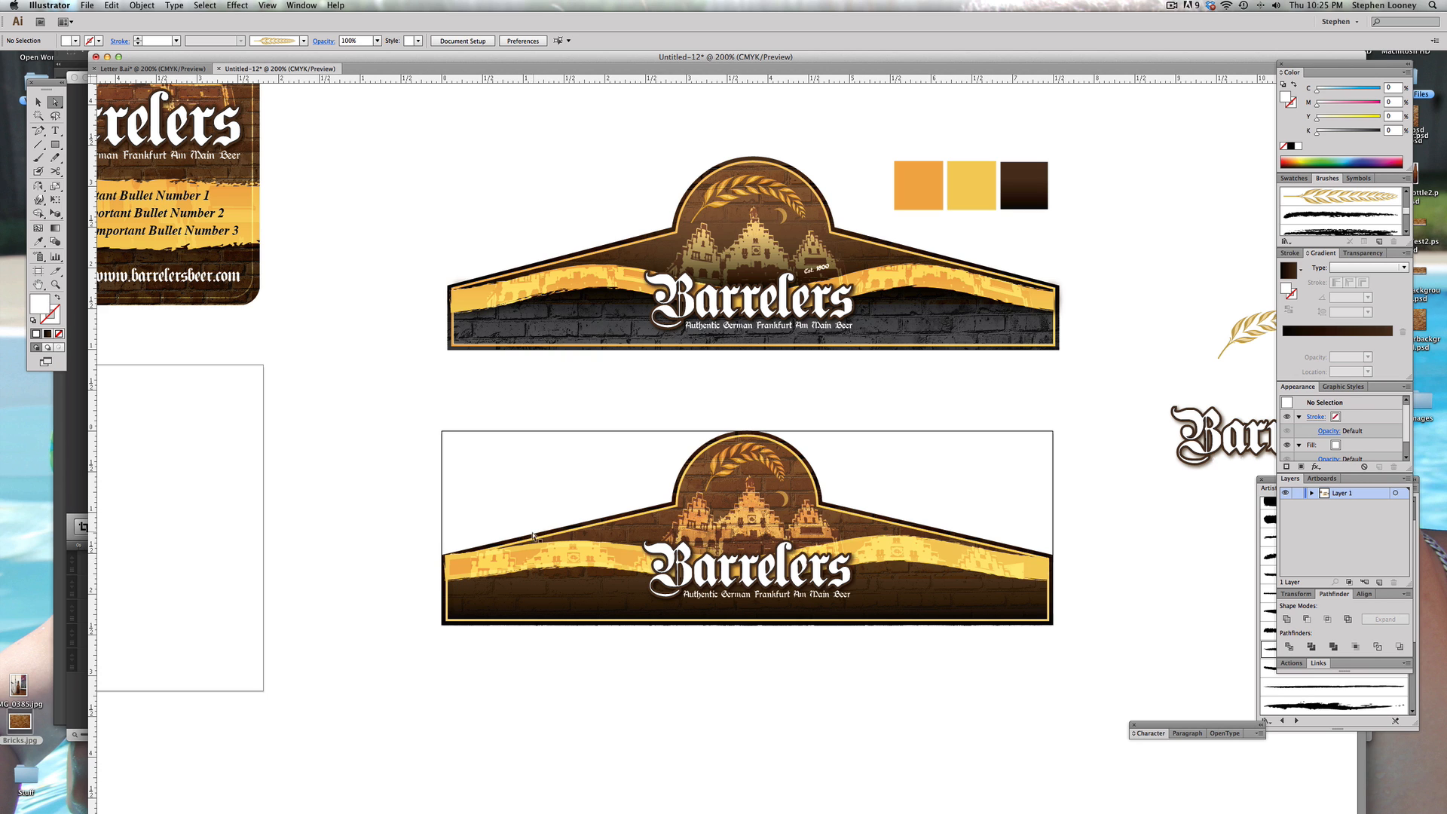
left_click(443, 578)
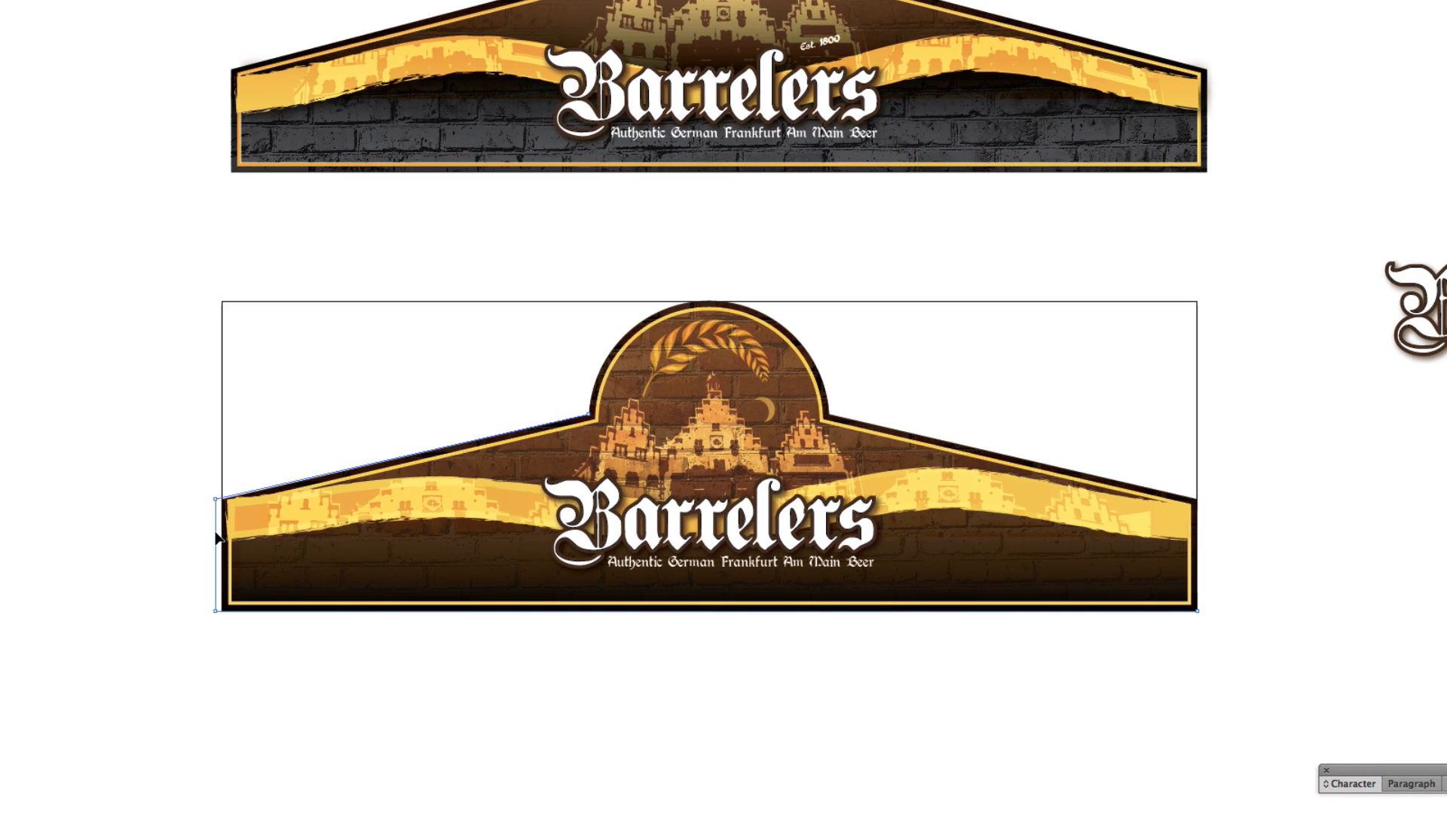
left_click_drag(216, 537, 211, 538)
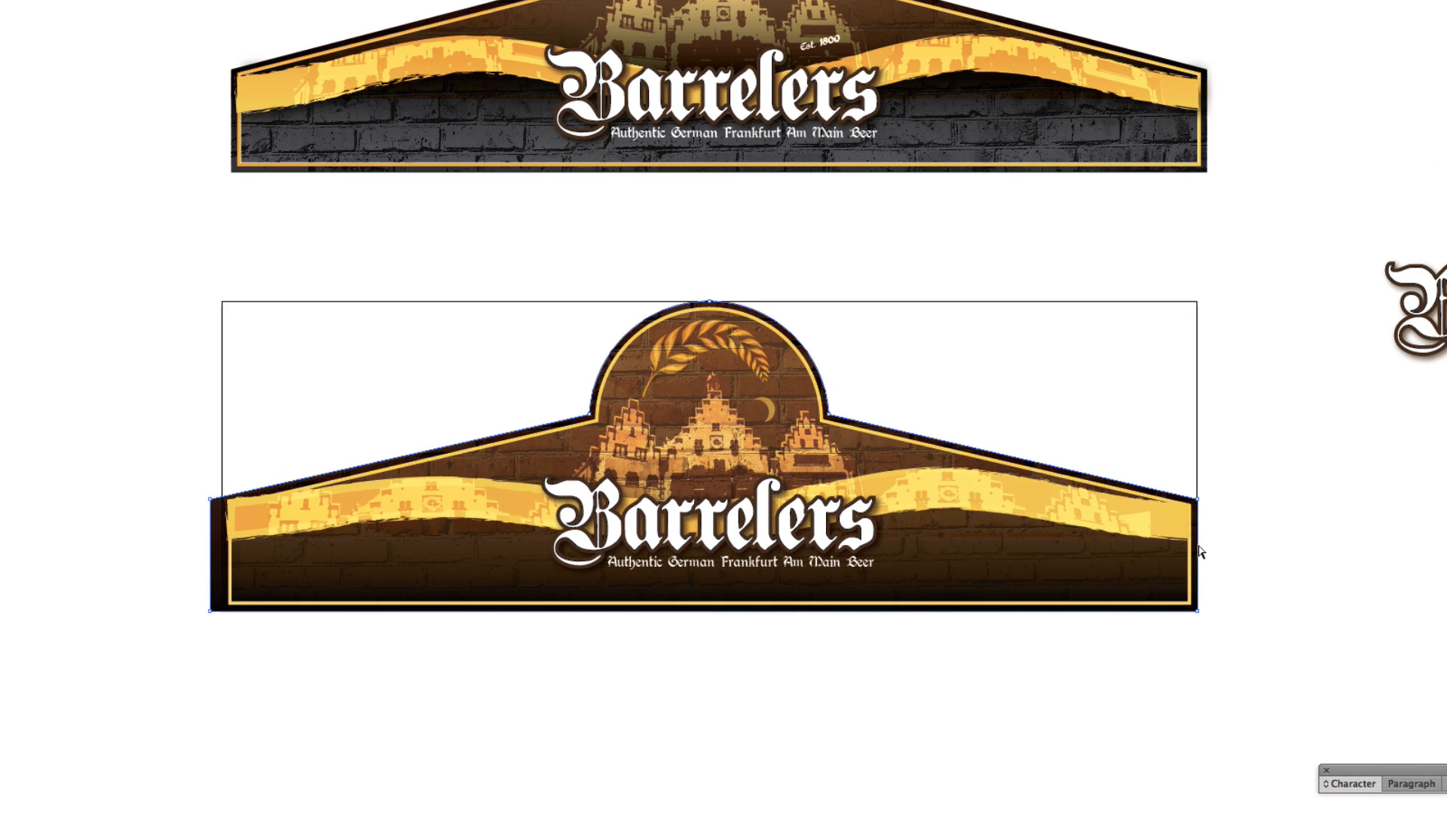
left_click_drag(1198, 550, 1208, 550)
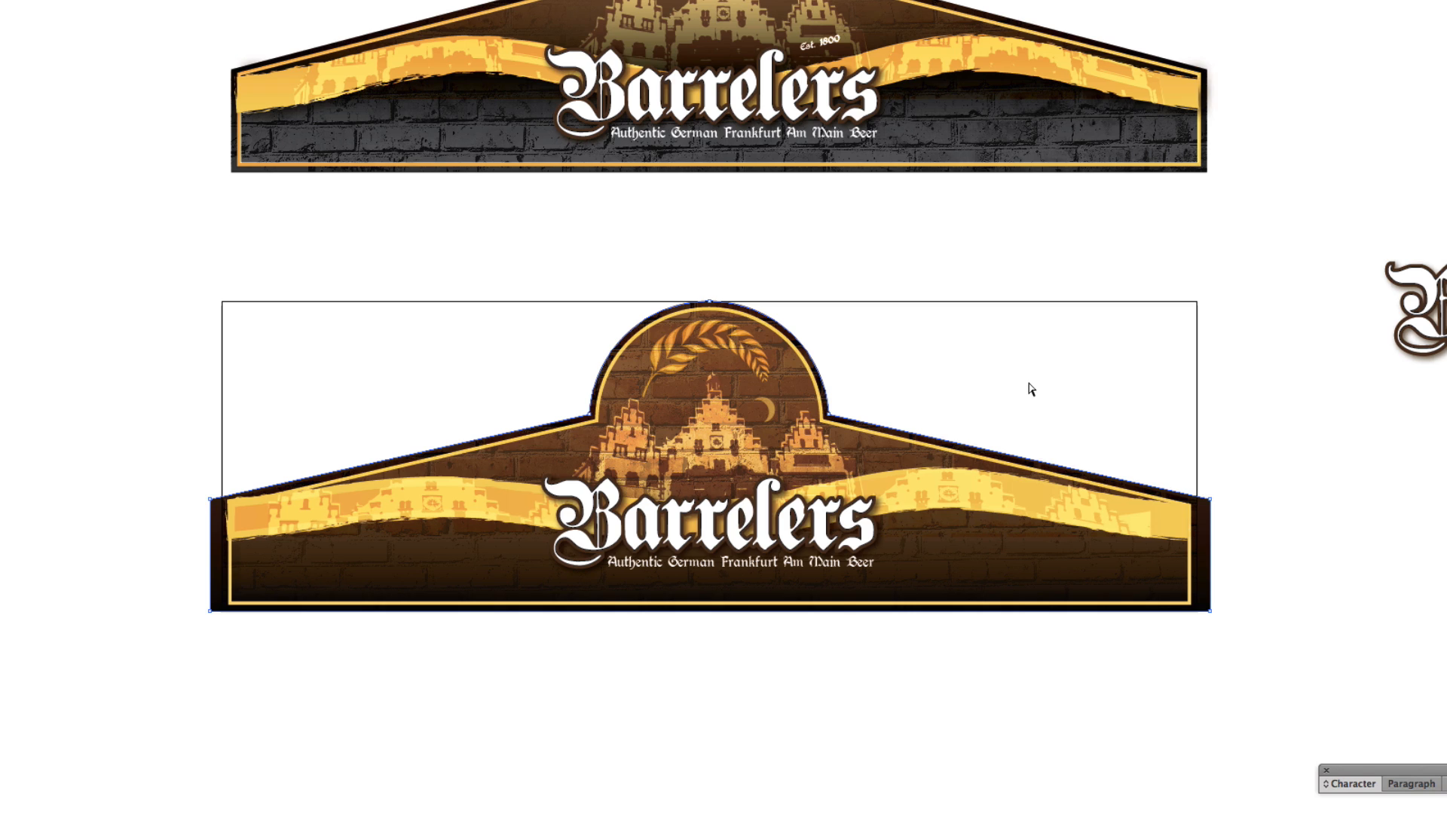
Step: Extend the background's bleed around the arch by moving its top anchor up and both shoulder anchors outward
left_click(831, 409)
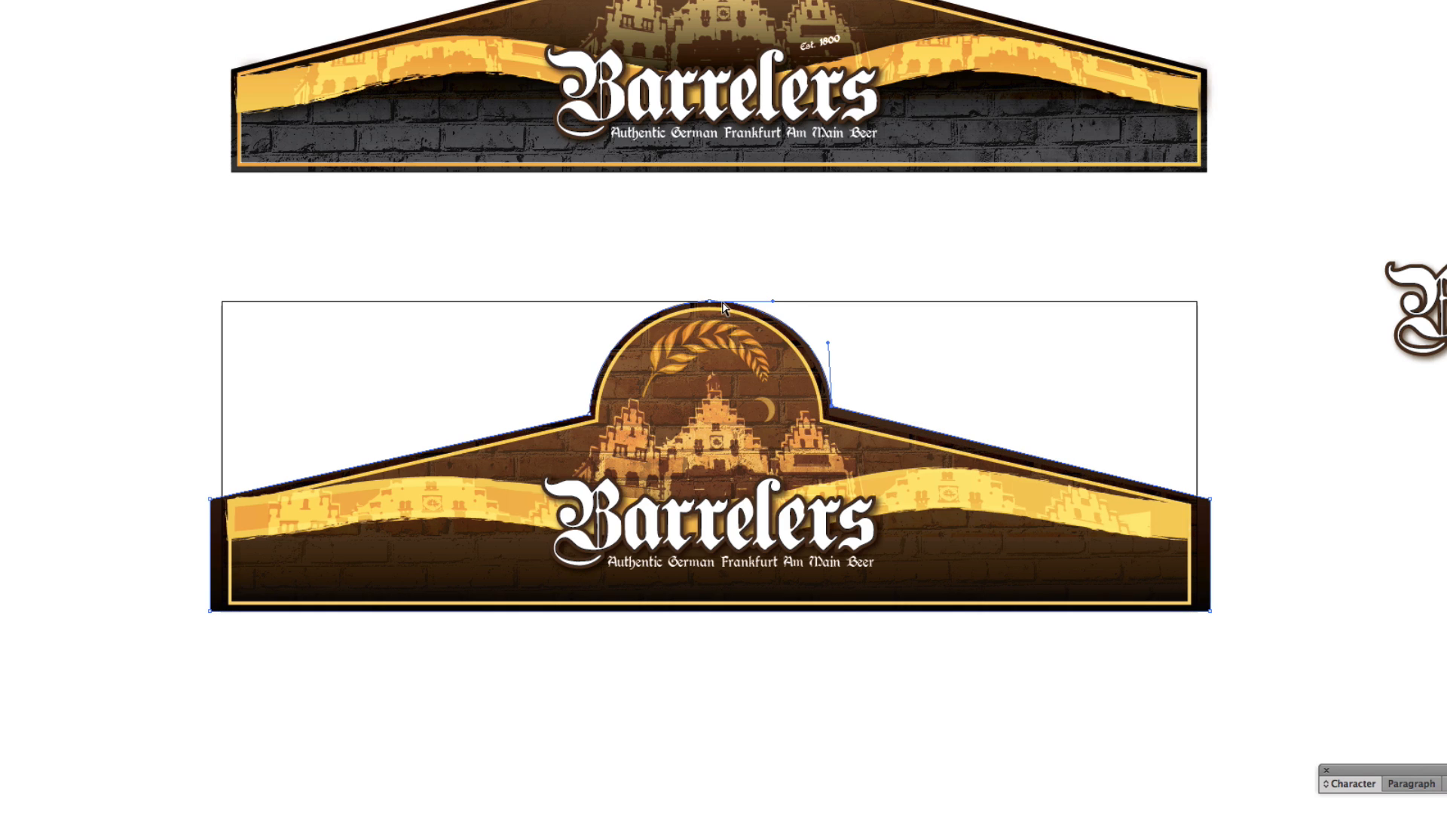
left_click_drag(710, 302, 711, 292)
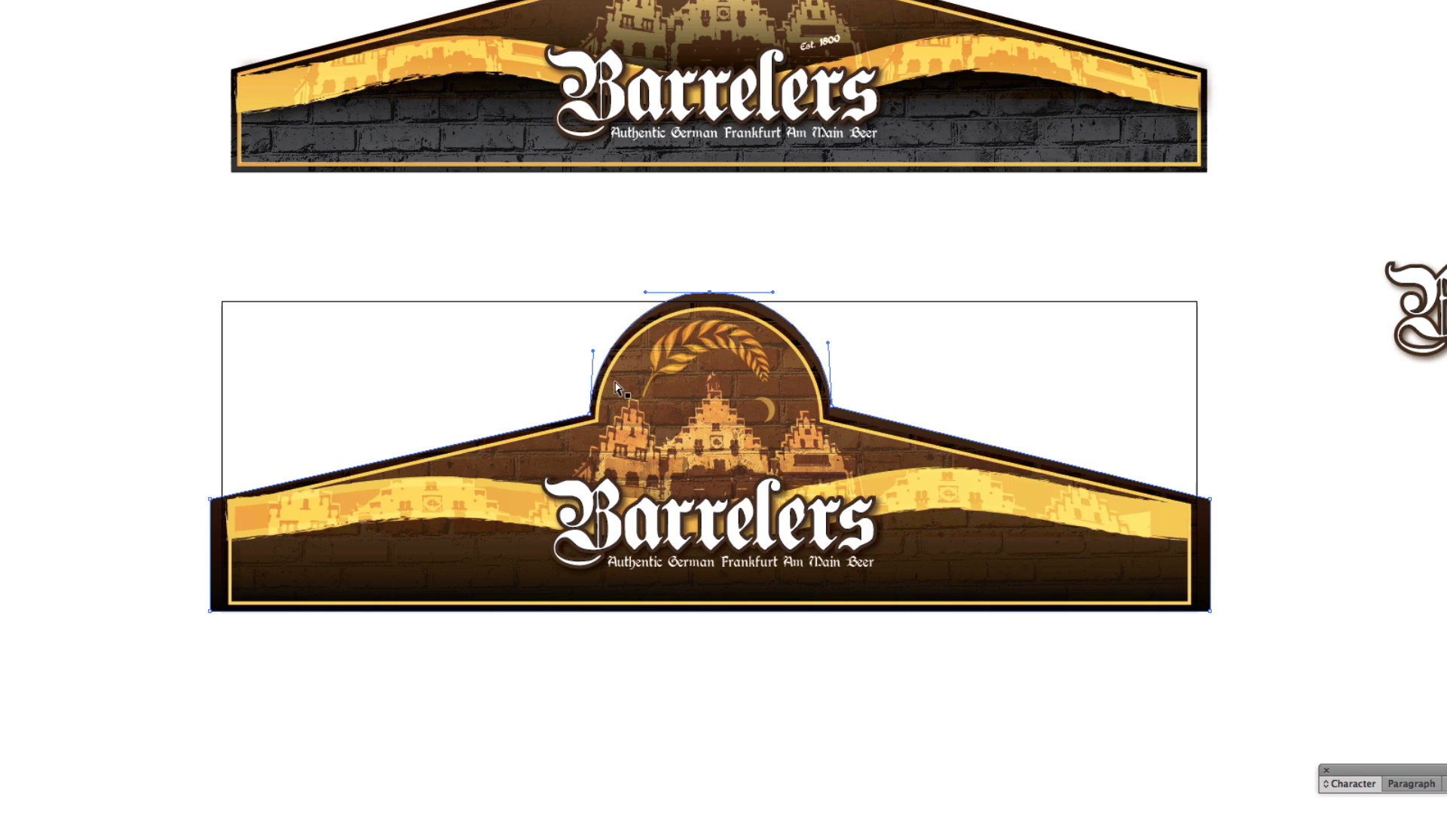
left_click(592, 418)
left_click_drag(592, 419, 581, 408)
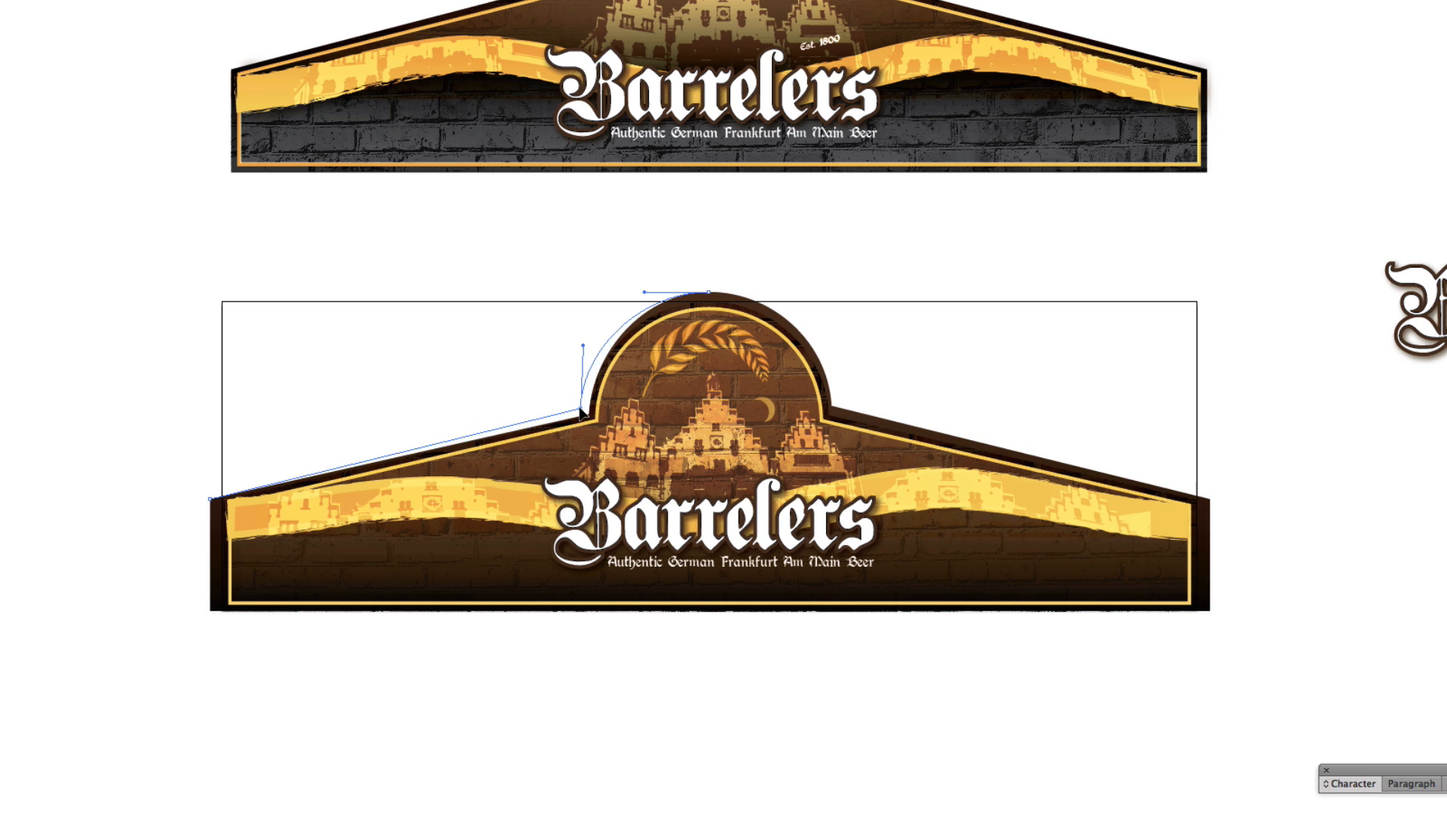
Step: Raise the background's upper-left corner and lower its bottom edge below the artboard to complete the bleed
left_click(204, 501)
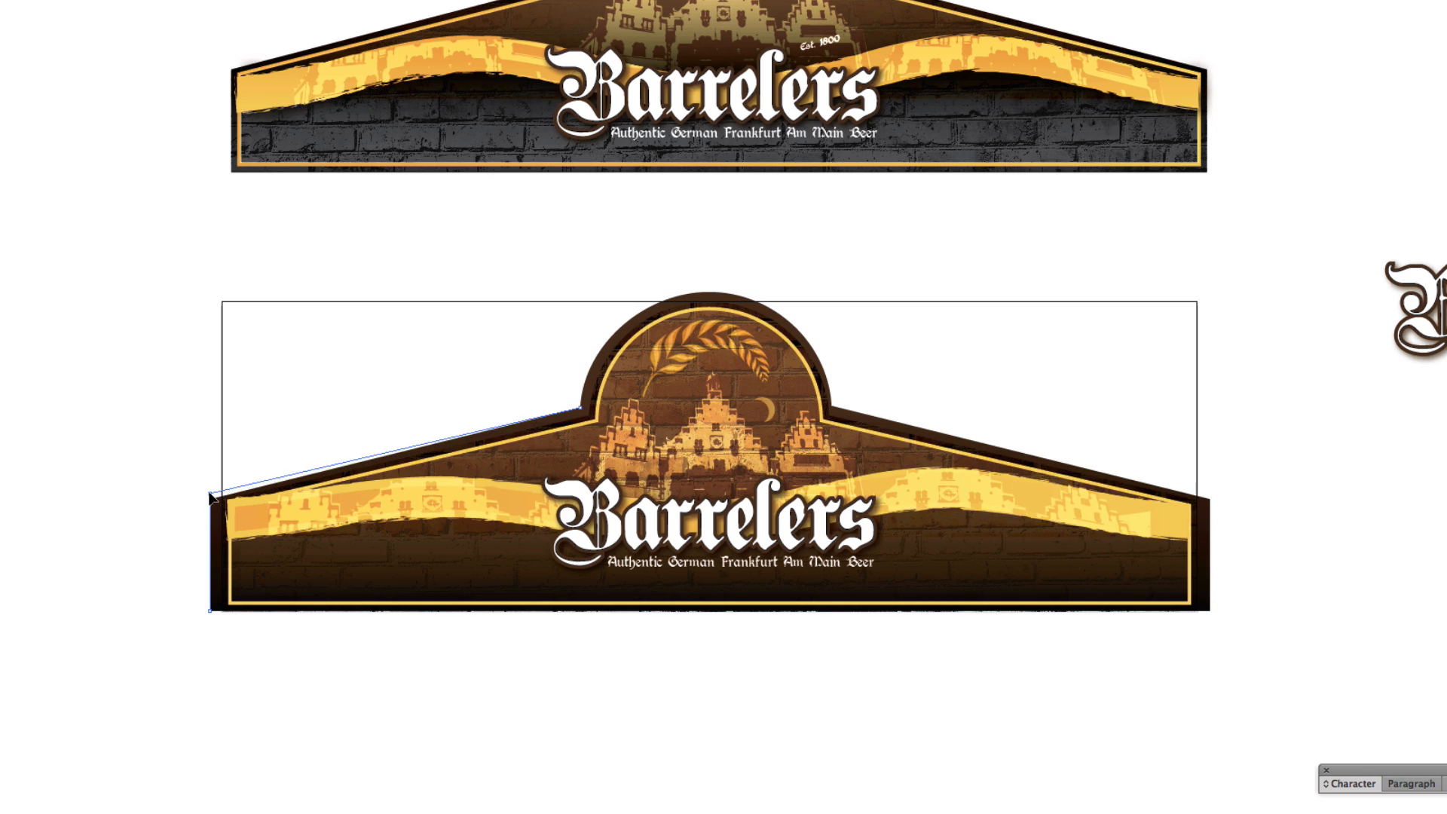
left_click(245, 618)
left_click_drag(244, 617, 244, 619)
left_click(345, 656)
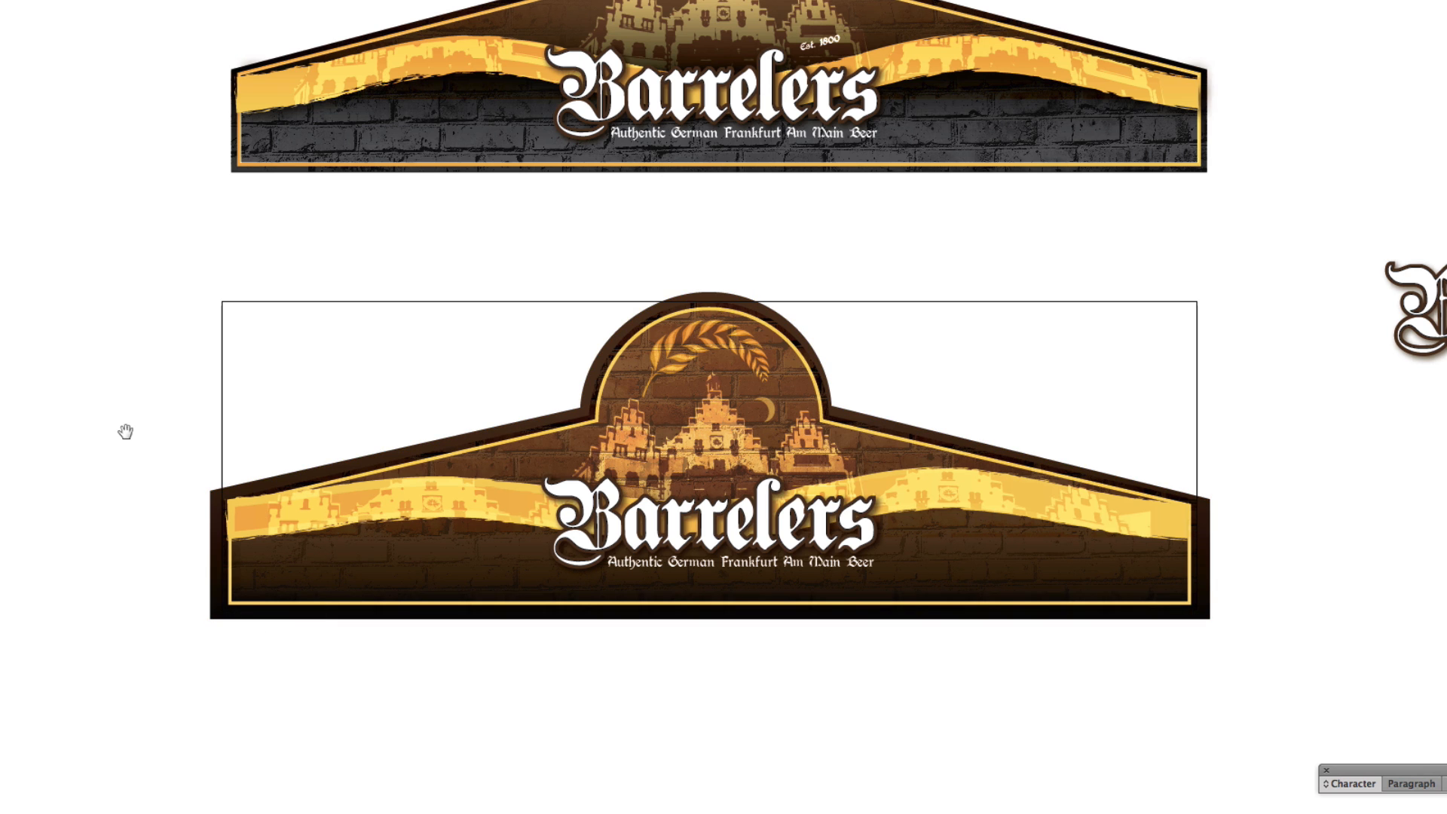
Step: Choose coasterbackgroud.psd from the Desktop as the linked image to place for the blank coaster artboard
left_click_drag(126, 432, 336, 431)
mouse_move(293, 303)
left_mouse_down()
mouse_move(671, 320)
mouse_move(776, 410)
left_mouse_up()
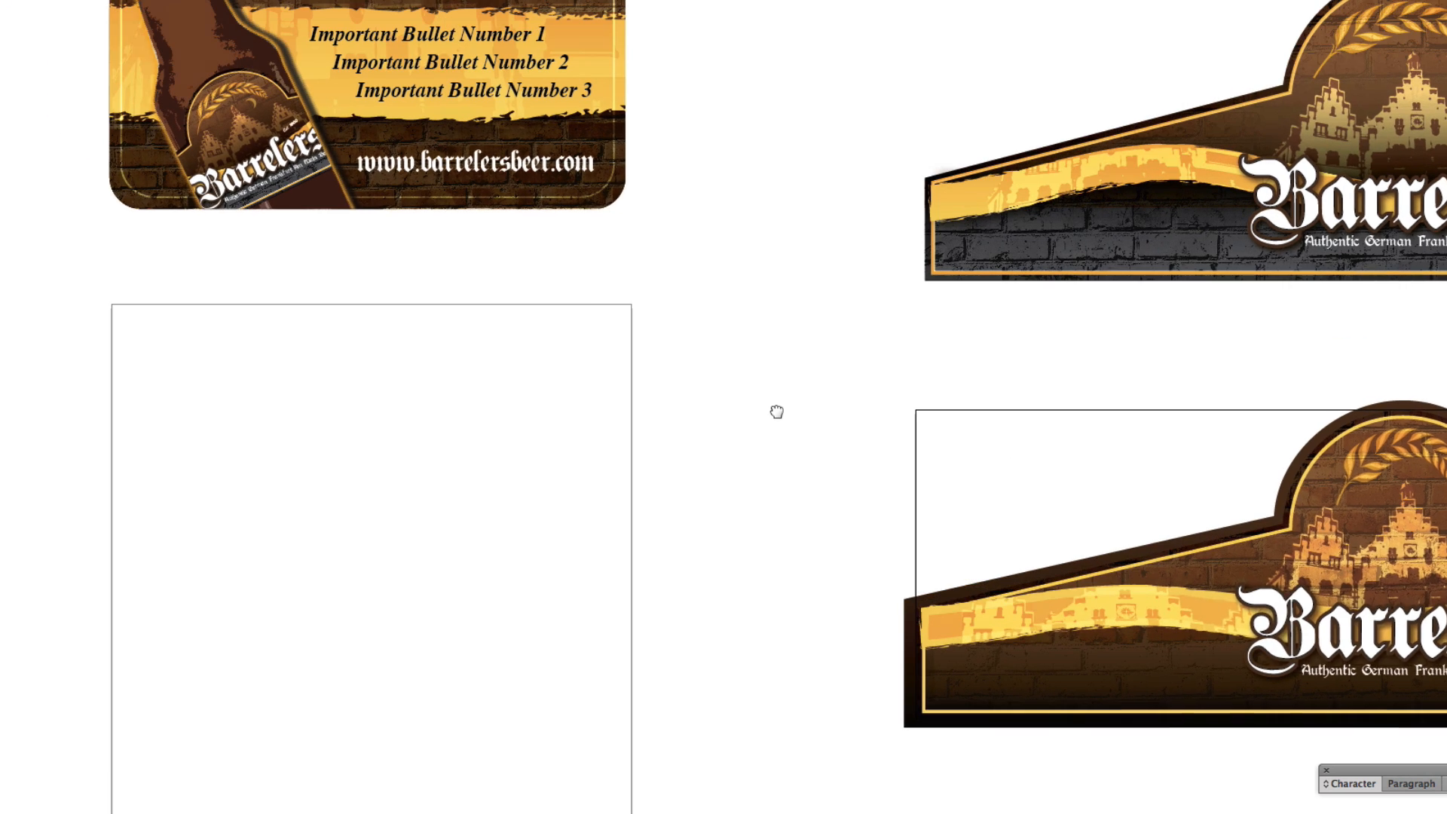
mouse_move(33, 419)
left_mouse_down()
mouse_move(161, 491)
mouse_move(165, 473)
left_mouse_up()
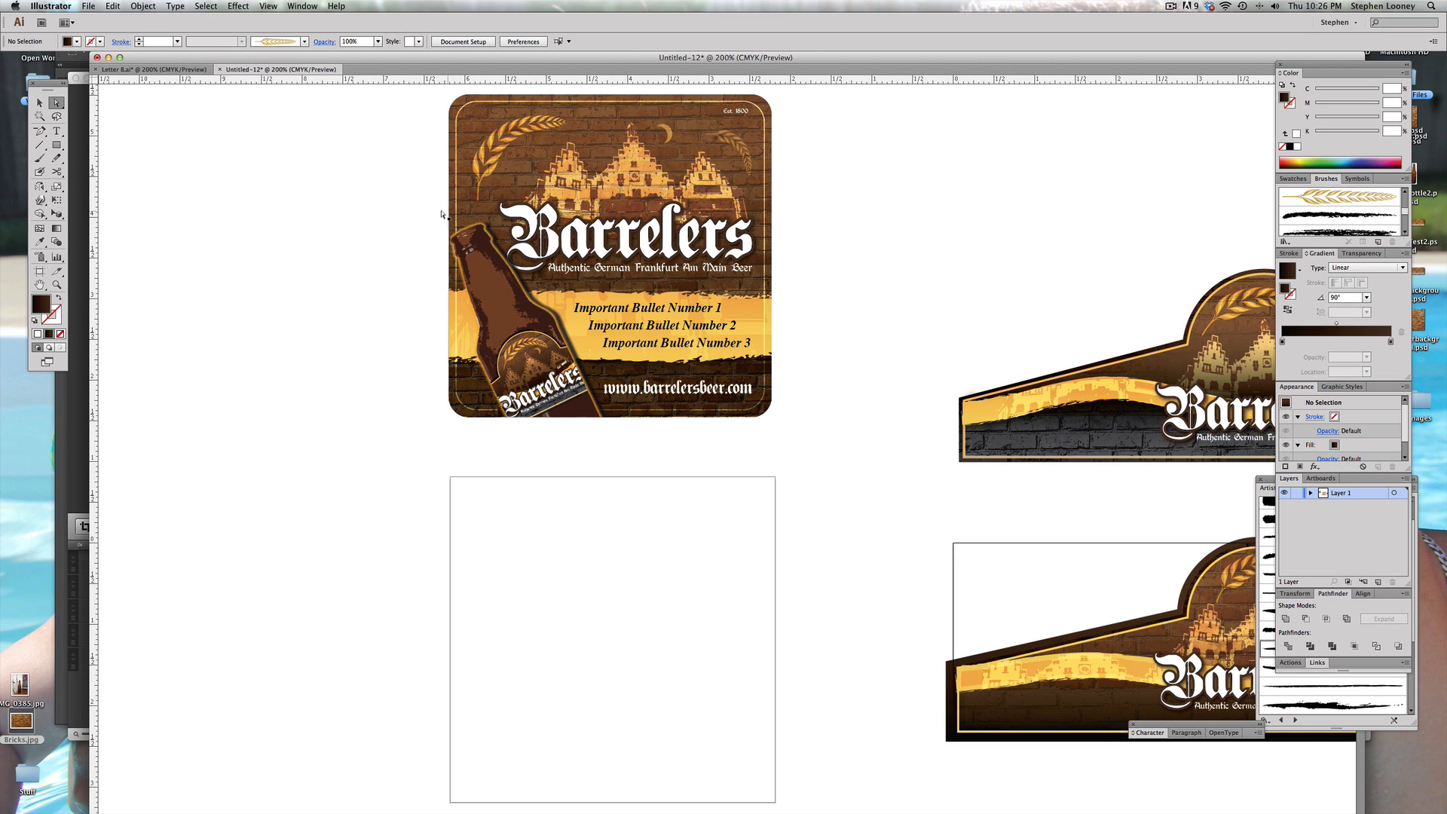
left_click(88, 6)
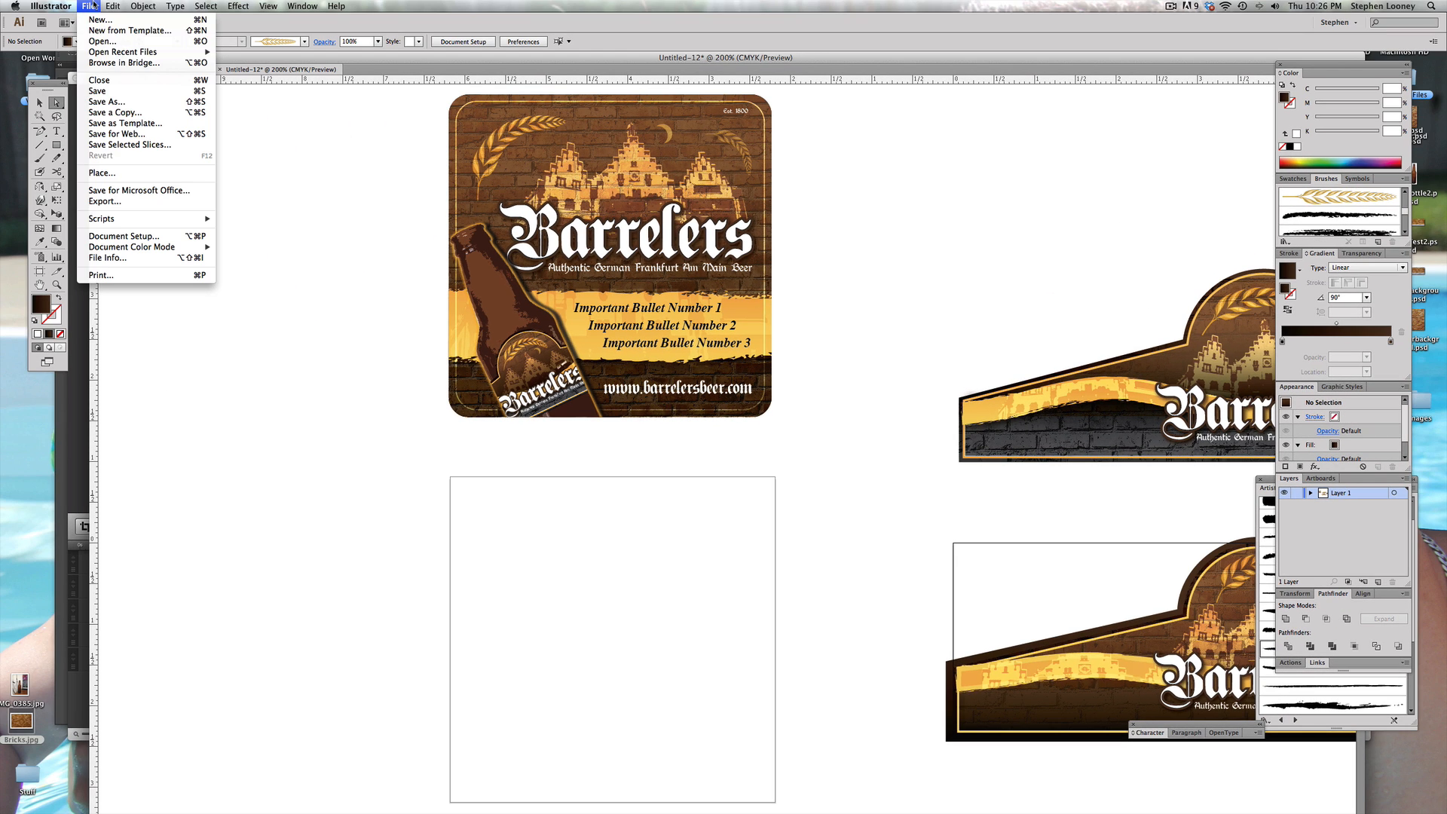
left_click(131, 173)
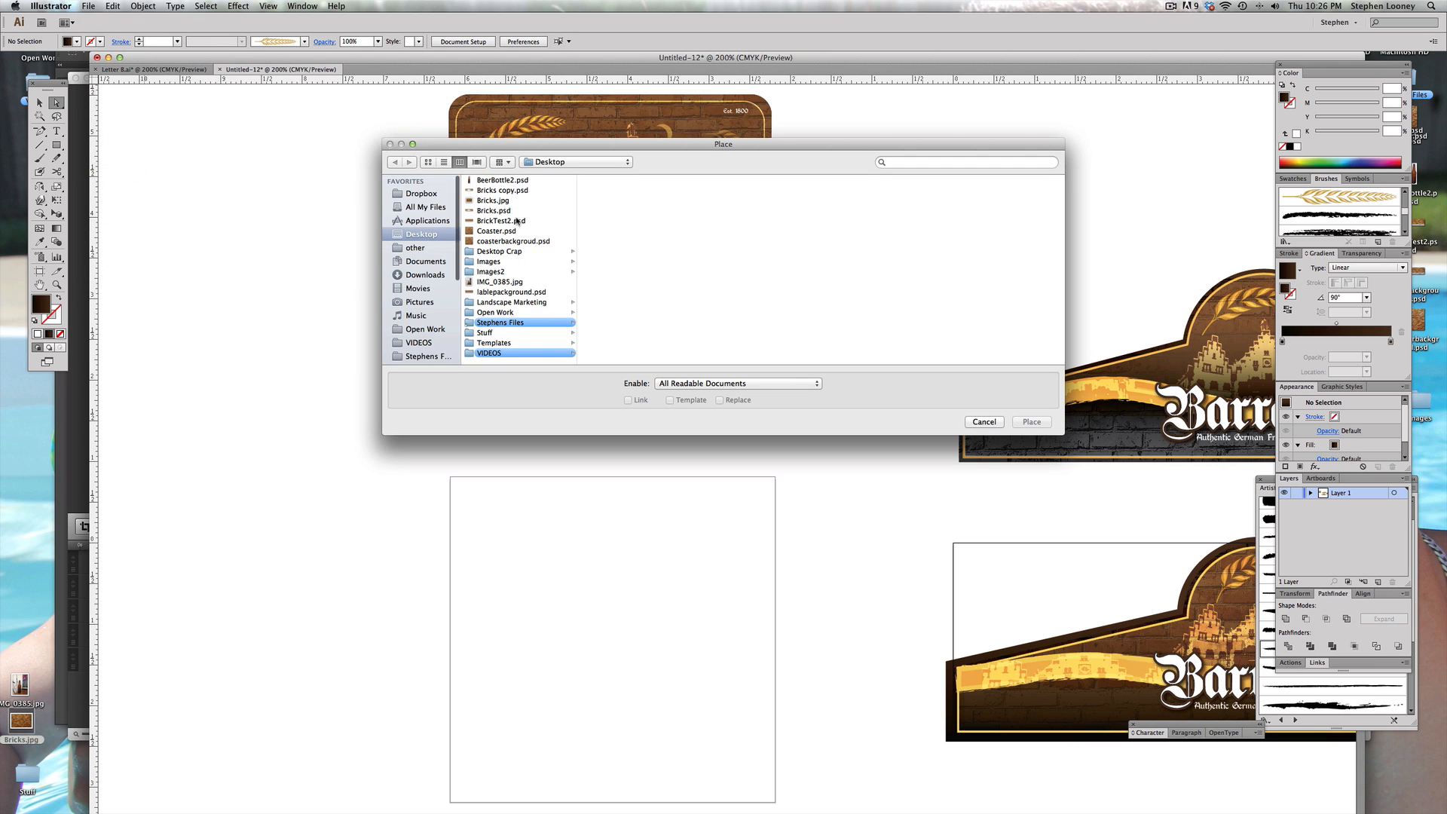
left_click(516, 240)
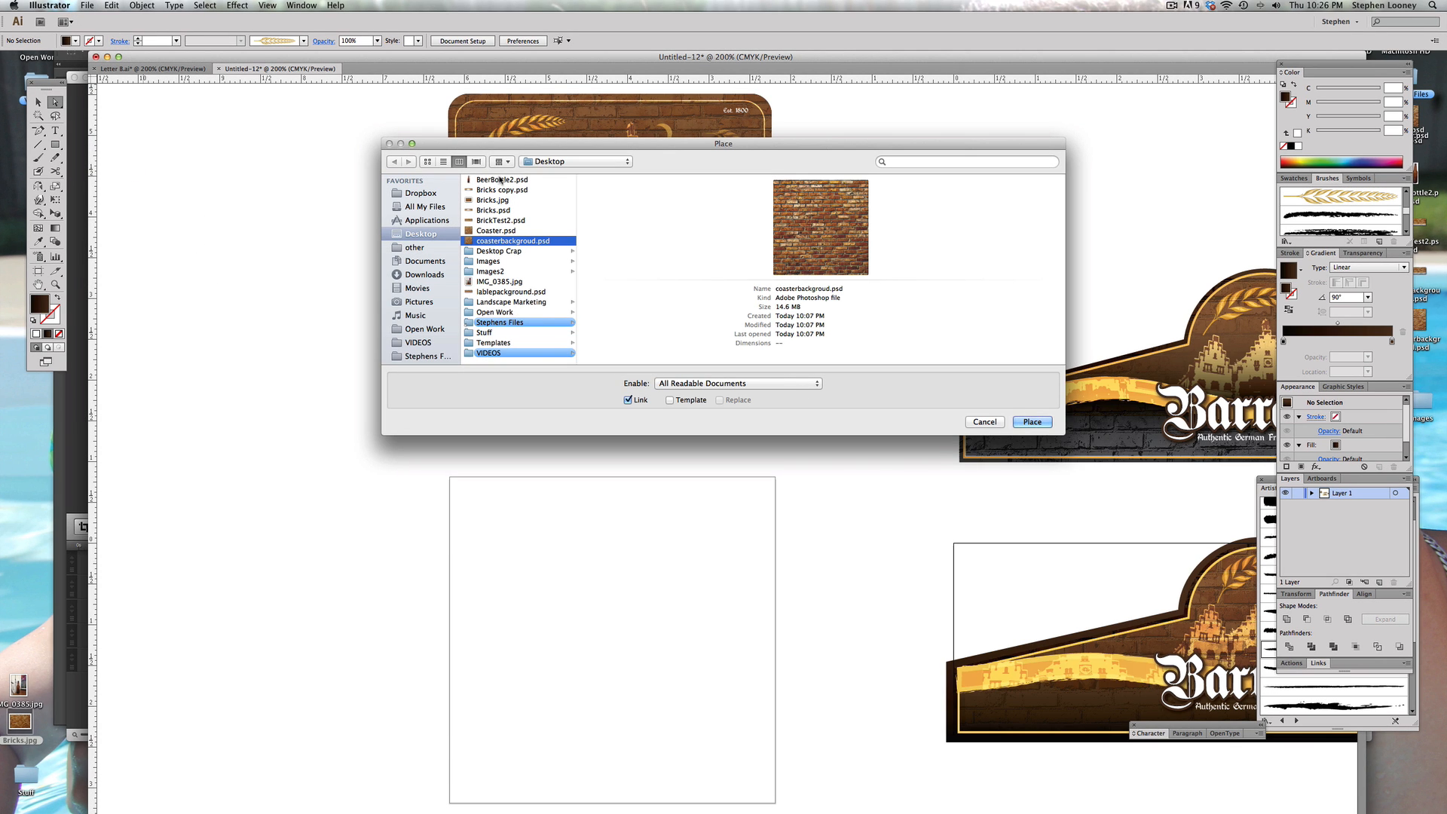
Step: Place coasterbackgroud.psd and align the brick image over the empty square artboard below the finished coaster
left_click(1031, 422)
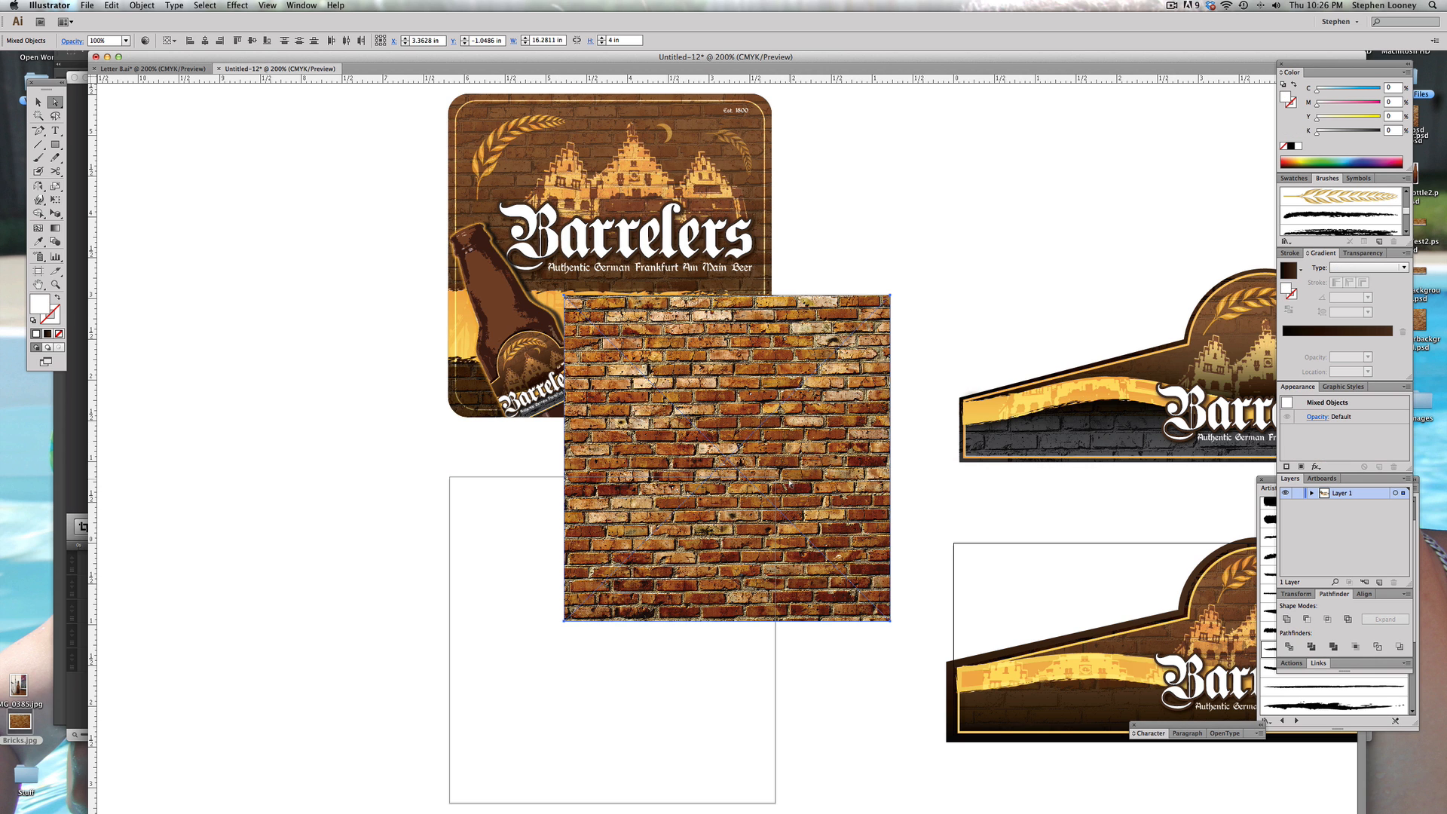
left_click_drag(729, 449, 613, 623)
scroll(765, 503, "down", 1)
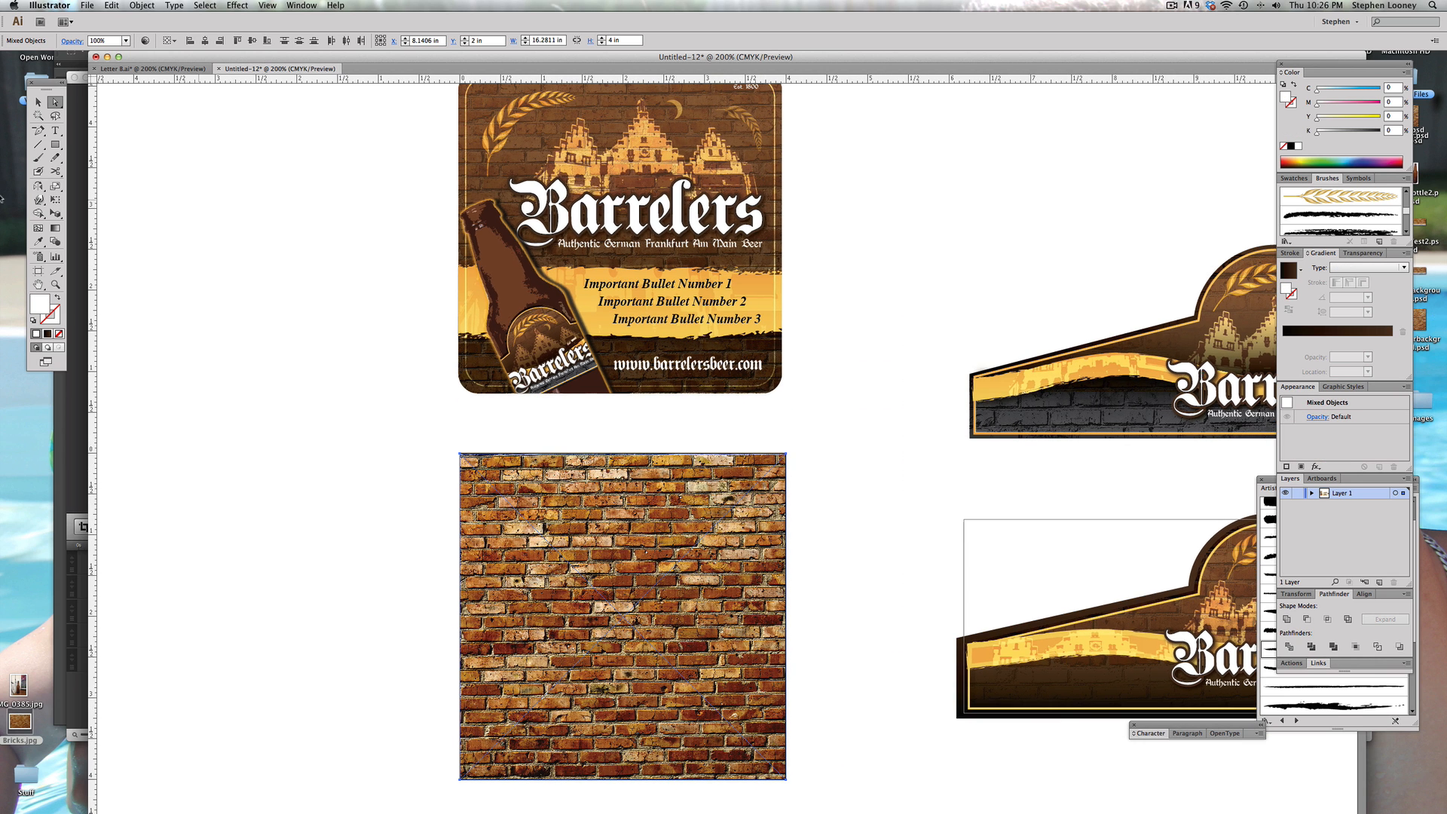
left_click(38, 101)
scroll(242, 219, "up", 3)
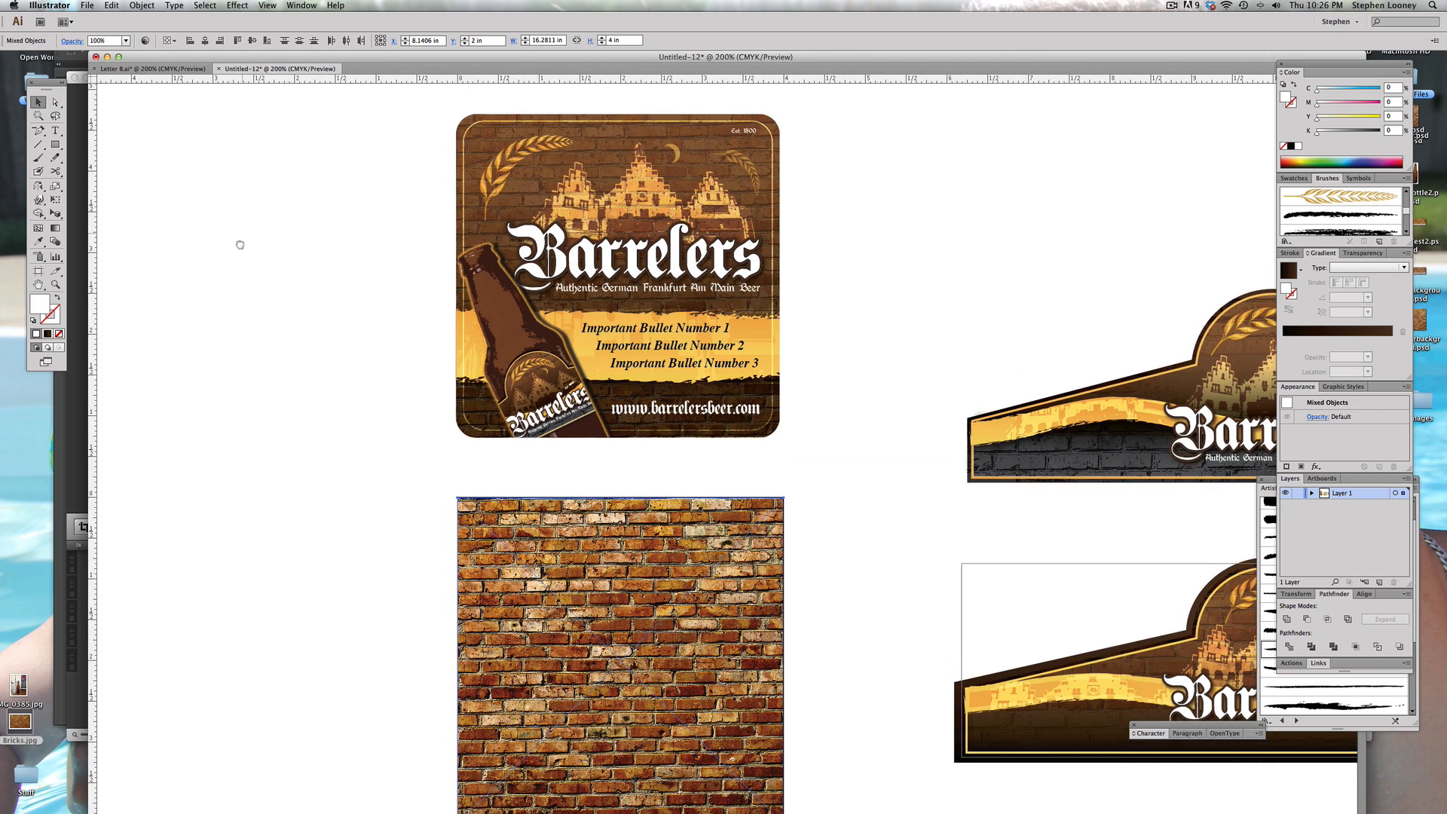
key("super+shift+a")
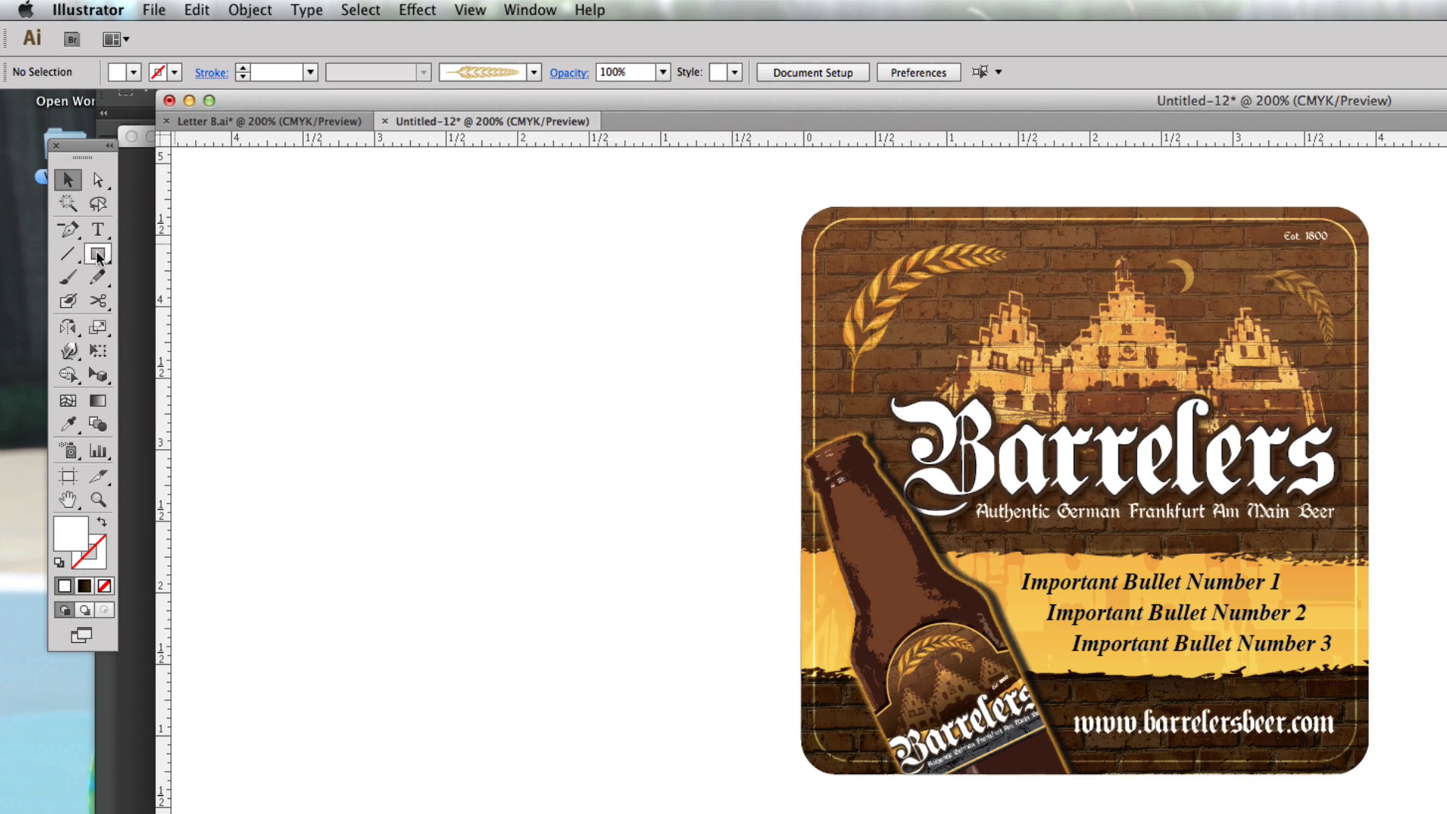
Step: Draw a rounded rectangle about 4.01 in square covering the brick image
left_click_drag(98, 257, 161, 284)
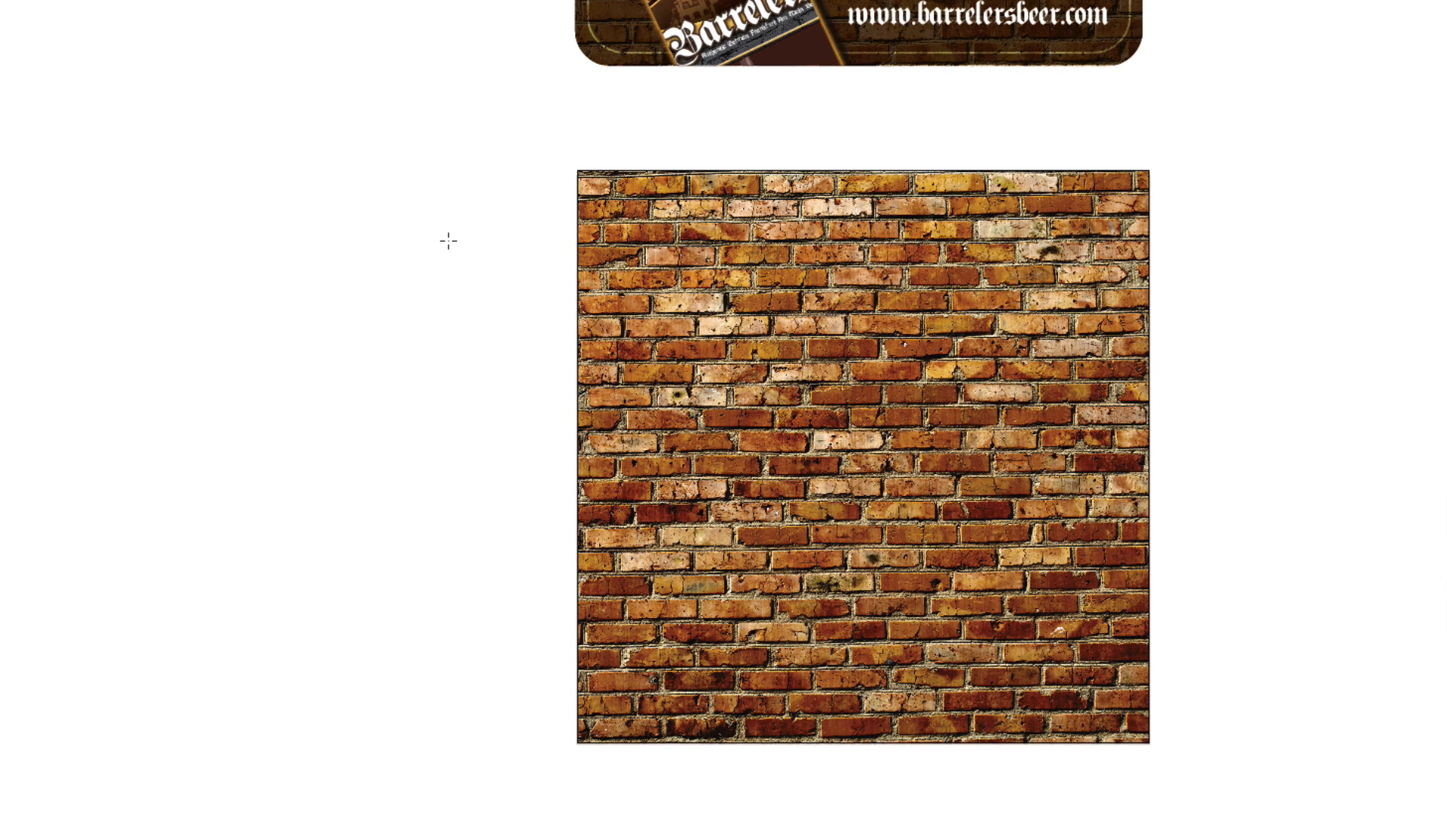
left_click(442, 241)
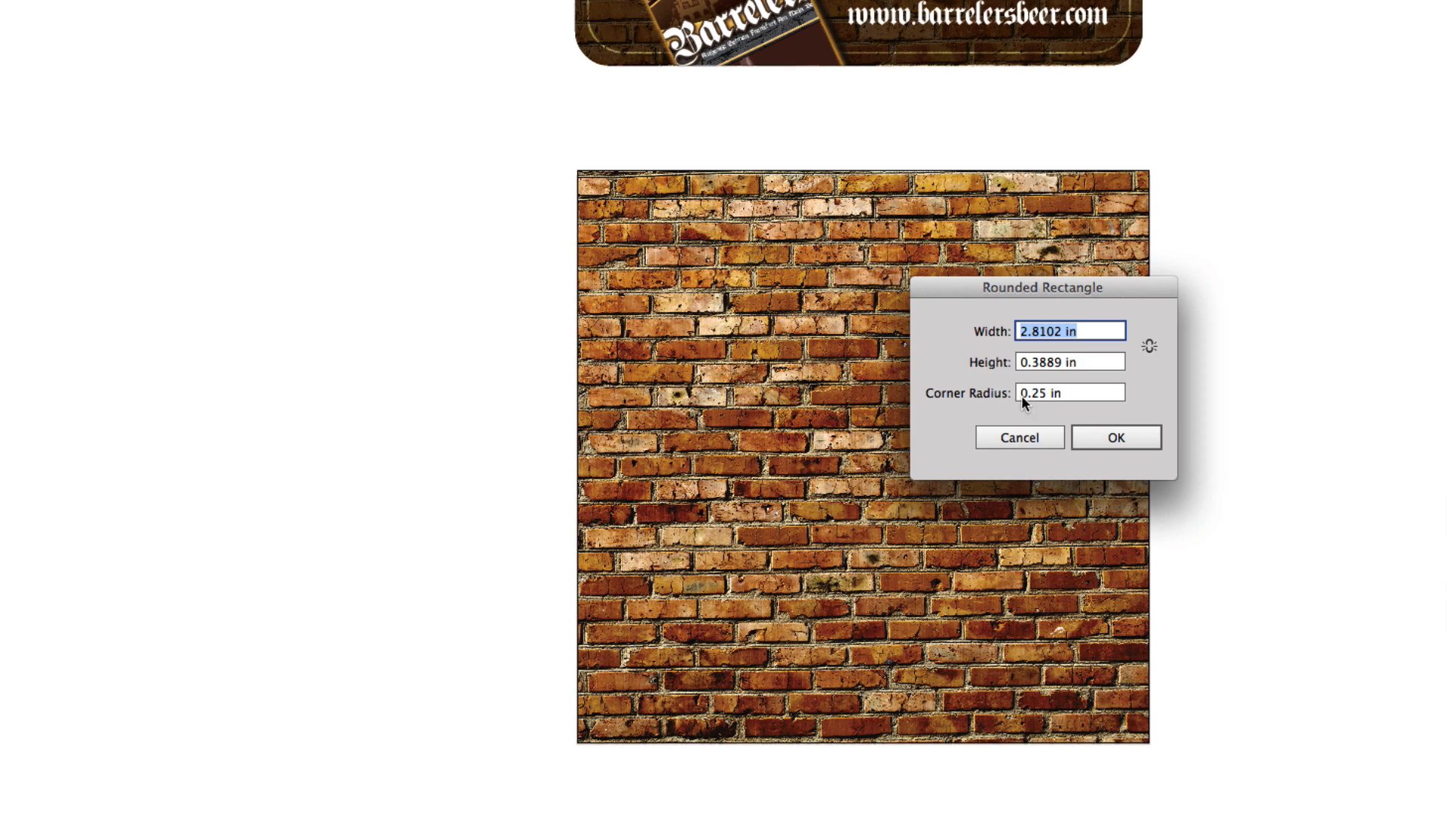
left_click(1083, 431)
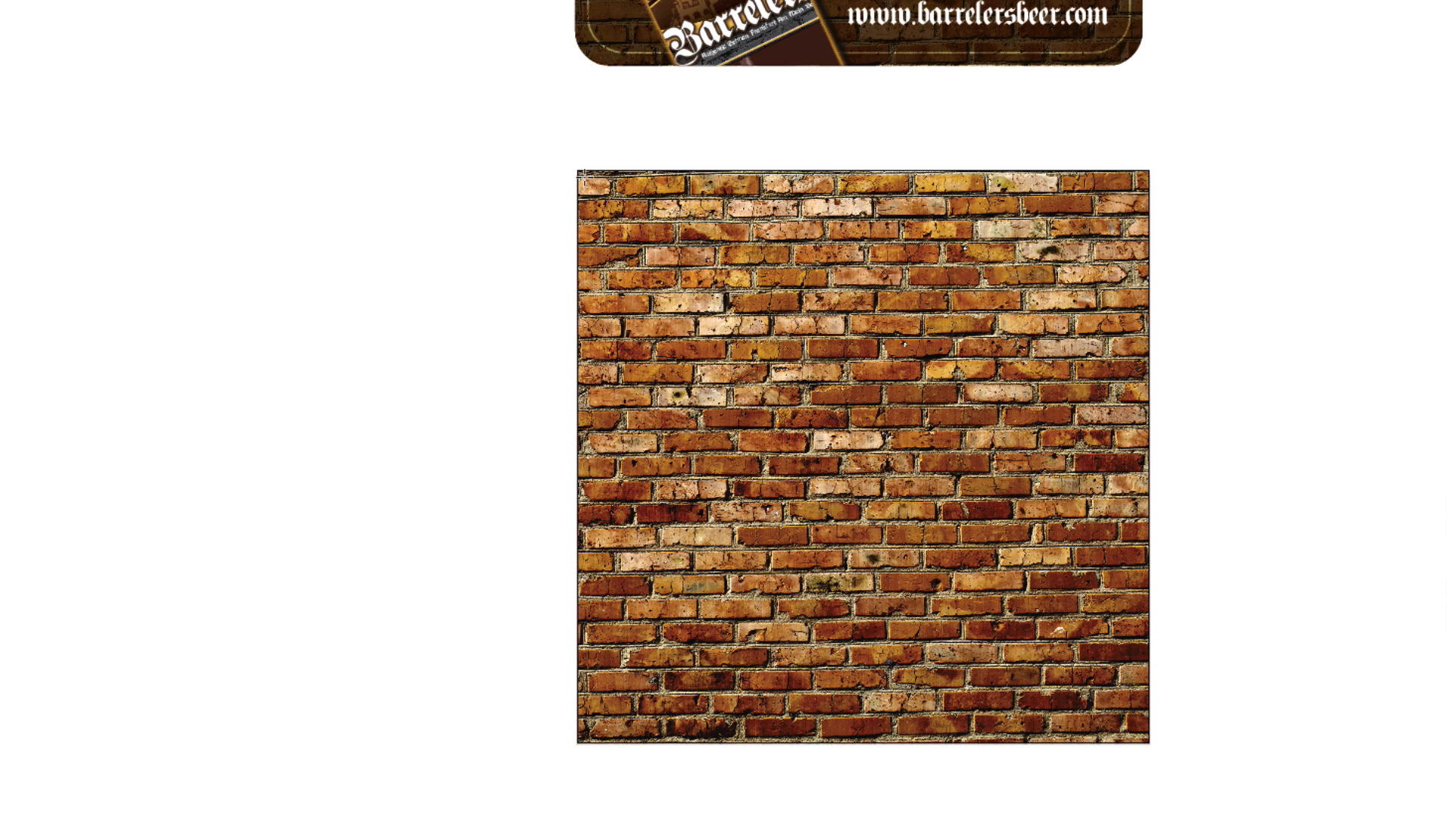
left_click_drag(581, 172, 300, 295)
left_click_drag(315, 412, 1150, 548)
key("Escape")
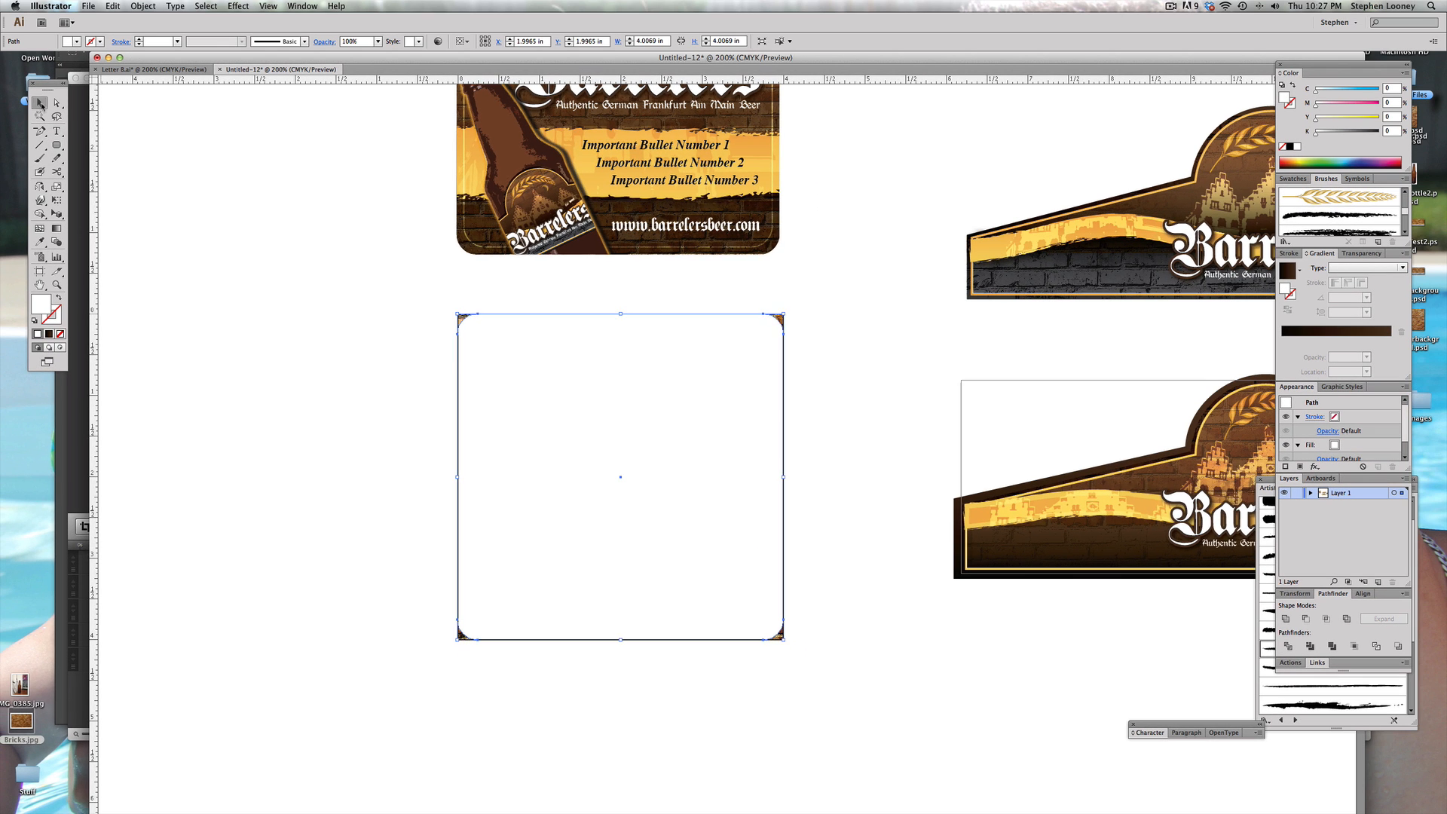
Step: Clip the brick image to the rounded rectangle with a clipping mask and deselect it
scroll(206, 254, "up", 3)
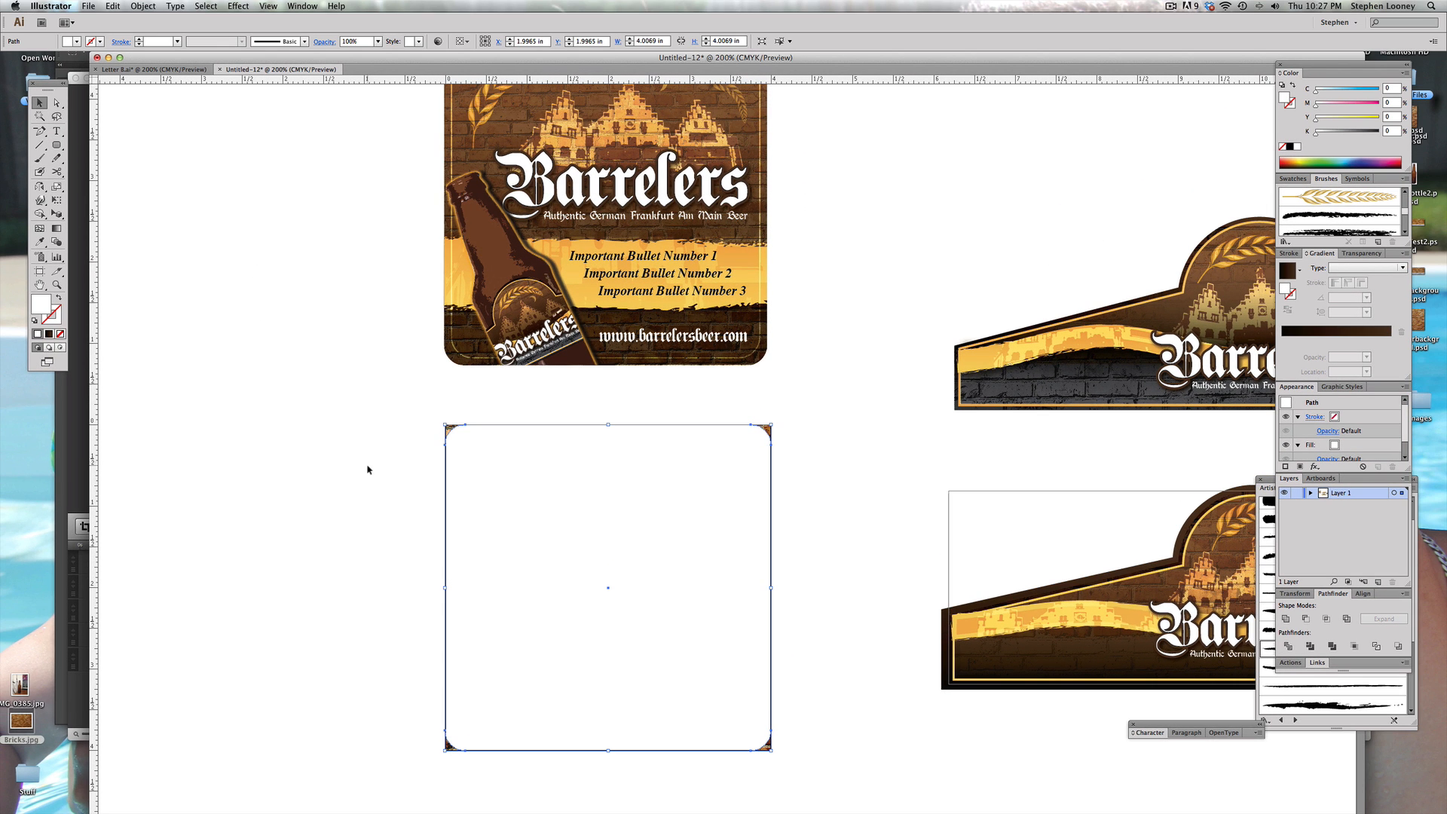
key("super+7")
left_click(825, 519)
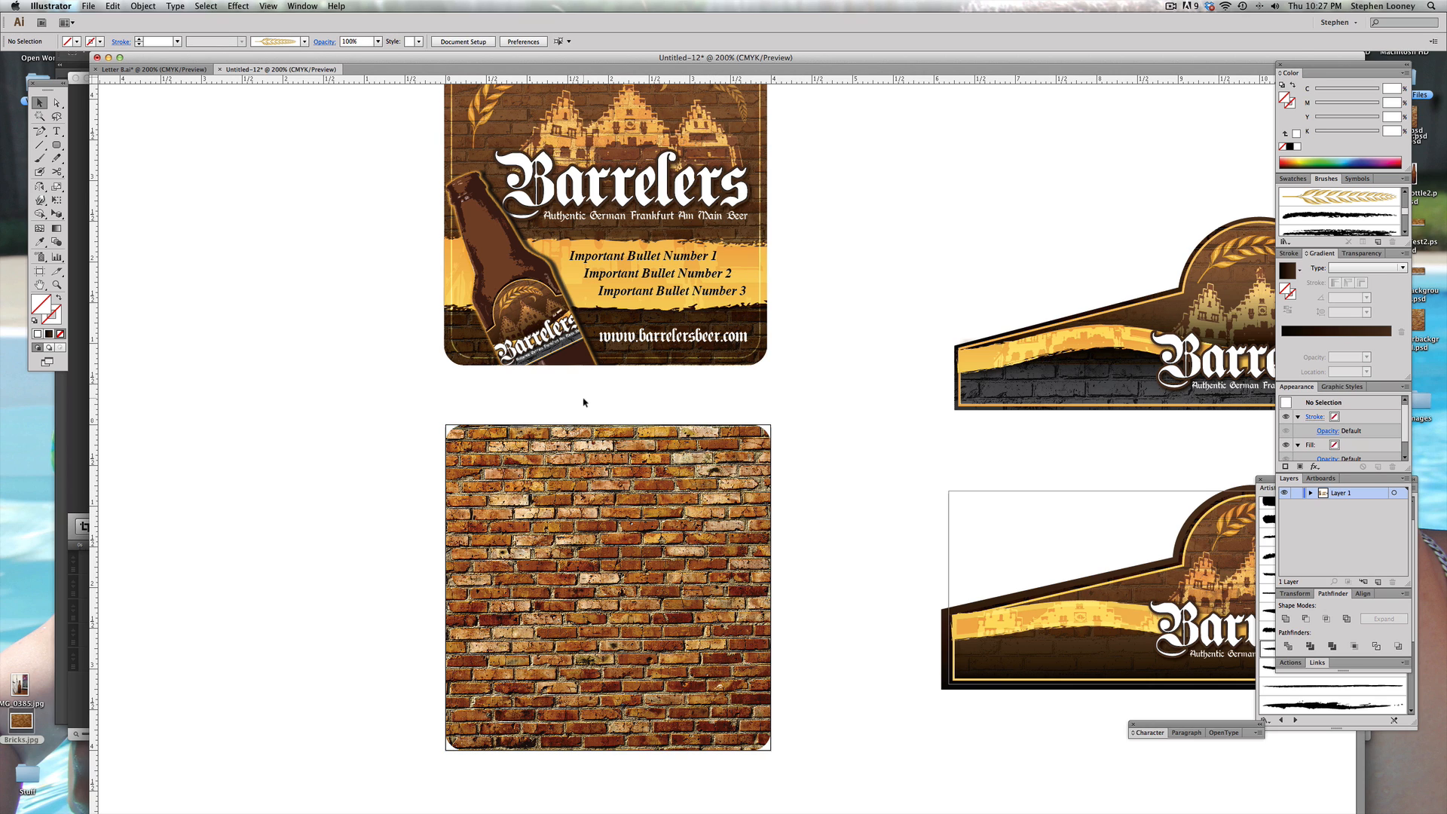
Step: Hide the artboard outlines and dismiss the missing-link alert without replacing the file
left_click(265, 6)
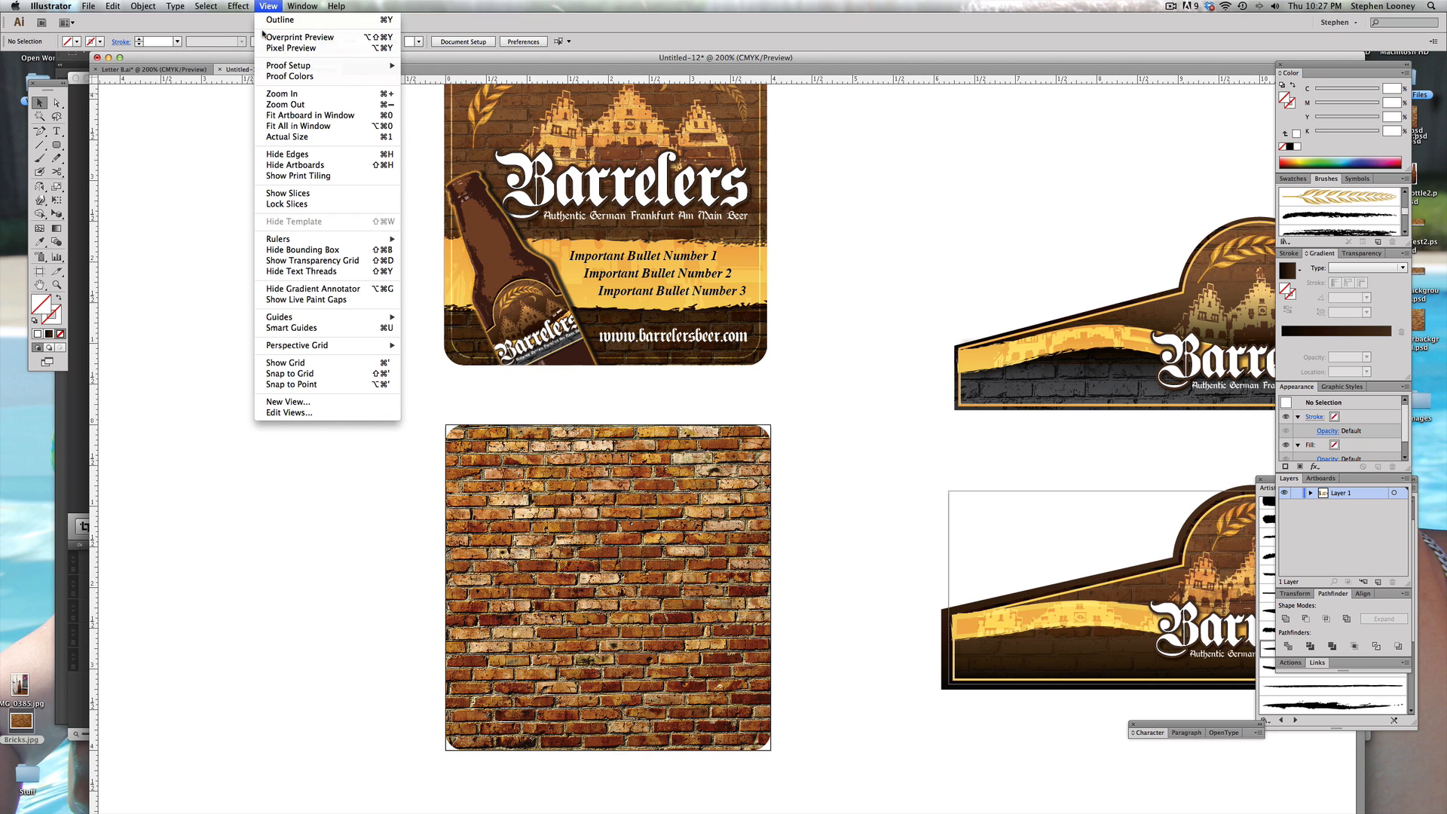
left_click(300, 165)
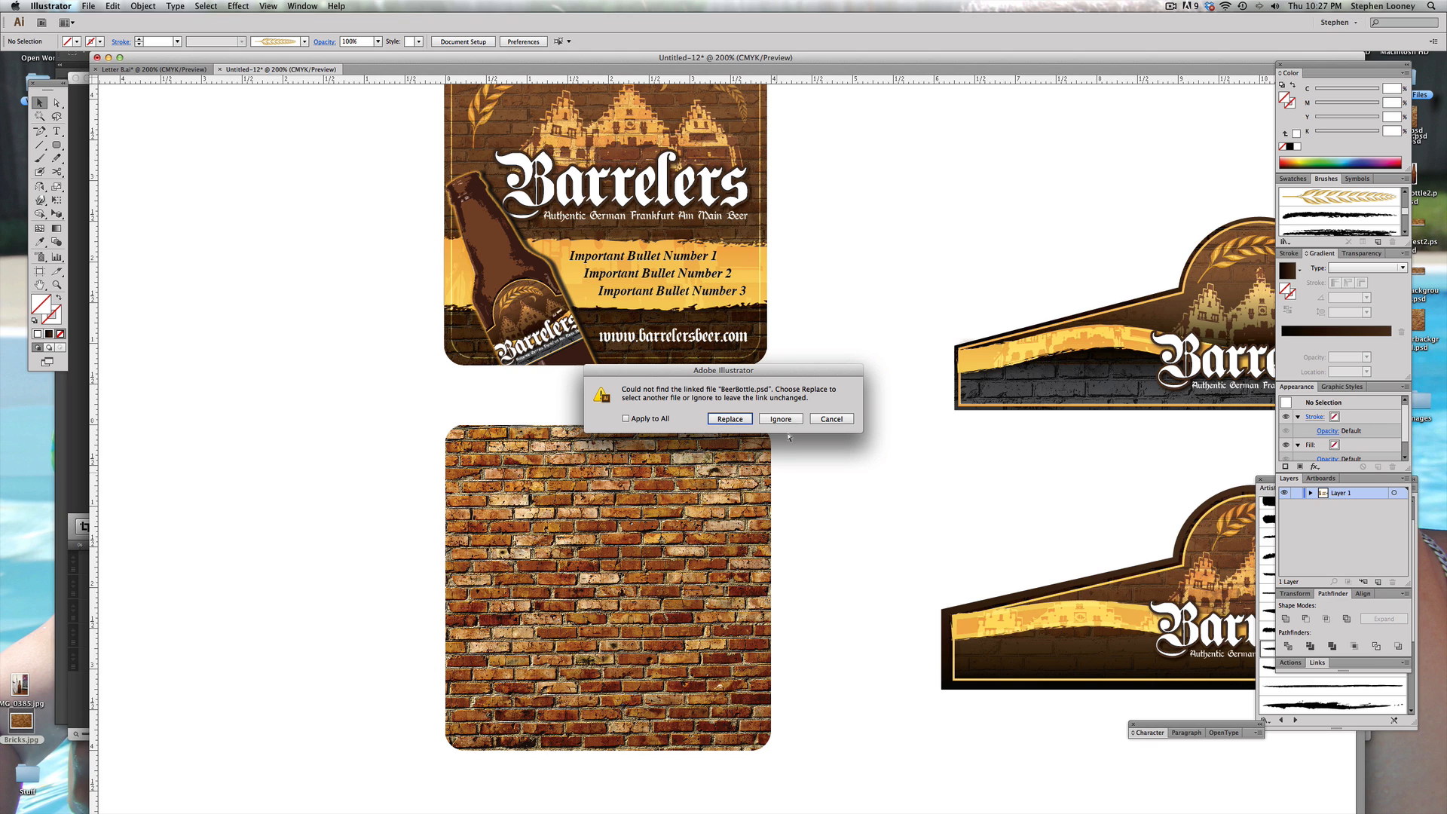
left_click(830, 419)
left_click(831, 419)
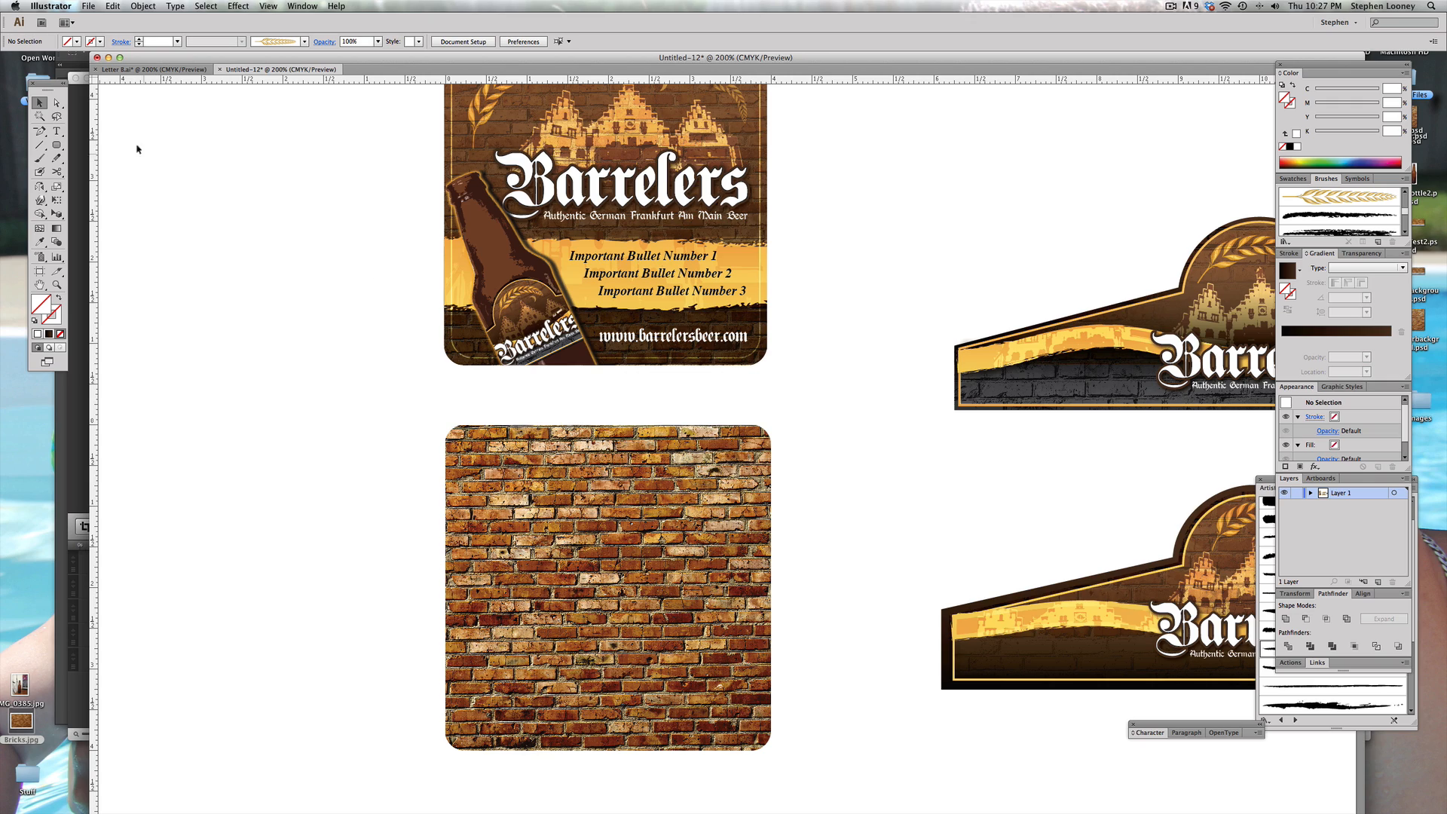
Step: Draw an inset rounded rectangle about 3.71 in square inside the brick coaster, with no fill and a 2 pt gold stroke
left_click(56, 144)
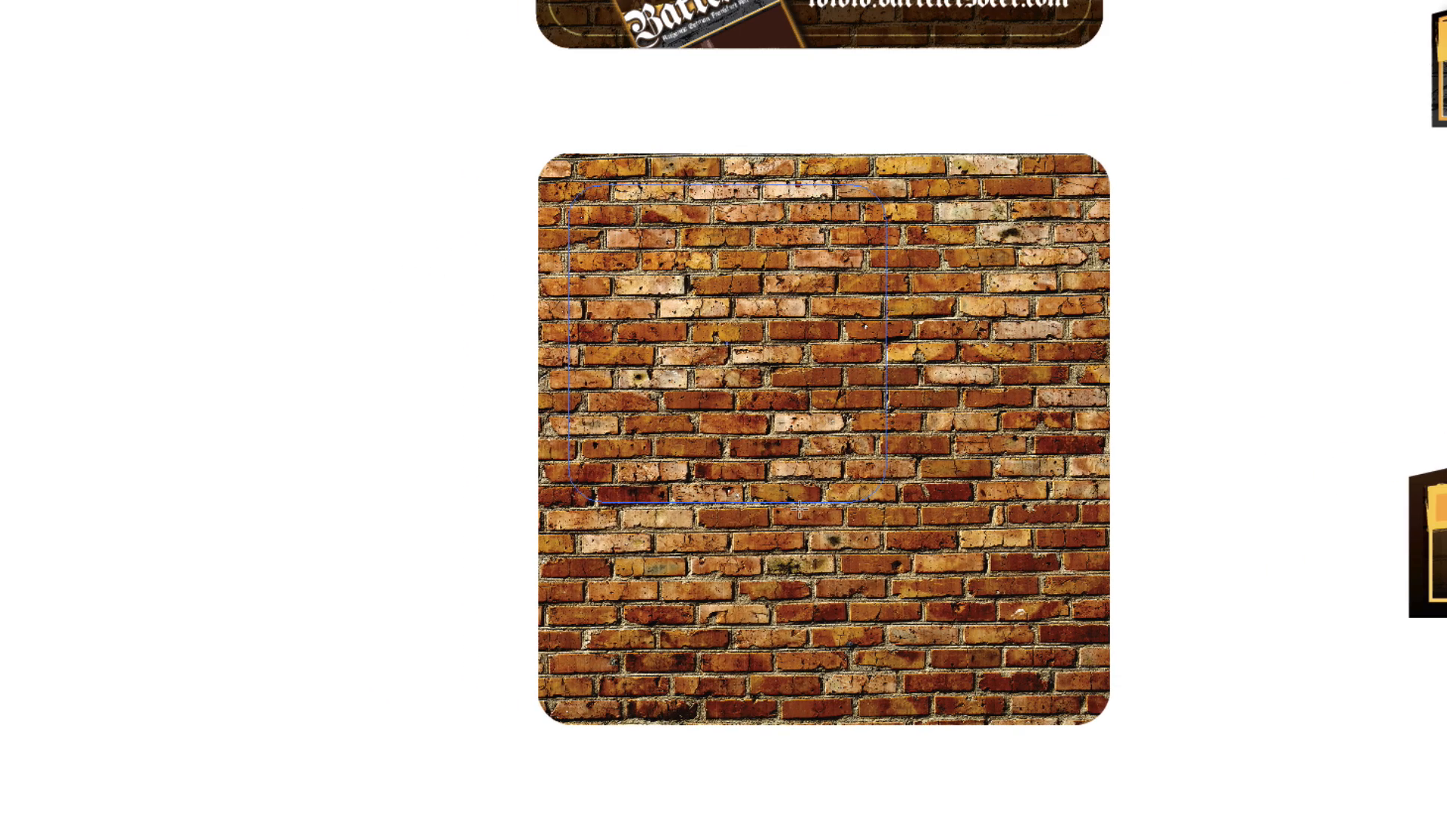
left_click_drag(472, 398, 734, 678)
left_click_drag(971, 618, 1089, 705)
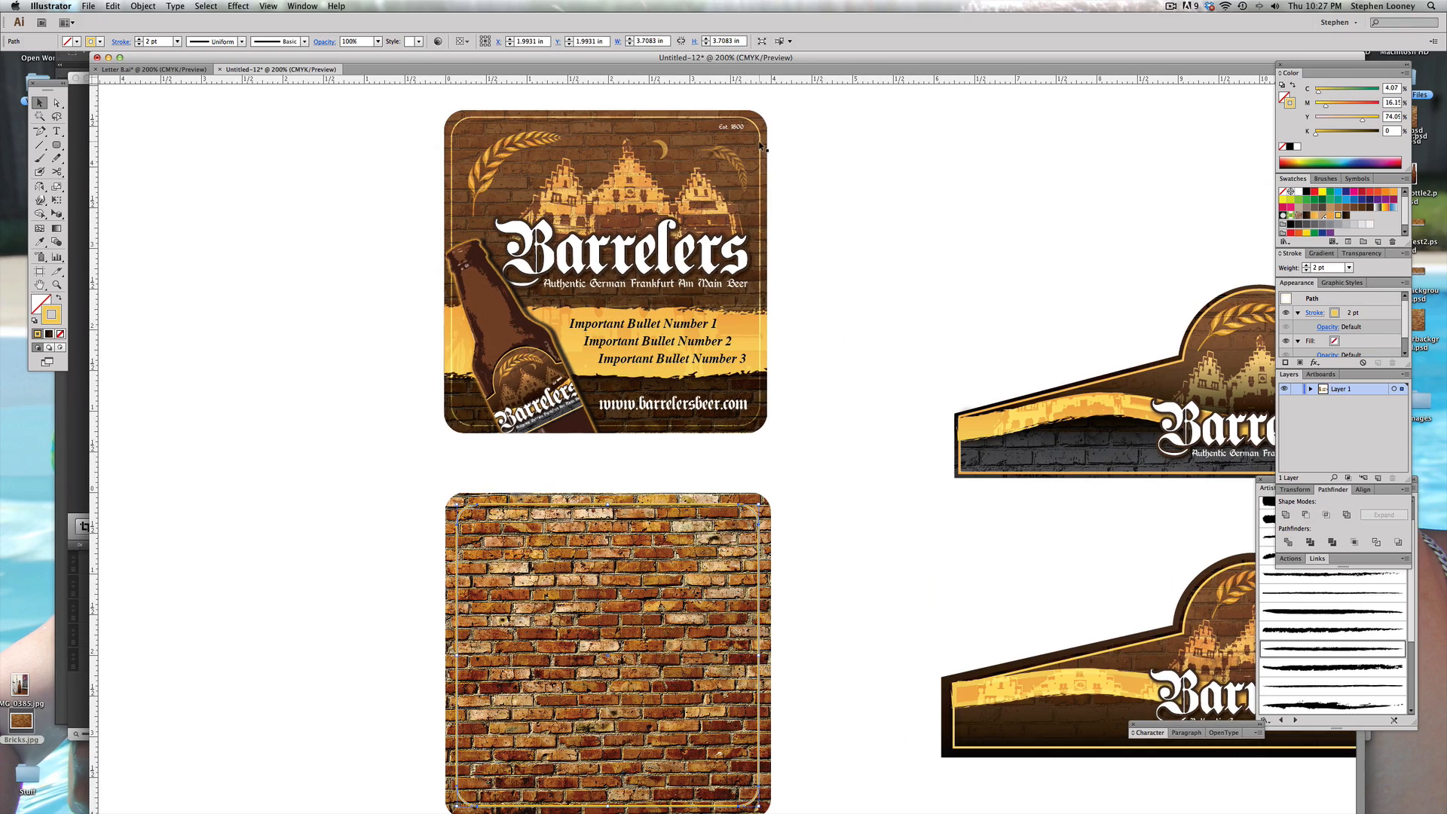
Step: Check the finished coaster's border blending mode and set the brick coaster's inner border to Overlay as well
left_click(761, 145)
key("a")
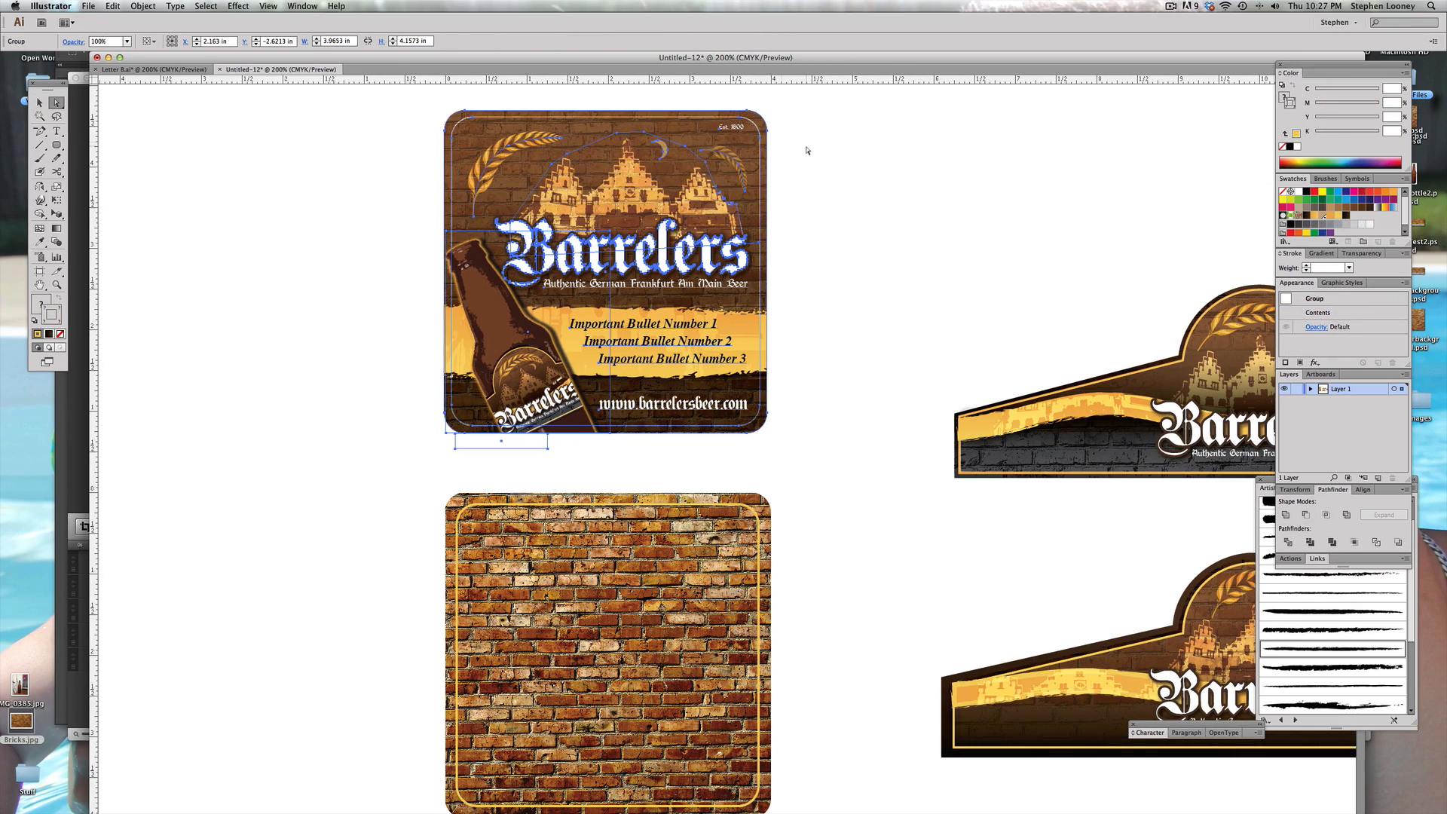
left_click(775, 154)
left_click(761, 159)
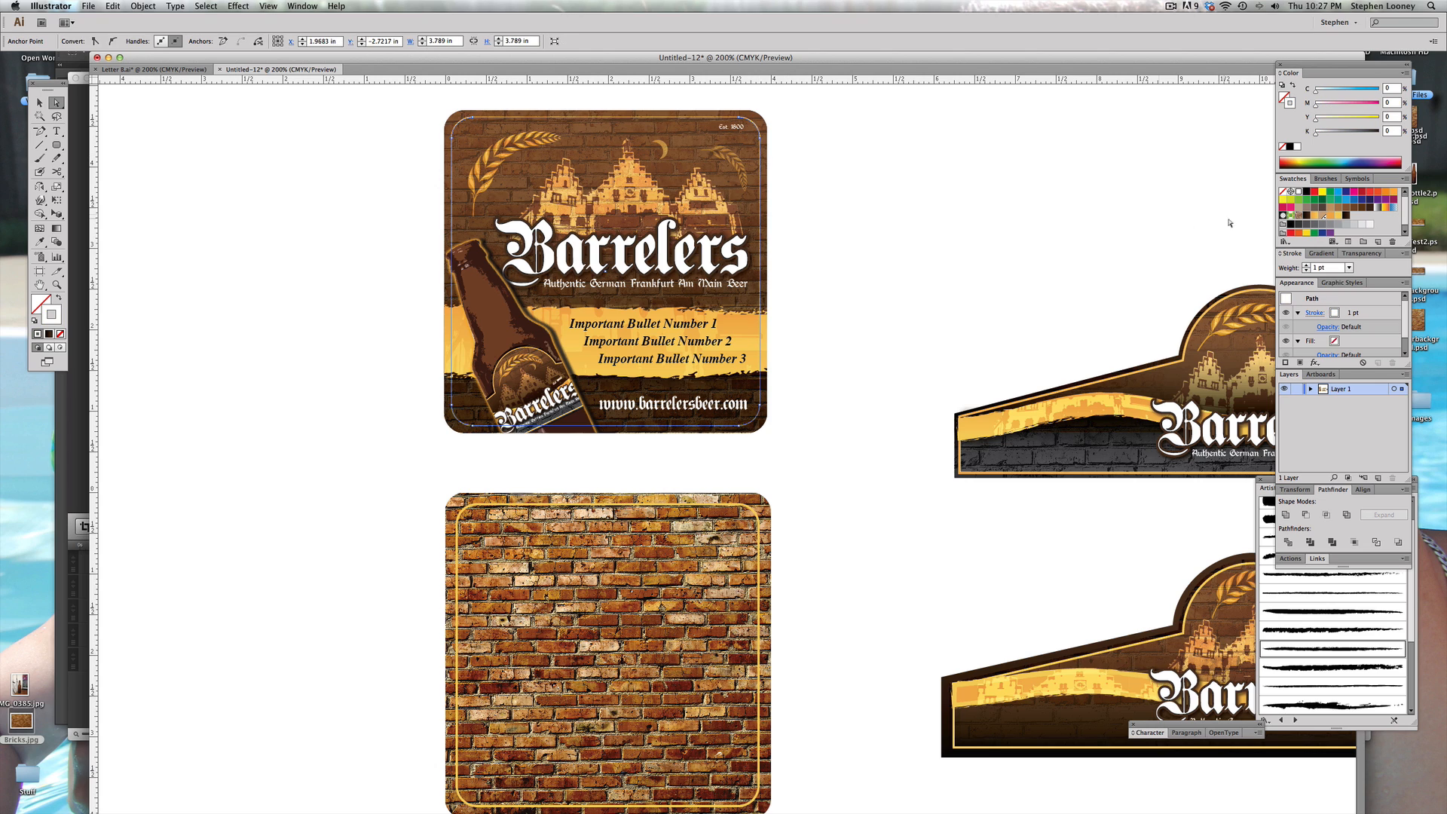
left_click(1362, 253)
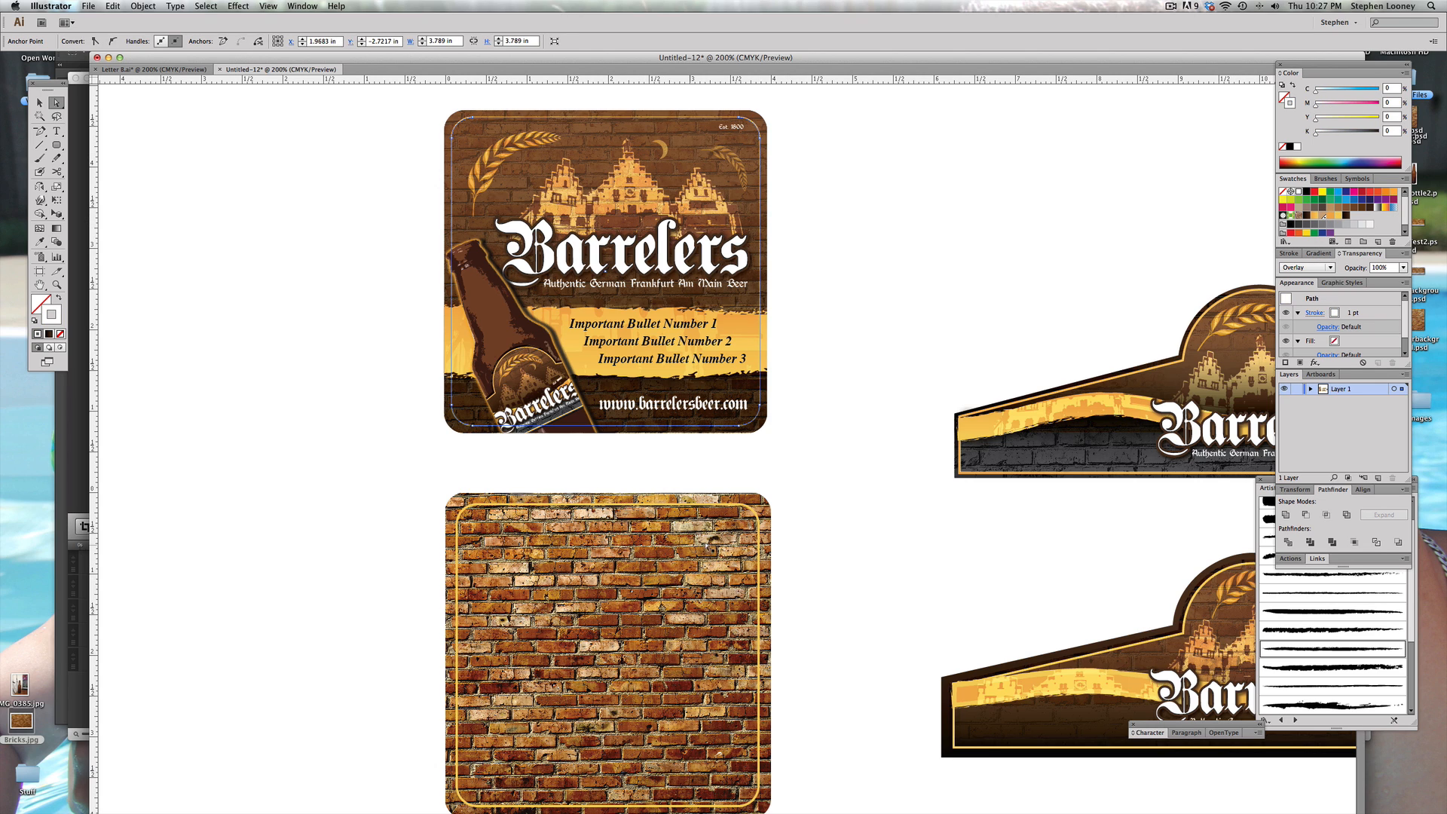
left_click(760, 539)
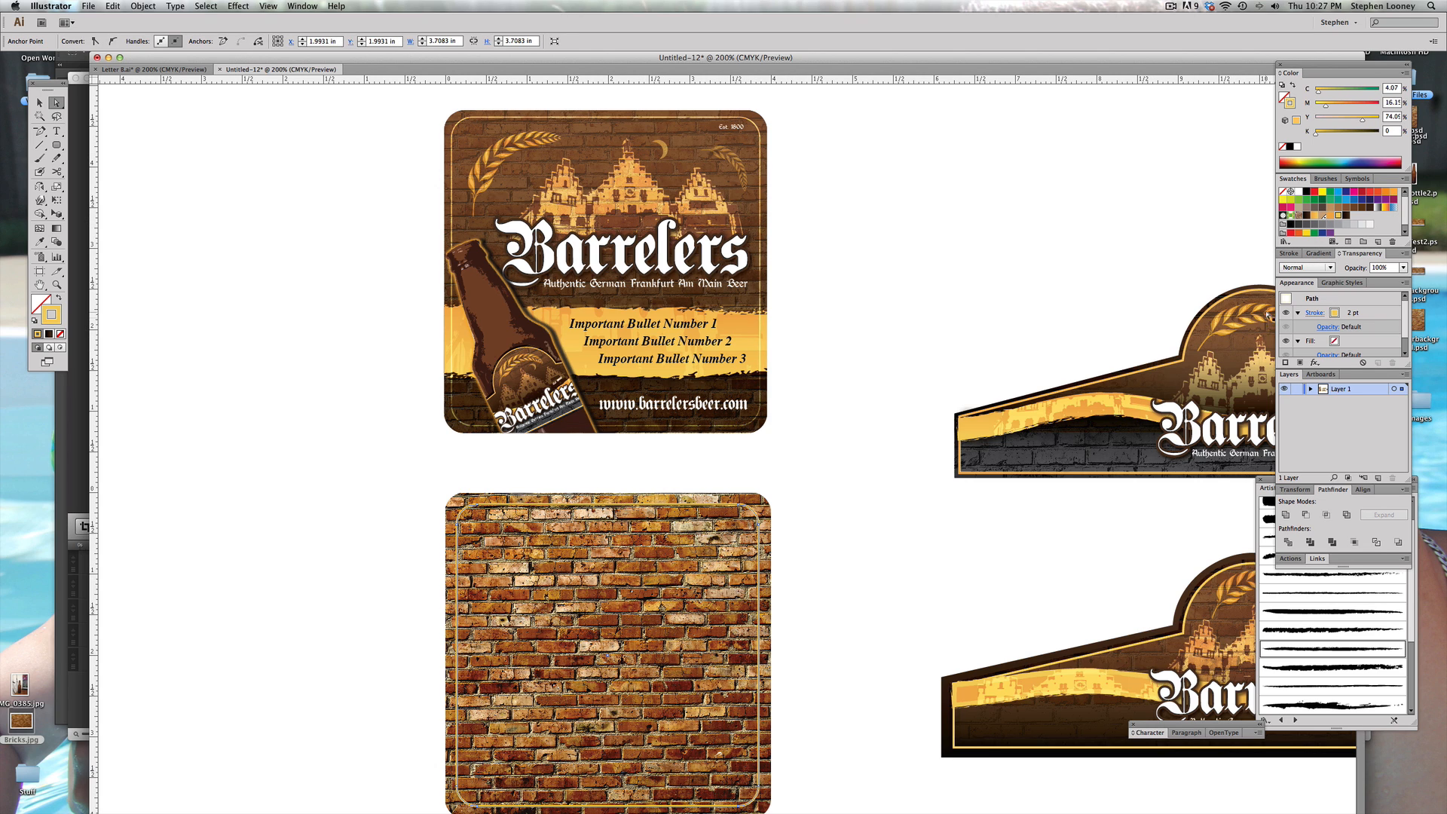
left_click(1308, 268)
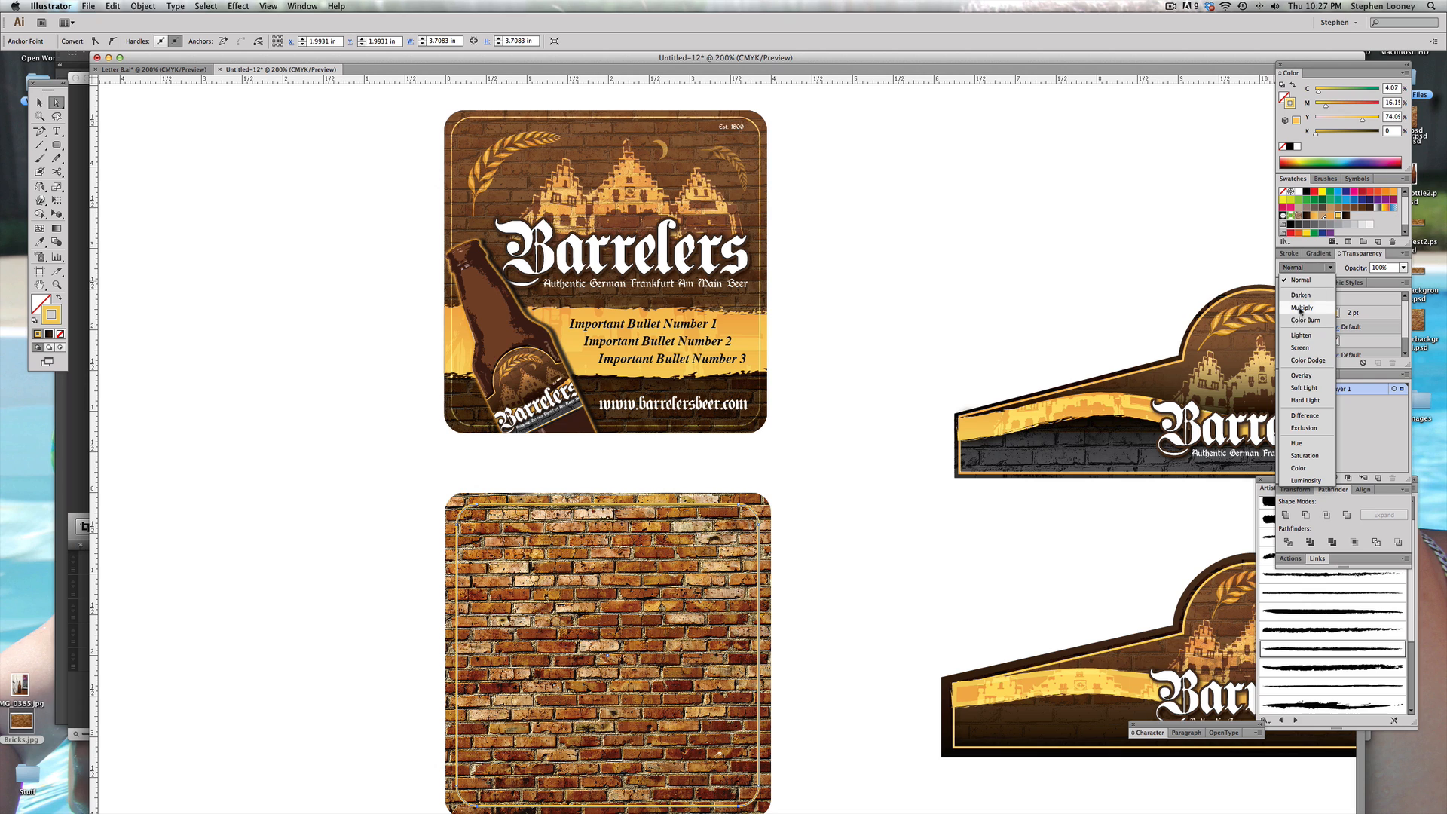
left_click(1314, 377)
left_click(935, 377)
scroll(892, 363, "down", 2)
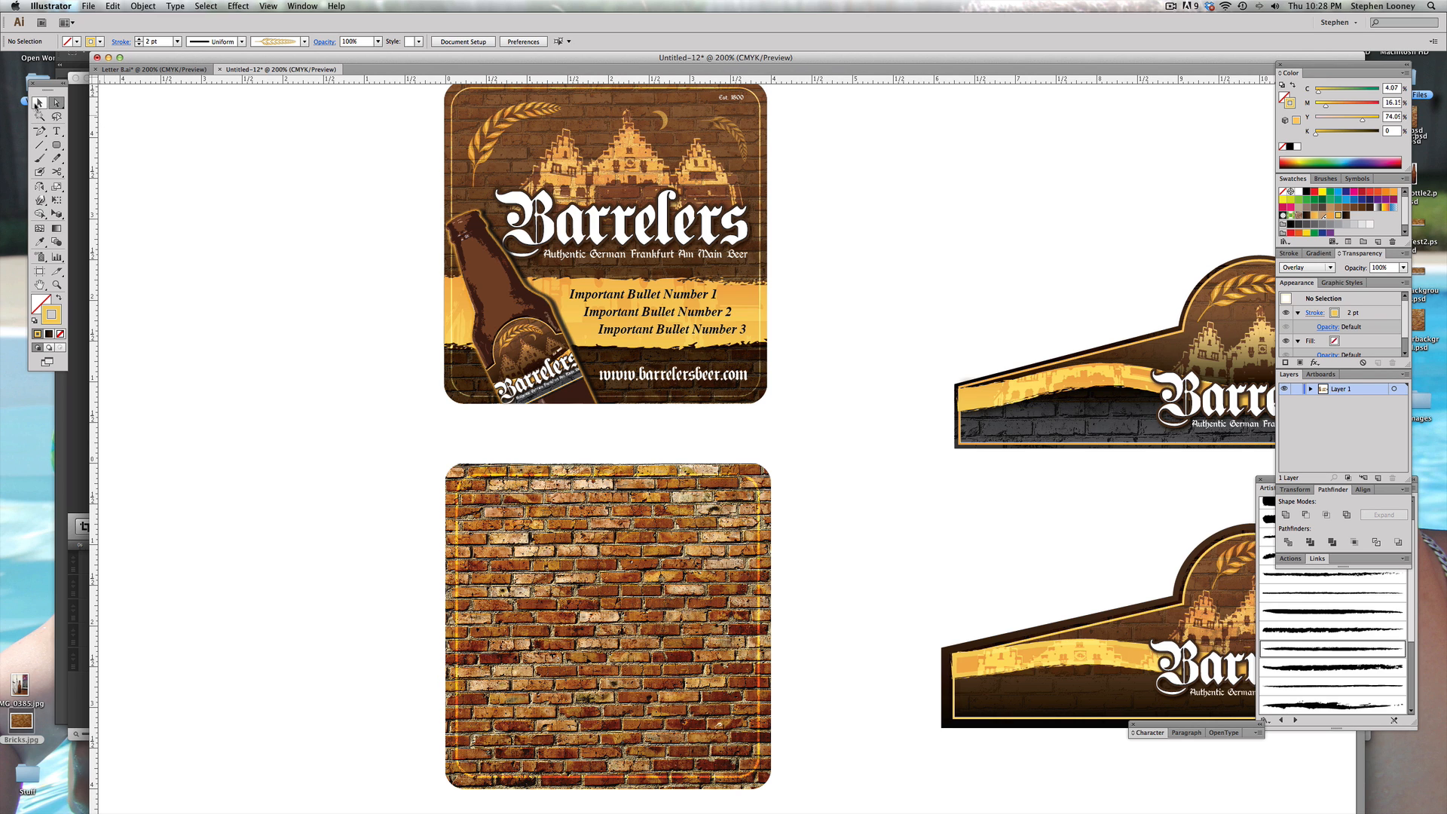
left_click(39, 102)
left_click_drag(280, 333, 266, 319)
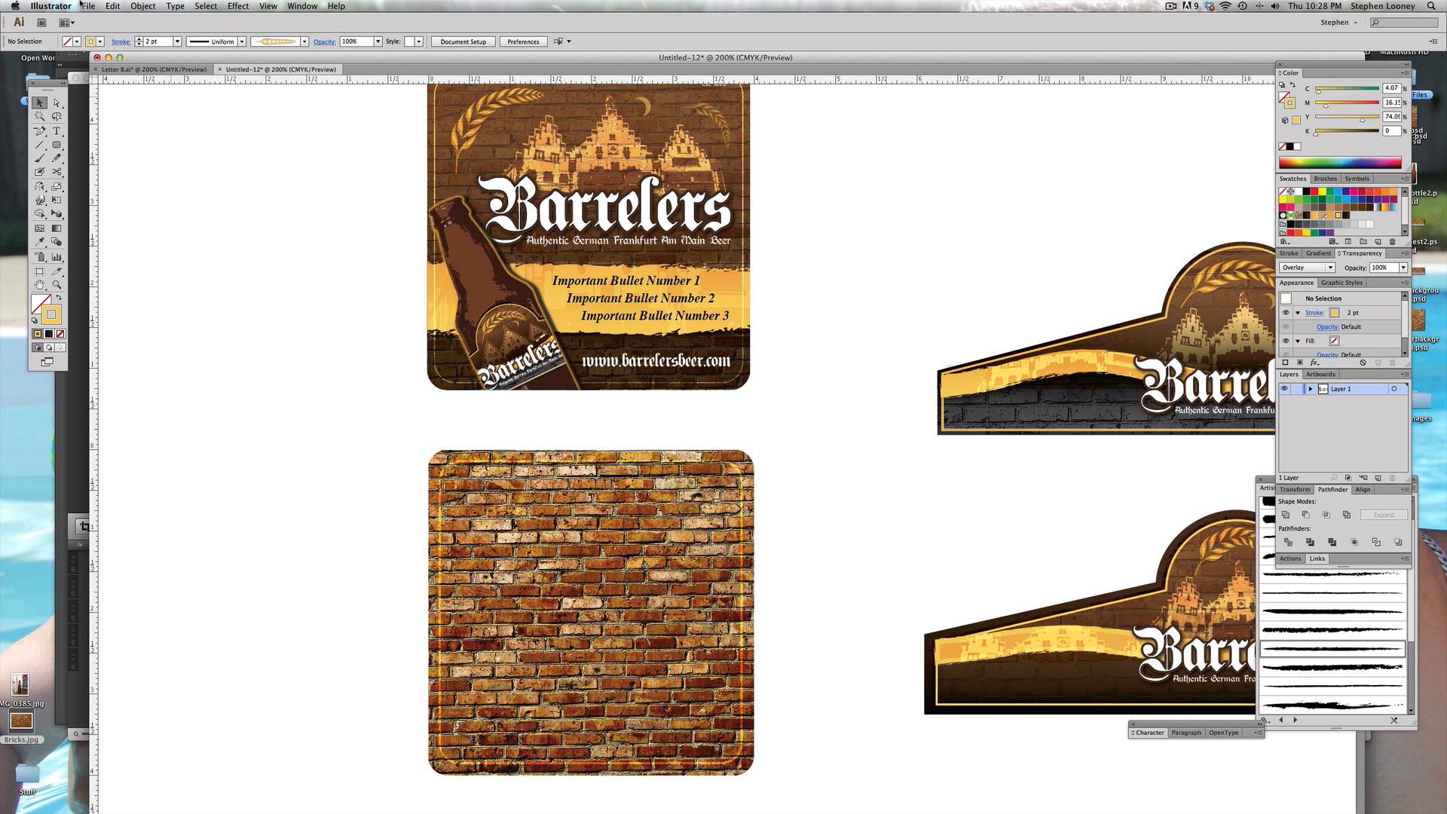
key("super+Tab")
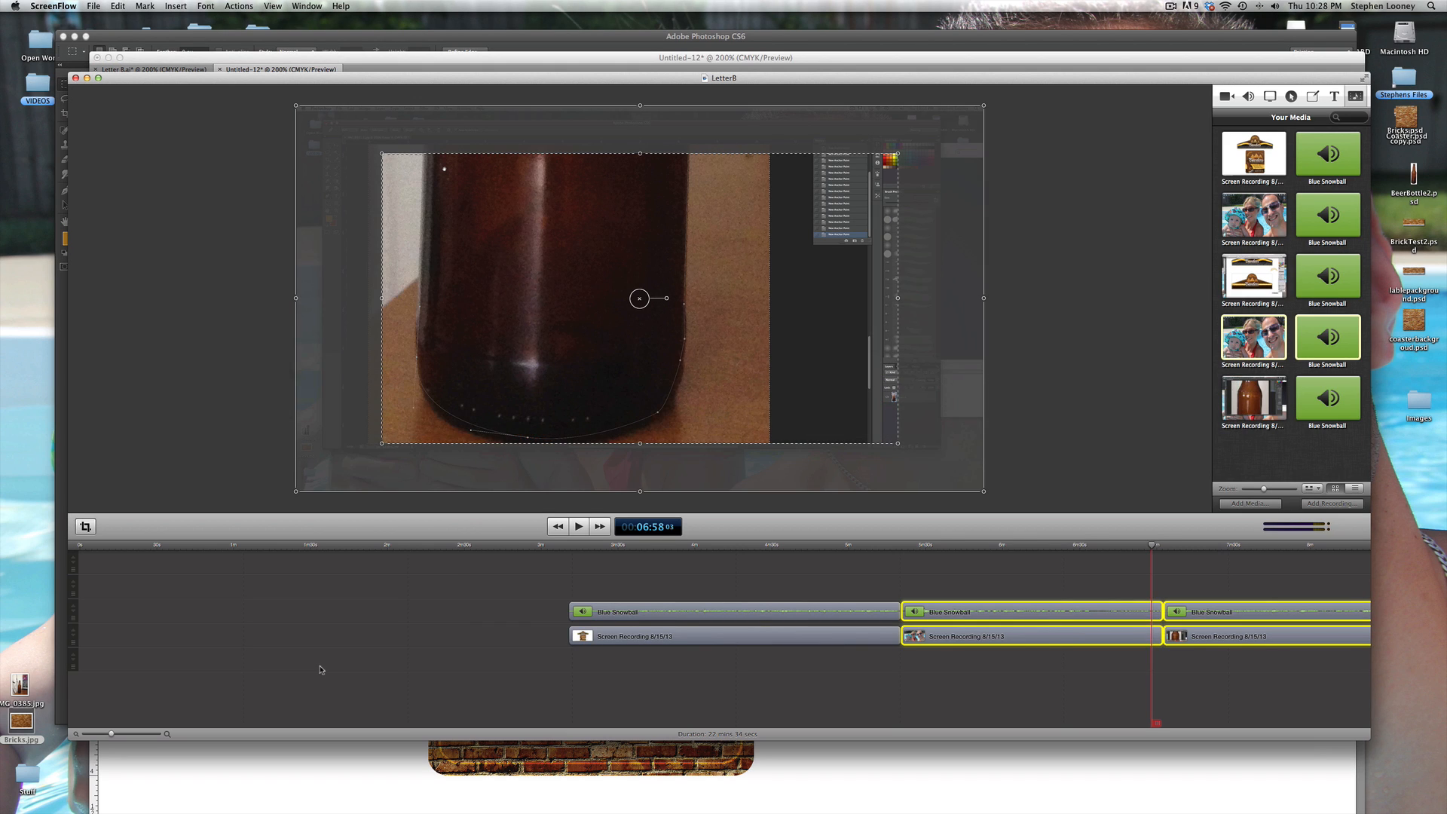
key("super+Tab")
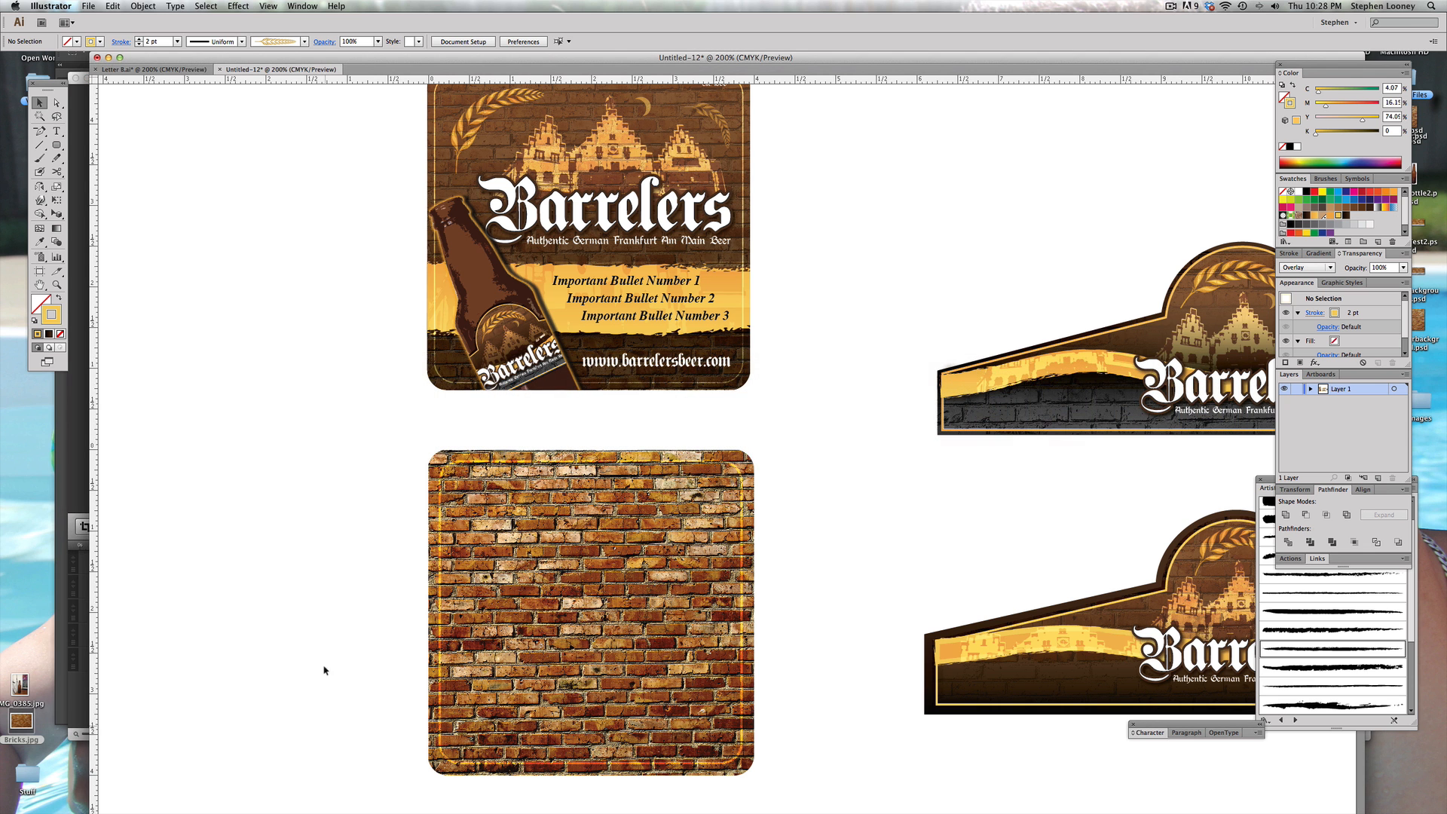
Step: Place BeerBottle2.psd from the Desktop as a linked image
left_click(89, 6)
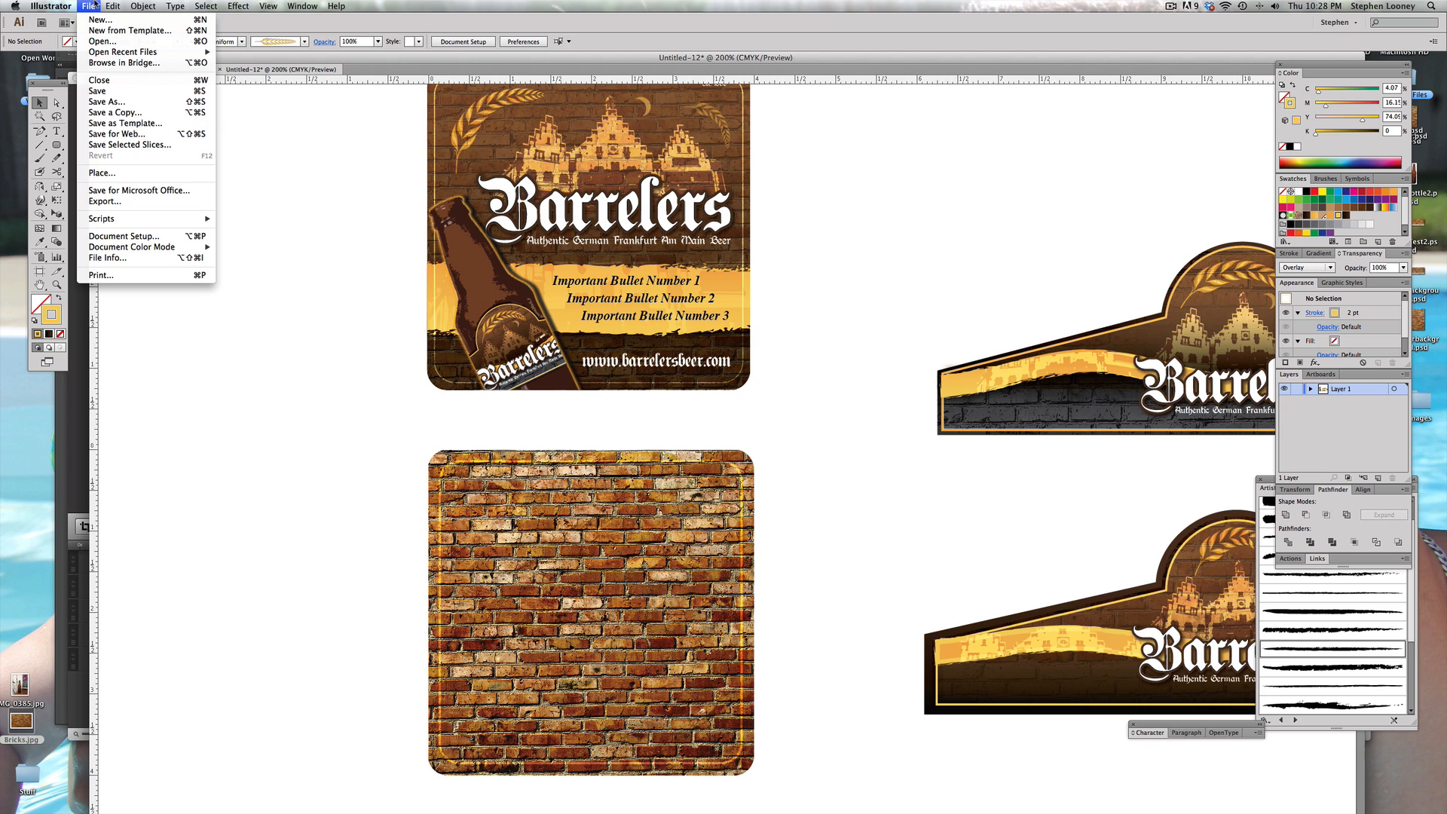
left_click(128, 173)
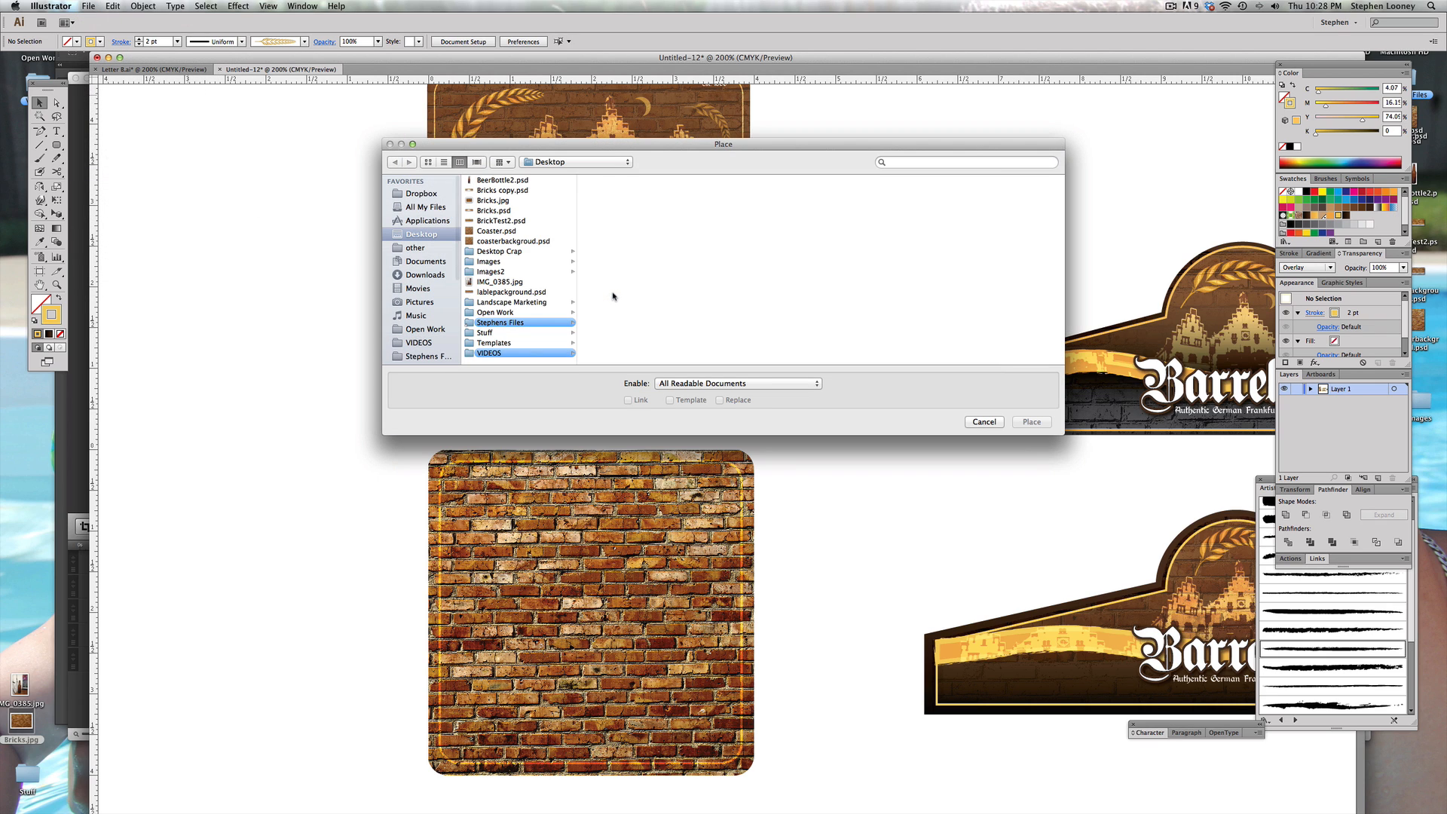
left_click(502, 181)
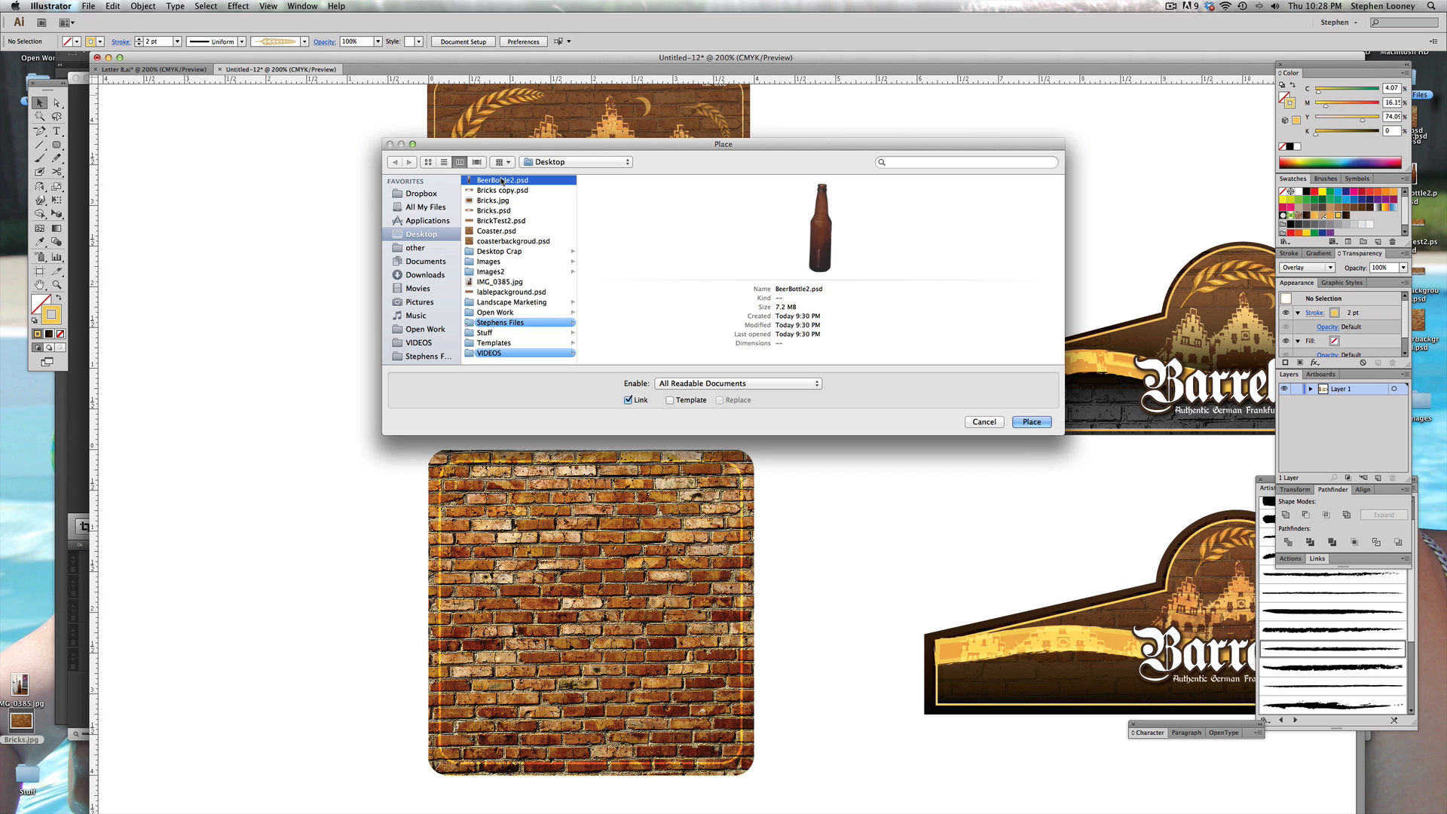
key("Down")
key("Up")
left_click(1031, 422)
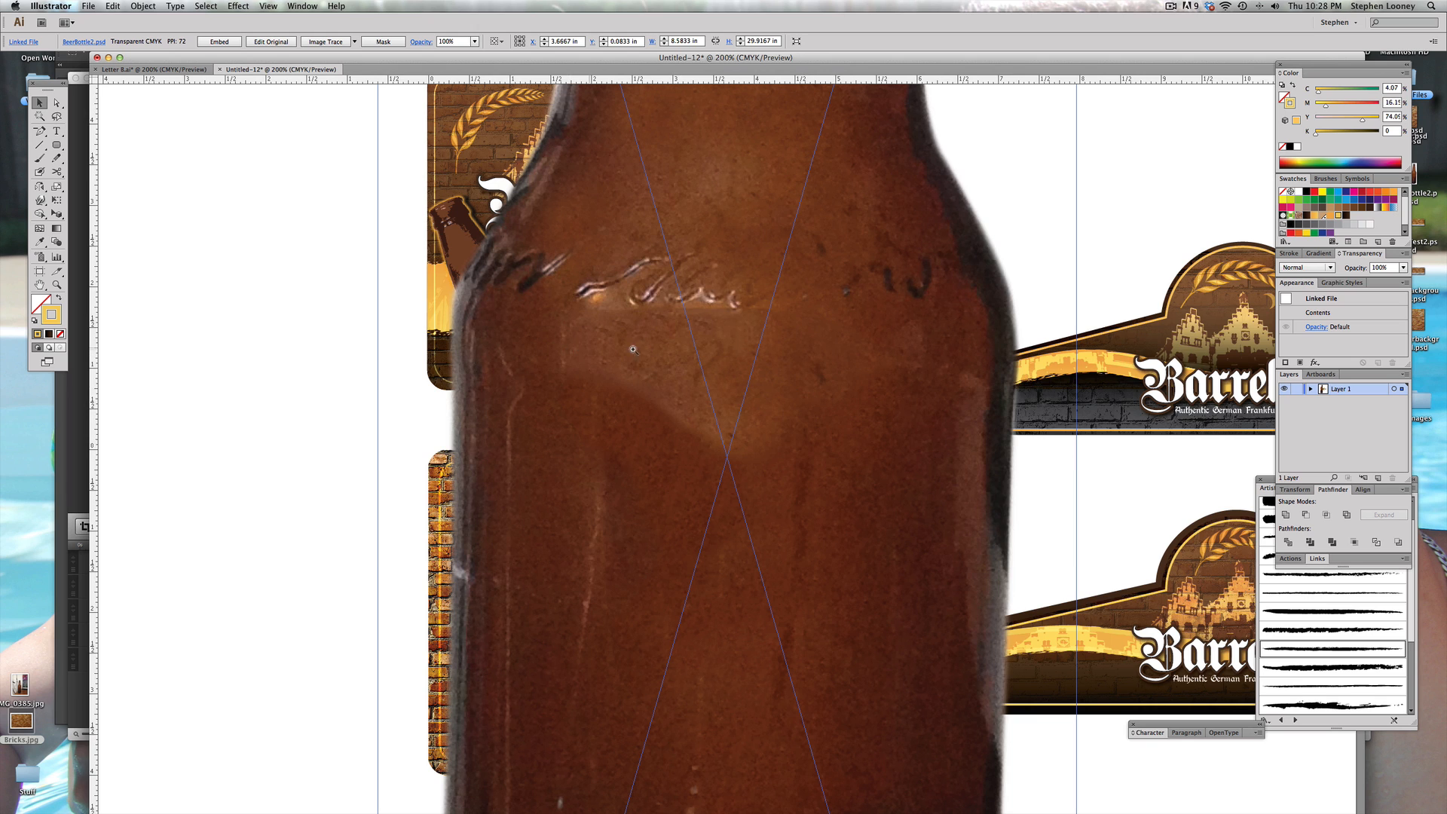
Step: Scale the placed beer bottle down to about 2.14 in tall and widen it to about 0.9 in
left_click(826, 344, "alt")
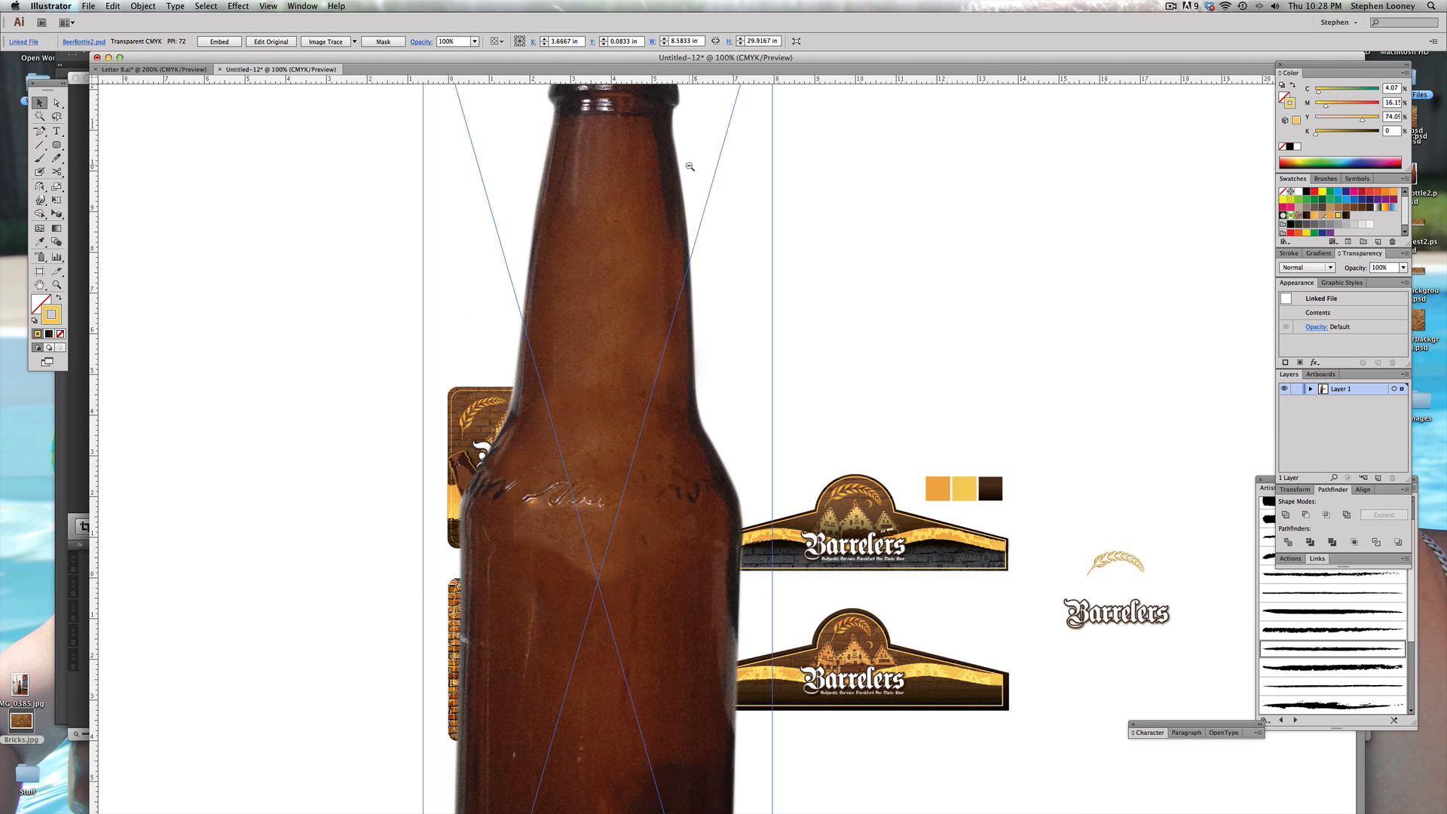
key("super+minus")
left_click_drag(781, 332, 676, 707)
left_click_drag(687, 580, 700, 313)
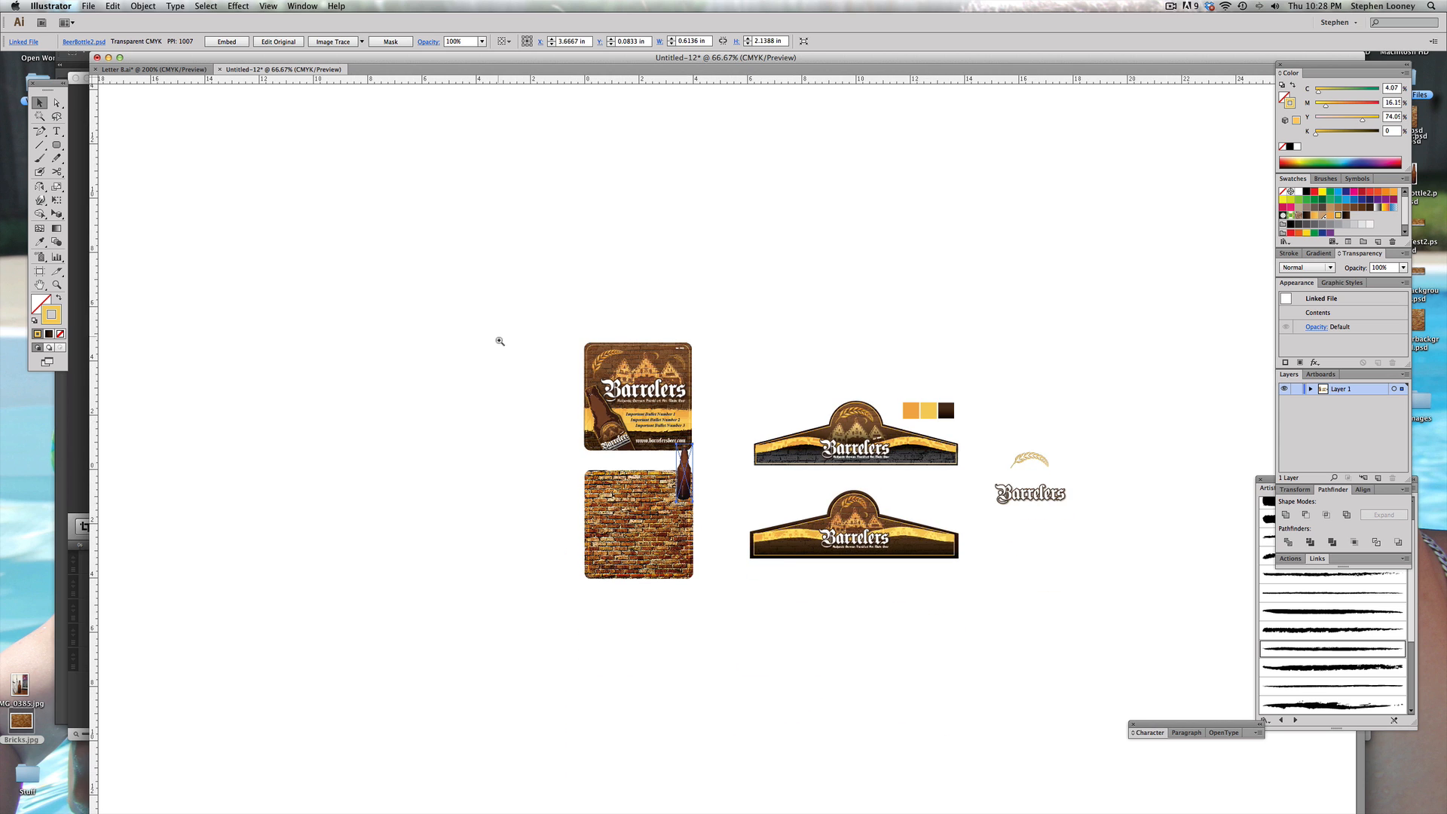
left_click_drag(498, 336, 811, 615)
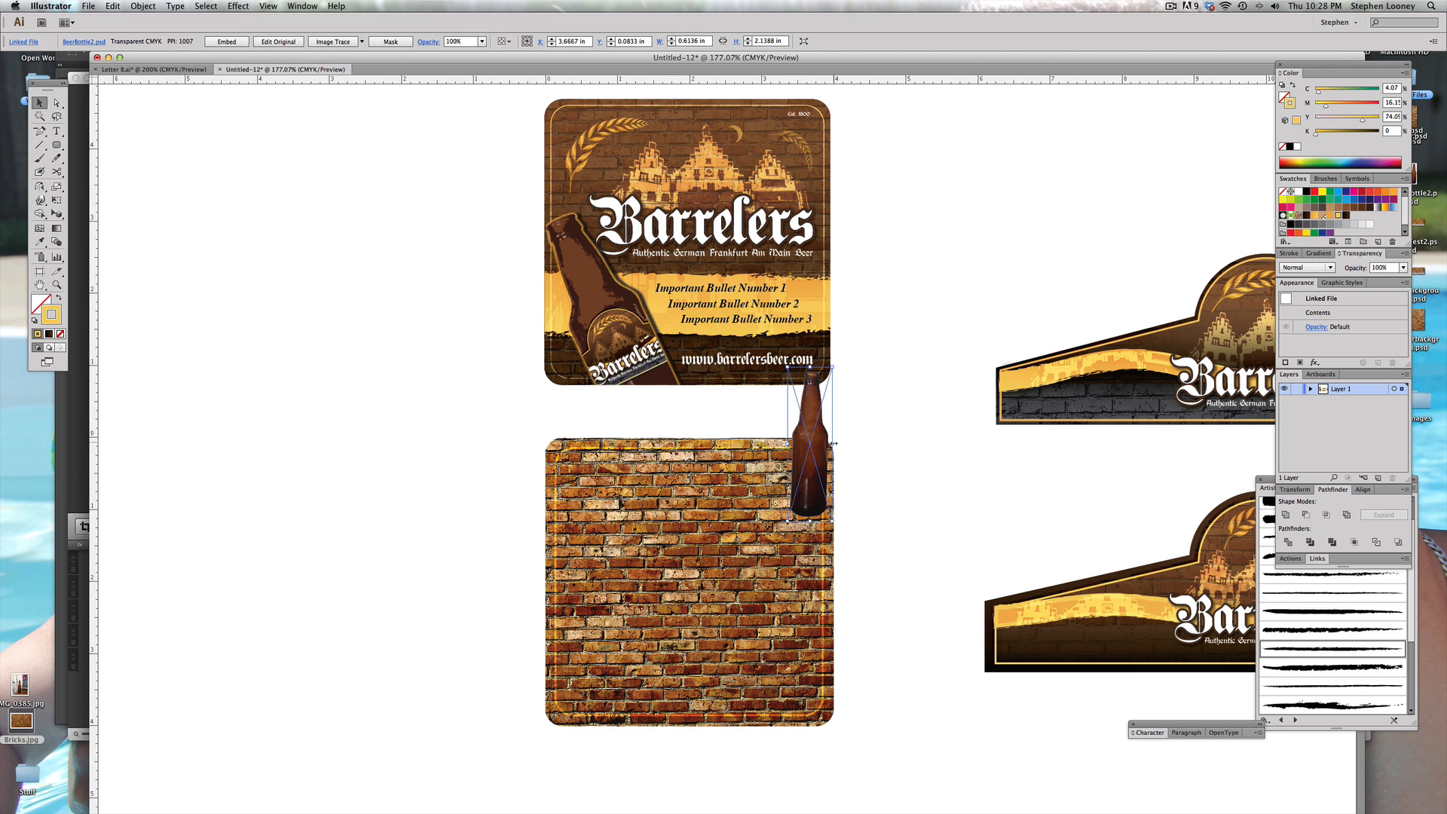
left_click_drag(834, 443, 843, 444)
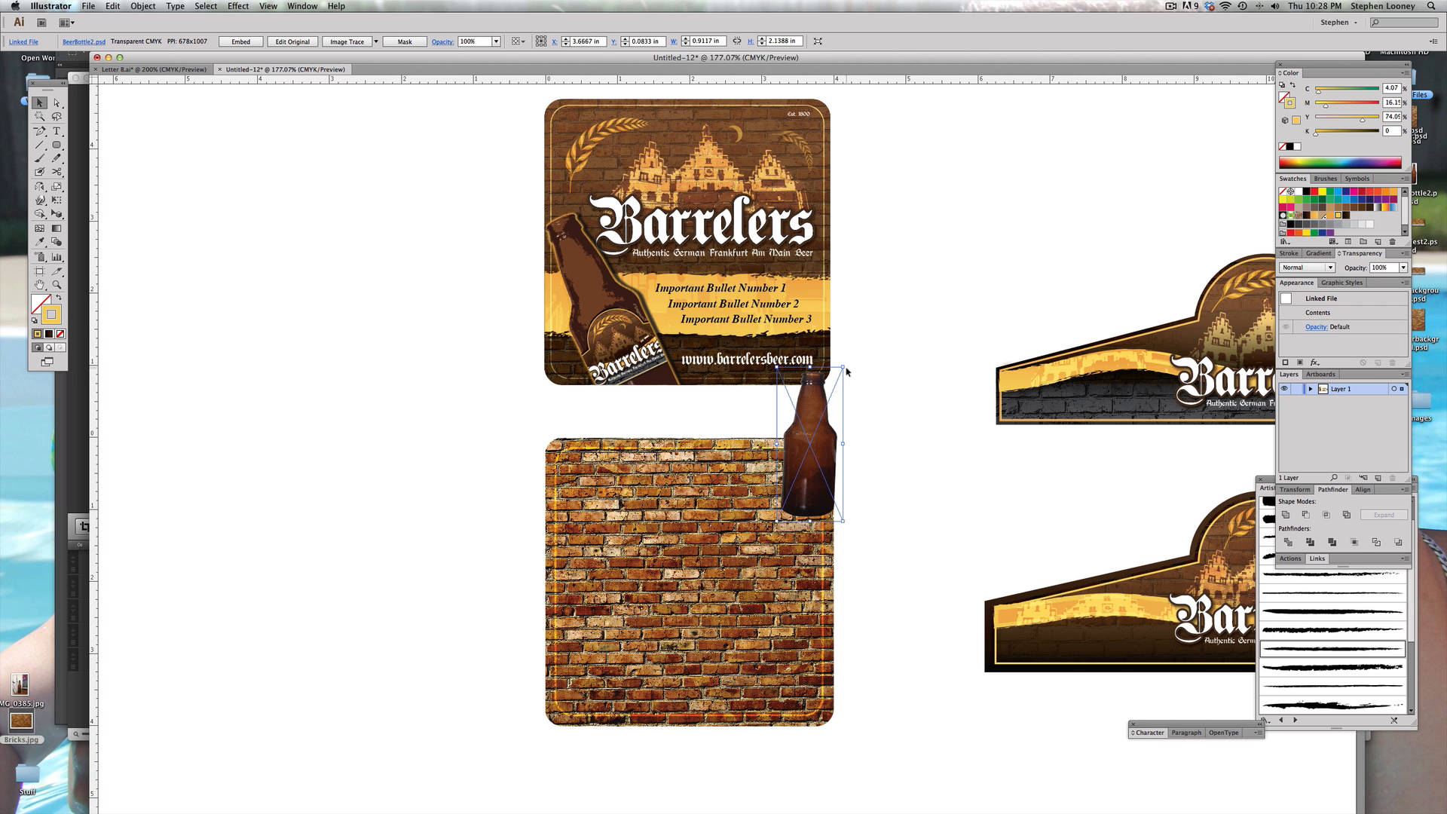
left_click(850, 370)
left_click(821, 399)
Step: Rotate the bottle slightly counterclockwise to straighten it and move it onto the lower part of the brick coaster
left_click_drag(586, 556, 898, 256)
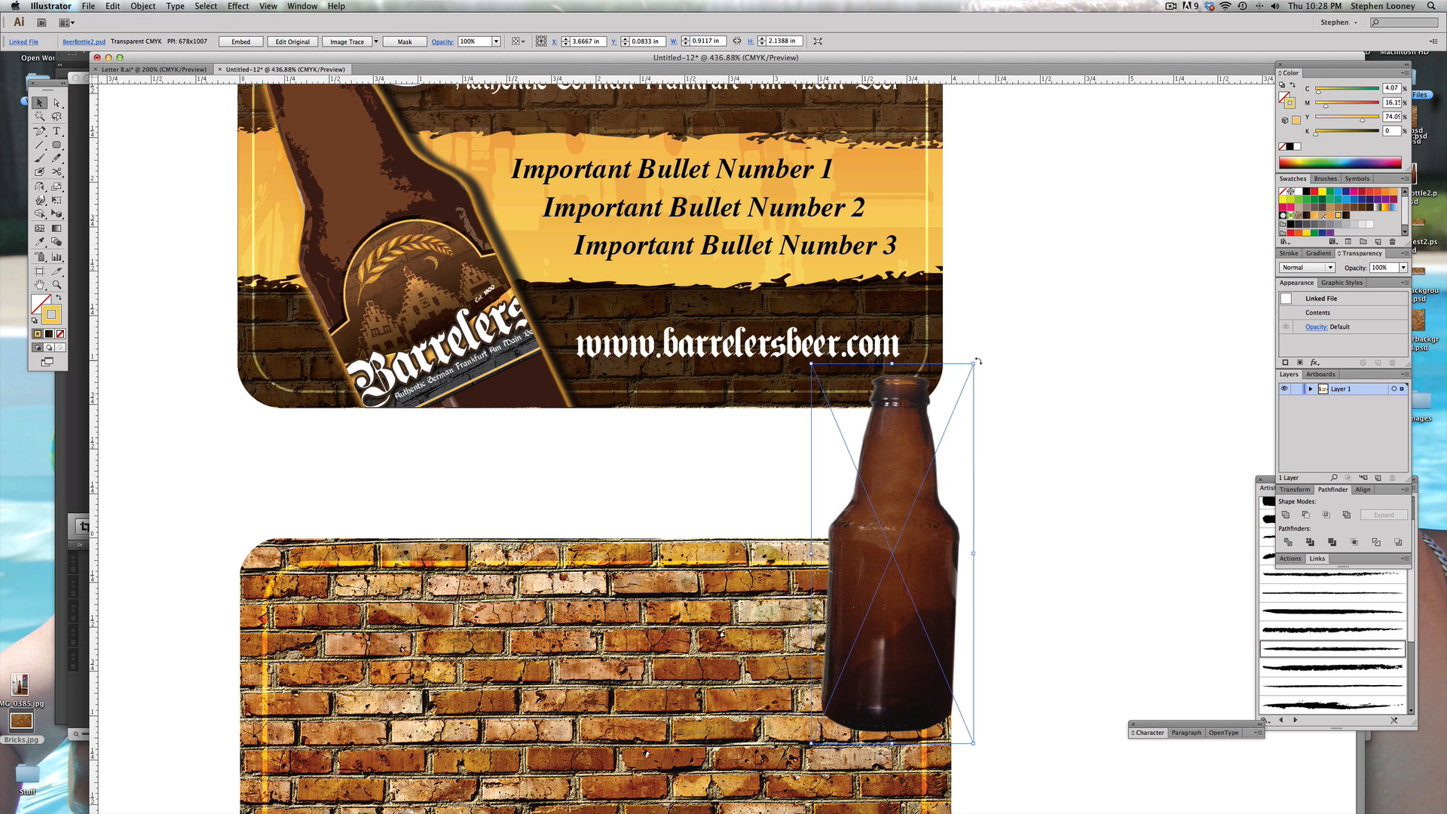
left_click_drag(978, 361, 965, 355)
key("super+minus")
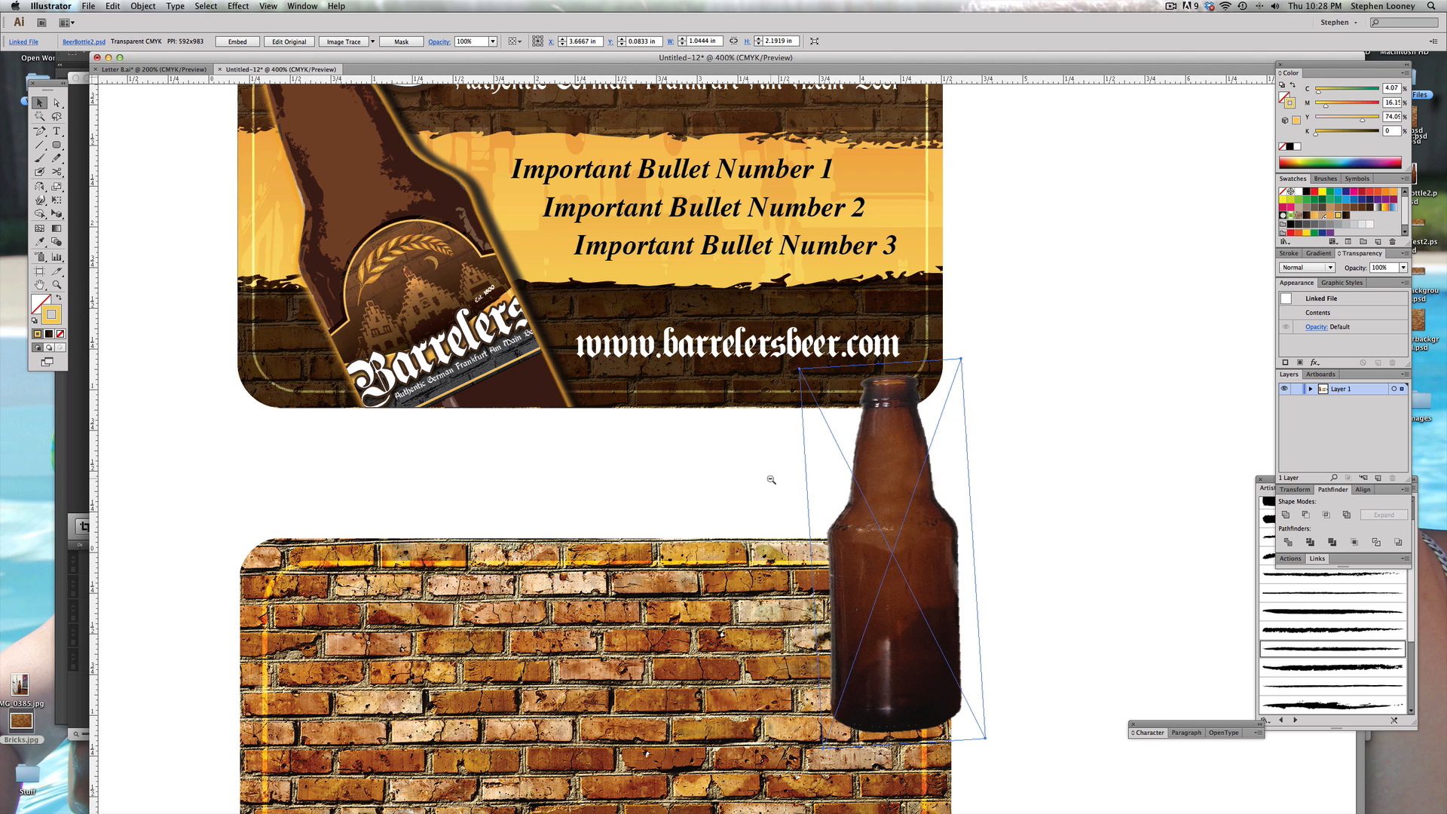
left_click_drag(791, 477, 643, 598)
key("super+minus")
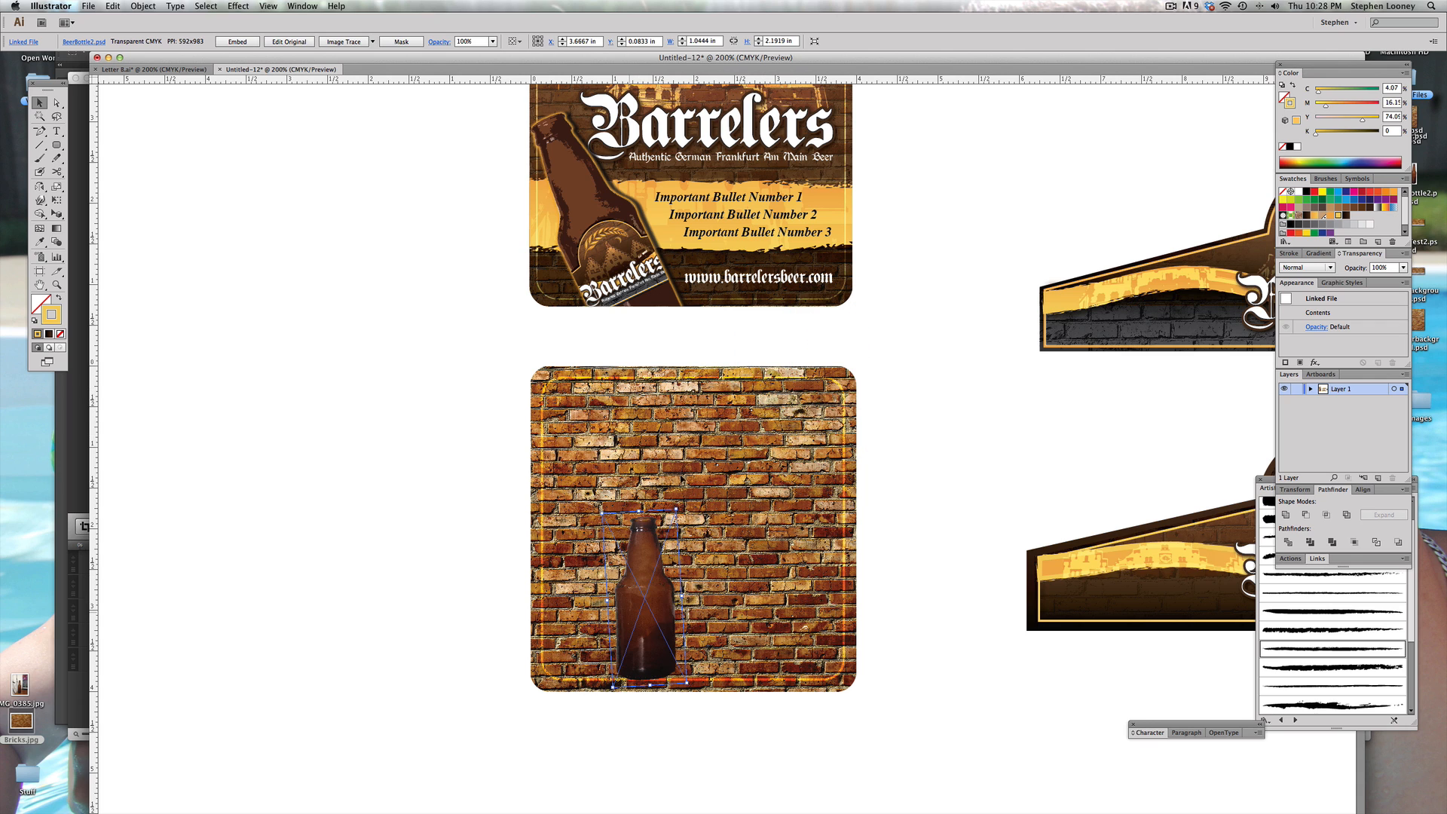
key("e")
left_click_drag(631, 507, 581, 493)
left_click_drag(606, 613, 603, 631)
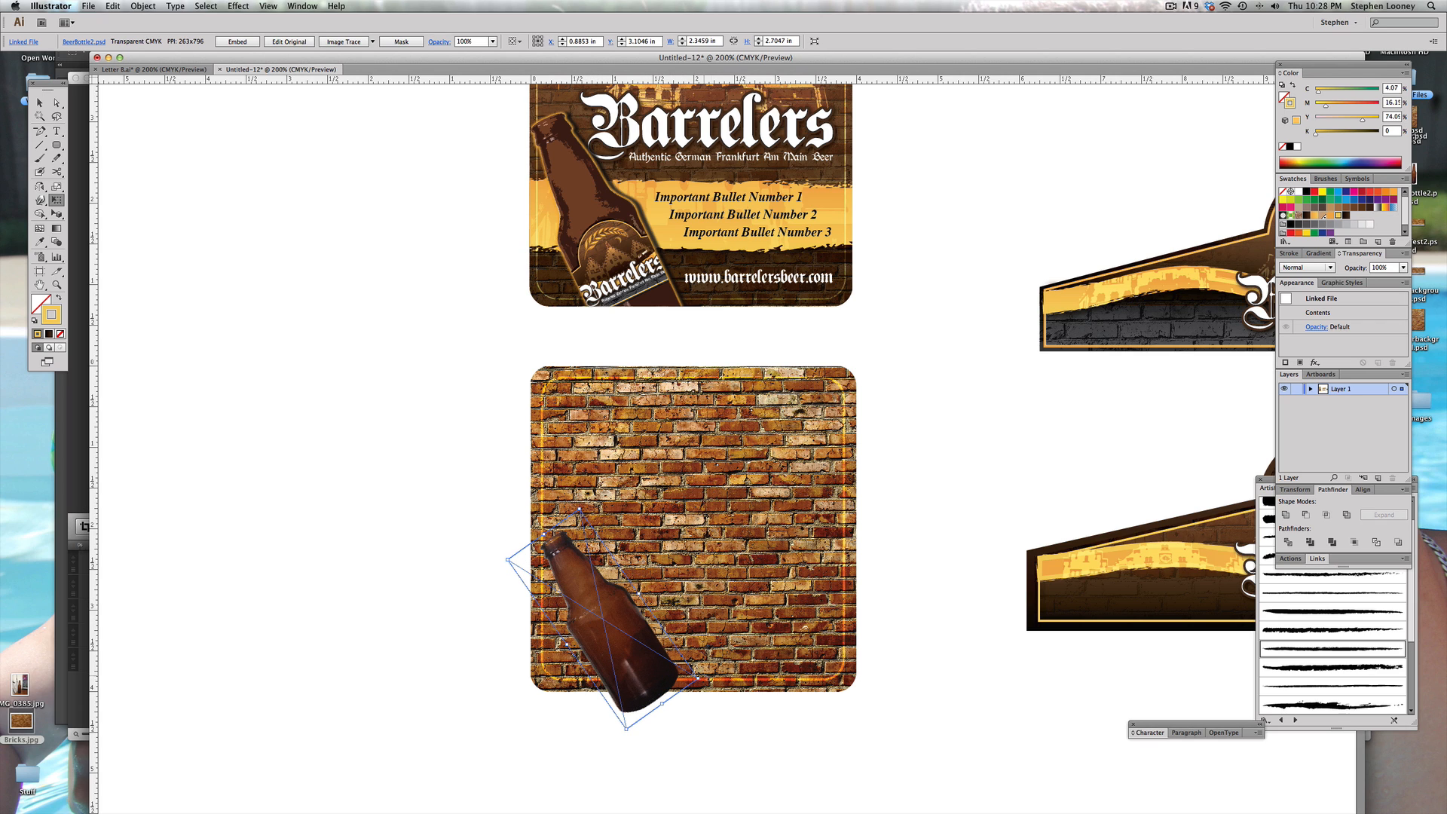
left_click_drag(705, 683, 701, 691)
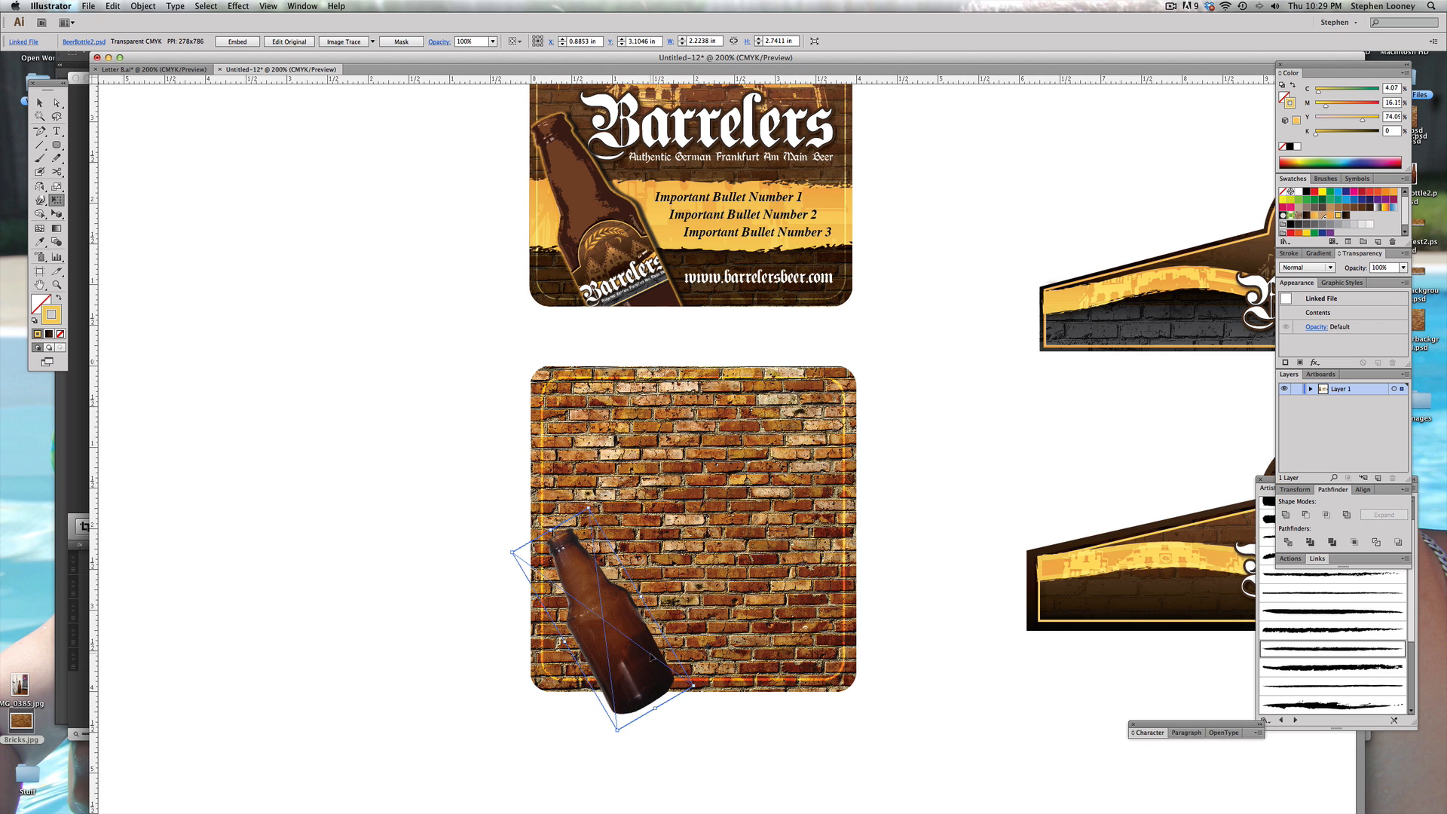
Step: Undo the bottle's recent transformations and move onto the coaster, and place the upright bottle outside the brick coaster's lower left side
key("super+z")
key("super+z")
key("super+z")
key("super+z")
key("super+z")
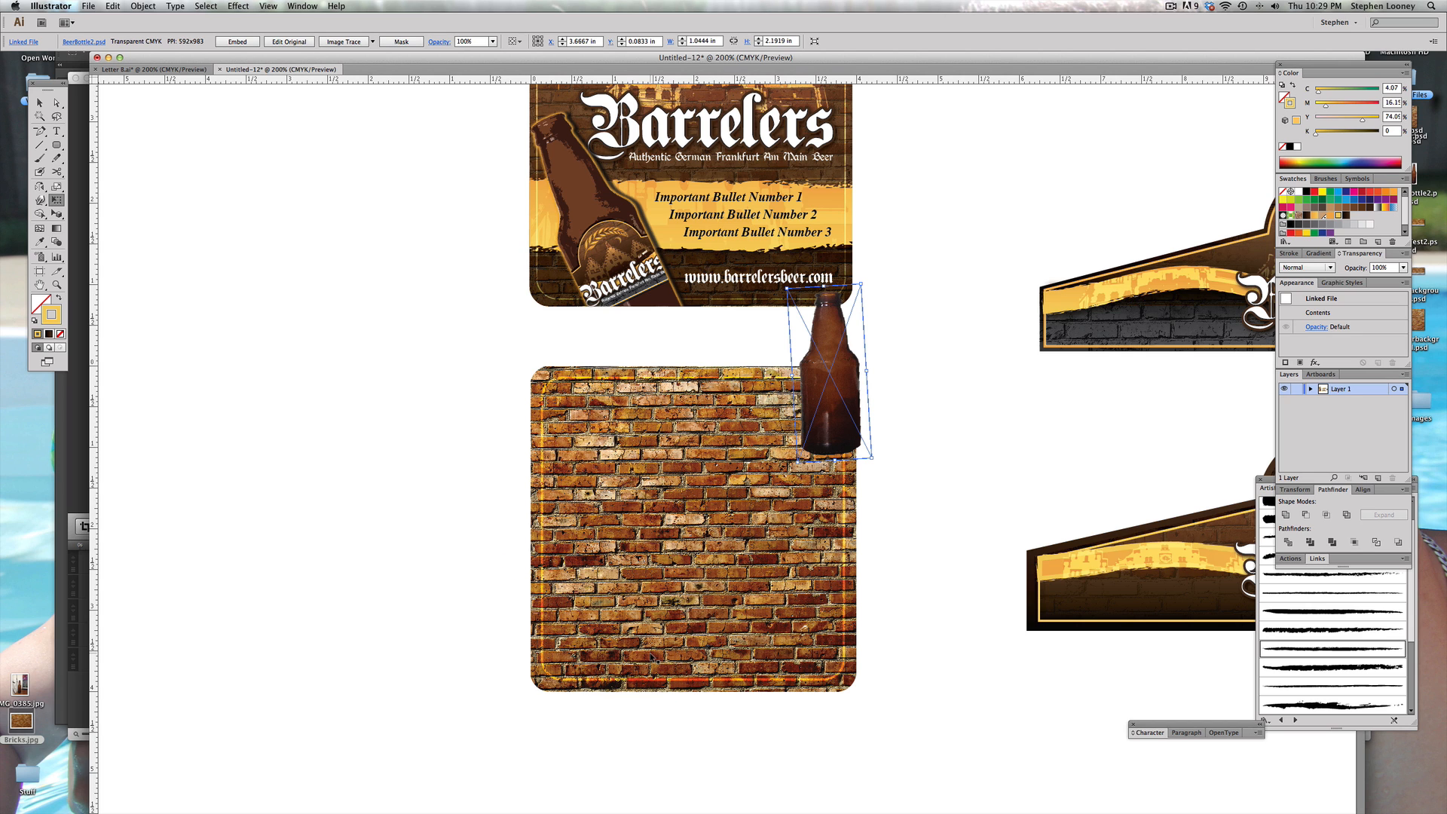
key("super+z")
left_click_drag(825, 397, 454, 644)
left_click(39, 102)
left_click(539, 330)
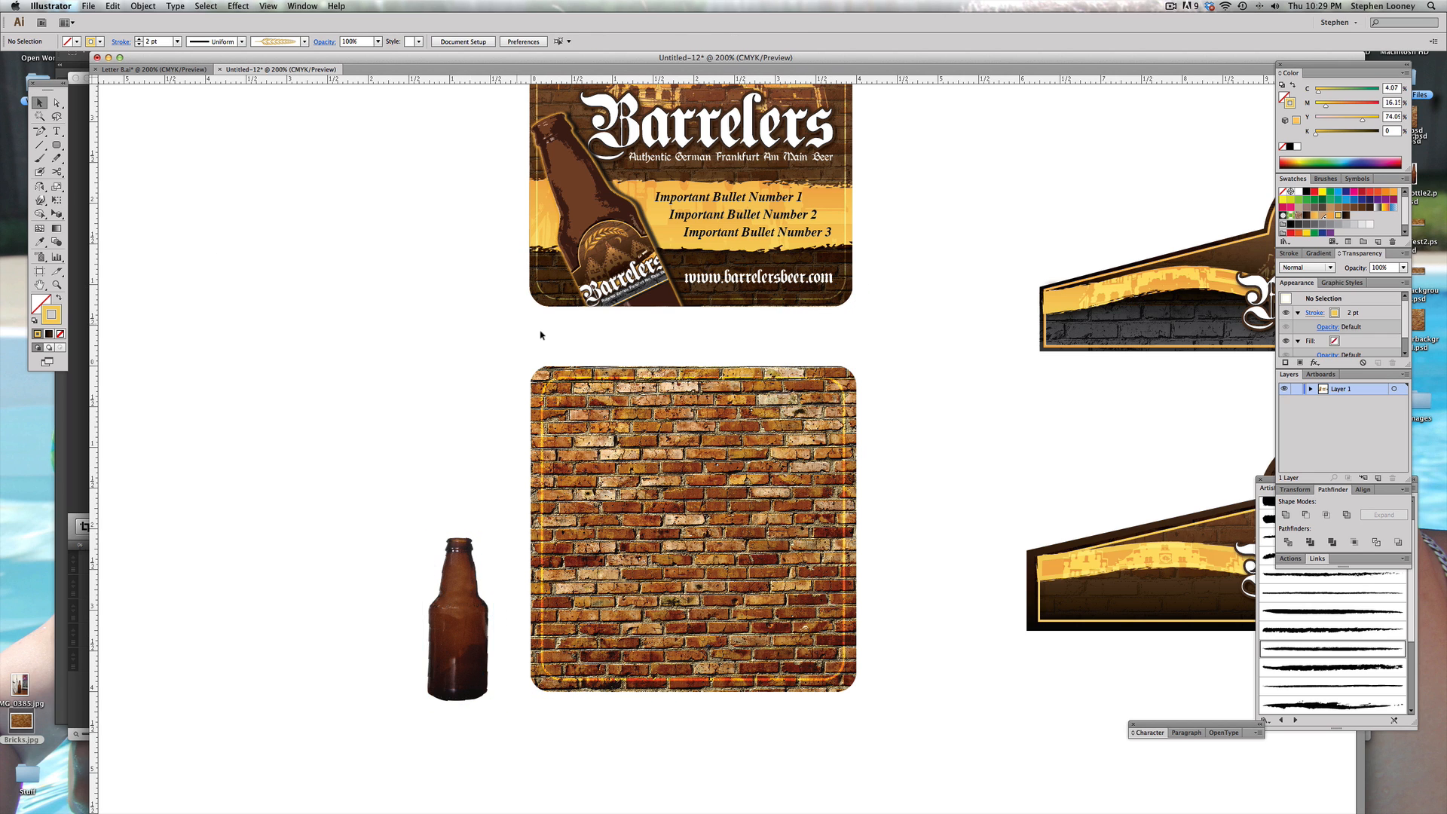
Step: Move the three color squares higher, clear of the upper Barrelers label
left_click_drag(565, 362, 390, 340)
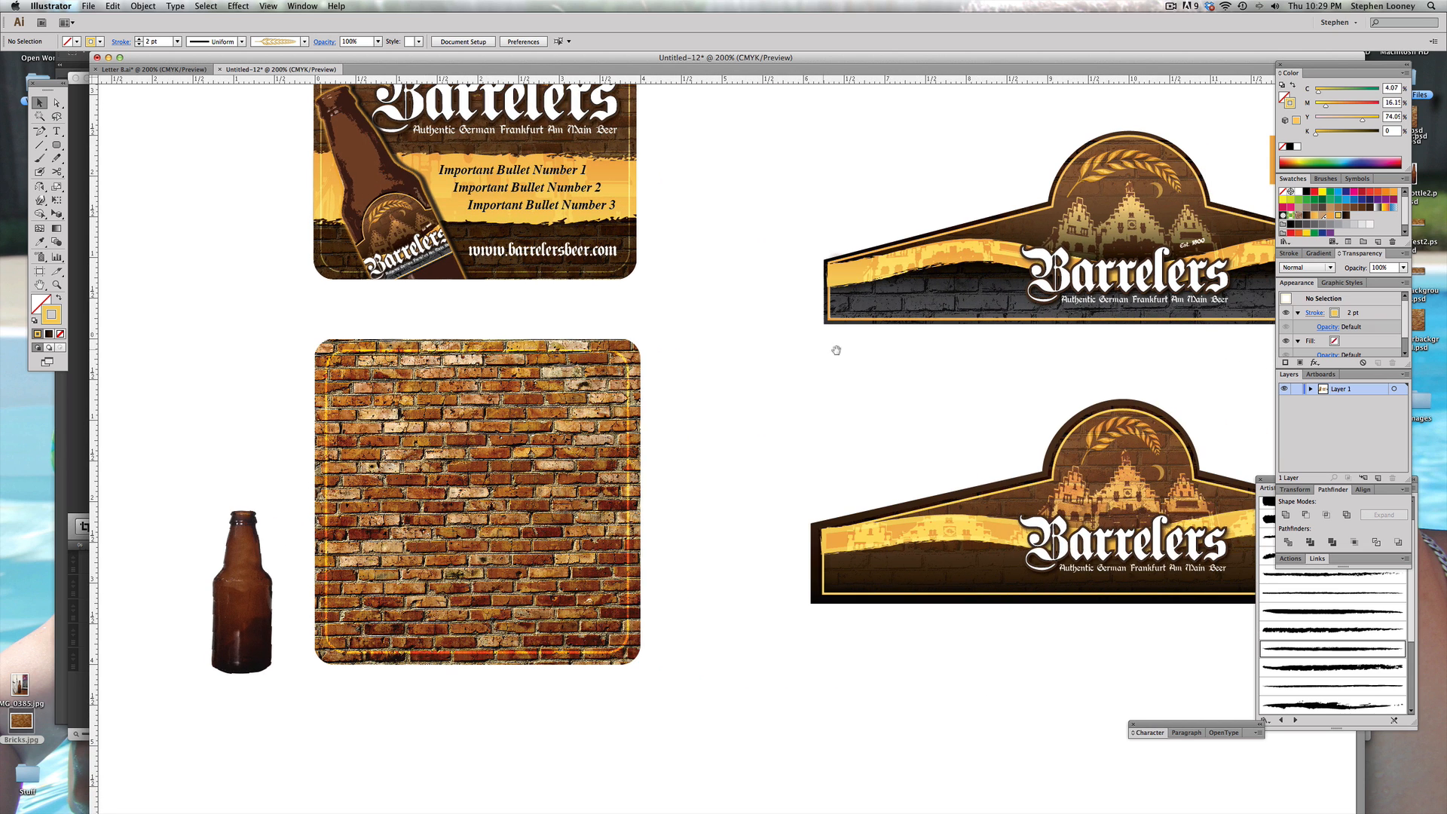
left_click_drag(837, 349, 690, 321)
left_click_drag(839, 358, 790, 428)
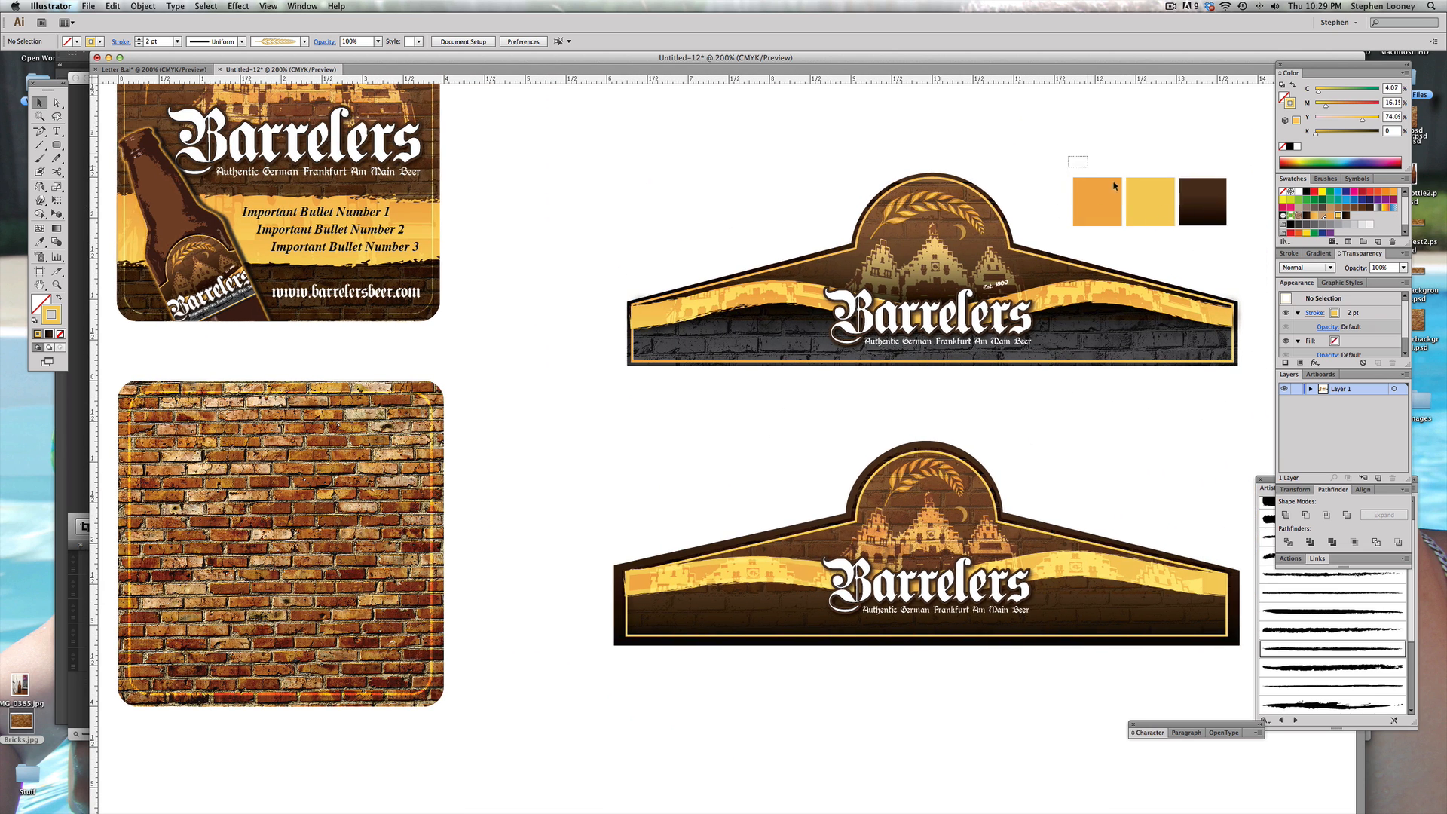
left_click_drag(1114, 184, 1231, 229)
left_click_drag(1144, 213, 1144, 103)
left_click_drag(960, 161, 771, 193)
left_click(622, 204)
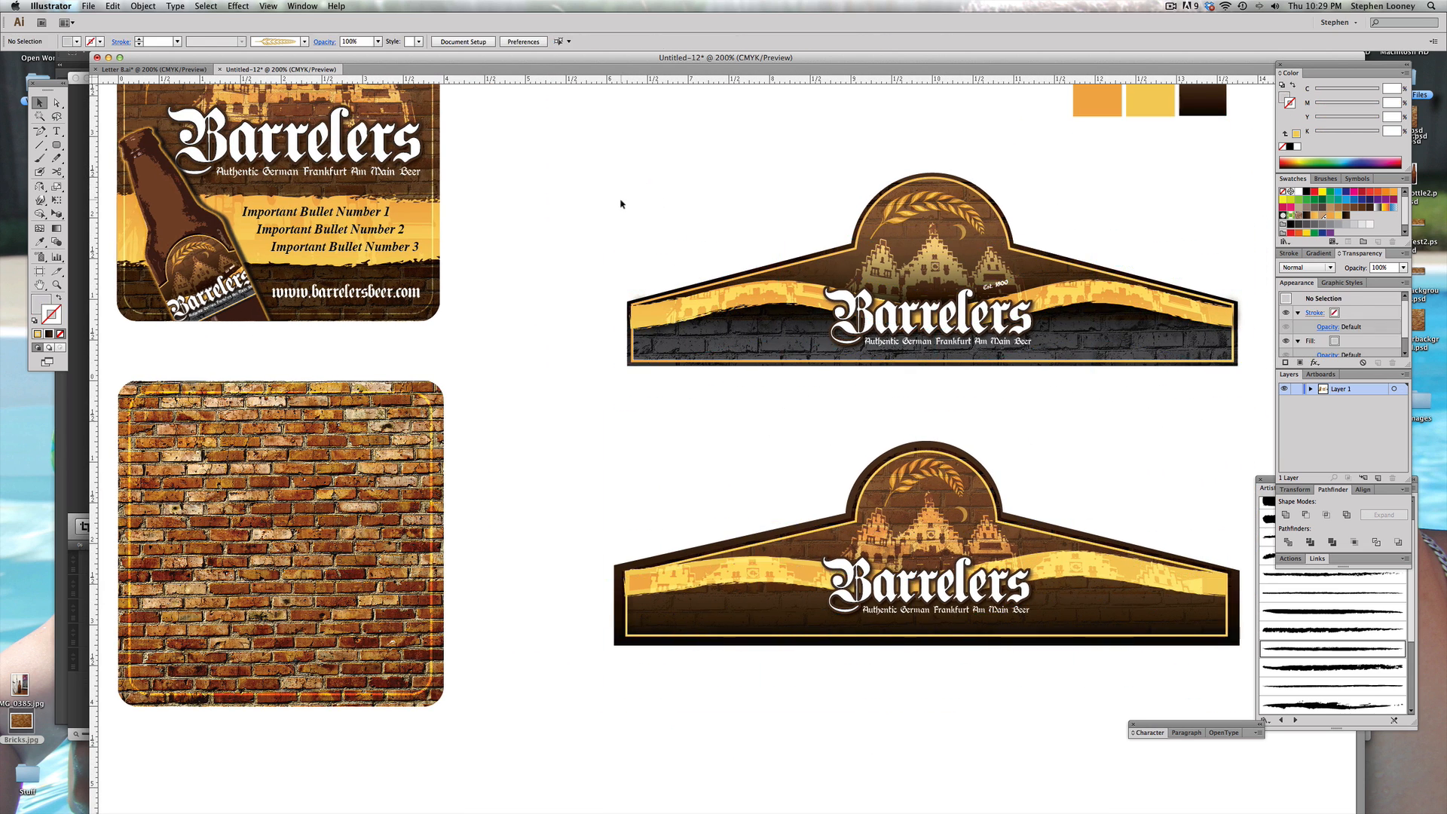
Step: Group all artwork of the upper Barrelers label and move the group onto the beer bottle
left_click_drag(602, 184, 1251, 401)
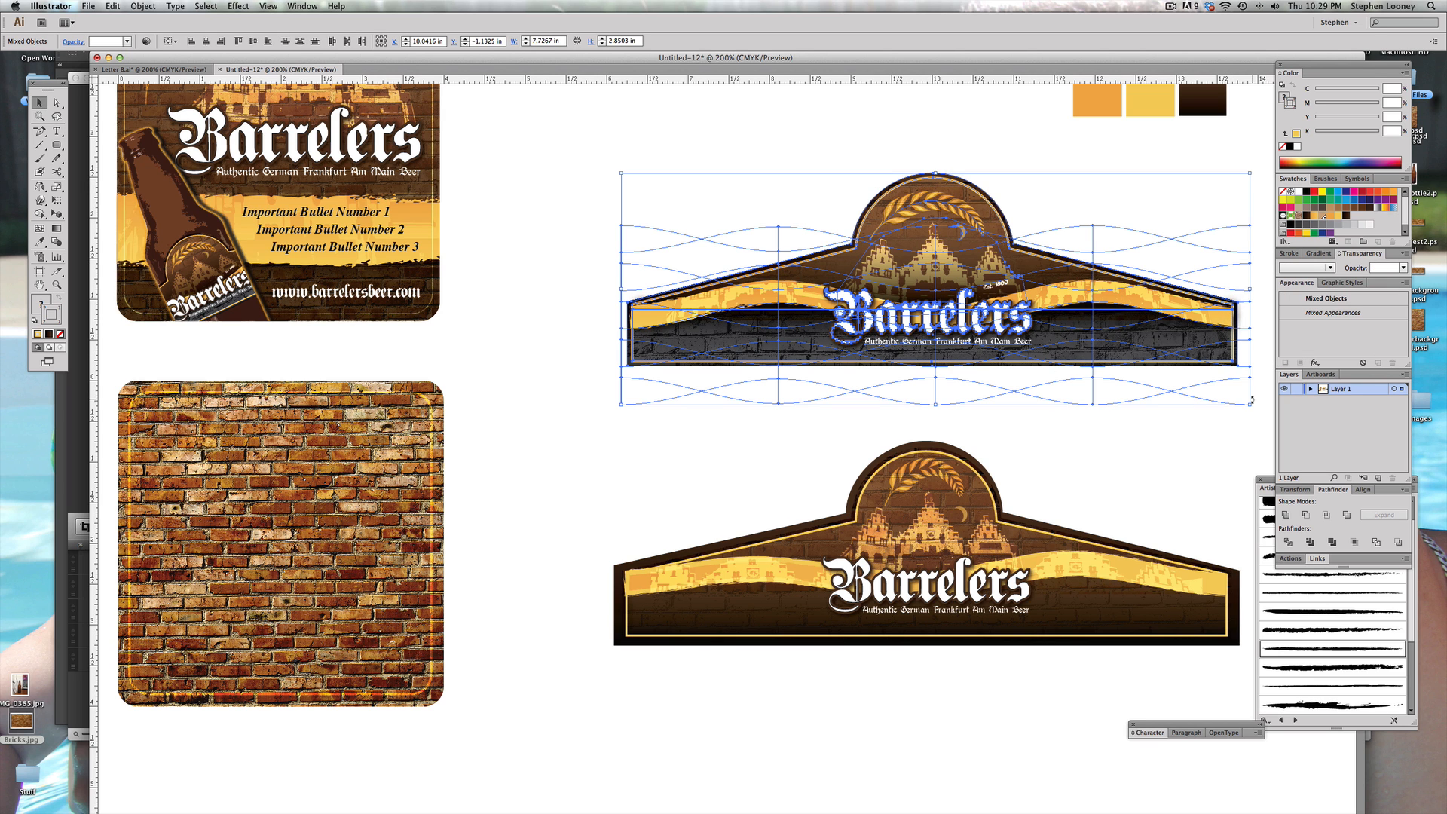
key("super+g")
scroll(1251, 401, "left", 10)
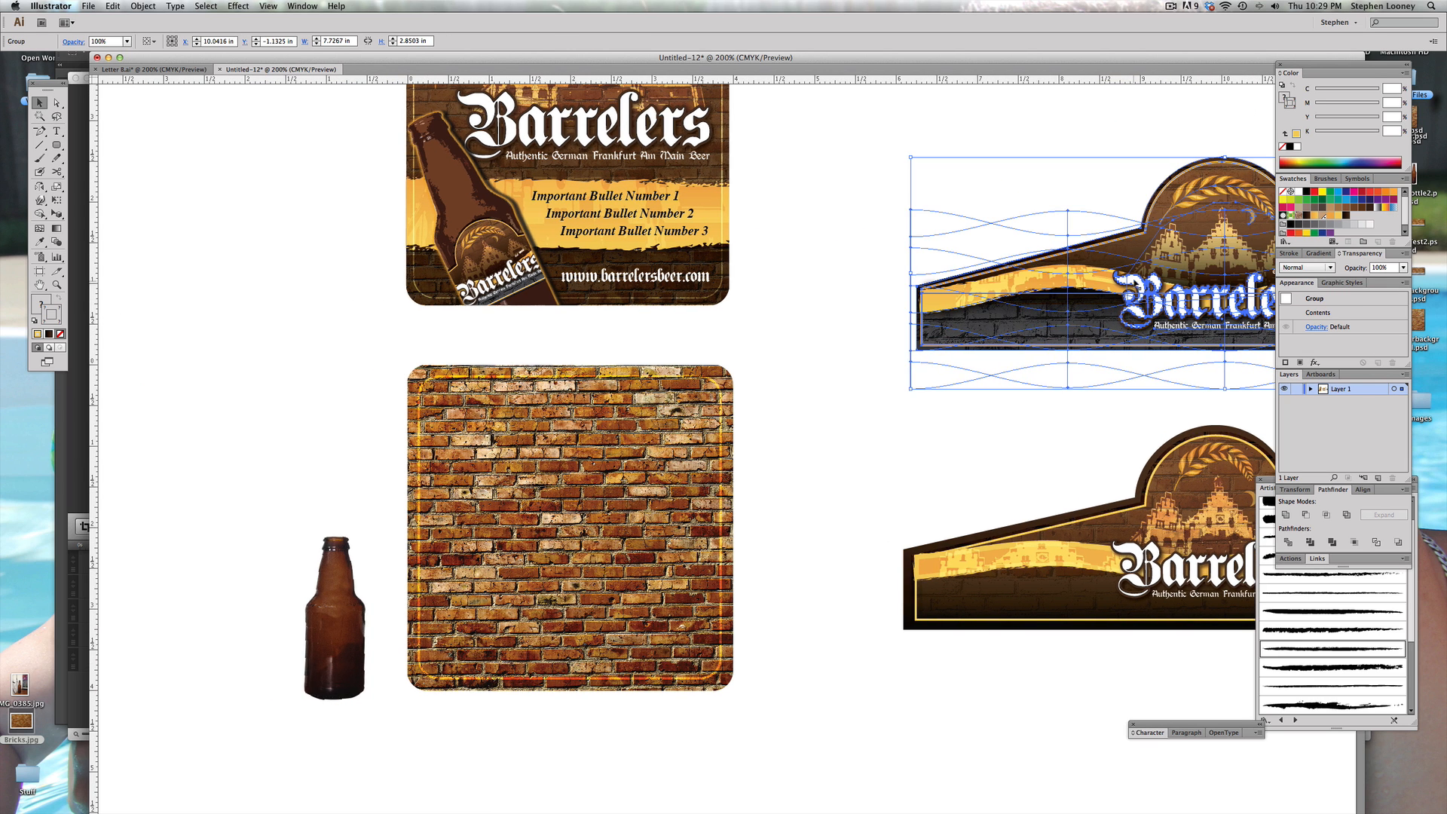
left_click_drag(1153, 260, 254, 678)
left_click_drag(327, 618, 329, 619)
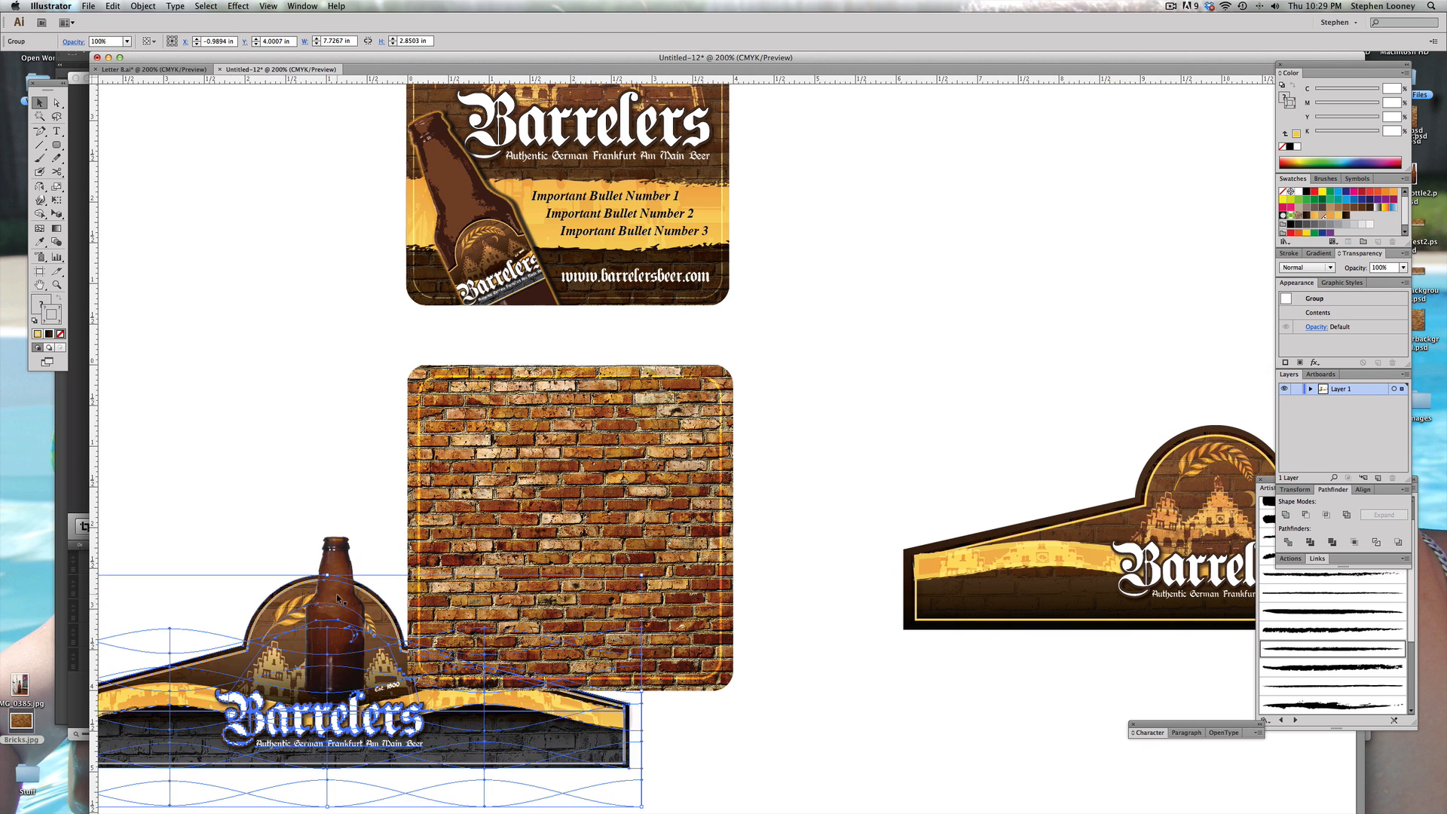
Step: Scale the label group down to about 1.74 × 0.64 in and bring it to the front of the bottle
left_click_drag(641, 575, 336, 589)
left_click(143, 6)
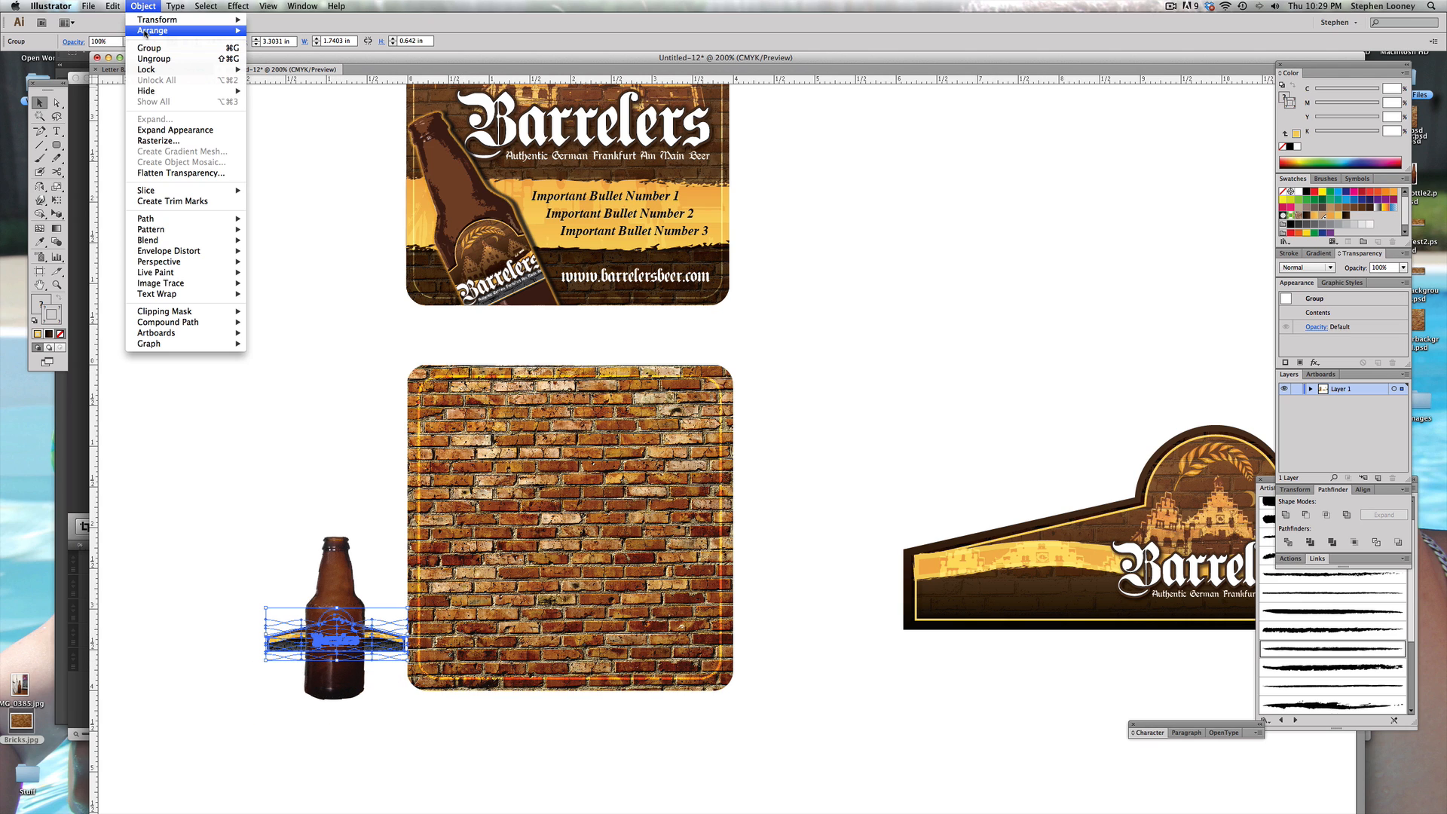
mouse_move(173, 30)
left_click(285, 30)
left_click_drag(219, 473, 382, 662)
left_click_drag(632, 631, 611, 579)
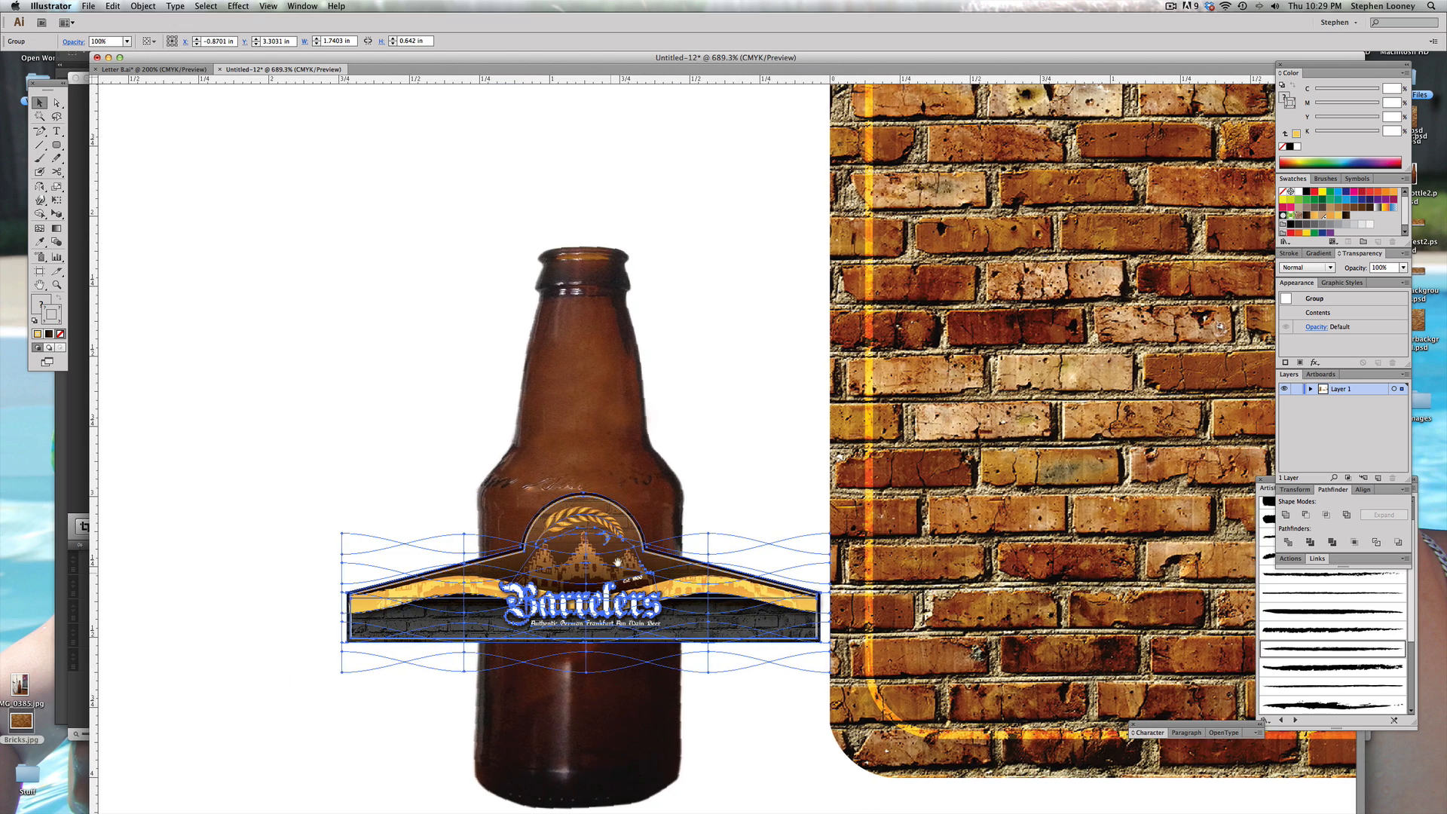
Step: Enlarge the label group to about 2.15 × 0.79 in and center it on the lower half of the bottle
key("super+minus")
left_click_drag(706, 548, 617, 607)
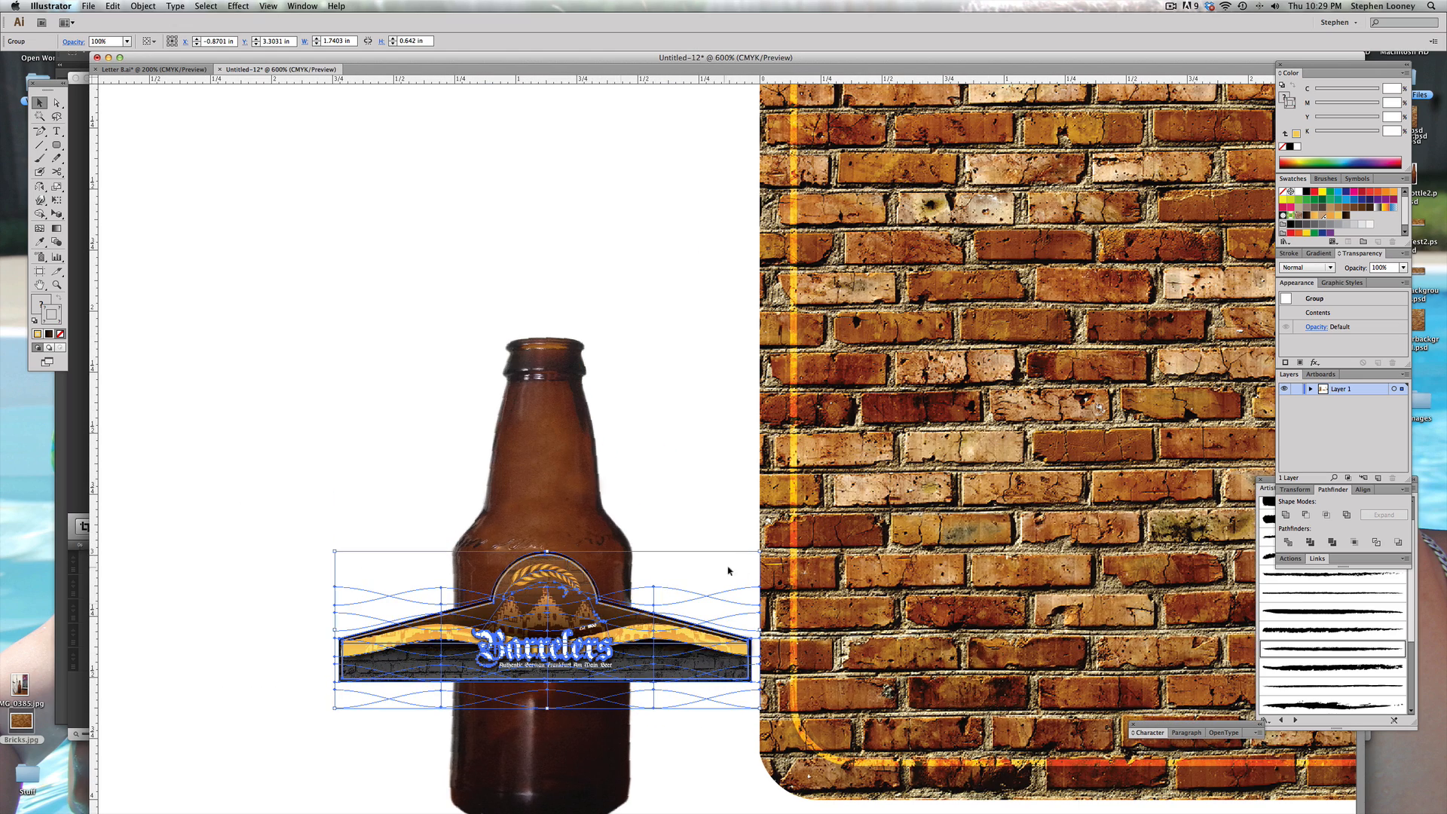
left_click_drag(759, 551, 823, 535)
left_click_drag(595, 604, 596, 623)
left_click(724, 373, "alt+super")
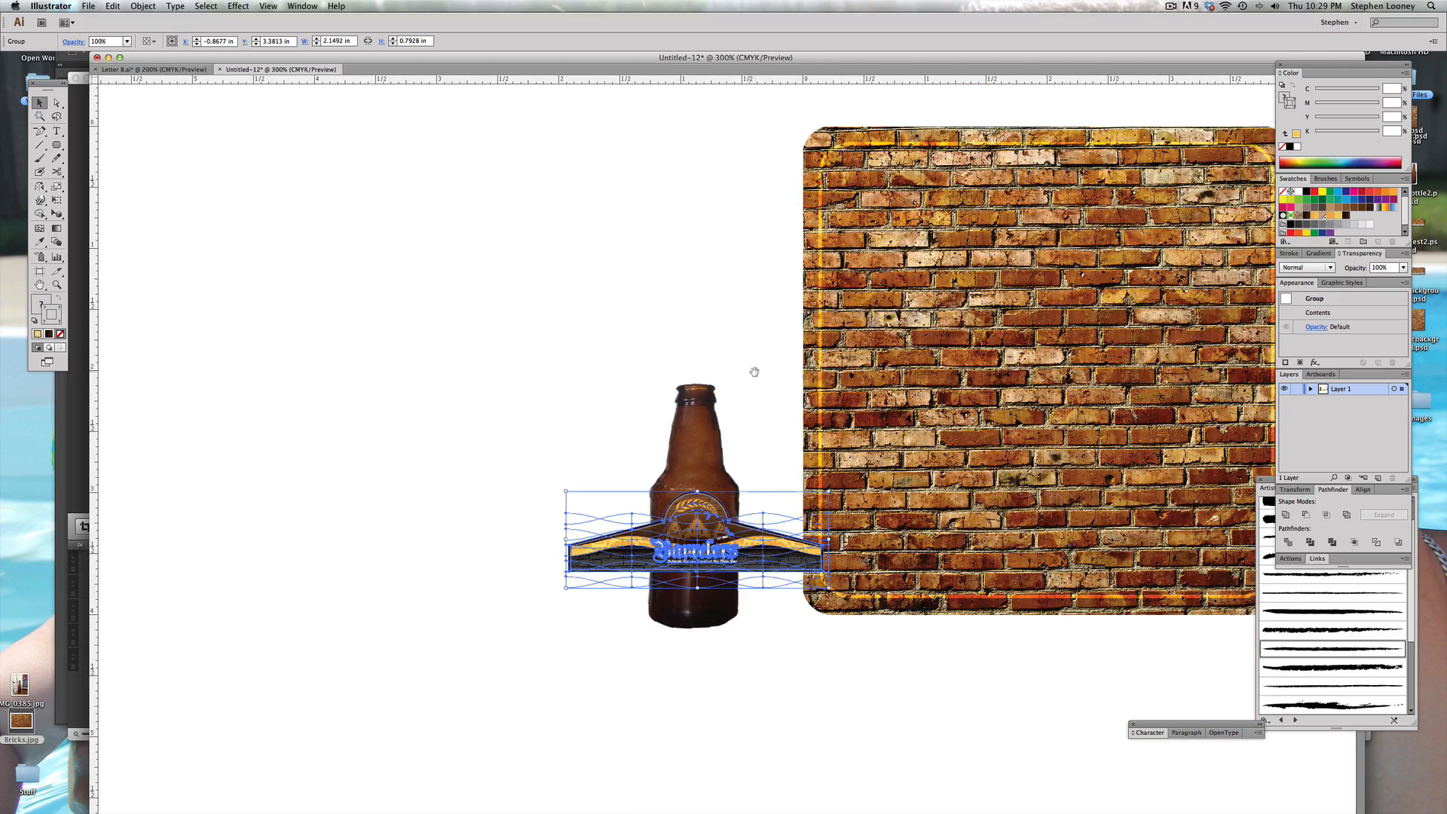
left_click_drag(753, 371, 635, 657)
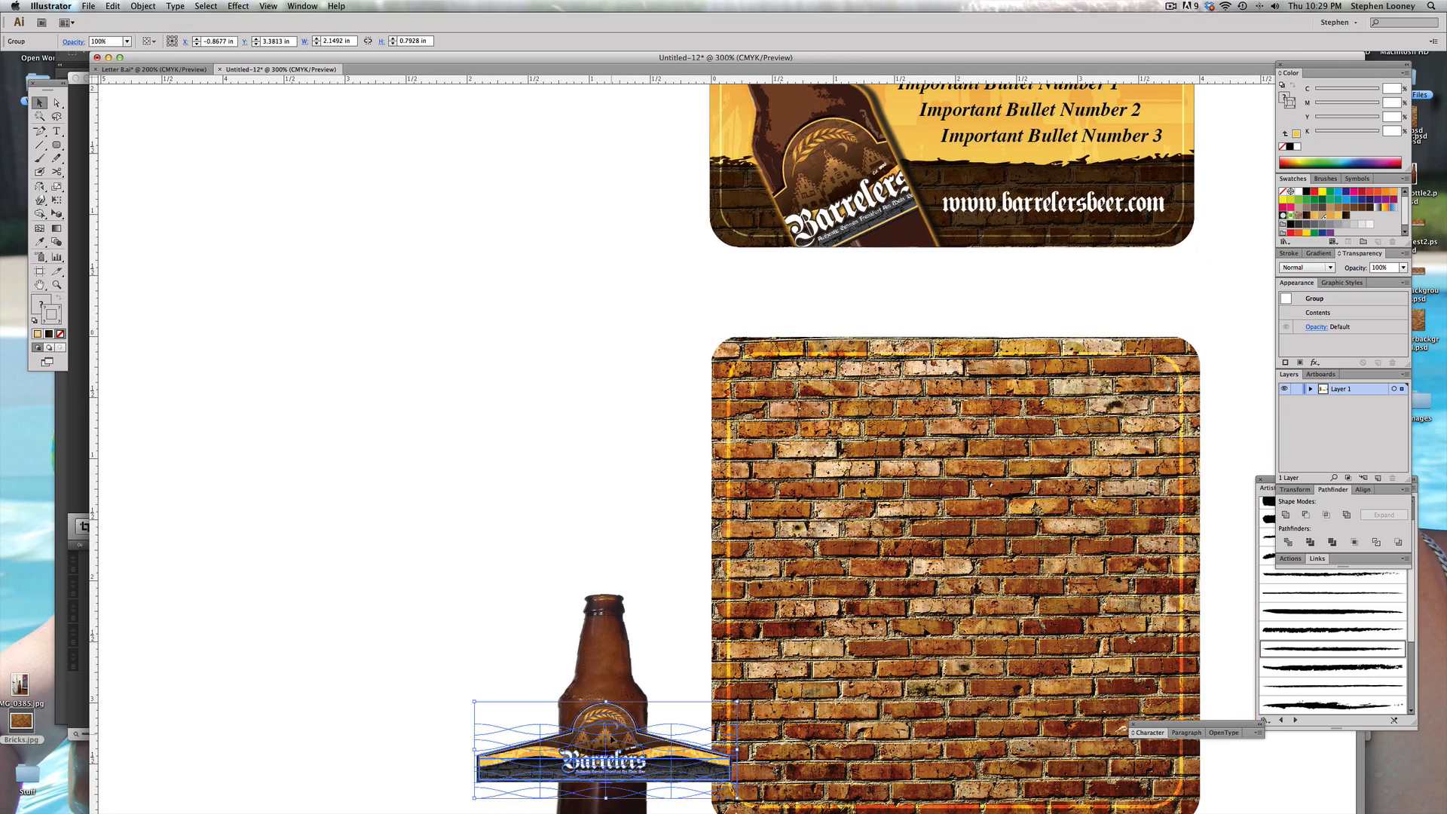
left_click_drag(611, 740, 611, 683)
left_click_drag(396, 285, 713, 776)
left_click_drag(599, 573, 437, 455)
Step: Draw a bottle-wide rectangle about 0.73 × 0.64 in over the label and use it as the label's clipping mask
left_click_drag(57, 145, 96, 144)
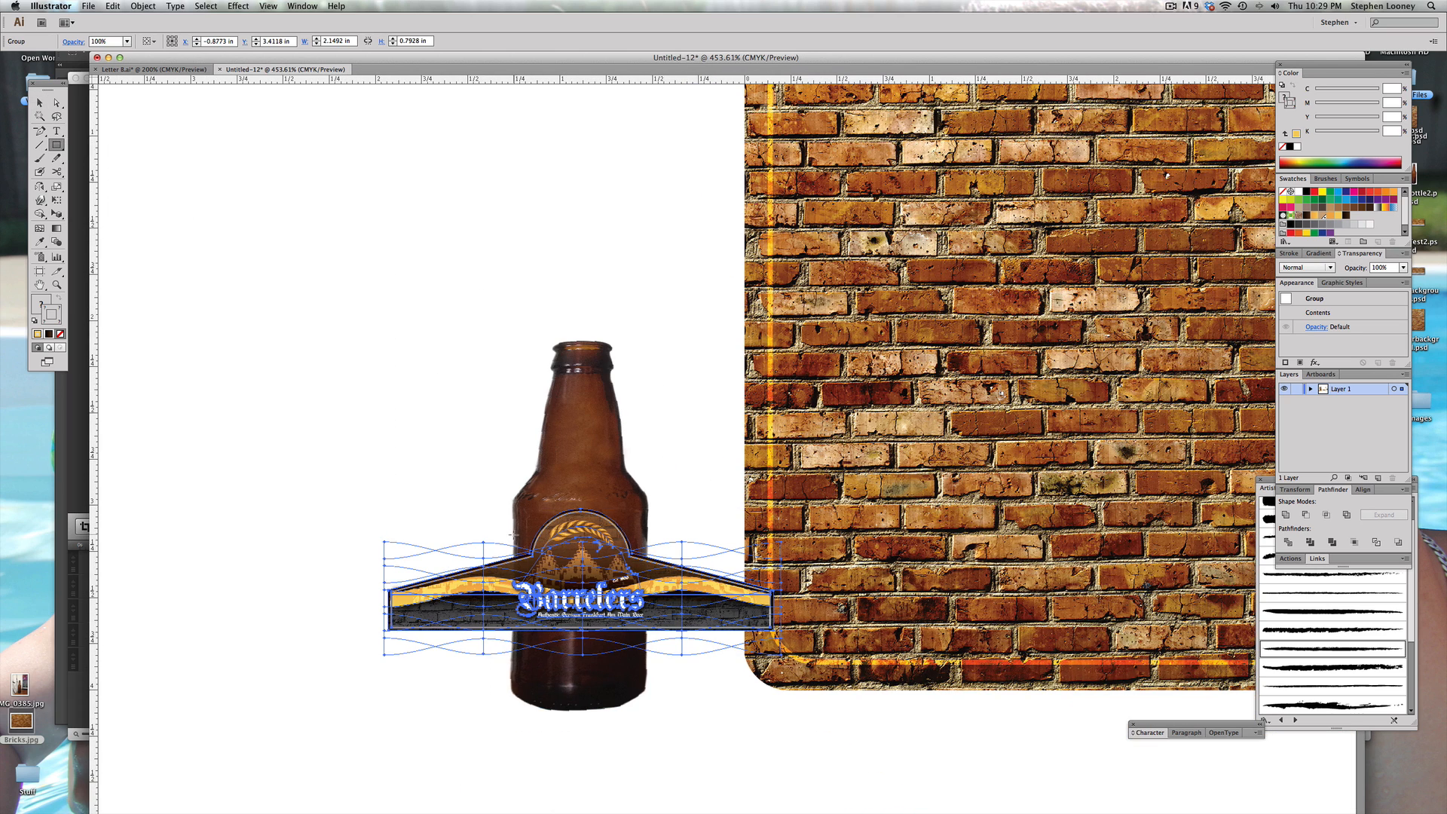
left_click_drag(514, 535, 647, 653)
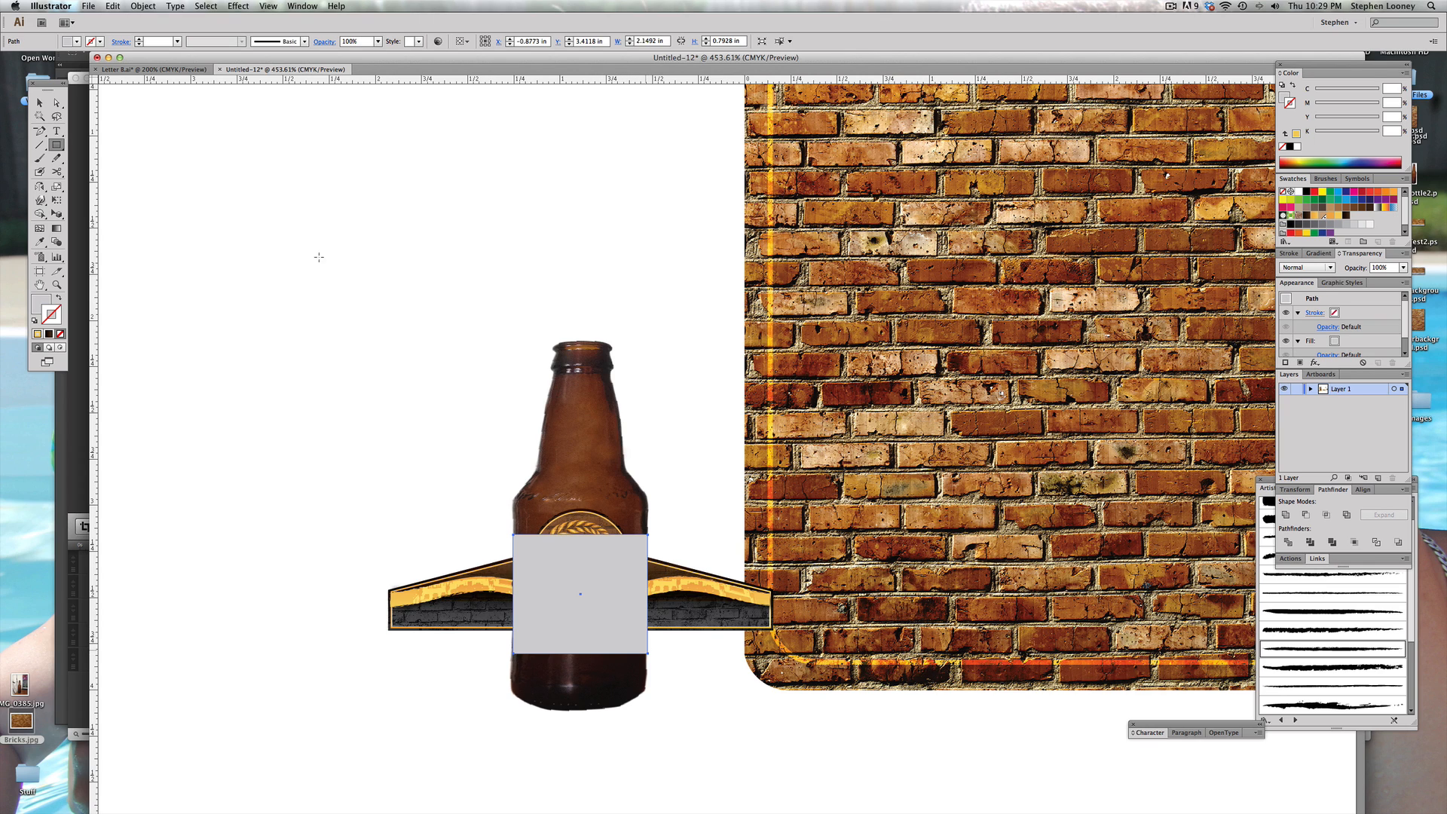
key("v")
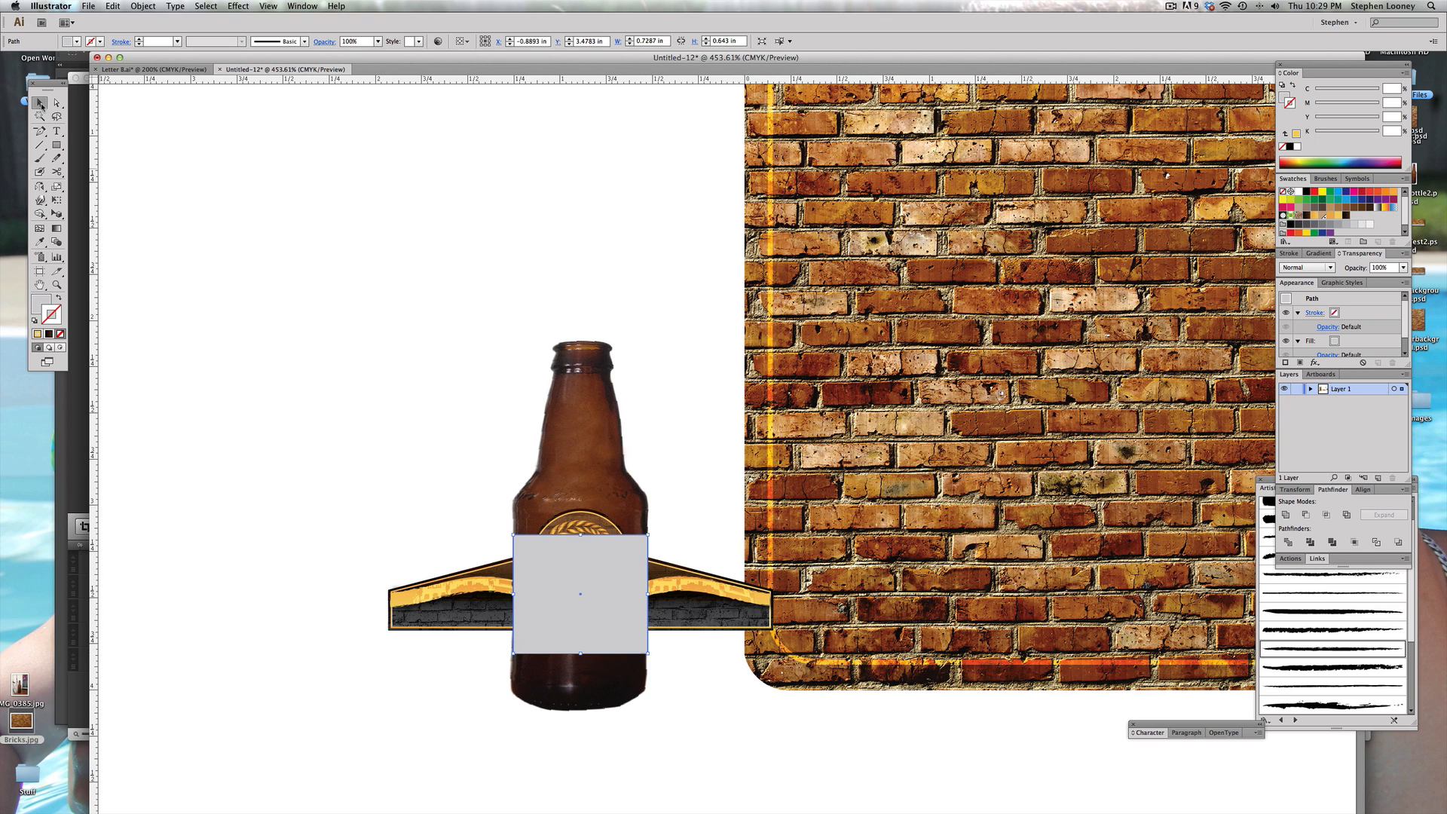
left_click(479, 587, "shift")
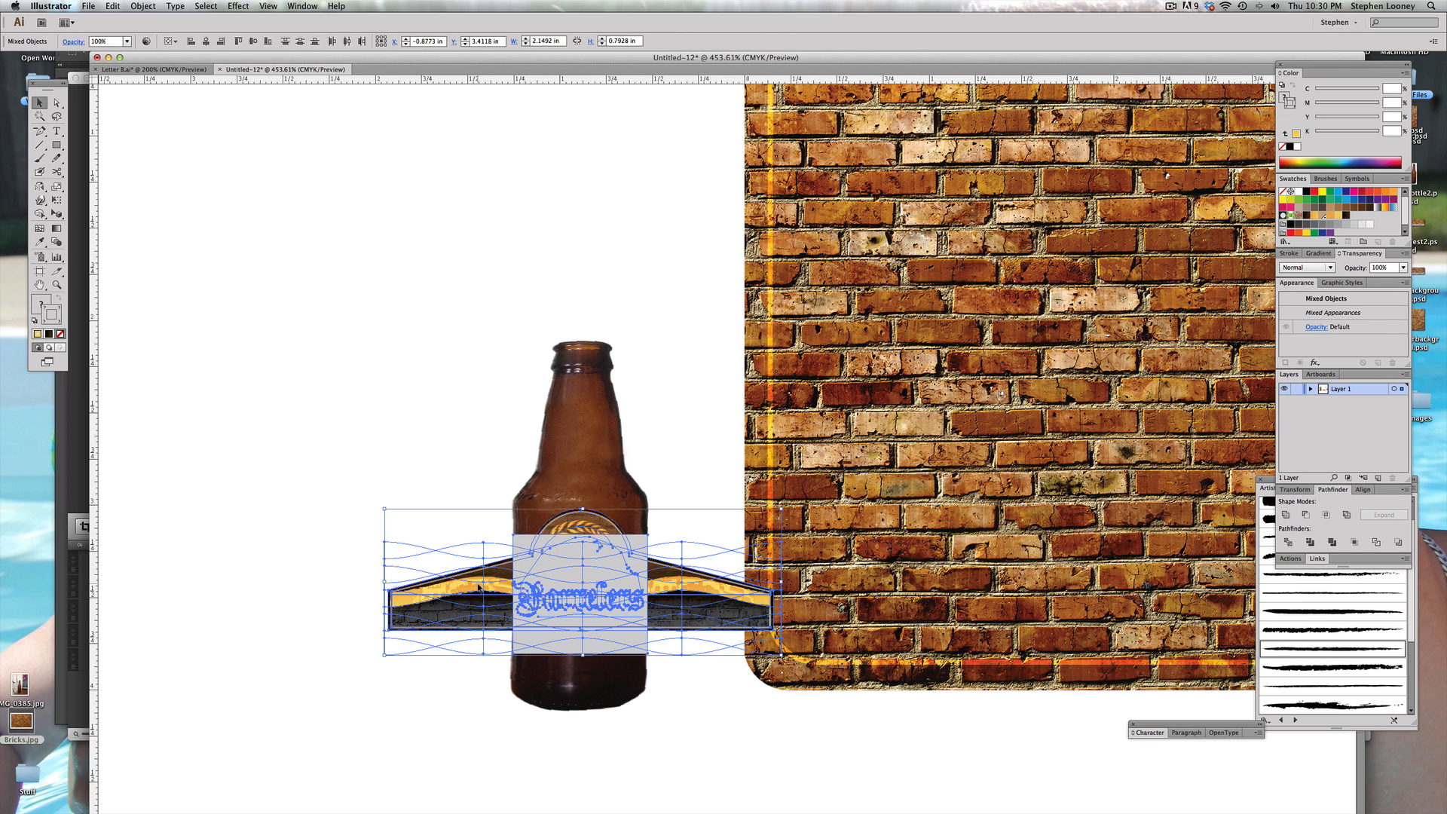
right_click(480, 587)
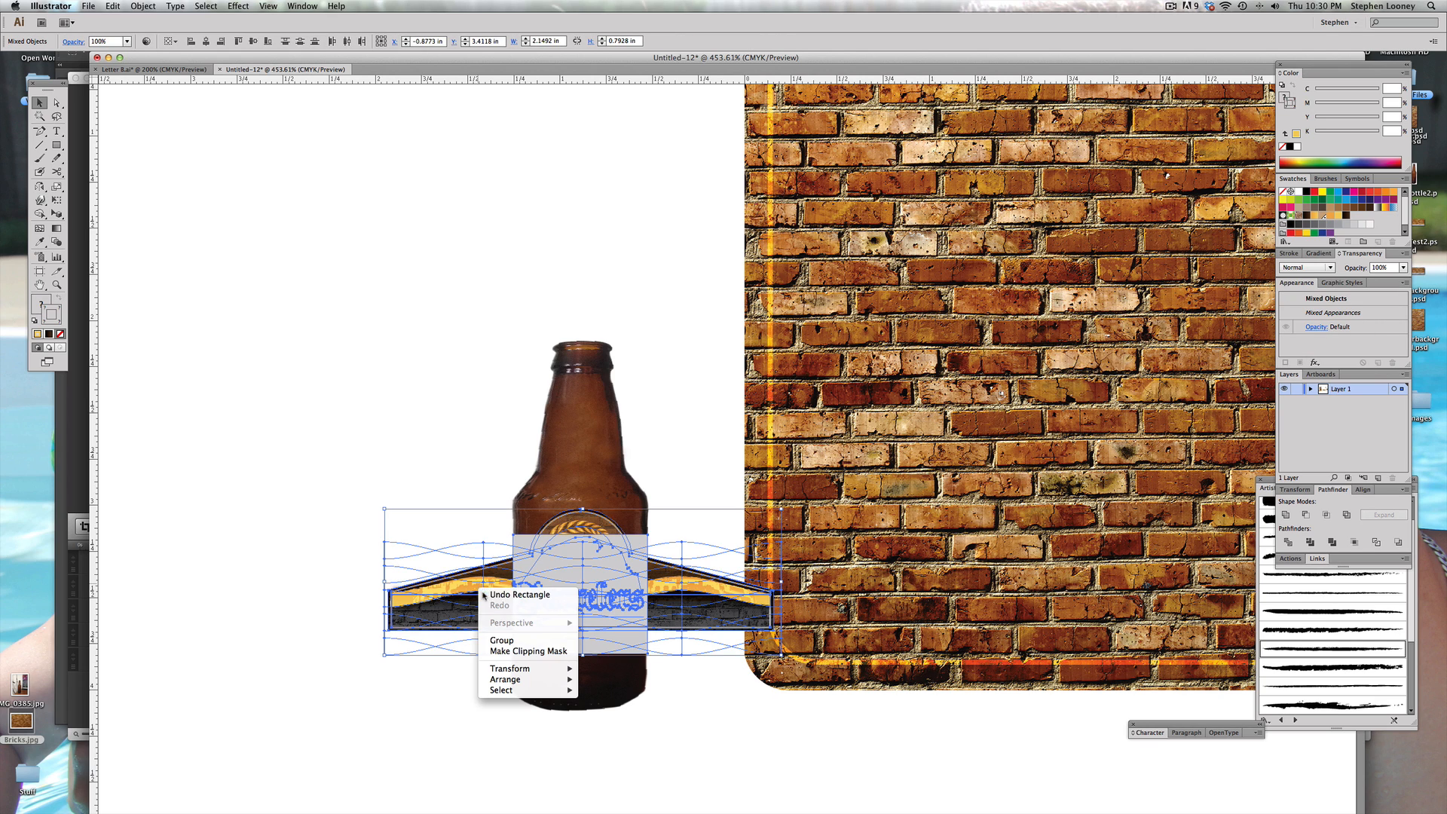
left_click(520, 651)
left_click(461, 479)
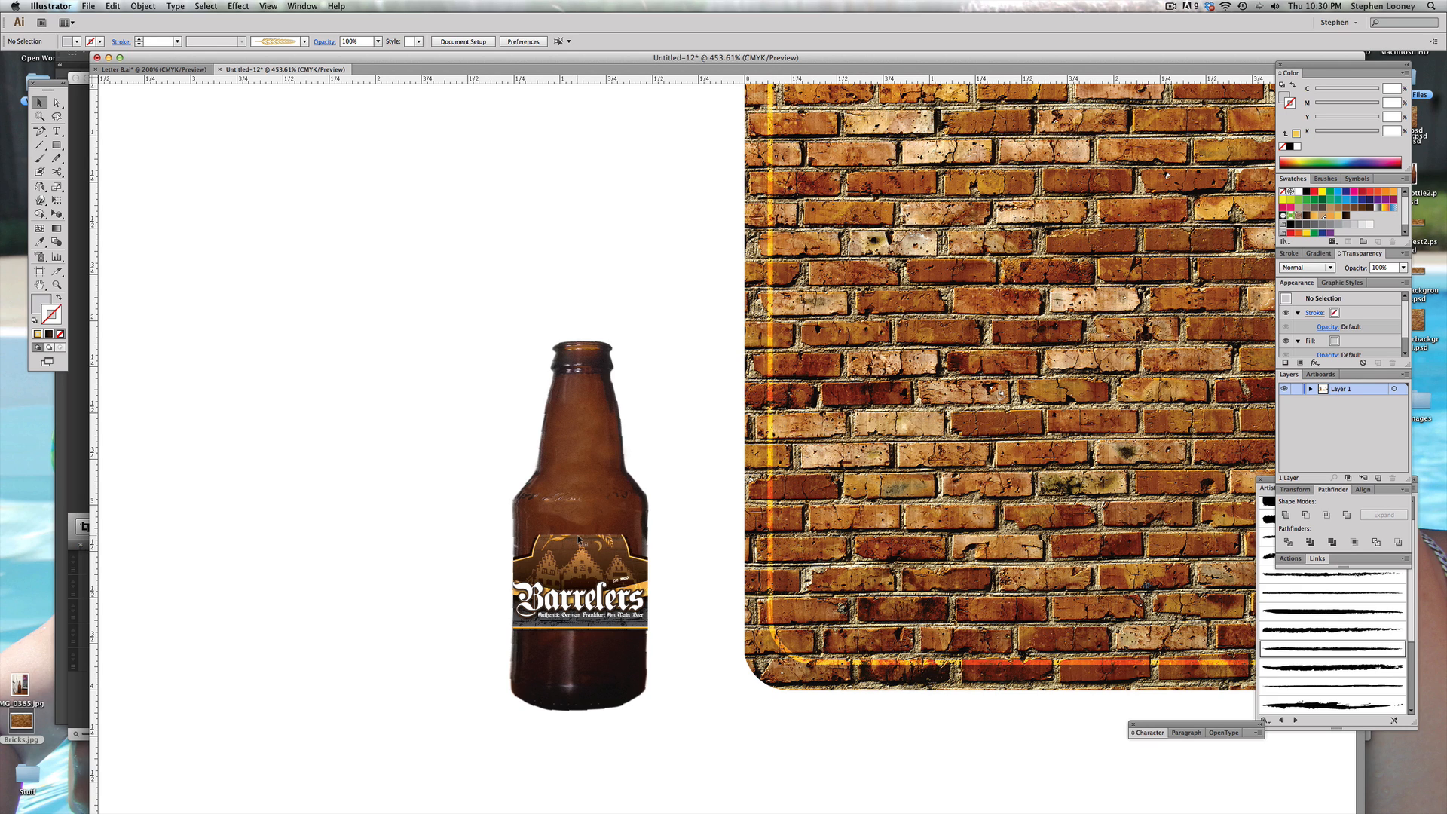
Step: Raise the clipping path's top edge above the label's arch, making the path about 0.85 in tall
key("a")
left_click_drag(573, 539, 570, 497)
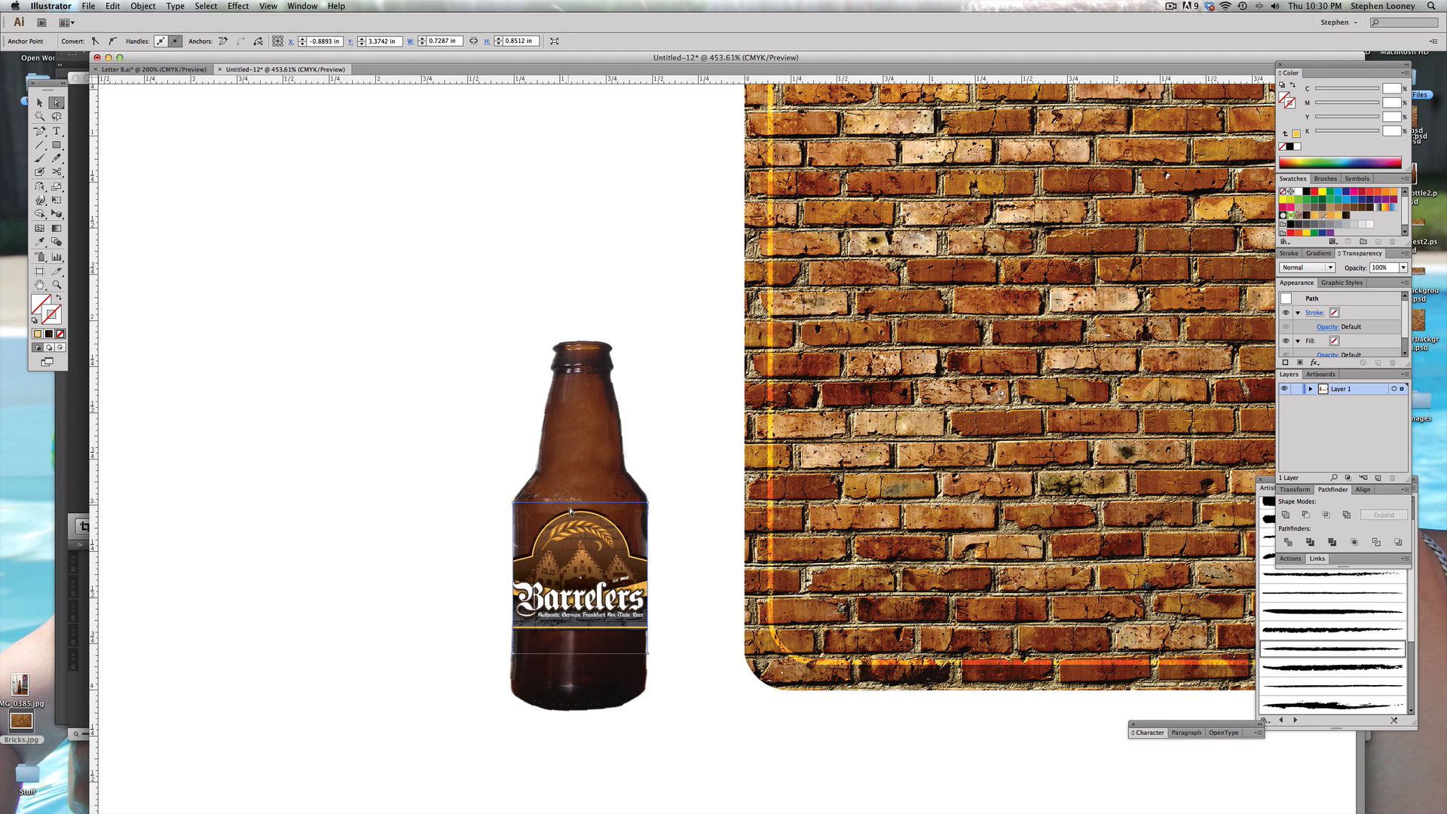
left_click(39, 101)
left_click(492, 416)
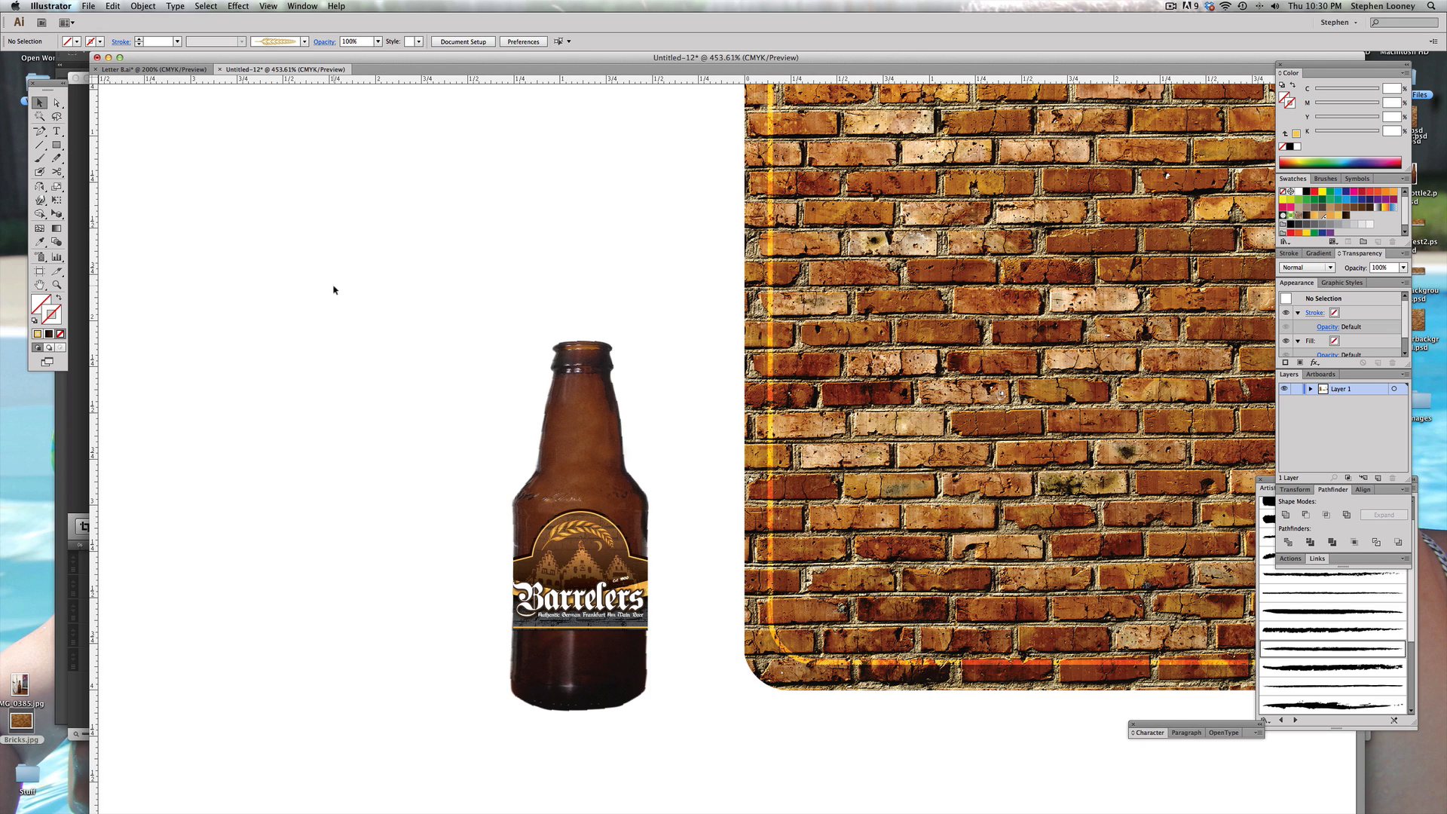
Step: Group the clipped label with the beer bottle
left_click_drag(335, 289, 647, 715)
left_click(646, 715)
left_click_drag(580, 534, 657, 549)
left_click(580, 422, "shift")
key("ctrl+g")
key("ctrl+minus")
key("ctrl+minus")
key("ctrl+minus")
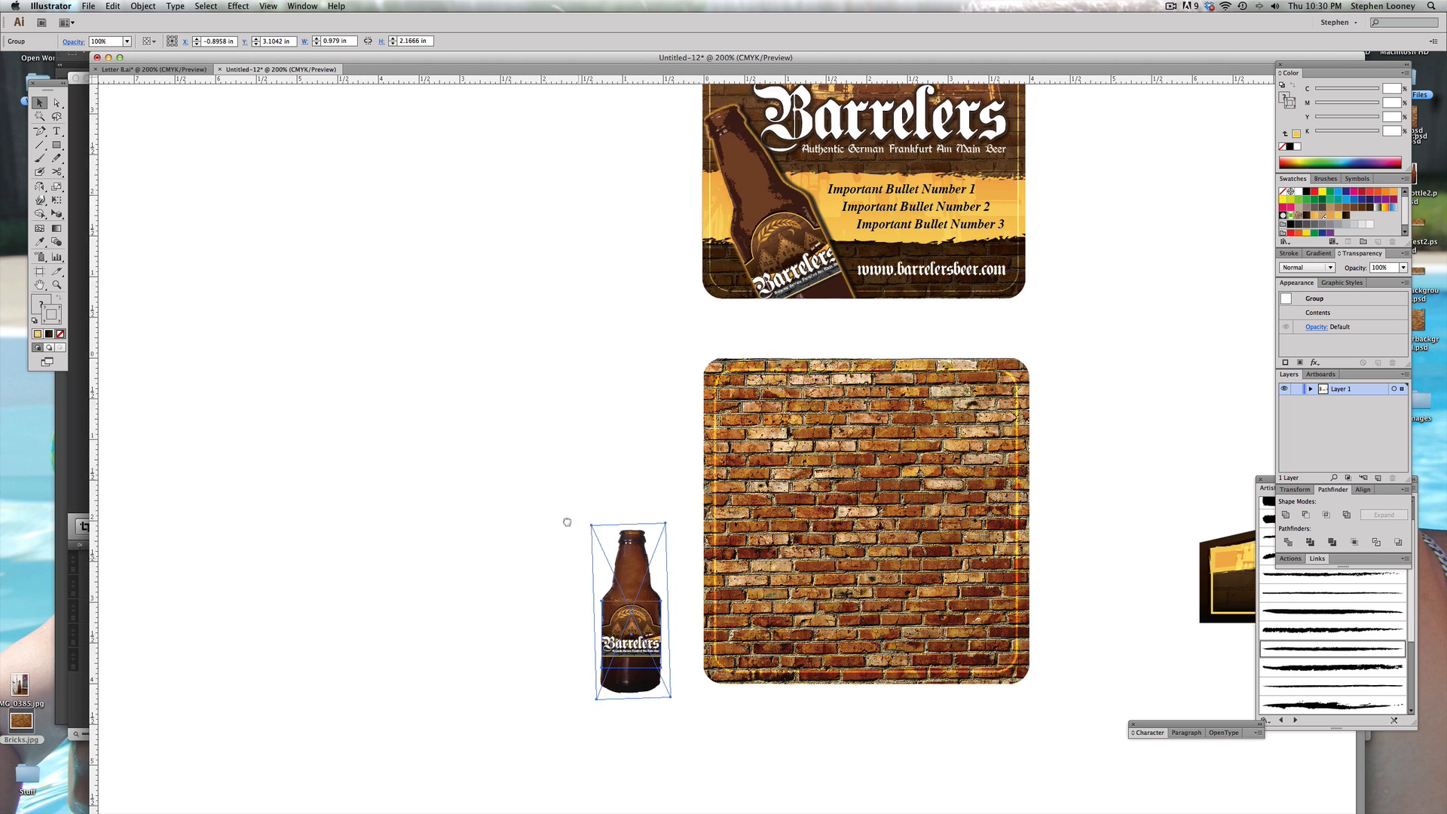
Step: Move the bottle group beside the finished coaster's bottle and rotate it counterclockwise to match that bottle's tilt
left_click_drag(648, 473, 614, 416)
key("super+minus")
left_click_drag(578, 624, 635, 342)
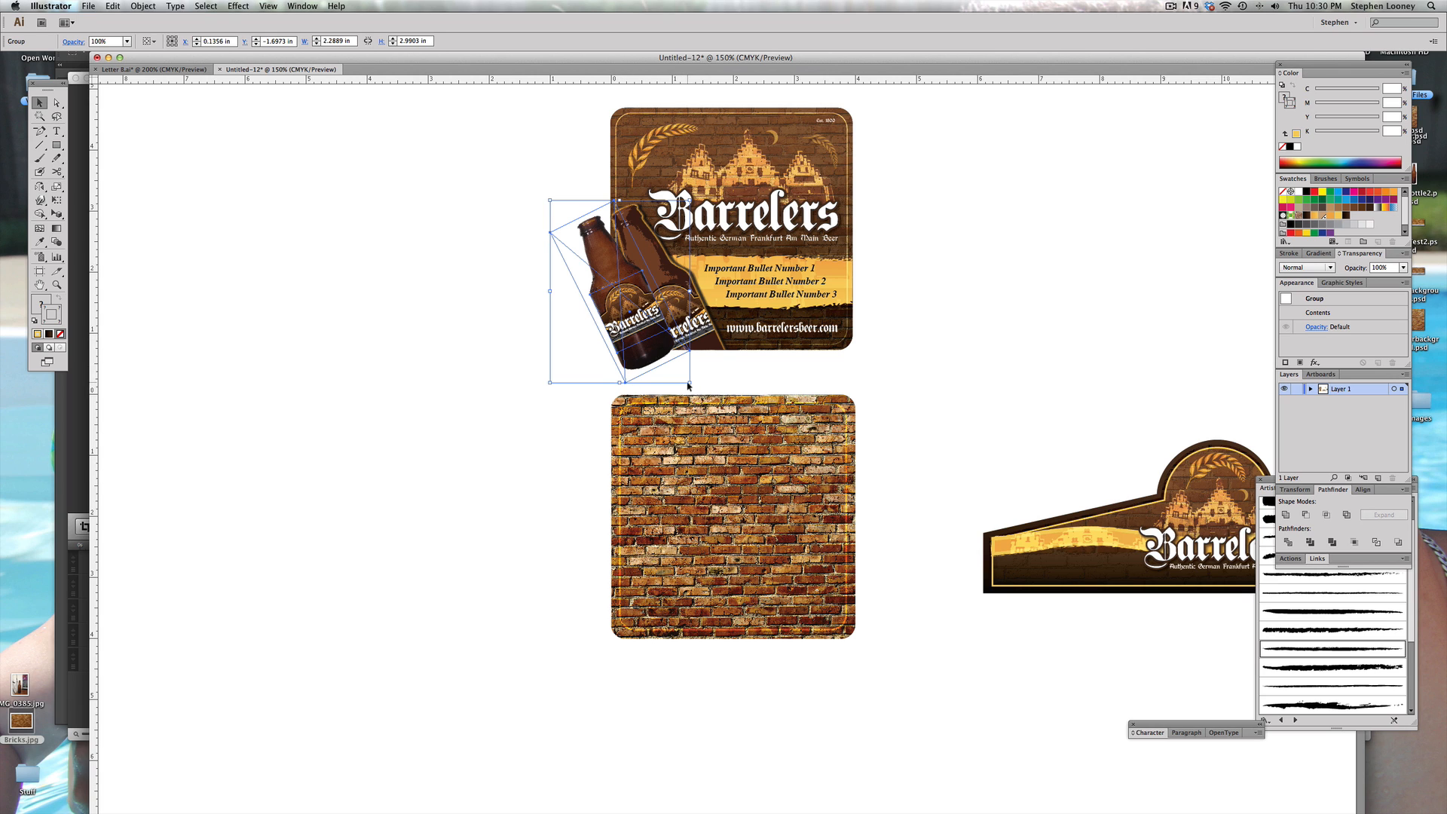
Step: Enlarge the bottle group to about 2.61 × 3.41 in and move it over the brick coaster's lower left corner
left_click_drag(688, 383, 708, 409)
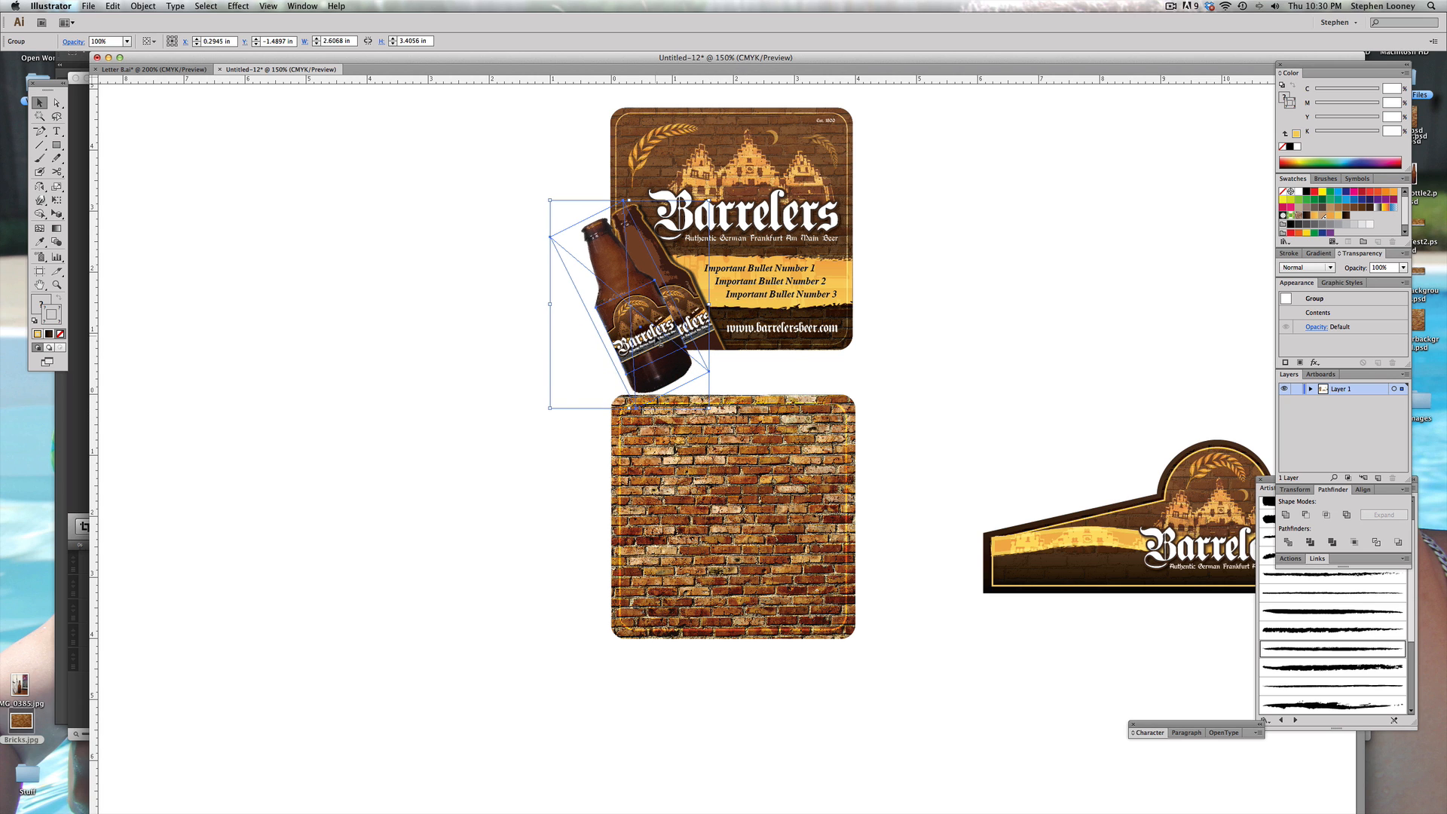
left_click_drag(657, 341, 695, 625)
left_click(530, 519)
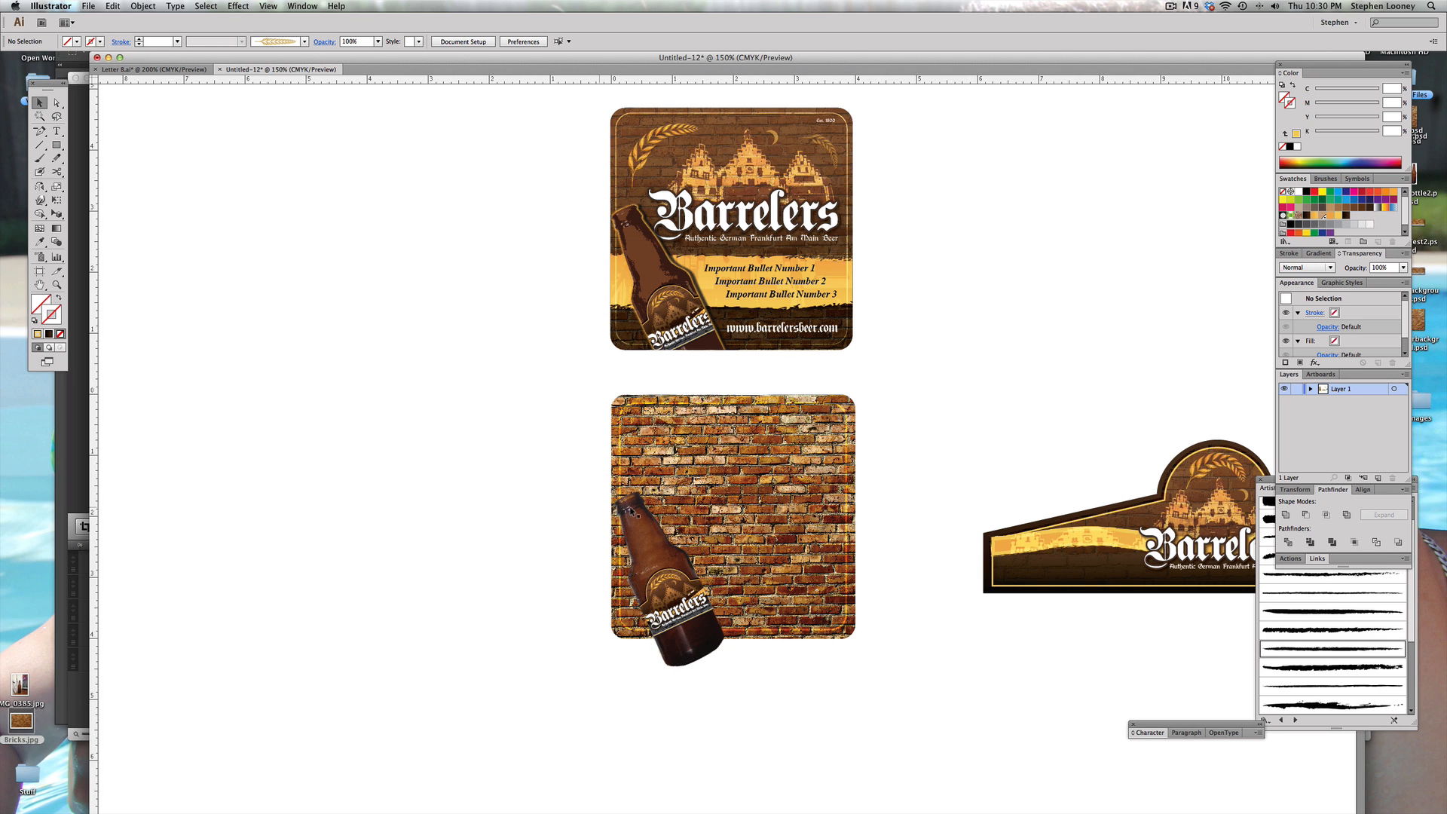
Step: Draw a rectangle about 2.32 × 2.55 in down to the brick coaster's bottom edge and clip the bottle group with it
left_click_drag(744, 534, 706, 546)
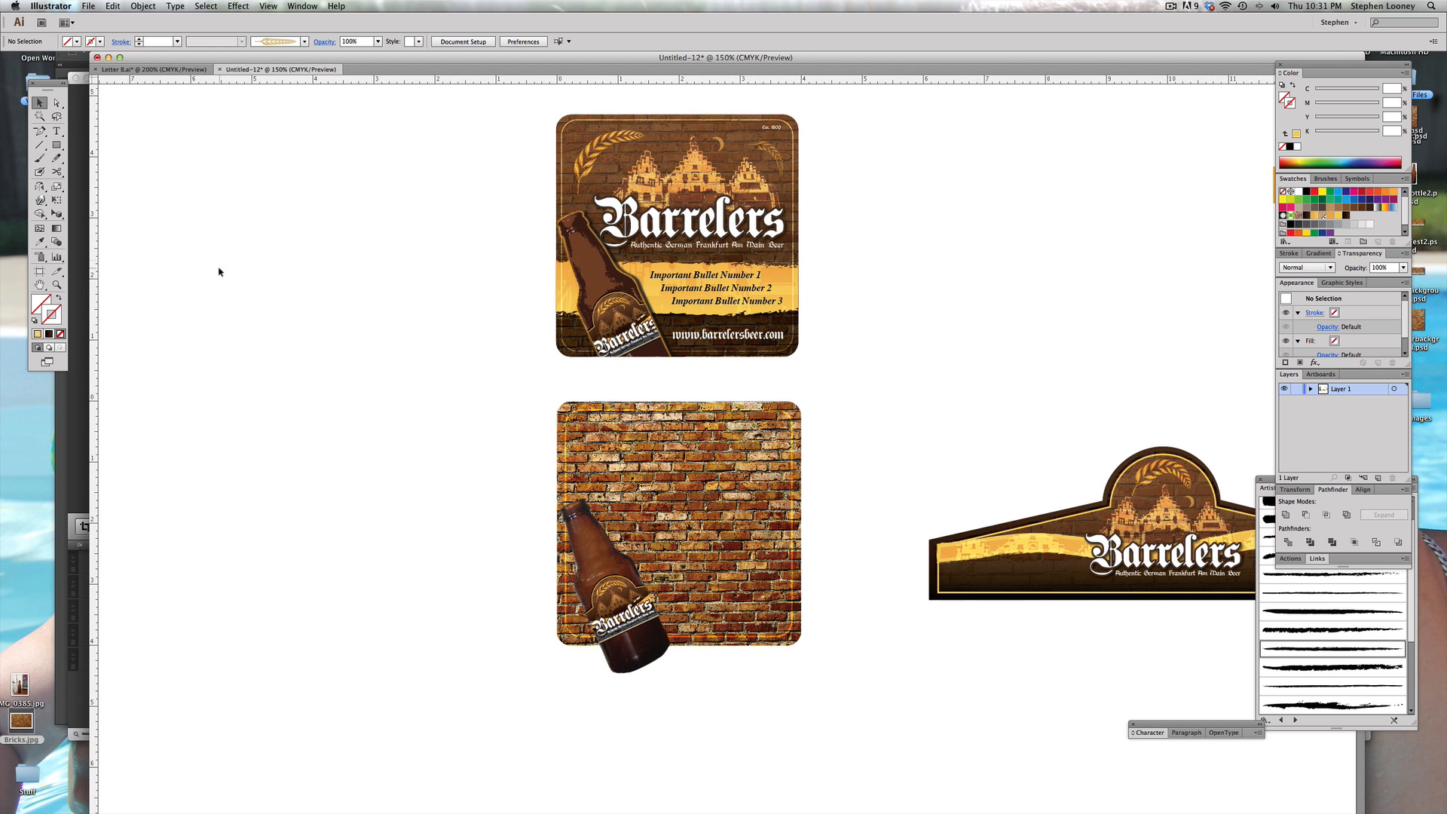
left_click(56, 144)
left_click_drag(407, 370, 921, 748)
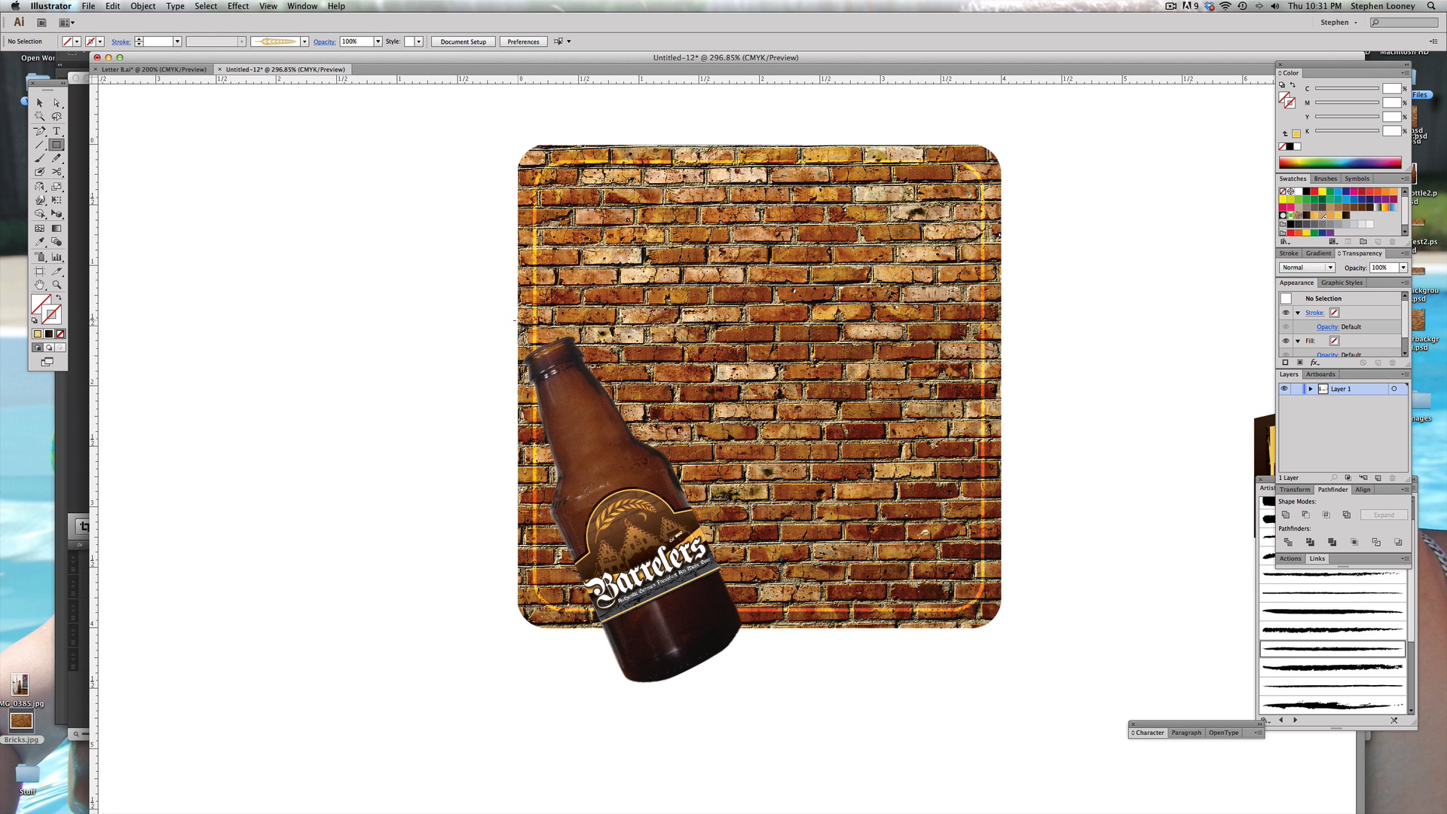
left_click_drag(517, 321, 799, 630)
left_click(39, 102)
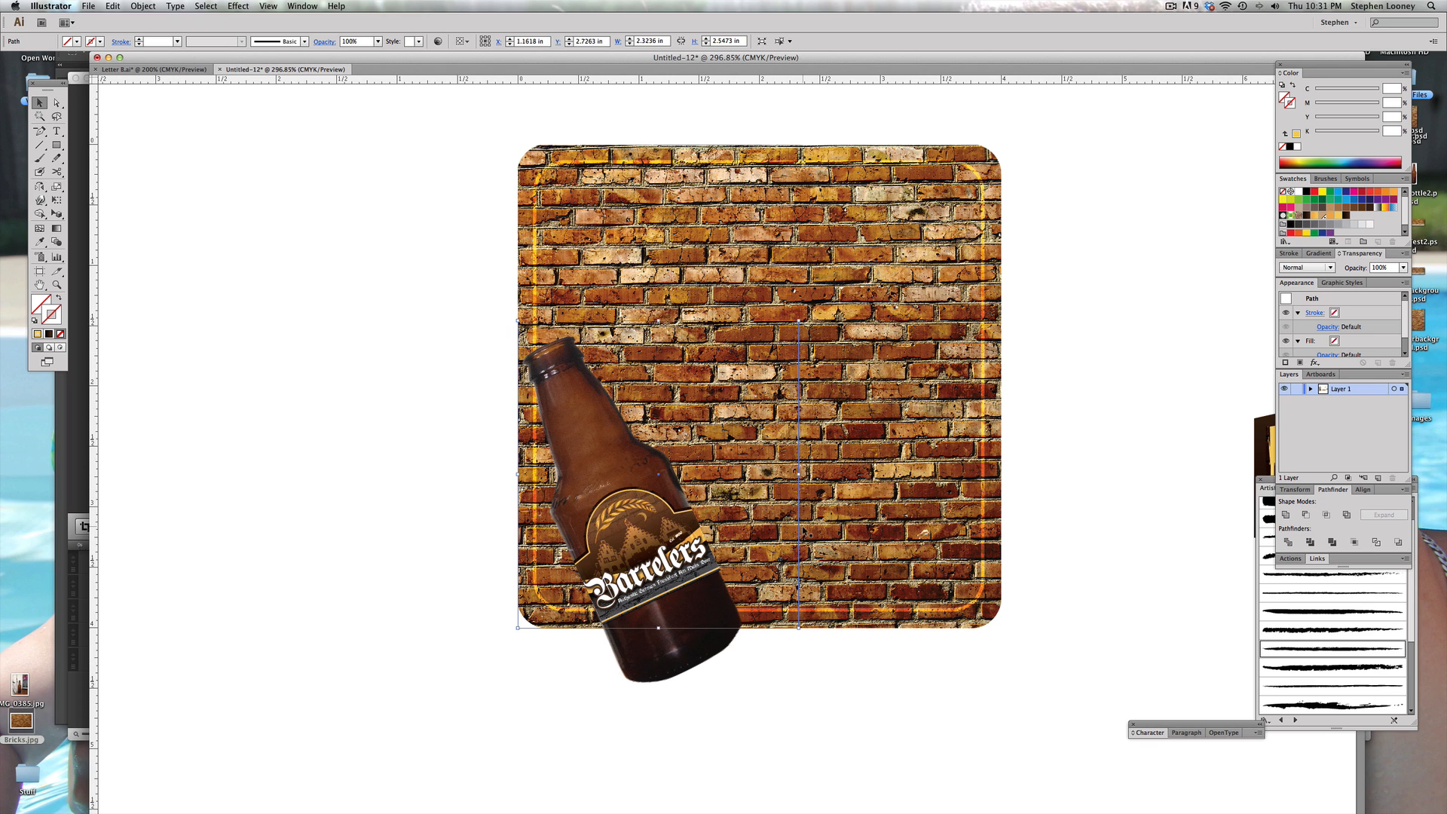
left_click(686, 658, "shift")
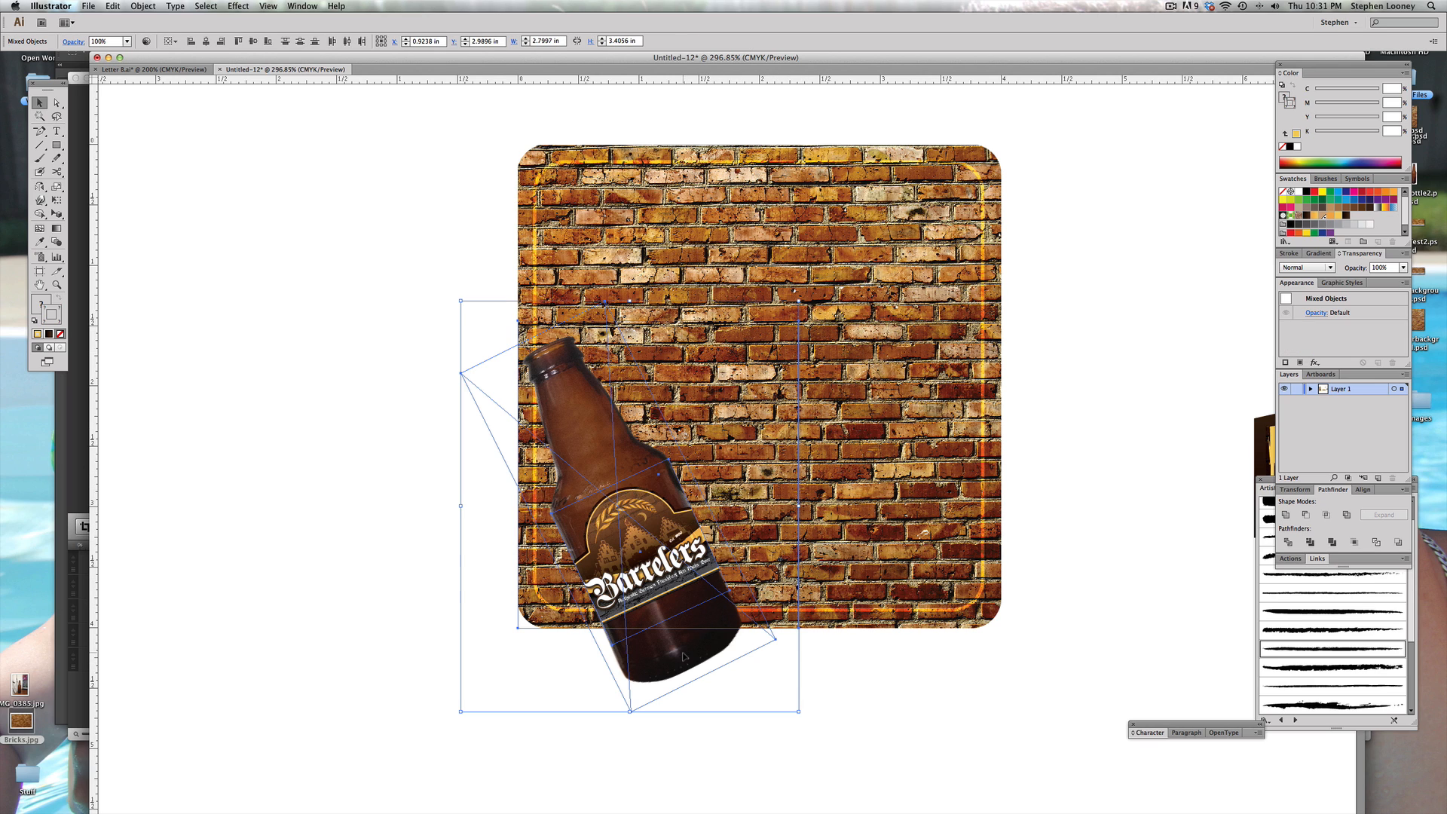
right_click(683, 657)
left_click(746, 722)
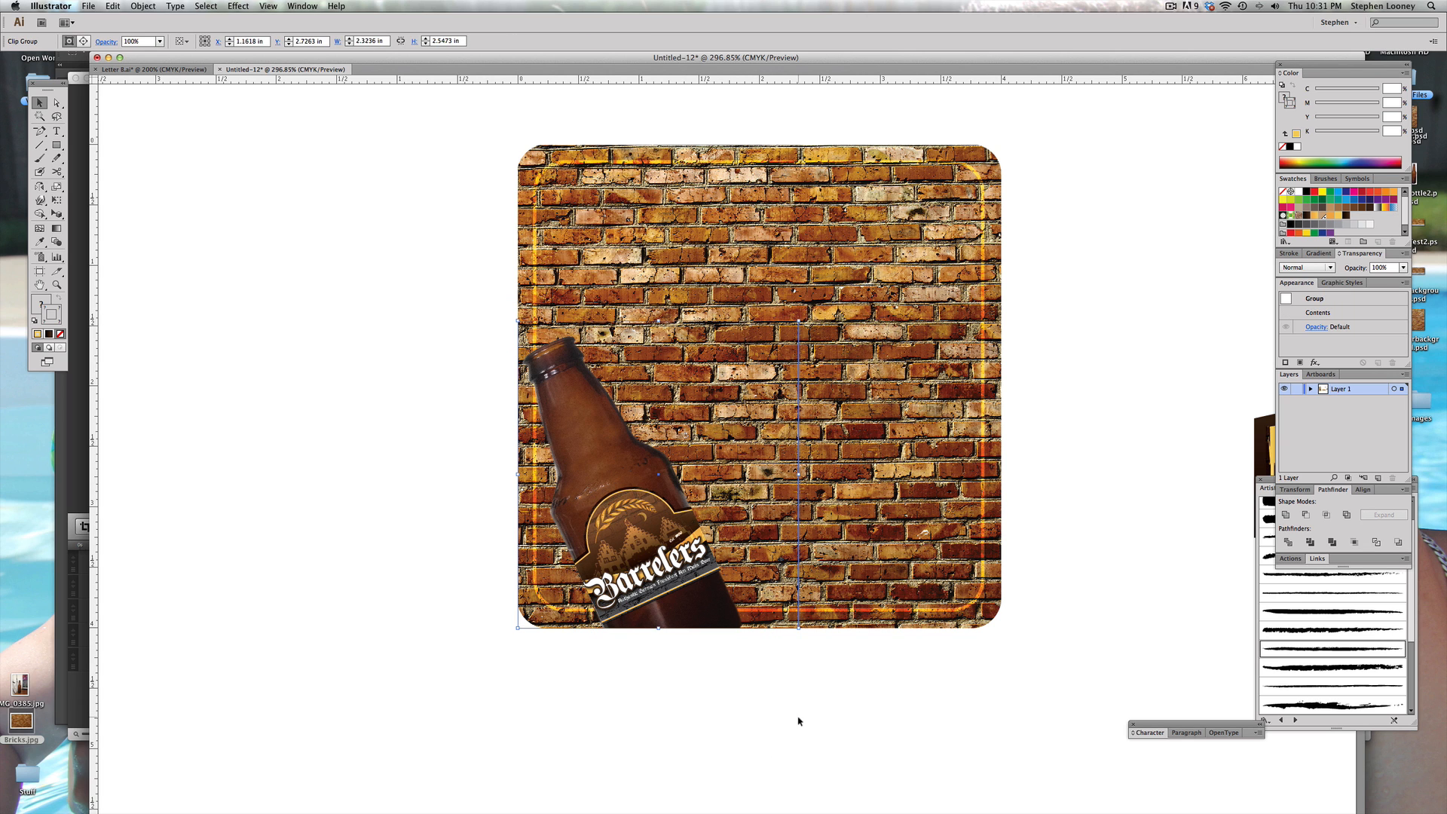
left_click(799, 721)
key("super+minus")
left_click_drag(782, 370, 766, 456)
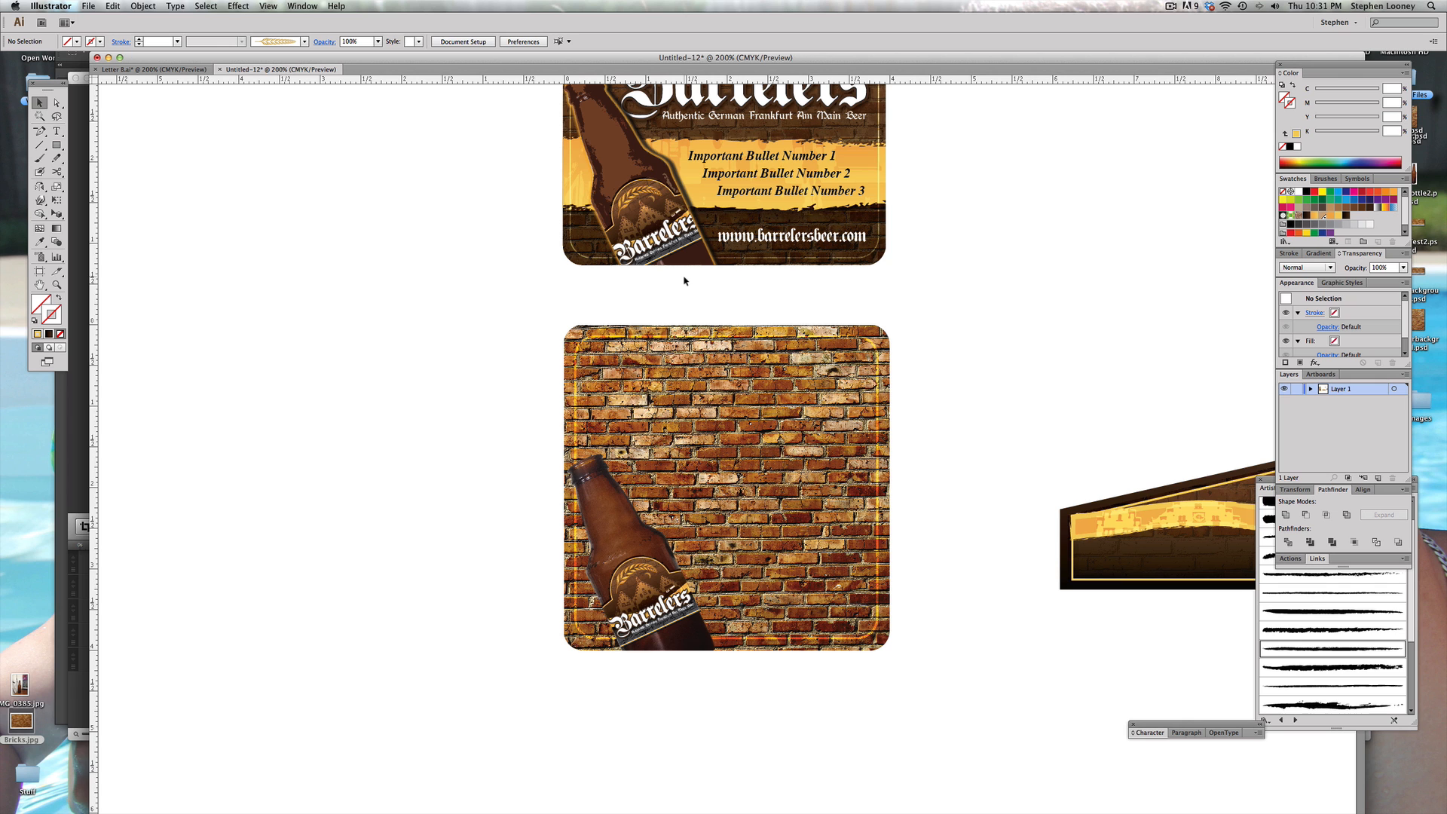
Step: Switch to Photoshop, bring up BeerBottle2.psd and convert the image to RGB Color mode
mouse_move(667, 810)
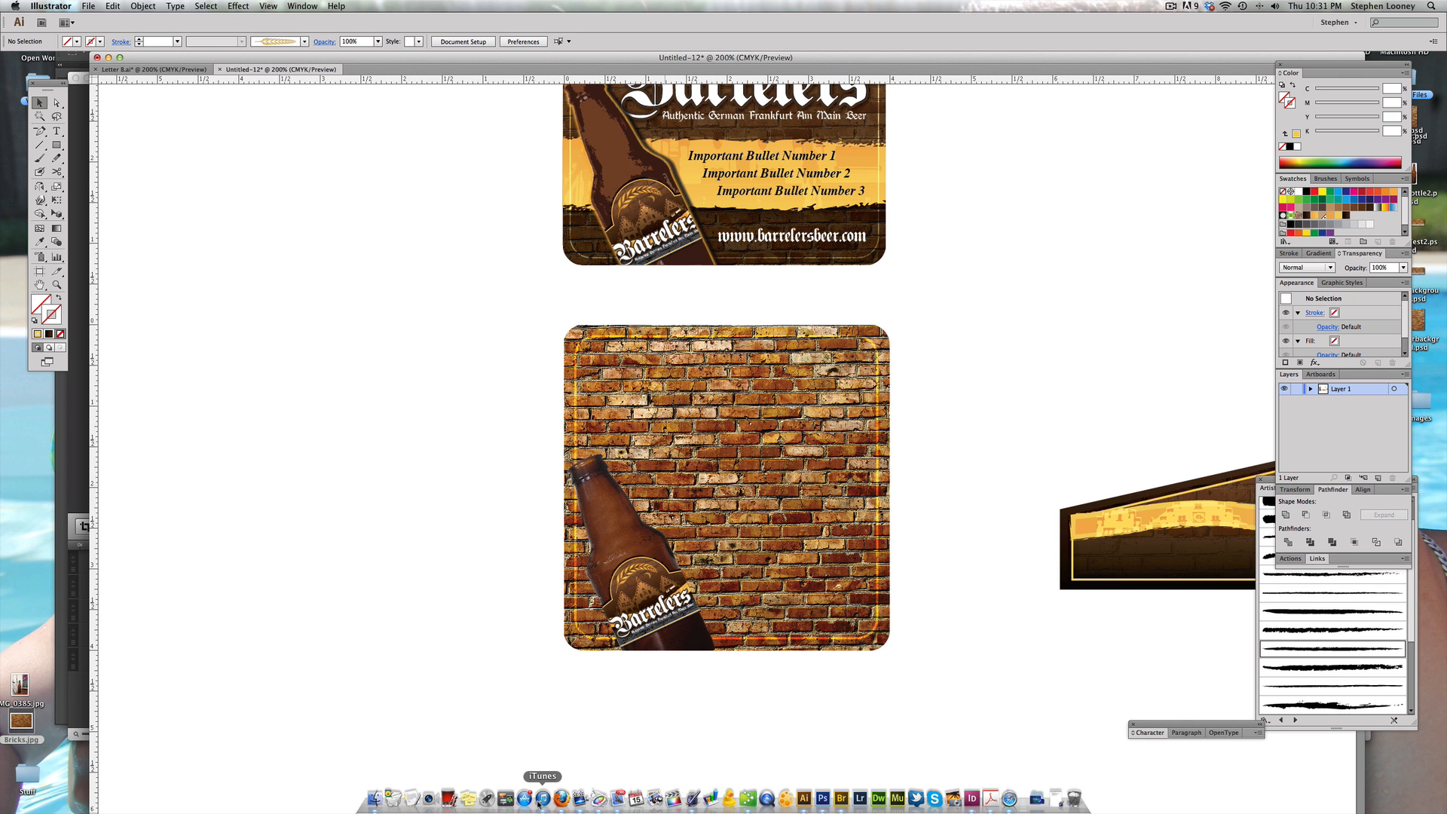
left_click(823, 797)
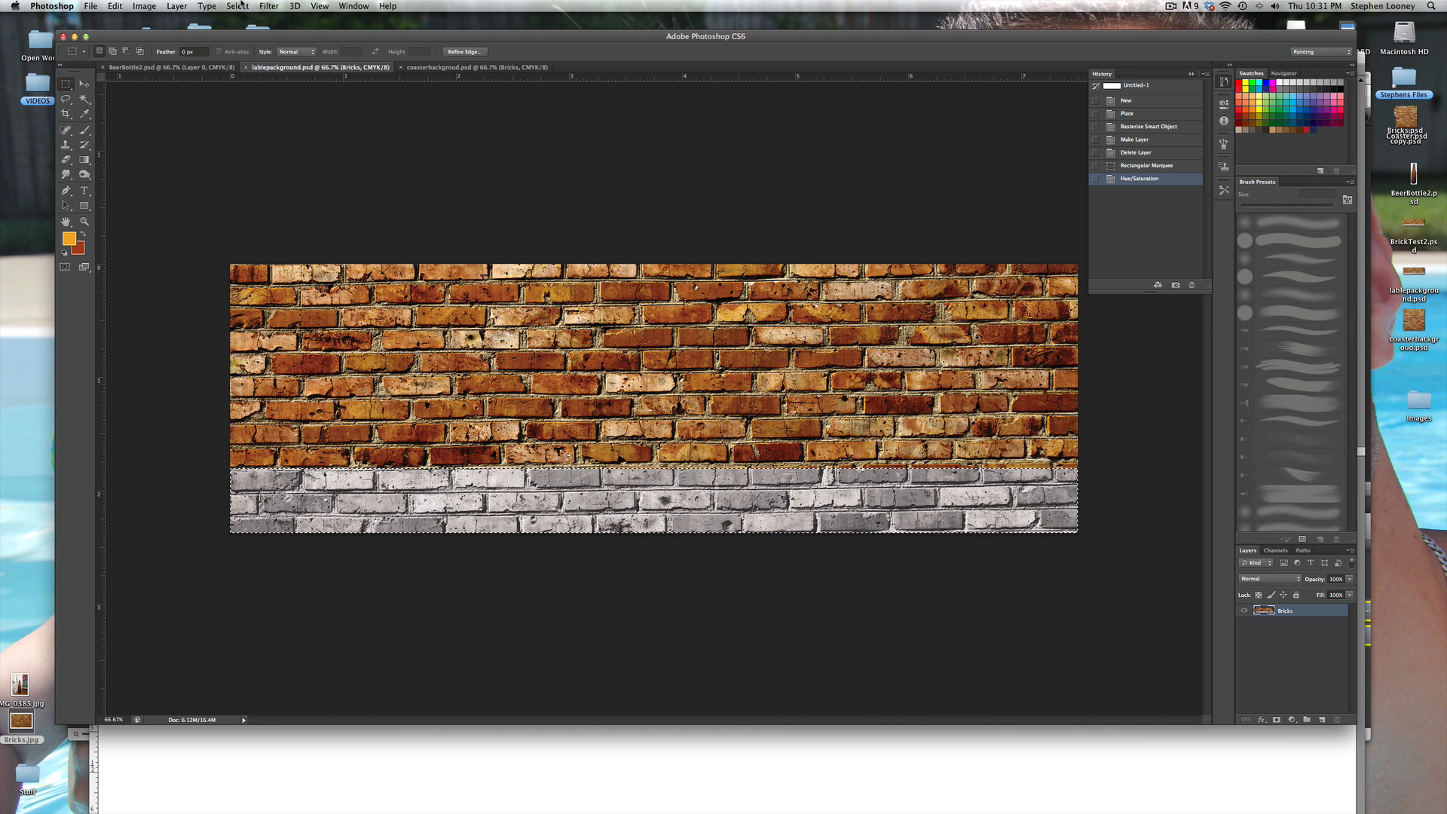
left_click(167, 67)
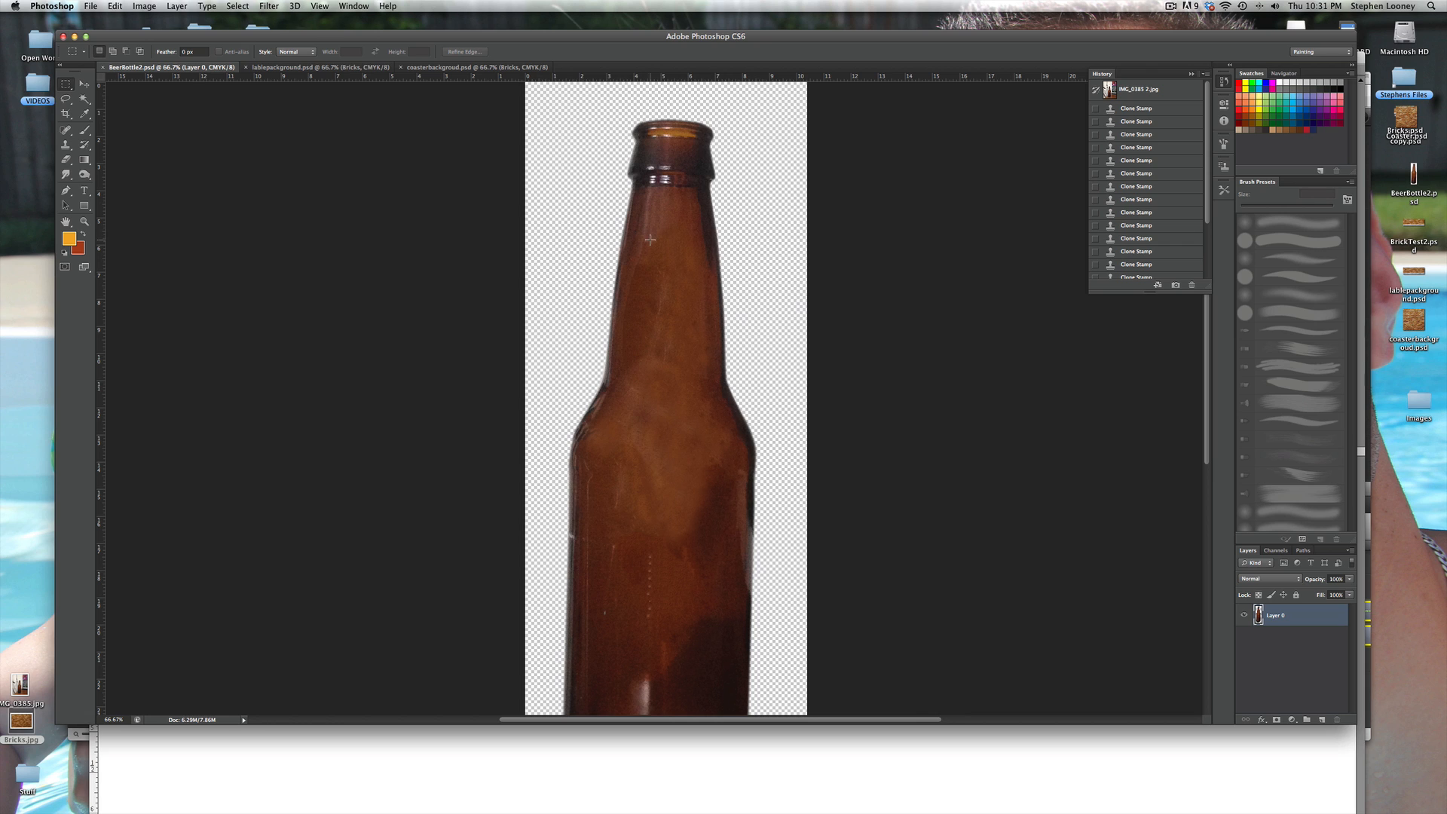
left_click(269, 6)
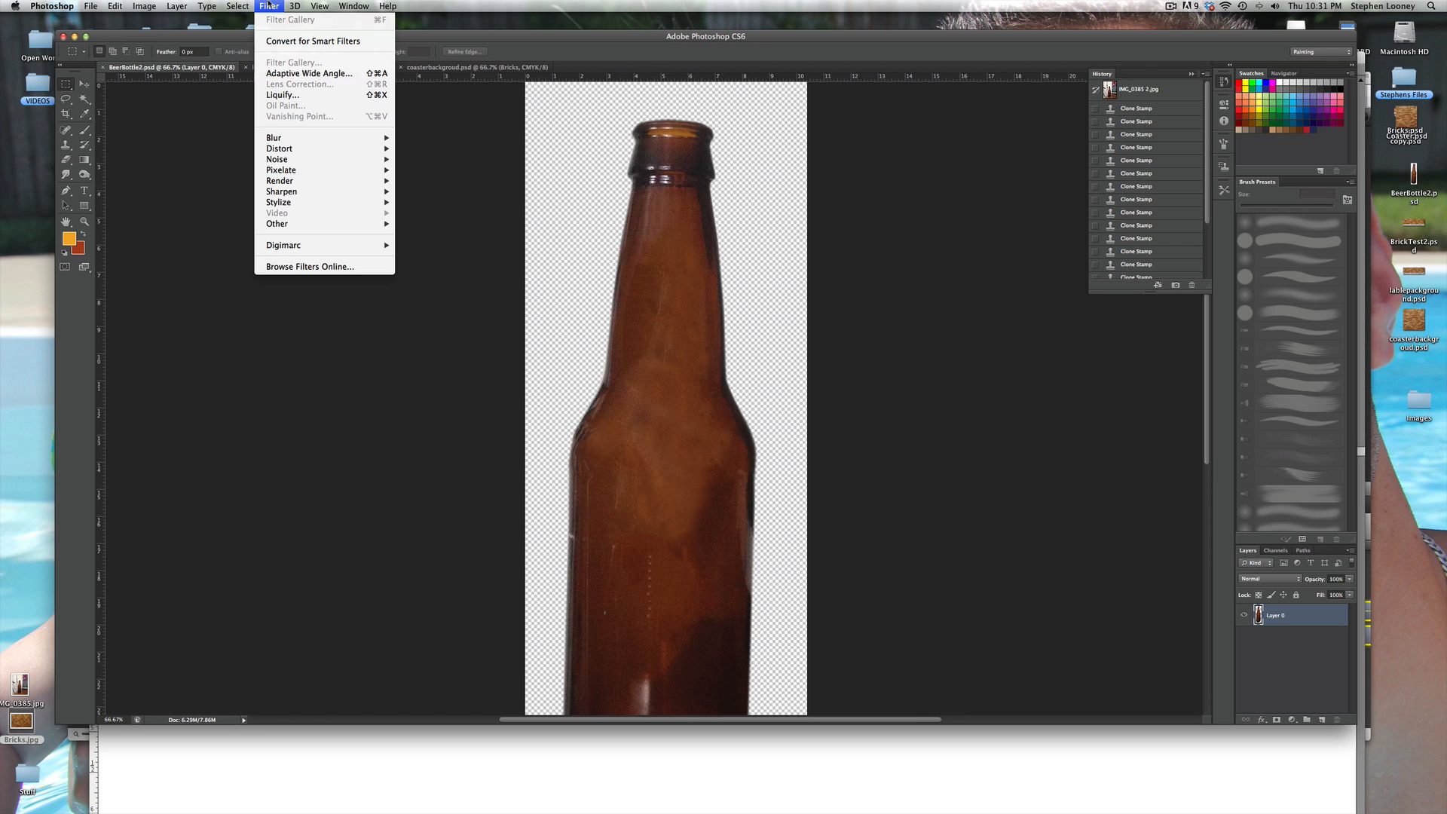
mouse_move(246, 5)
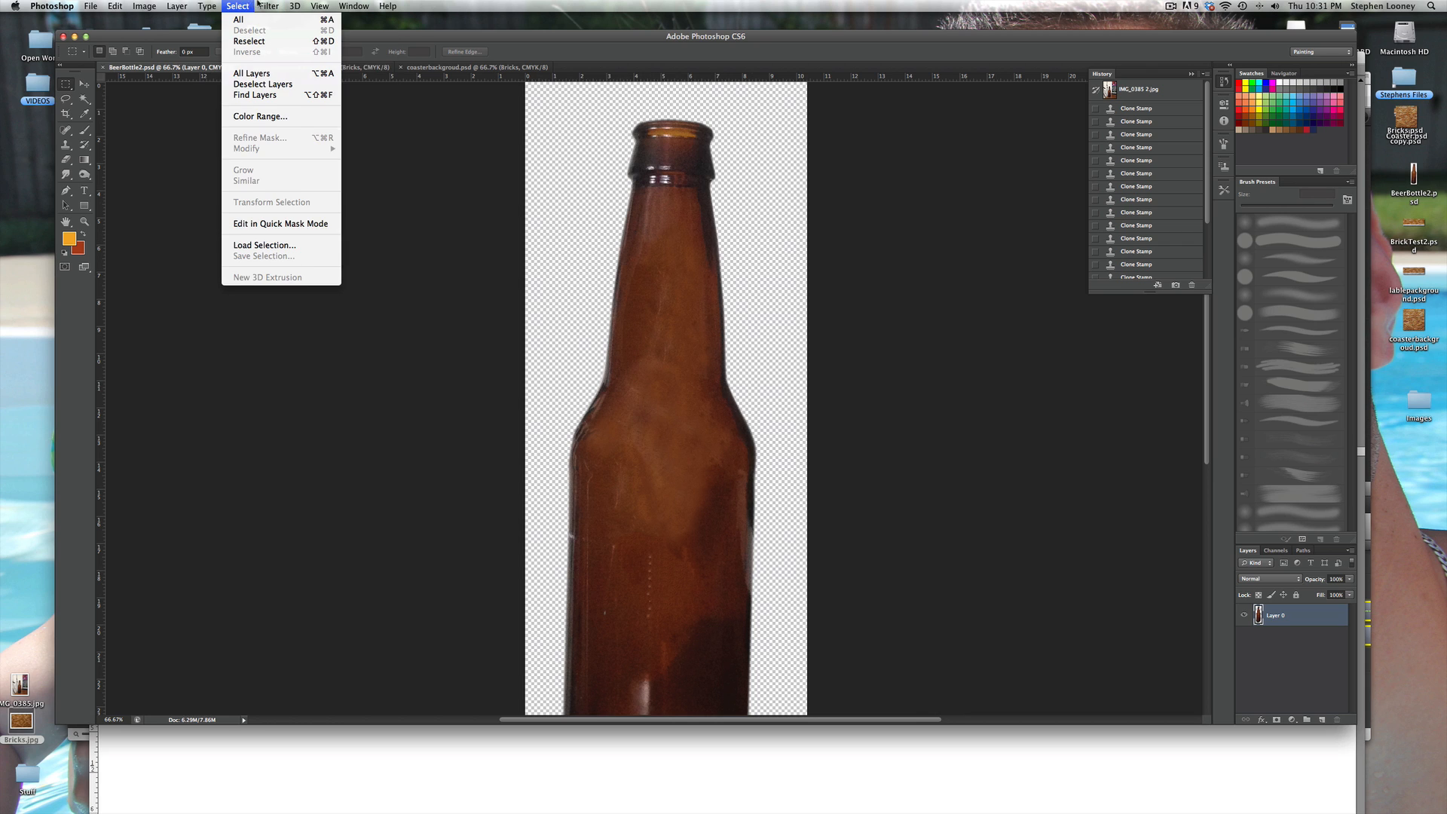
left_click(268, 6)
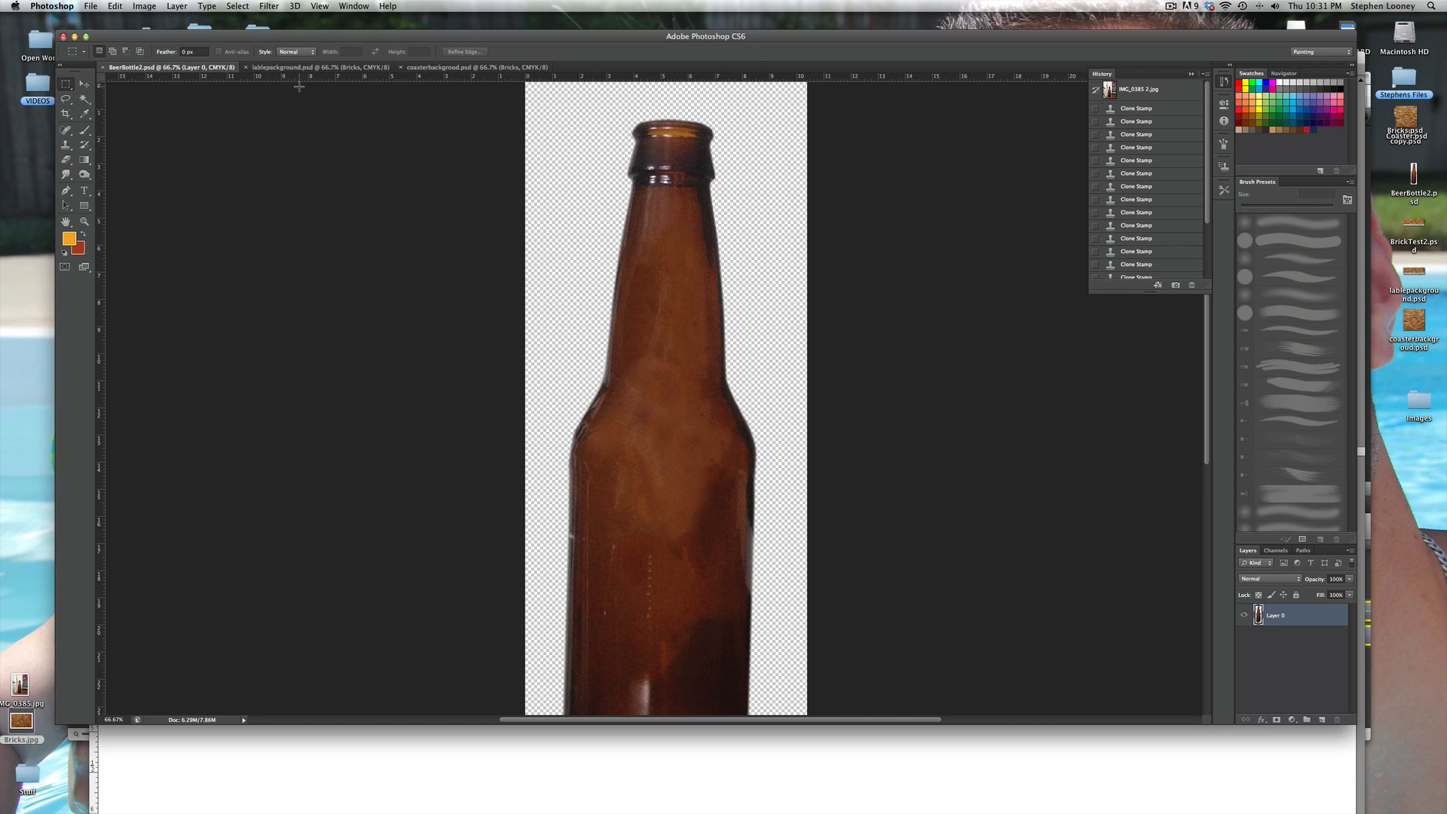
left_click(144, 6)
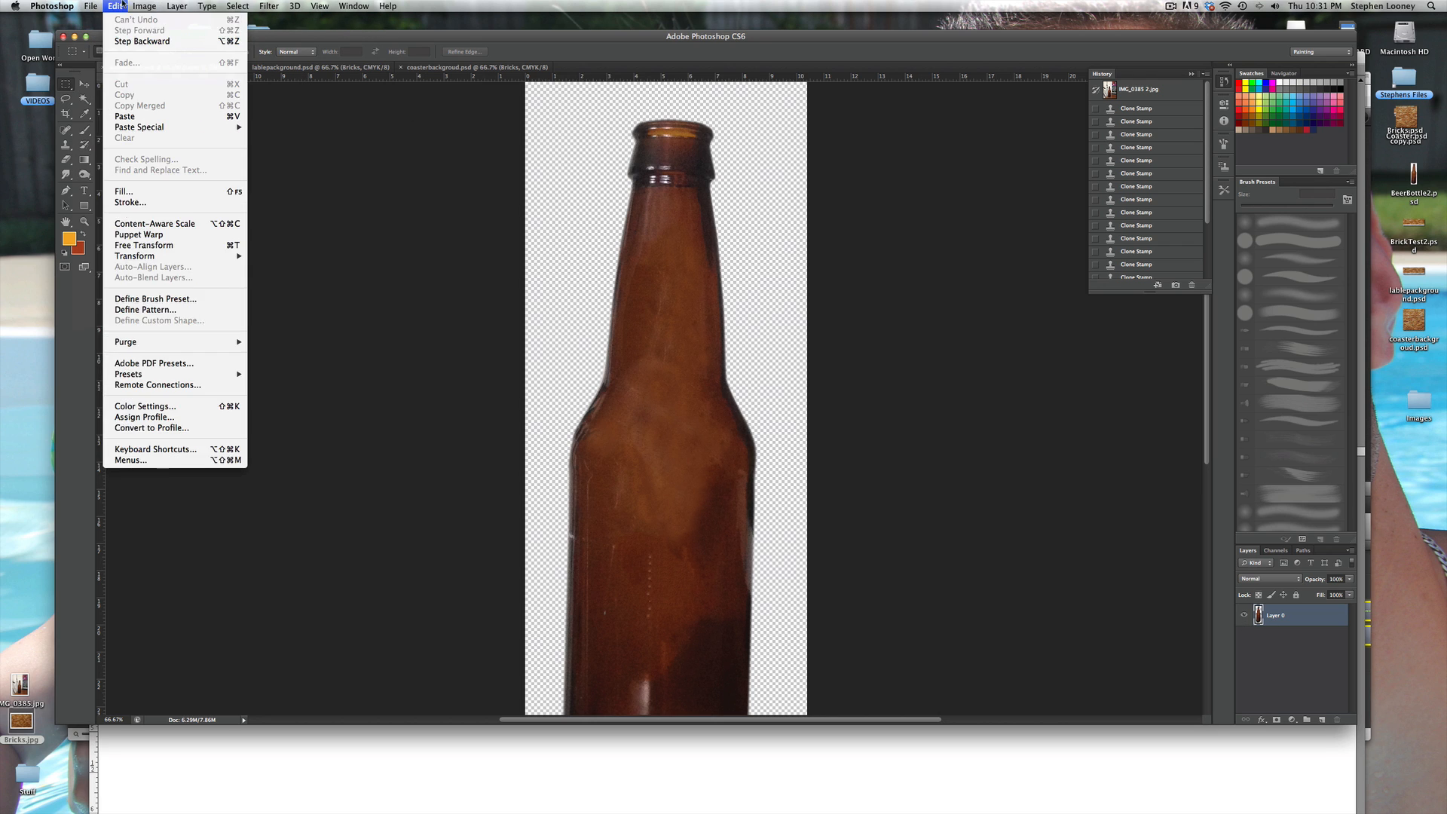
mouse_move(141, 29)
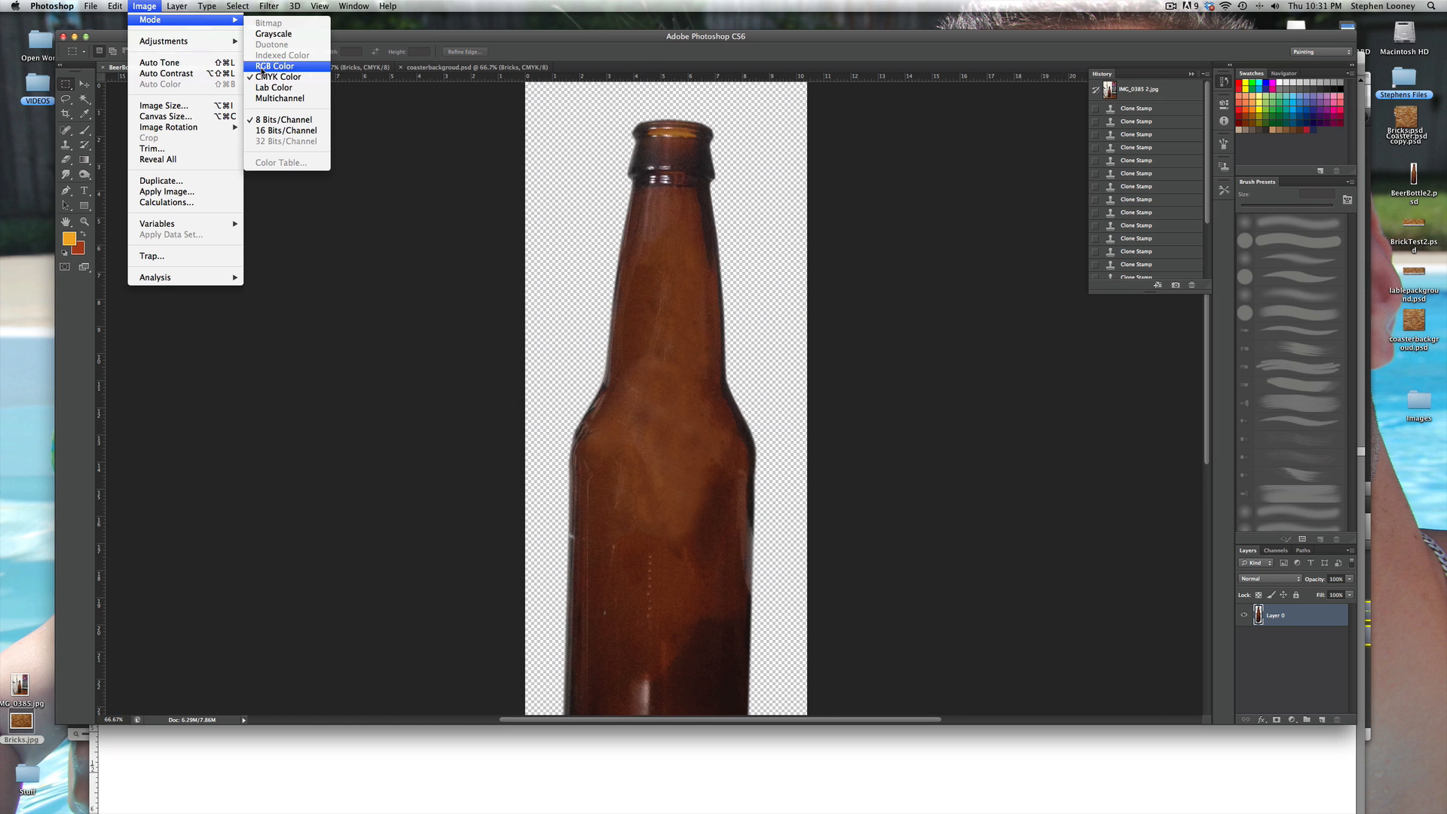
left_click(272, 66)
Step: Apply the last-used Filter Gallery effect to the bottle and undo it
left_click(291, 6)
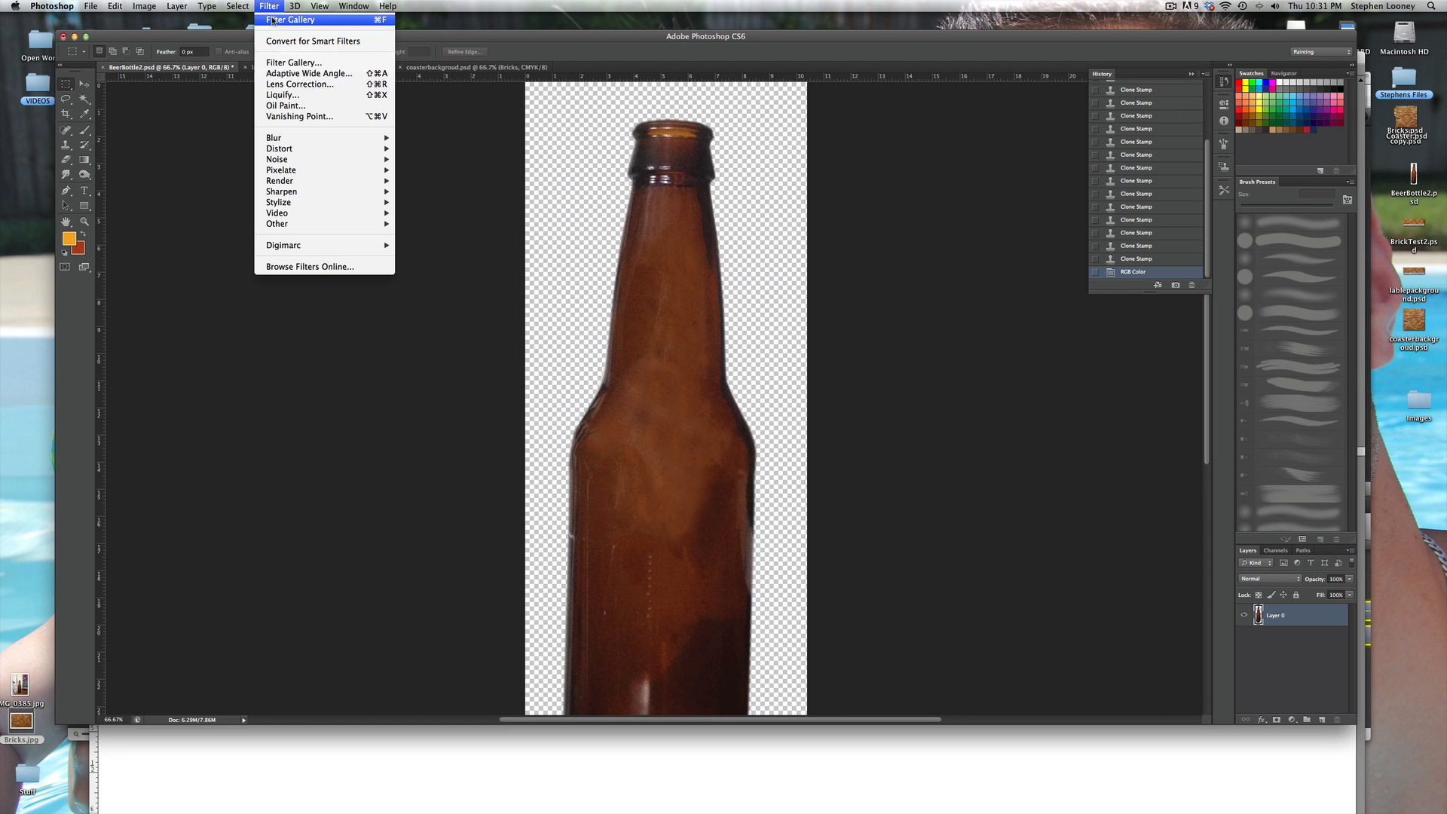
mouse_move(153, 5)
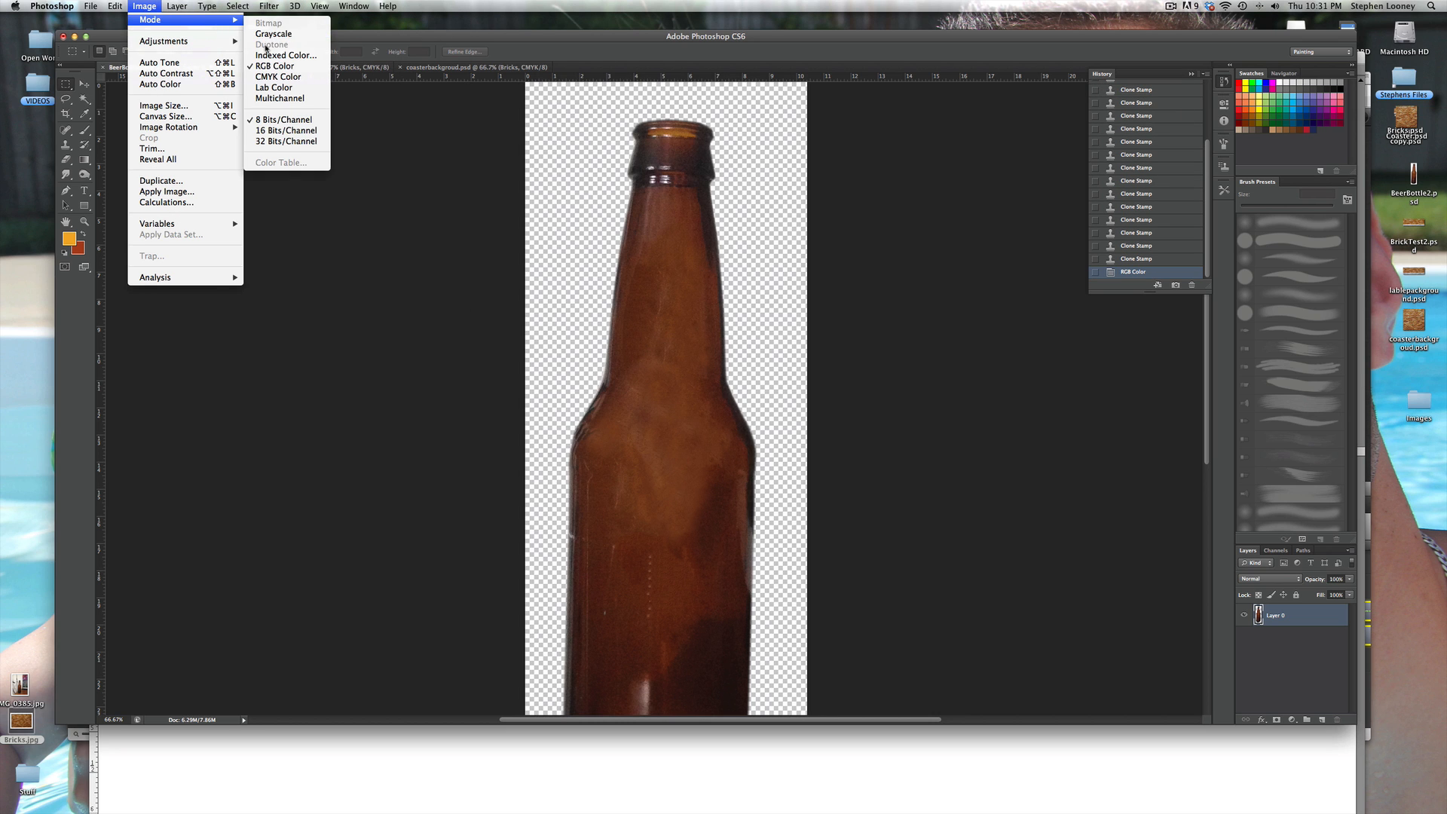
mouse_move(287, 4)
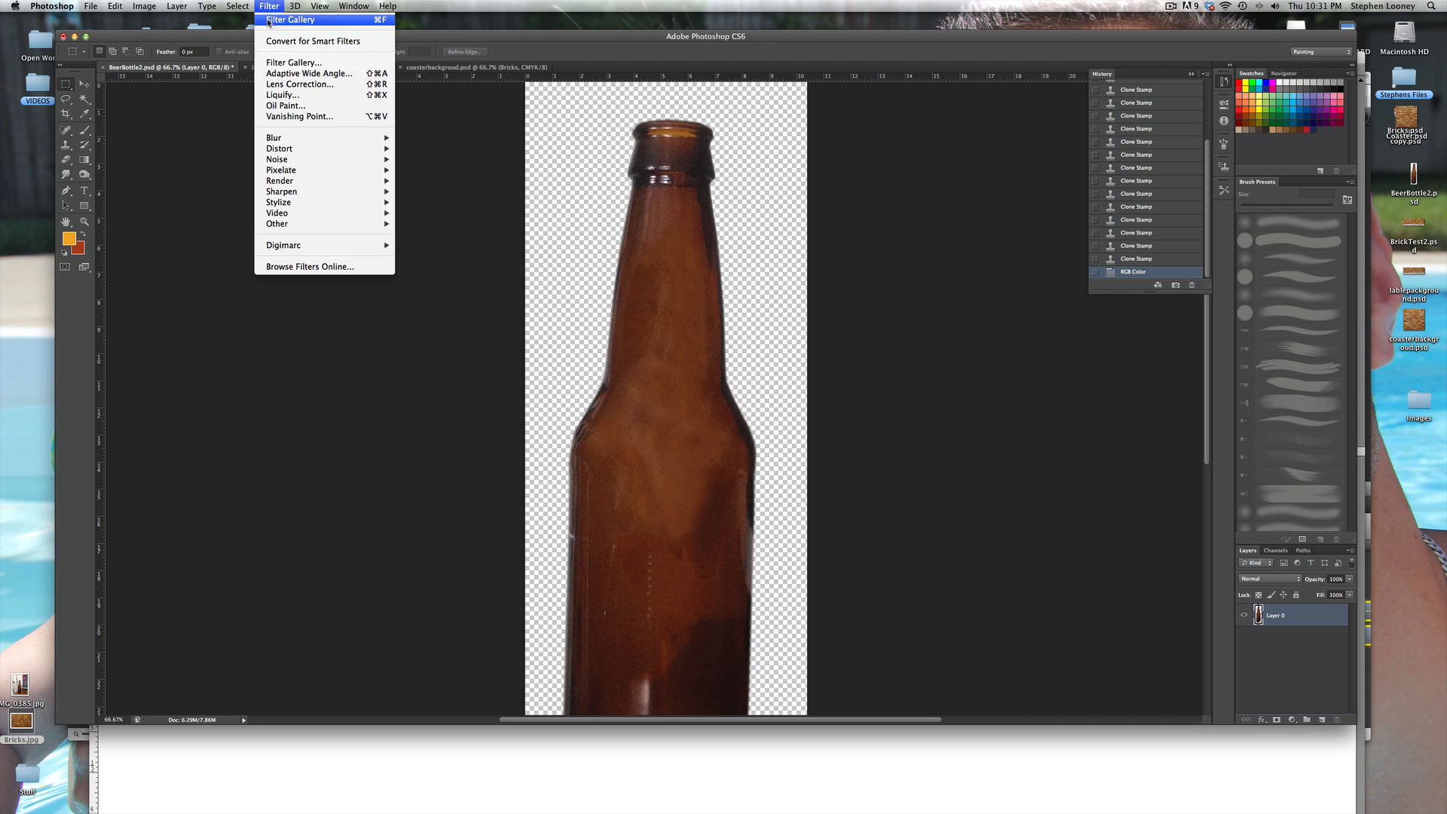
left_click(730, 342)
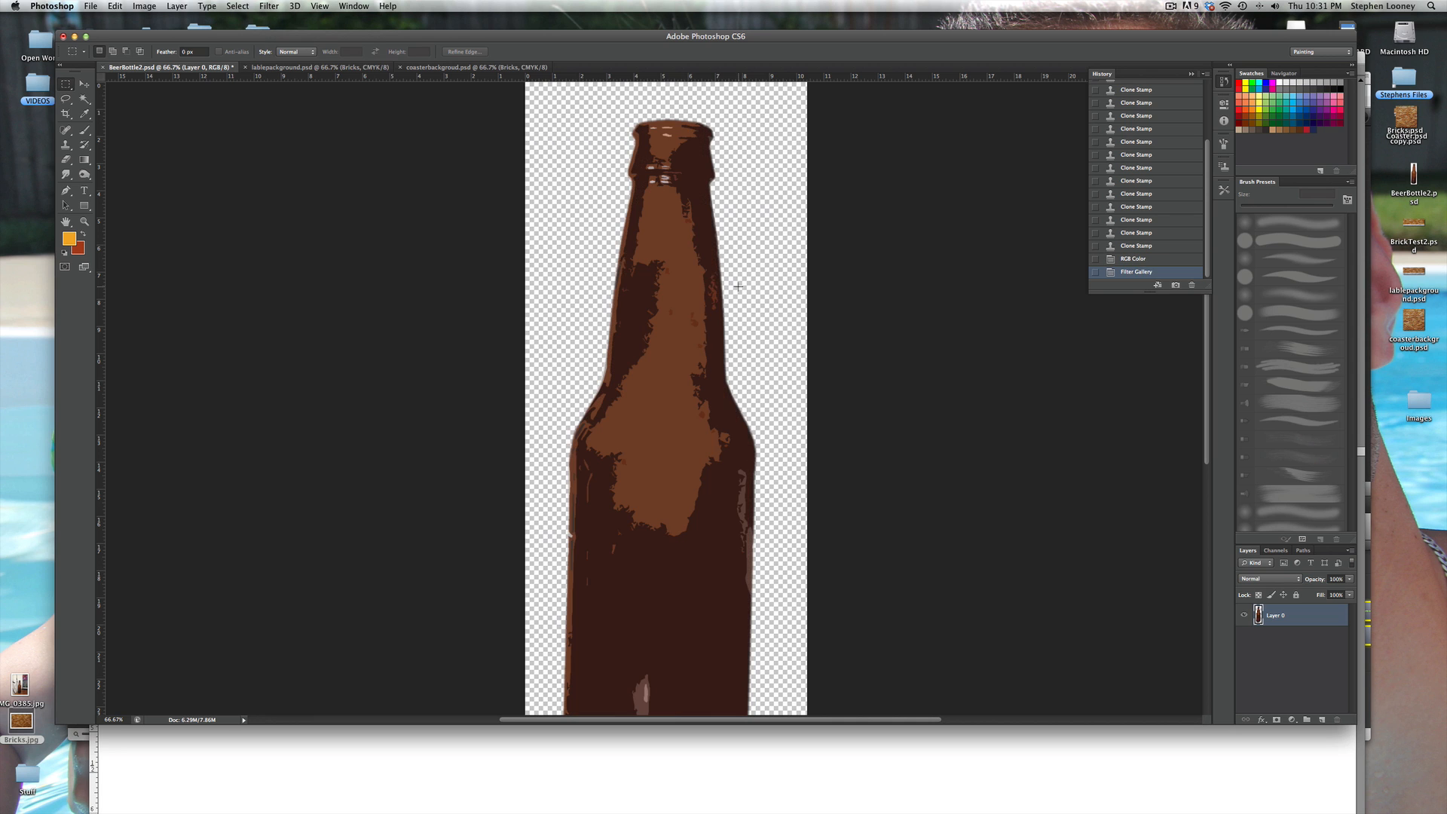
left_click(269, 7)
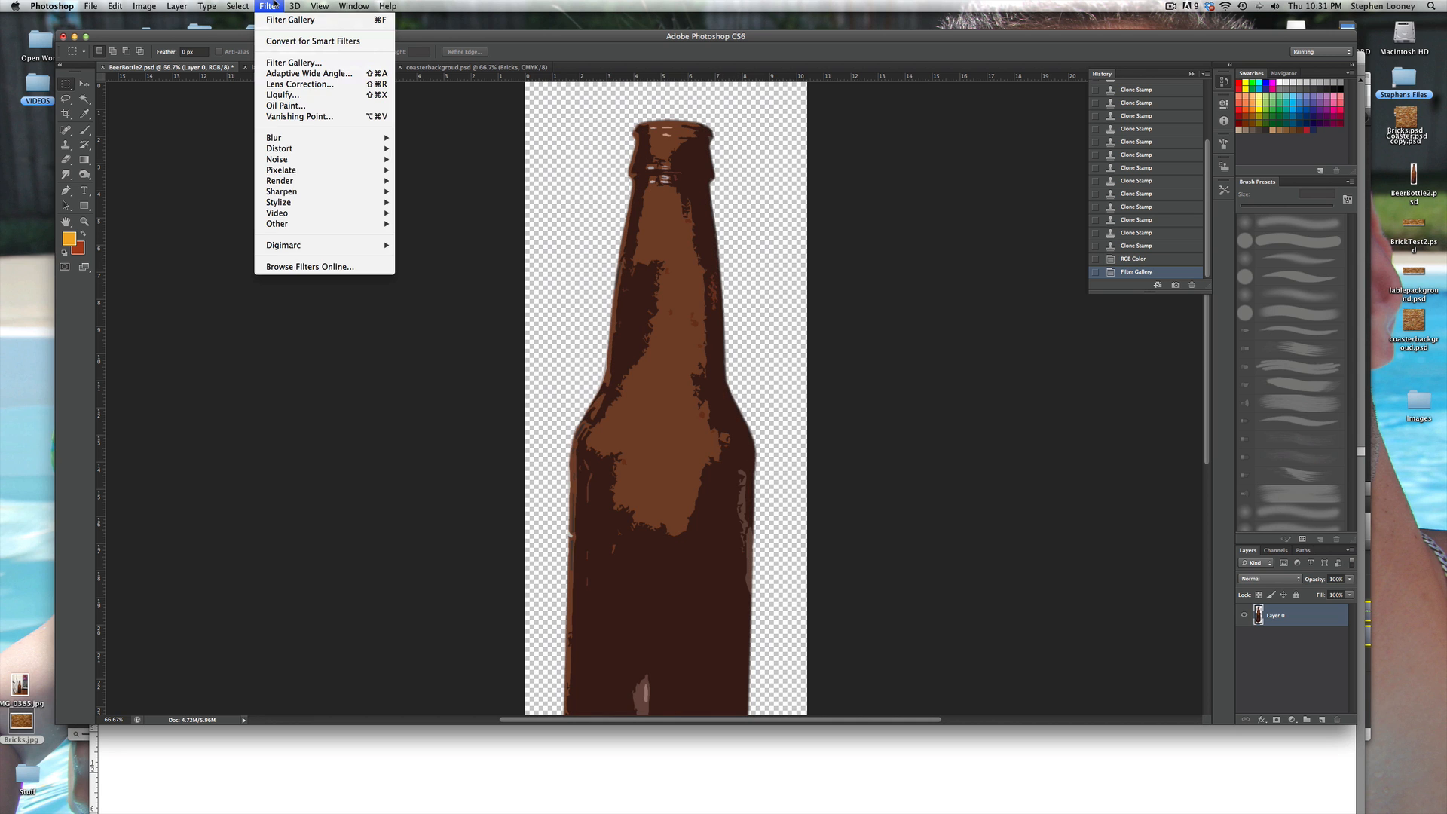
key("super+z")
Step: Apply the Cutout filter to the bottle with 4 levels, edge simplicity 4 and edge fidelity 2, and save the file
left_click(269, 7)
left_click(274, 62)
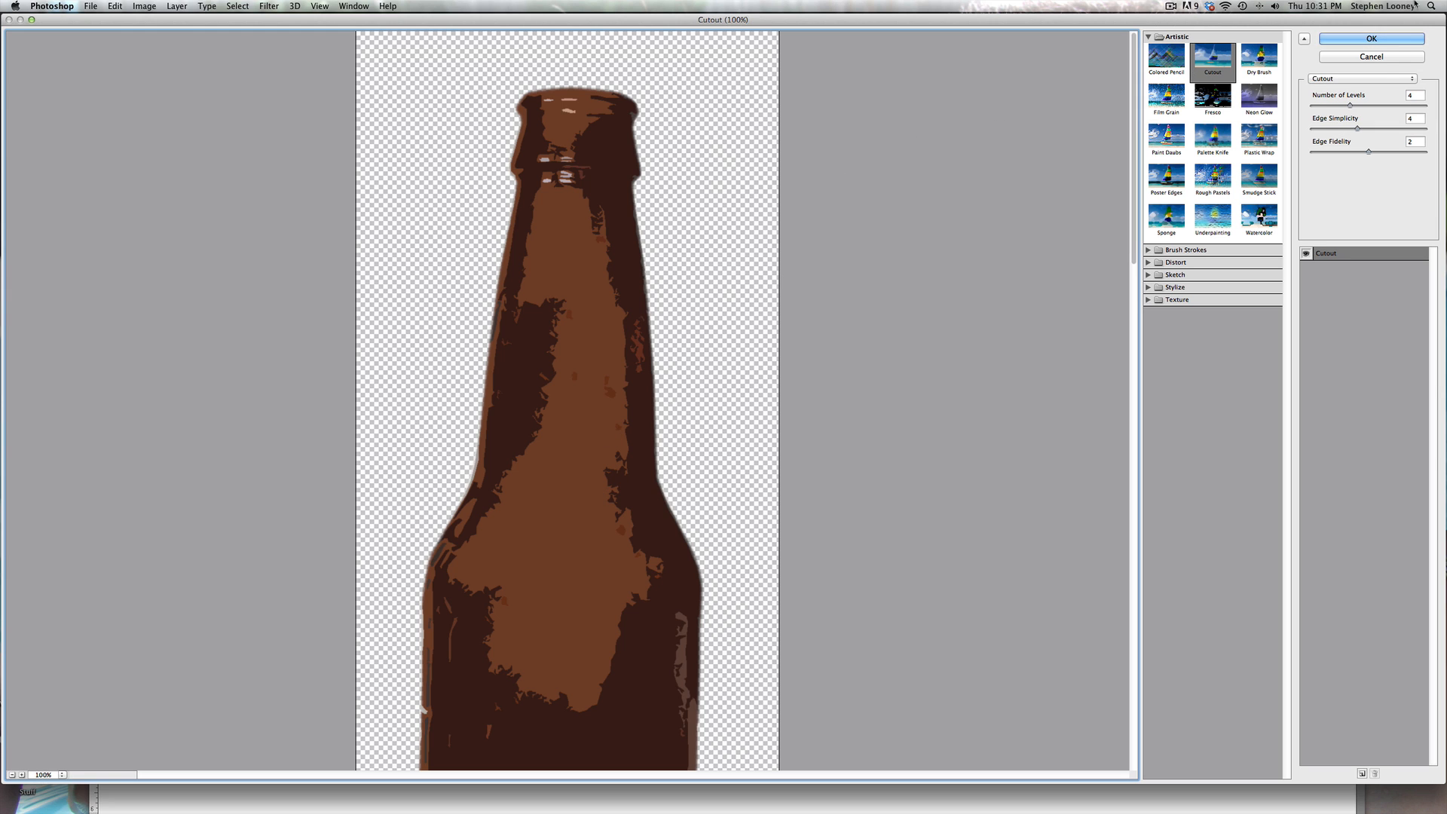
key("Return")
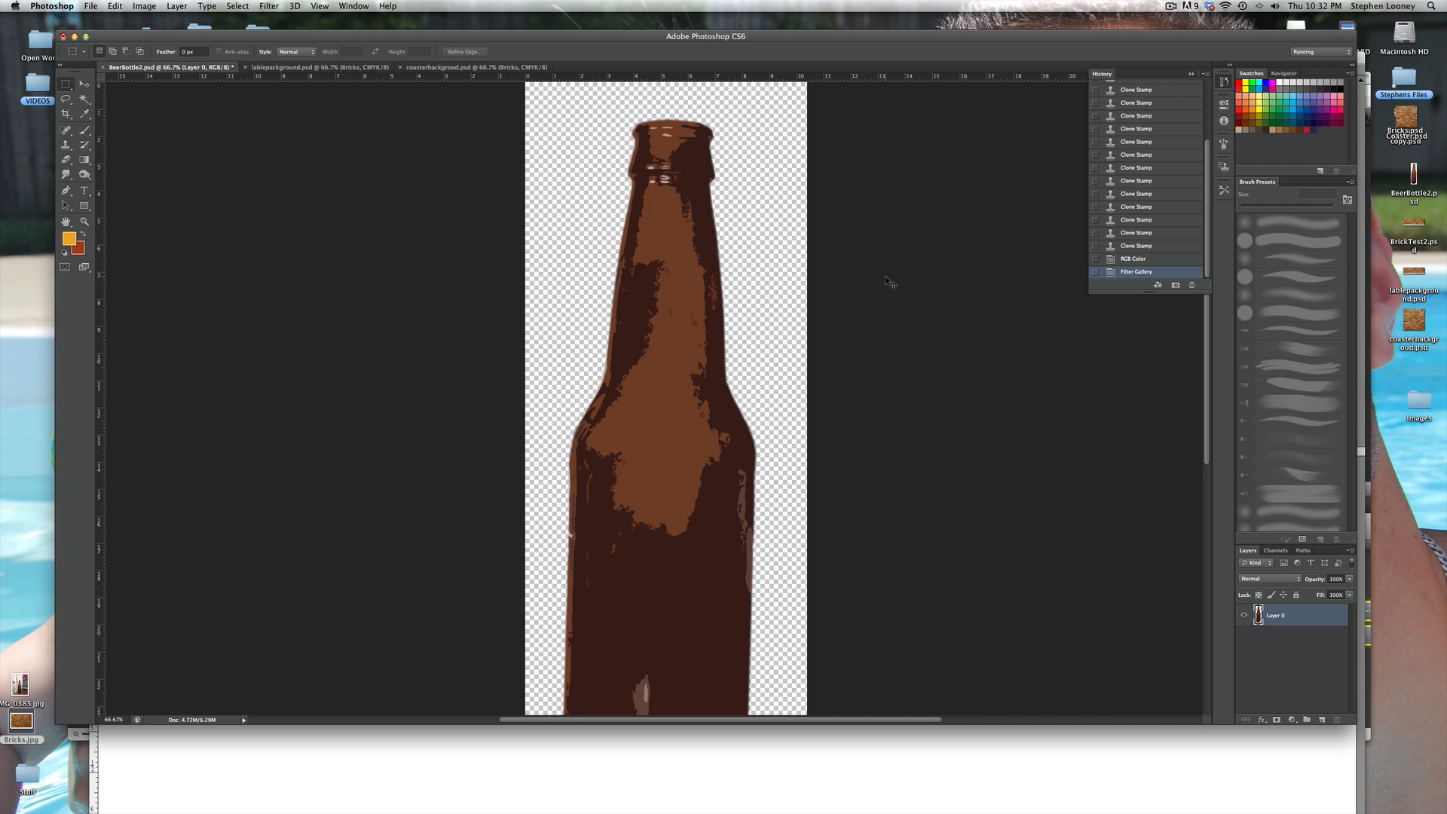
key("super+s")
Step: Switch to Illustrator, select the linked bottle image inside the brick coaster's clipped group and move the document window slightly down
key("super+Tab")
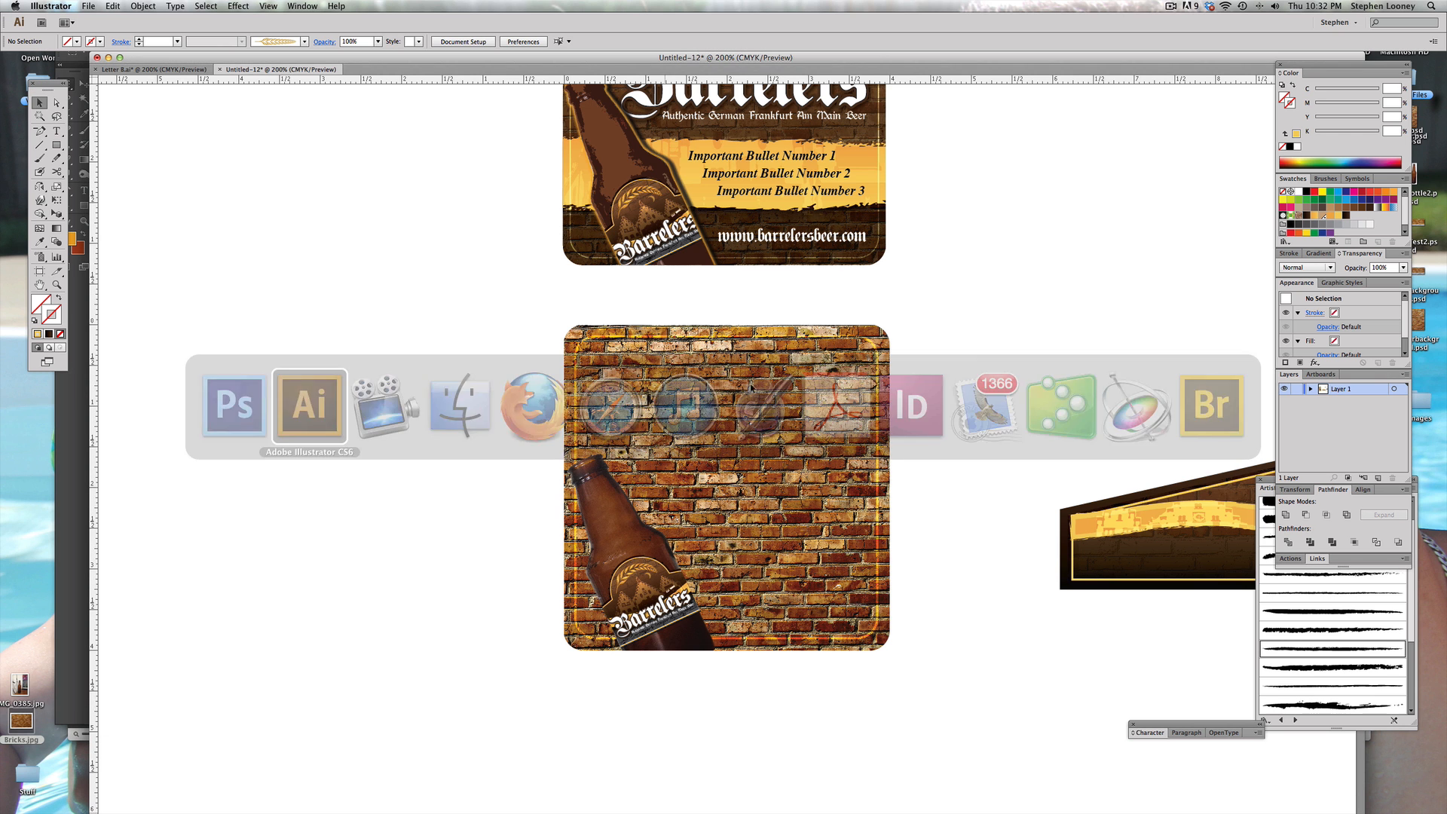
key("a")
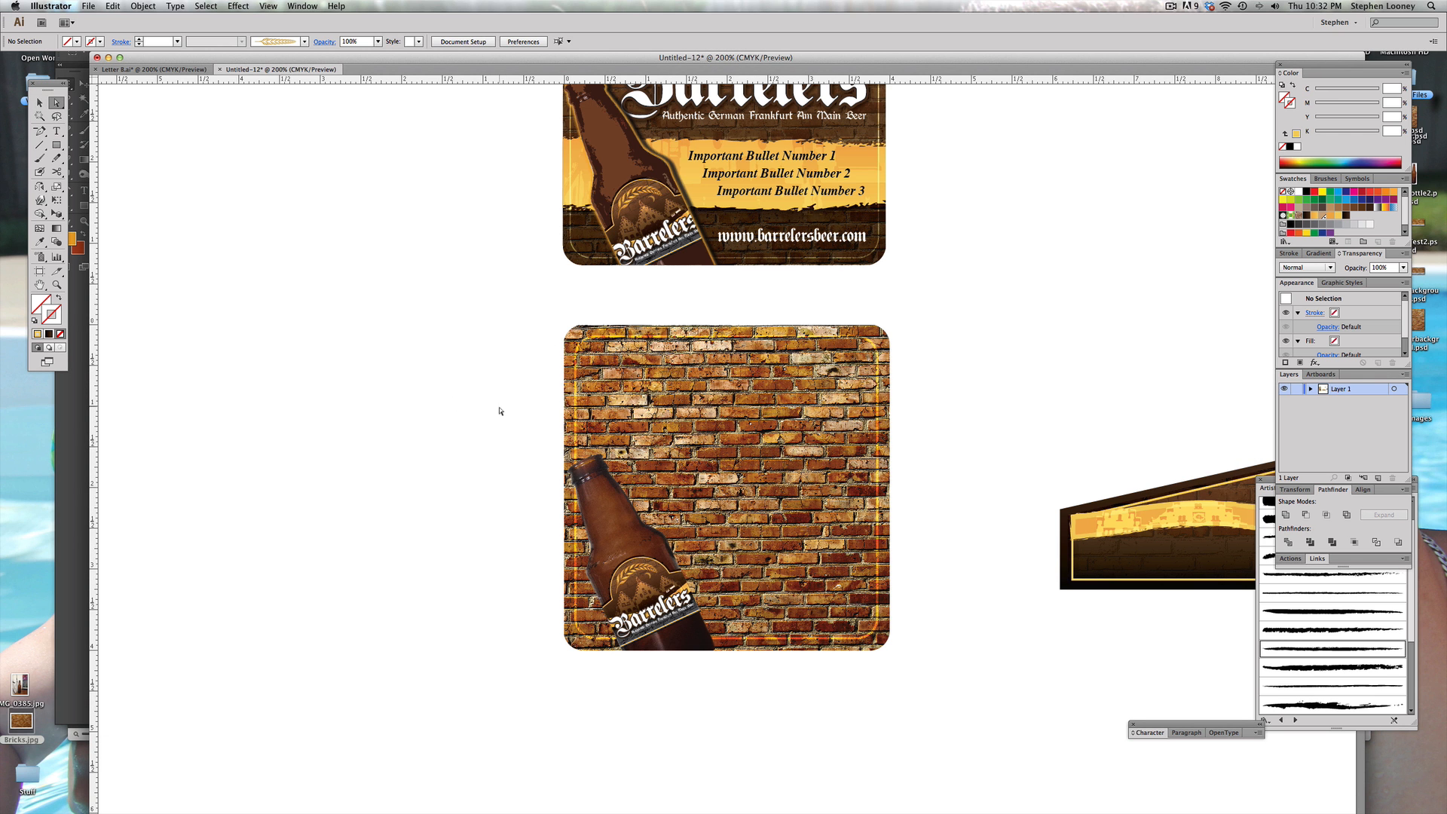
left_click(590, 487)
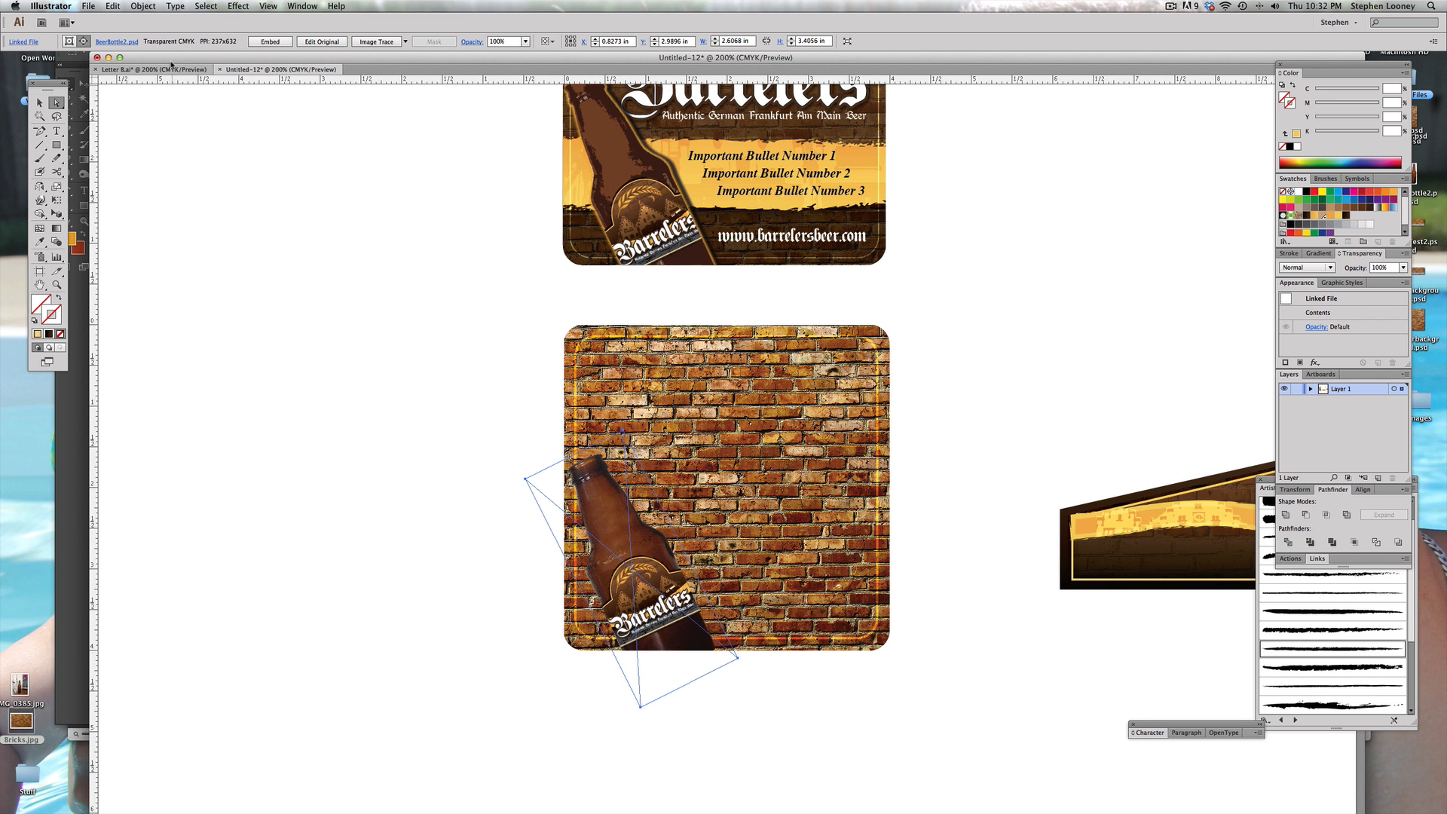
left_click_drag(176, 58, 166, 108)
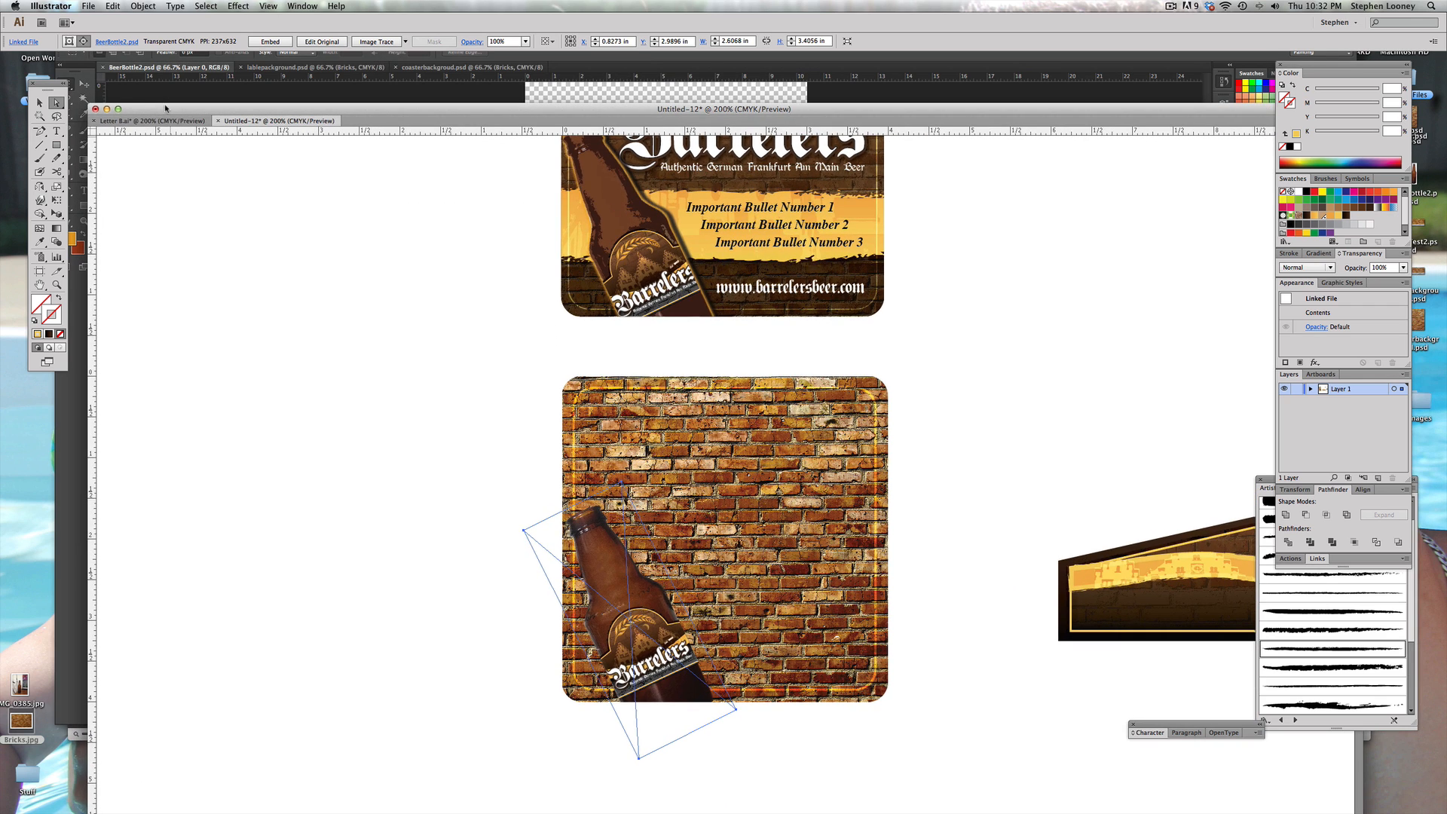
left_click(138, 97)
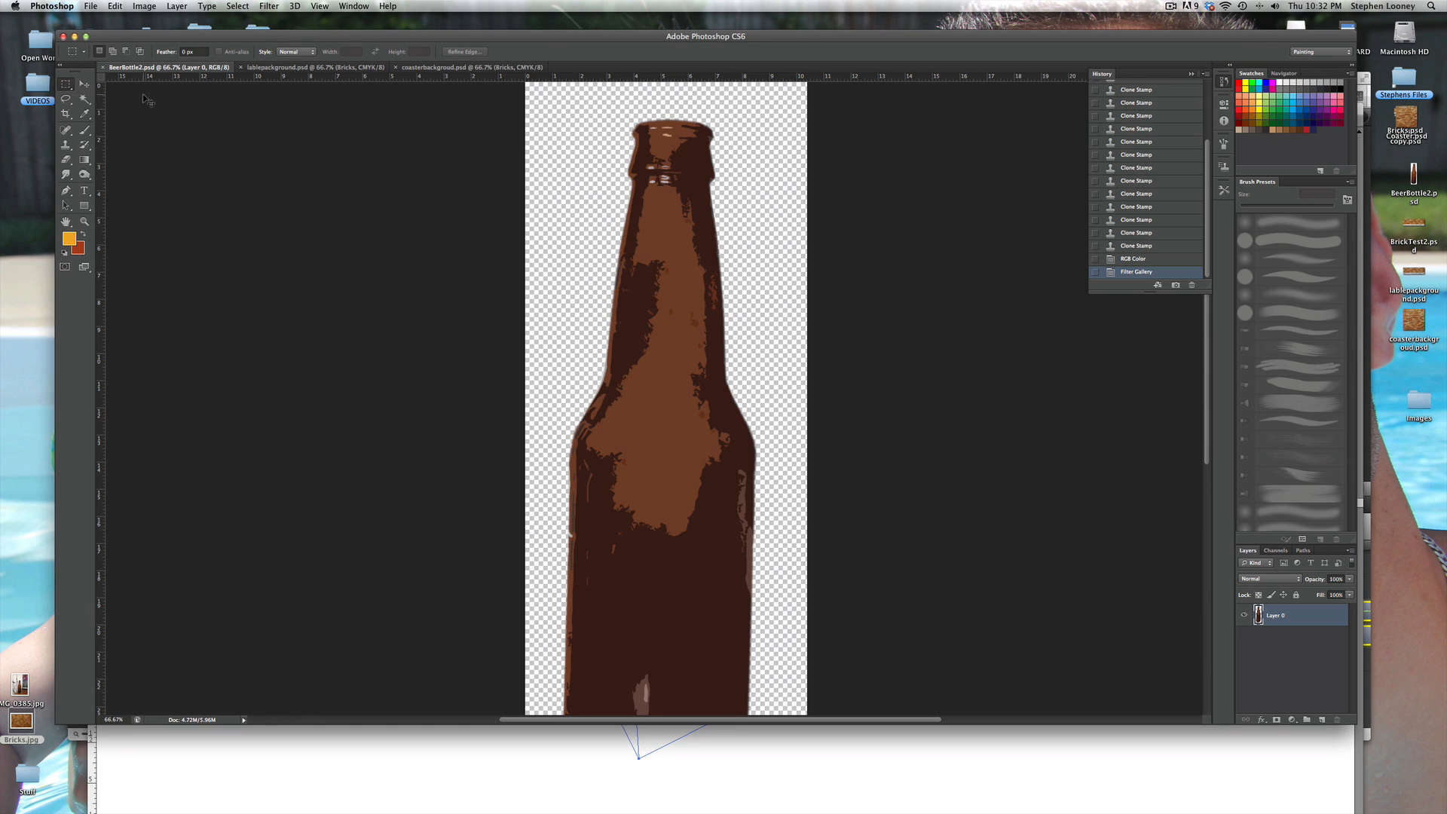
key("super+Tab")
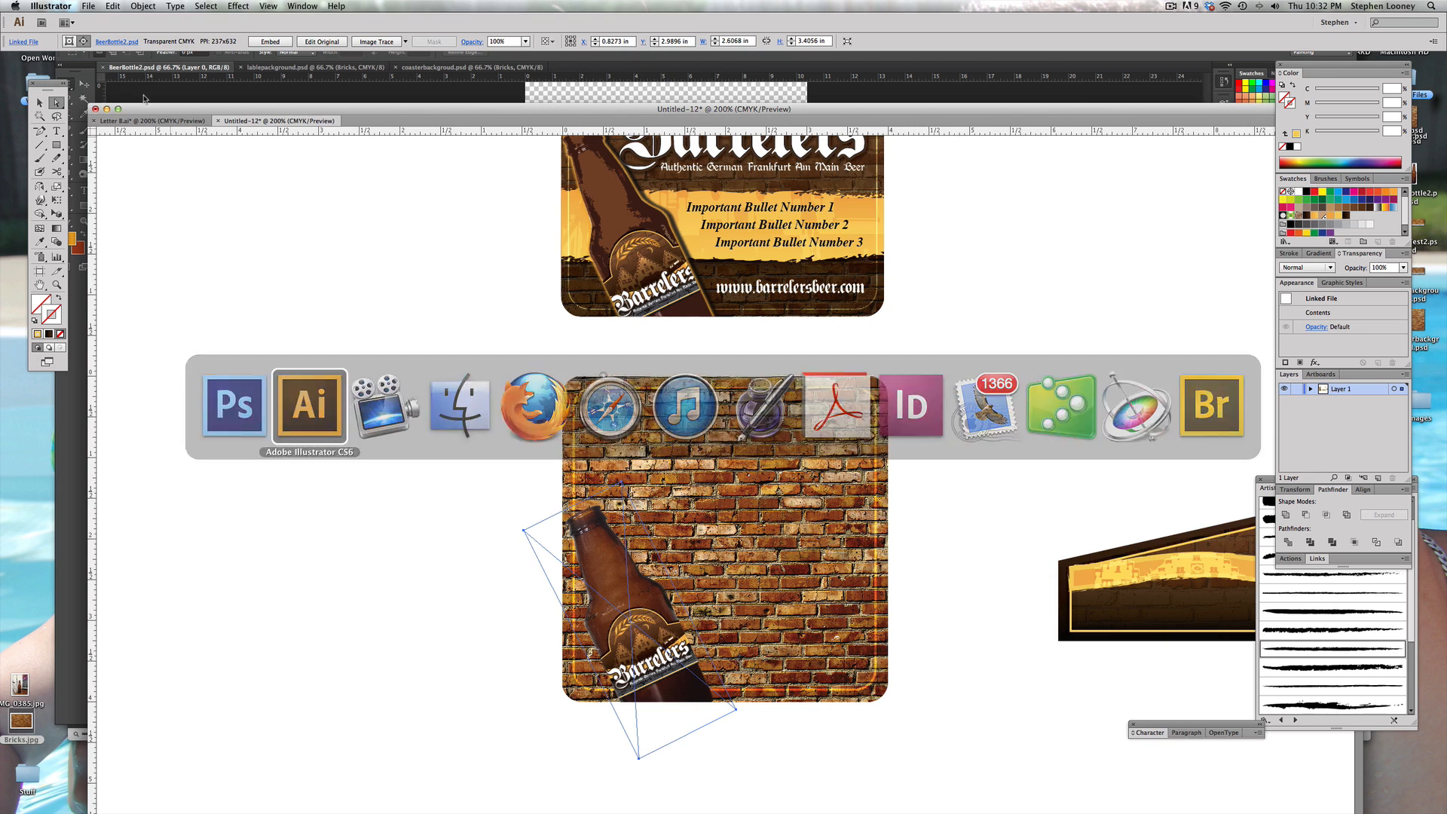
left_click(432, 486)
left_click(588, 548)
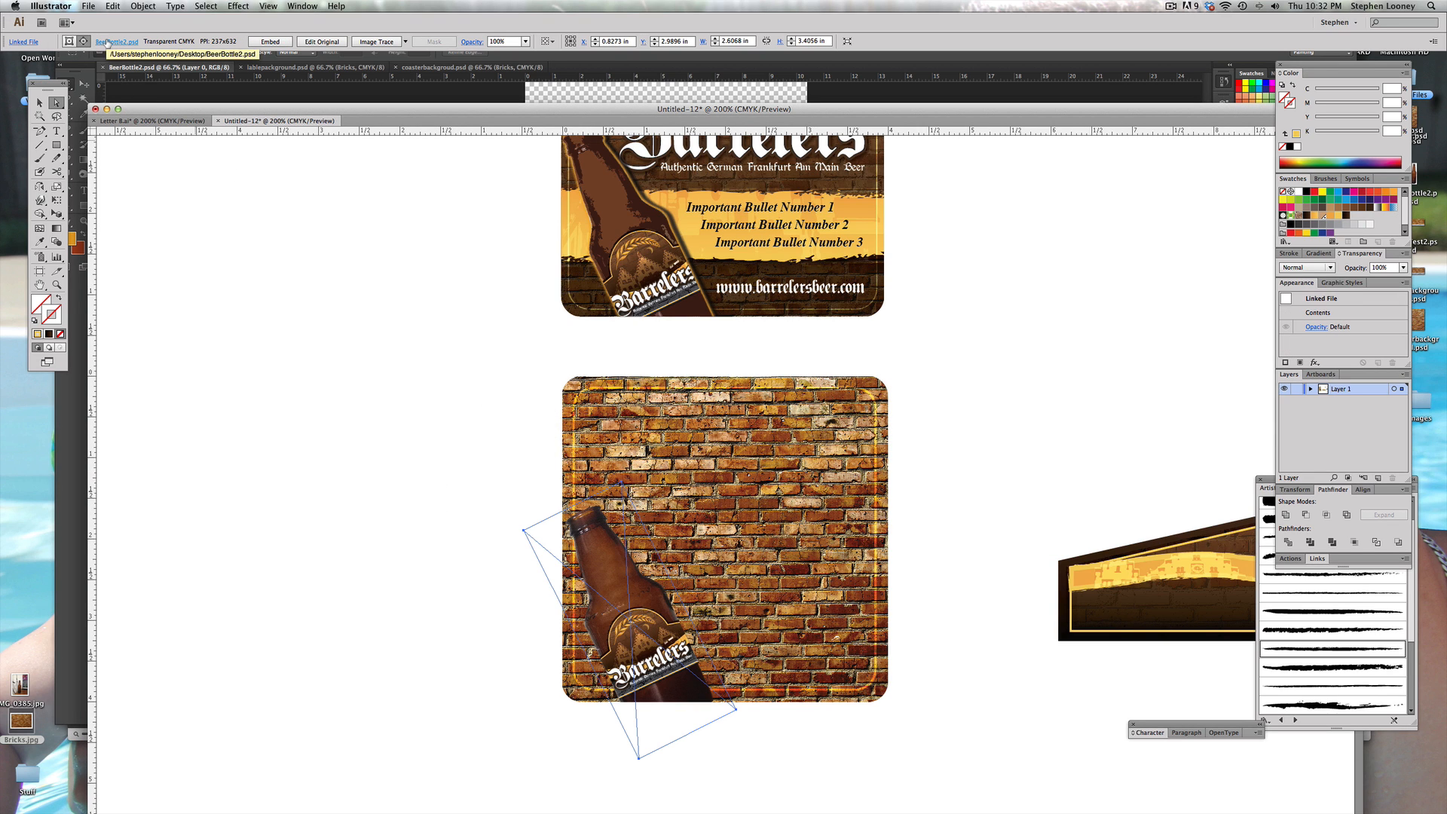
Step: Try to update the bottle image's link and relink it to BeerBottle2.psd on the Desktop
left_click(30, 42)
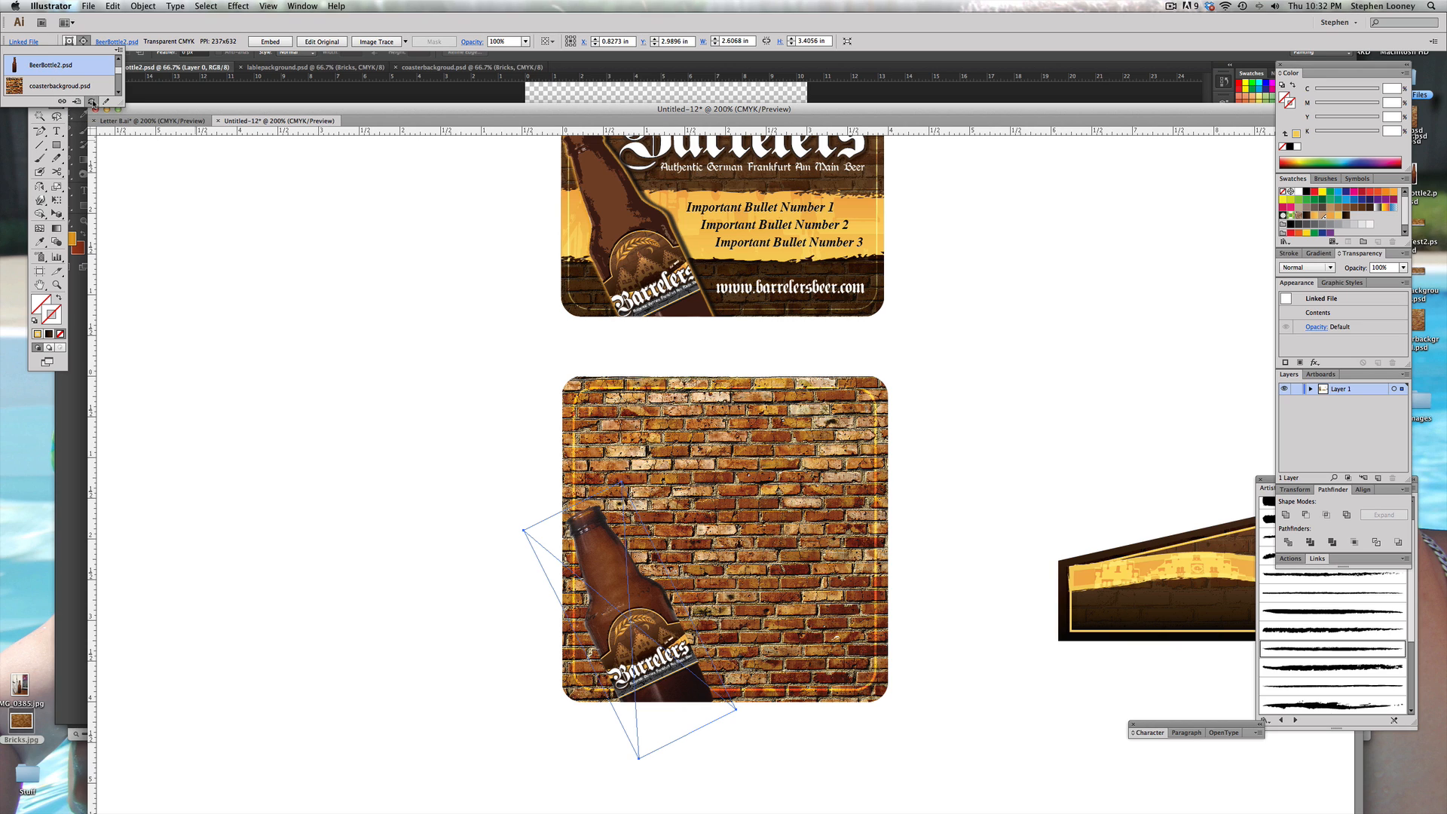
left_click(91, 102)
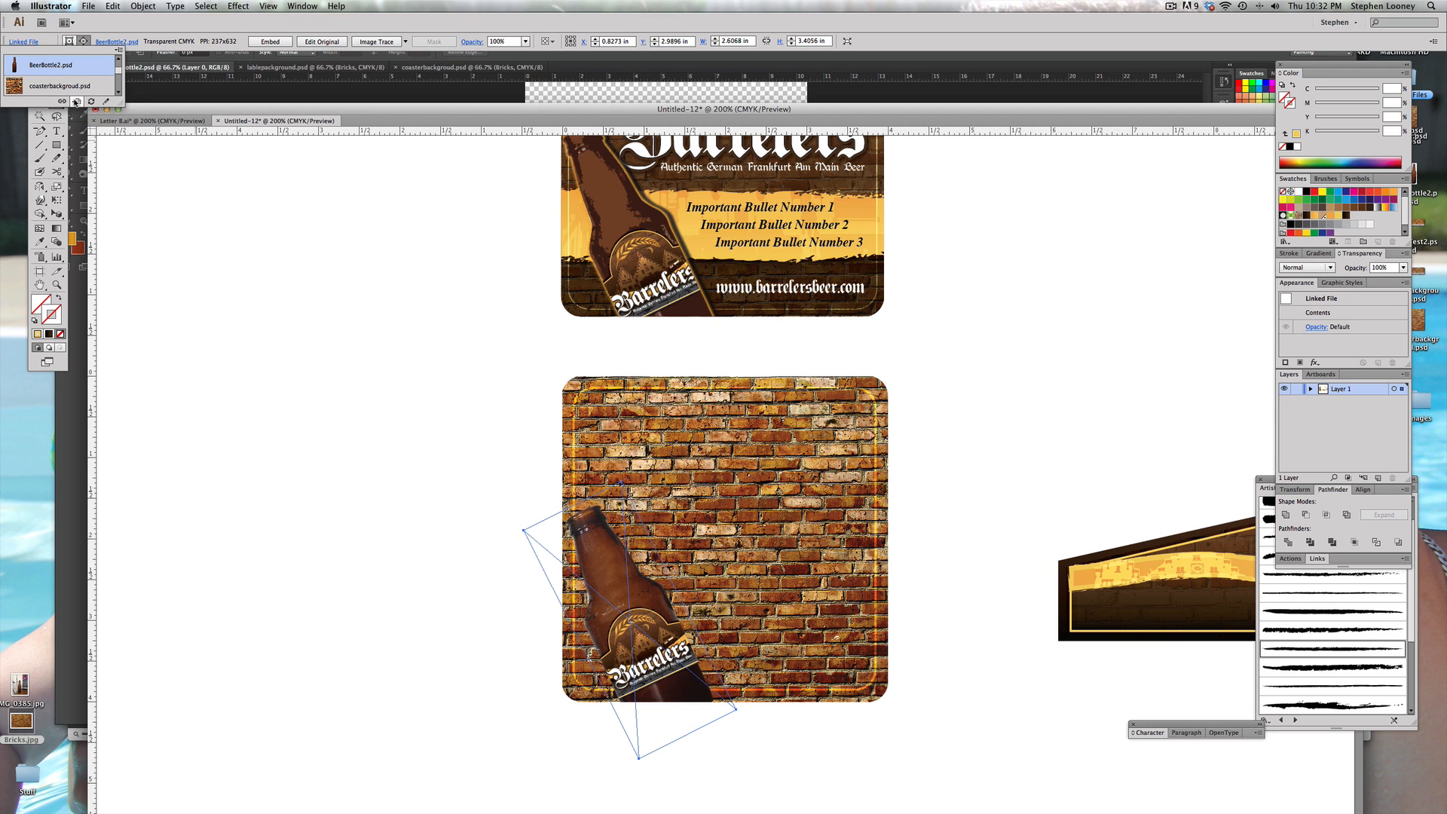
left_click(62, 103)
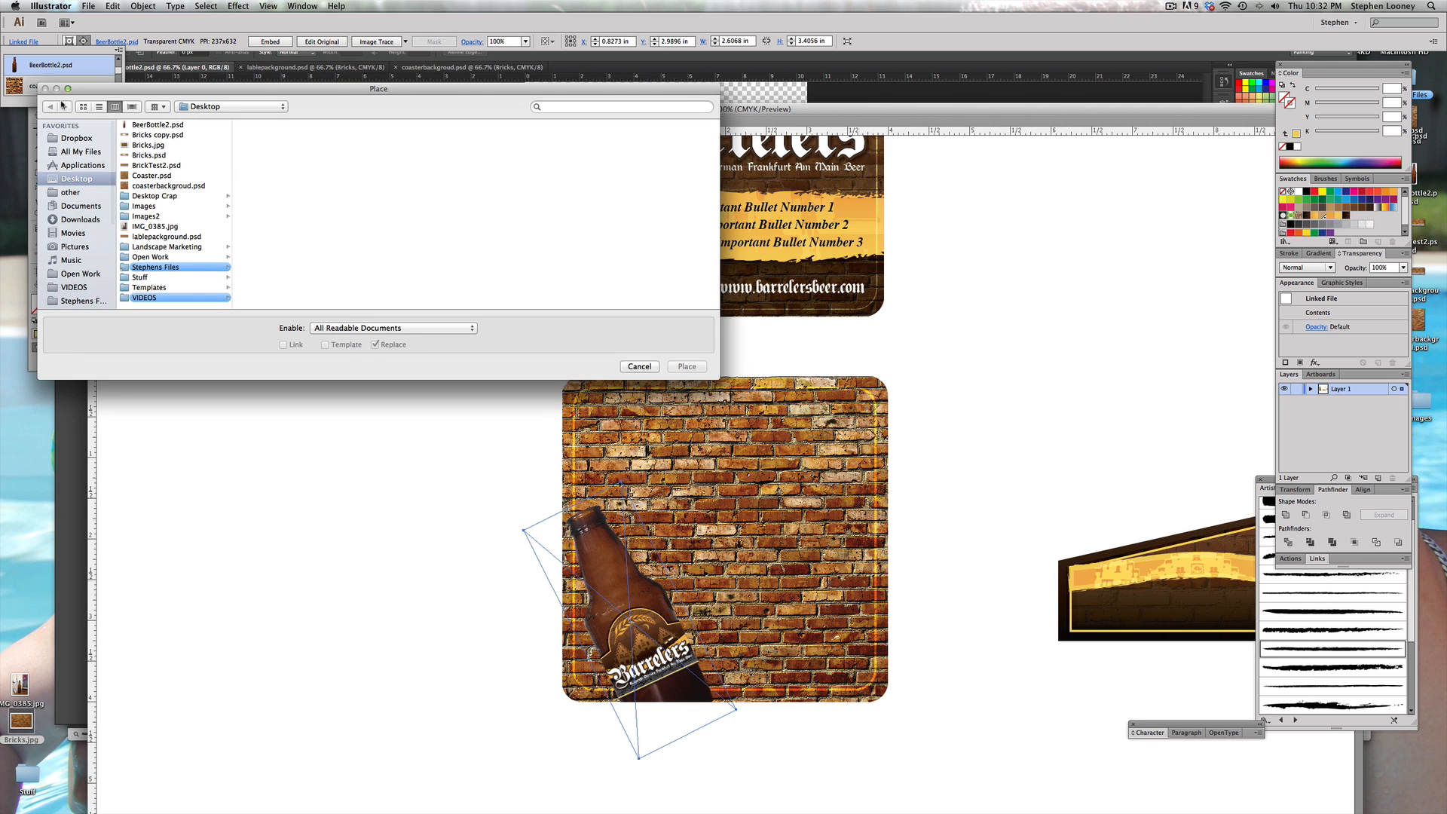
double_click(169, 124)
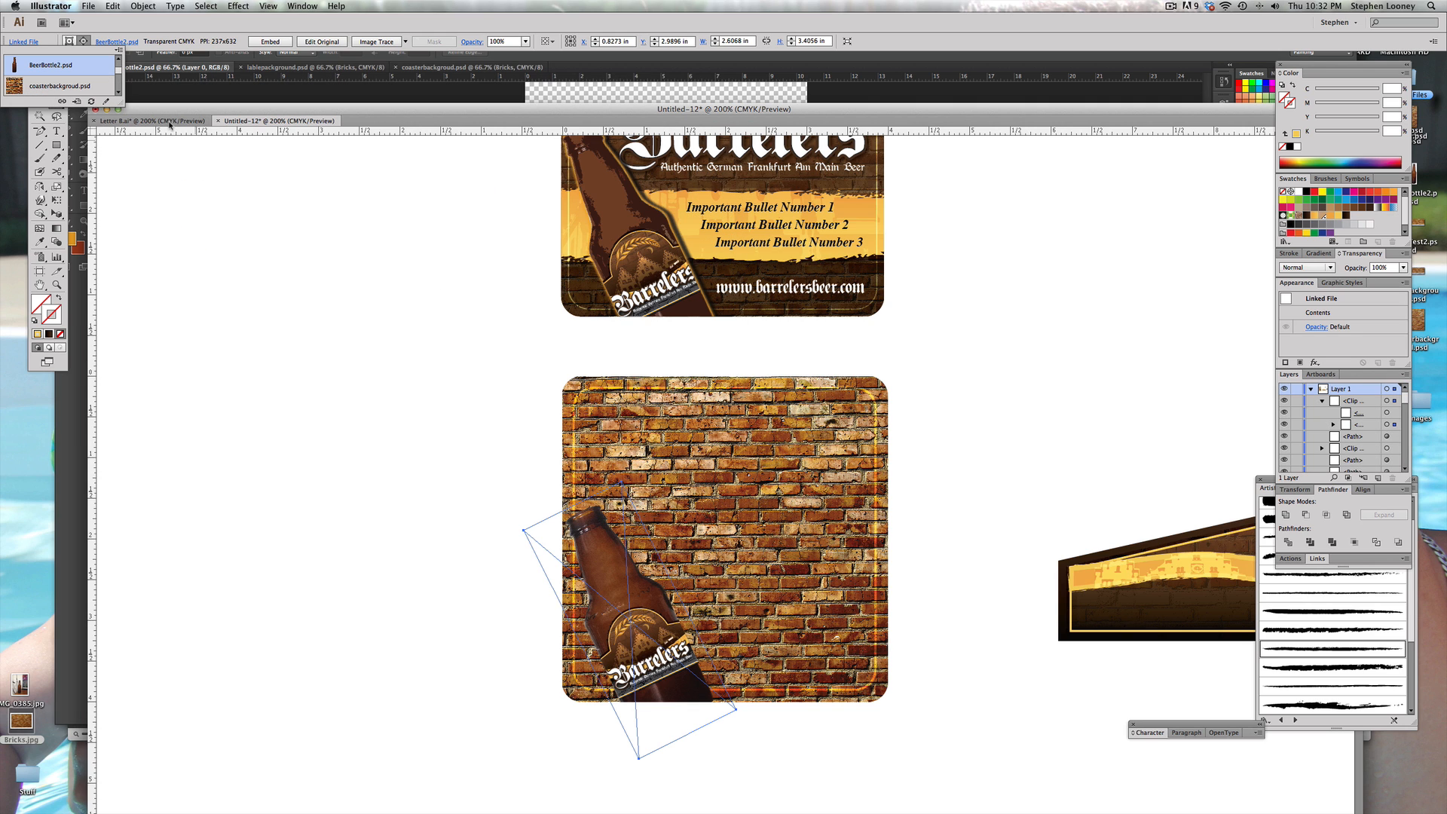
Step: Switch to Photoshop and save the filtered bottle as BeerBottle3.psd on the Desktop in Photoshop format
key("super+Tab")
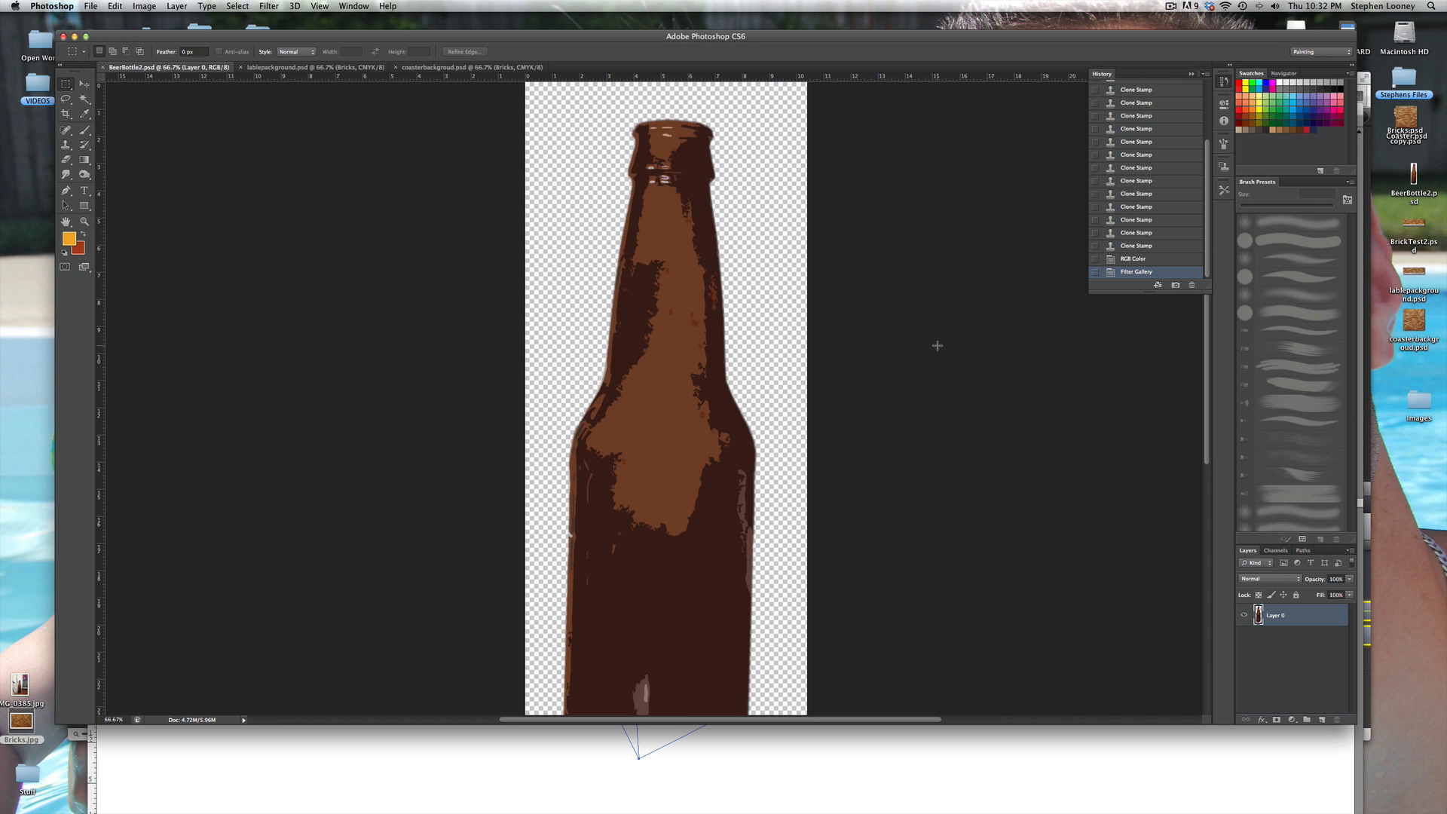
left_click(90, 6)
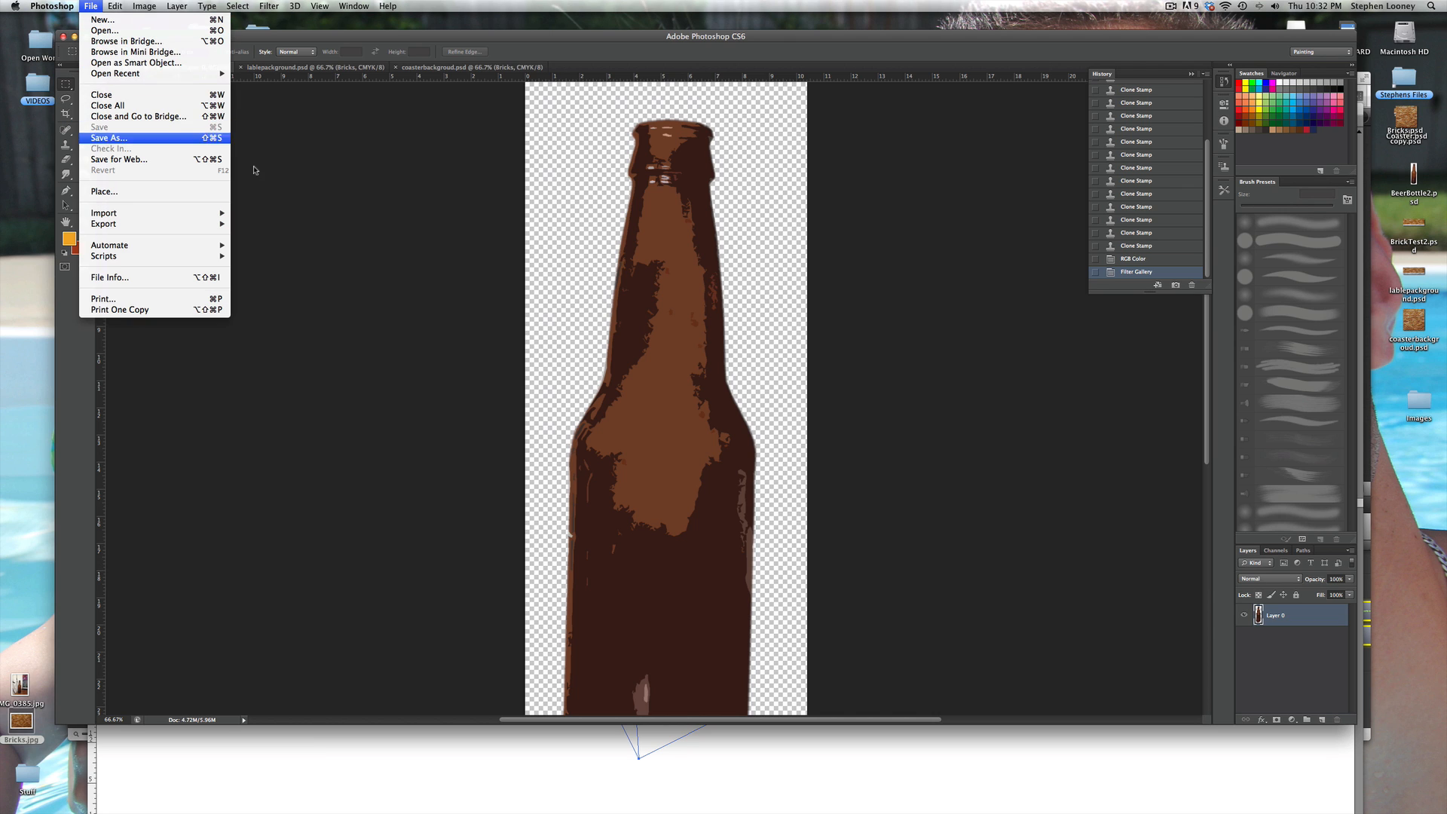
left_click(108, 137)
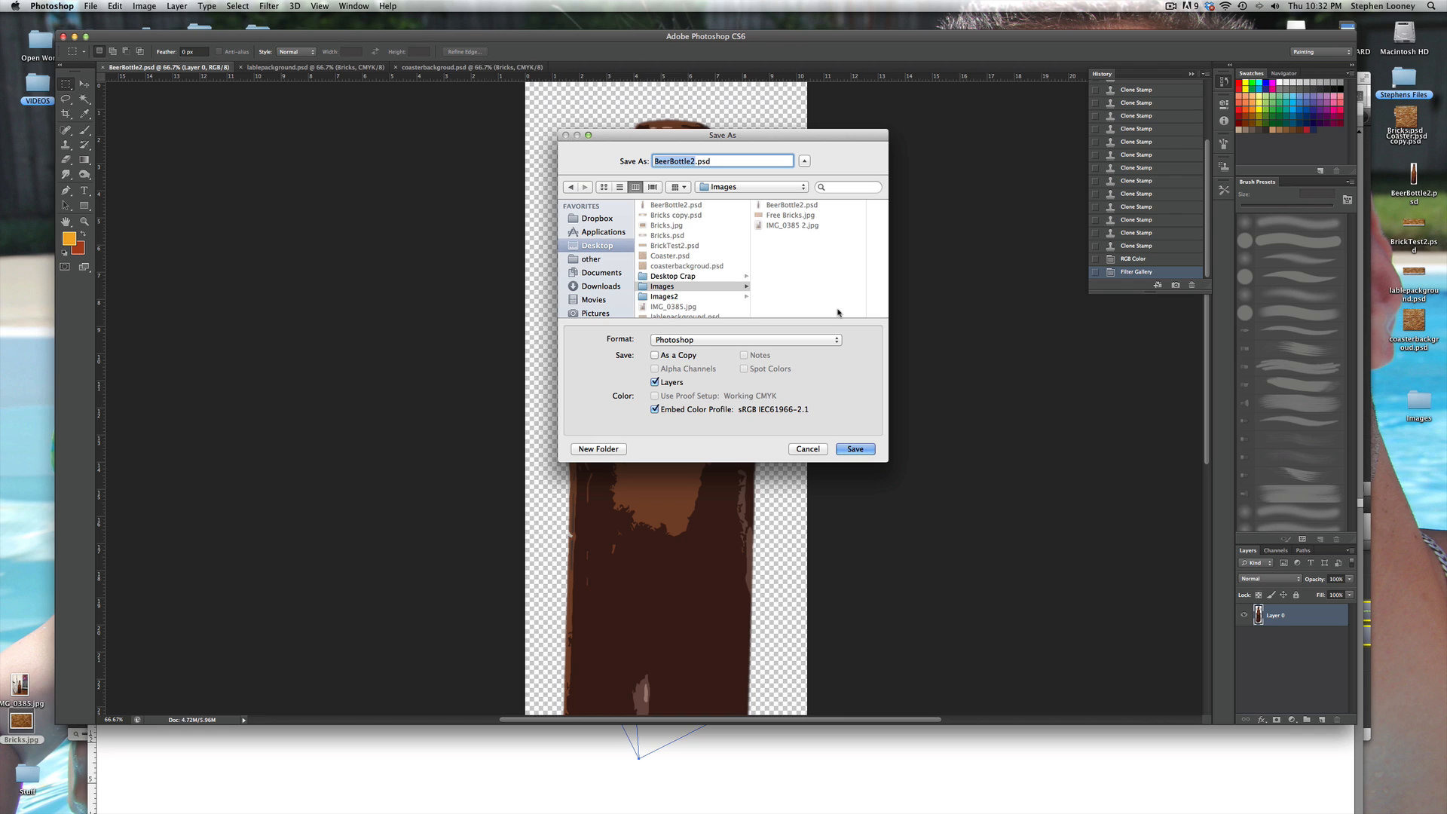
left_click(695, 161)
key("BackSpace")
type("3")
left_click(586, 245)
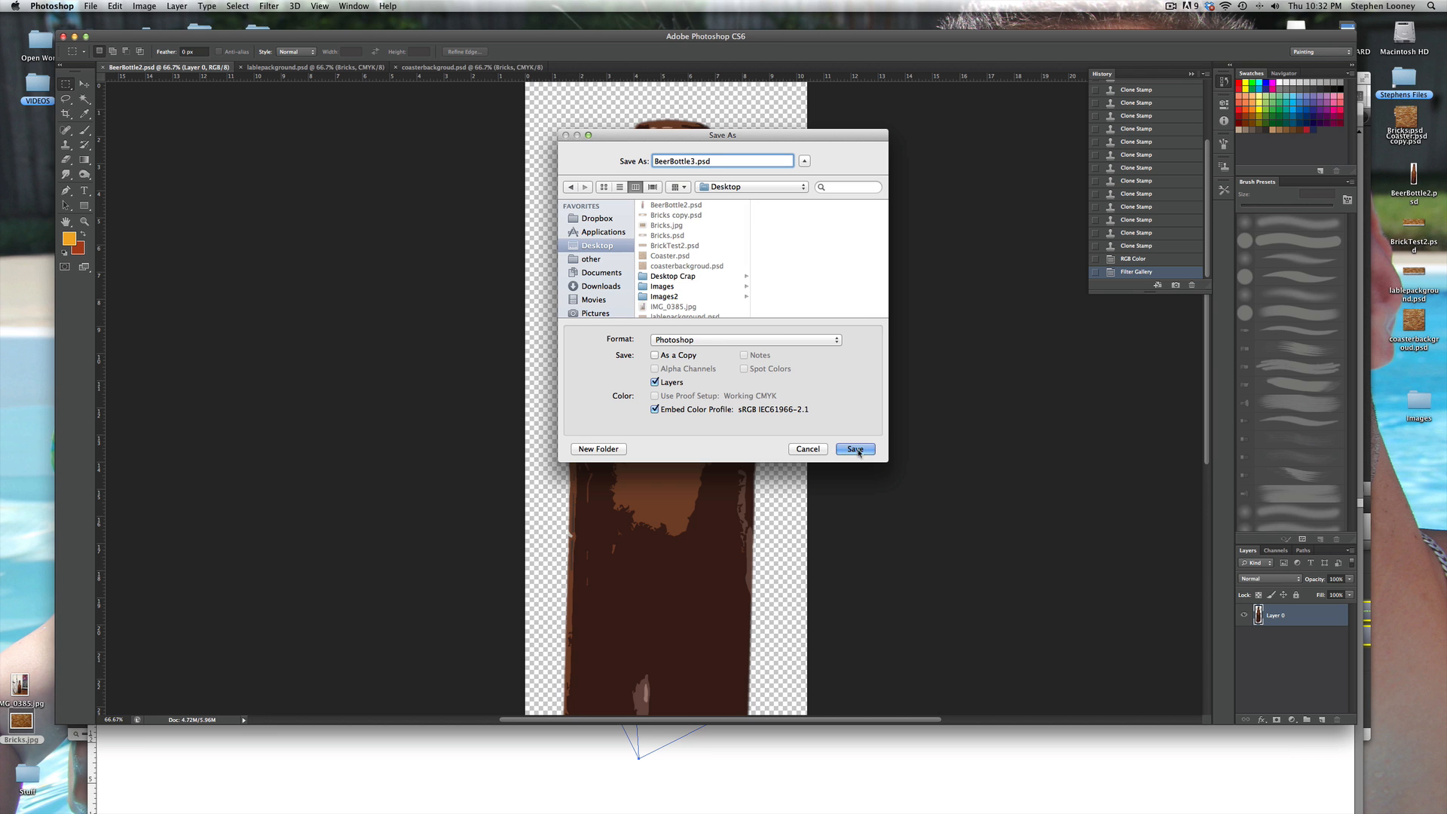
left_click(871, 449)
left_click(851, 360)
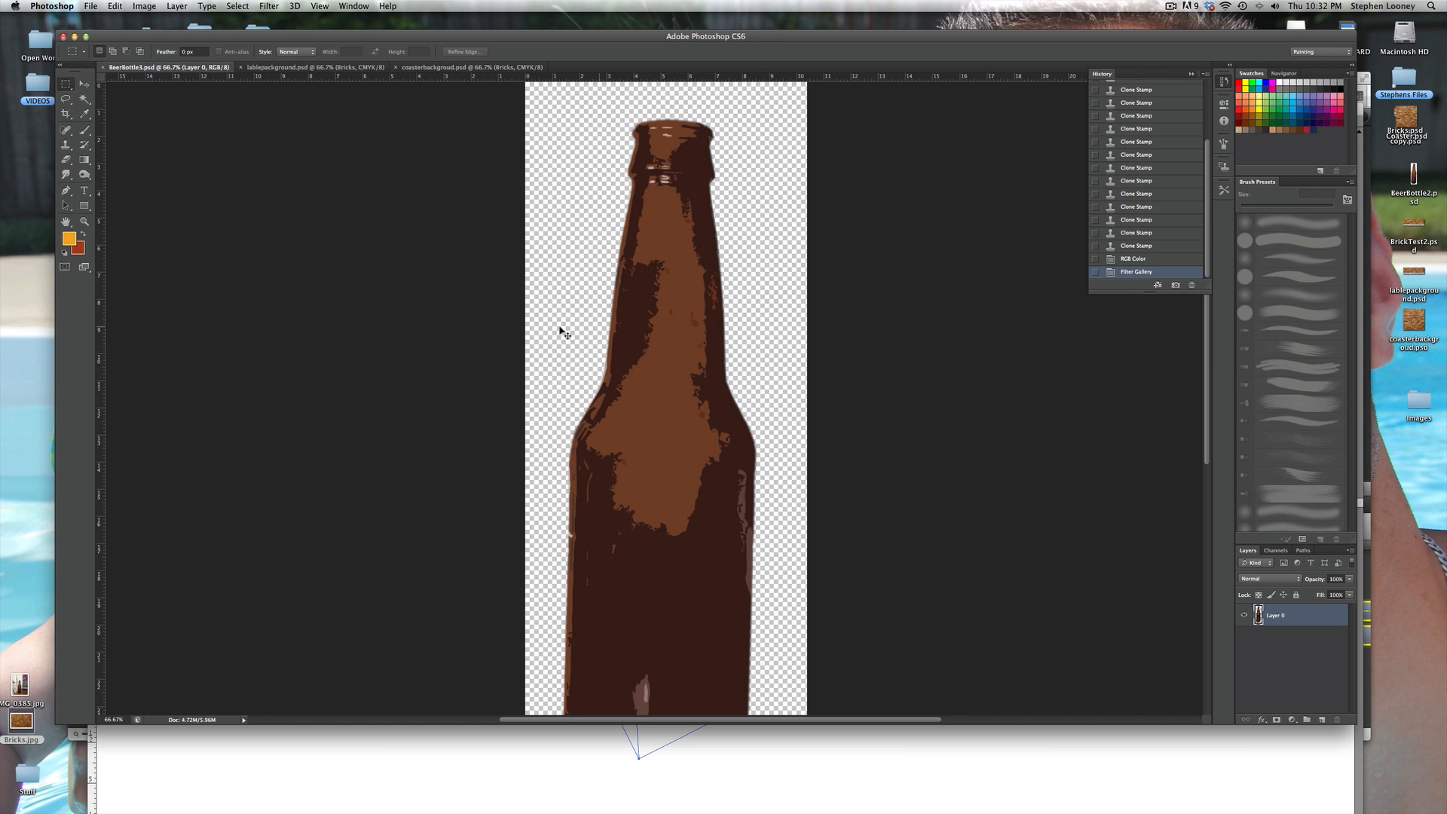
Step: Switch to Illustrator and relink the brick coaster's bottle image to BeerBottle3.psd
key("super+Tab")
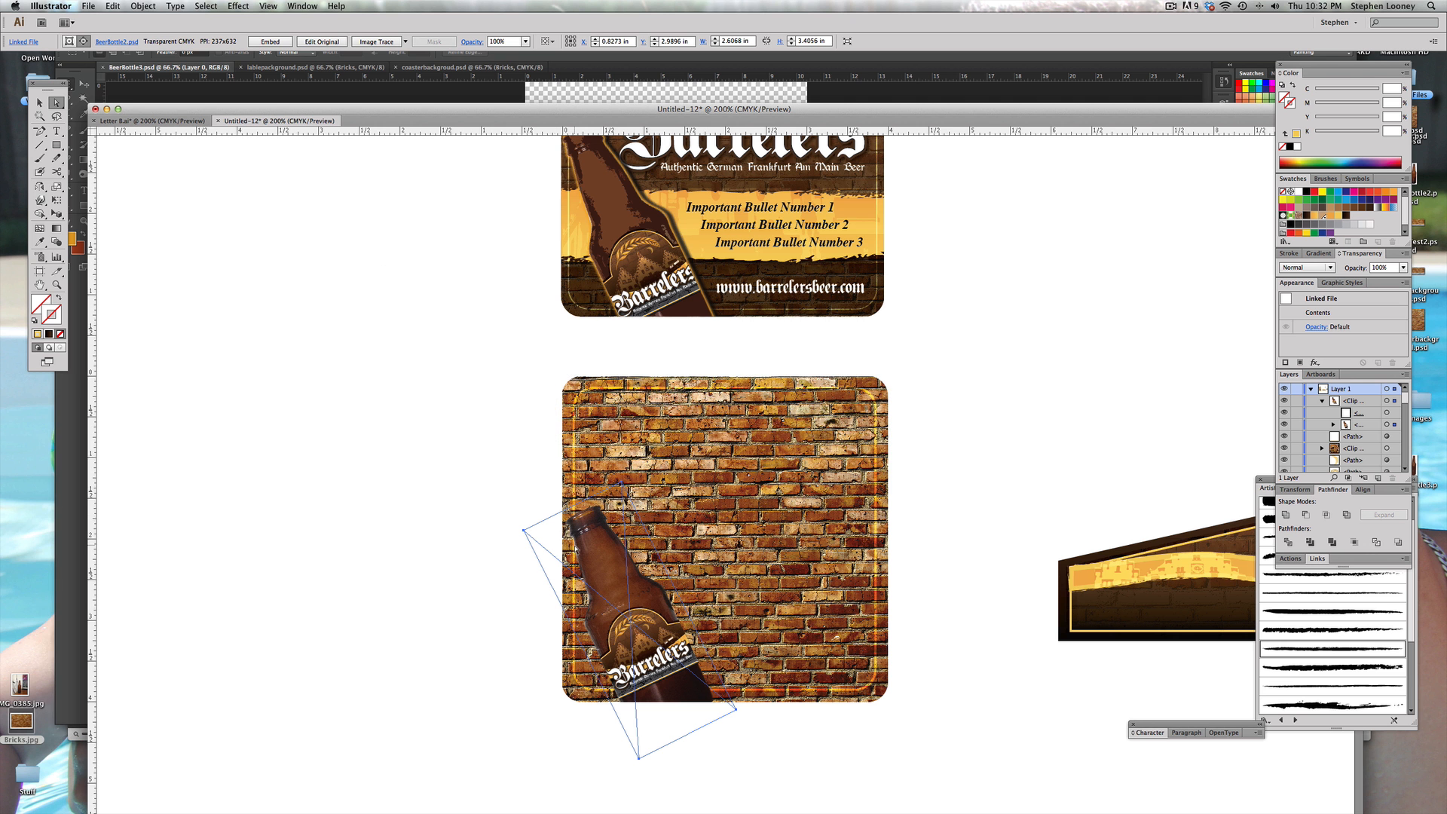
left_click(31, 42)
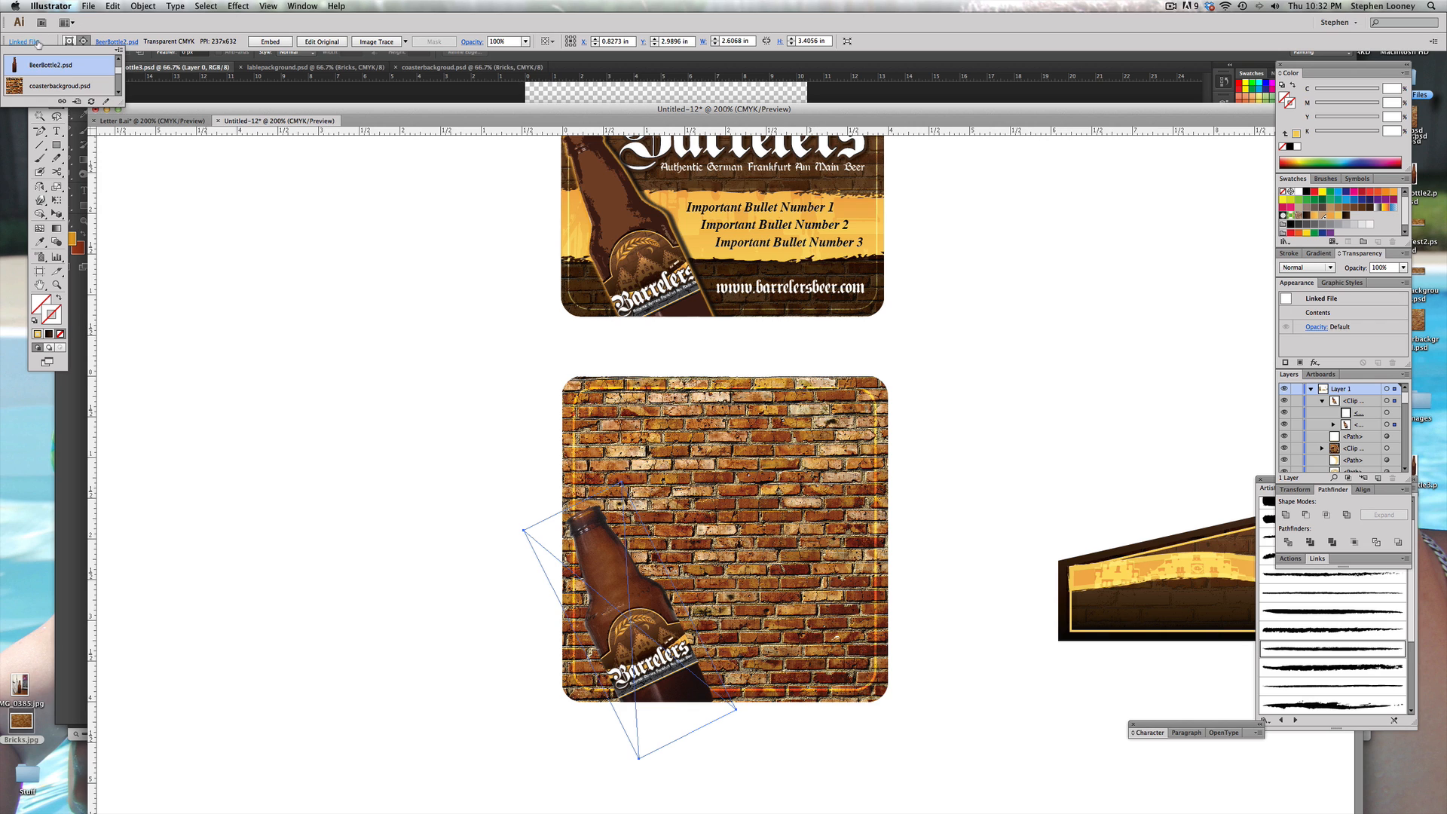
left_click(62, 101)
double_click(165, 138)
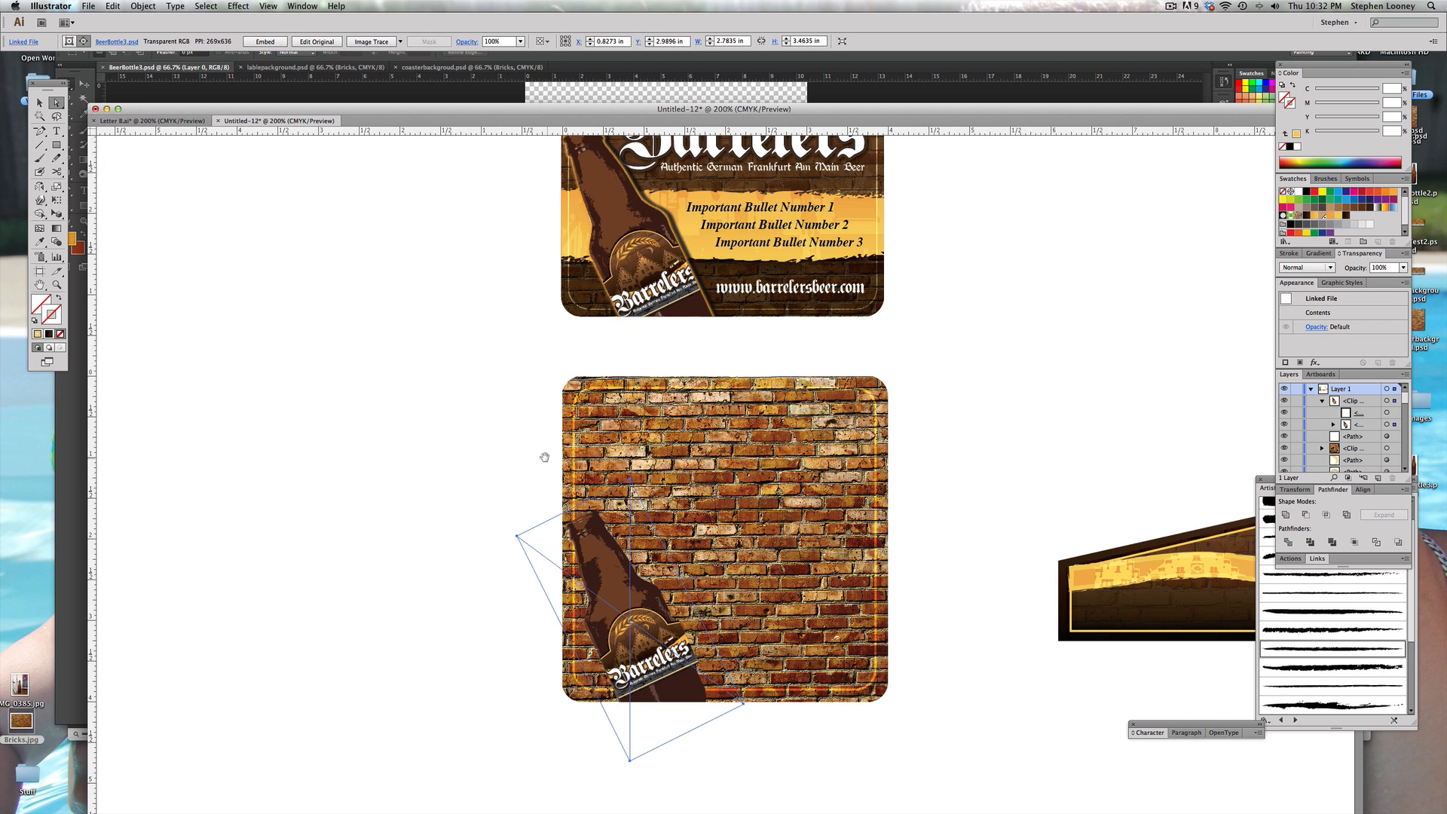
left_click_drag(542, 455, 464, 507)
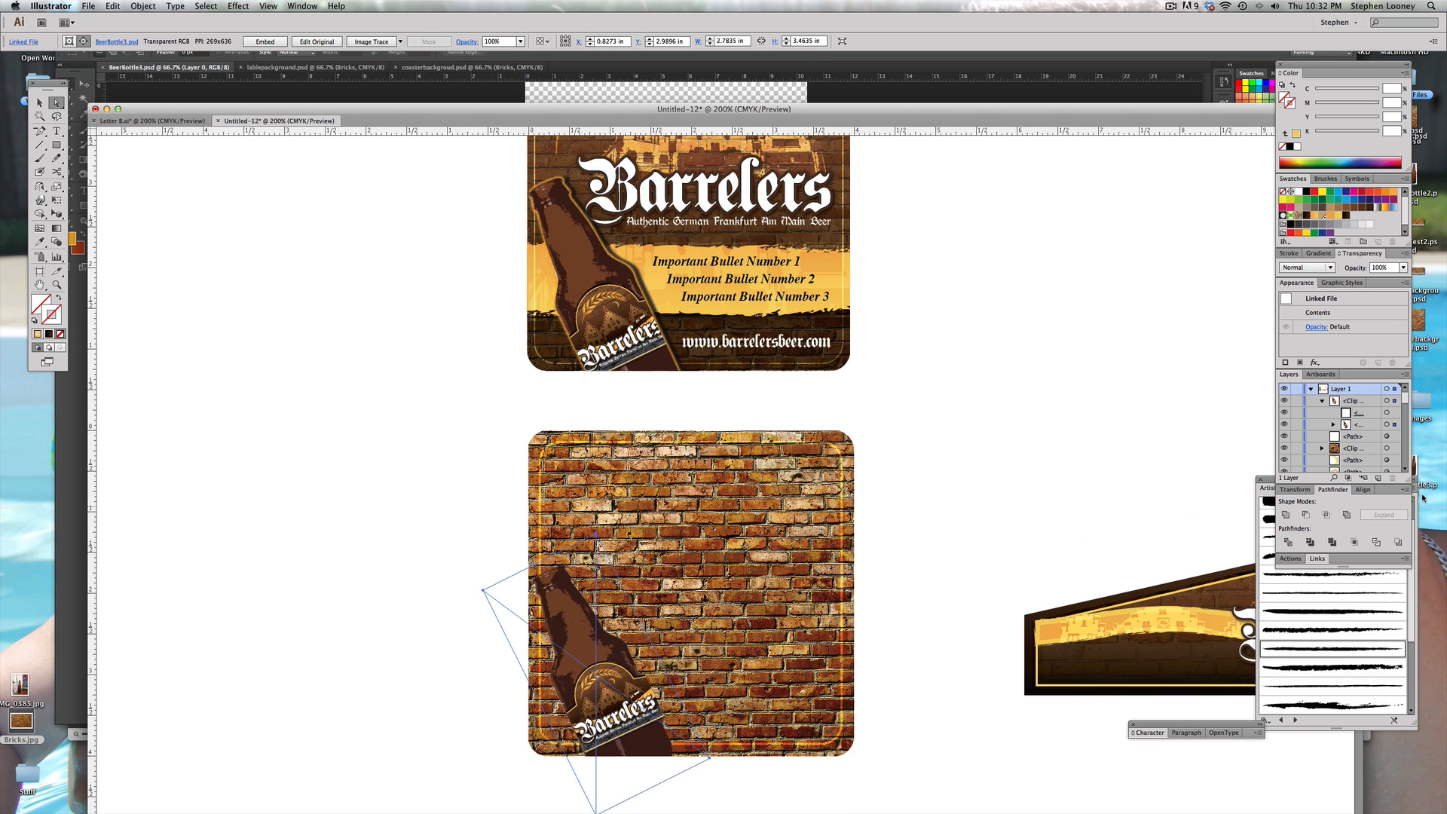
Step: Ungroup the artwork of the finished Barrelers coaster above the brick coaster
left_click(39, 102)
left_click(468, 416)
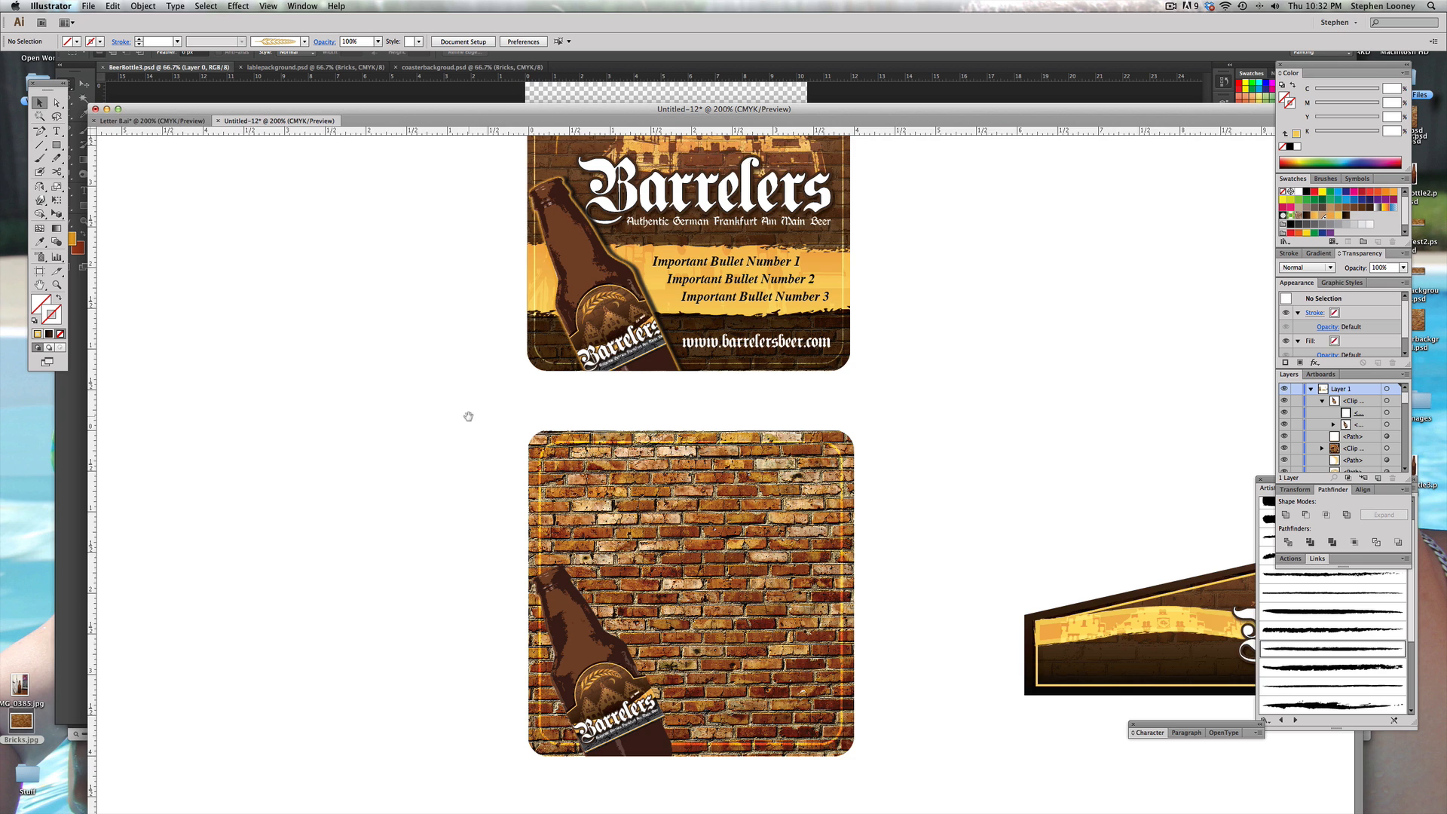
left_click_drag(468, 416, 436, 394)
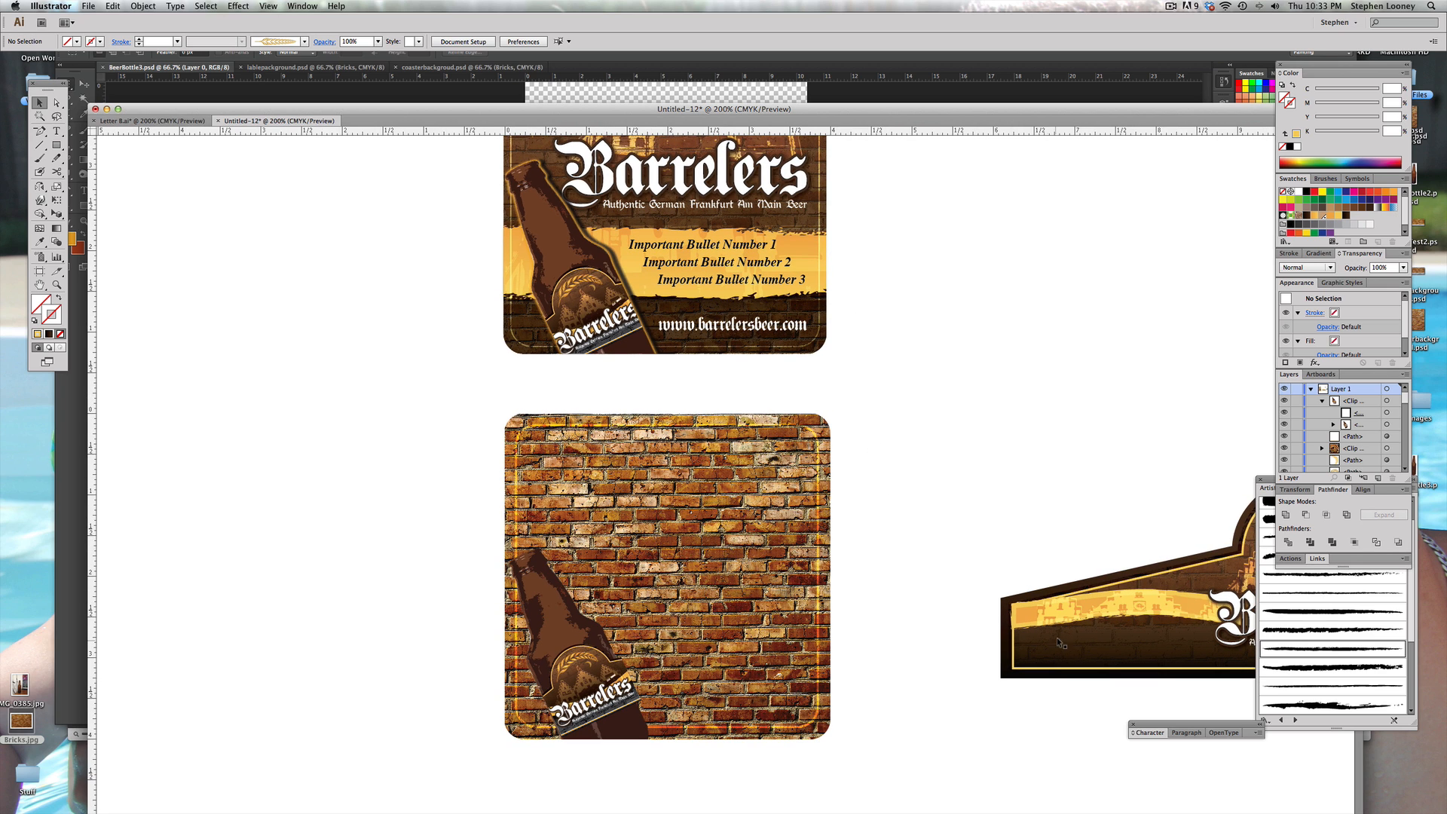
left_click(822, 254)
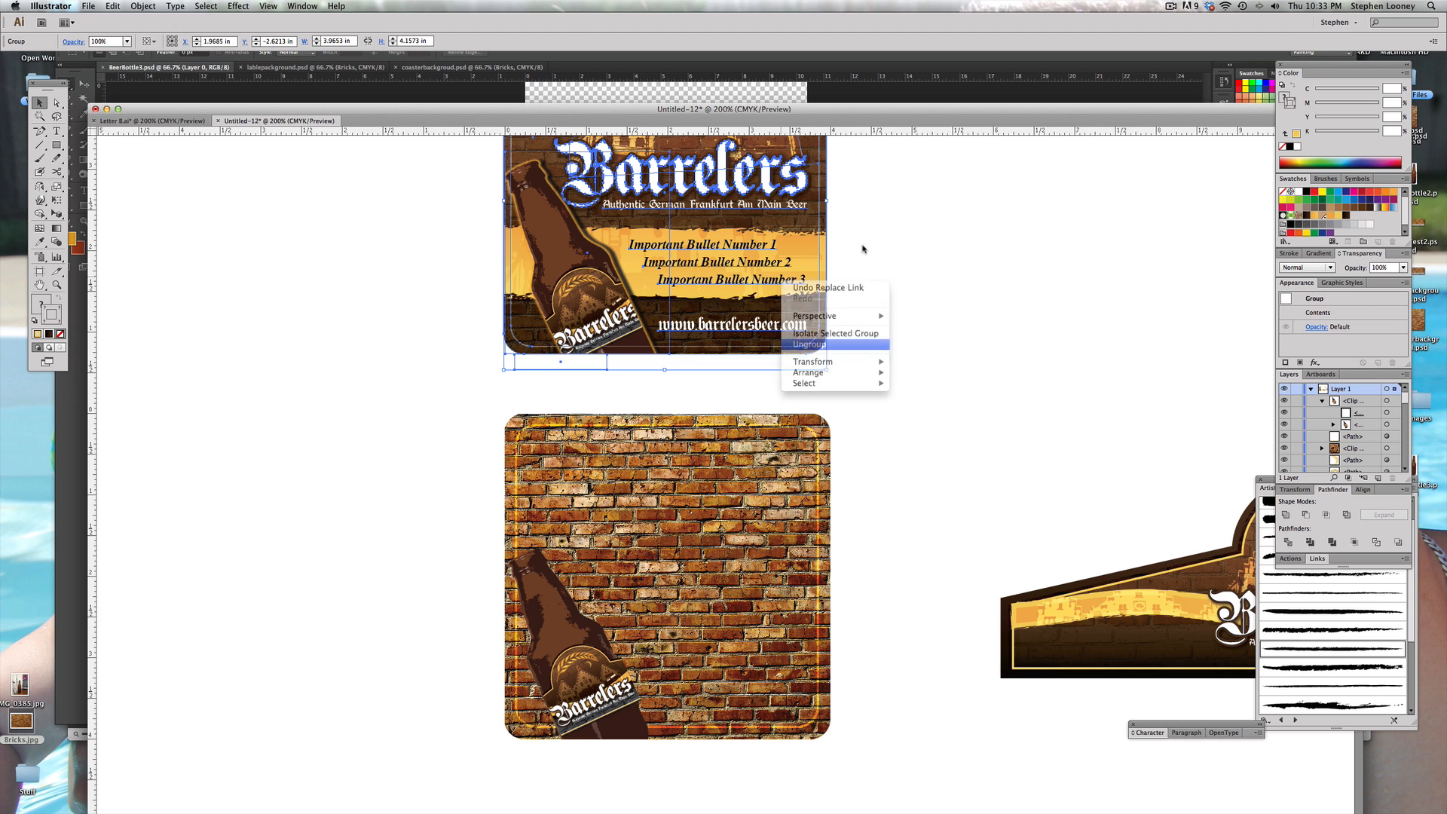
left_click(830, 352)
left_click(828, 257)
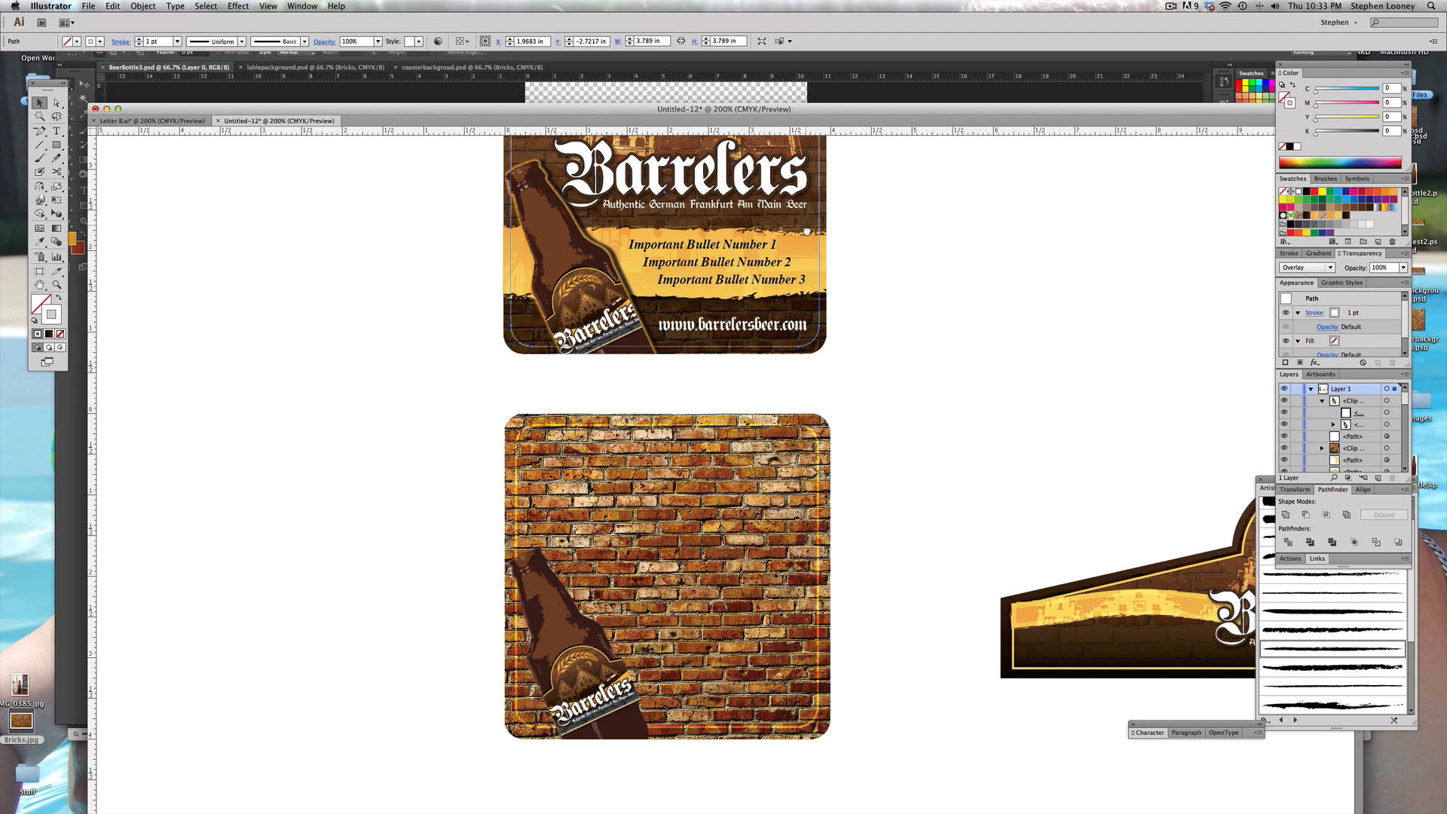
Step: Release the clipping mask that trims the finished coaster to its rounded shape
scroll(828, 272, "up", 3)
left_click(827, 289)
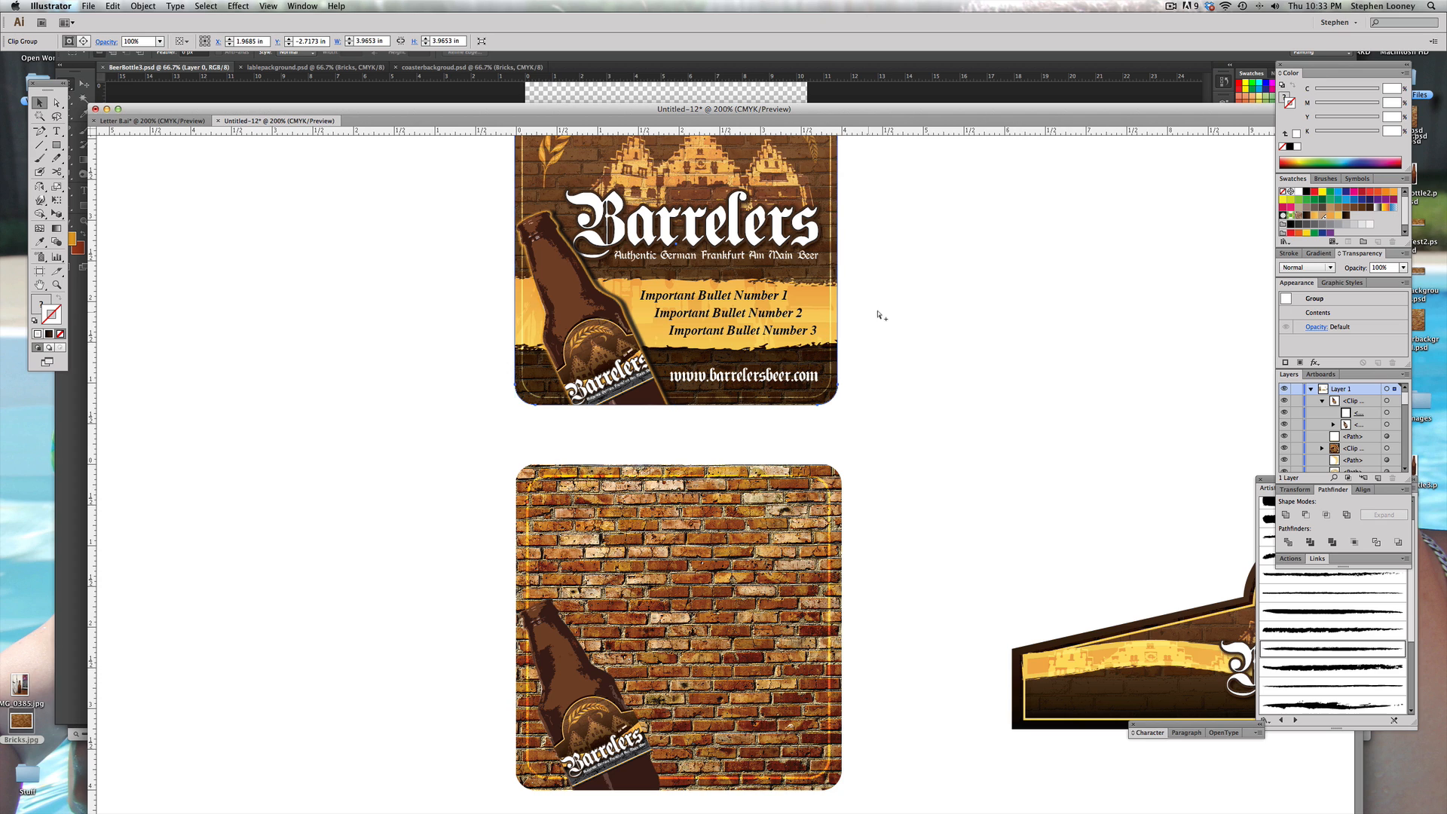
right_click(814, 296)
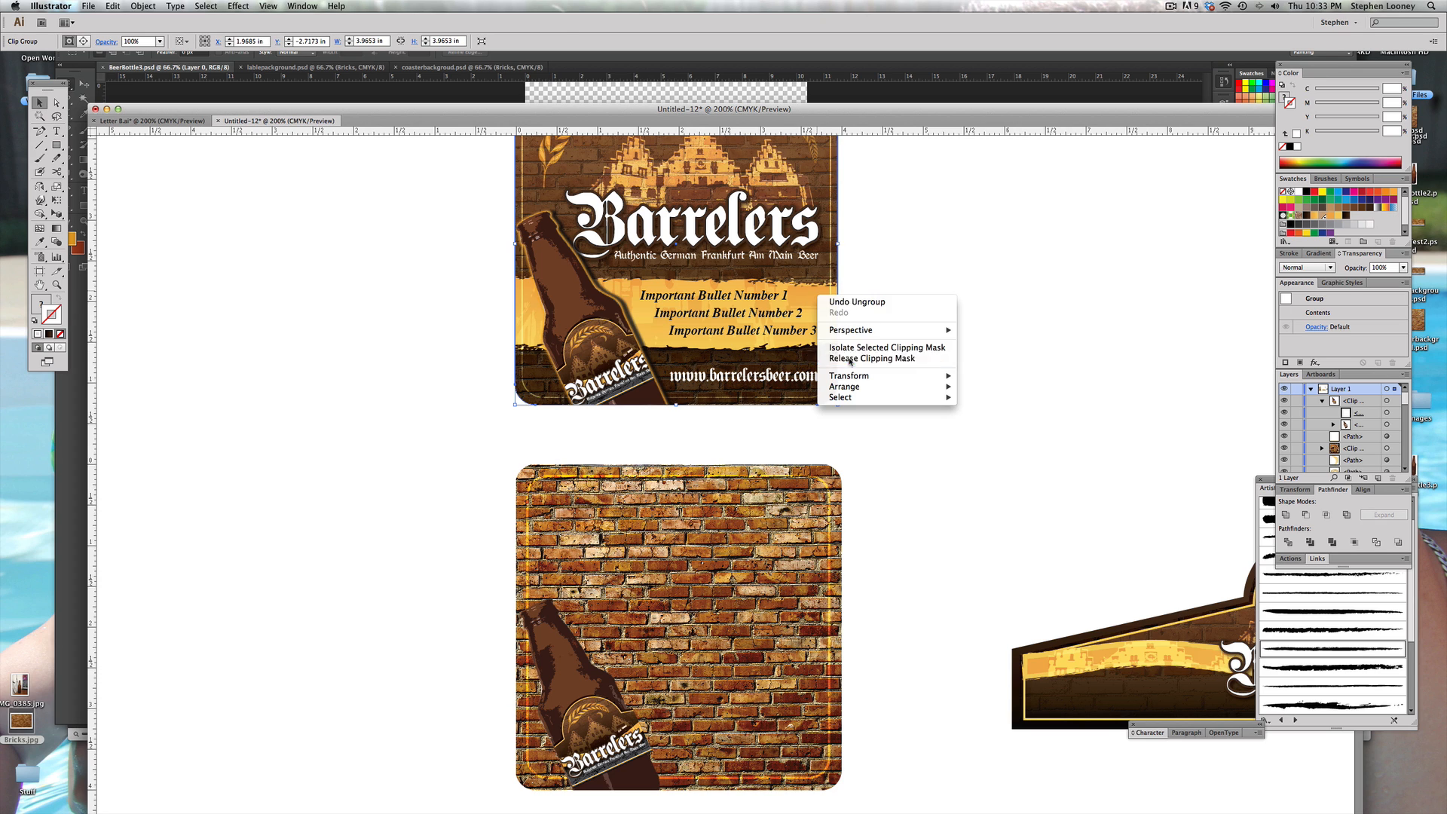
left_click(847, 359)
left_click(911, 277)
Step: Ungroup the finished coaster's released artwork so the yellow banner can be picked separately from the background
left_click(825, 294)
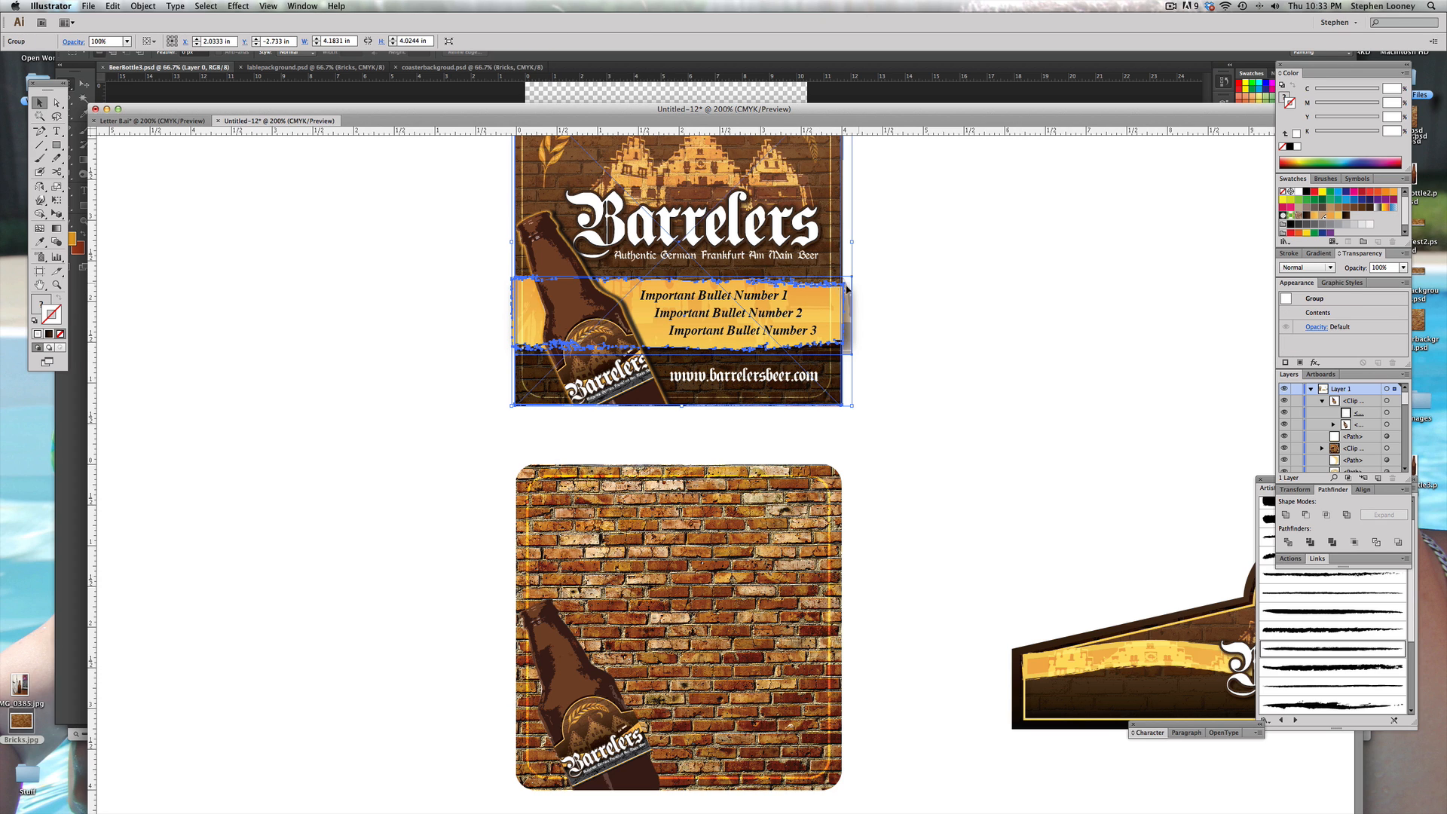
right_click(848, 288)
left_click(882, 351)
left_click(932, 252)
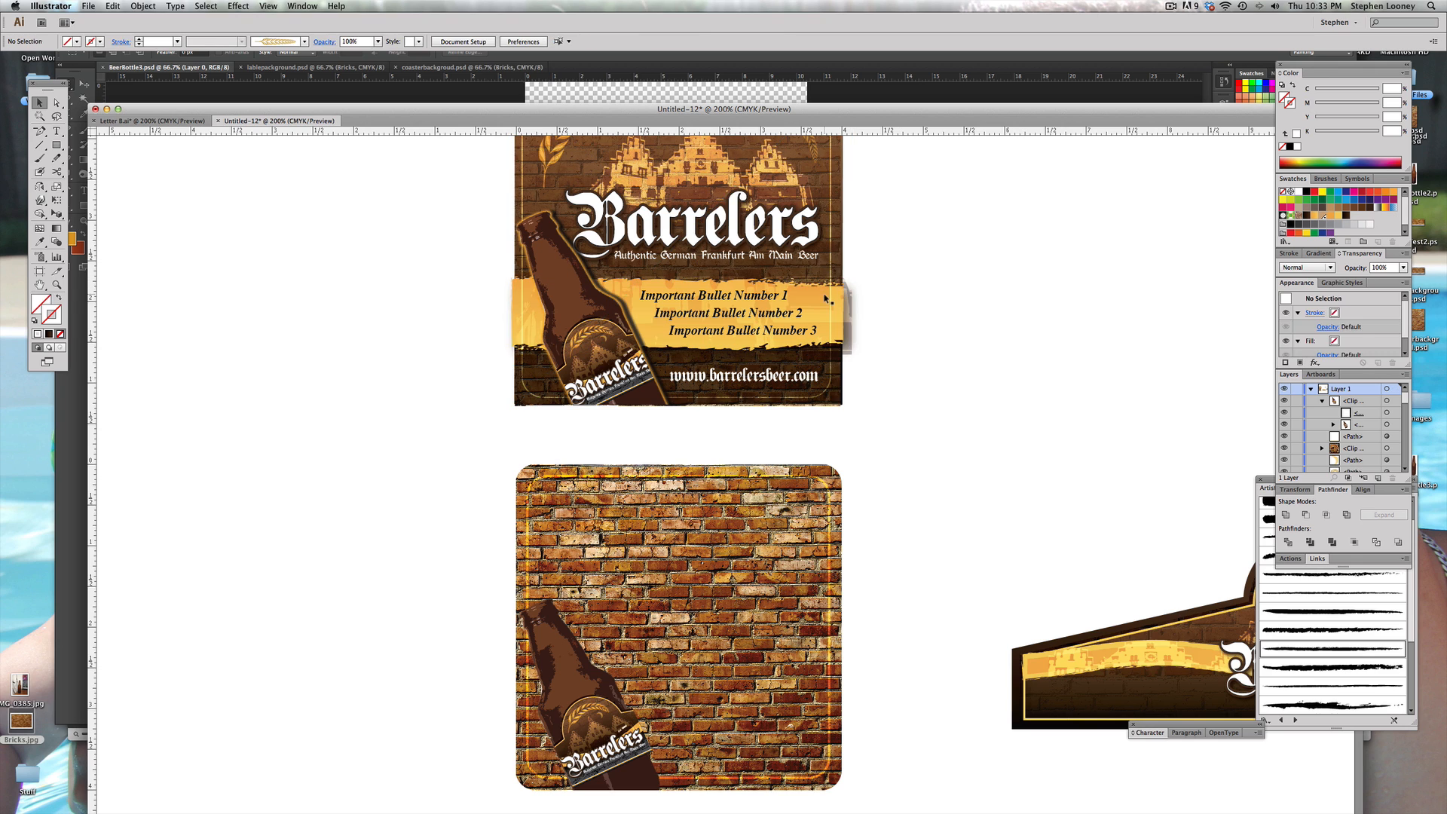
Step: Move the yellow skyline banner with its overlay pieces from the finished coaster down onto the brick coaster's lower half
left_click_drag(827, 298, 827, 603)
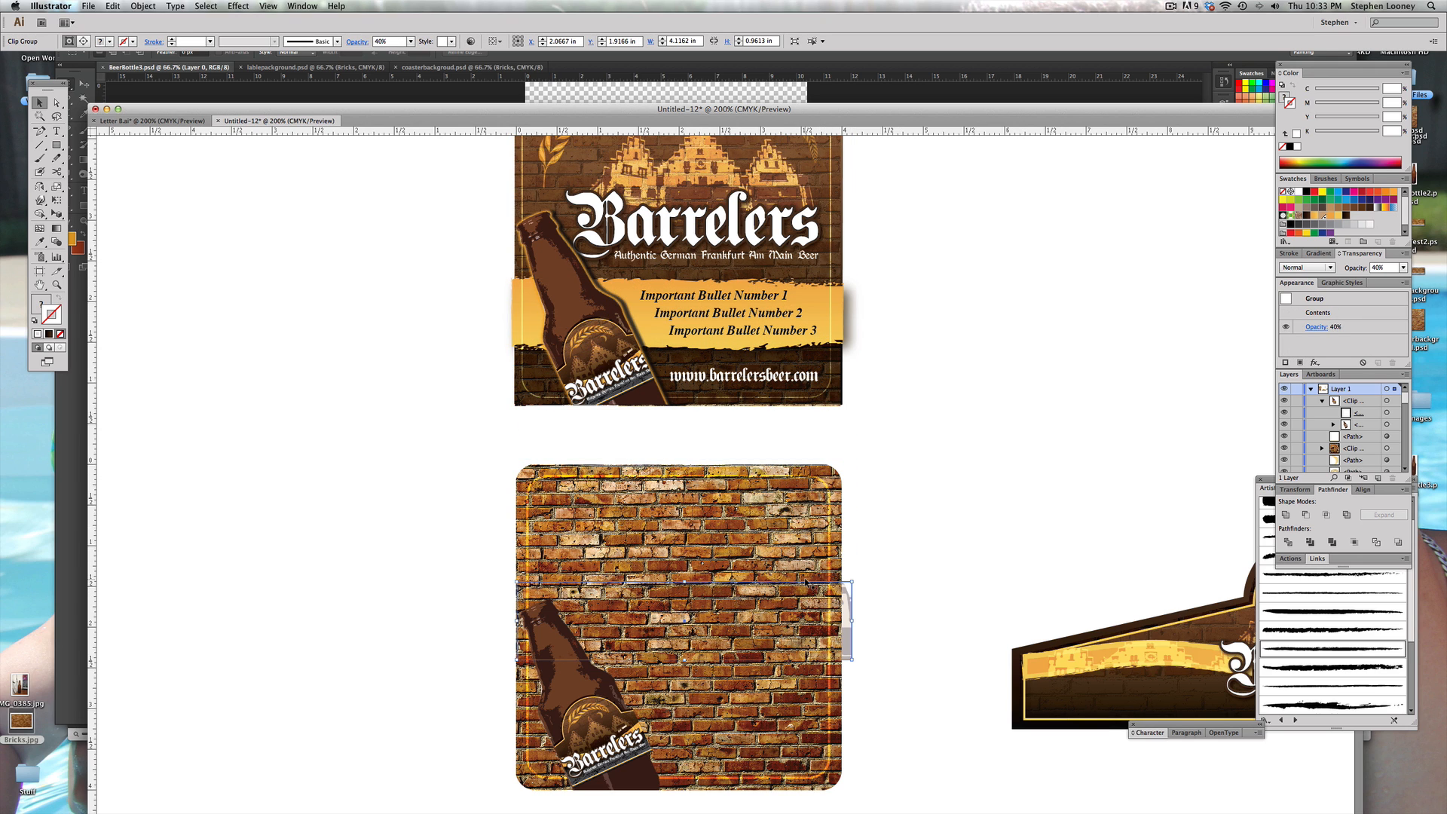
key("super+z")
left_click(864, 310)
left_click_drag(892, 248, 764, 222)
left_click(885, 329)
left_click_drag(884, 330, 832, 672)
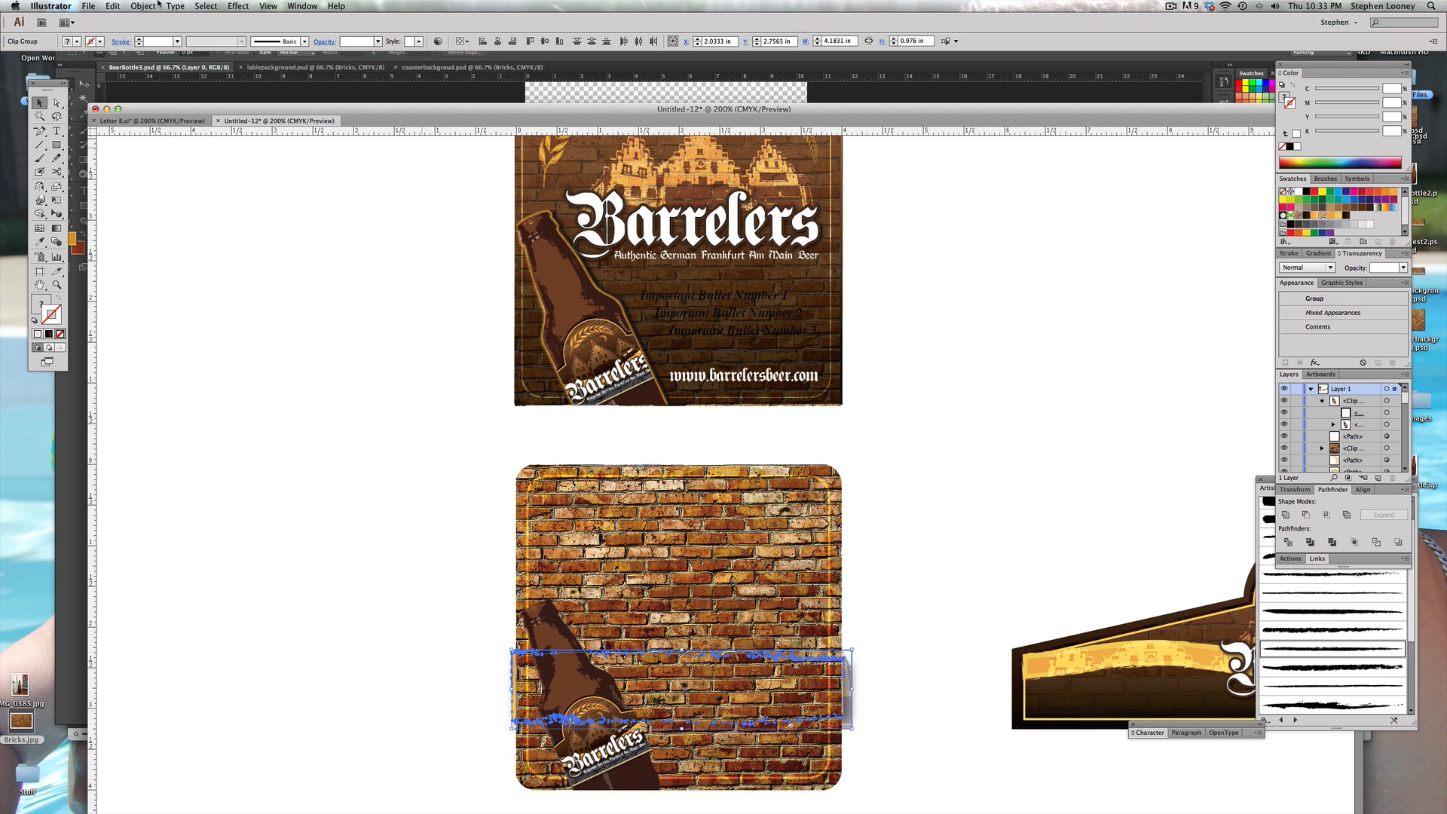
Step: Arrange the yellow banner in front of the brick artwork and shift it slightly down across the coaster
left_click(156, 6)
mouse_move(164, 31)
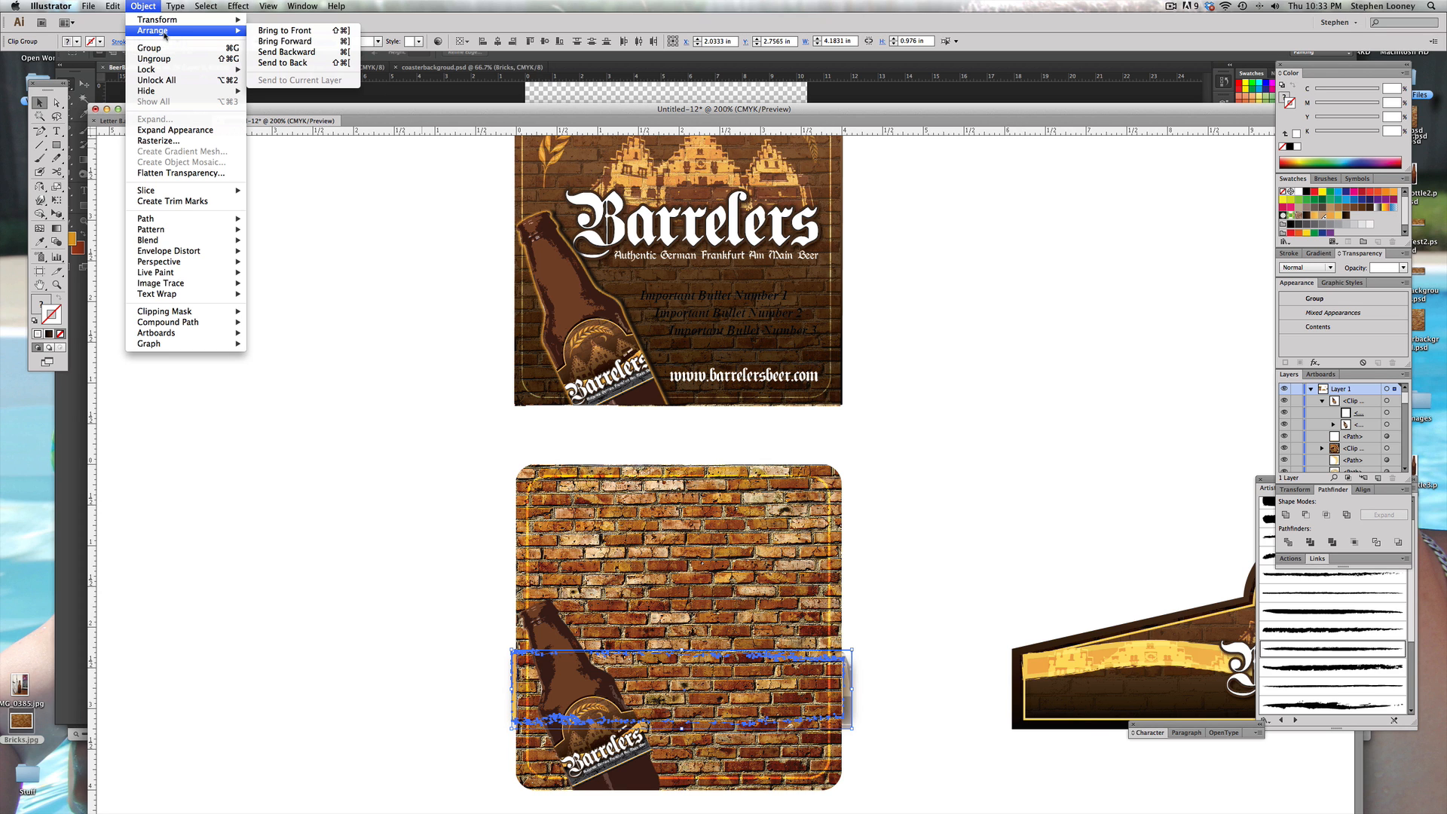
left_click(285, 41)
scroll(752, 587, "down", 3)
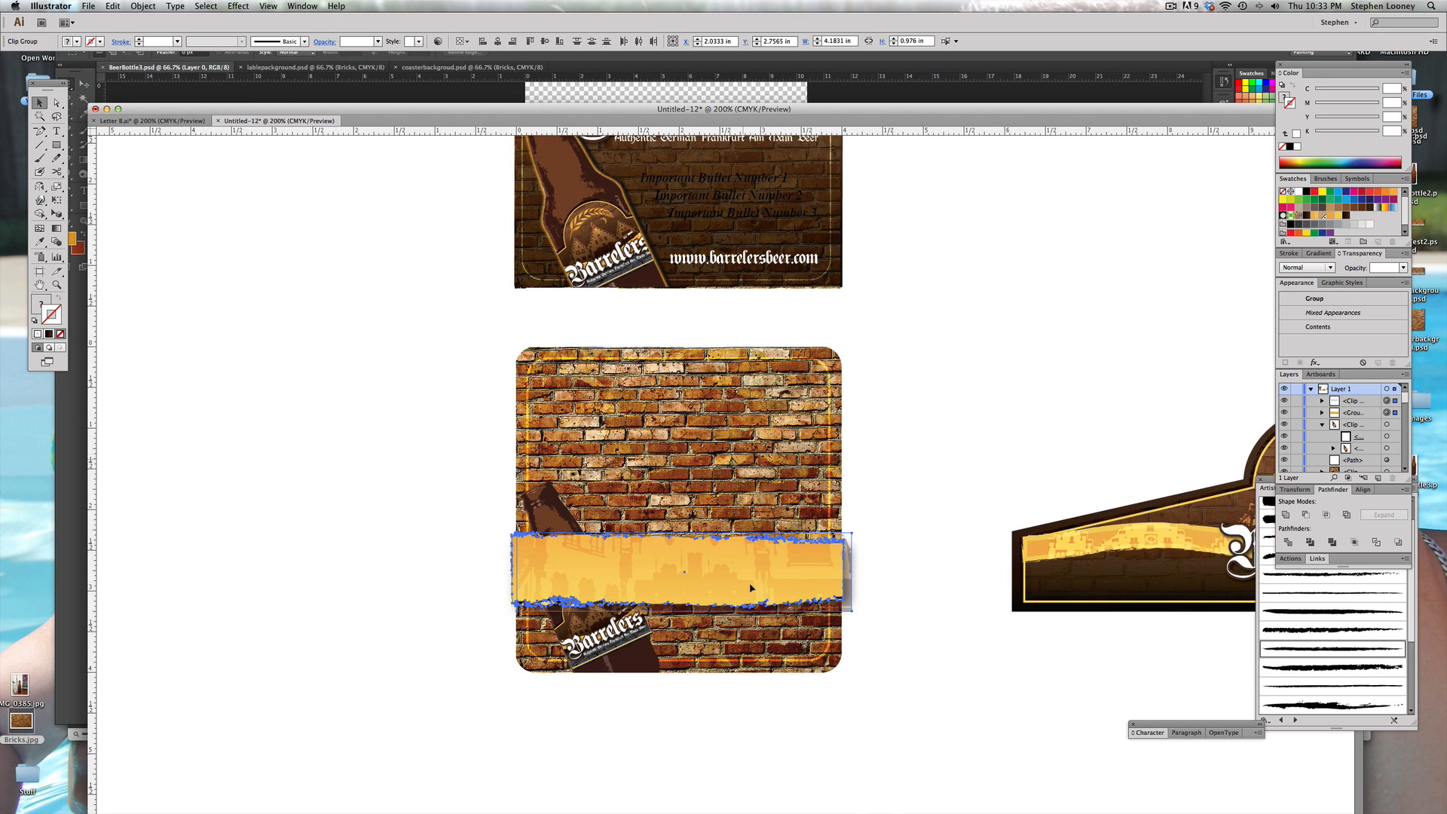
left_click_drag(749, 591, 749, 599)
left_click(943, 484)
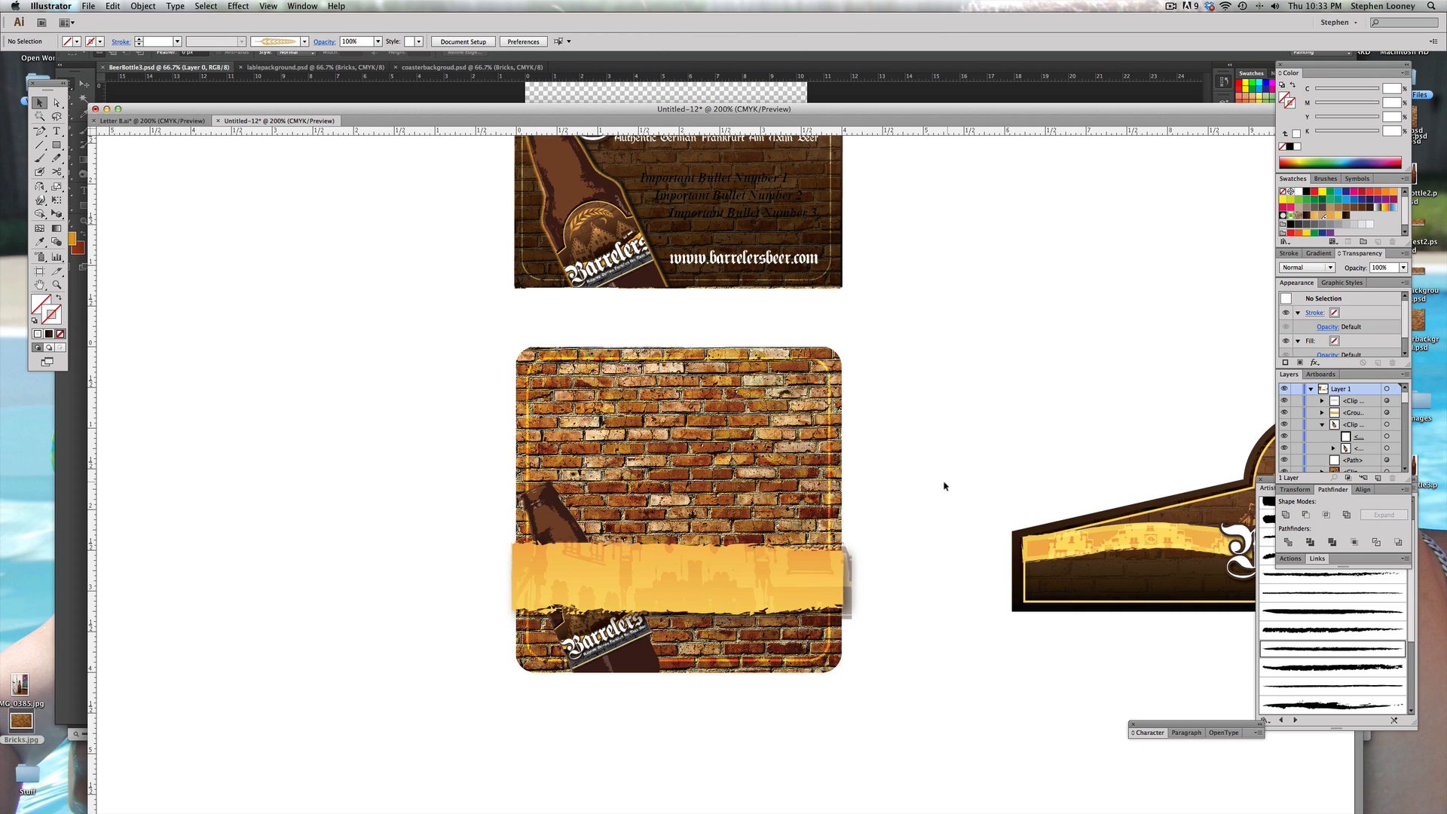
Step: Bring the brick coaster's clipped beer bottle to the front, over the yellow banner
left_click(558, 526)
left_click(143, 5)
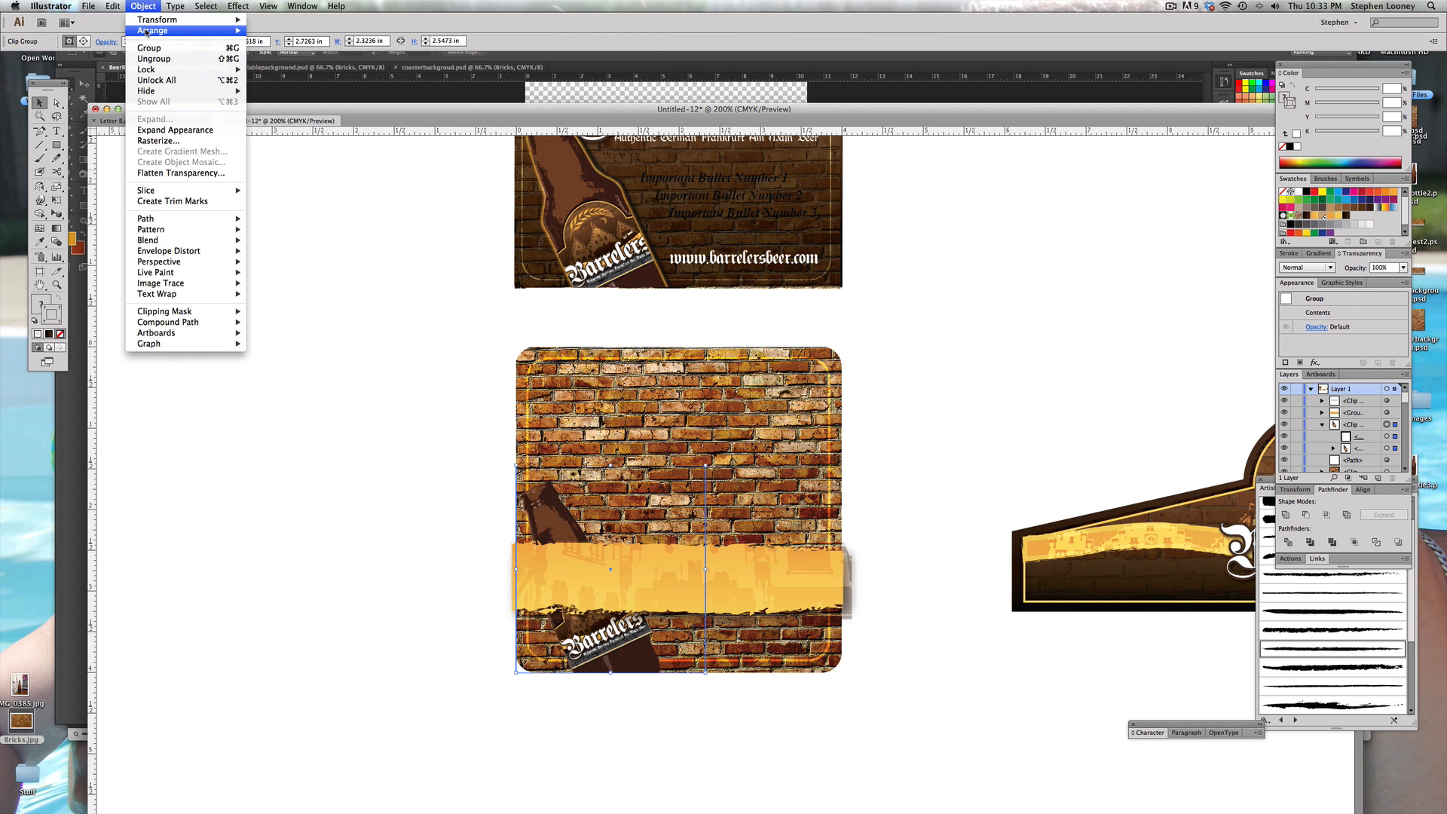
mouse_move(162, 30)
left_click(285, 30)
left_click(344, 408)
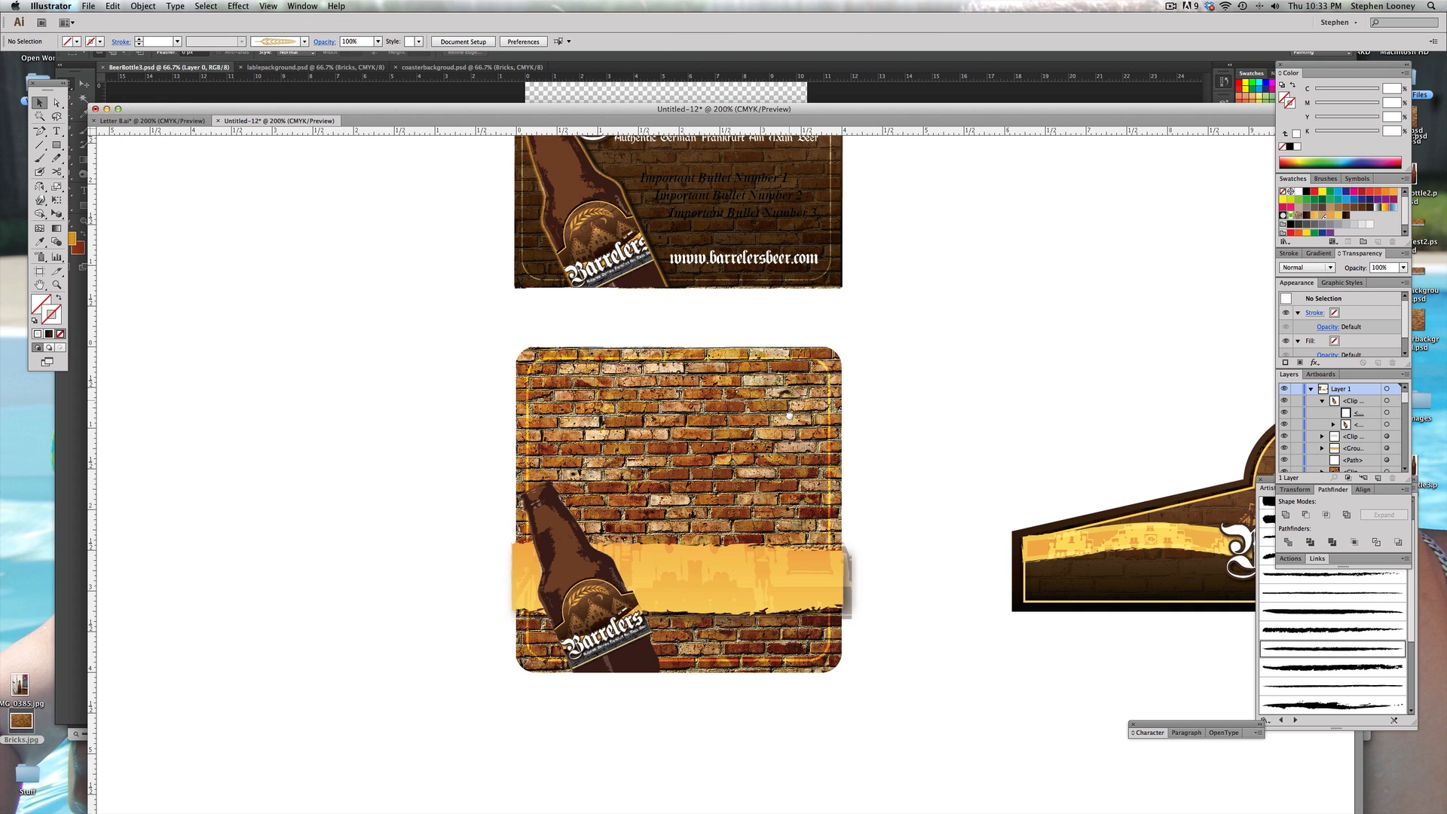
Step: Try moving the finished coaster's gradient overlays aside to examine them, undoing each move
scroll(849, 514, "up", 5)
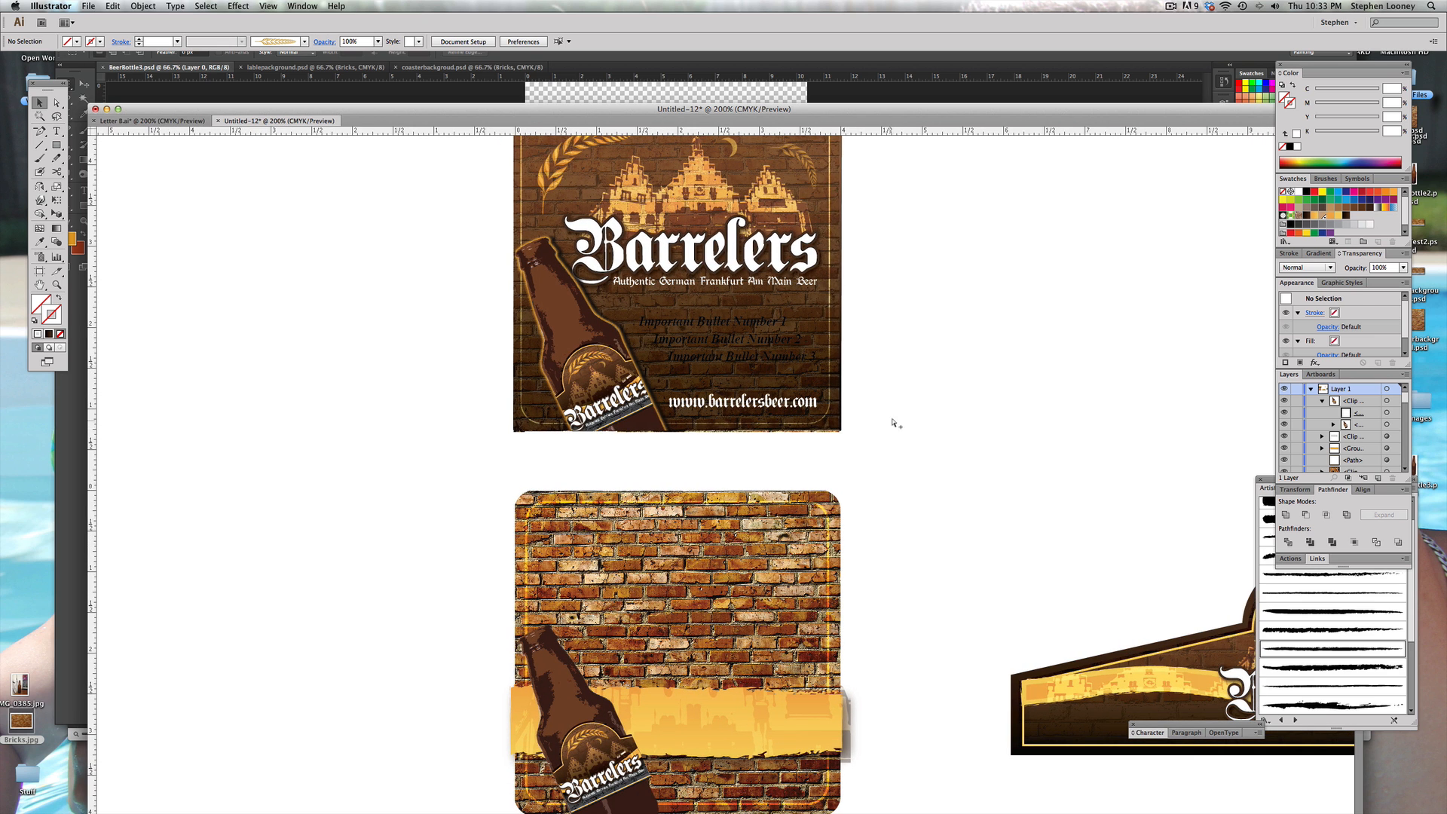
scroll(801, 259, "up", 3)
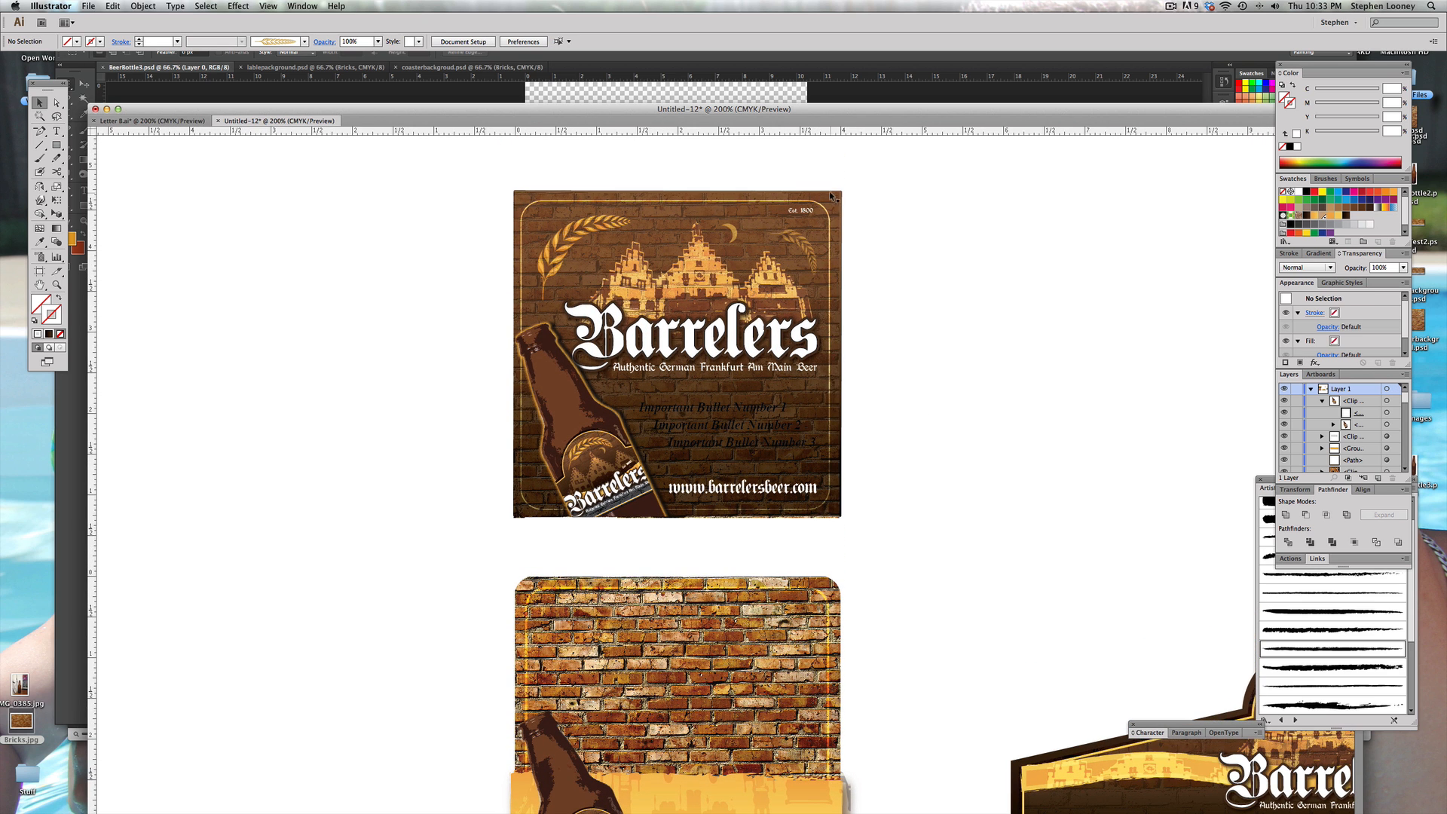
left_click_drag(831, 196, 999, 202)
key("super+z")
left_click_drag(530, 198, 807, 205)
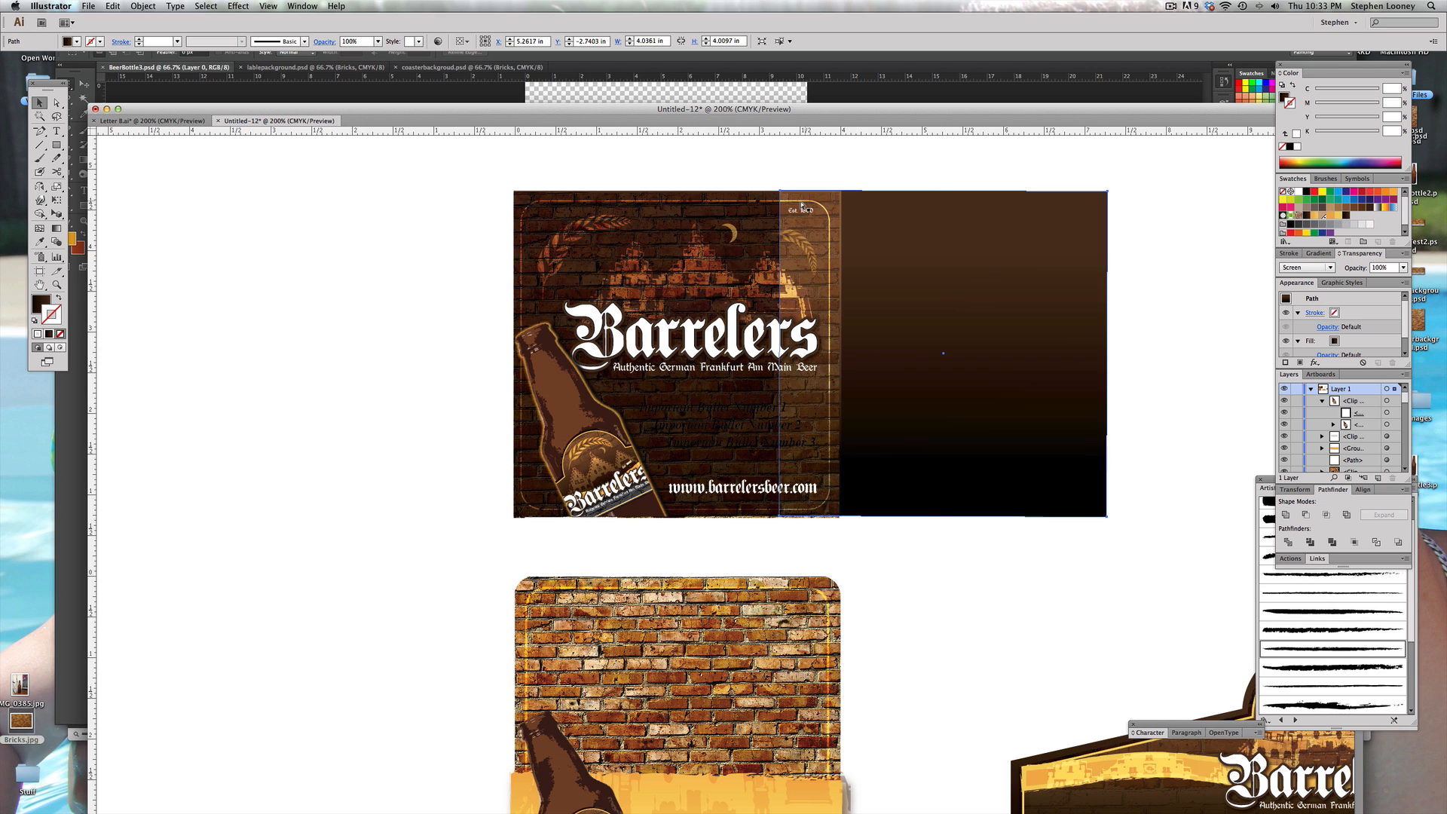
key("super+z")
left_click(614, 178)
left_click(520, 200)
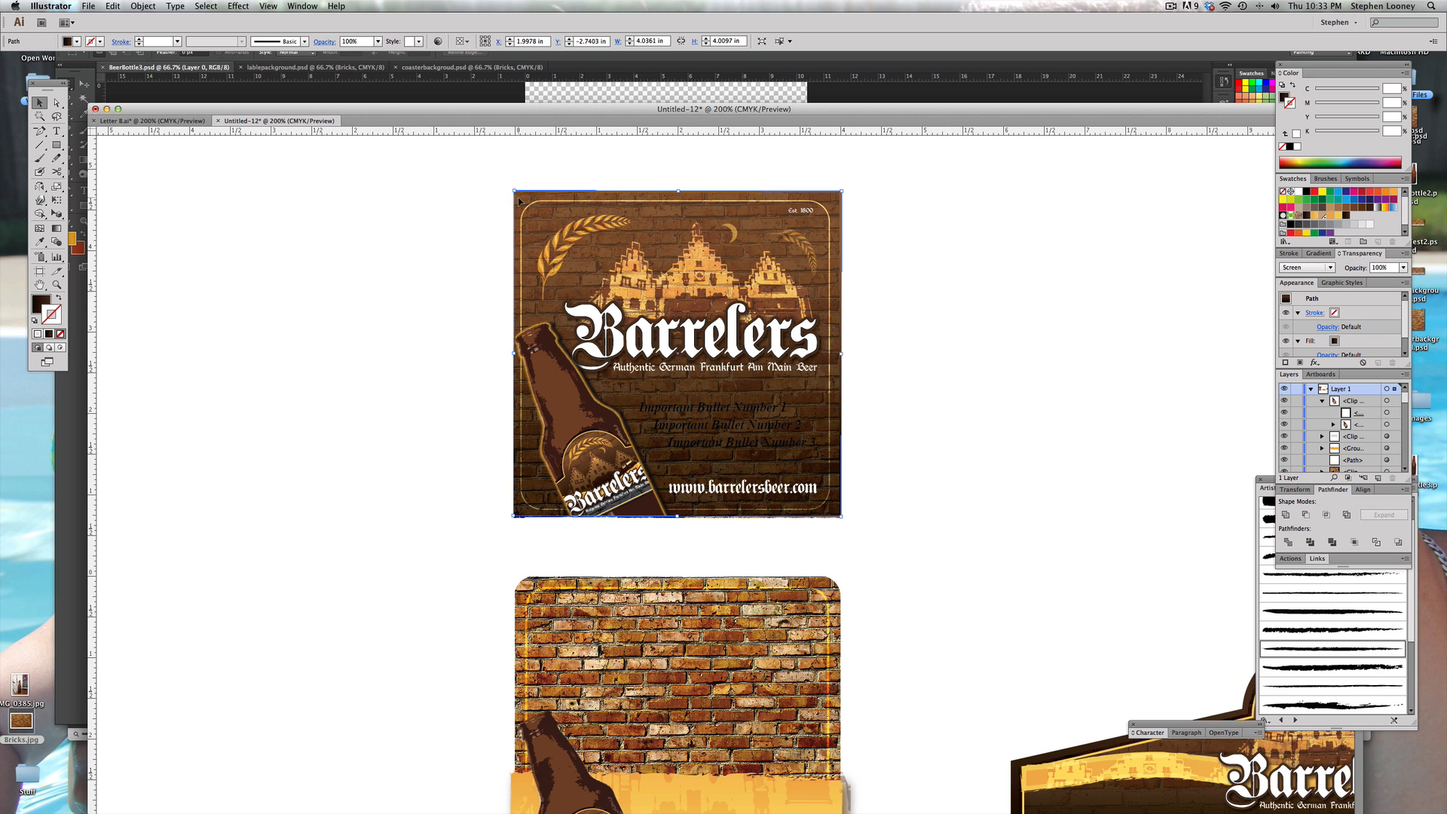
left_click(56, 144)
scroll(339, 327, "down", 5)
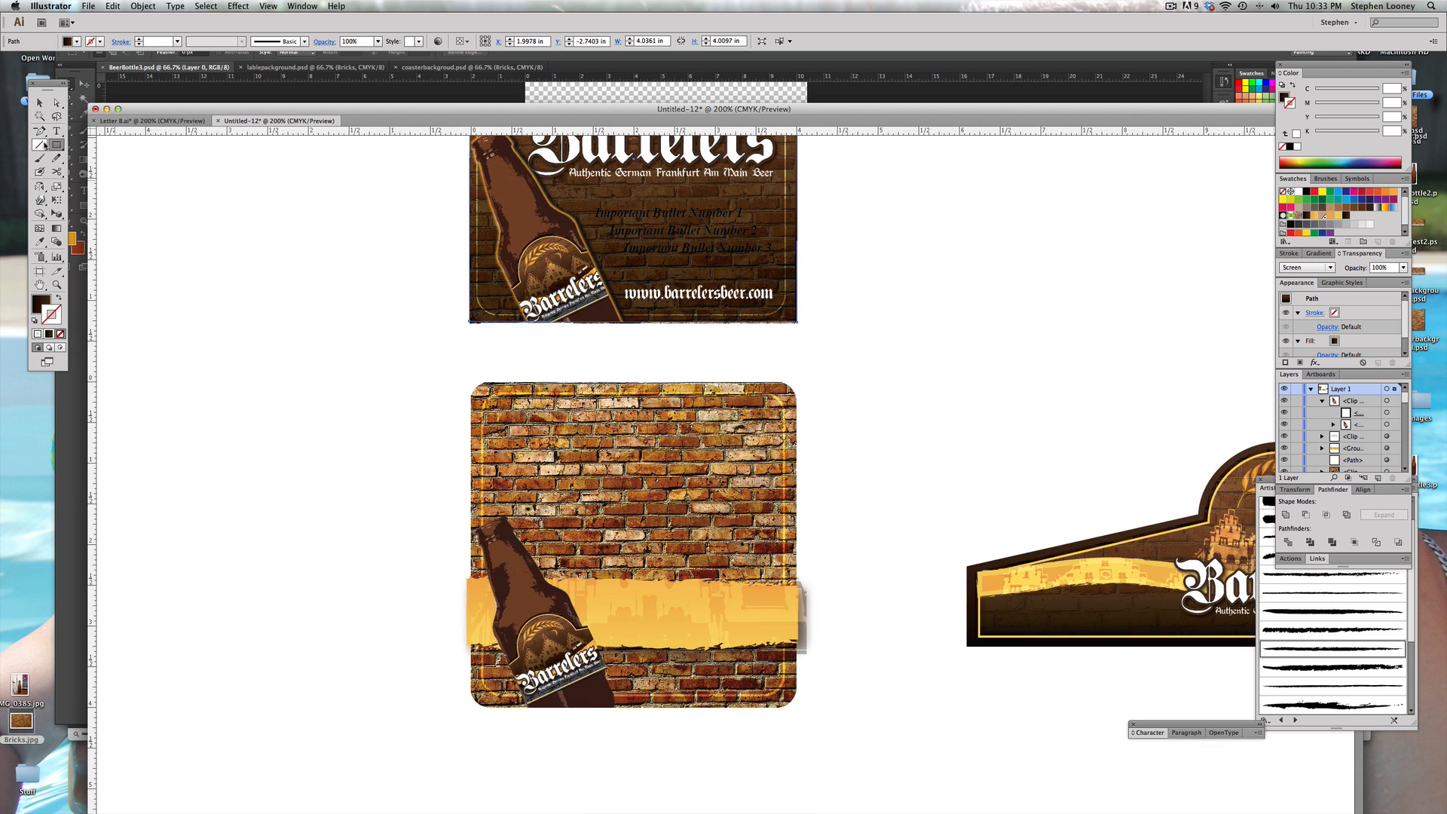
left_click_drag(56, 144, 93, 161)
left_click_drag(473, 386, 795, 707)
key("super+z")
left_click(40, 102)
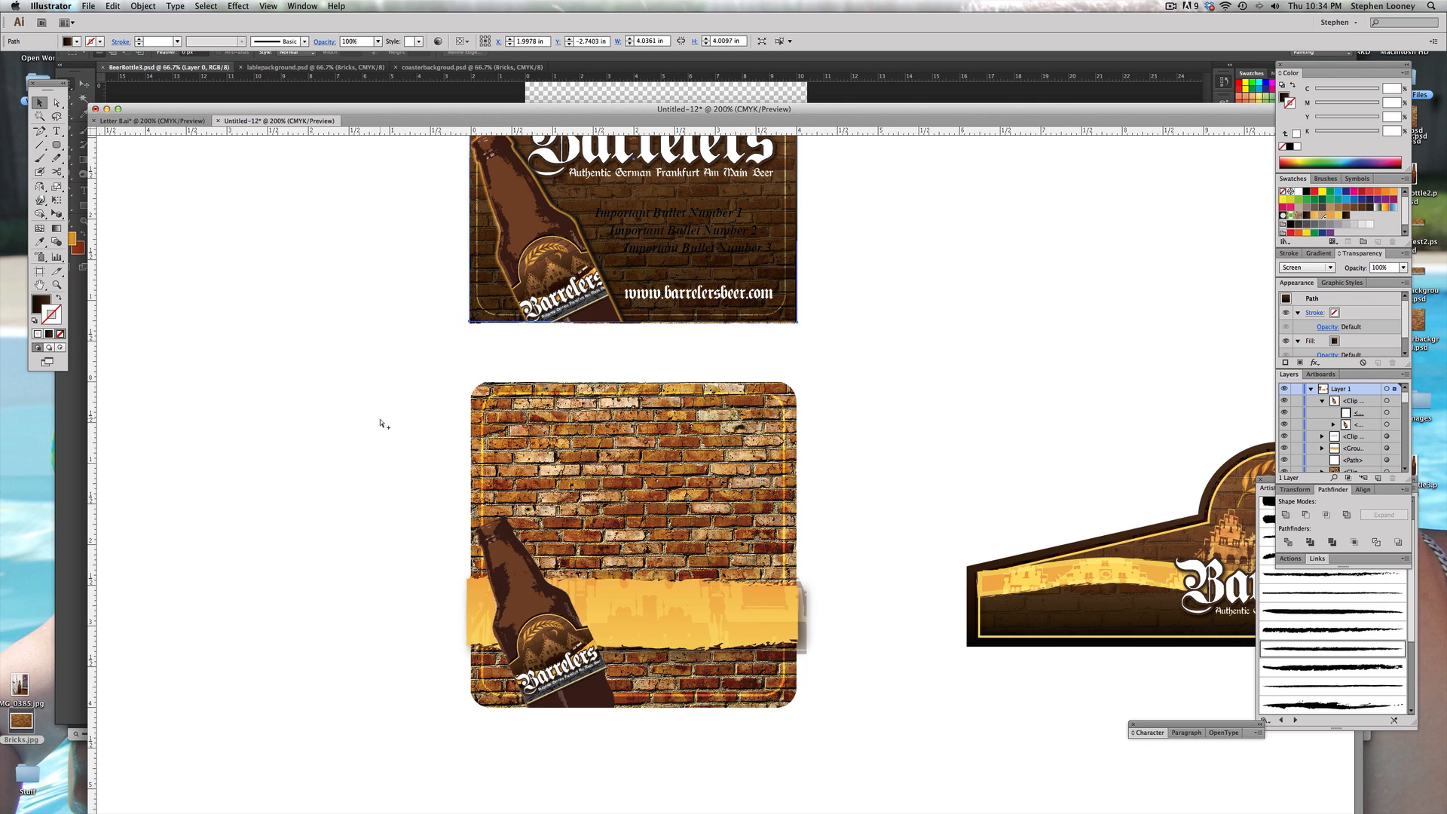
Step: Release the brick coaster's rounded clipping mask
left_click(633, 455)
right_click(637, 459)
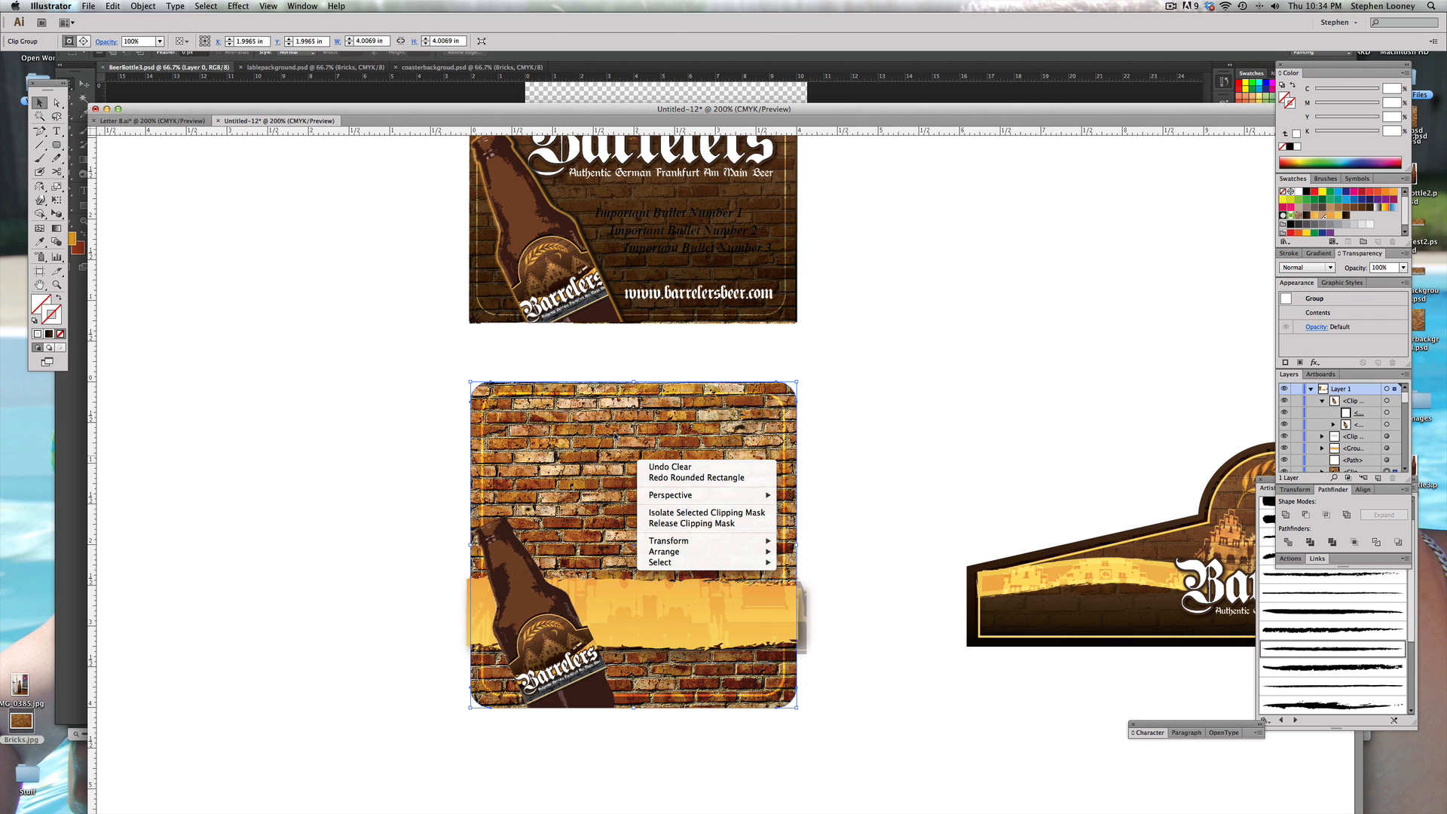
left_click(930, 355)
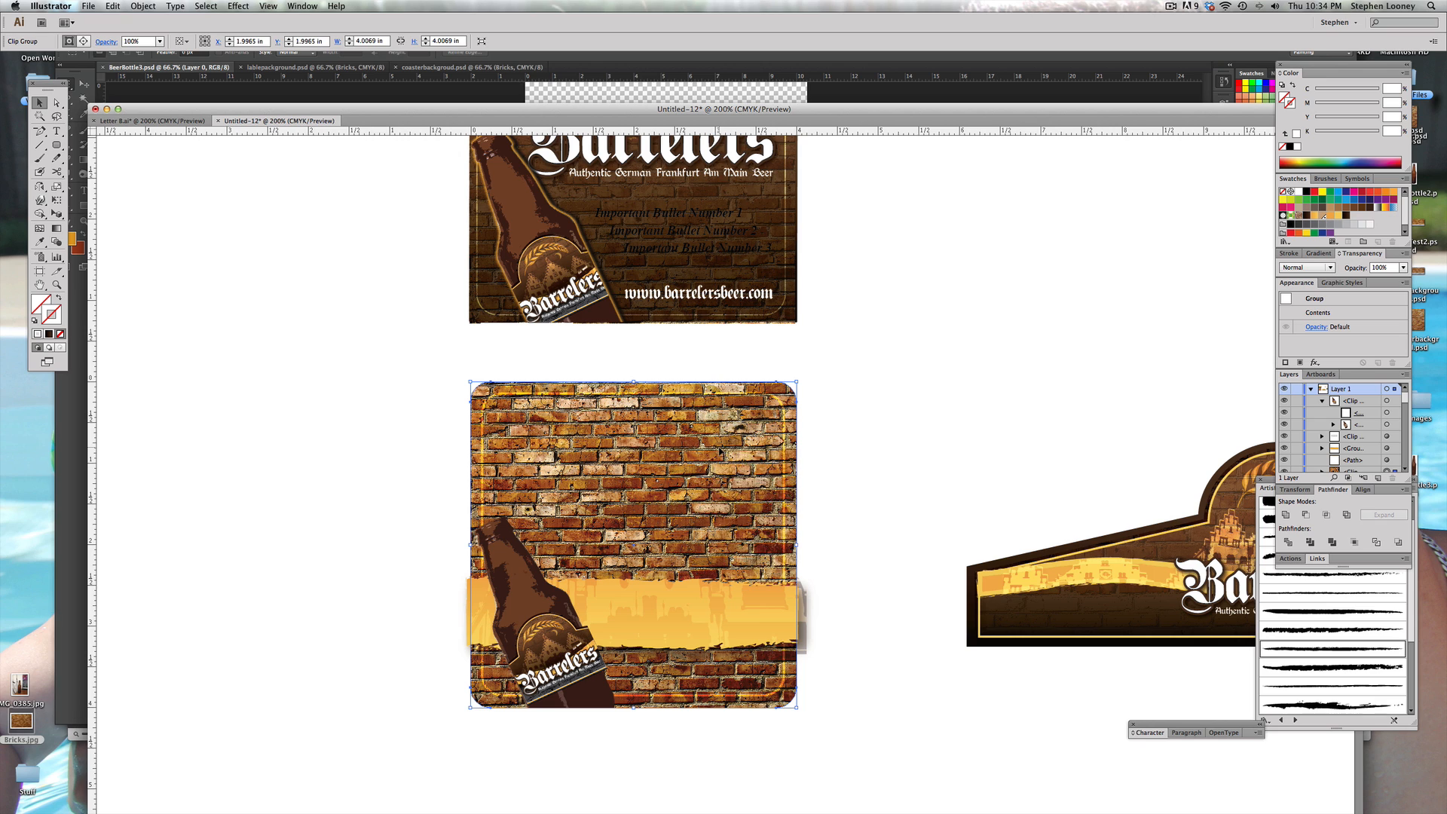
right_click(721, 451)
left_click(759, 515)
left_click(858, 431)
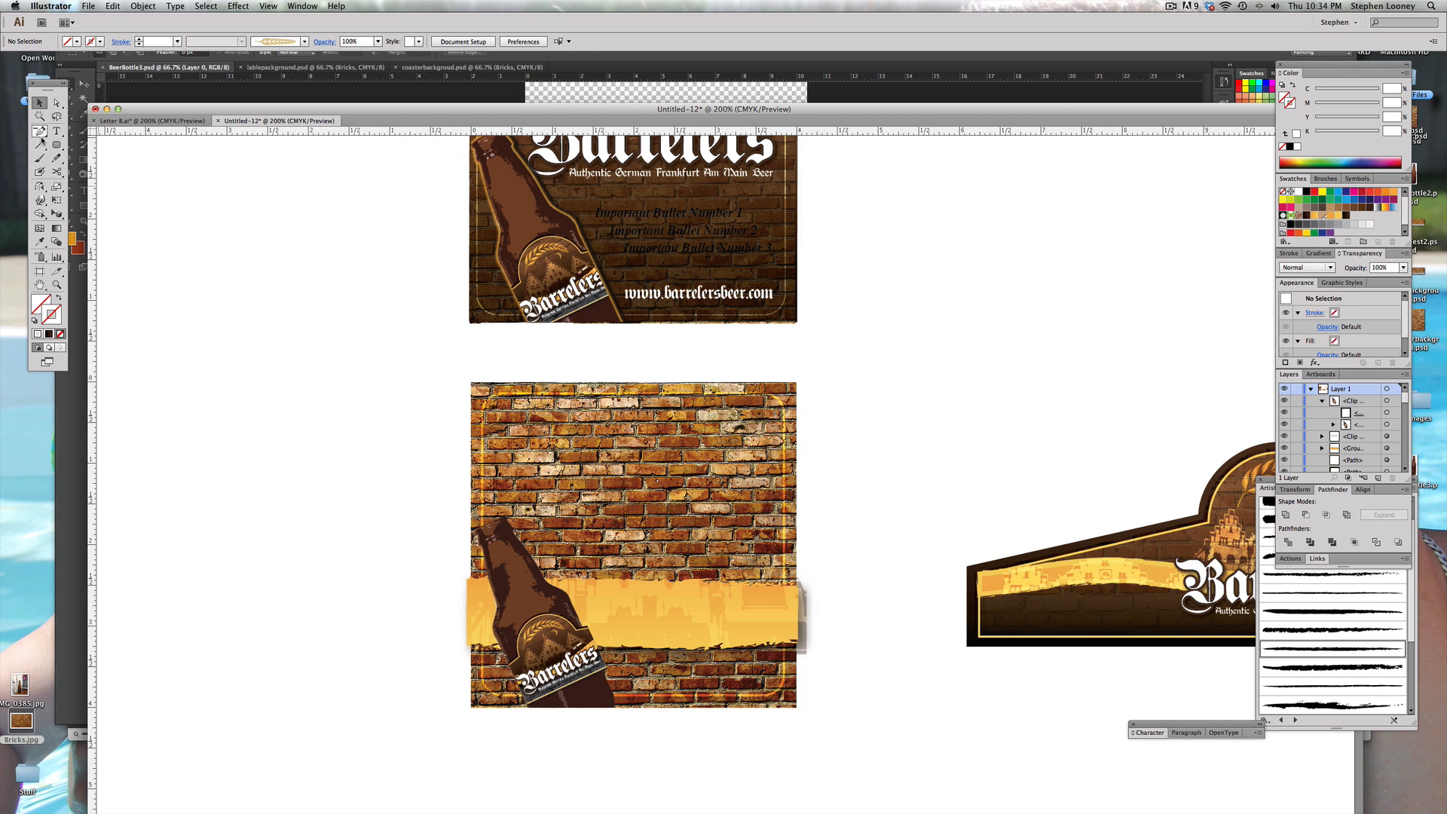
Step: Draw a rectangle about 3.98 × 4 in over the brick coaster and sample the finished coaster's dark gradient overlay onto it
left_click_drag(56, 144, 92, 145)
mouse_move(471, 382)
left_mouse_down()
mouse_move(784, 642)
mouse_move(796, 708)
left_mouse_up()
left_click(39, 241)
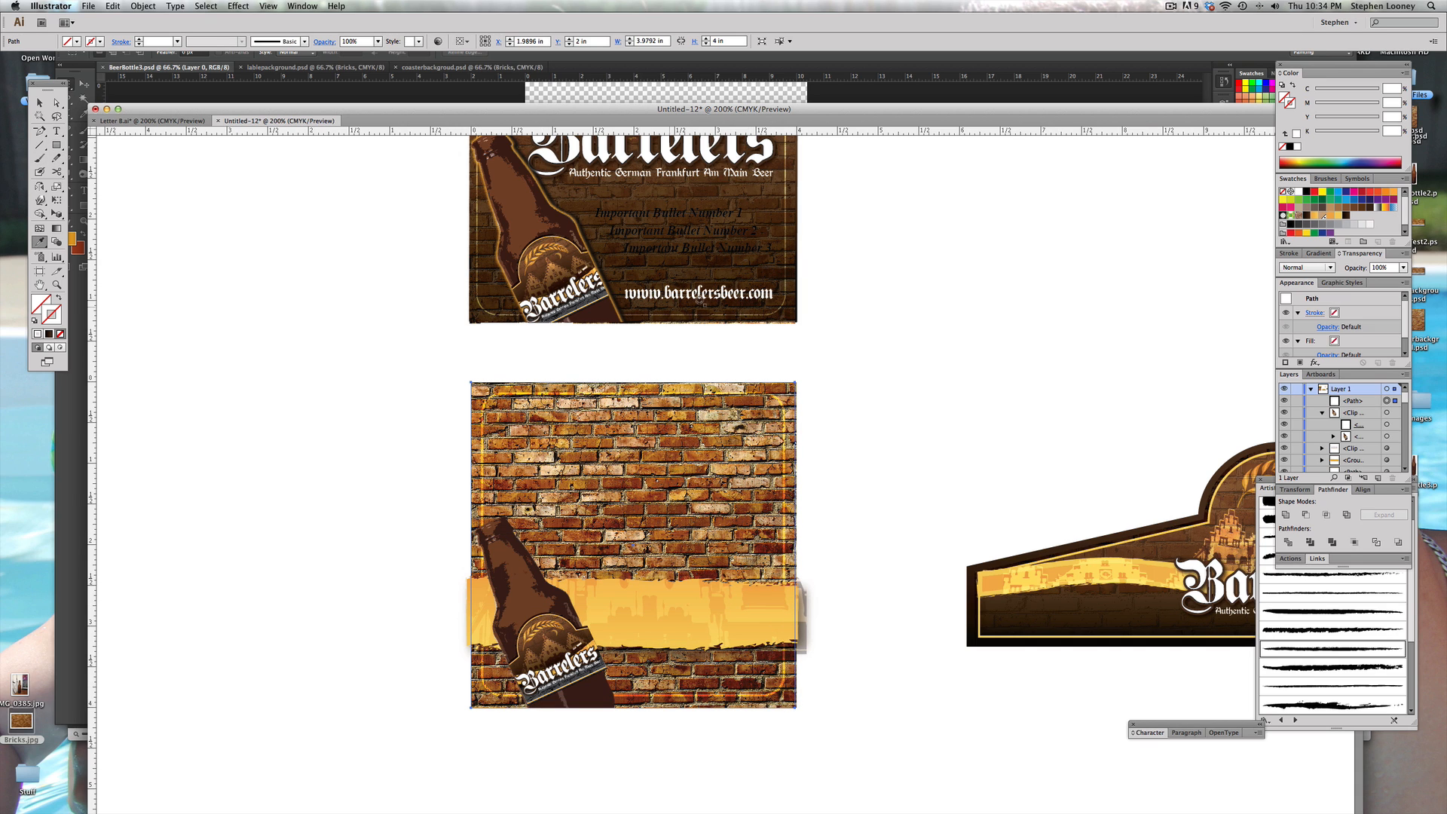
left_click_drag(819, 307, 696, 302)
left_click(672, 224)
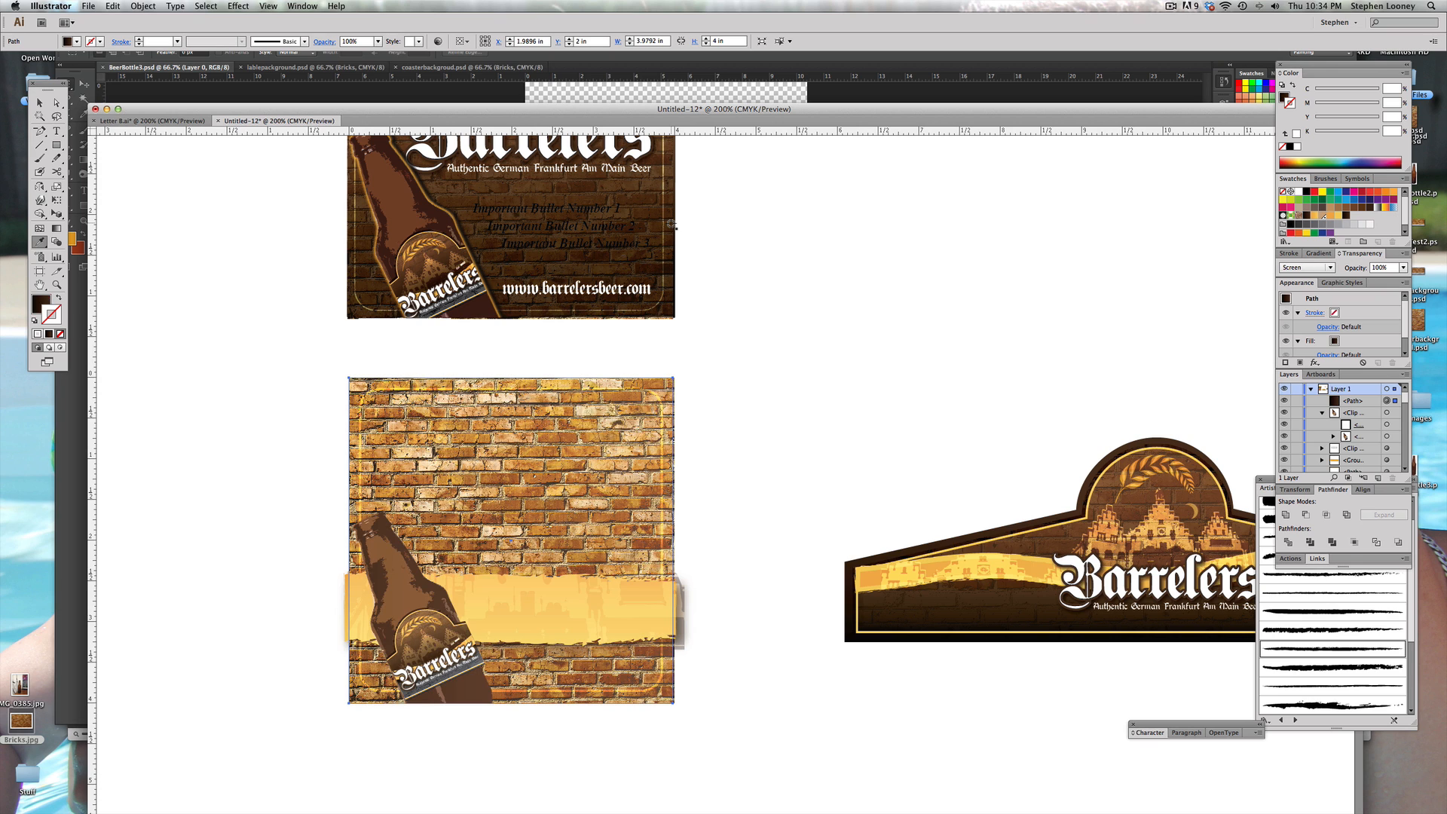
Step: Sample the tap handle label's dark gradient onto the rectangle, remove its stroke and set its blending mode to Multiply
left_click(967, 588)
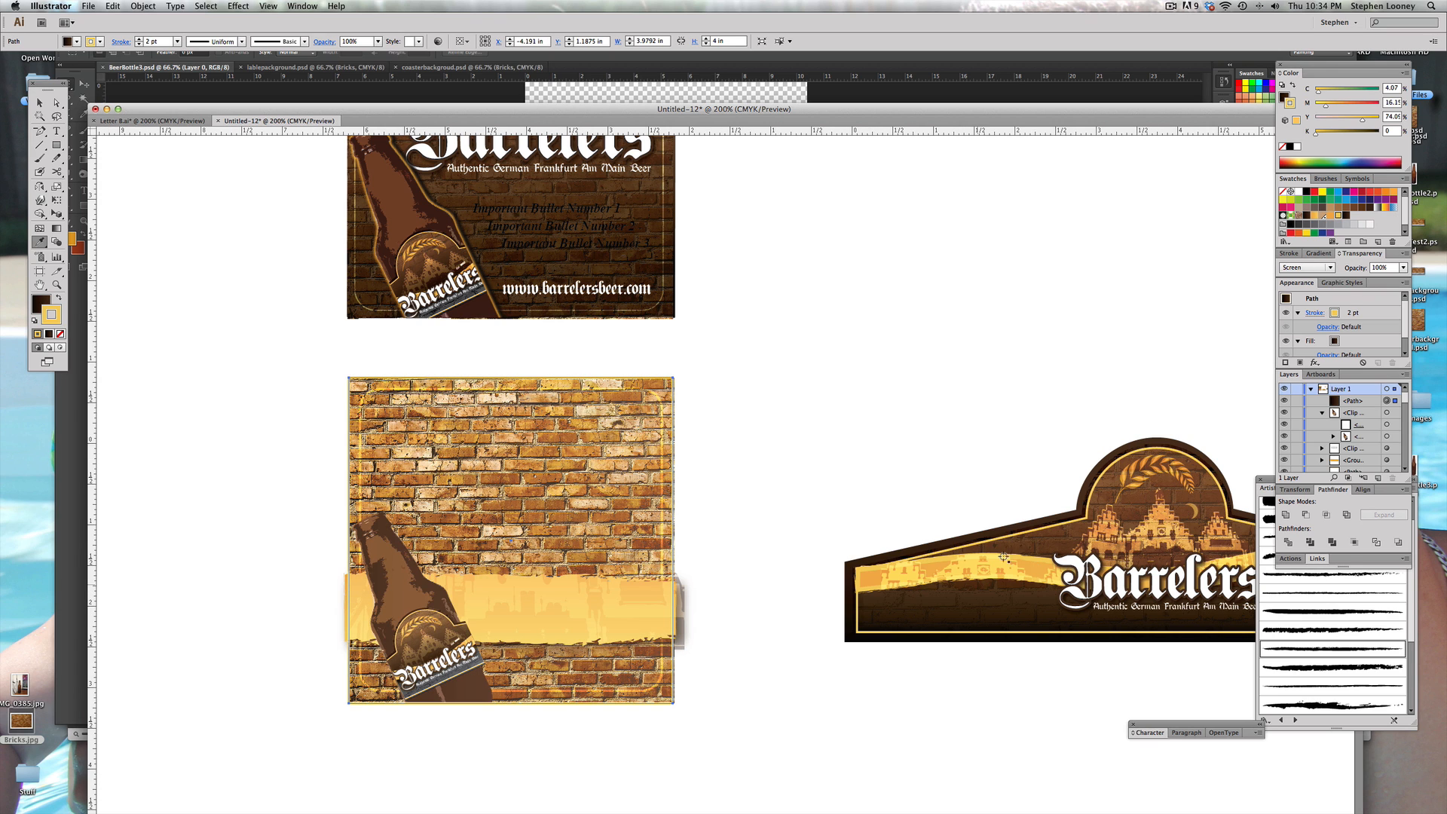
left_click(1307, 267)
left_click(1309, 284)
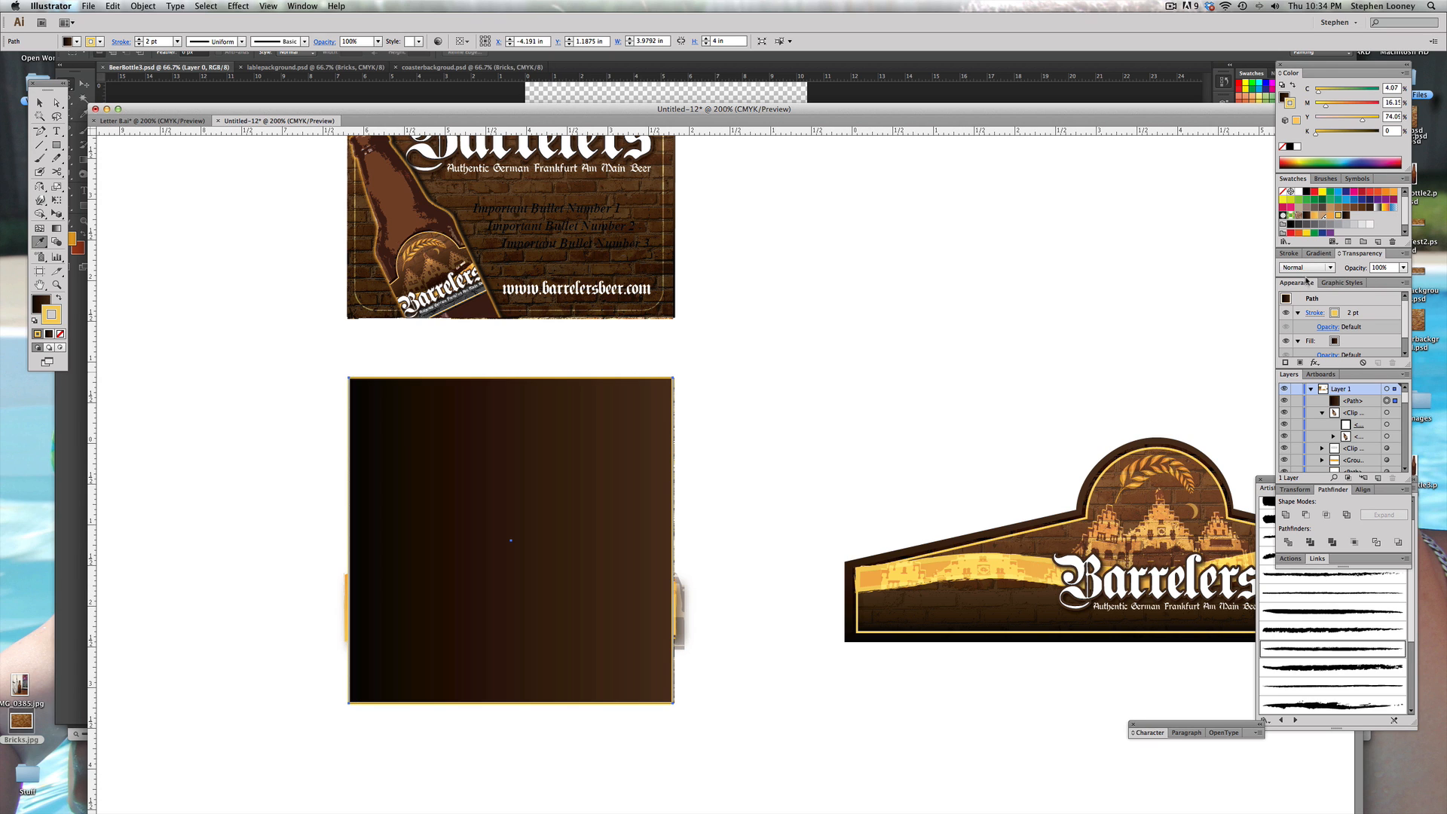
left_click(61, 334)
left_click(1311, 268)
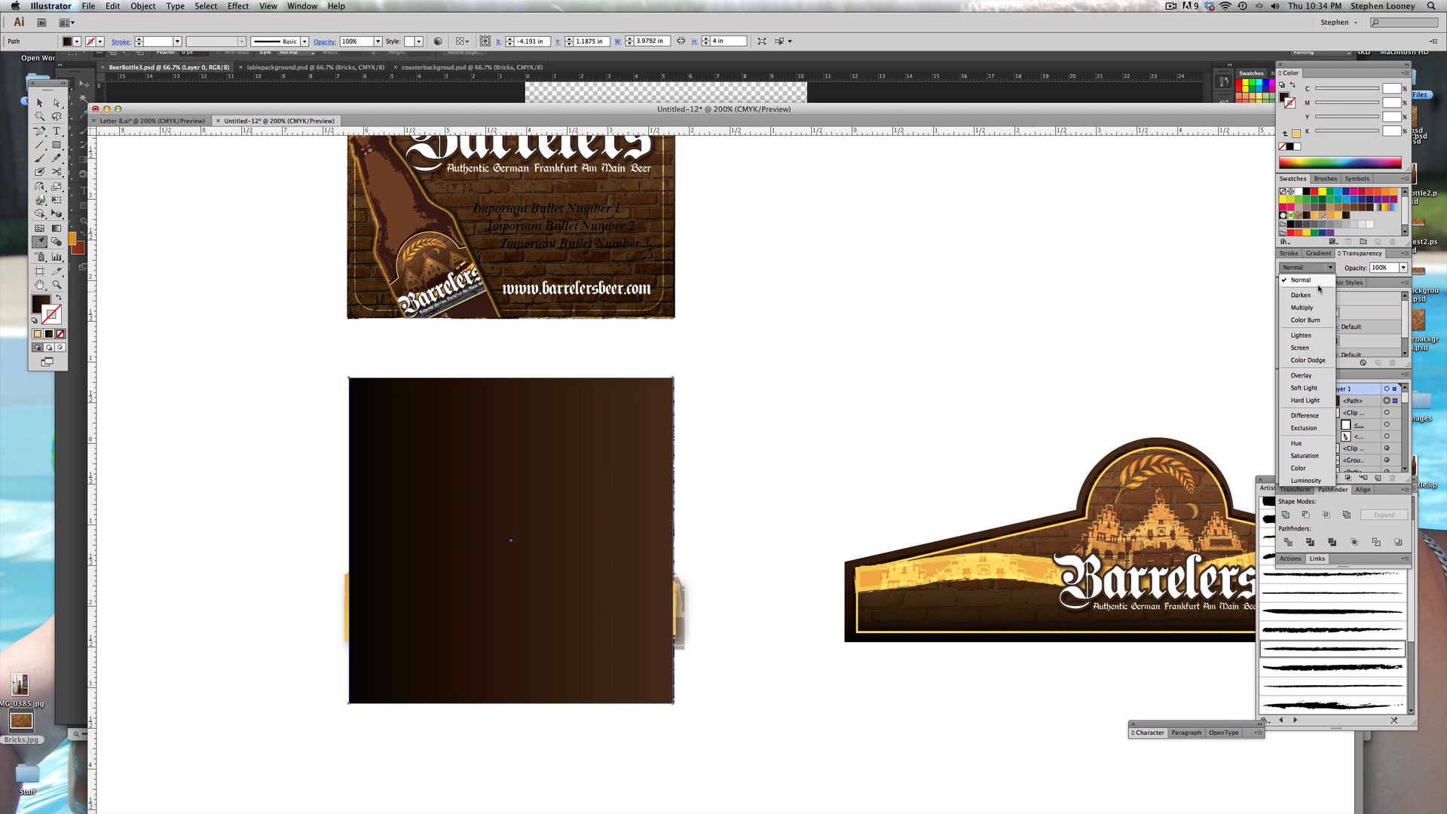
left_click(1318, 307)
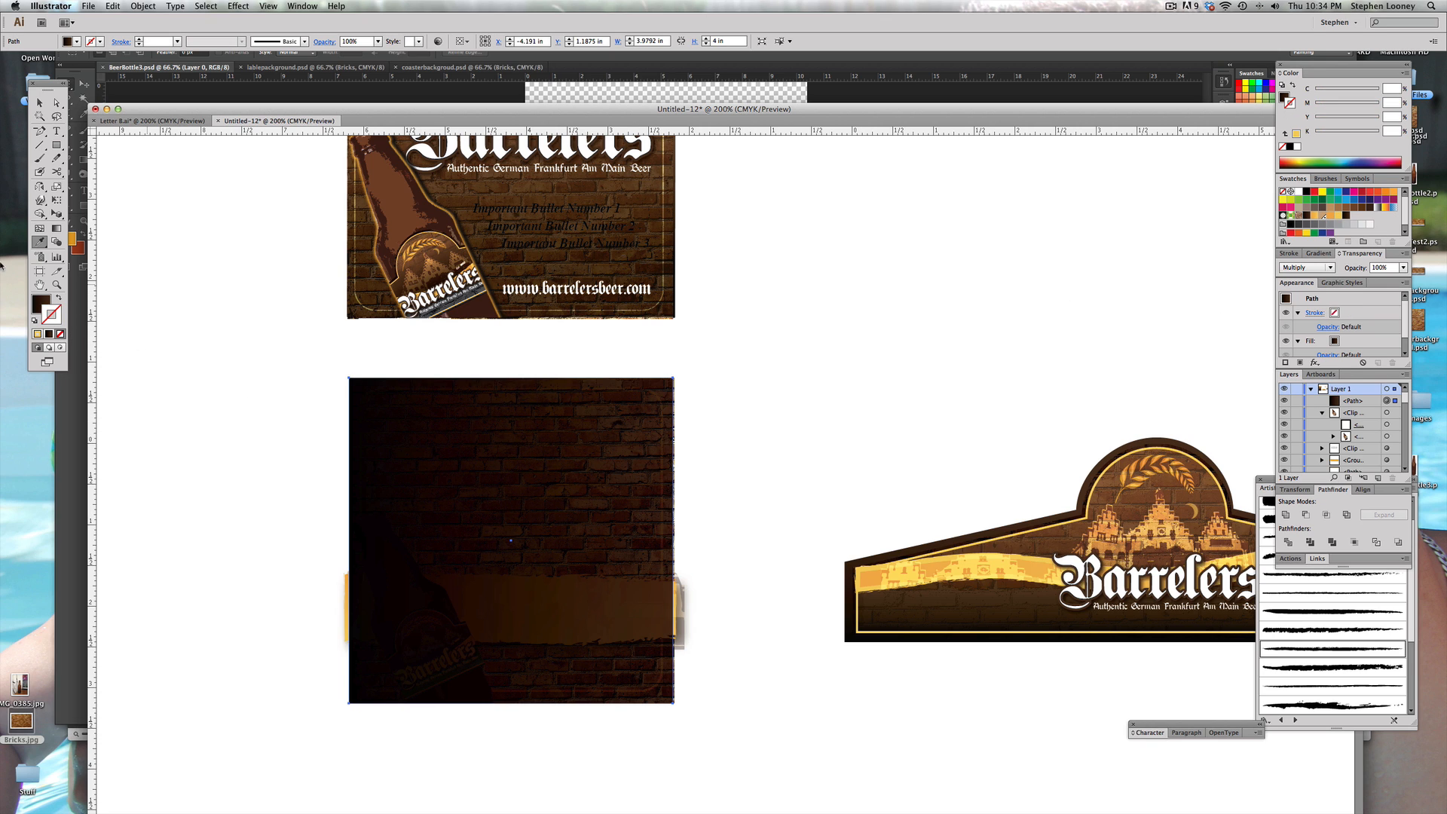
left_click(40, 102)
left_click(196, 425)
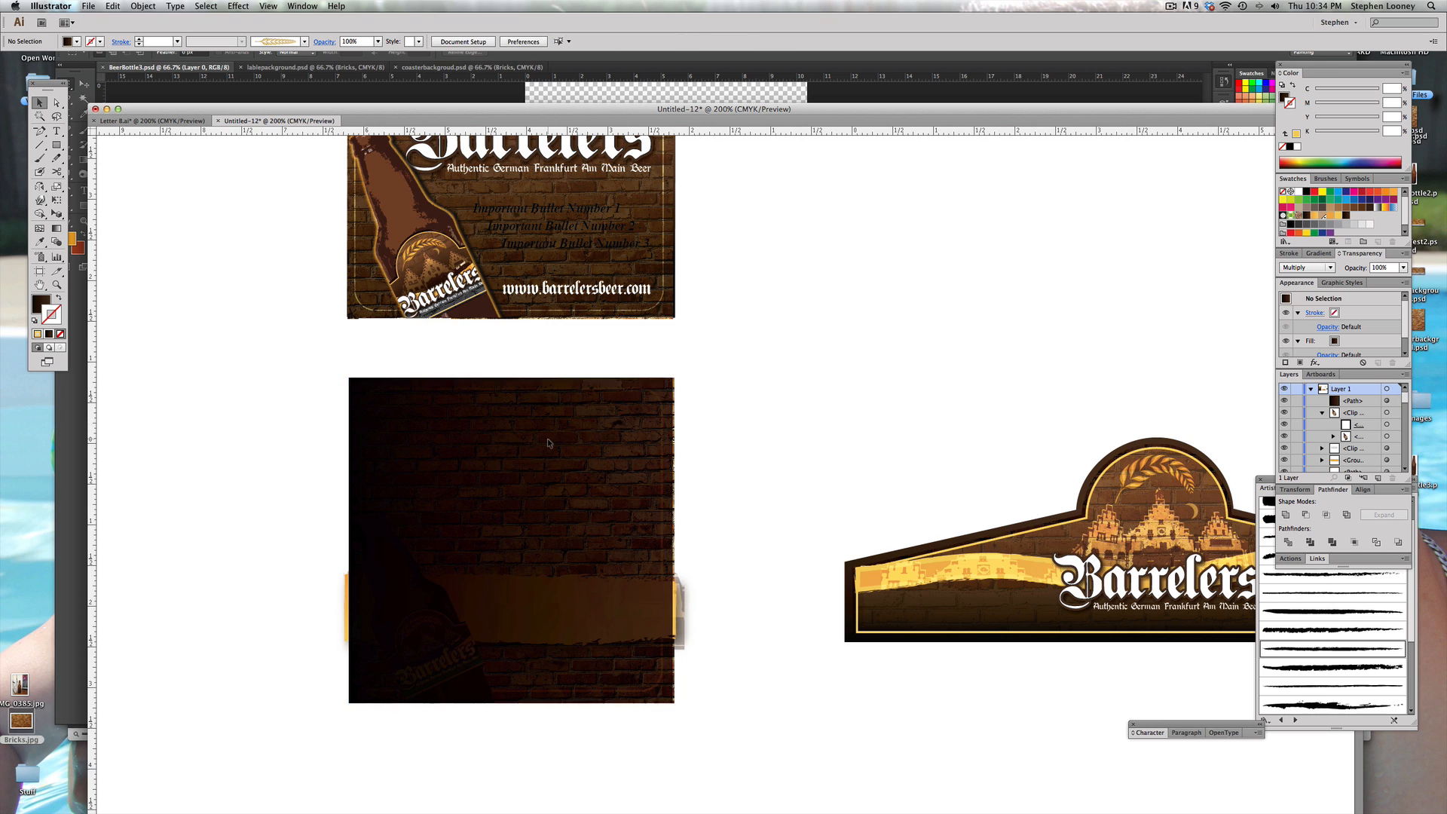
Step: Duplicate the dark gradient rectangle directly in front of itself and set the copy's blending mode to Overlay
left_click(549, 443)
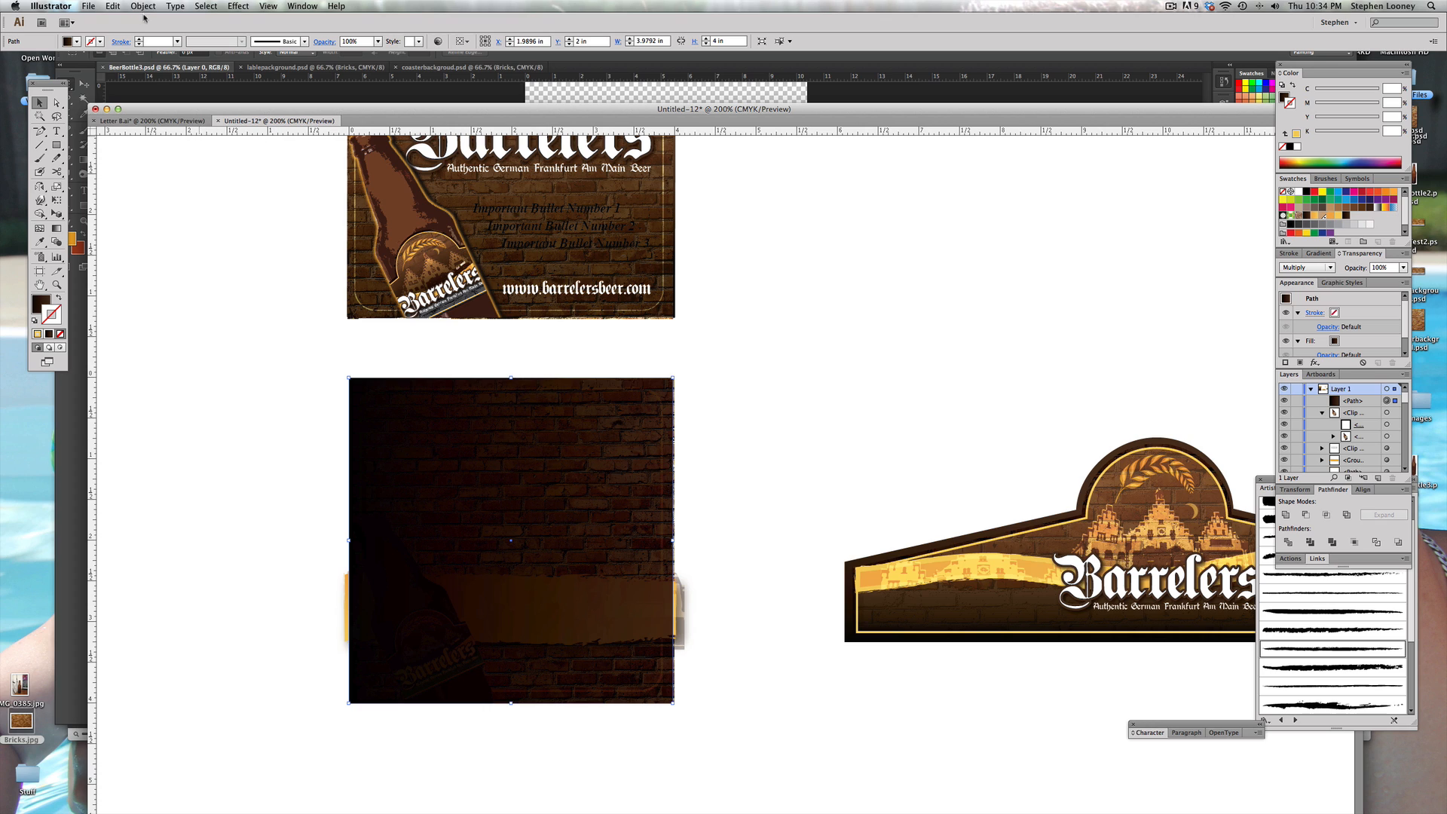
key("super+f")
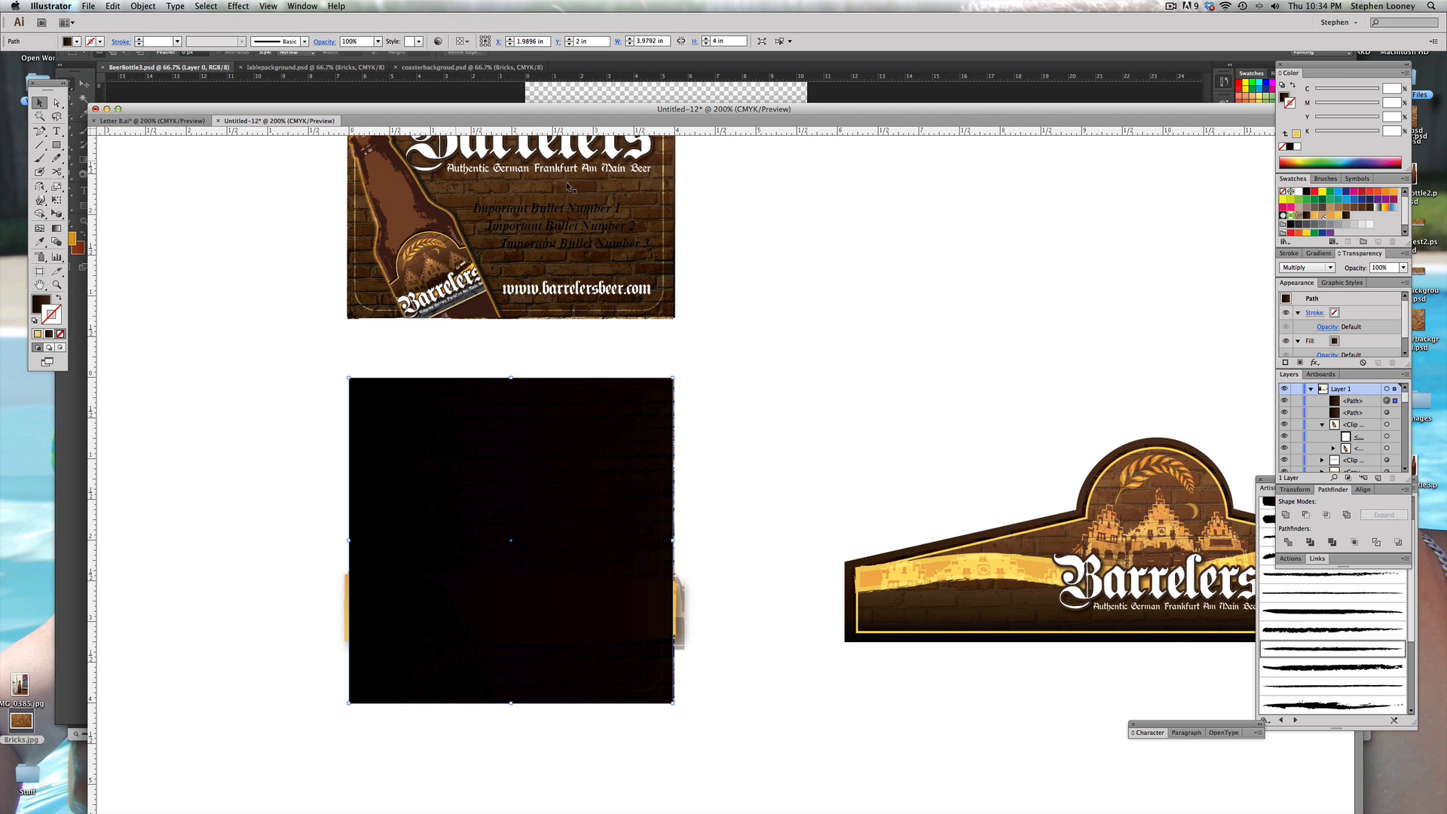
left_click(1308, 268)
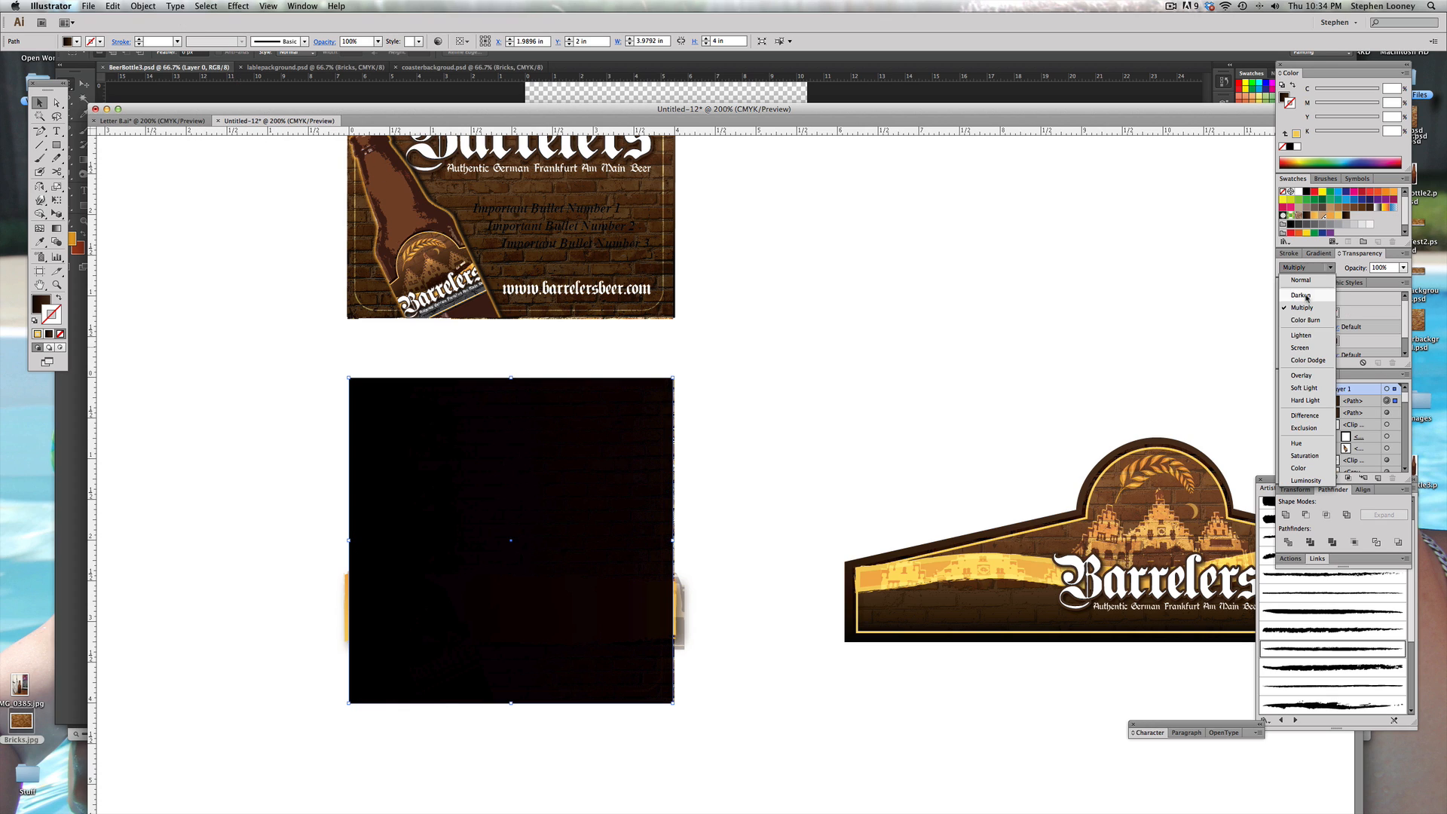
left_click(1302, 376)
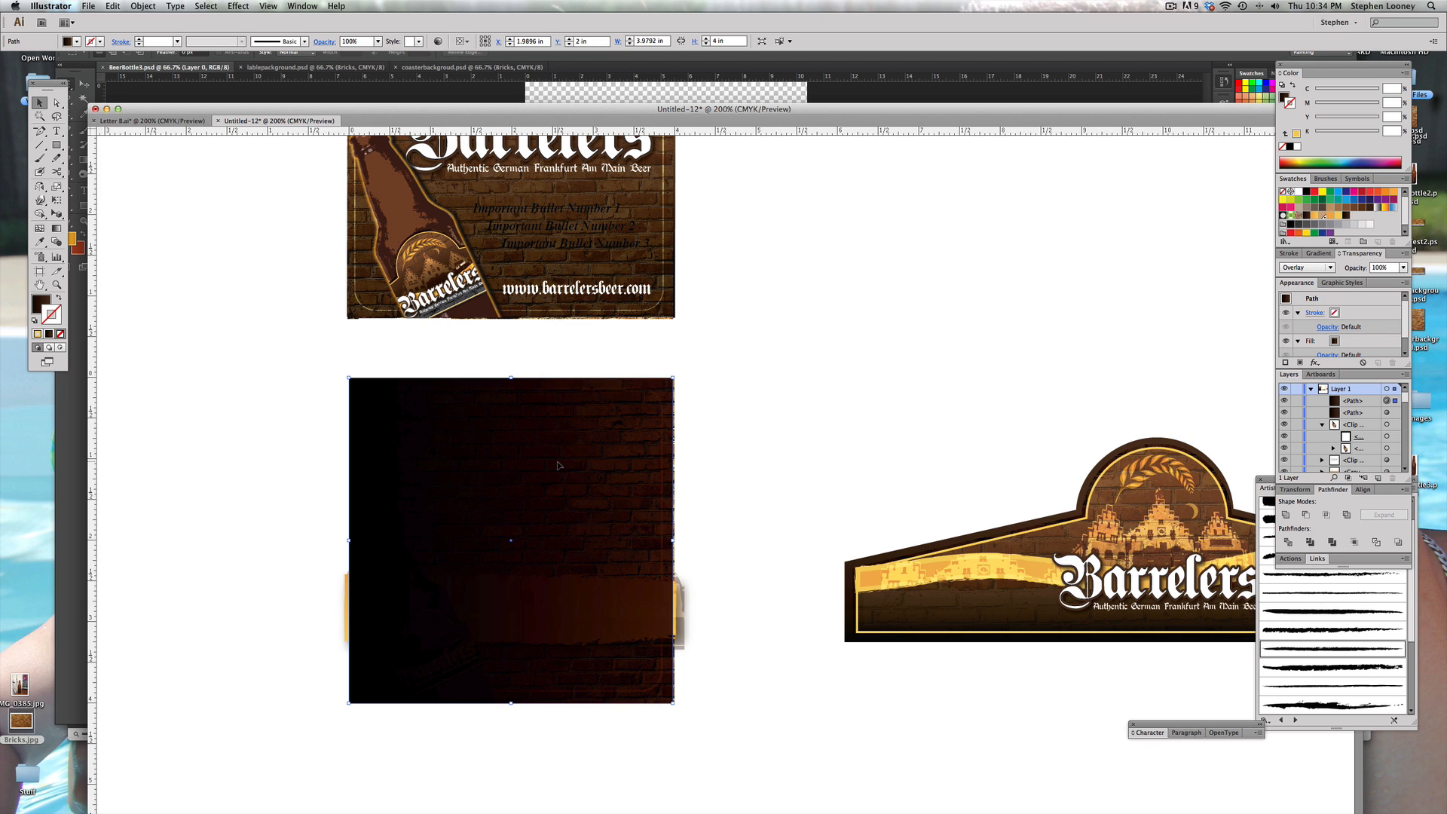
Step: Delete the Overlay copy of the dark gradient rectangle and set the remaining Multiply rectangle's opacity to 70%
left_click_drag(541, 461, 928, 456)
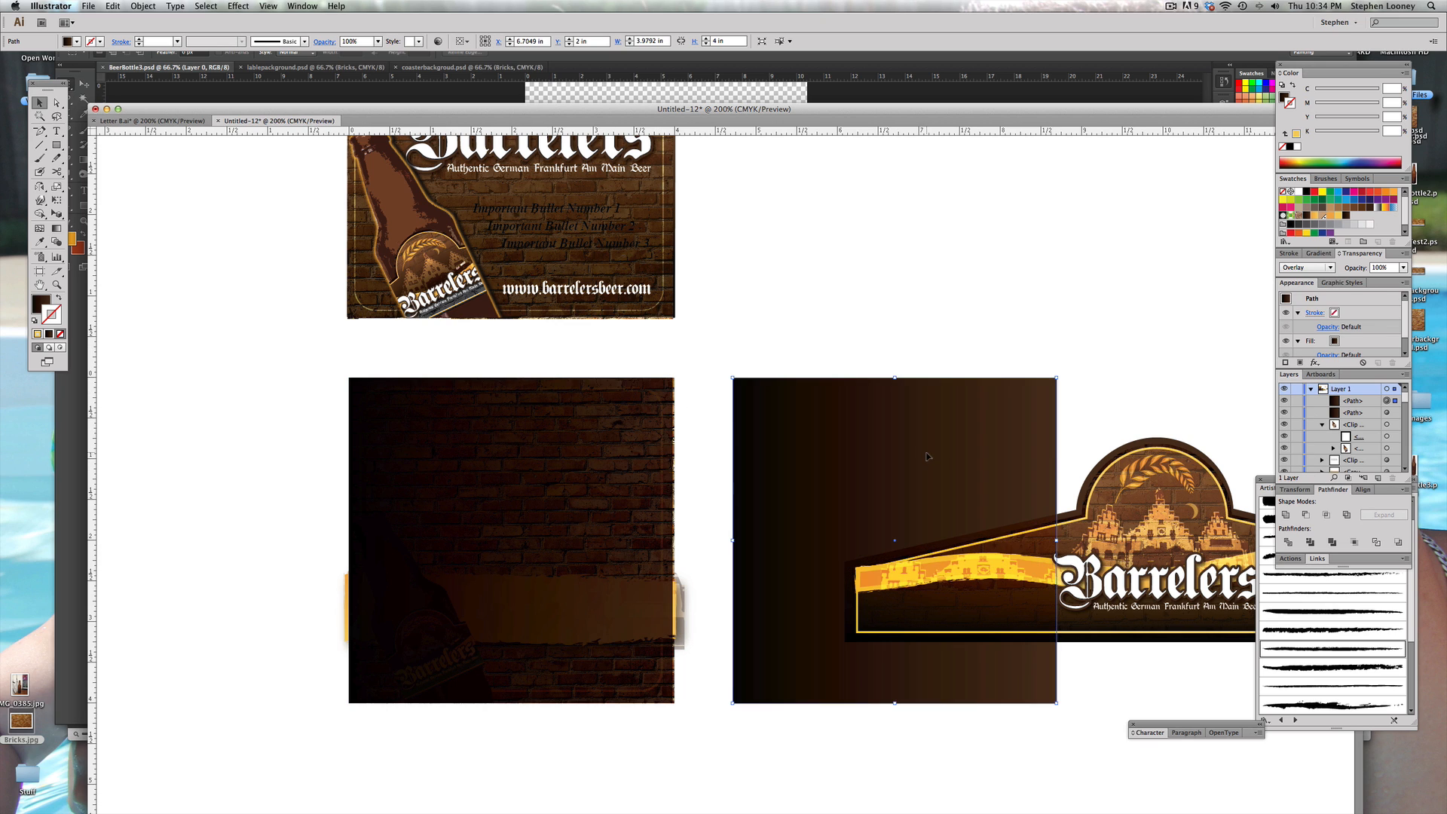
key("Delete")
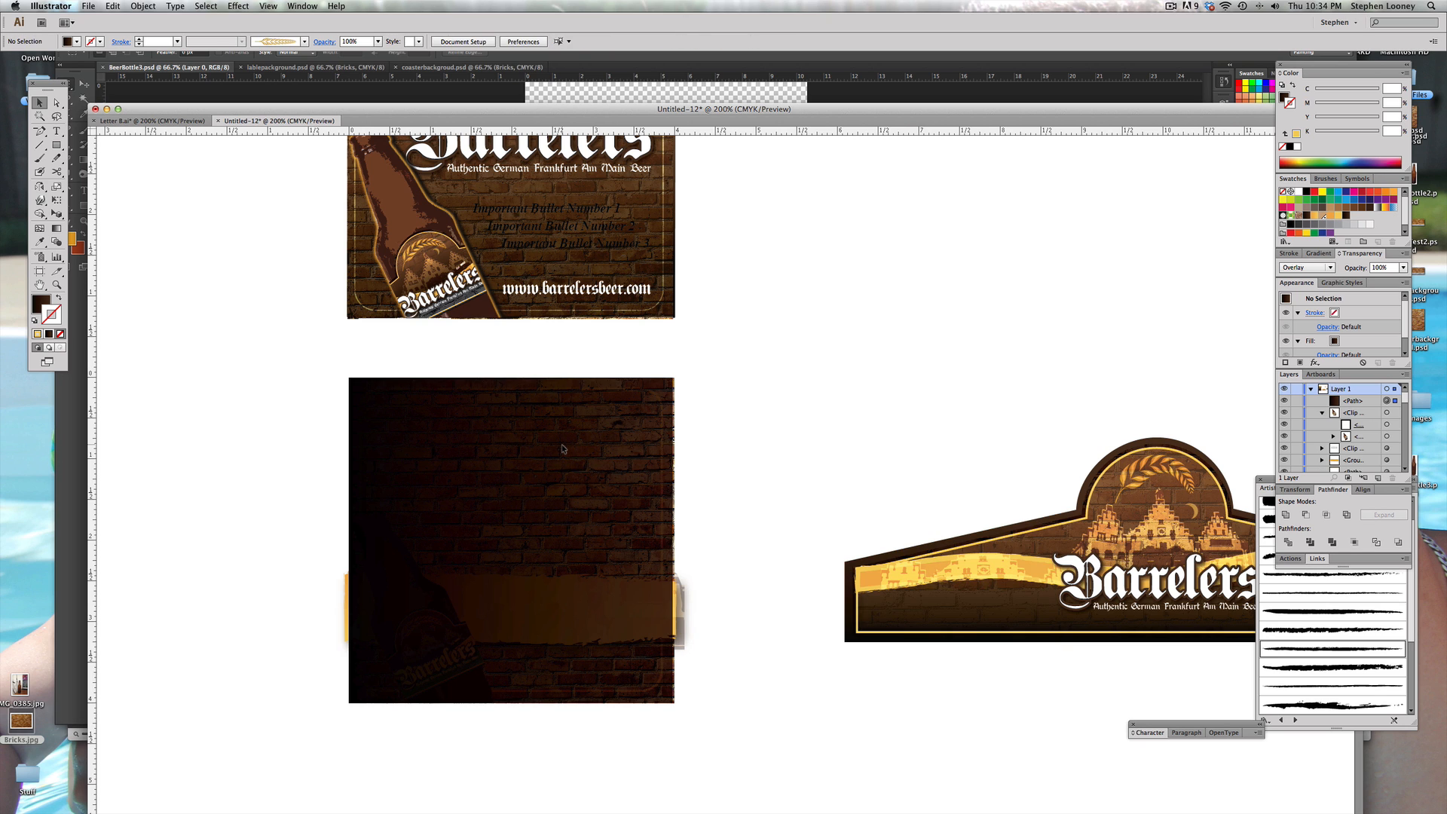
left_click(562, 445)
left_click_drag(546, 470, 574, 476)
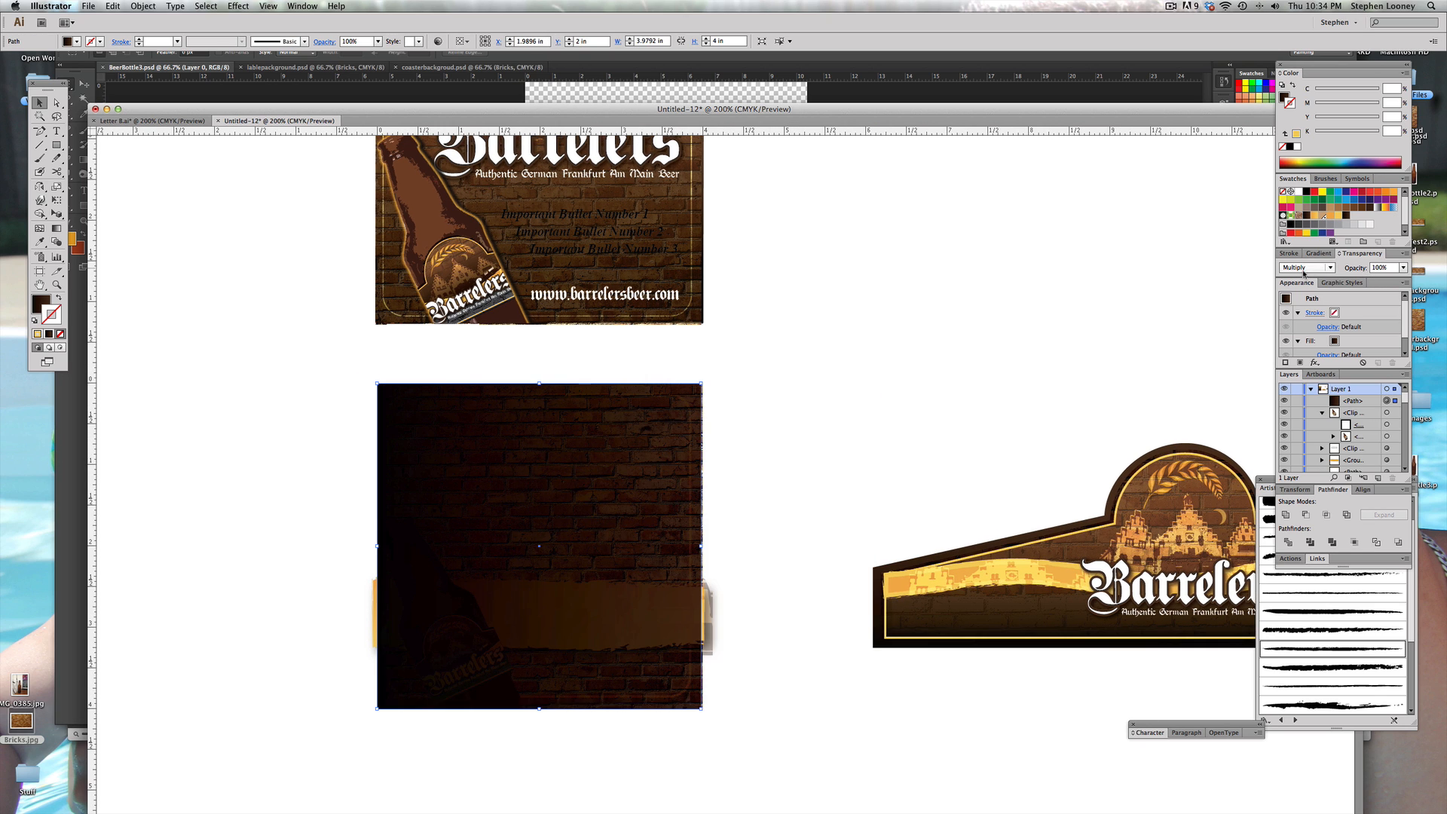
left_click(1403, 269)
left_click(1412, 364)
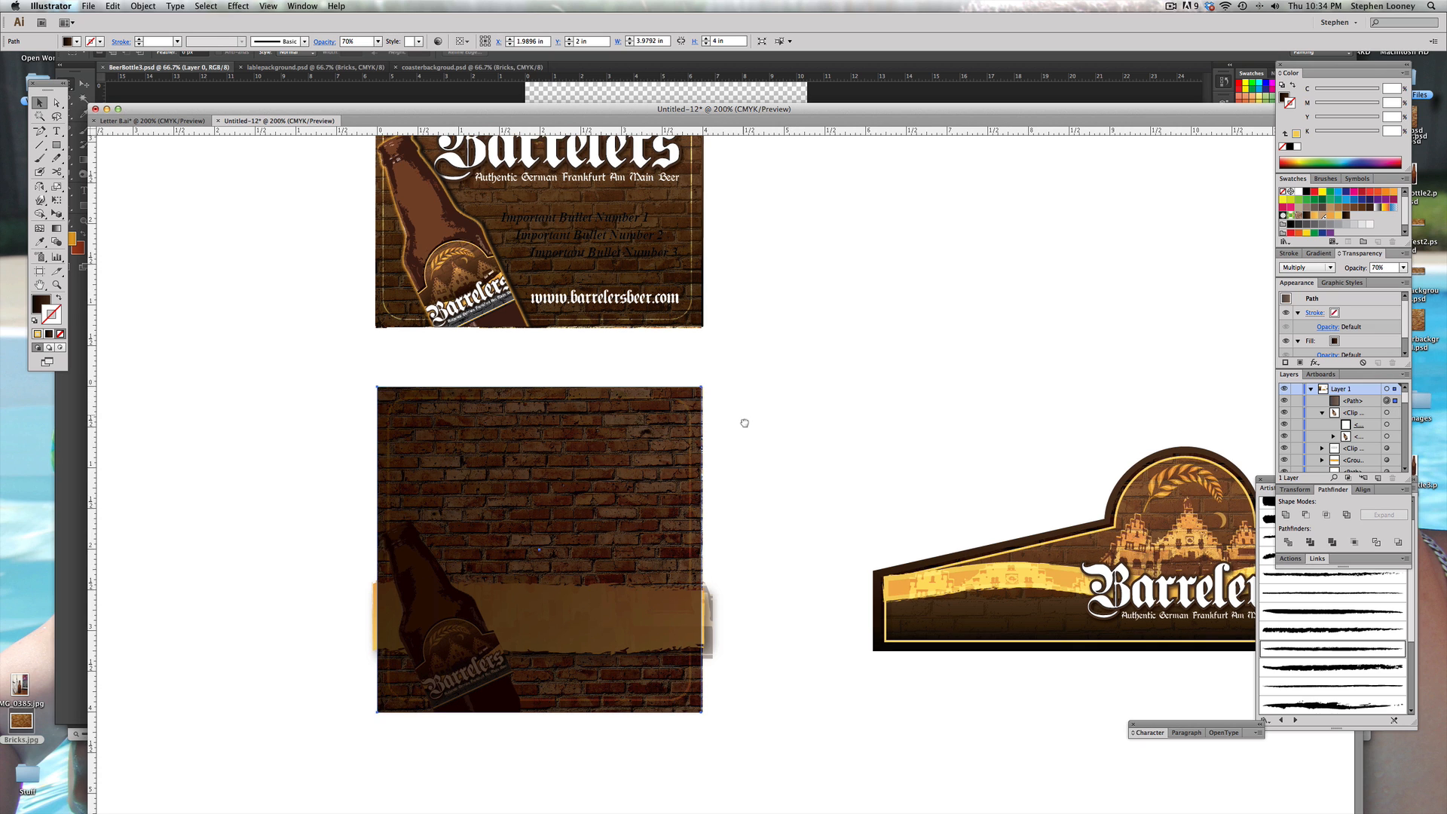
scroll(743, 420, "up", 1)
left_click(723, 439)
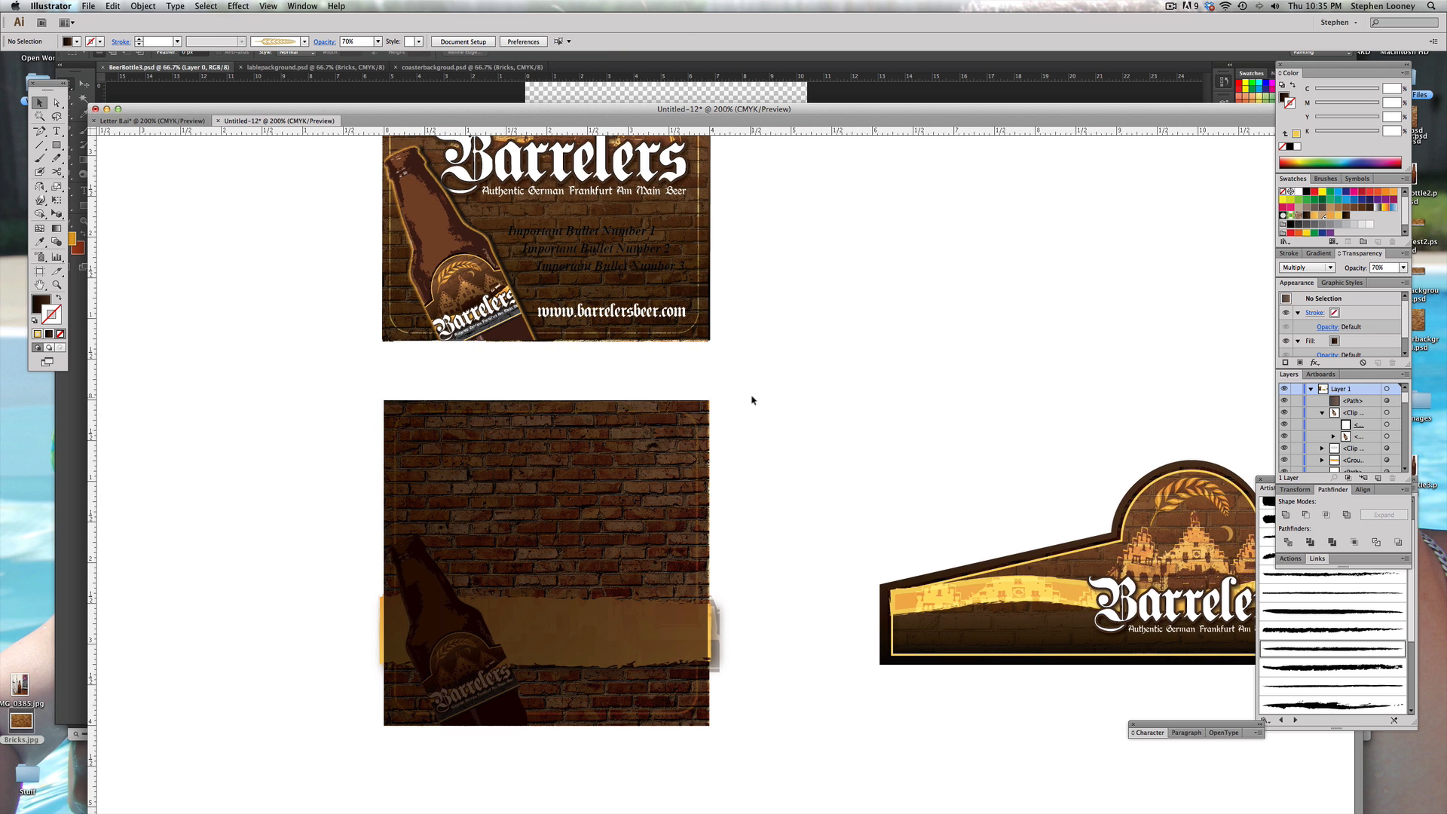
Step: Send the brick image and the dark gradient rectangle together to the back, behind the bottle, banner and border
left_click_drag(753, 390, 701, 414)
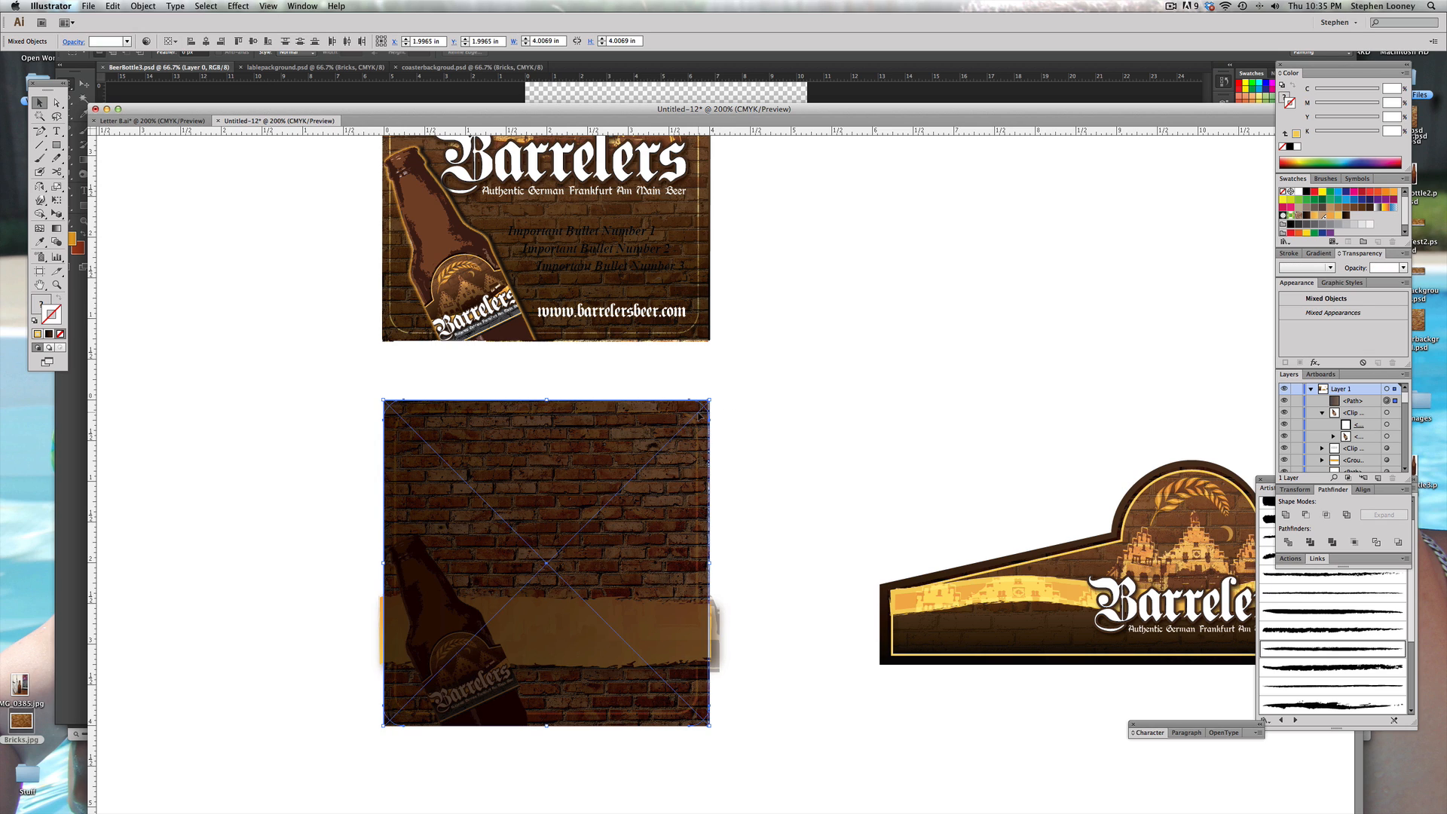
left_click(143, 6)
mouse_move(219, 31)
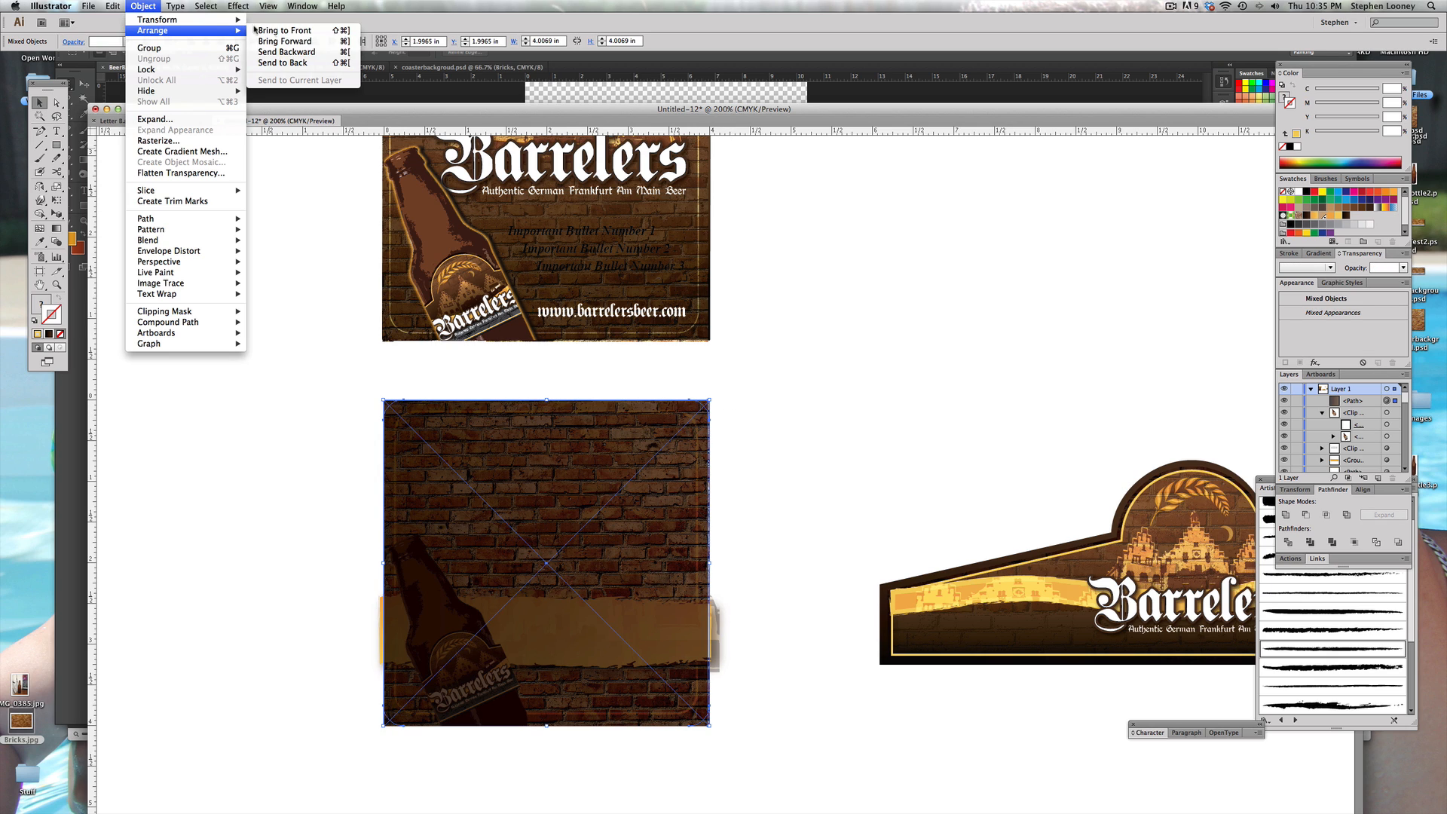
left_click(286, 62)
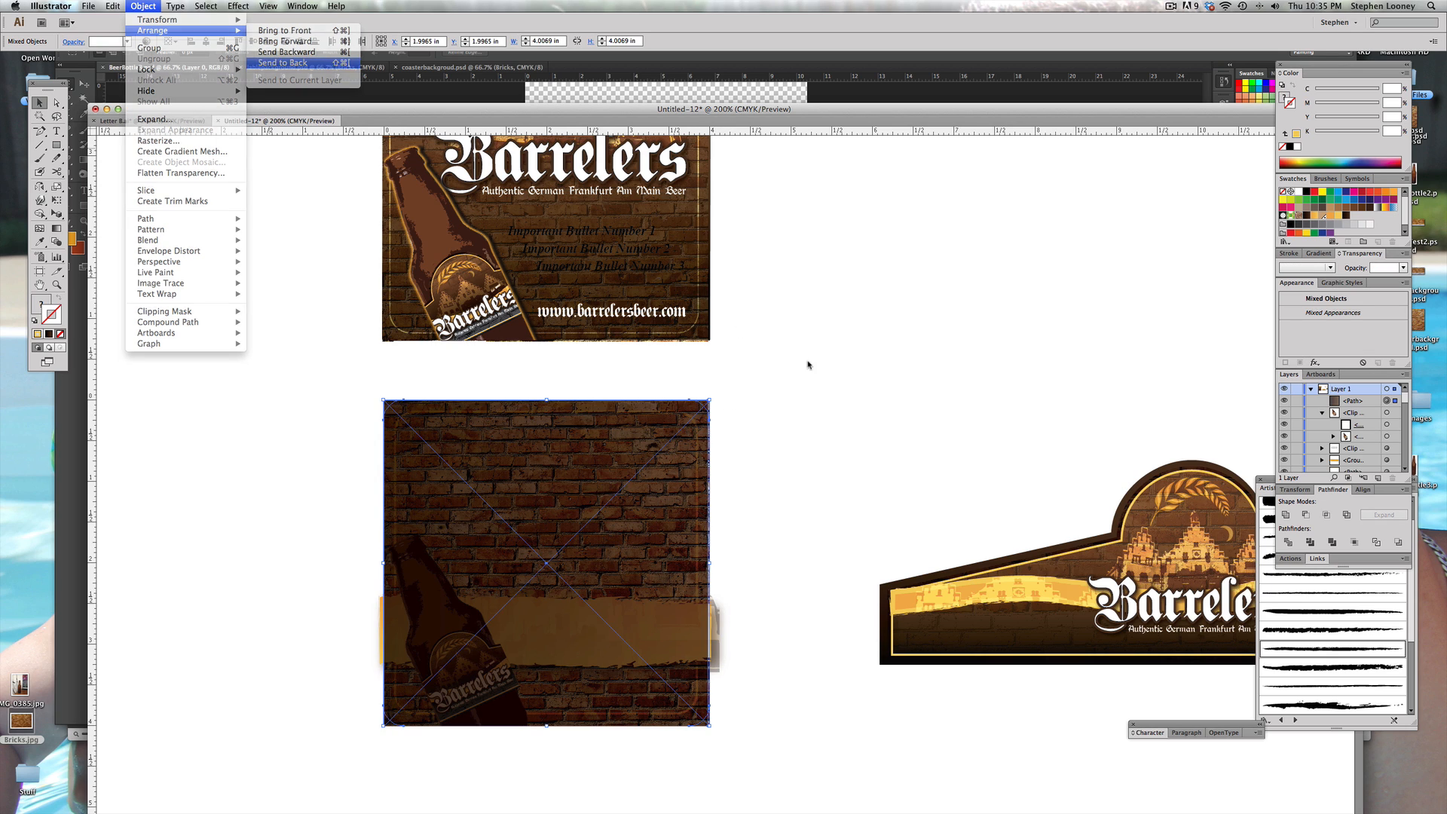
left_click(1065, 398)
left_click_drag(789, 436, 816, 476)
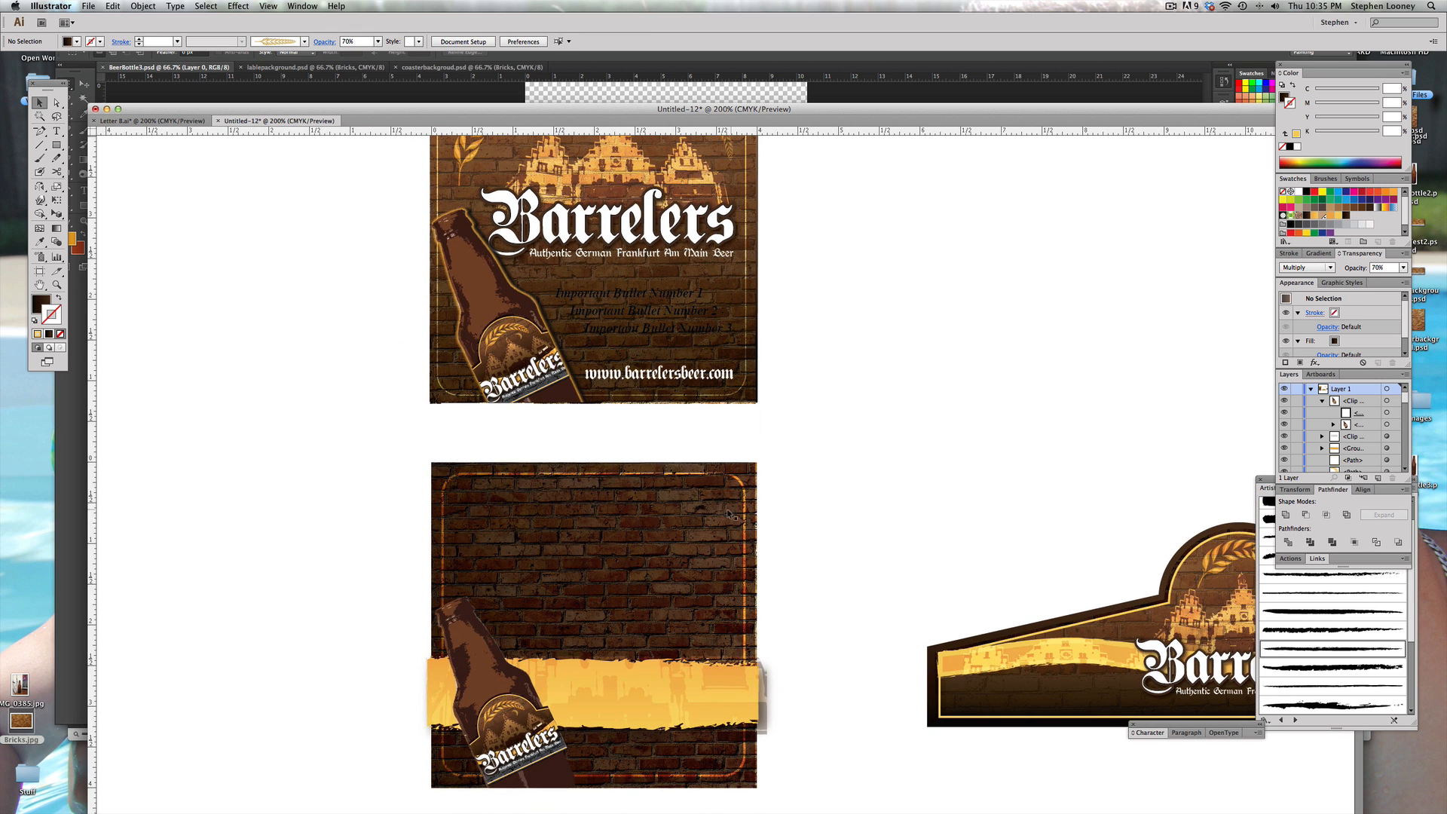
Step: Set the dark gradient rectangle's opacity to 40%
left_click(715, 516)
mouse_move(716, 523)
left_mouse_down()
mouse_move(731, 524)
mouse_move(714, 523)
left_mouse_up()
left_click(1404, 269)
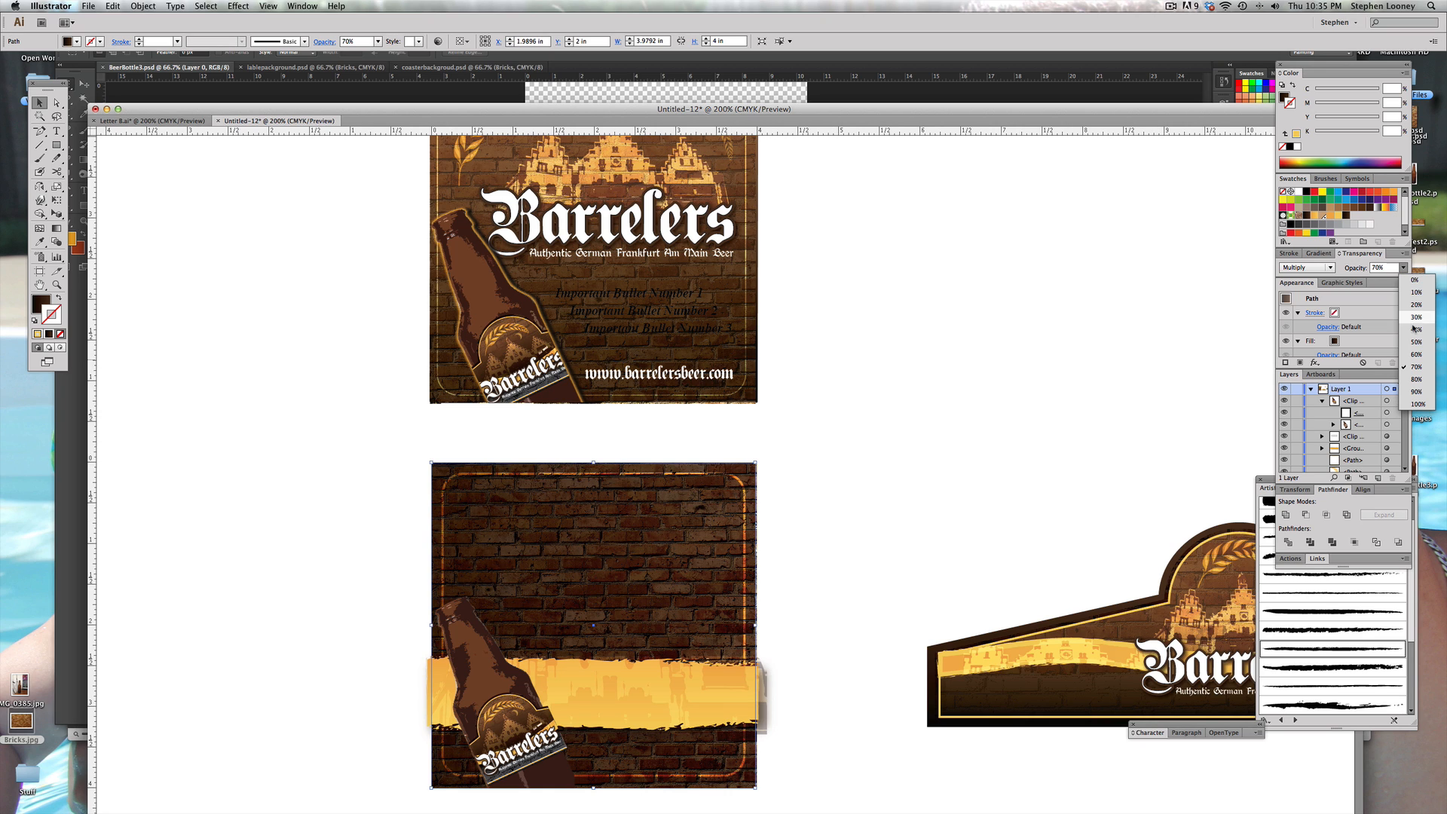
left_click(1414, 334)
left_click(947, 358)
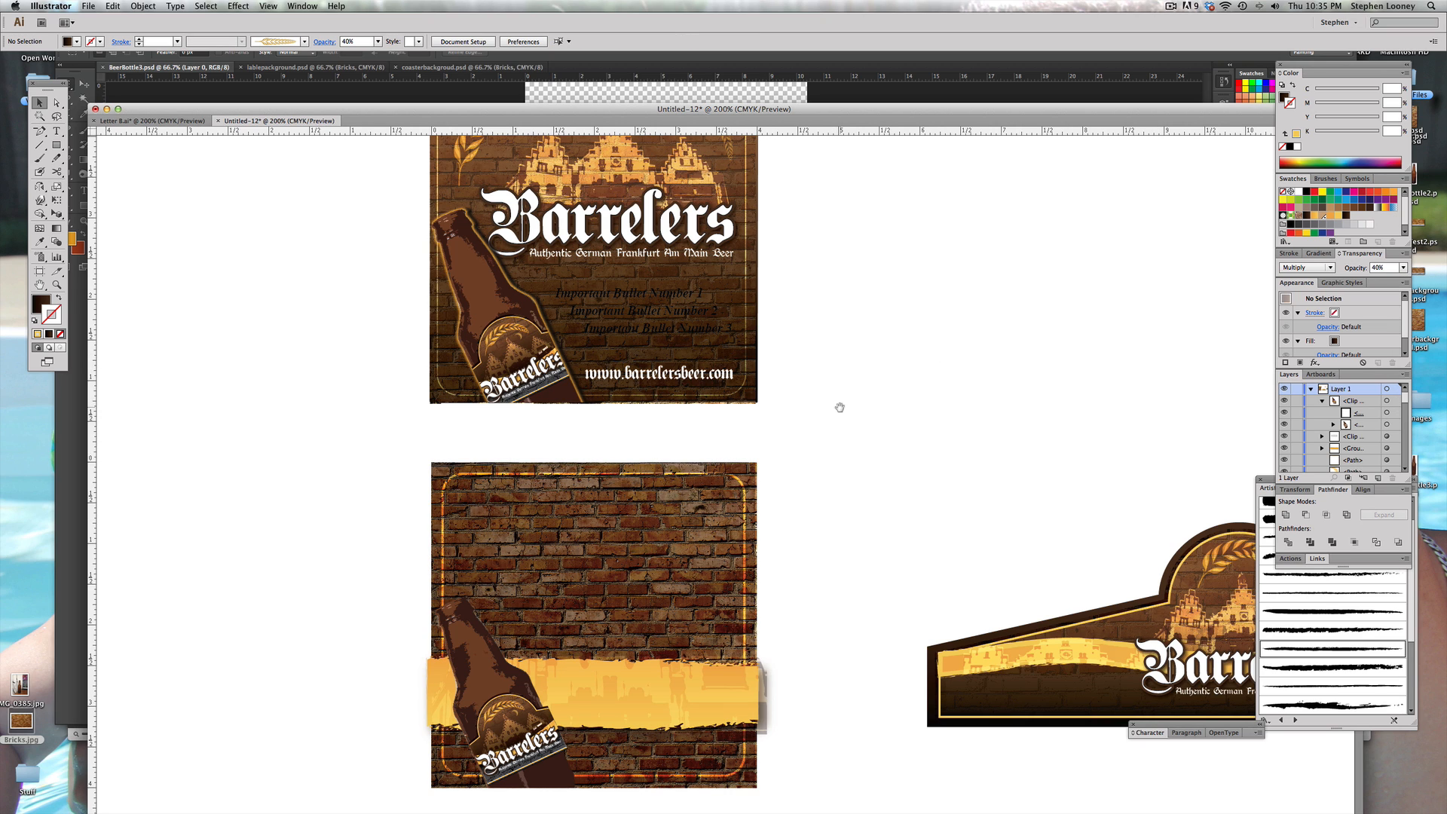
left_click_drag(803, 438, 819, 435)
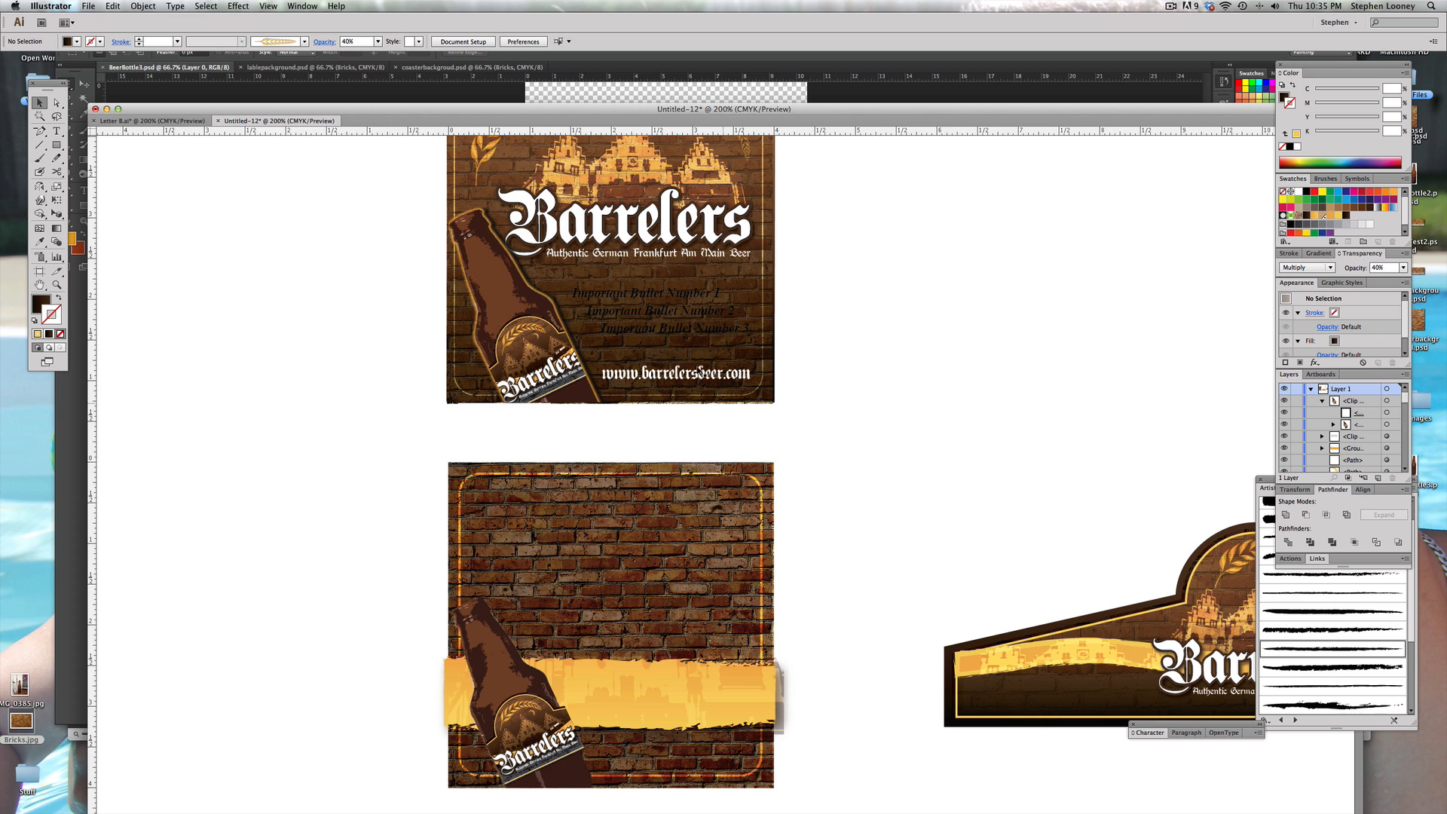
Step: Move the Barrelers logo, its tagline and the skyline from the finished coaster onto the new coaster above the yellow banner
left_click(654, 299)
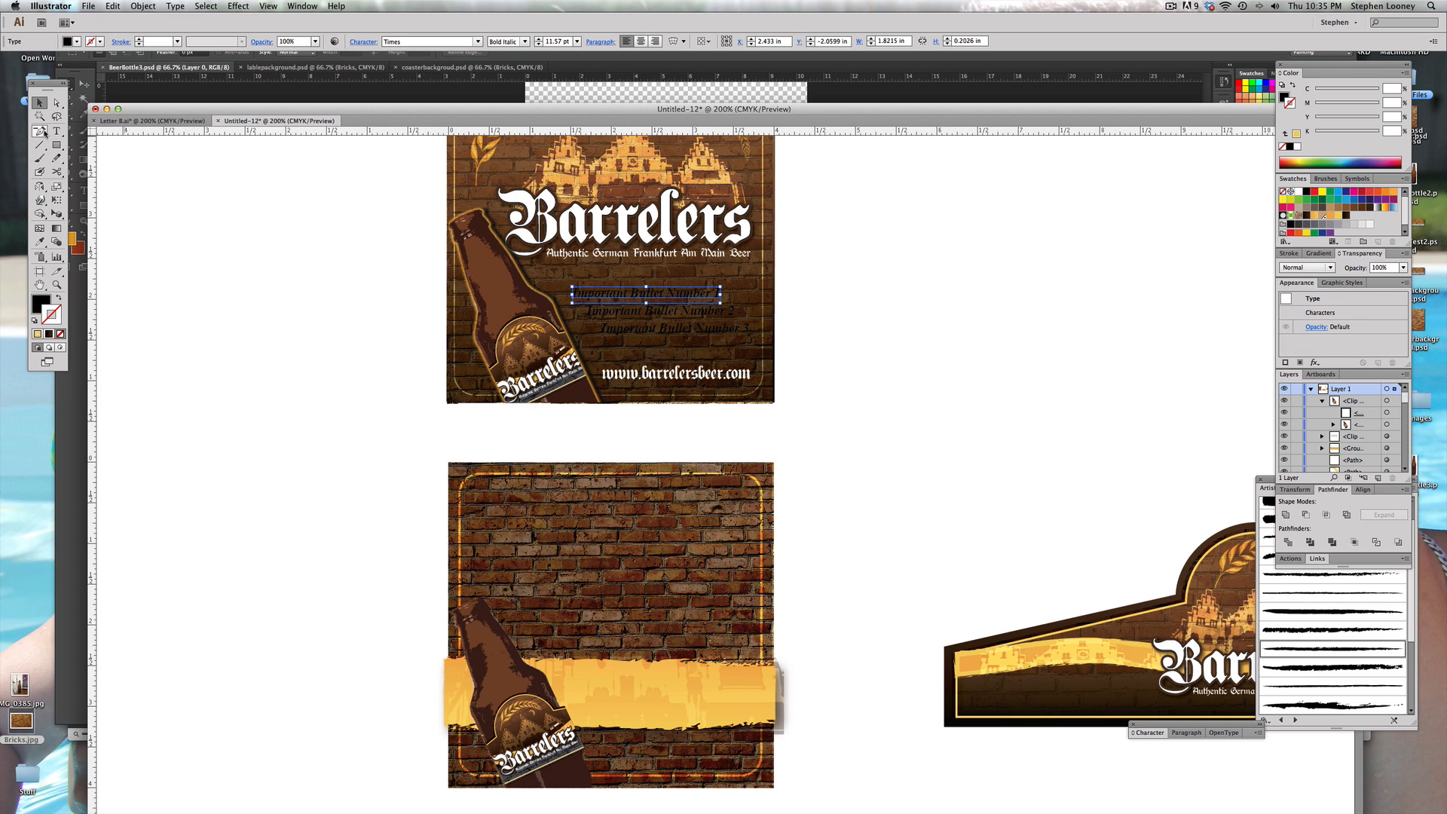
left_click_drag(606, 341, 594, 443)
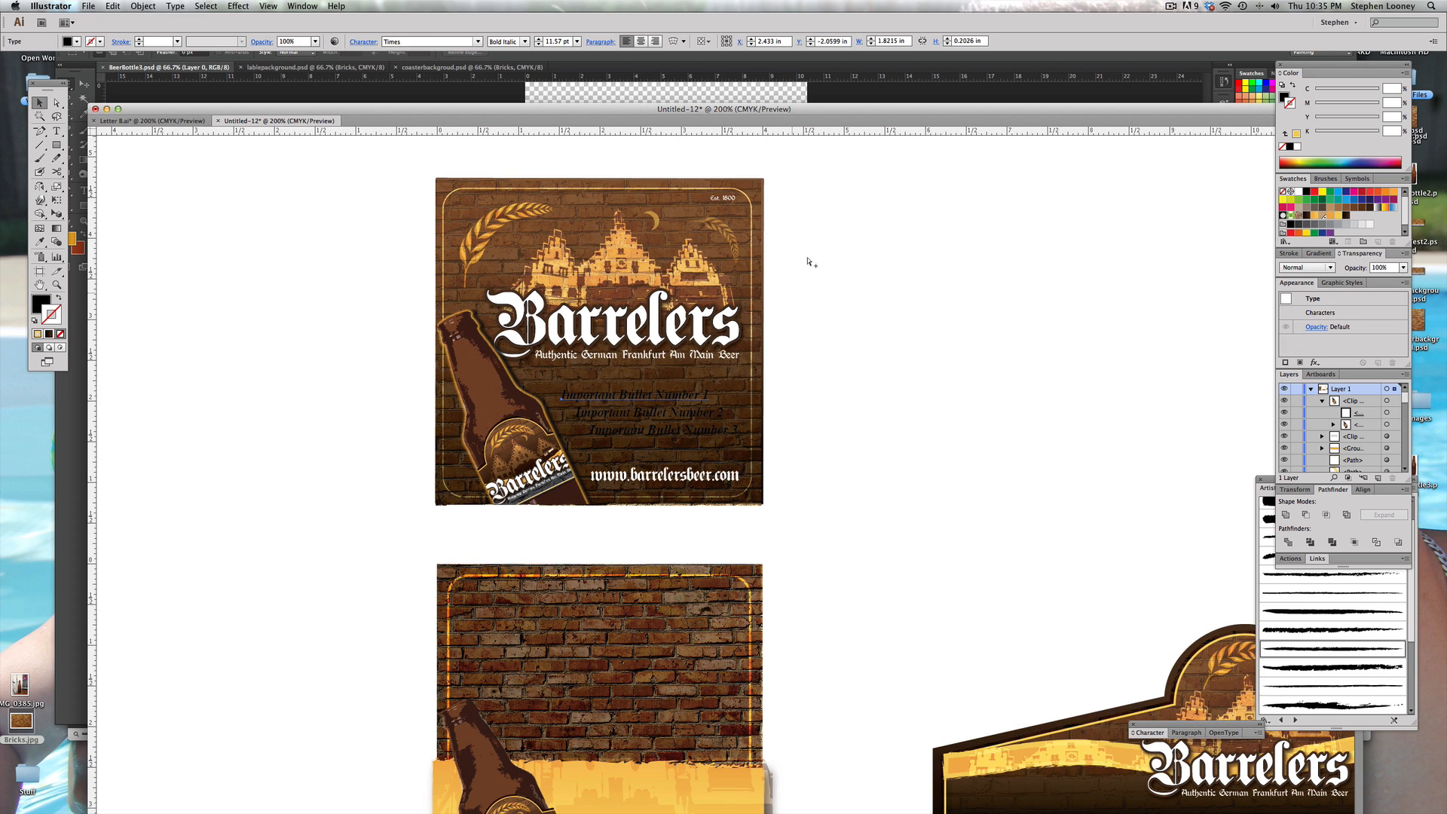
left_click(817, 245)
left_click_drag(835, 285, 747, 235)
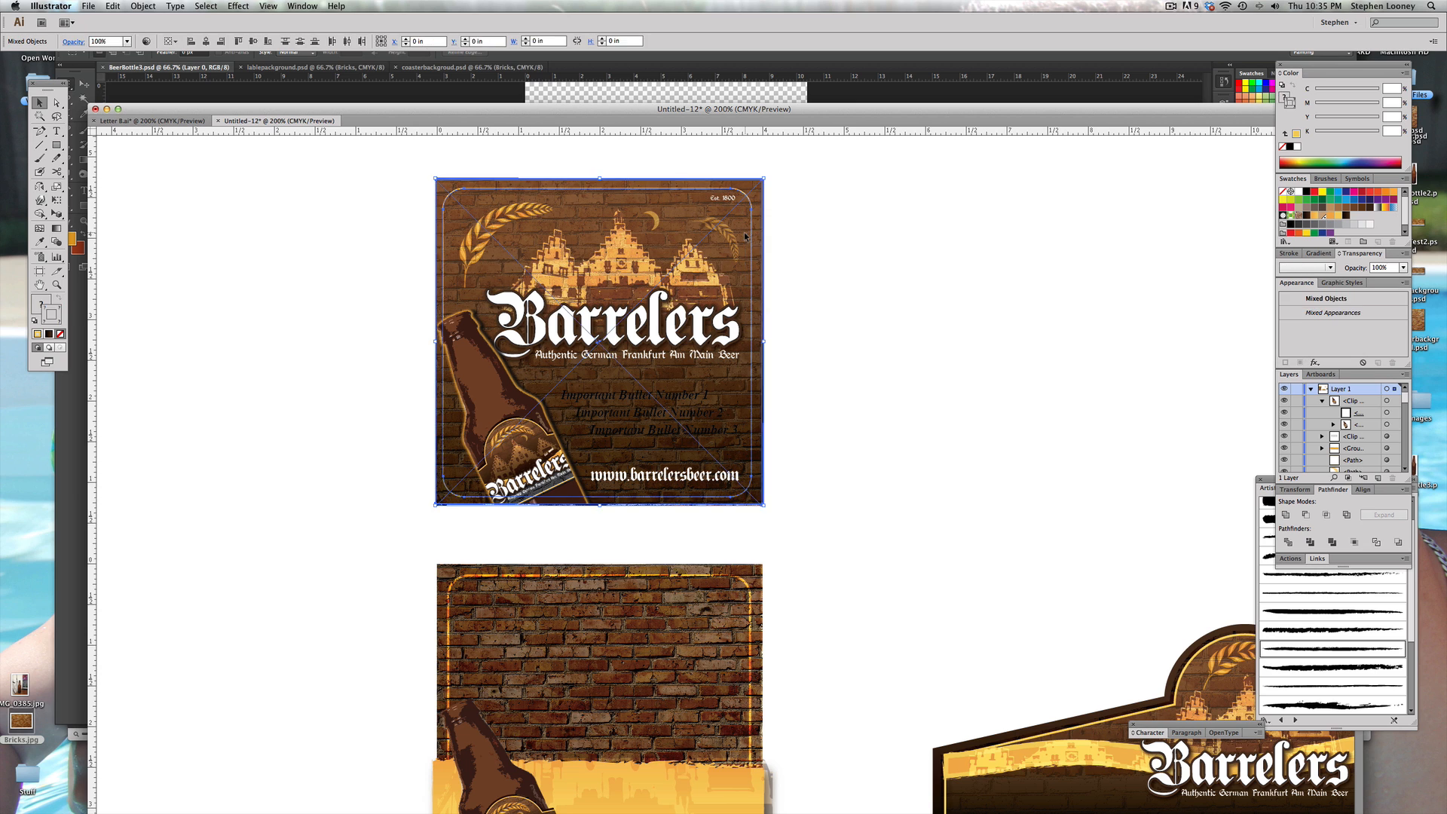
left_click(794, 264)
left_click(554, 274)
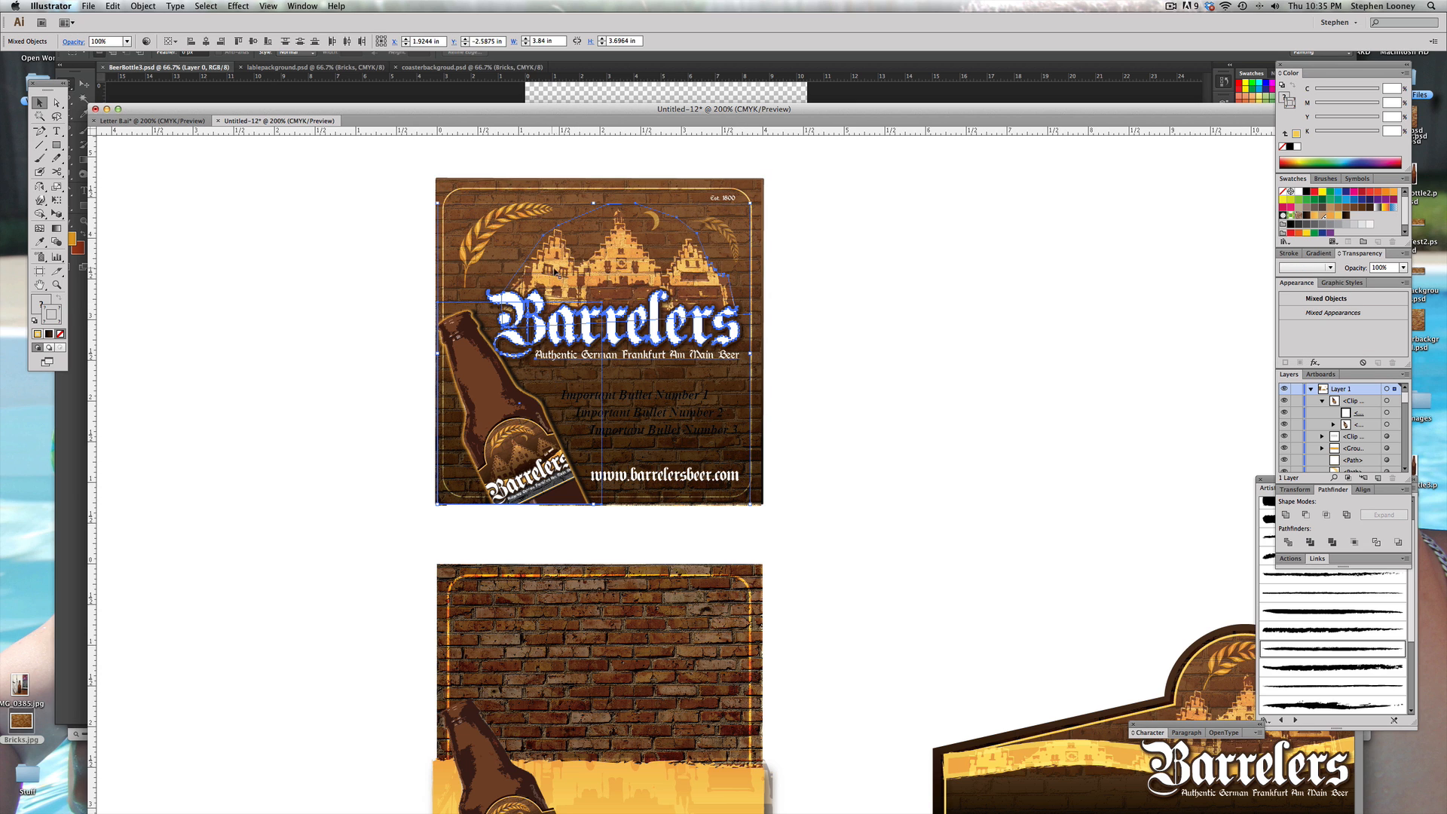
left_click_drag(788, 364, 574, 660)
scroll(594, 661, "down", 2)
scroll(594, 661, "left", 2)
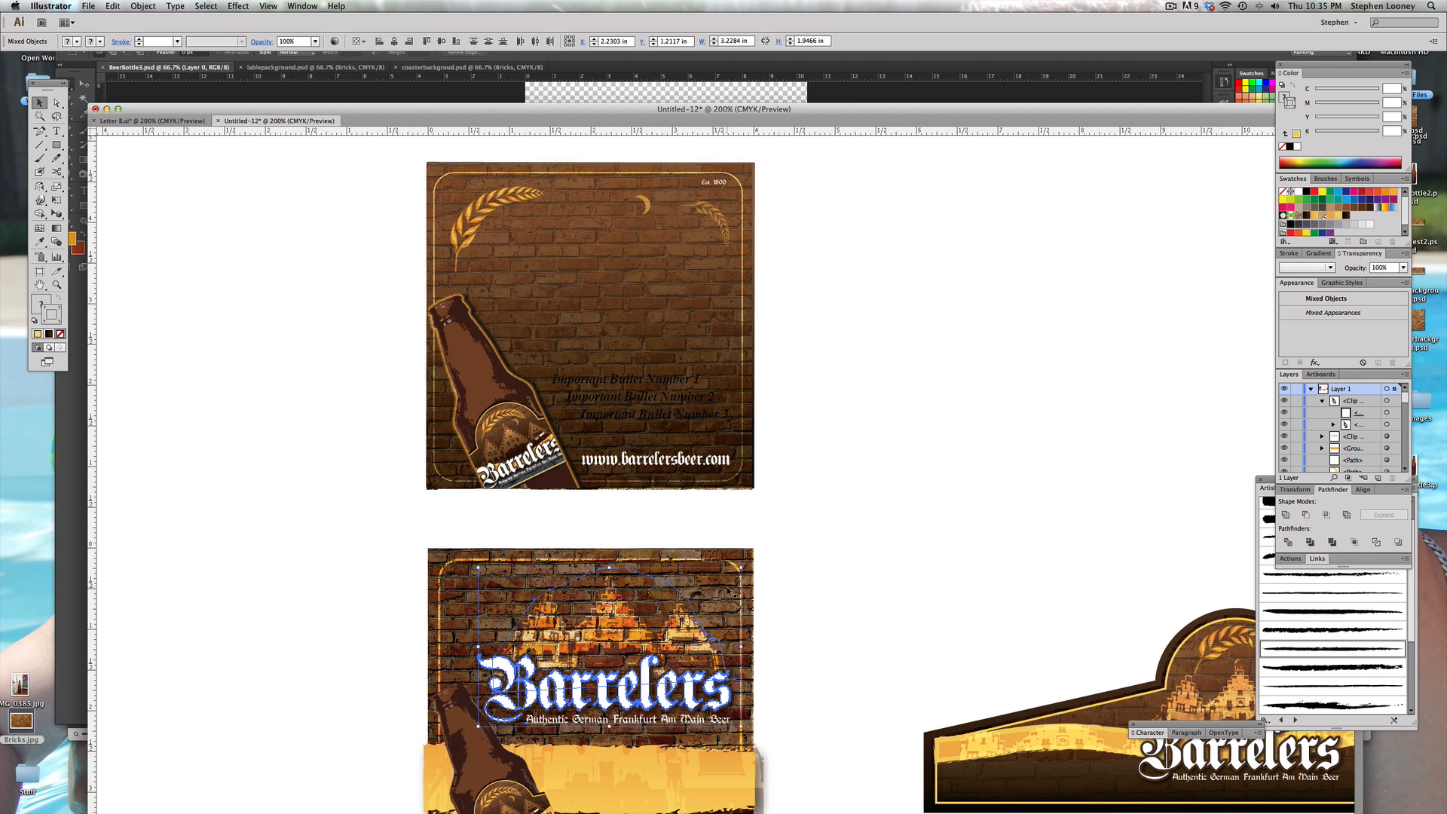
left_click(833, 612)
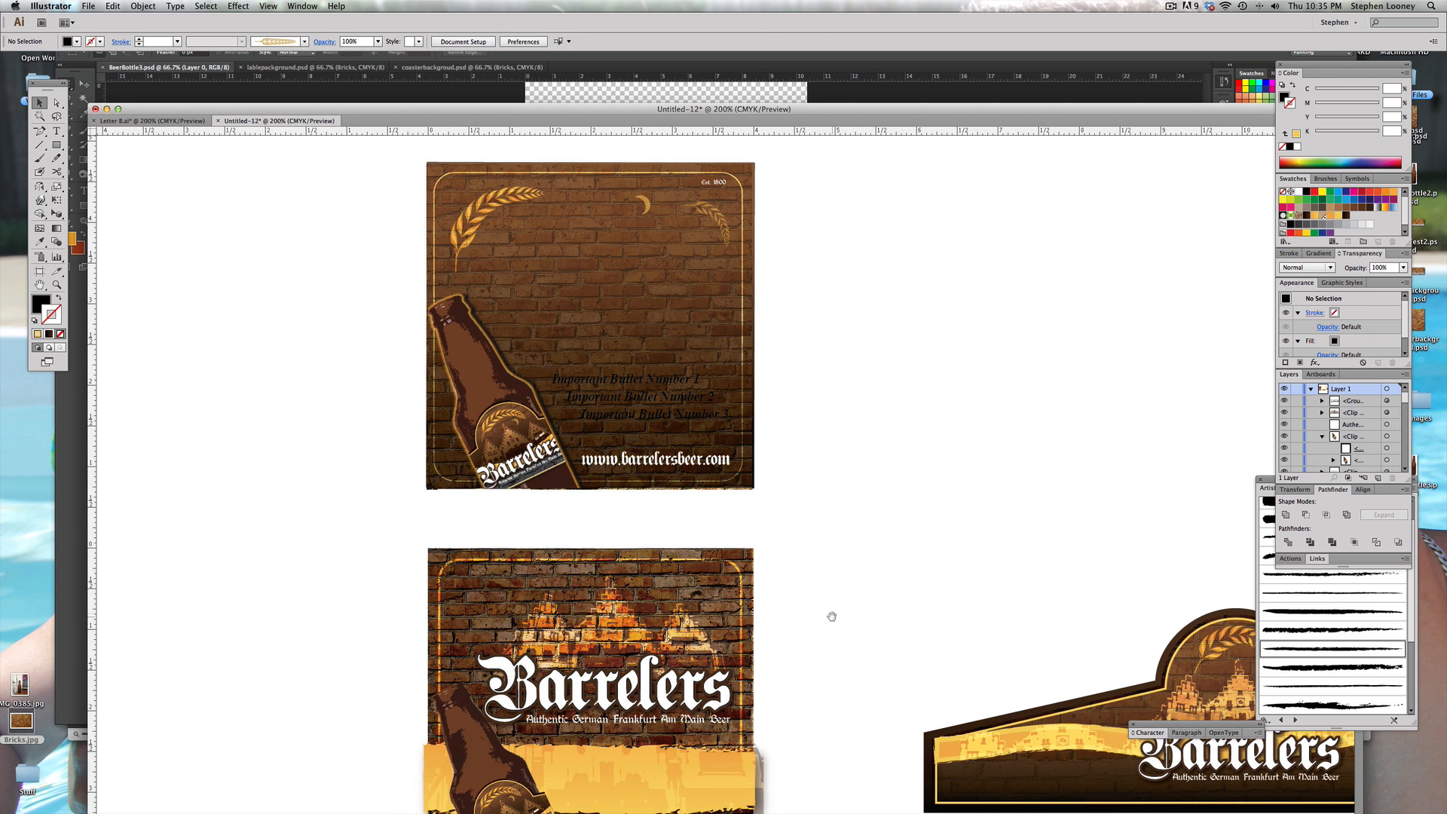
Step: Move the large and small wheat stalks from the finished coaster onto the new coaster, one on each side of the skyline
scroll(791, 554, "down", 2)
scroll(790, 554, "left", 1)
left_click_drag(619, 361, 621, 362)
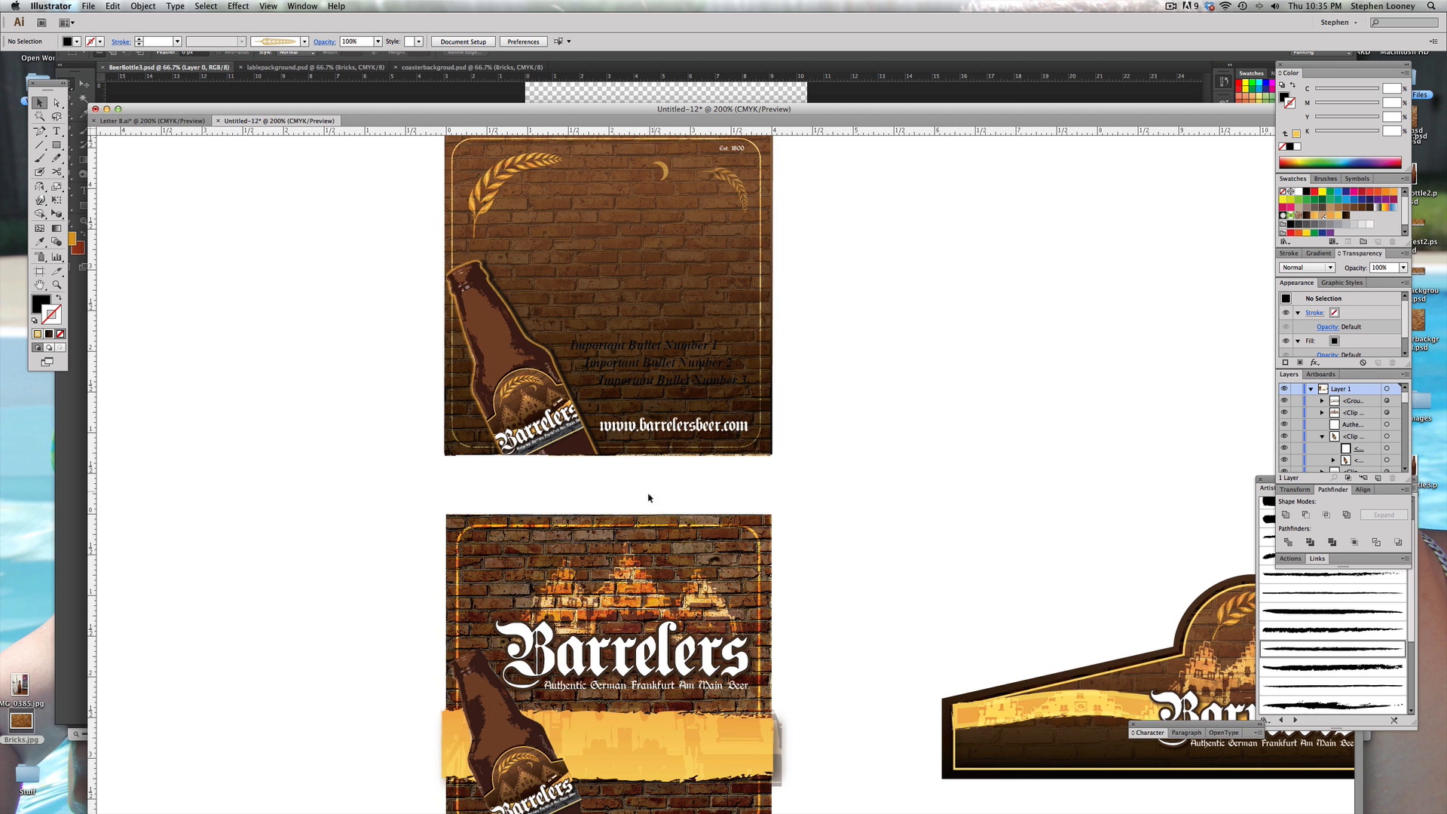
scroll(563, 162, "up", 1)
left_click(487, 186)
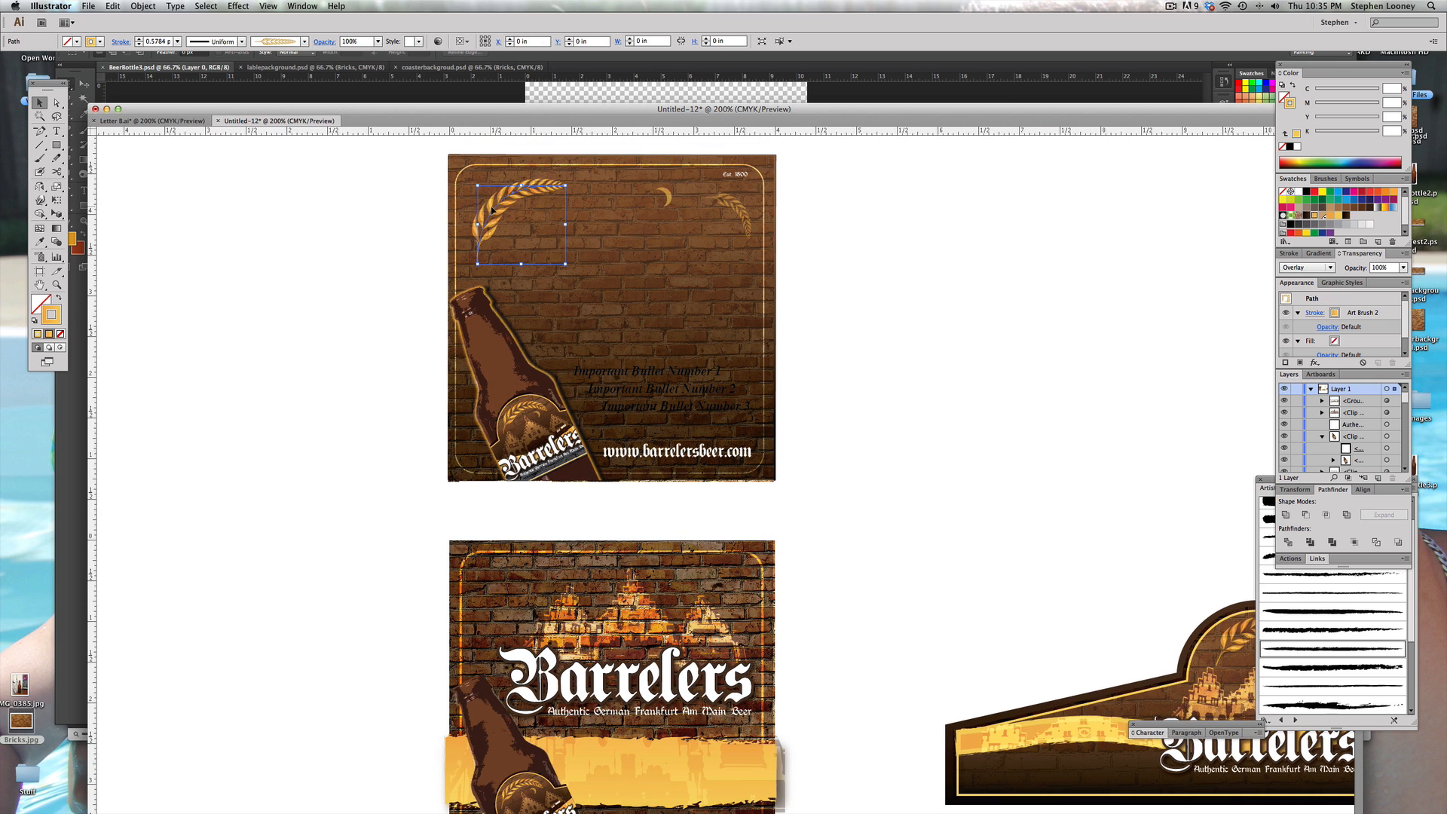
left_click_drag(493, 597, 493, 597)
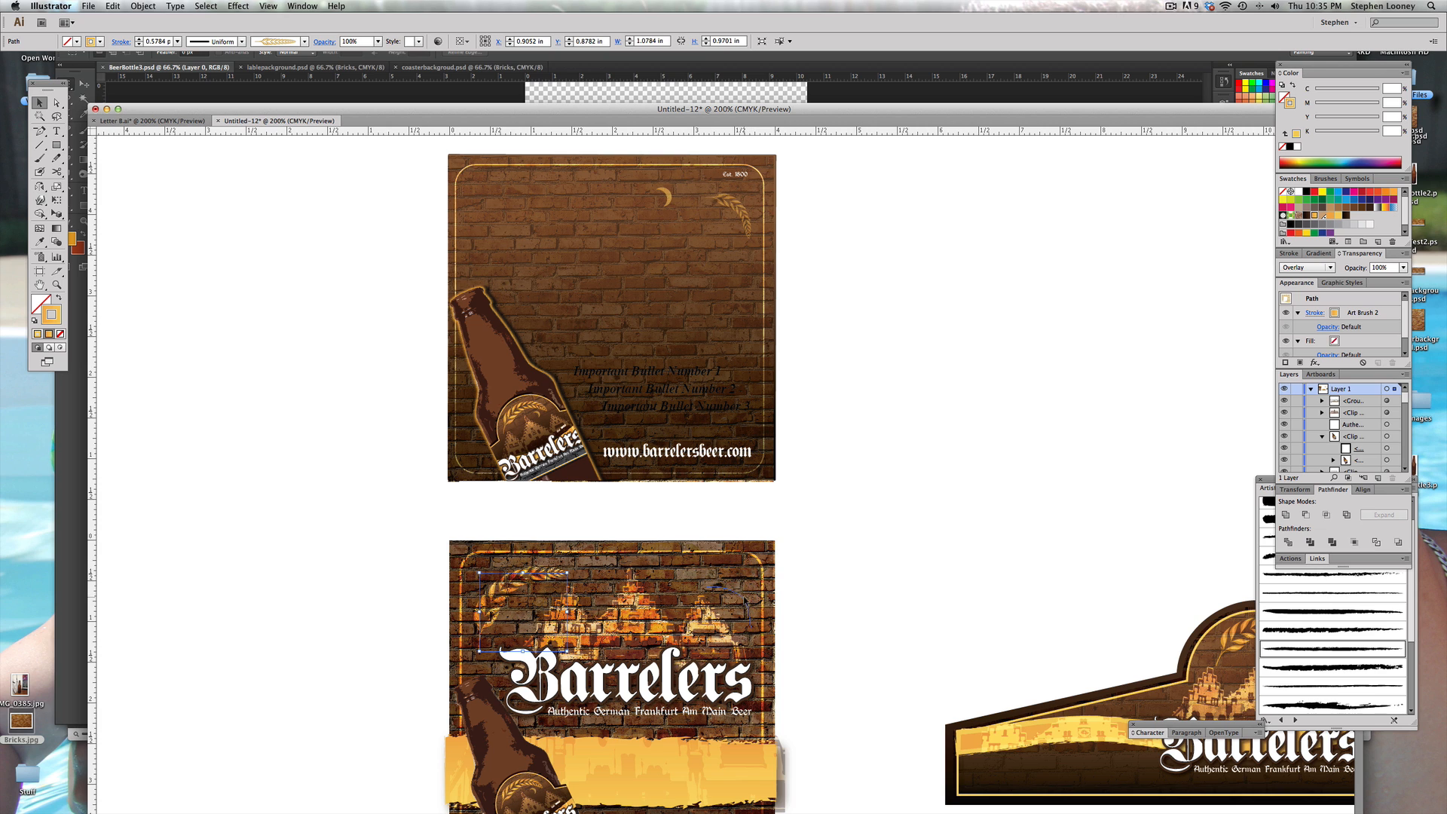
left_click_drag(744, 601, 736, 605)
left_click(825, 577)
scroll(857, 588, "down", 3)
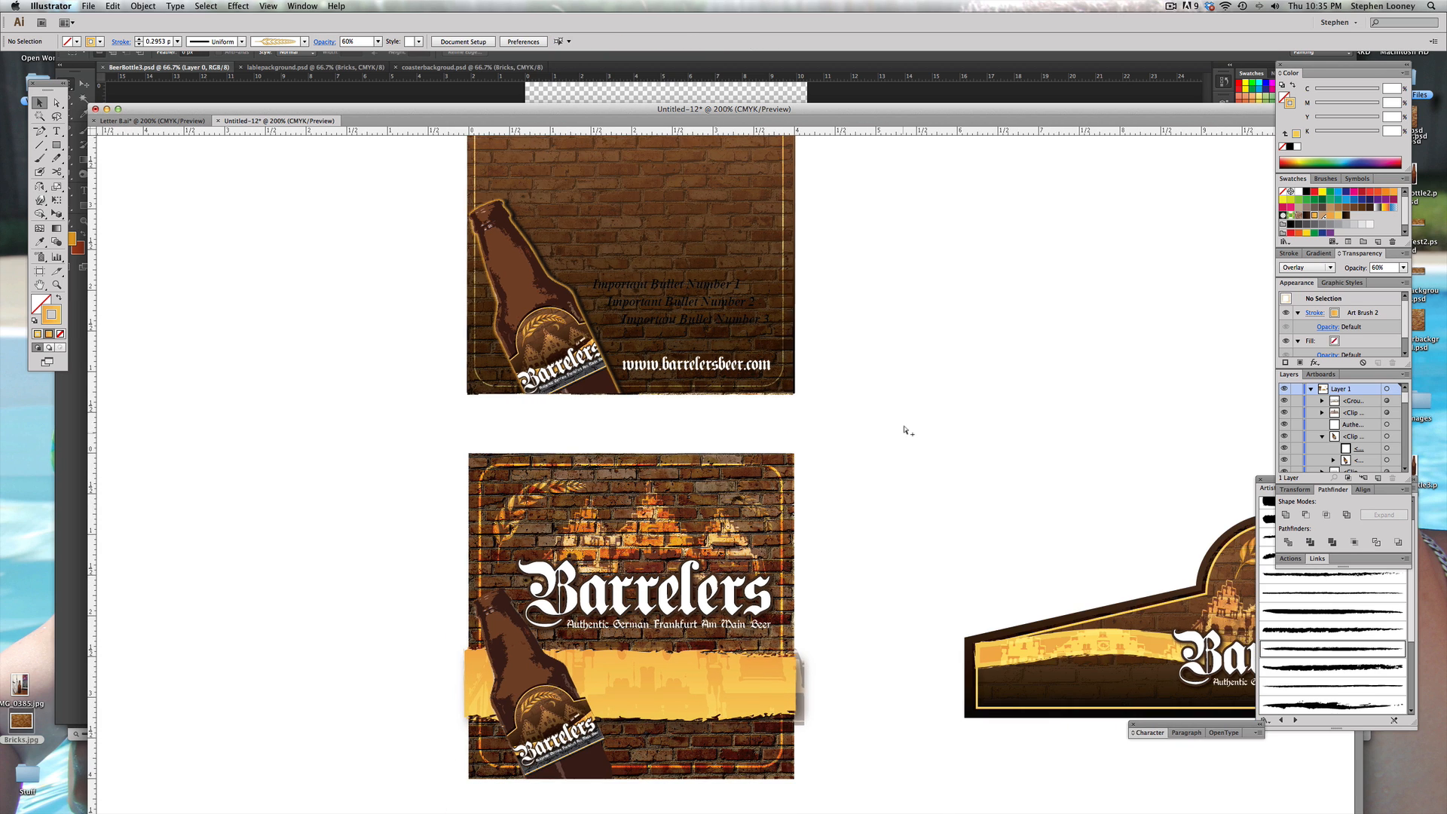
left_click_drag(788, 468, 851, 467)
key("super+z")
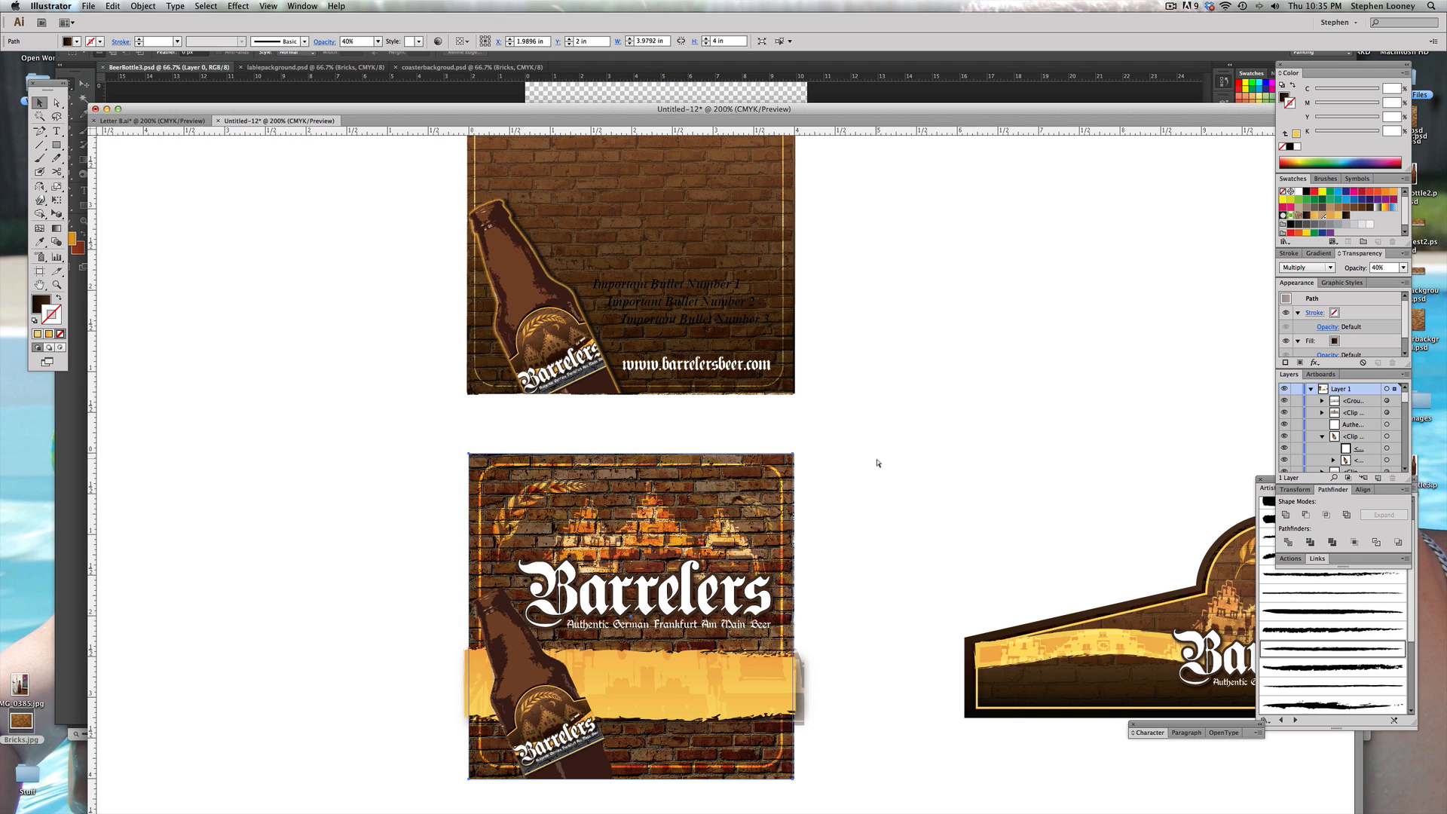
left_click(936, 439)
left_click_drag(792, 475, 940, 469)
key("super+z")
Step: Change the dark gradient rectangle's blending mode to Normal and set its opacity to 80%
left_click(1291, 269)
left_click(1402, 272)
left_click(1403, 273)
left_click(1406, 392)
left_click(1301, 270)
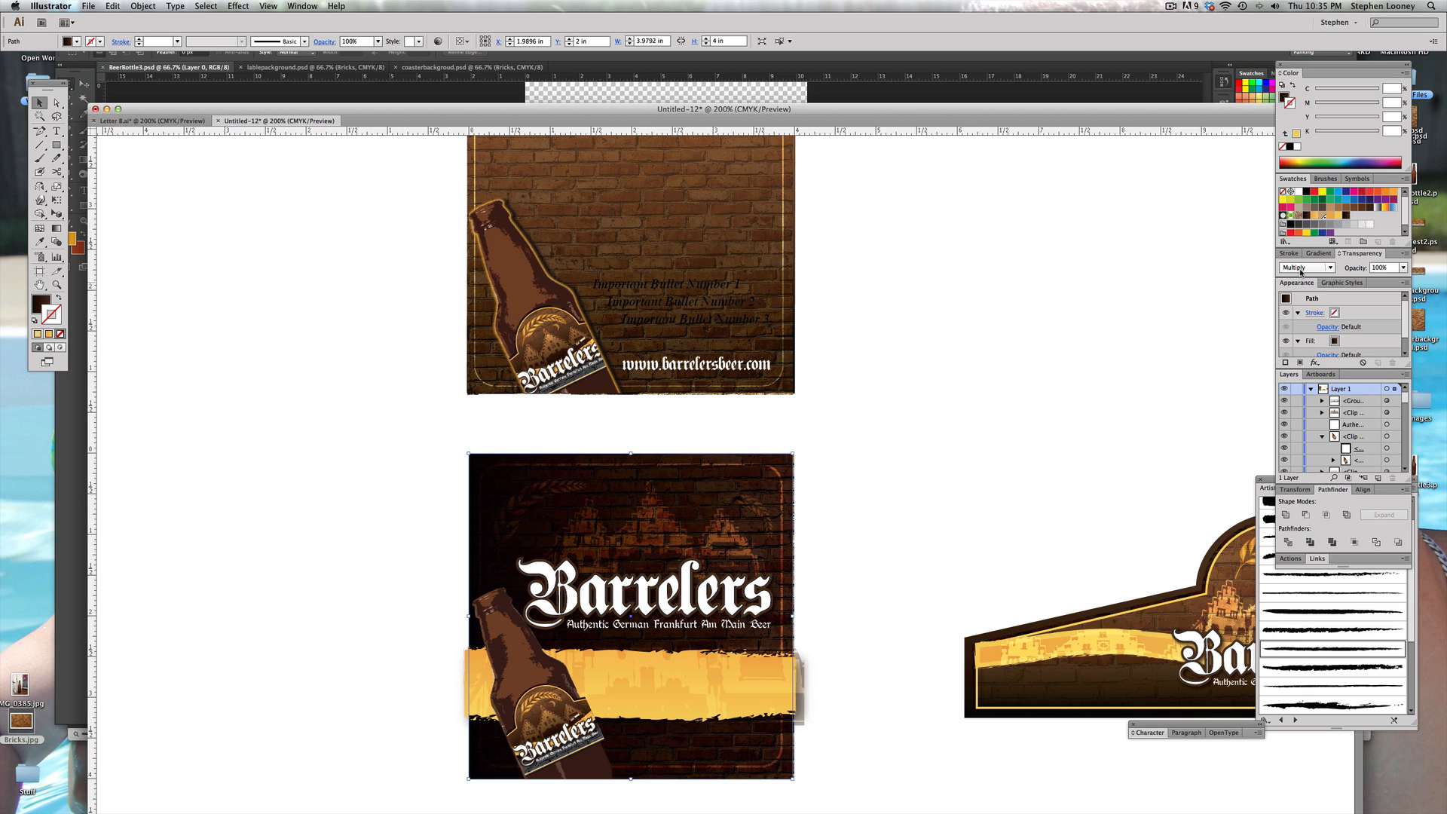
left_click(1302, 284)
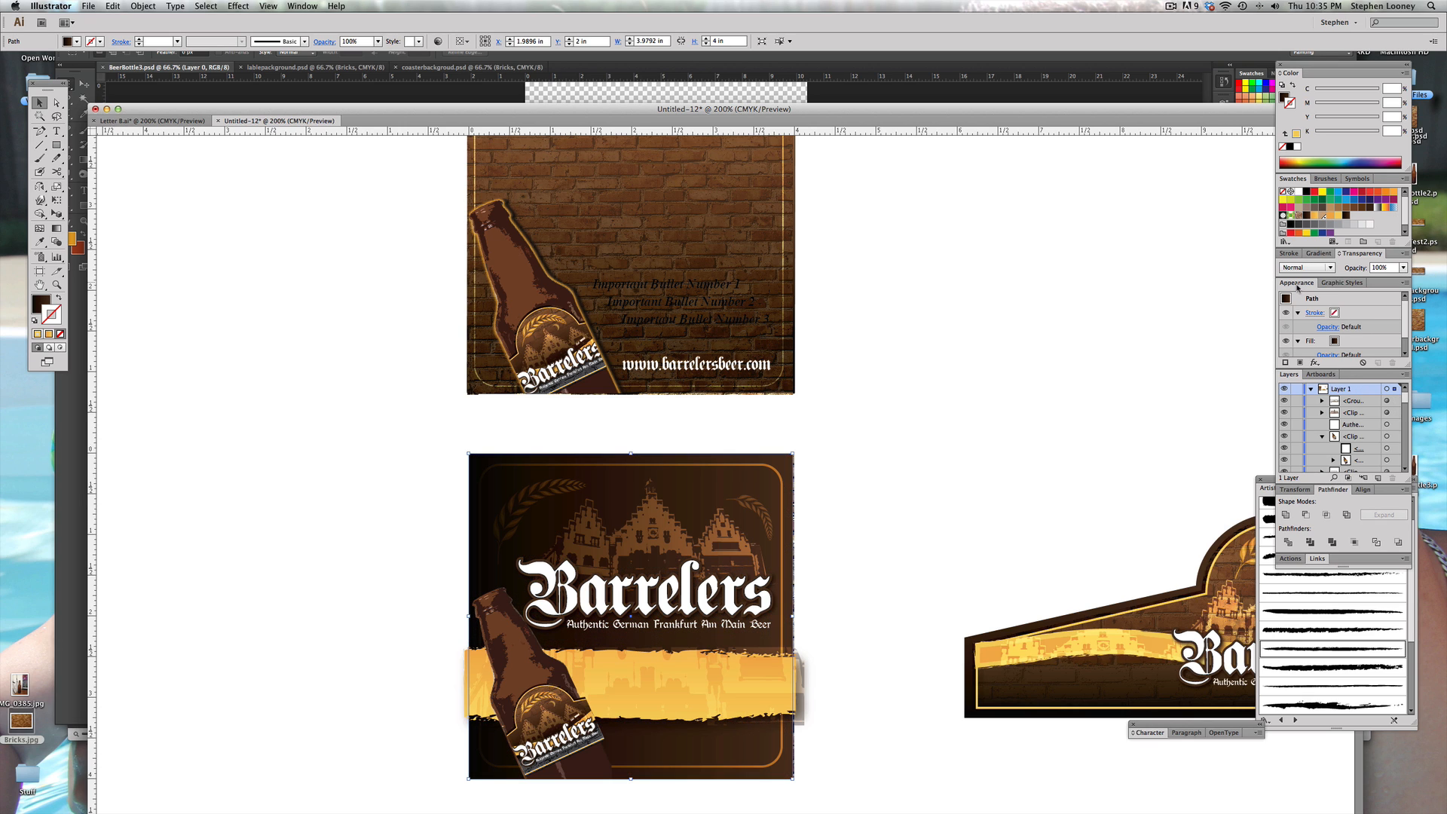
left_click_drag(1003, 415, 938, 313)
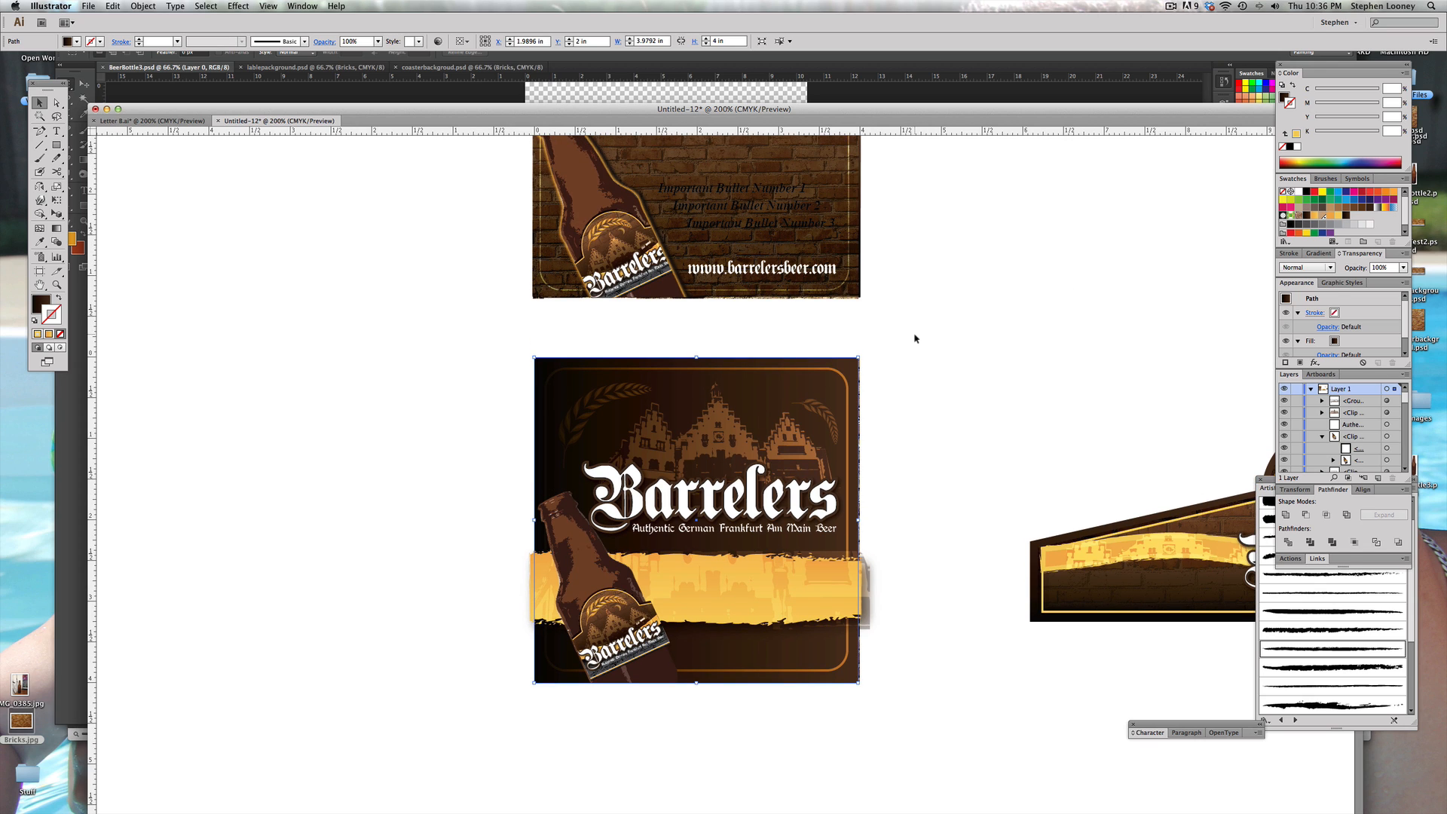
left_click(1403, 268)
left_click(1417, 367)
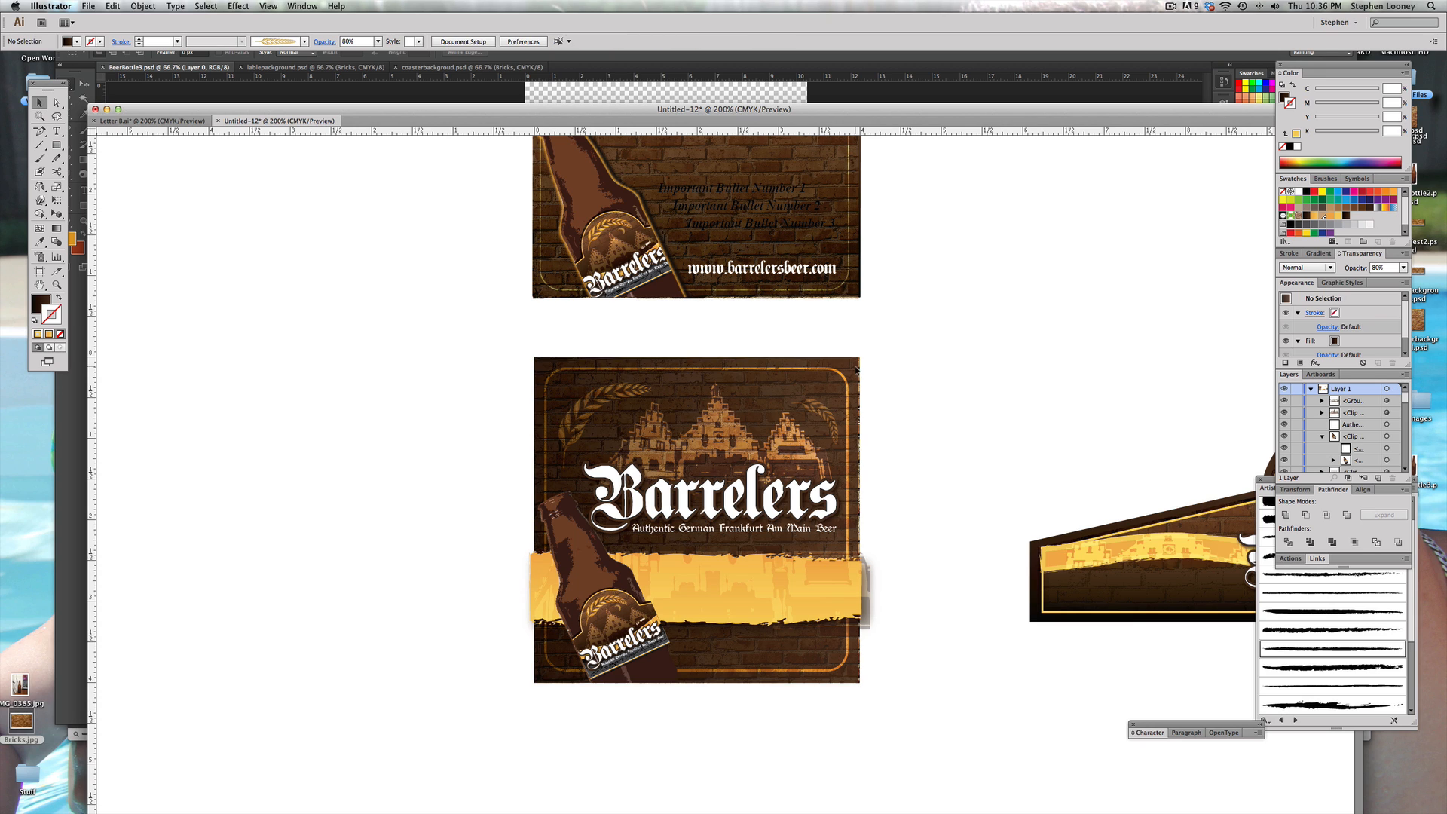
left_click_drag(789, 378, 802, 346)
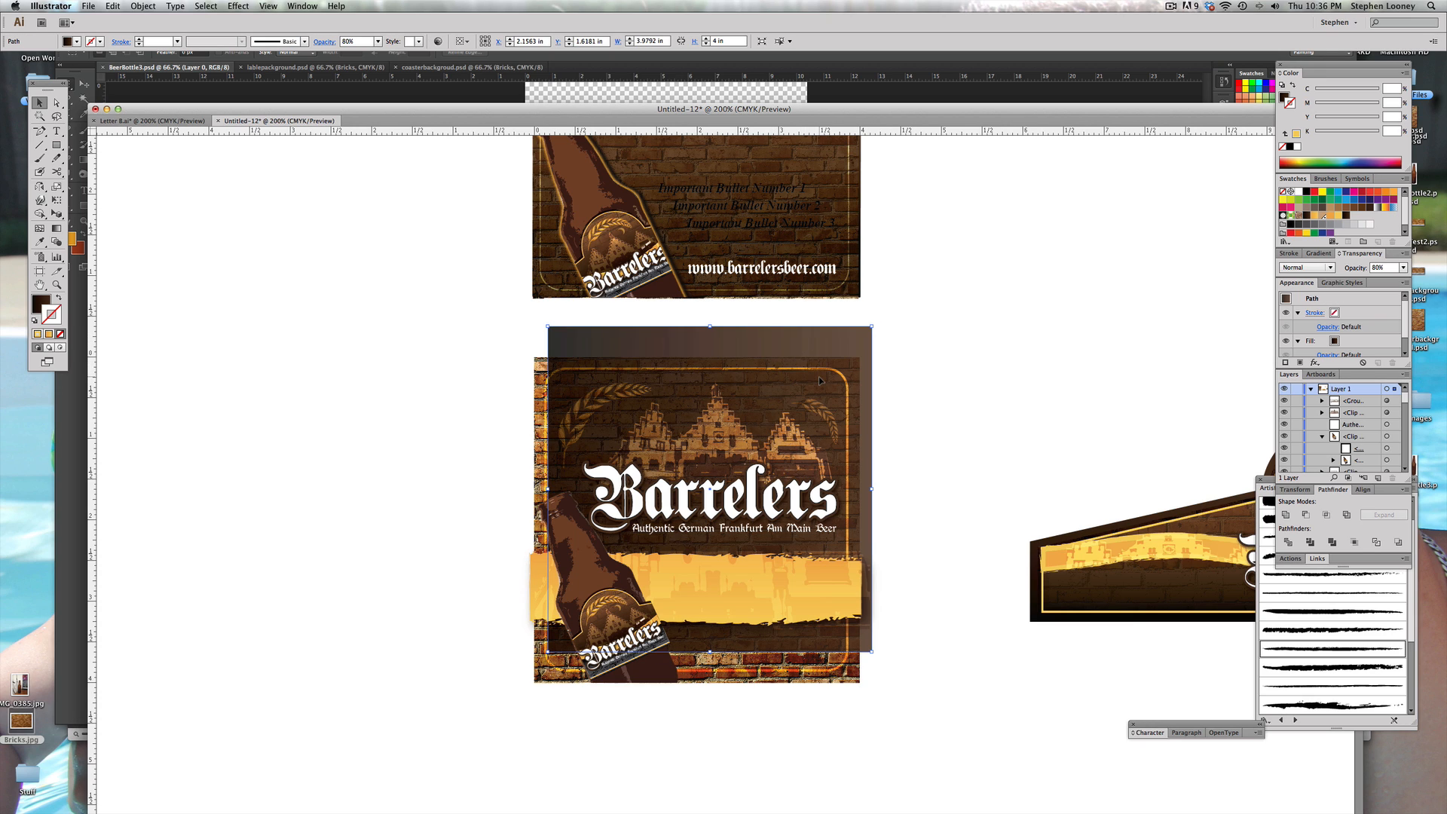
key("super+z")
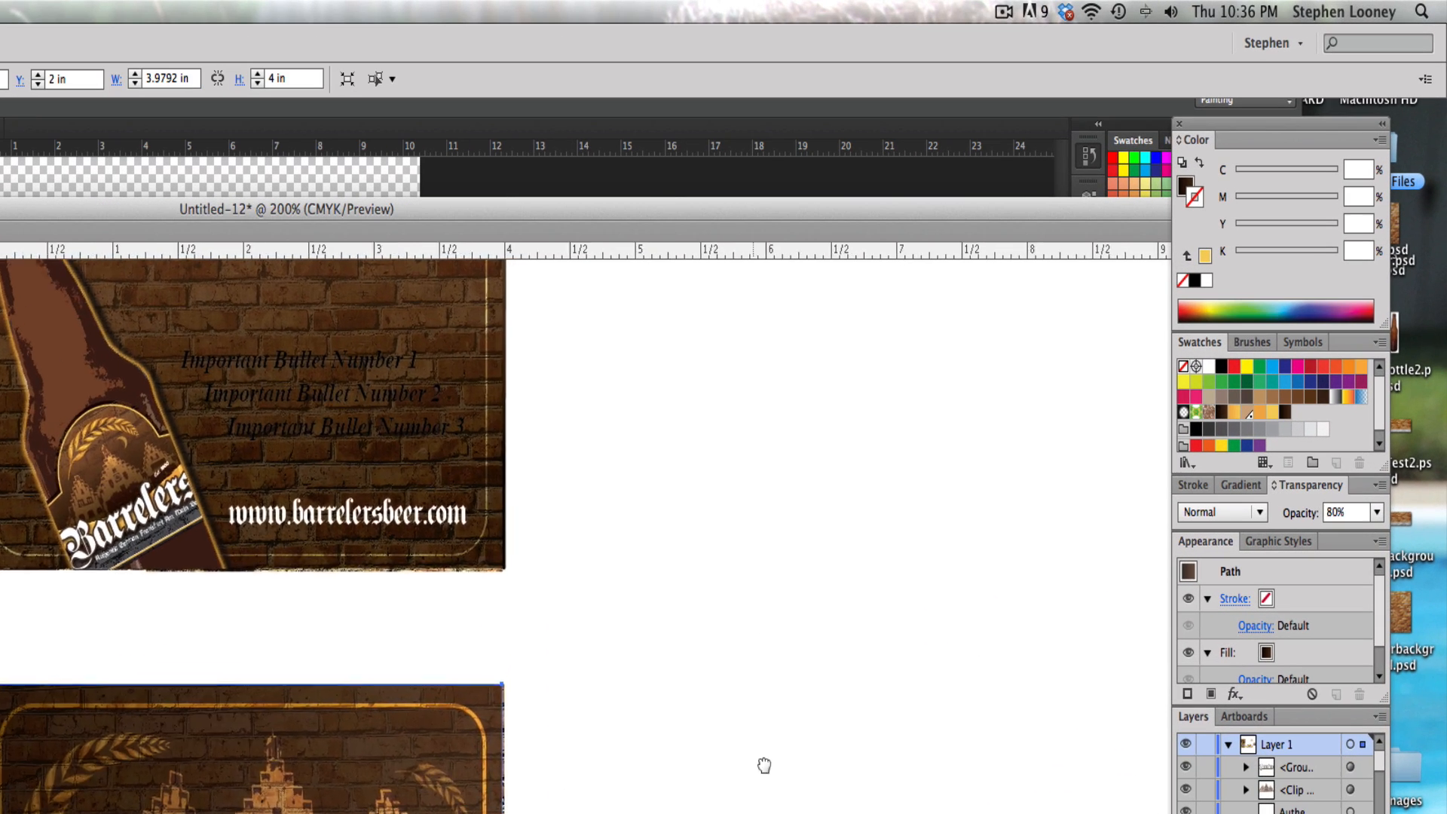
left_click_drag(1020, 399, 1037, 503)
left_click_drag(776, 490, 715, 533)
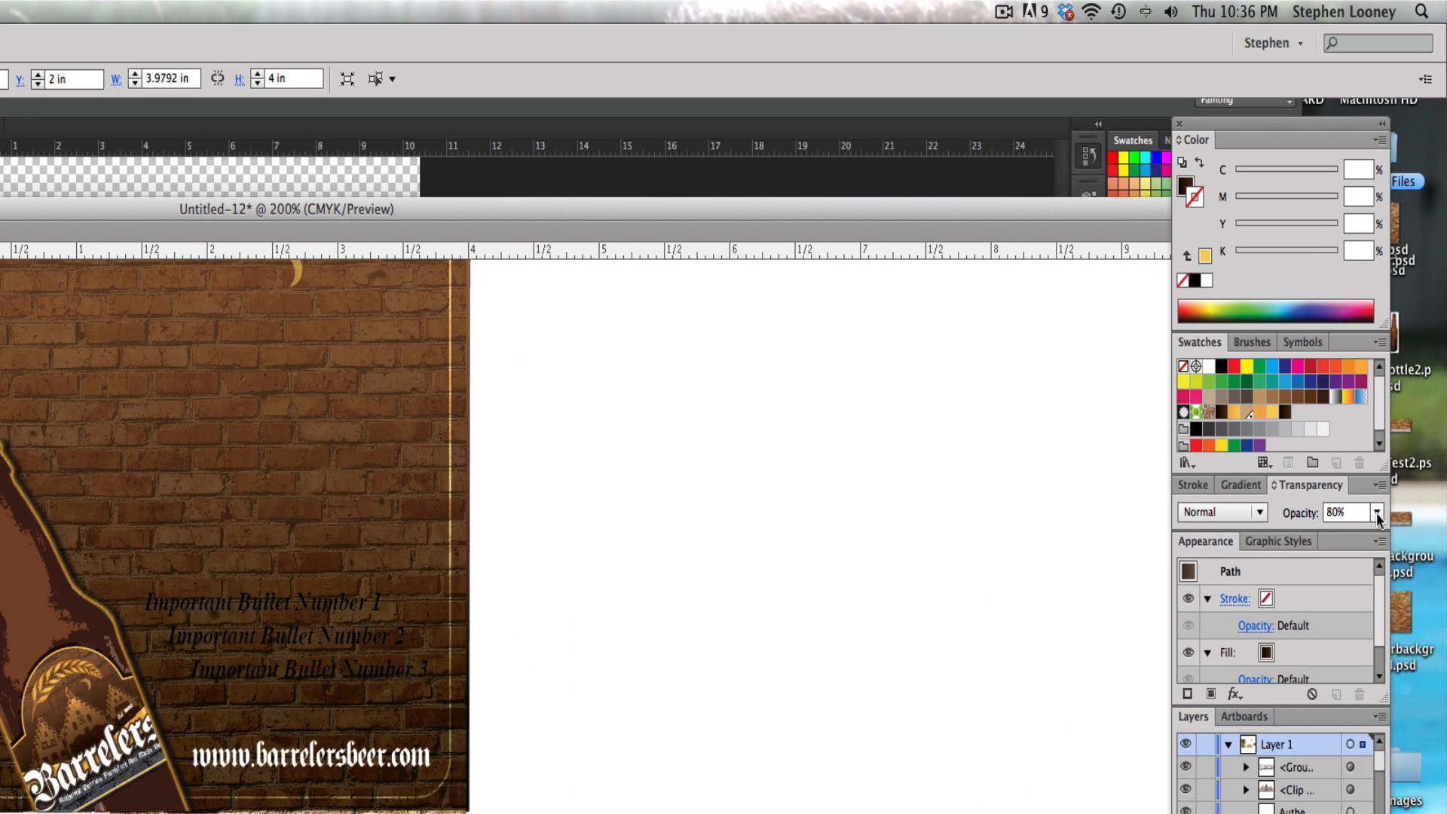
left_click(1377, 513)
left_click(1401, 720)
left_click(745, 782)
key("super+z")
left_click(733, 785)
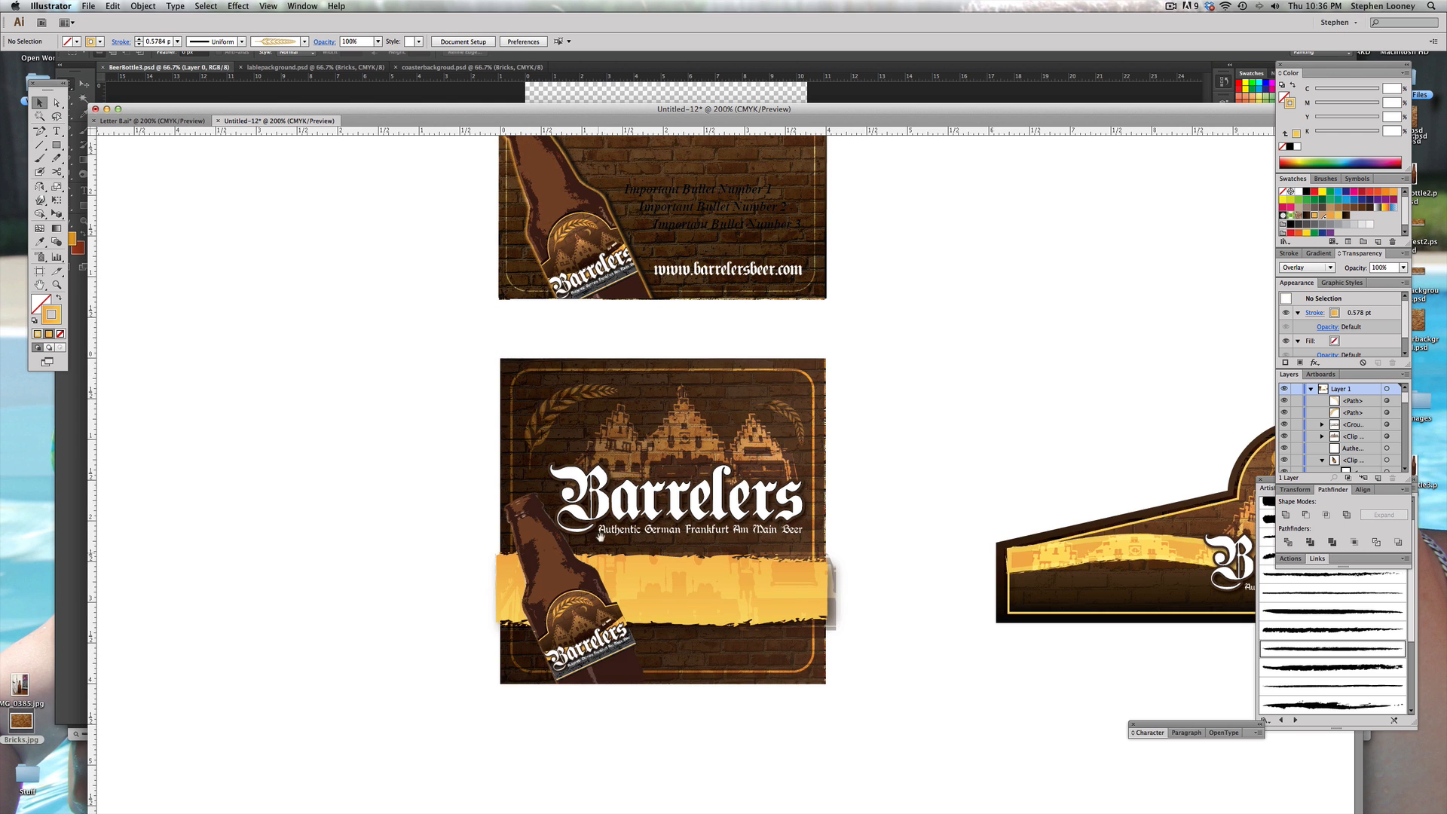
left_click_drag(609, 302, 613, 337)
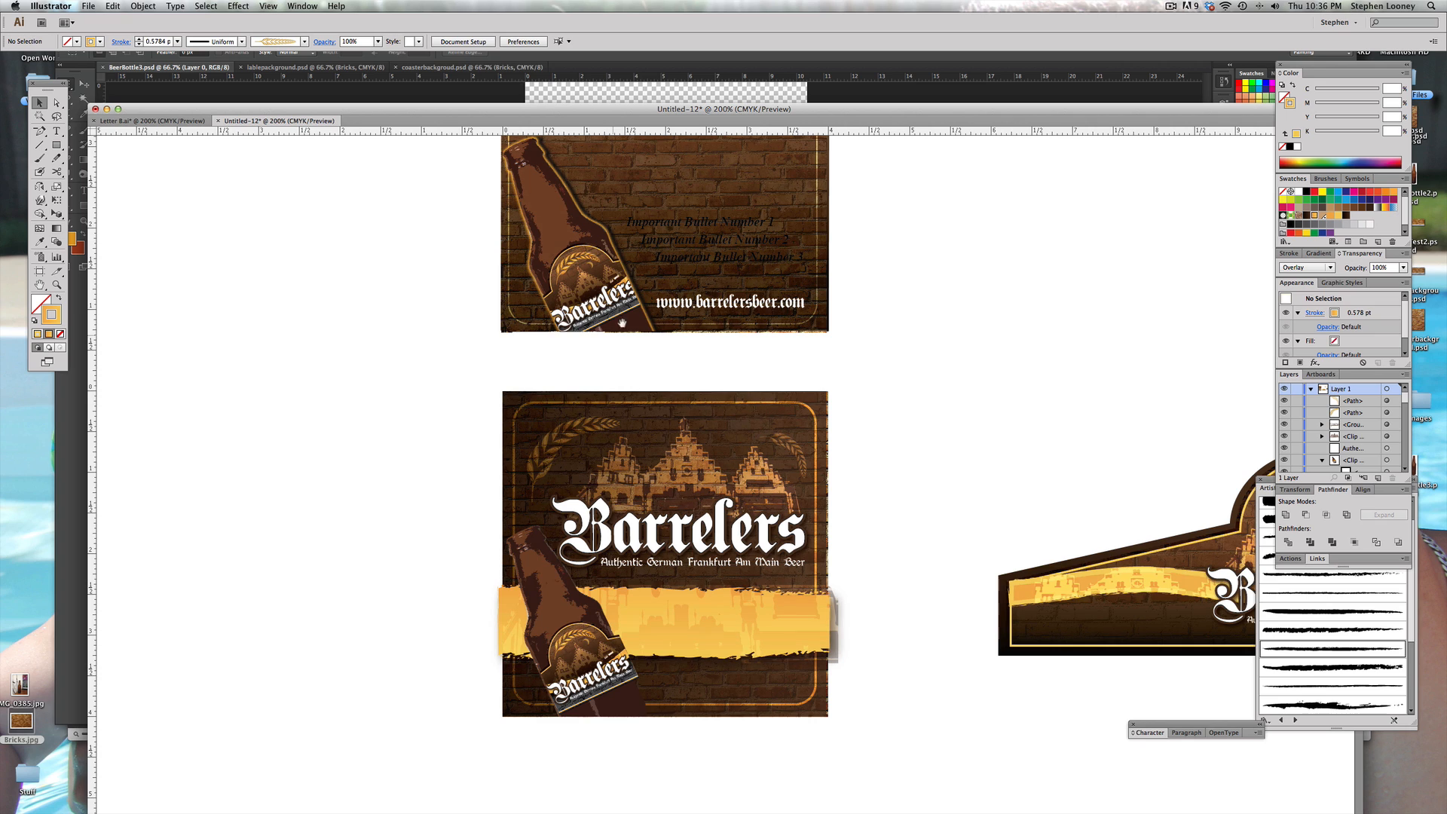
left_click(706, 309)
left_click(56, 131)
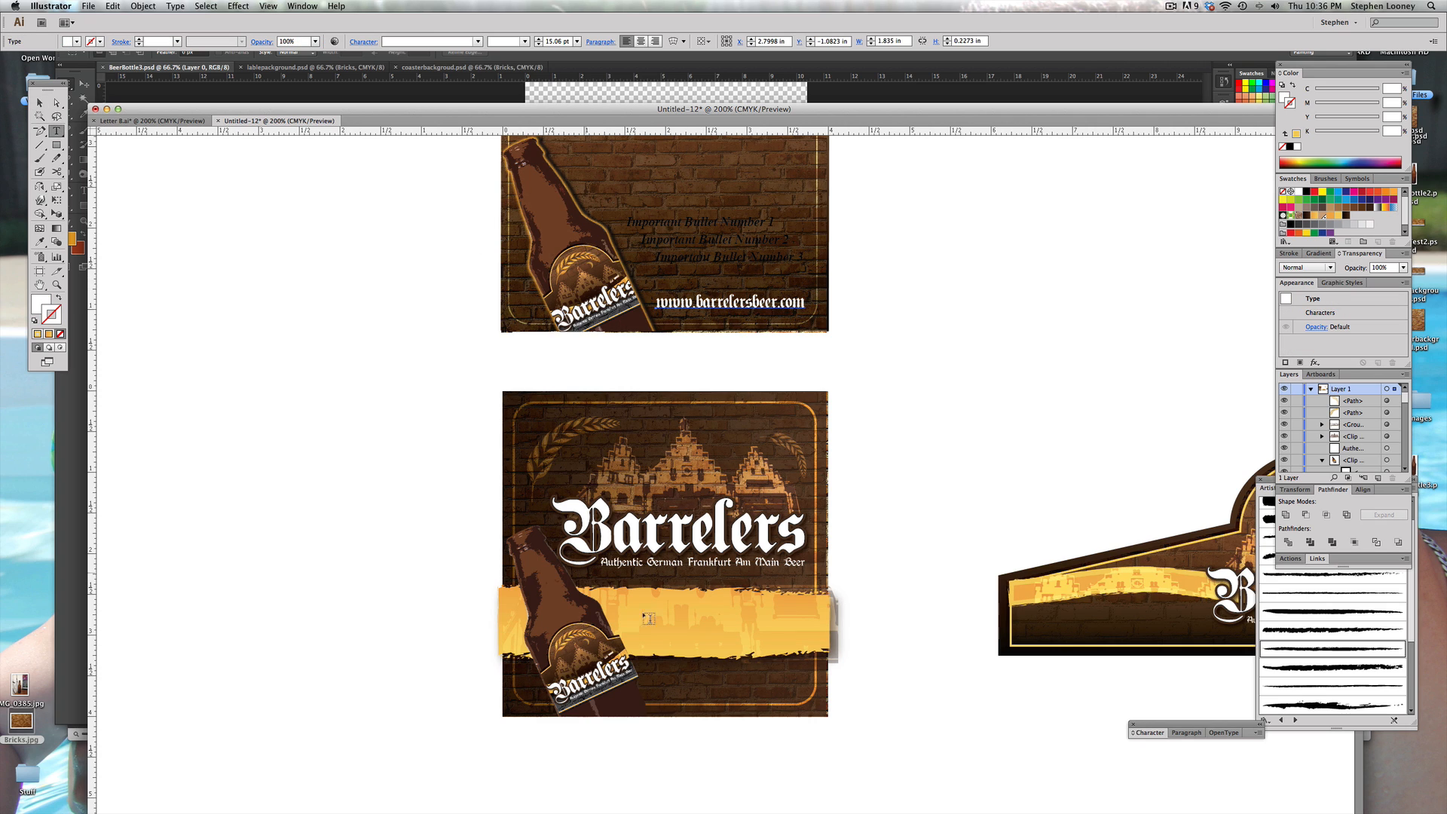
left_click(667, 680)
type("www")
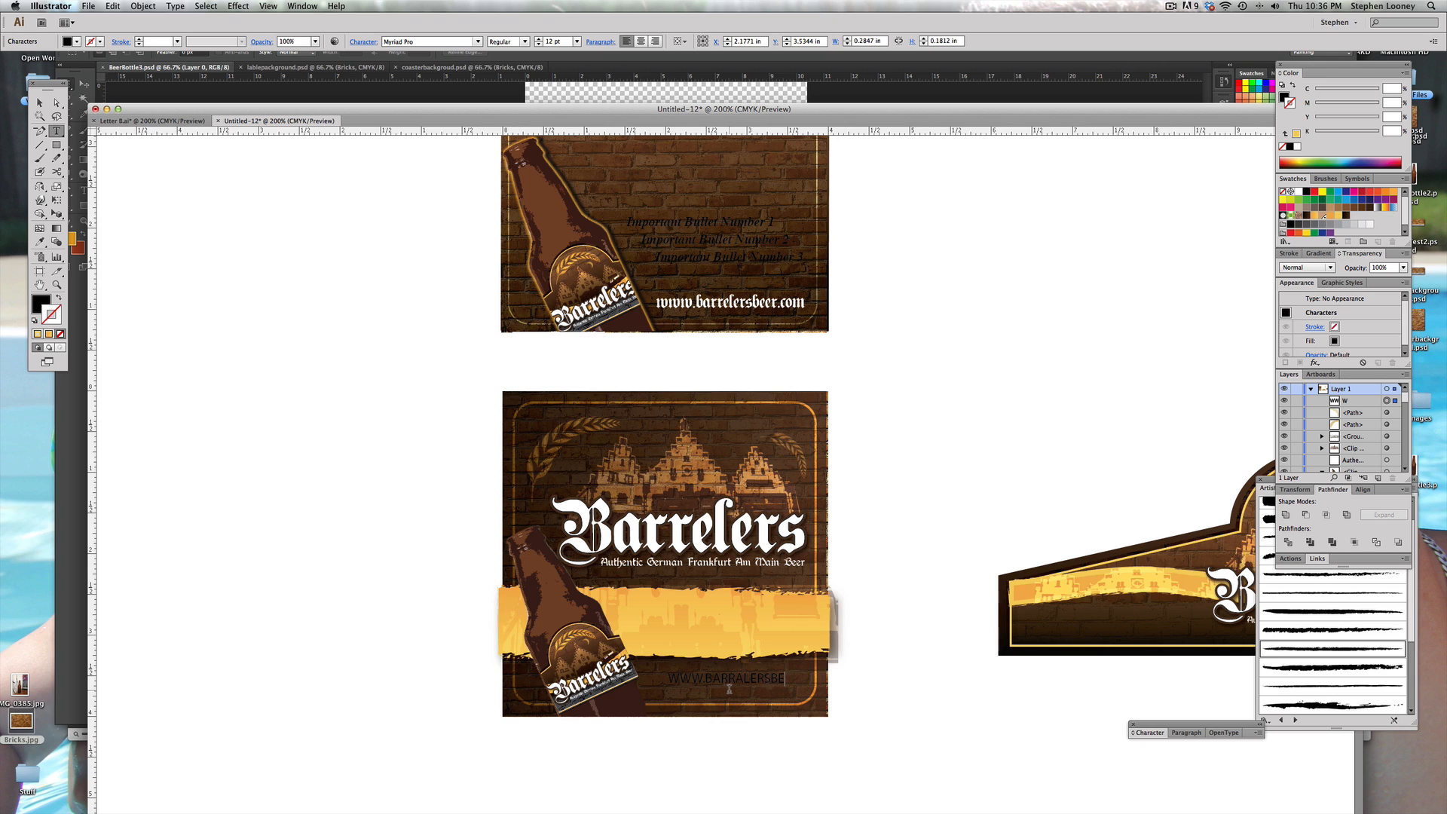
key("Escape")
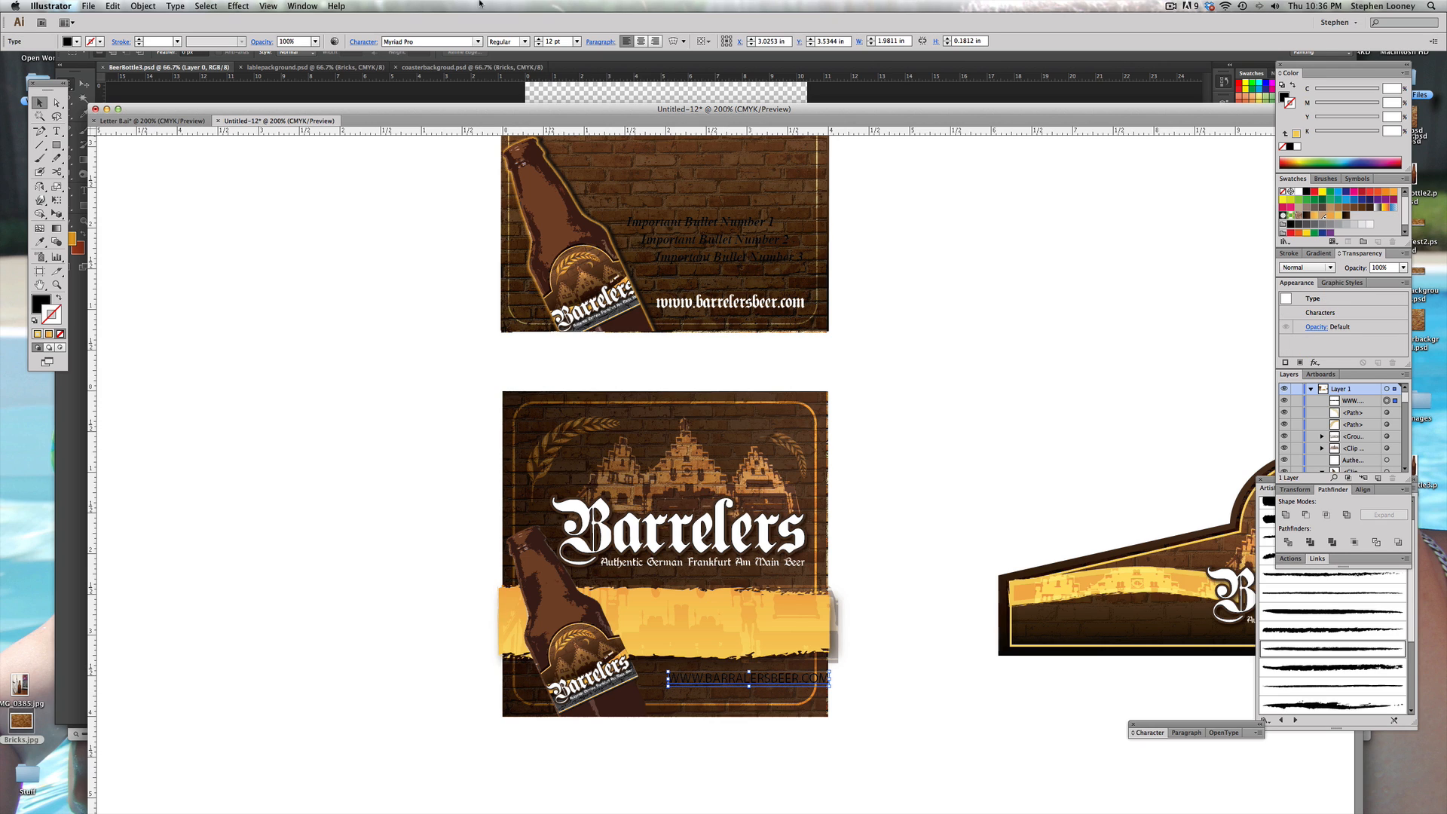
Step: Set the font of the new coaster's web address to PlainGermanica
left_click(417, 41)
type("Lao MN")
key("Return")
type("PlainGermanica")
key("Return")
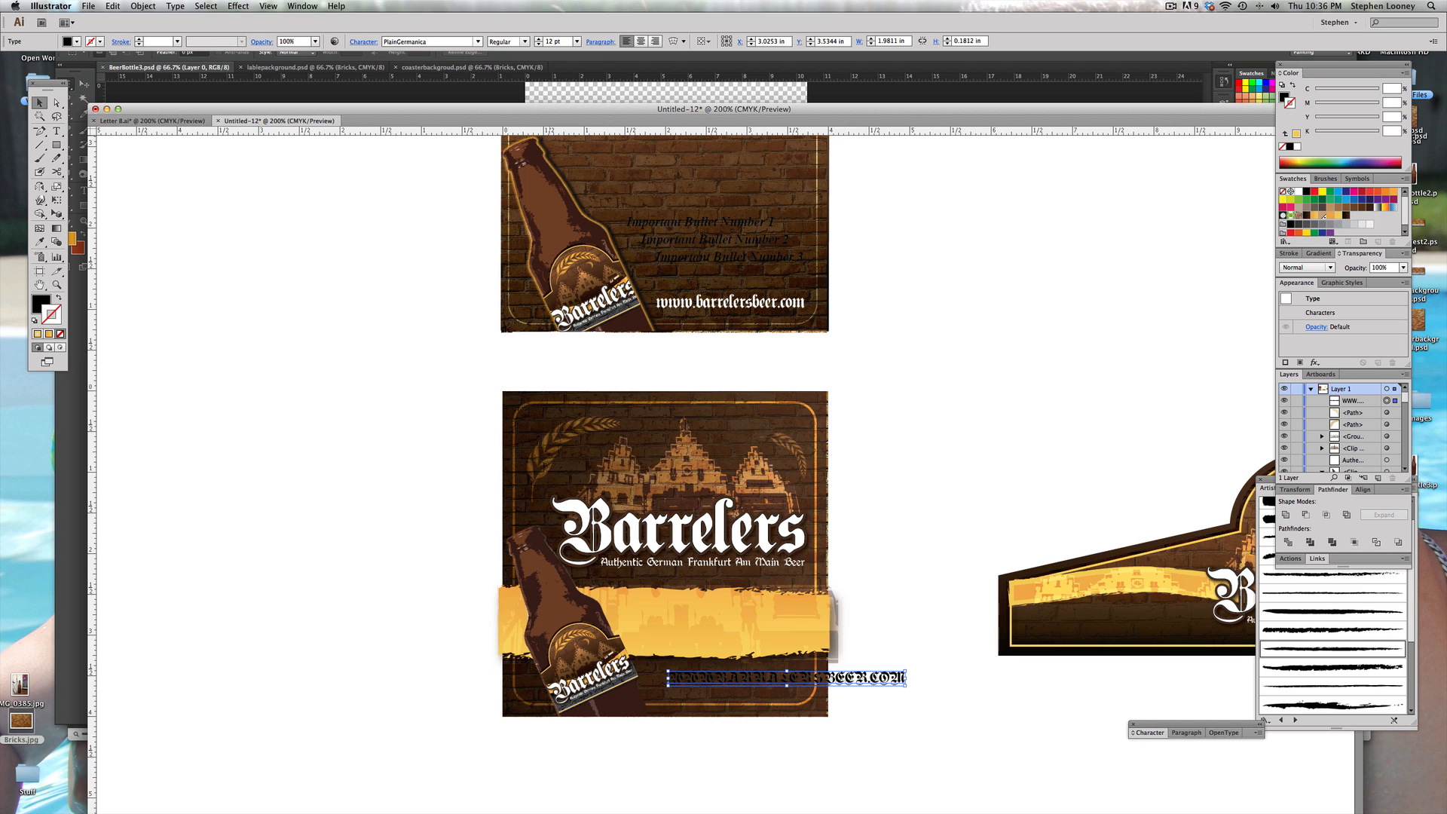
Step: Convert the web address to lowercase and give it a white fill with no stroke
left_click(134, 5)
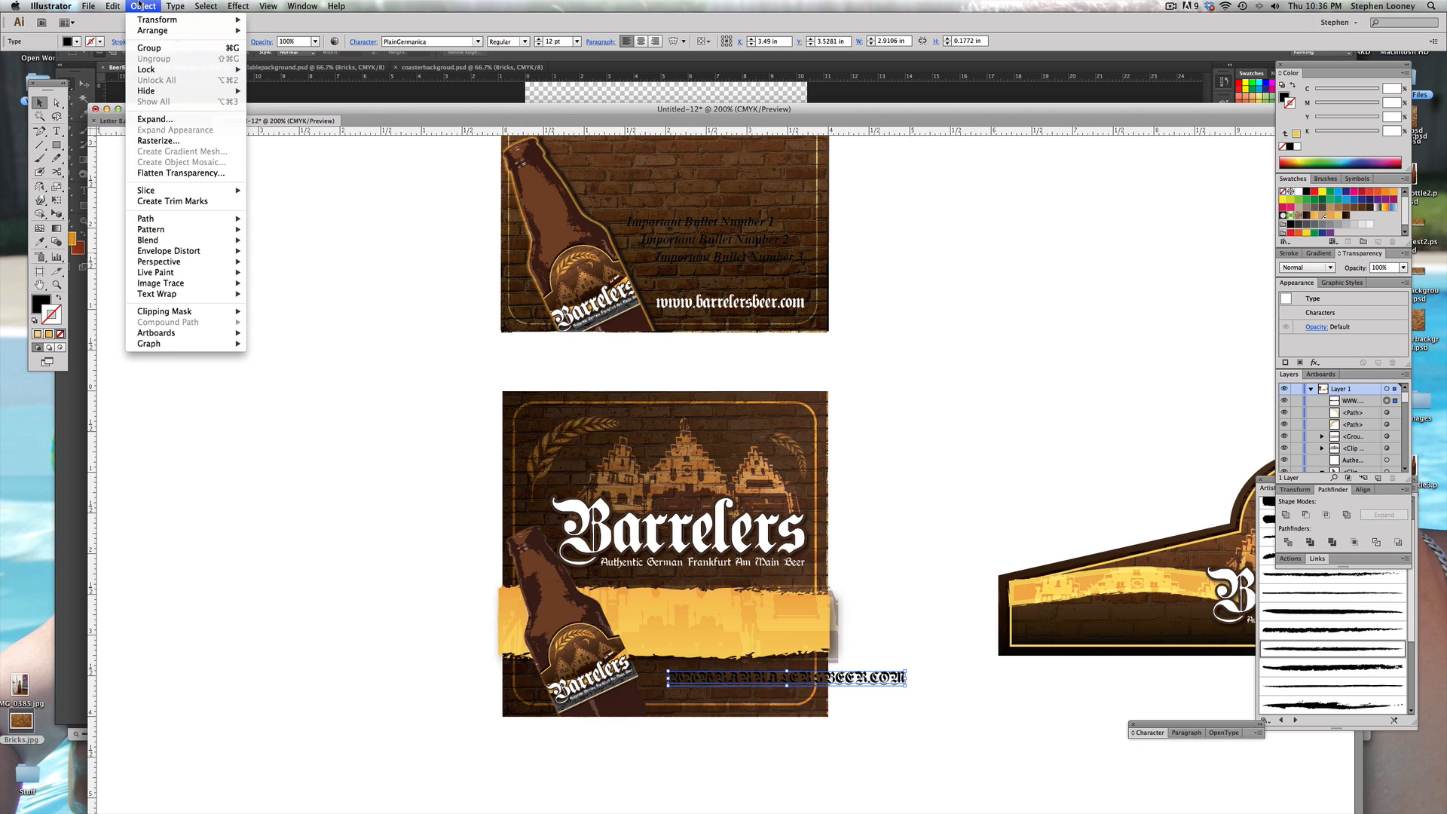
left_click(767, 666)
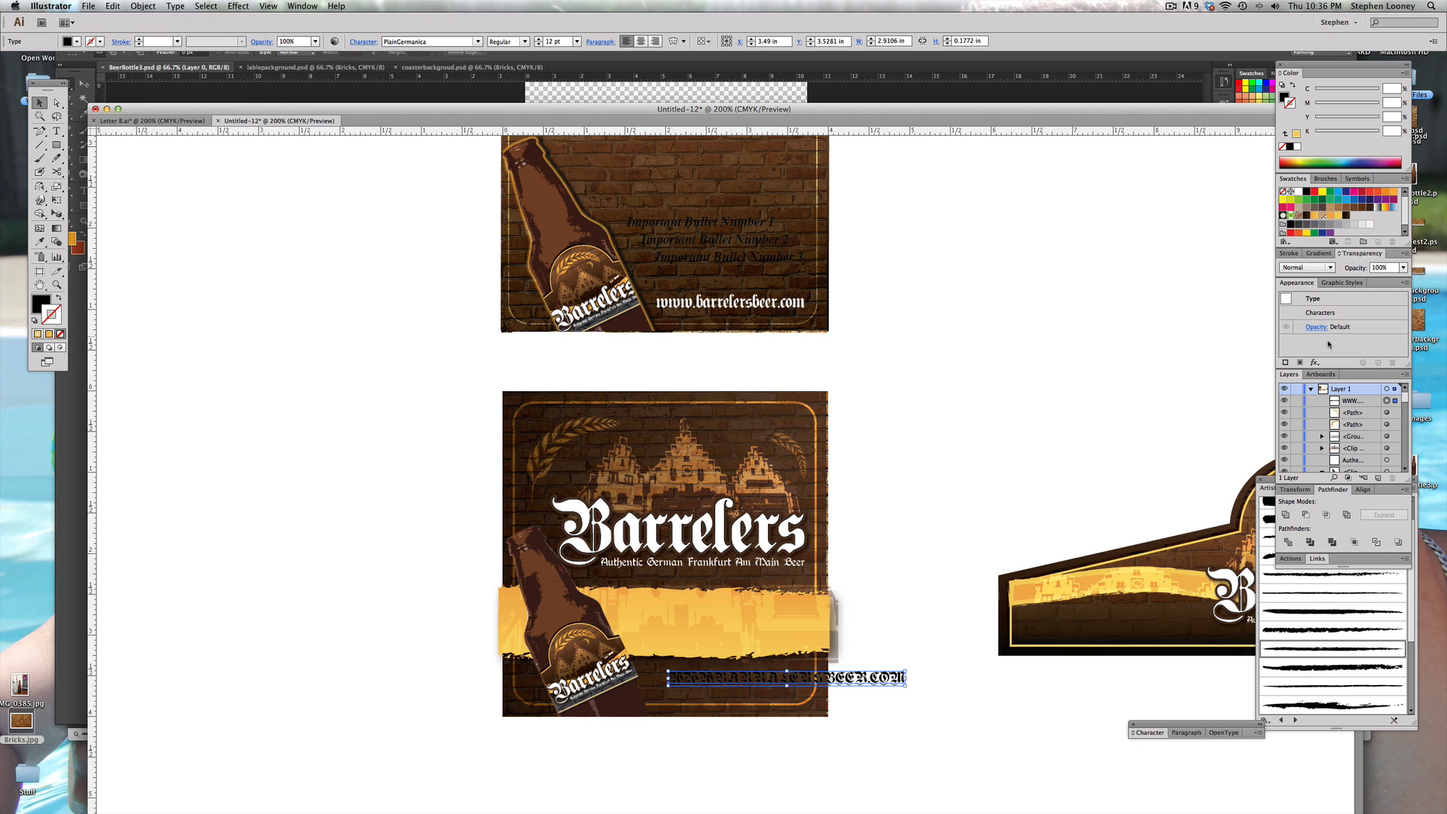
left_click(1298, 192)
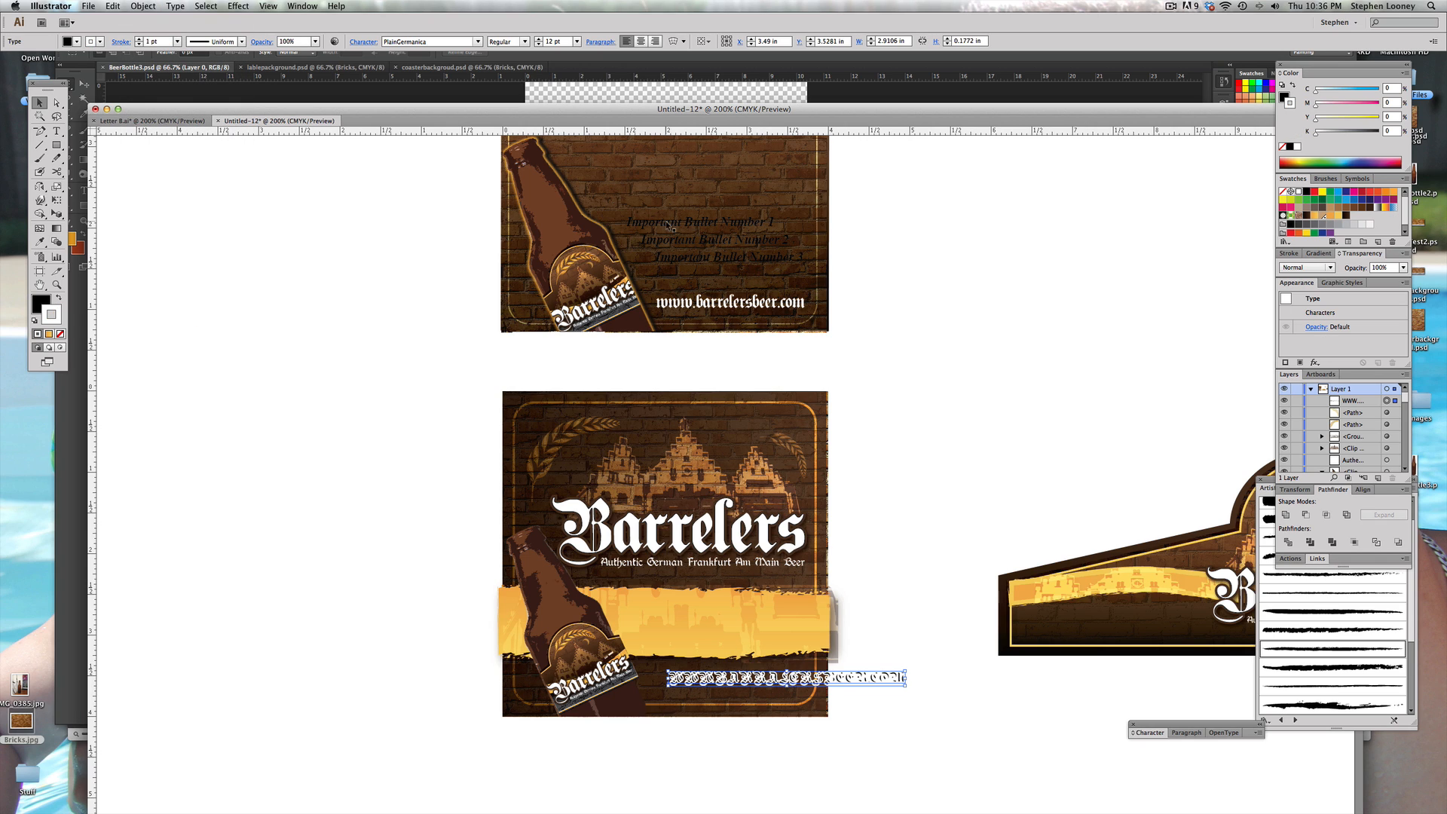
left_click(151, 6)
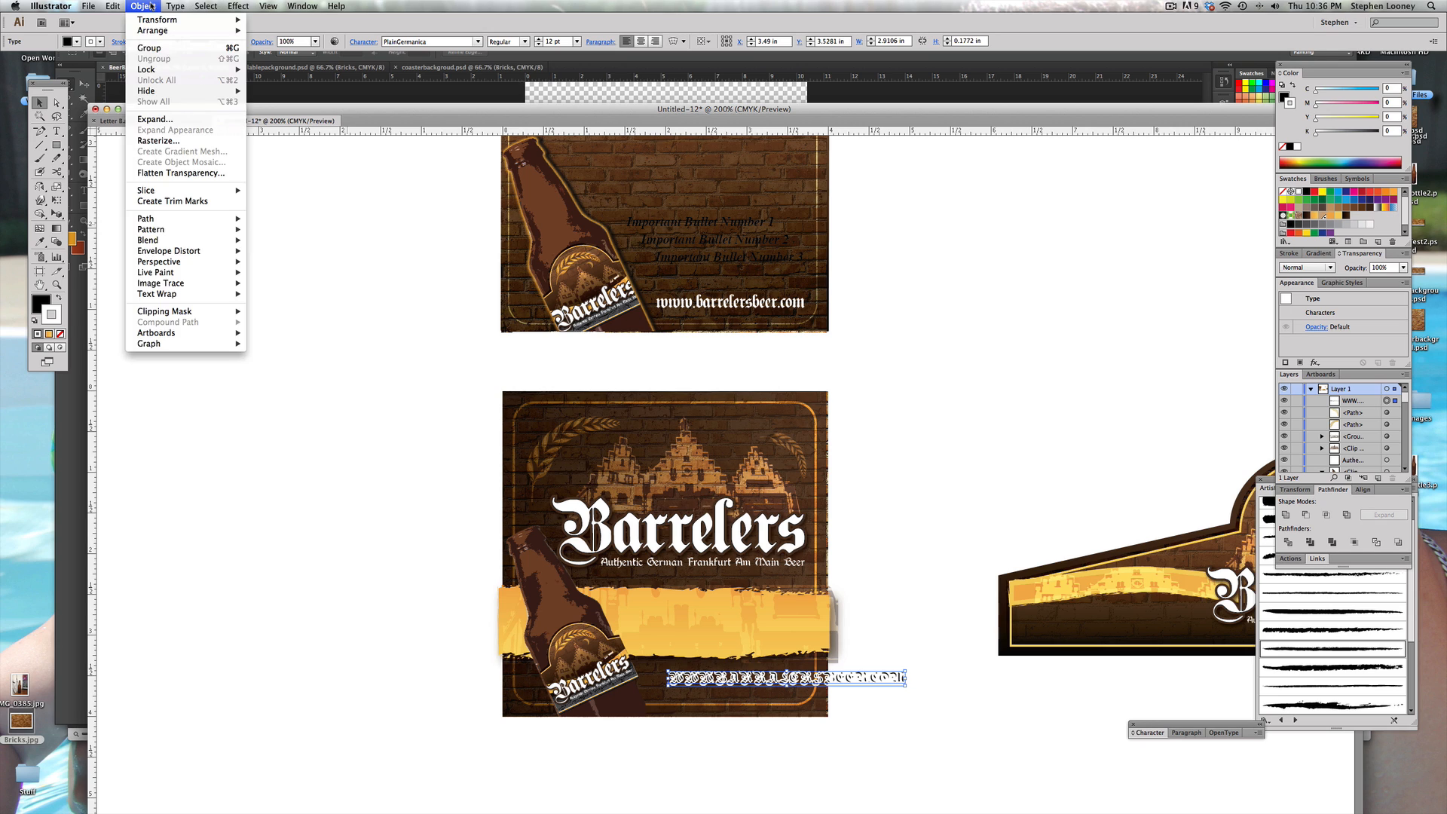
mouse_move(175, 6)
mouse_move(202, 147)
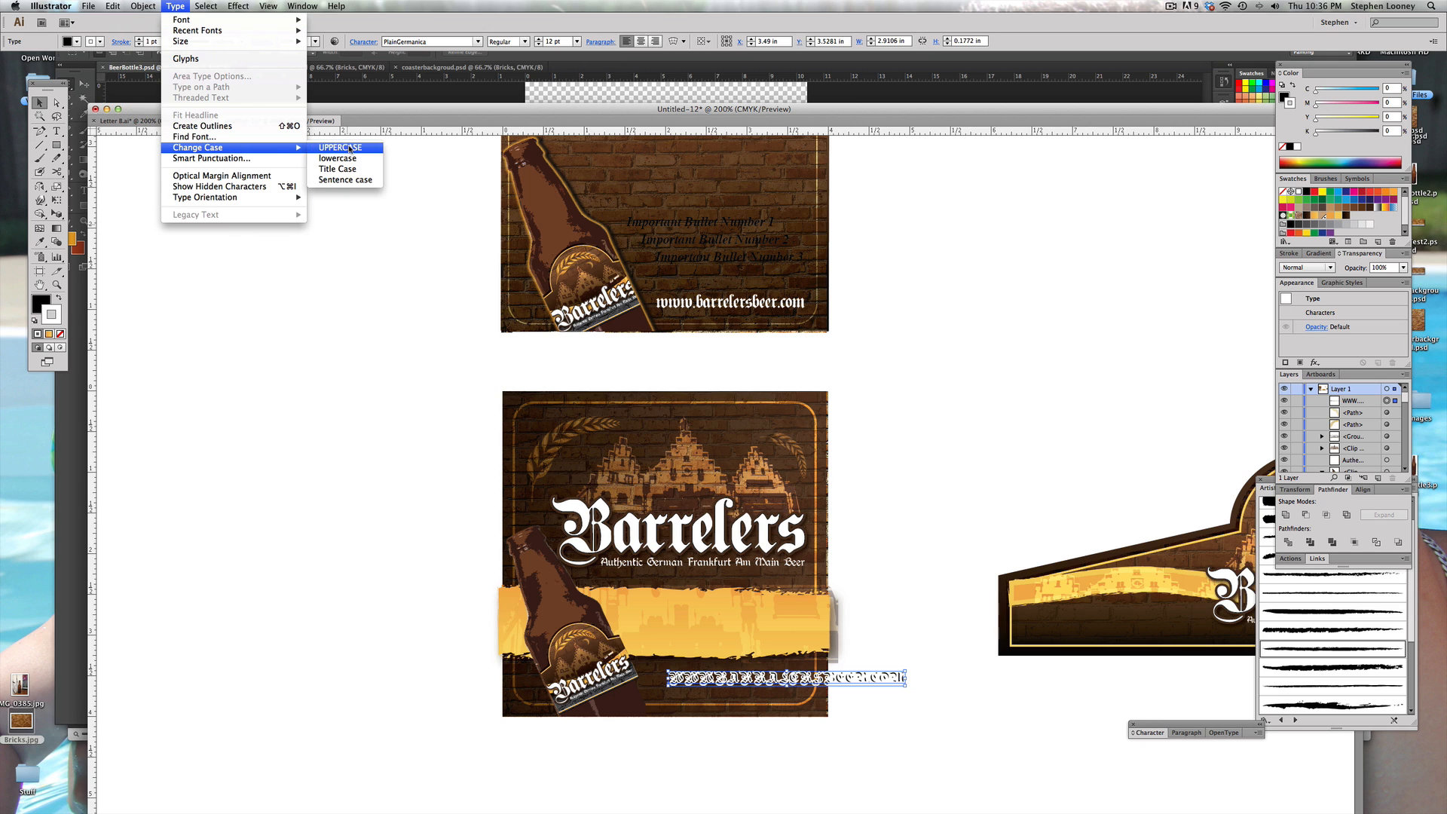
left_click(332, 158)
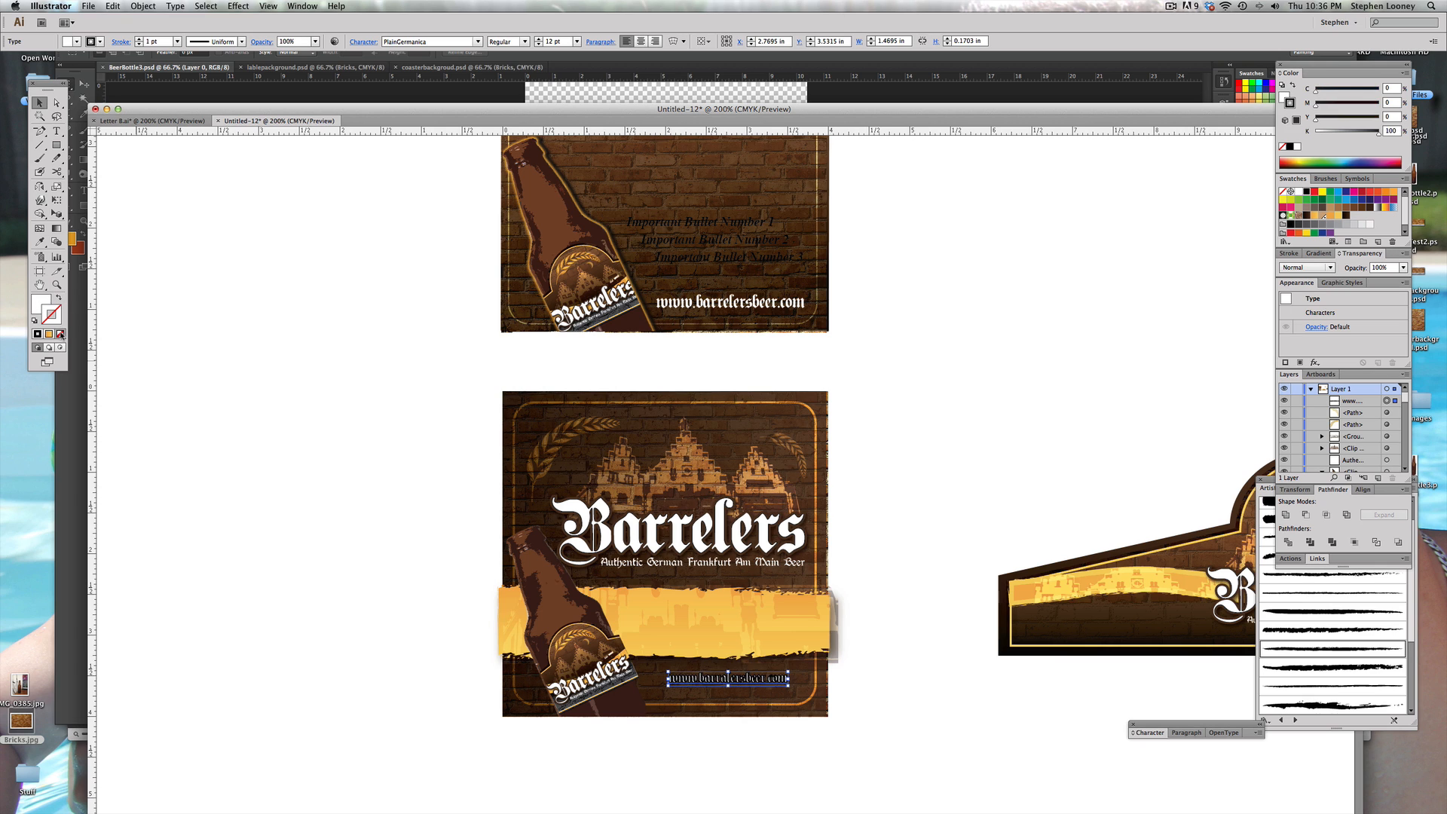
Step: Place a vertical guide at the right end of the Barrelers logo and enlarge the web address to 15.1 pt to reach it
mouse_move(790, 688)
left_mouse_down()
mouse_move(812, 689)
mouse_move(781, 687)
left_mouse_up()
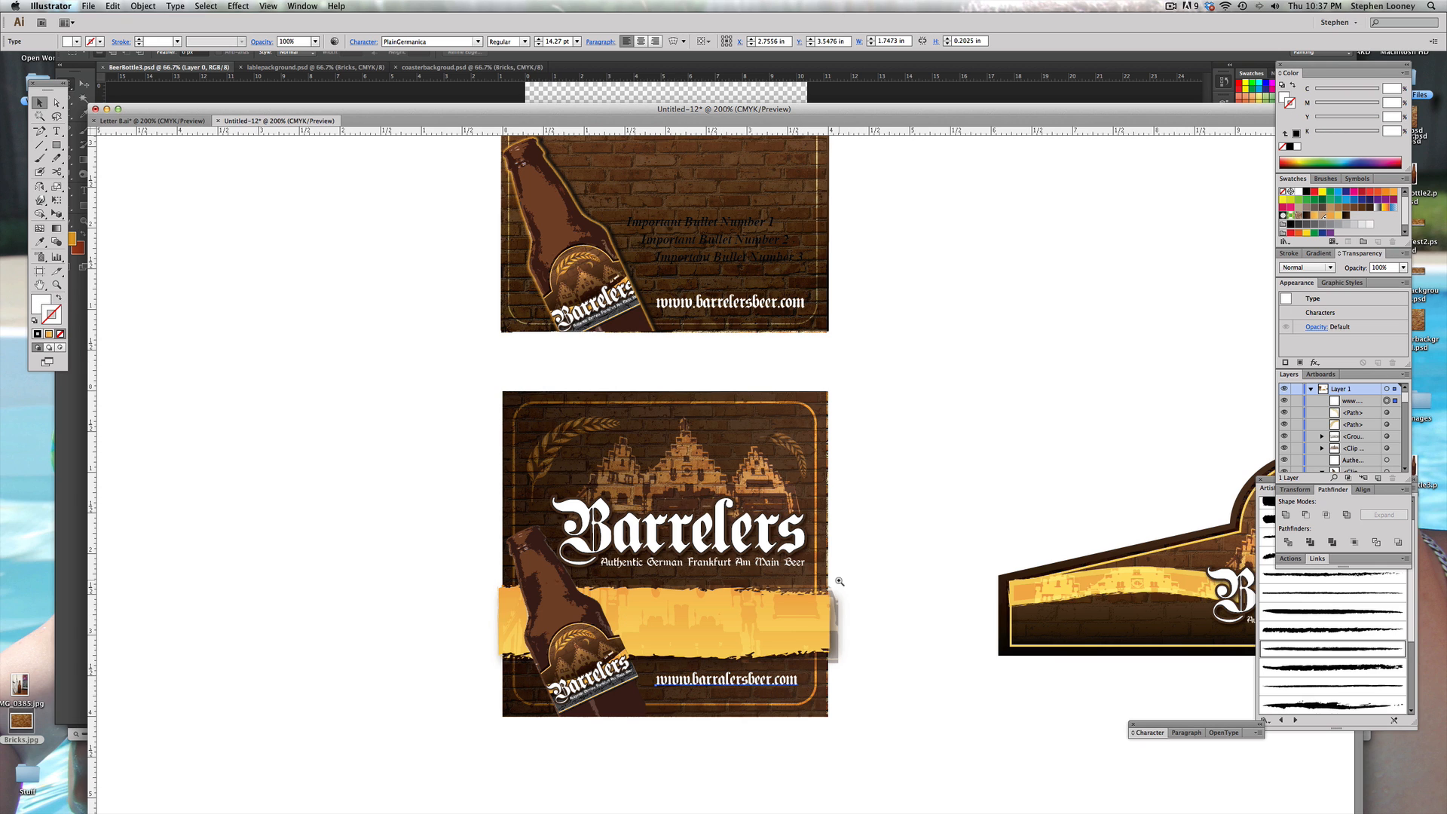
key("super+equal")
scroll(475, 520, "up", 1)
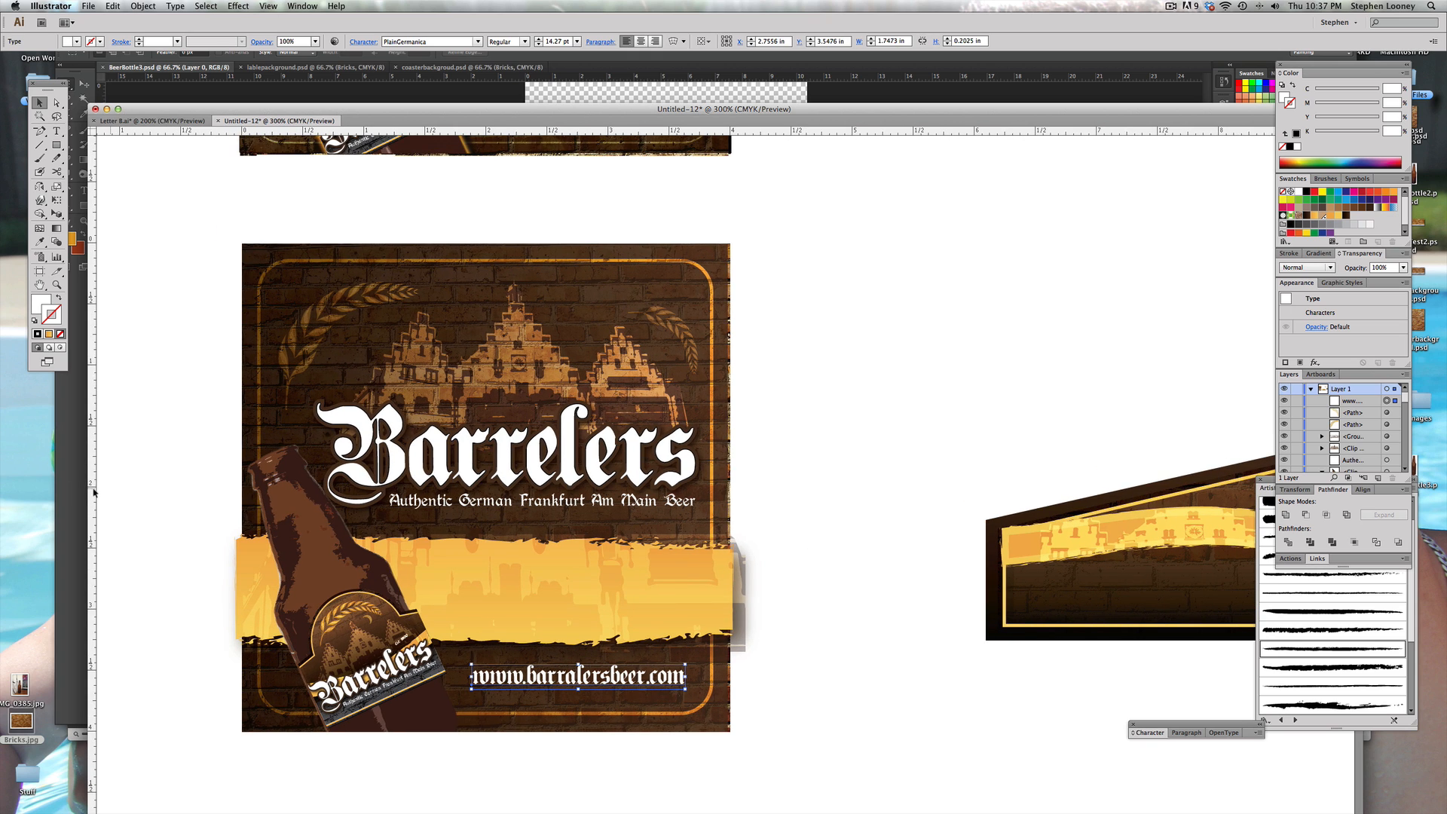
left_click_drag(94, 492, 695, 502)
key("super+z")
key("super+shift+z")
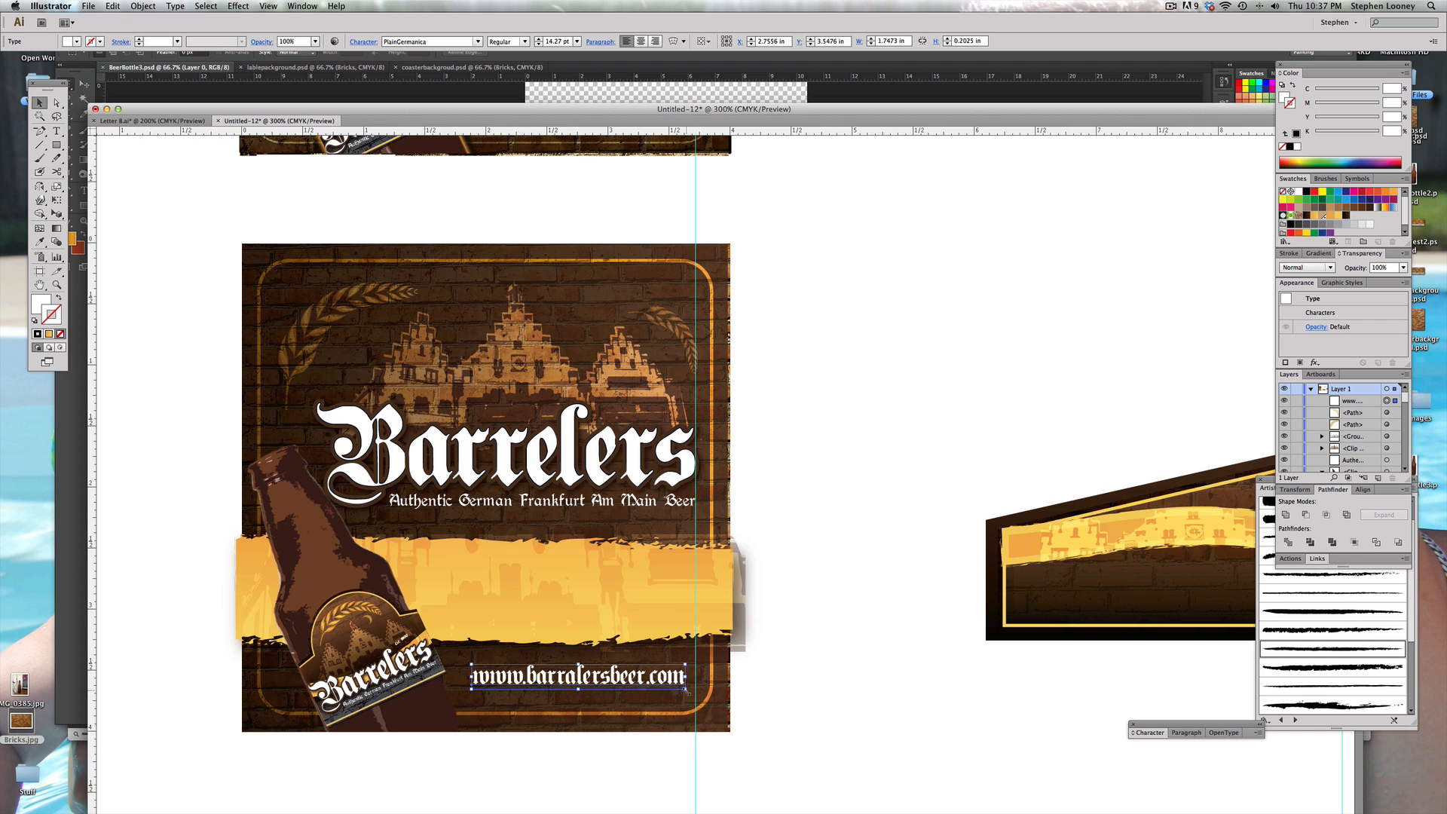
left_click_drag(687, 690, 699, 691)
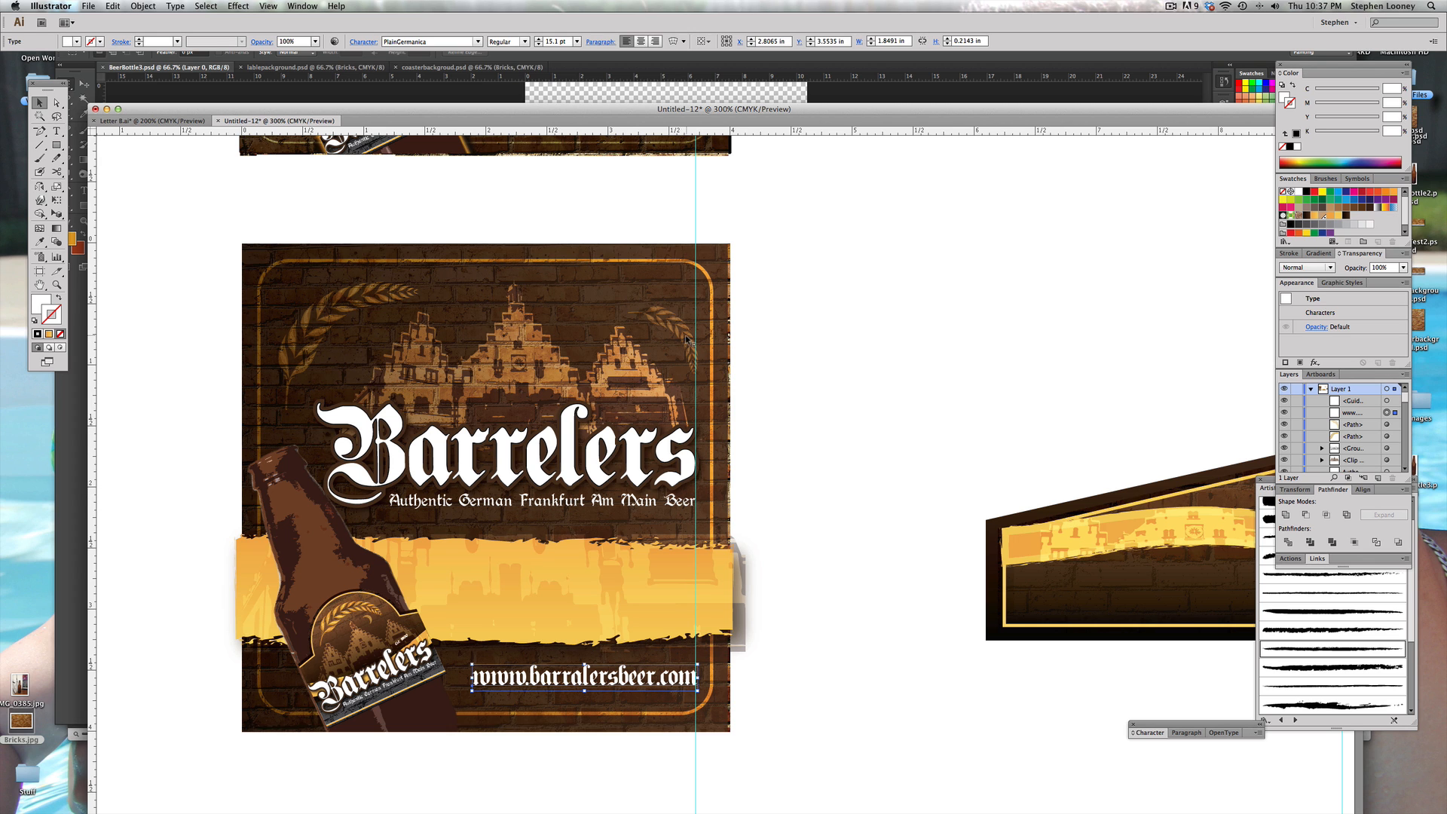
left_click(782, 326)
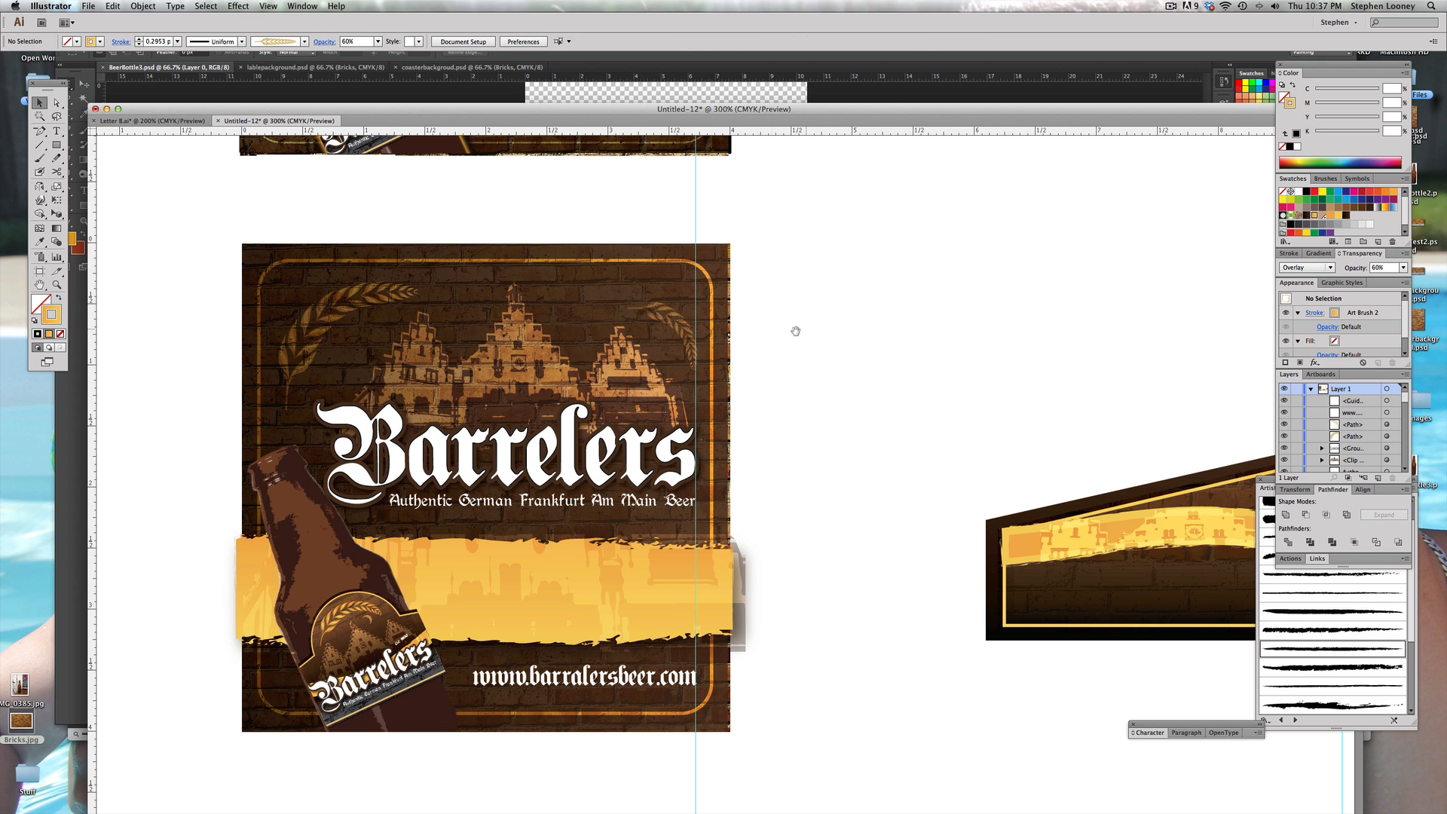
Step: Duplicate the web address text onto the upper part of the yellow banner, beside the bottle
left_click_drag(584, 375, 617, 513)
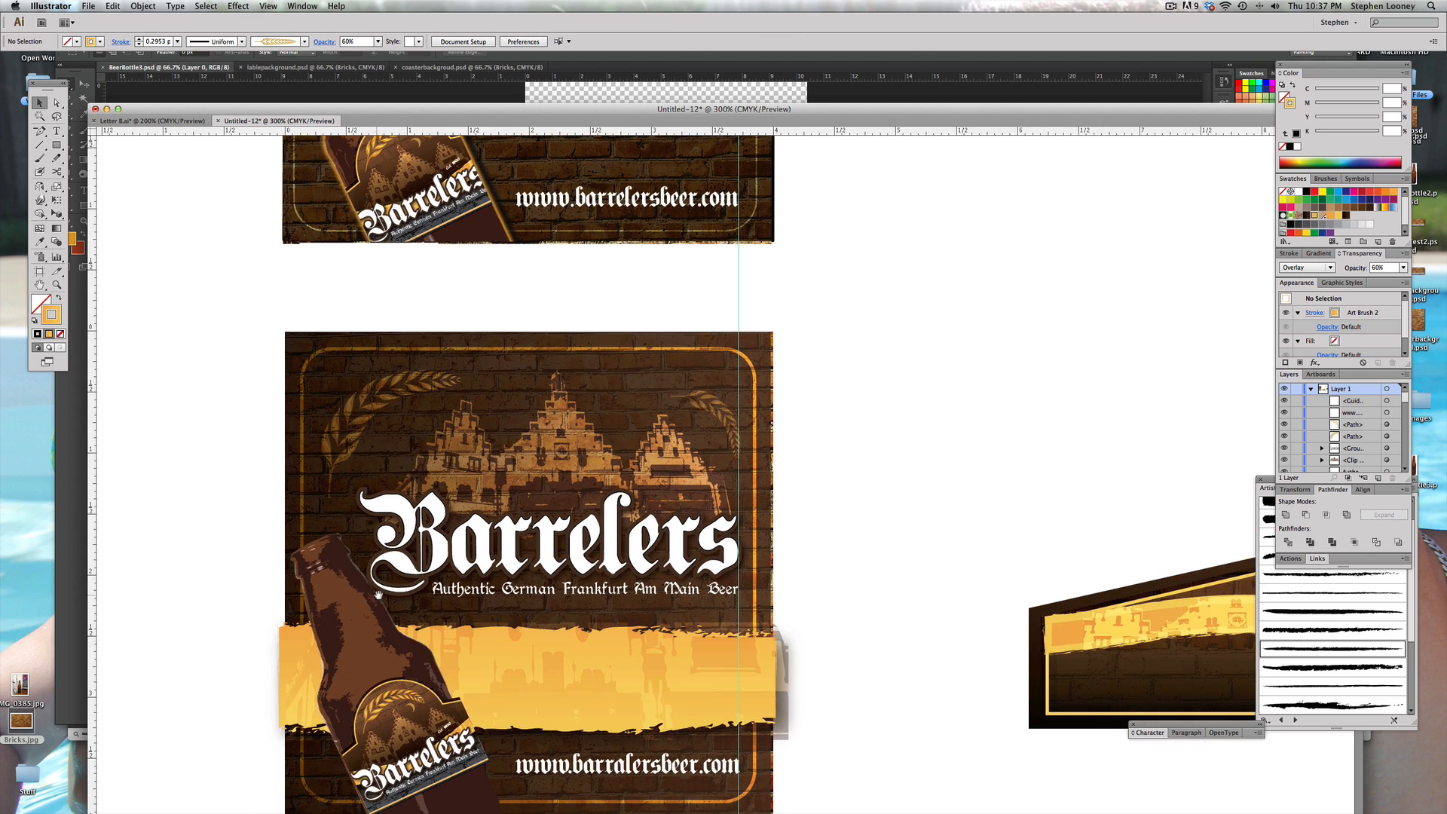
left_click_drag(379, 593, 385, 511)
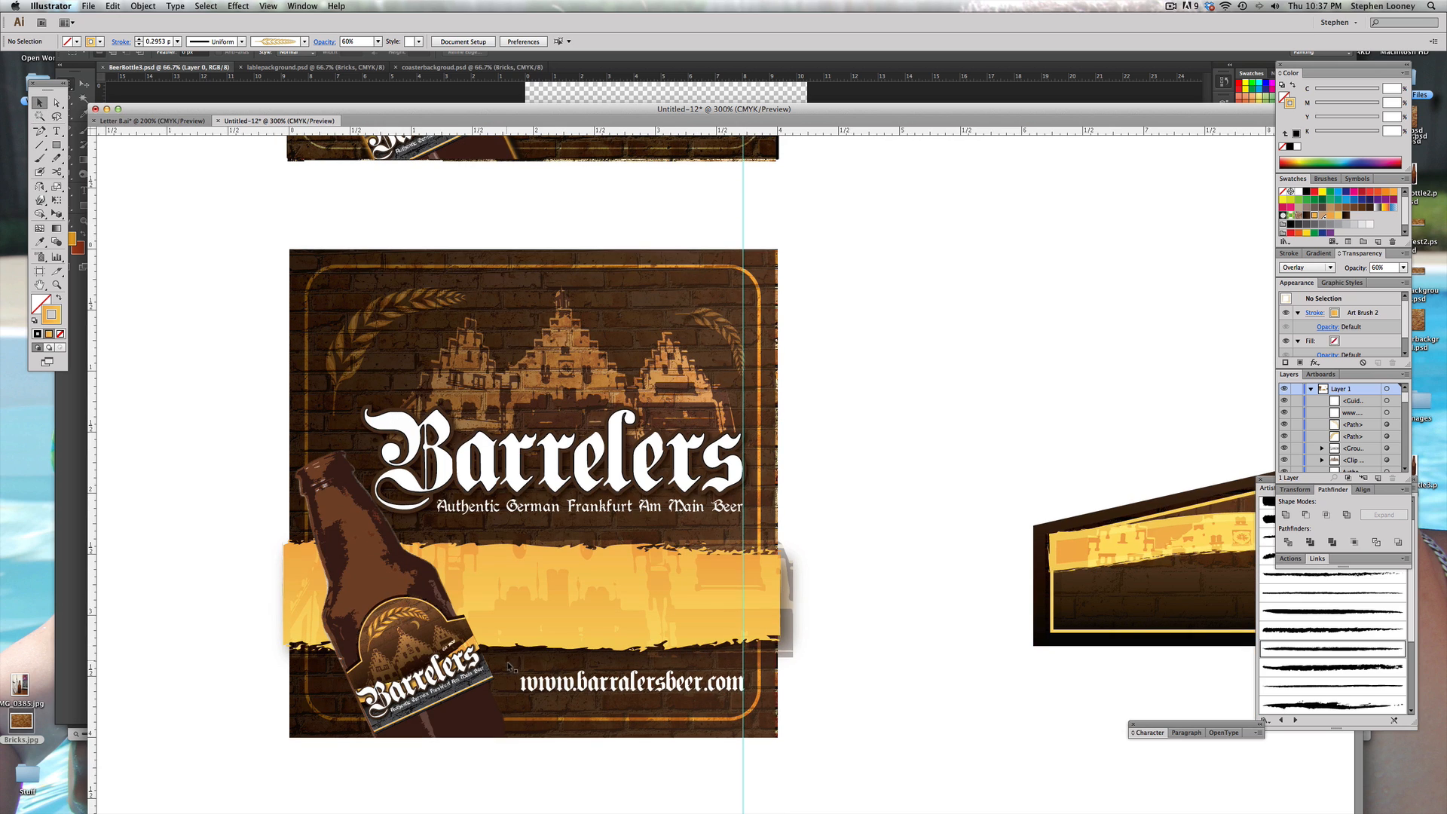
left_click(573, 686)
left_click_drag(573, 686, 525, 575)
left_click_drag(601, 540, 616, 680)
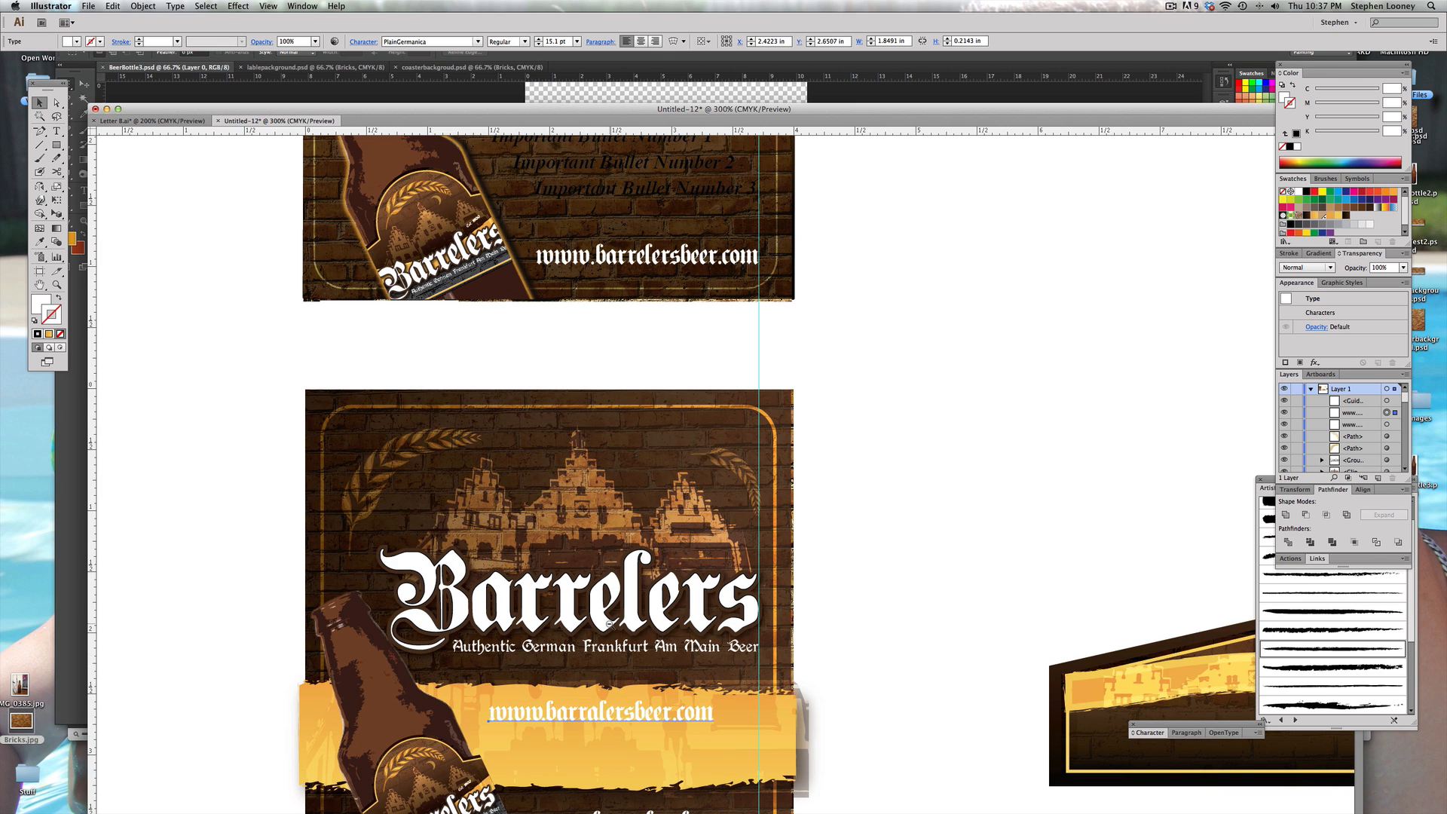
Step: Replace the duplicated text on the yellow banner with "Important Bullett Number 1"
double_click(572, 718)
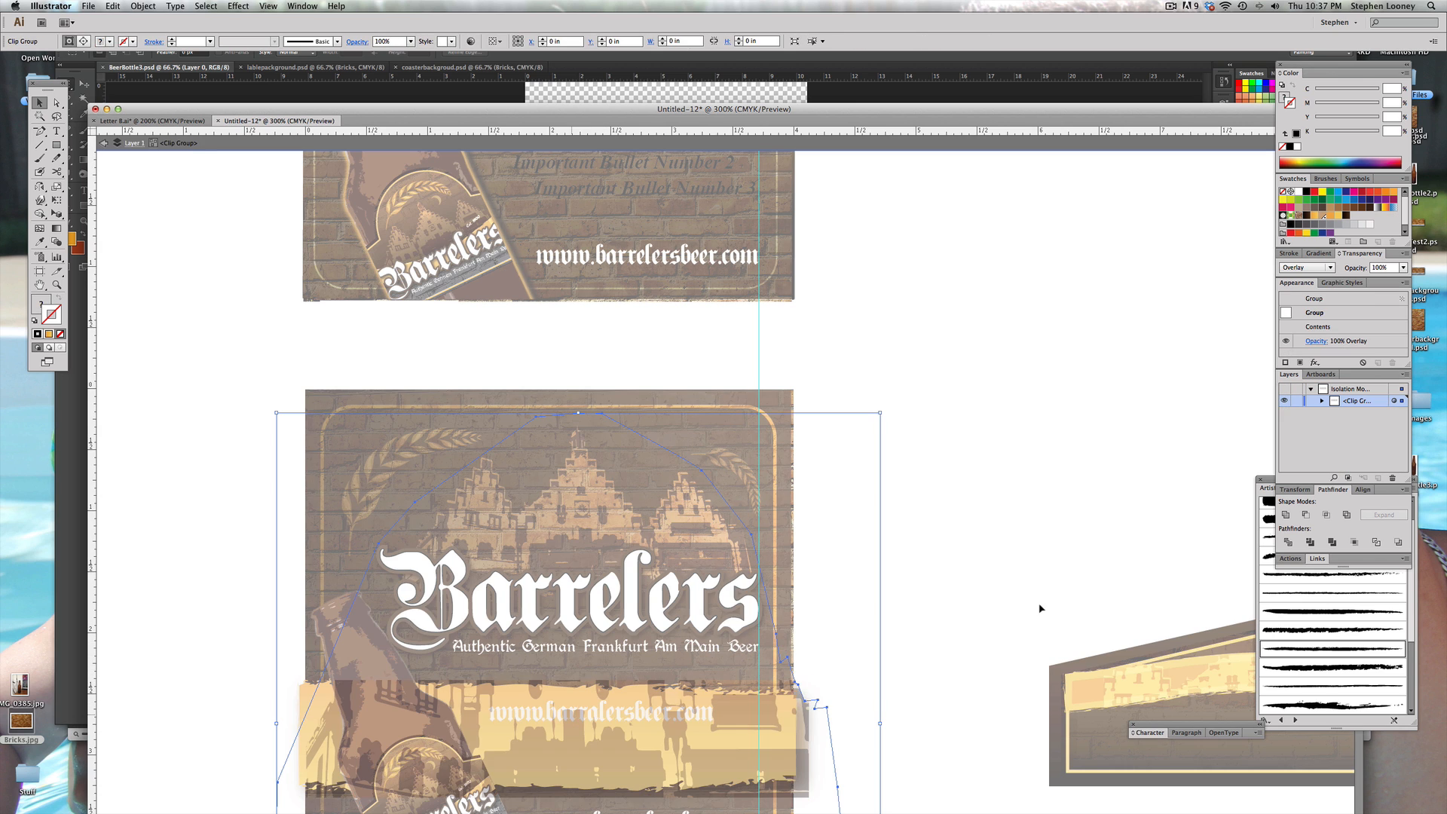
double_click(1040, 608)
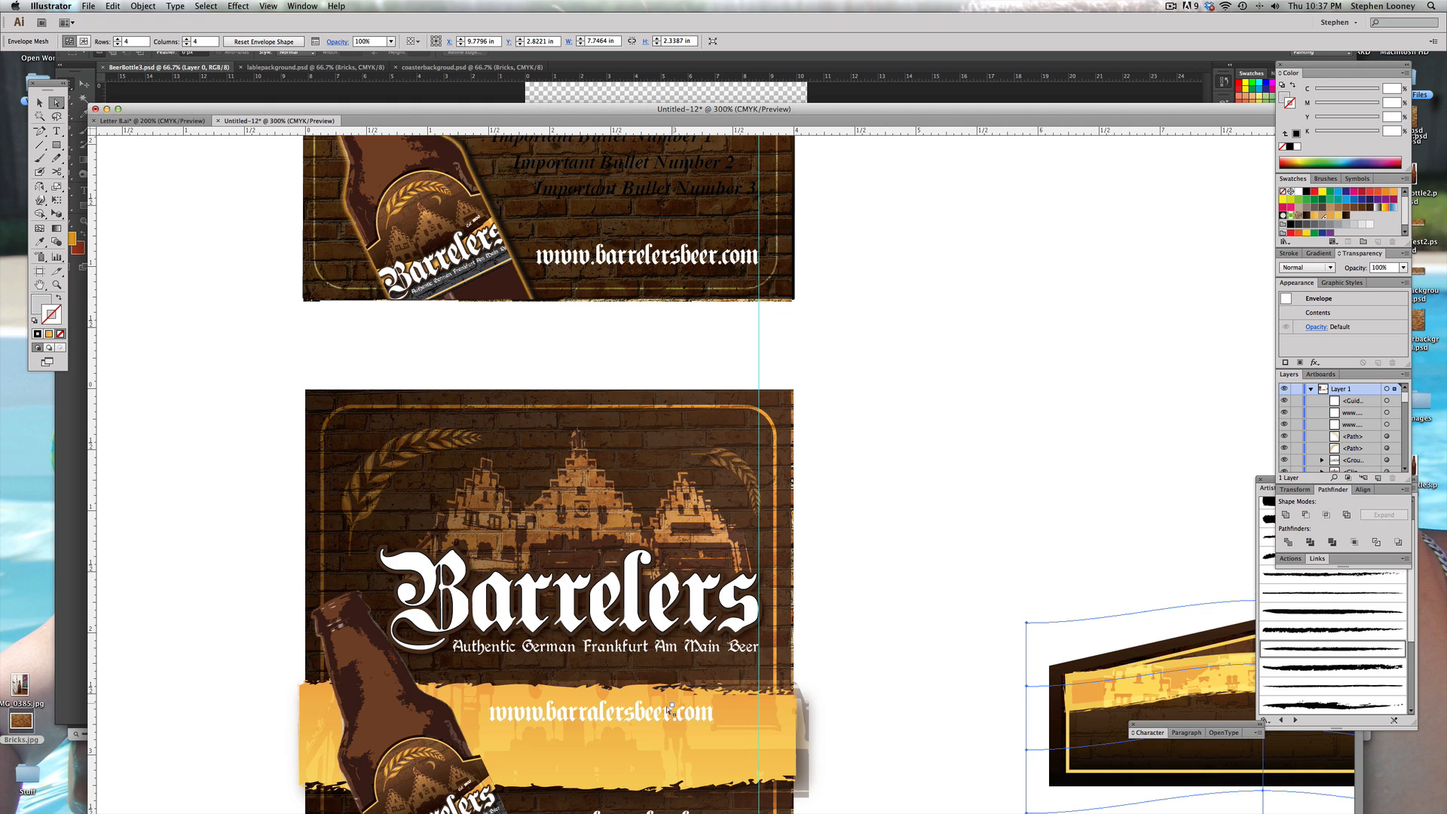
triple_click(659, 707)
type("Important")
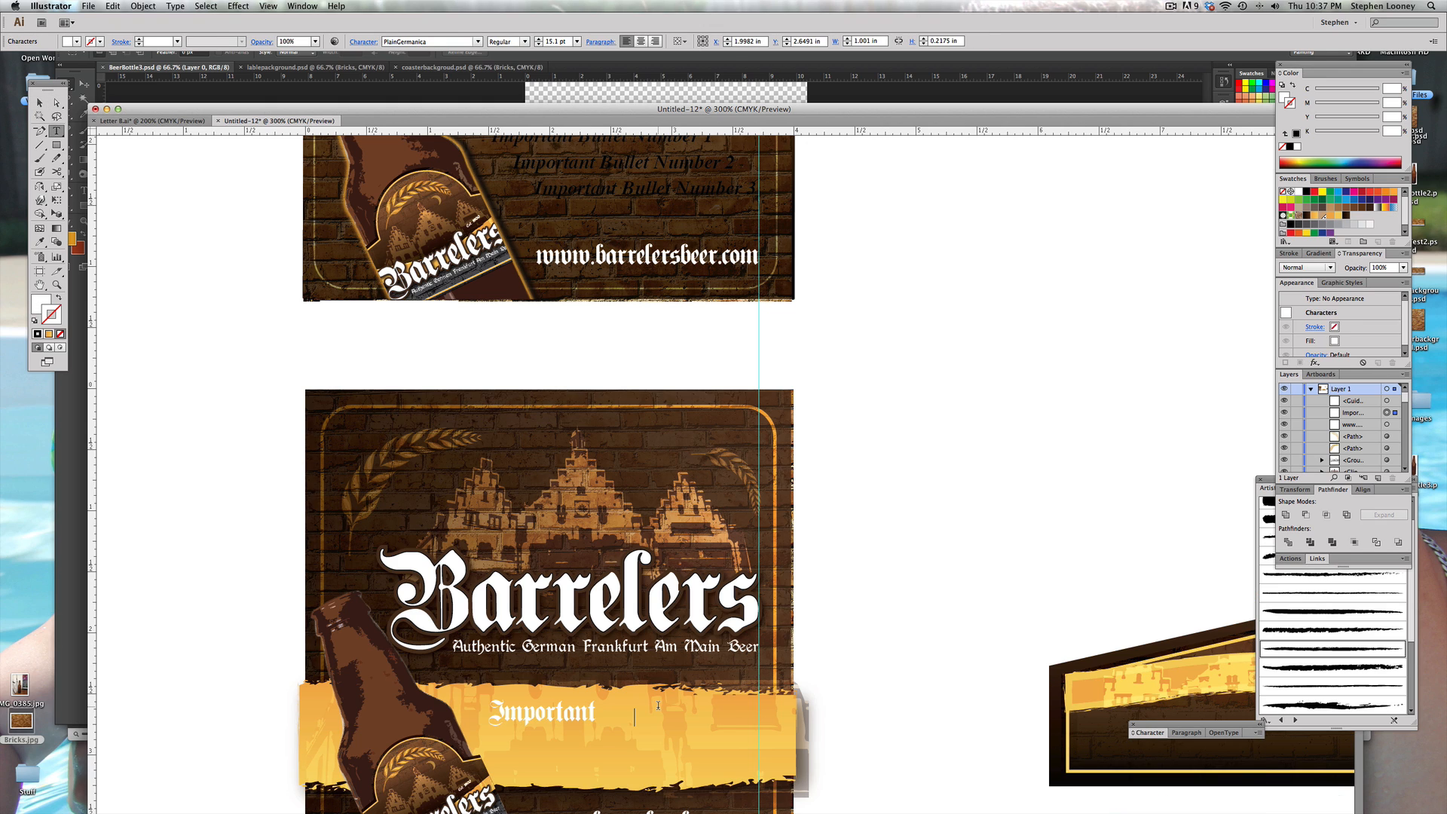
type(" Bullett Number")
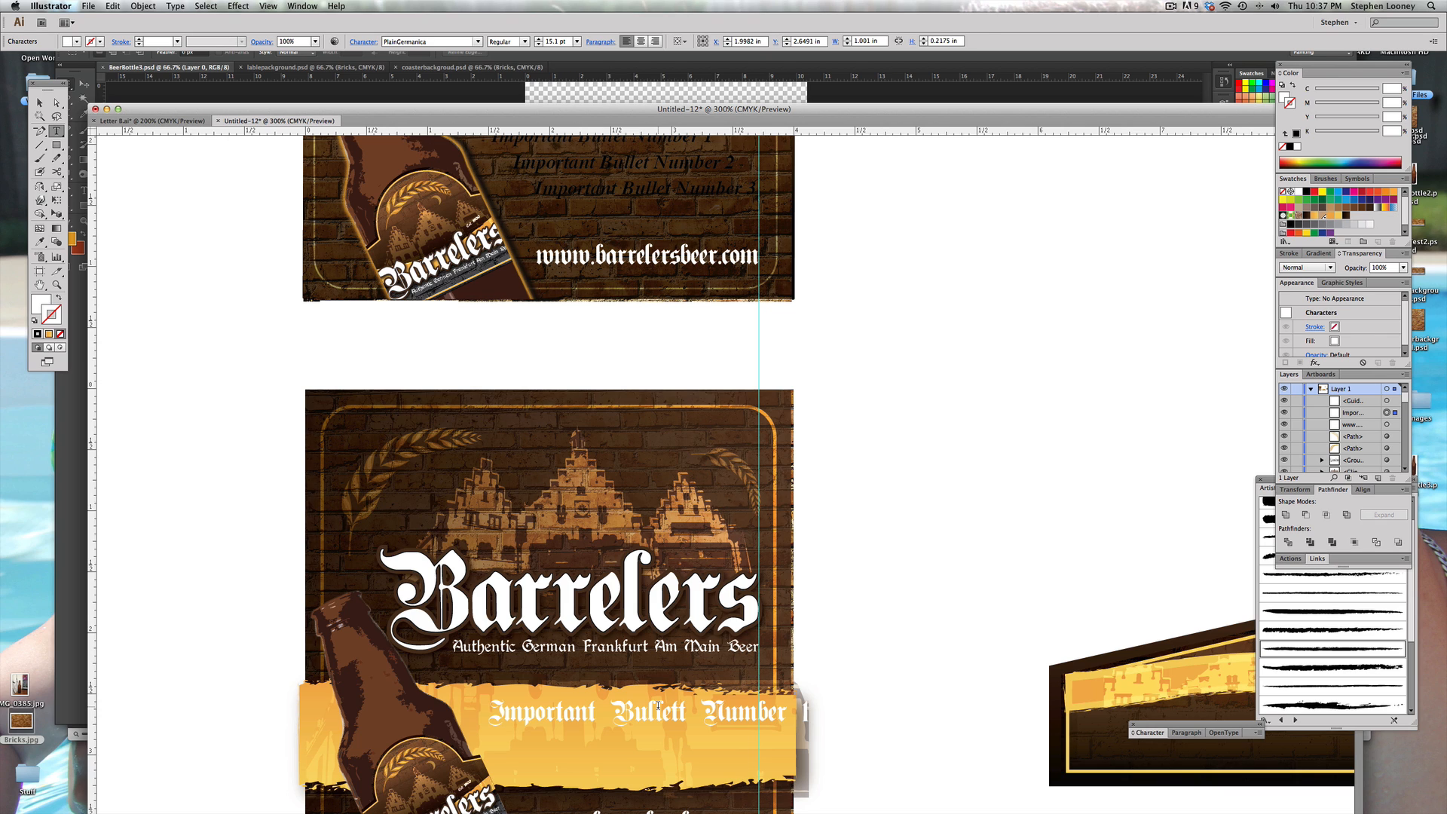
key("Escape")
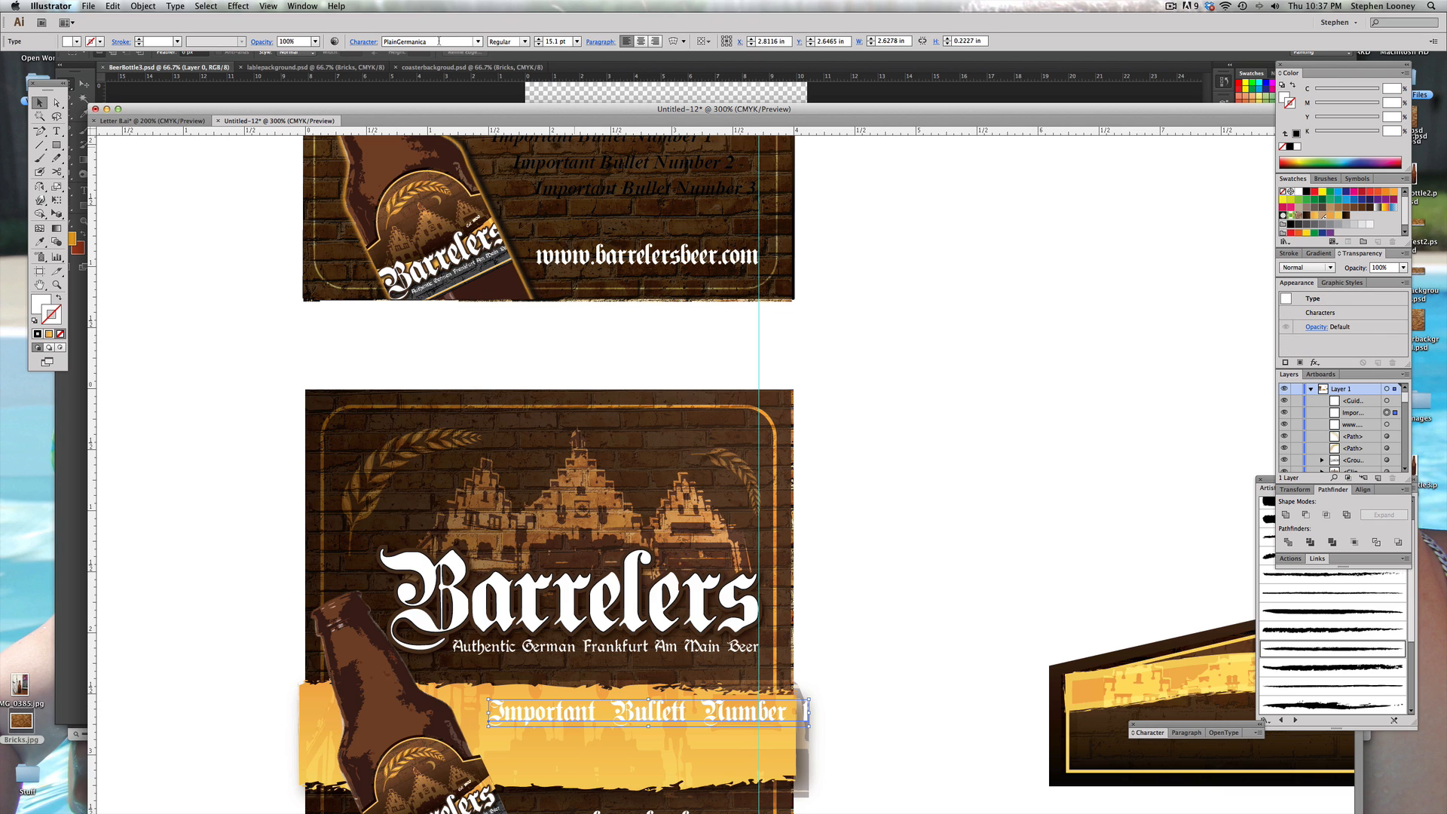
Step: Set the bullet line in Times Bold Italic with a black fill and no stroke
double_click(438, 40)
type("Times")
key("Return")
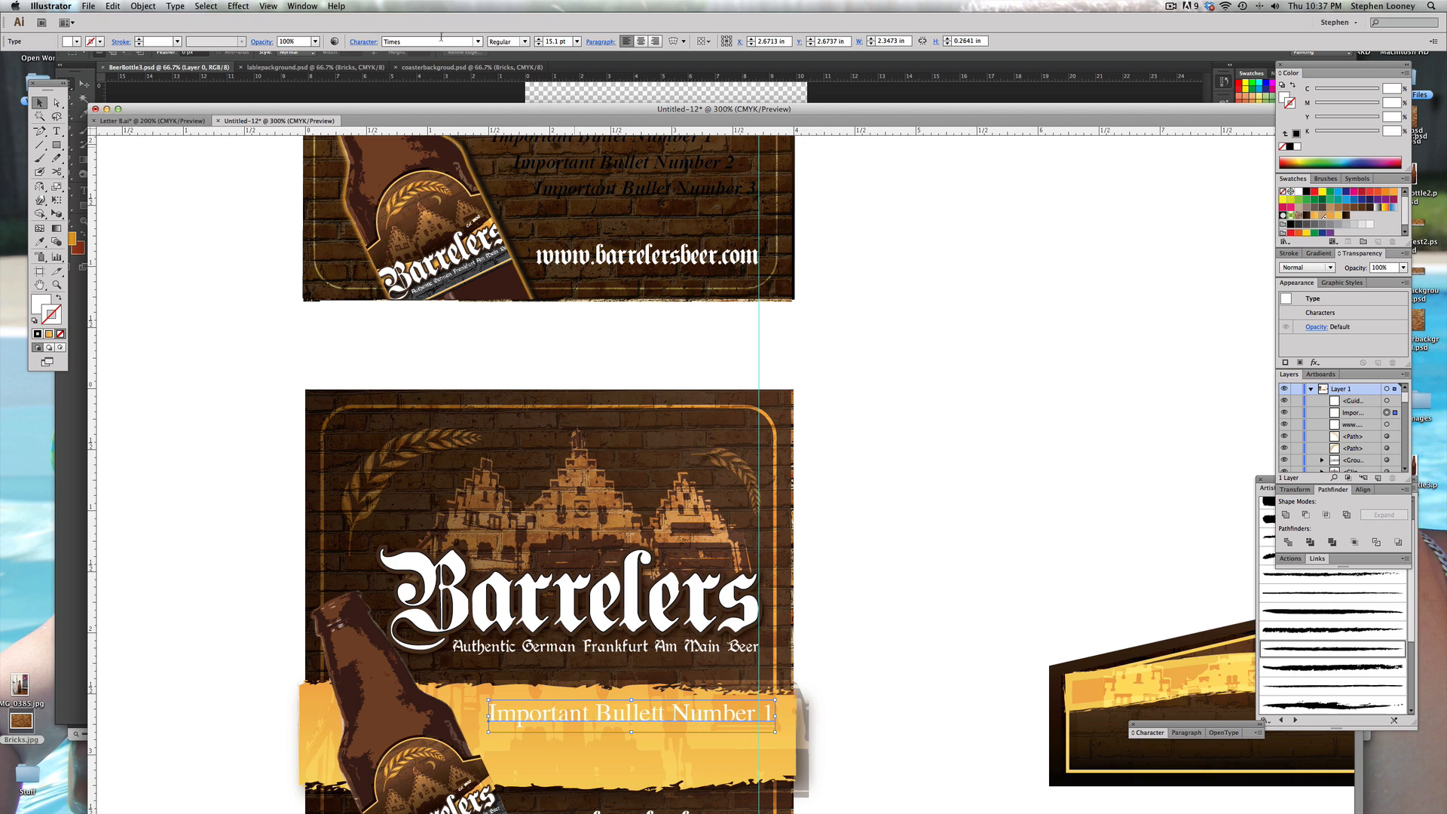
left_click(525, 43)
left_click(510, 90)
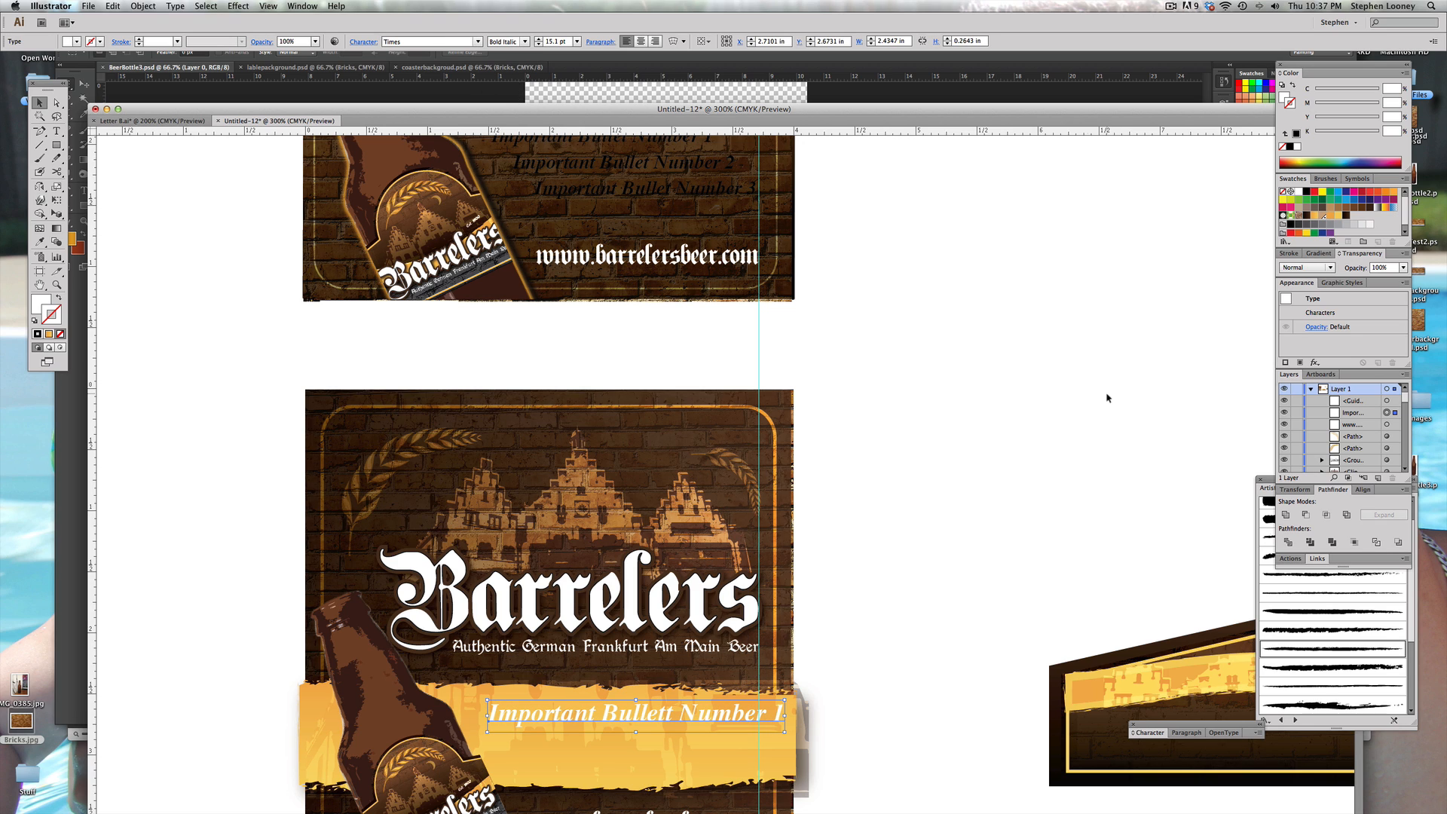
left_click(1307, 191)
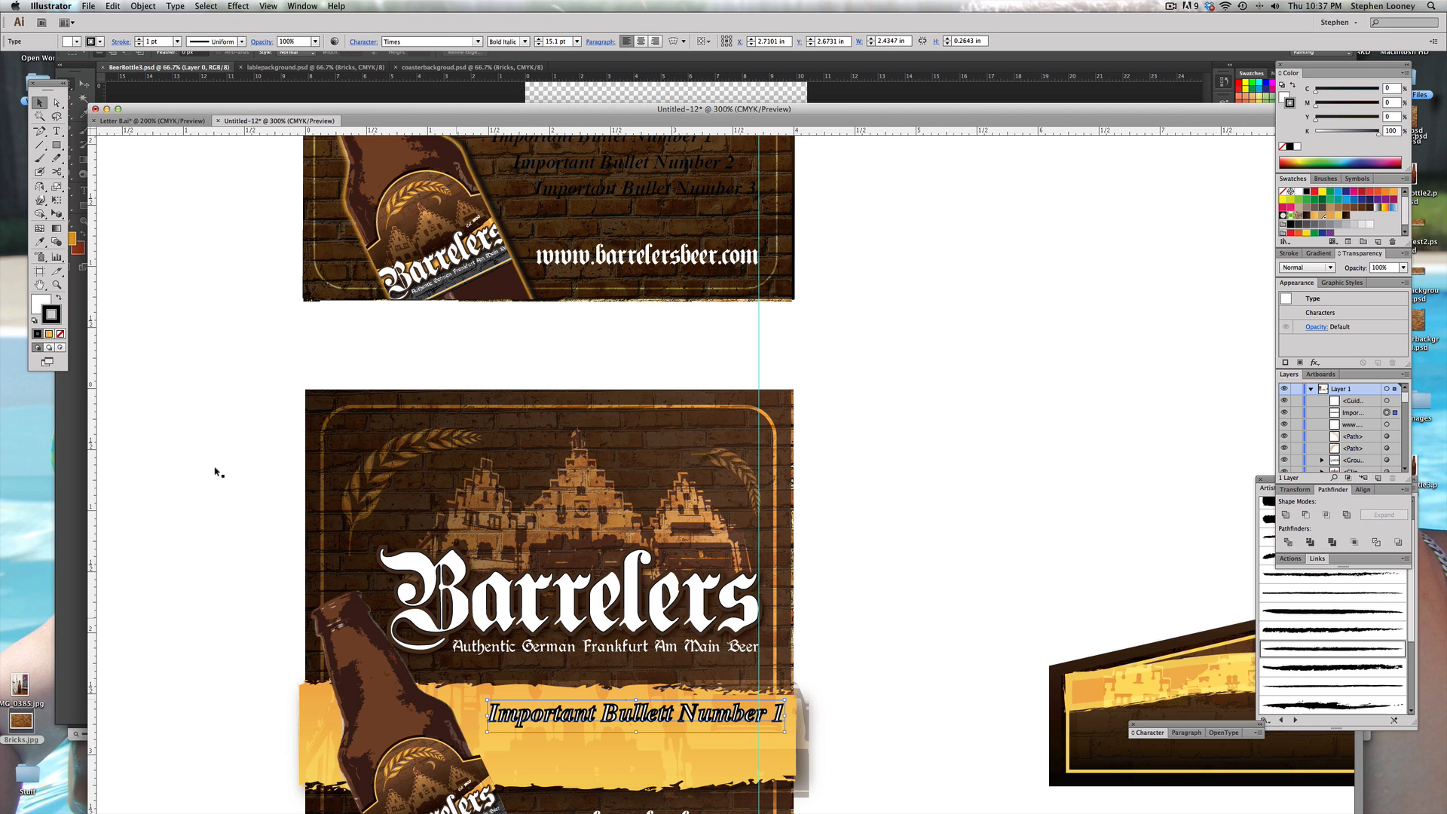
left_click(59, 300)
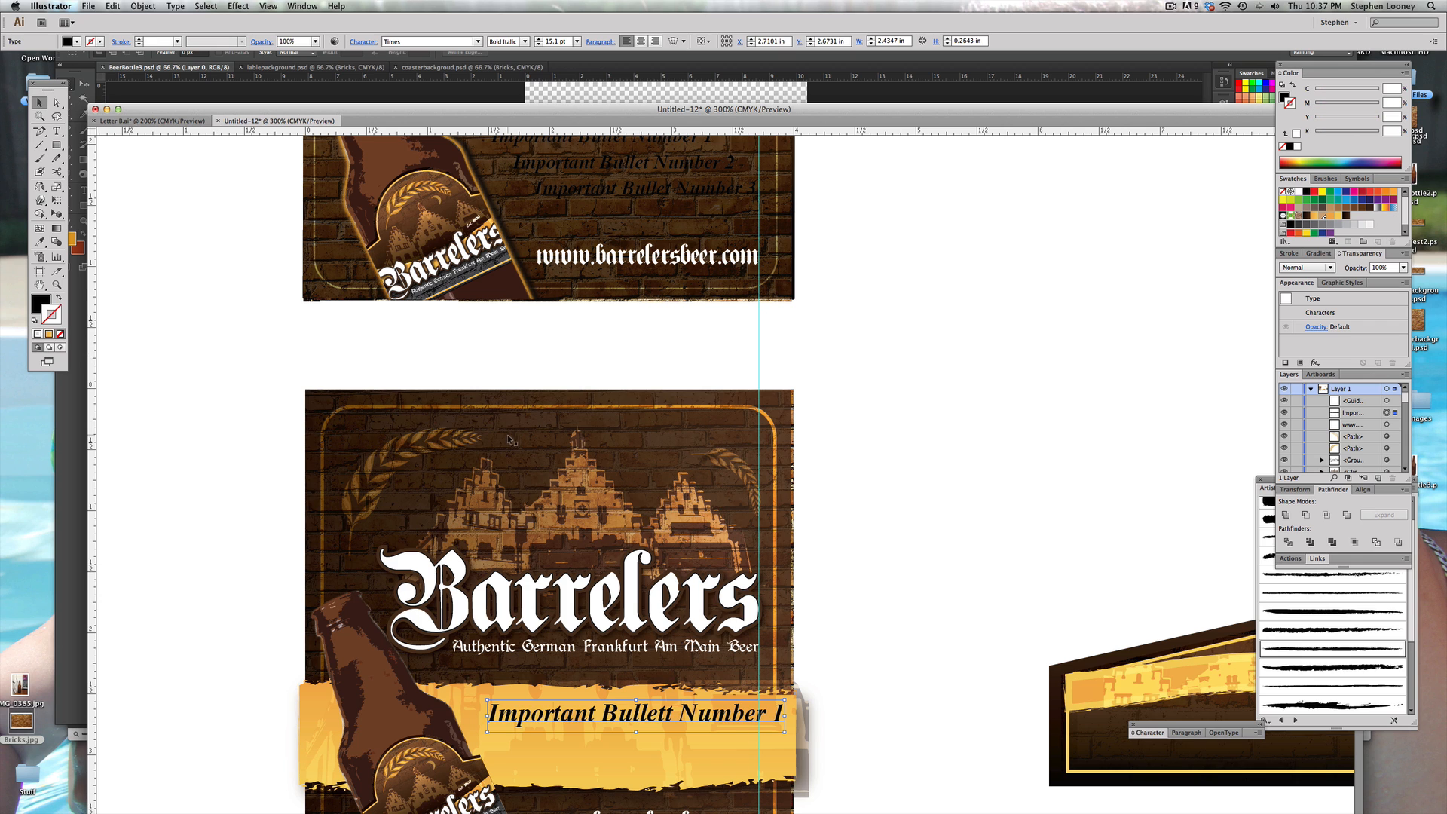
Step: Reduce the bullet line to 12.54 pt, duplicate it twice in staggered rows on the banner, and renumber the copies 2 and 3
left_click_drag(786, 700, 653, 676)
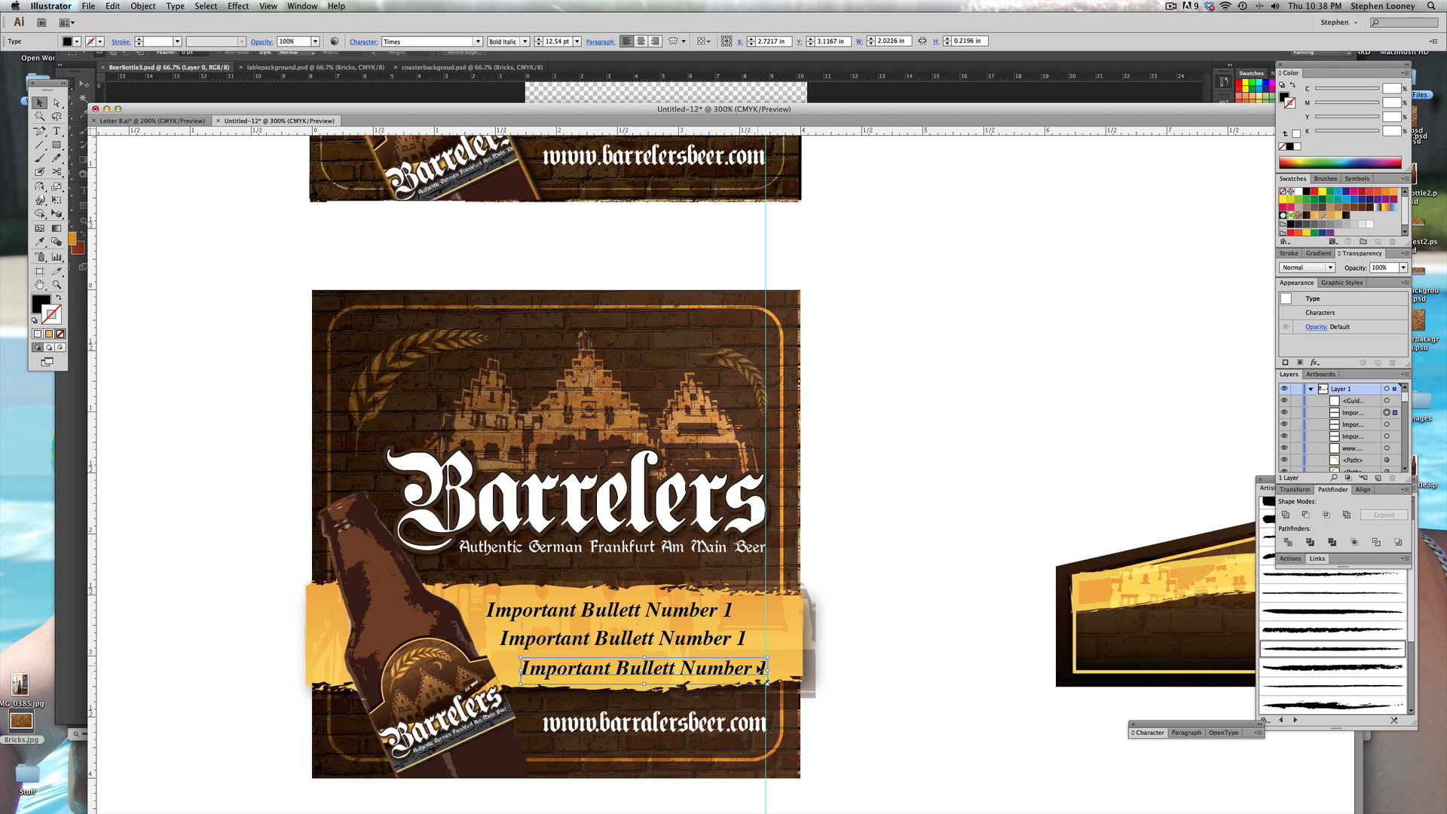
double_click(745, 640)
double_click(741, 640)
type("2")
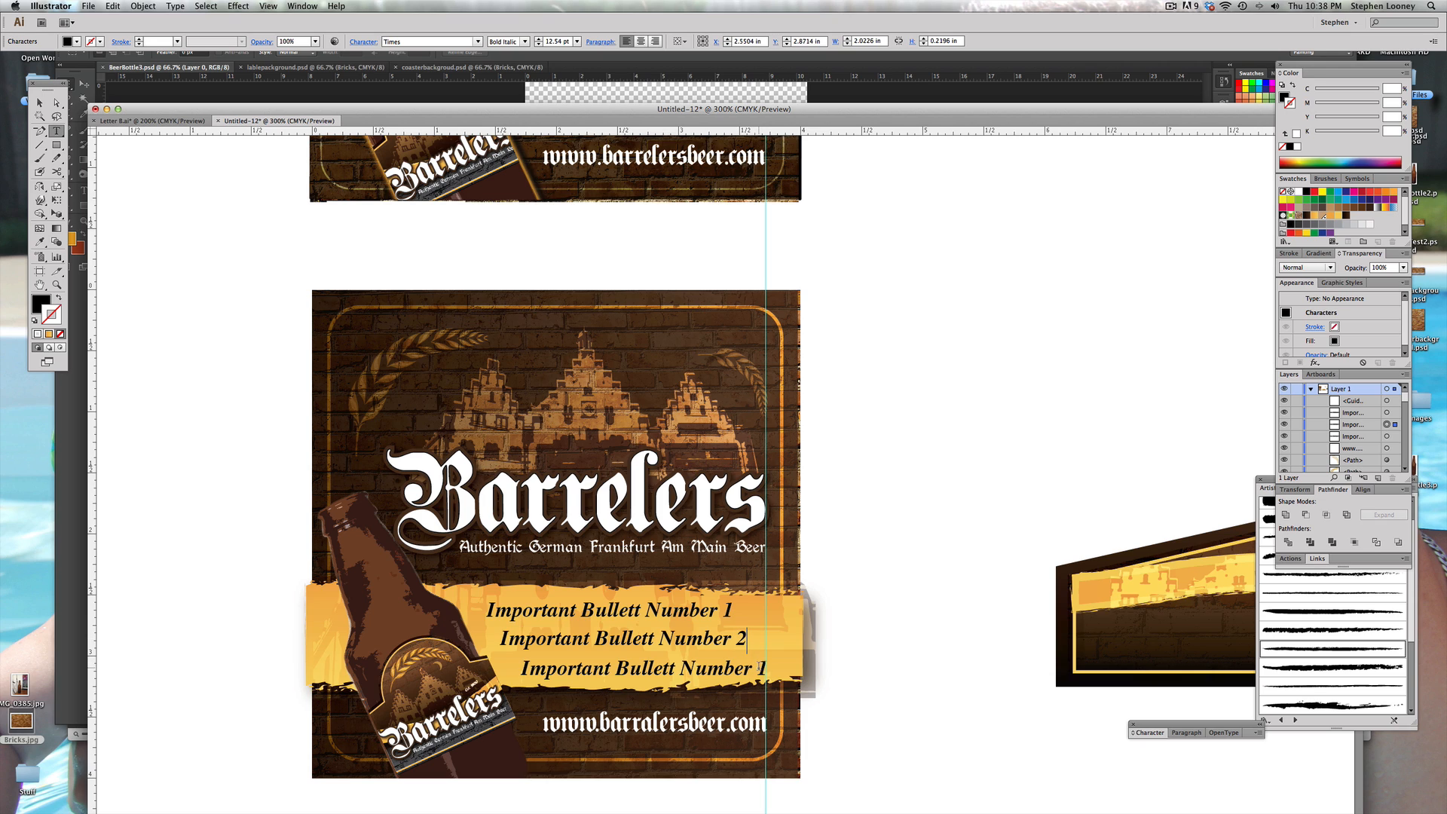
double_click(763, 670)
type("2")
key("Escape")
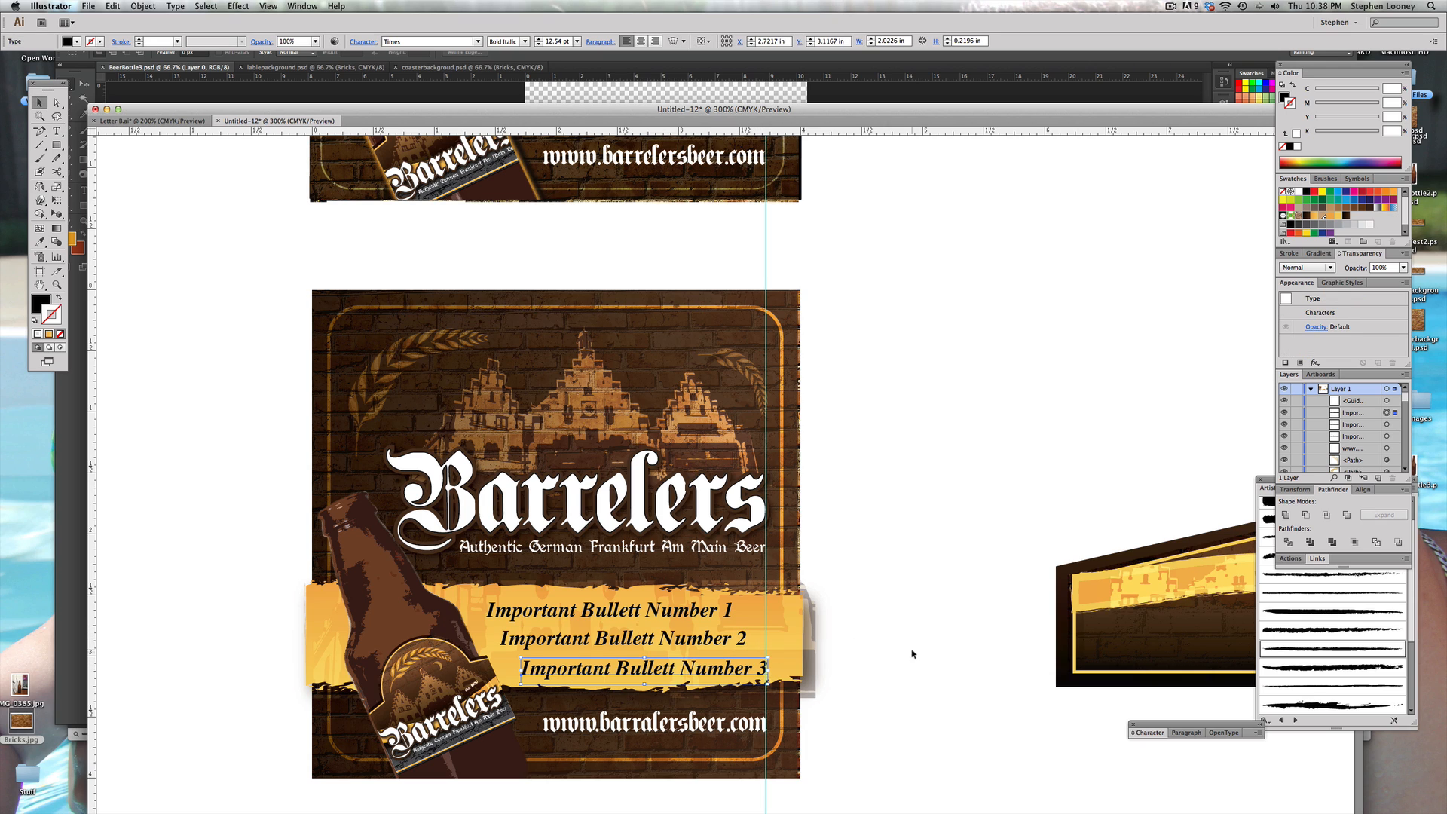
Step: Distribute the three bullet lines evenly, both vertically and horizontally, on the yellow banner
left_click(679, 639, "shift")
left_click(688, 610, "shift")
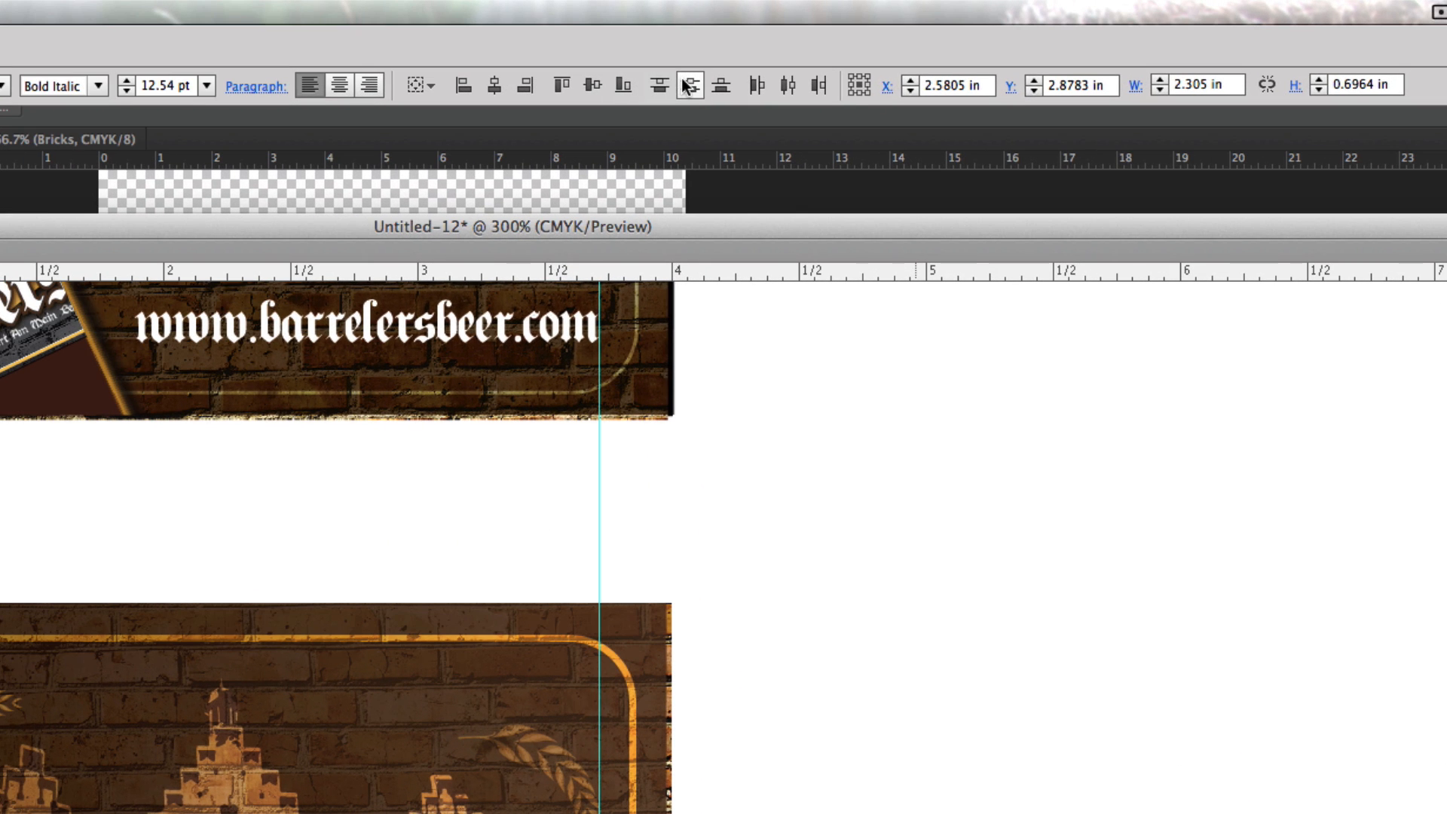
left_click(688, 86)
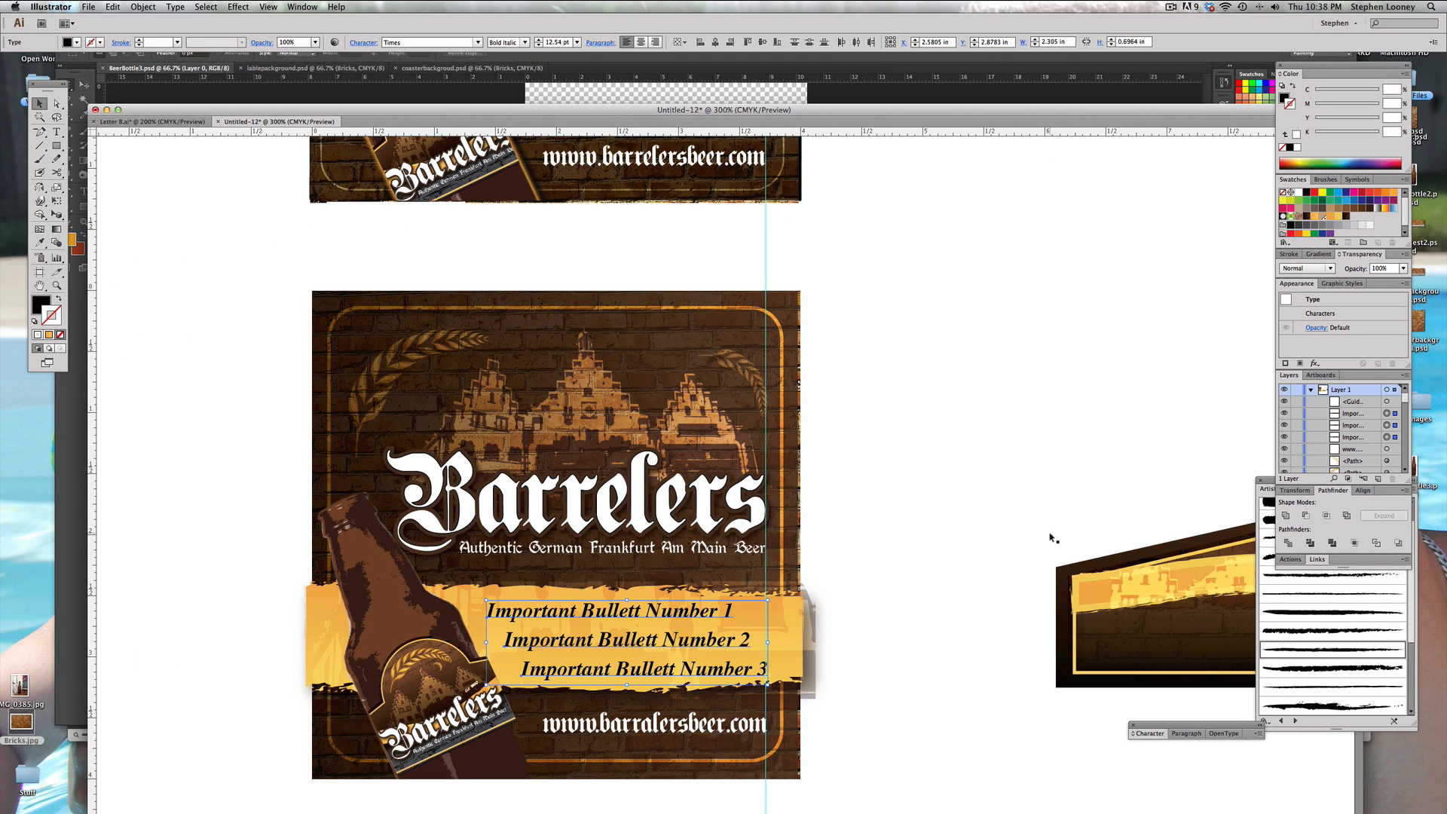
left_click(978, 482)
left_click(549, 623)
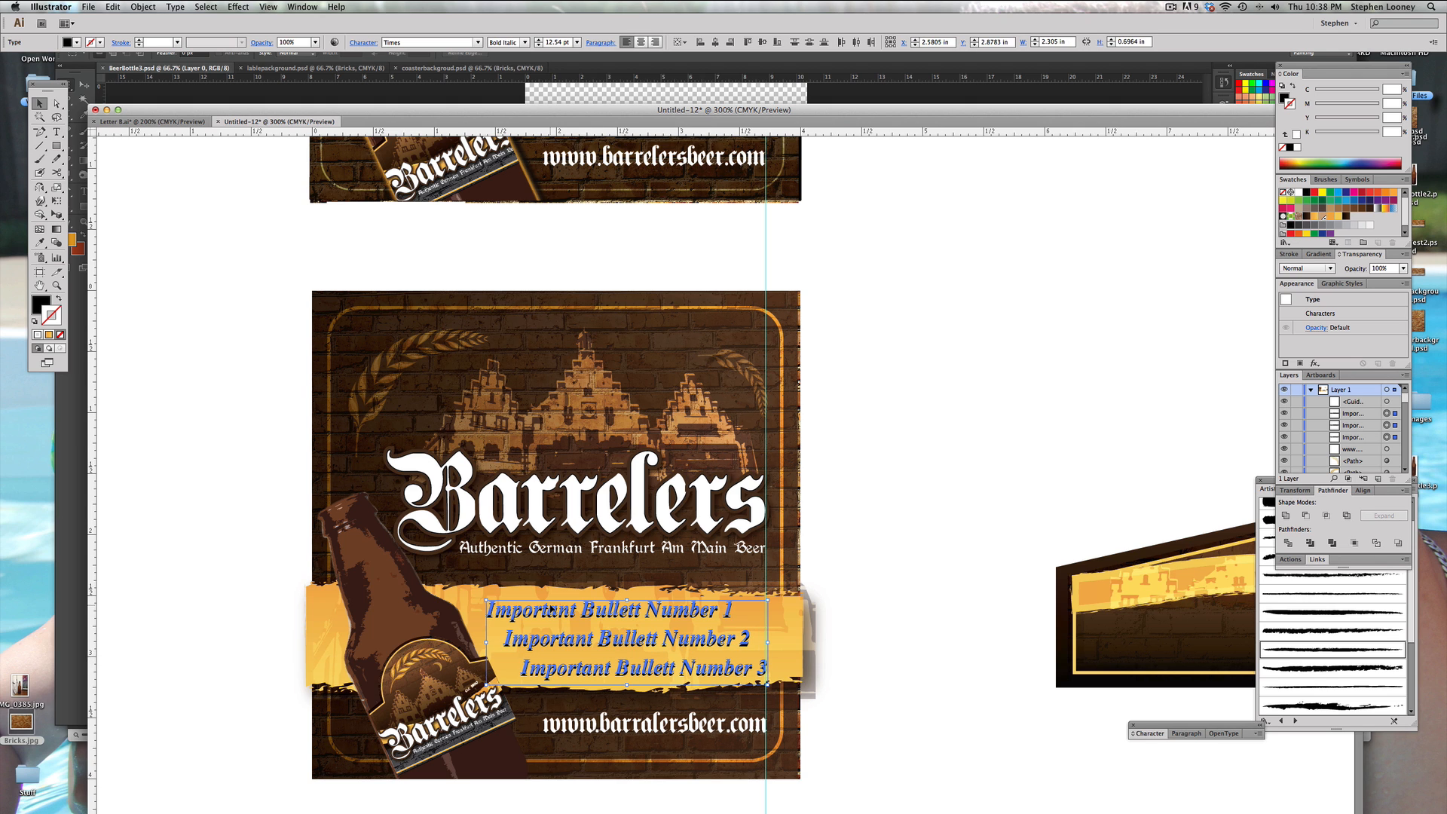
left_click(994, 500)
Step: Move the "Est. 1800" text from the finished coaster to the new coaster's upper right corner, ending near the vertical guide
left_click_drag(619, 381, 646, 572)
left_click(624, 354, "alt+super")
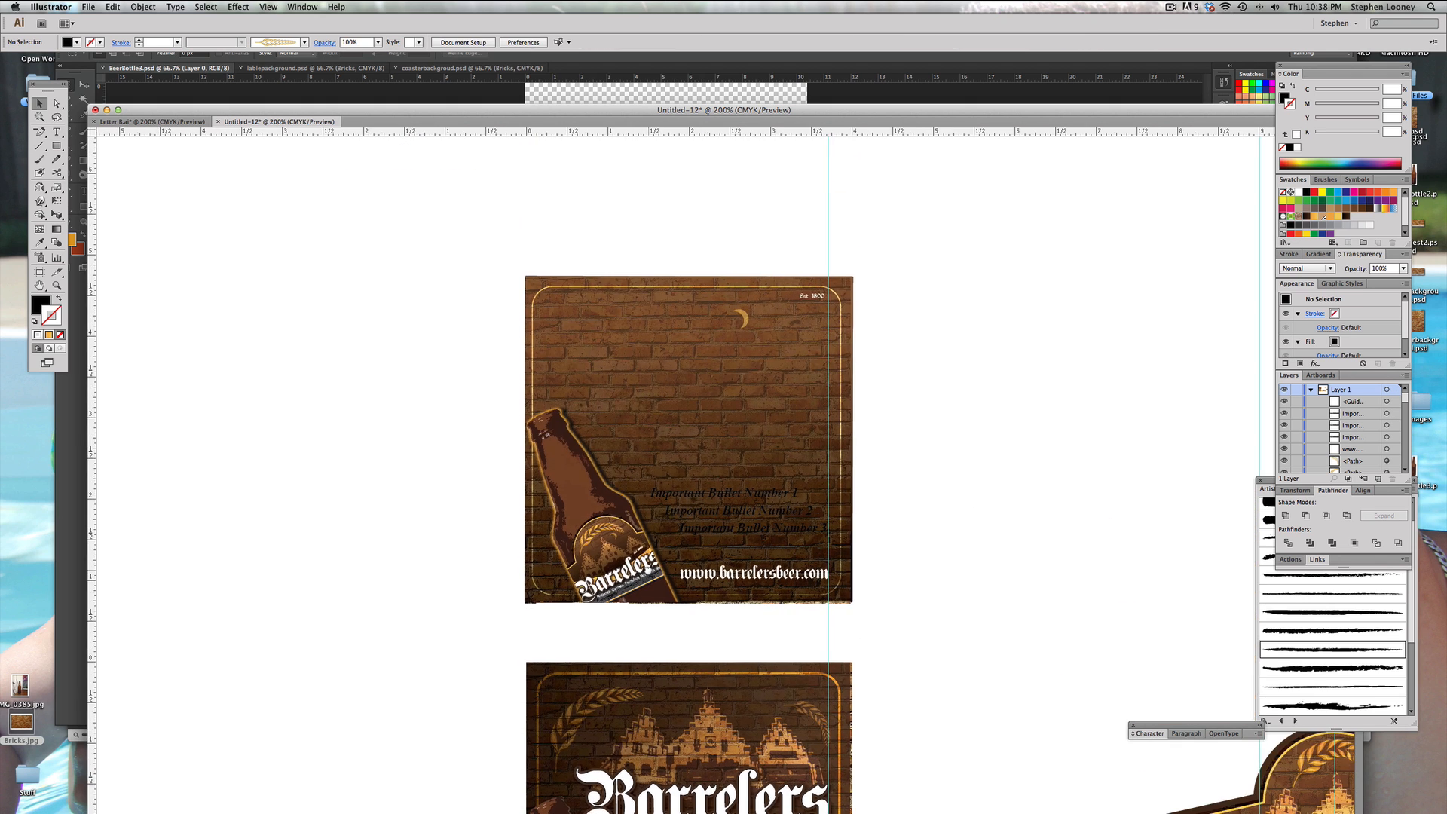
left_click_drag(640, 475, 621, 336)
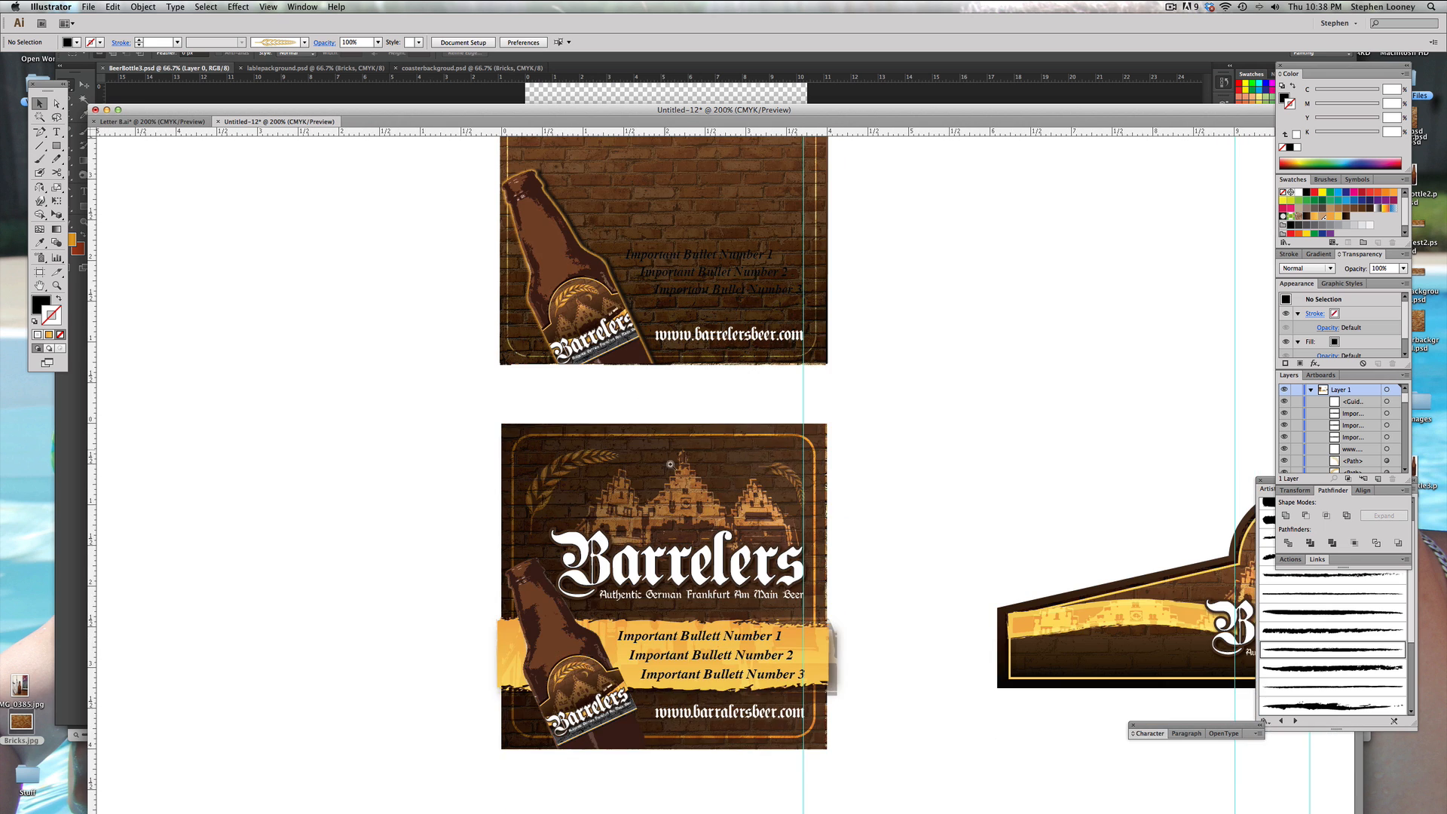
scroll(769, 310, "up", 3)
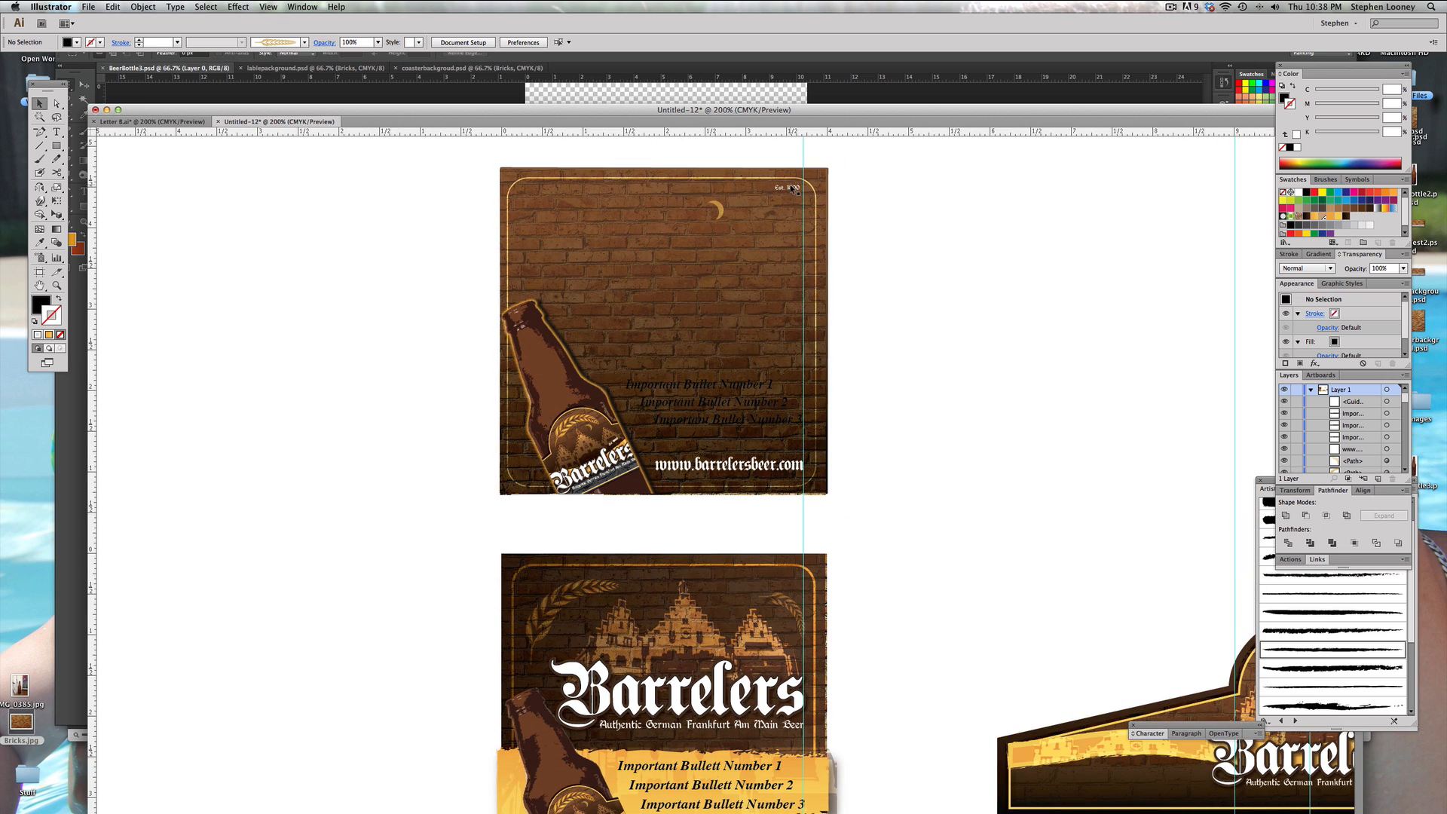
left_click_drag(869, 585, 877, 350)
left_click_drag(307, 258, 1016, 720)
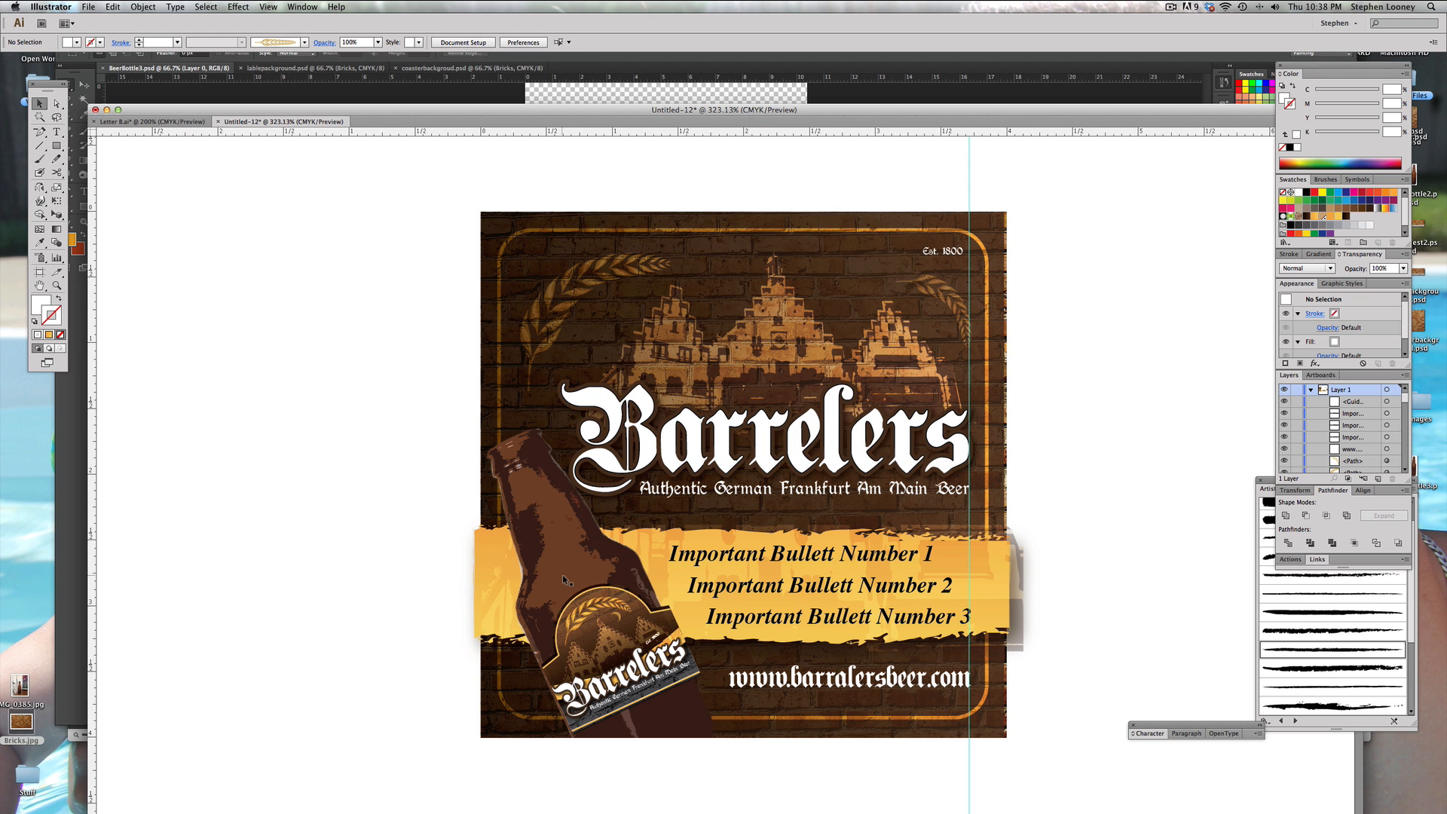
Step: Switch to the bottle file in Photoshop and shift the foreground colour's hue from orange towards golden yellow
key("super+Tab")
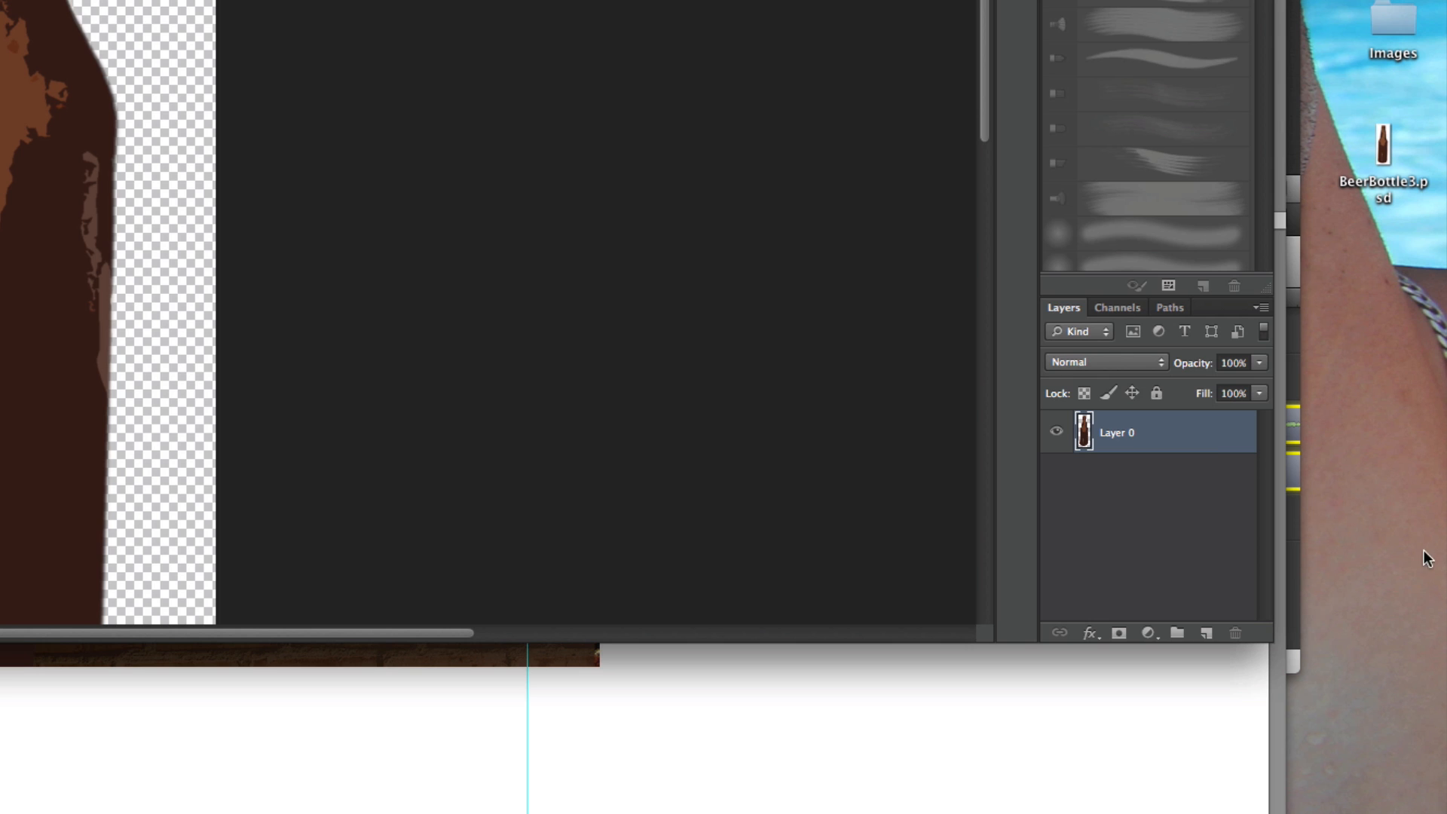
double_click(1213, 459)
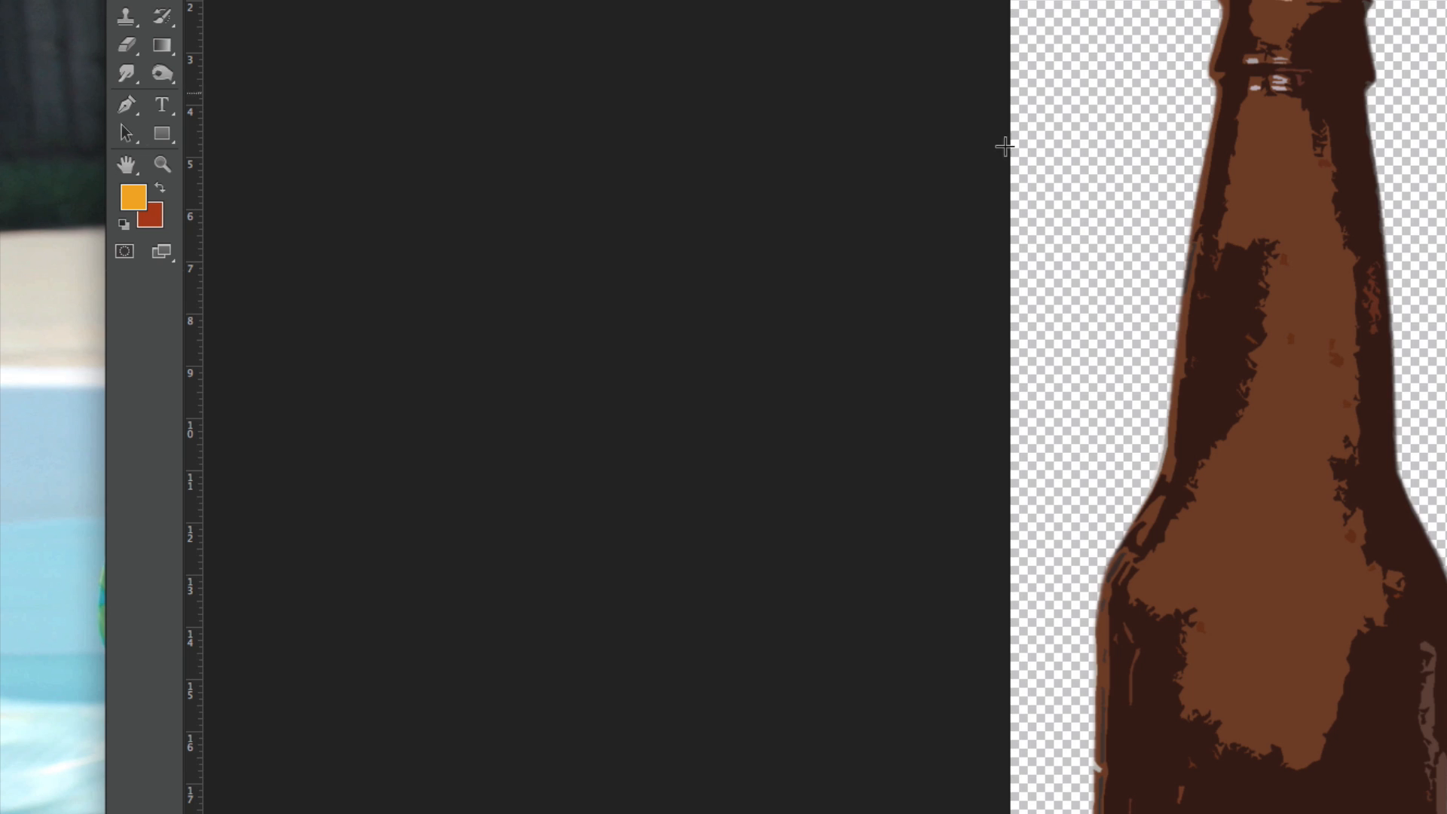
left_click(136, 197)
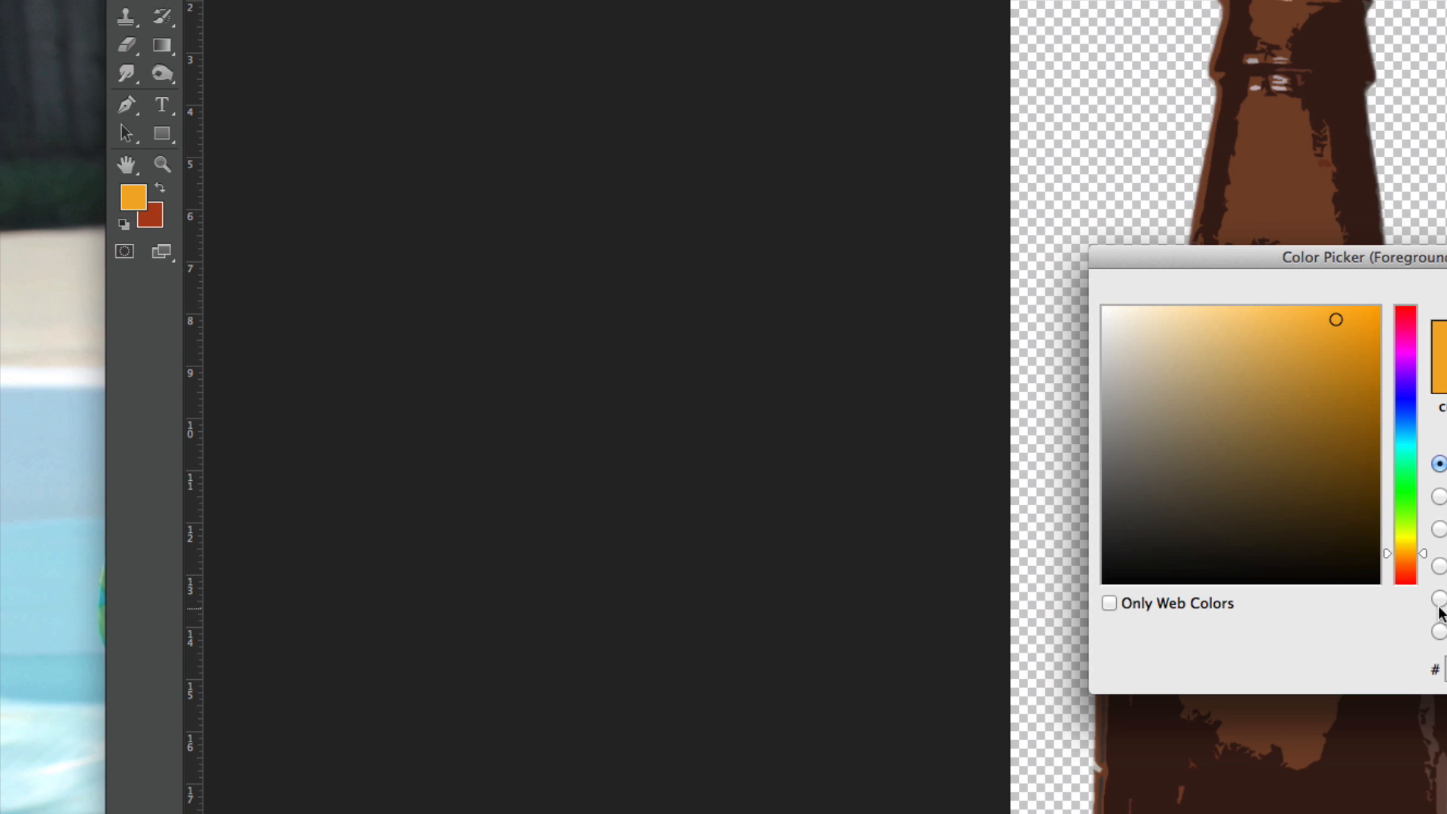
left_click_drag(1390, 564, 1388, 548)
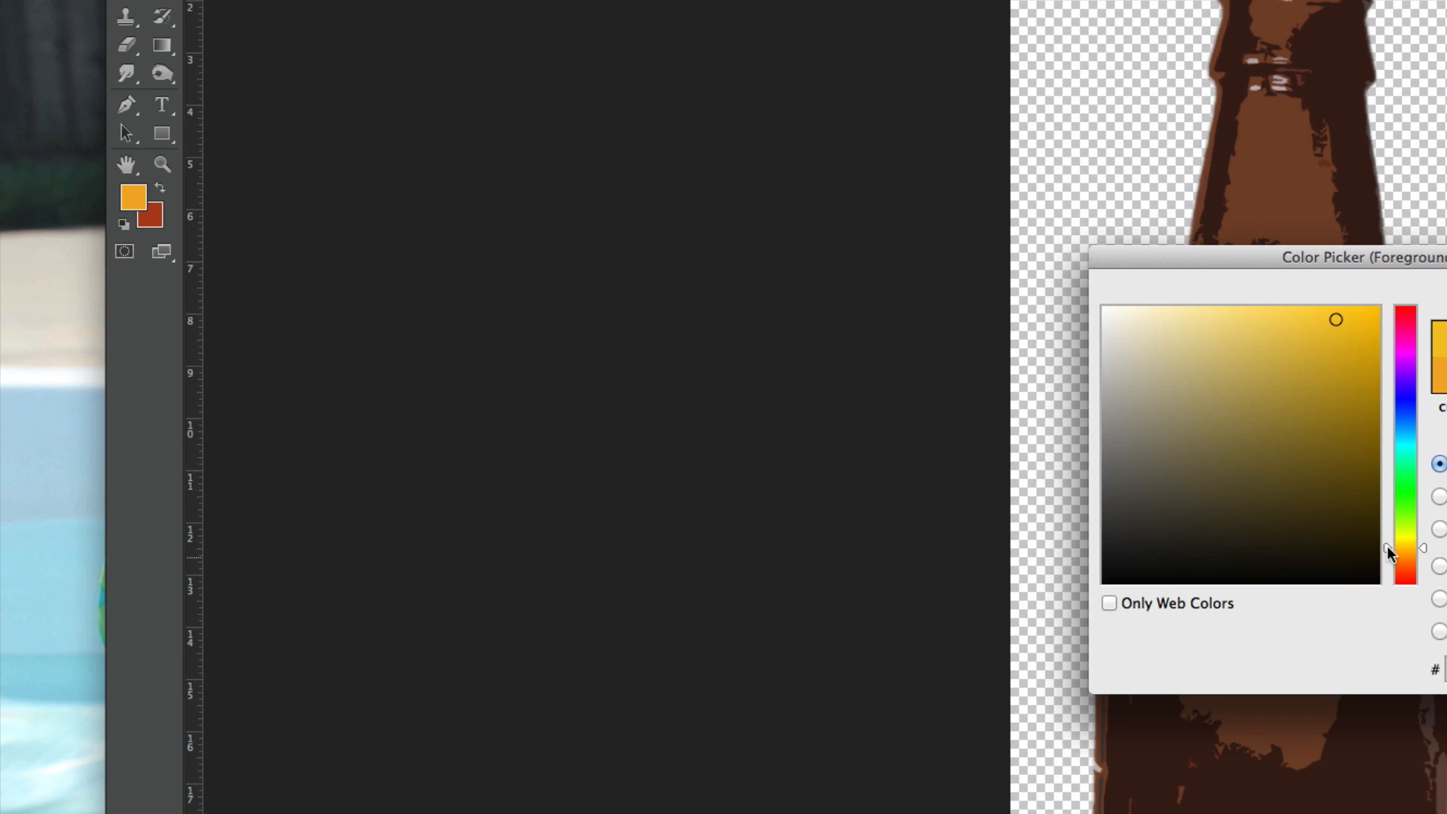
left_click(1446, 288)
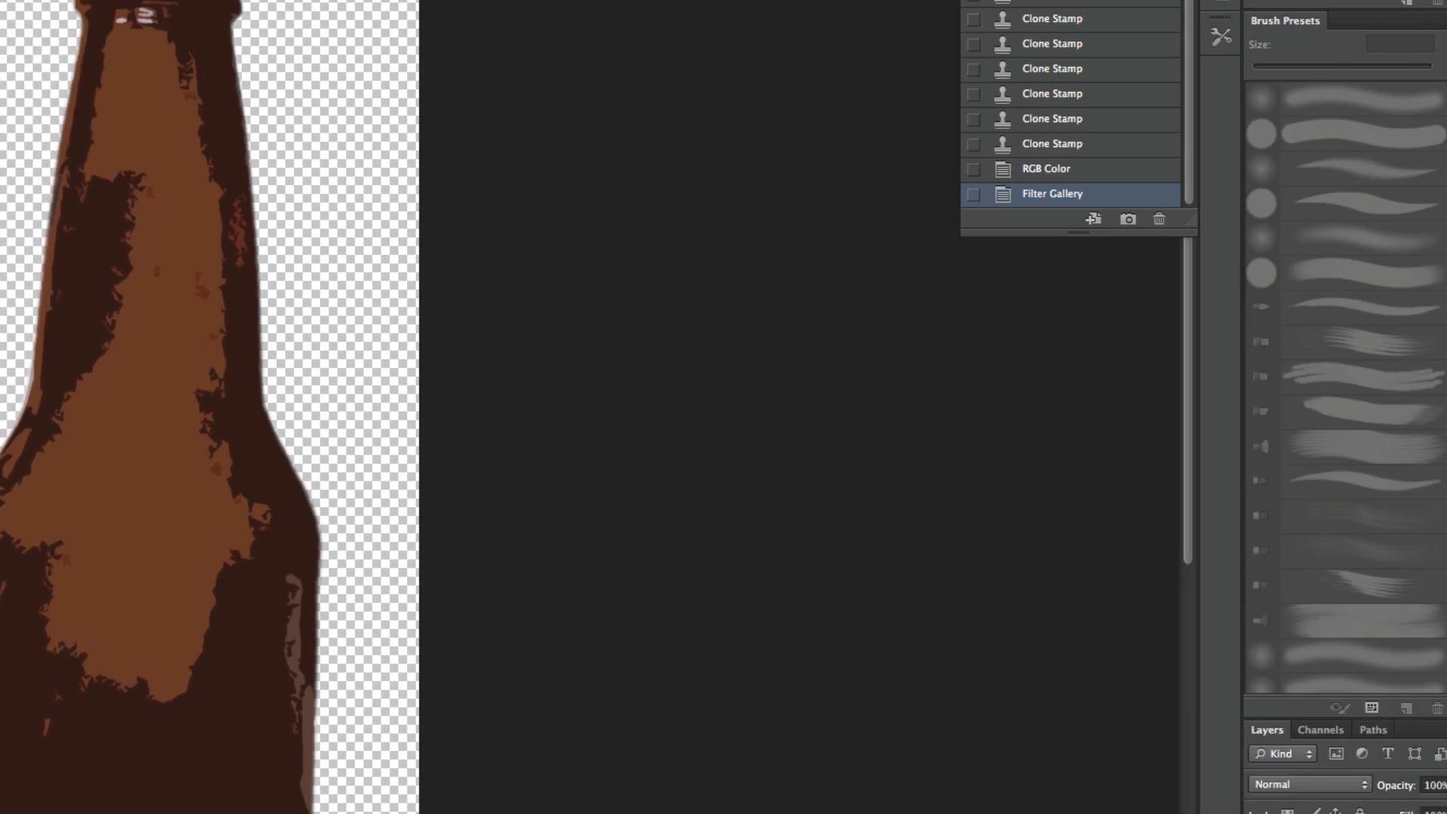
Step: Add an outer glow to the bottle layer using the Foreground to Transparent gradient, with 18% spread and 18 px size
double_click(1176, 810)
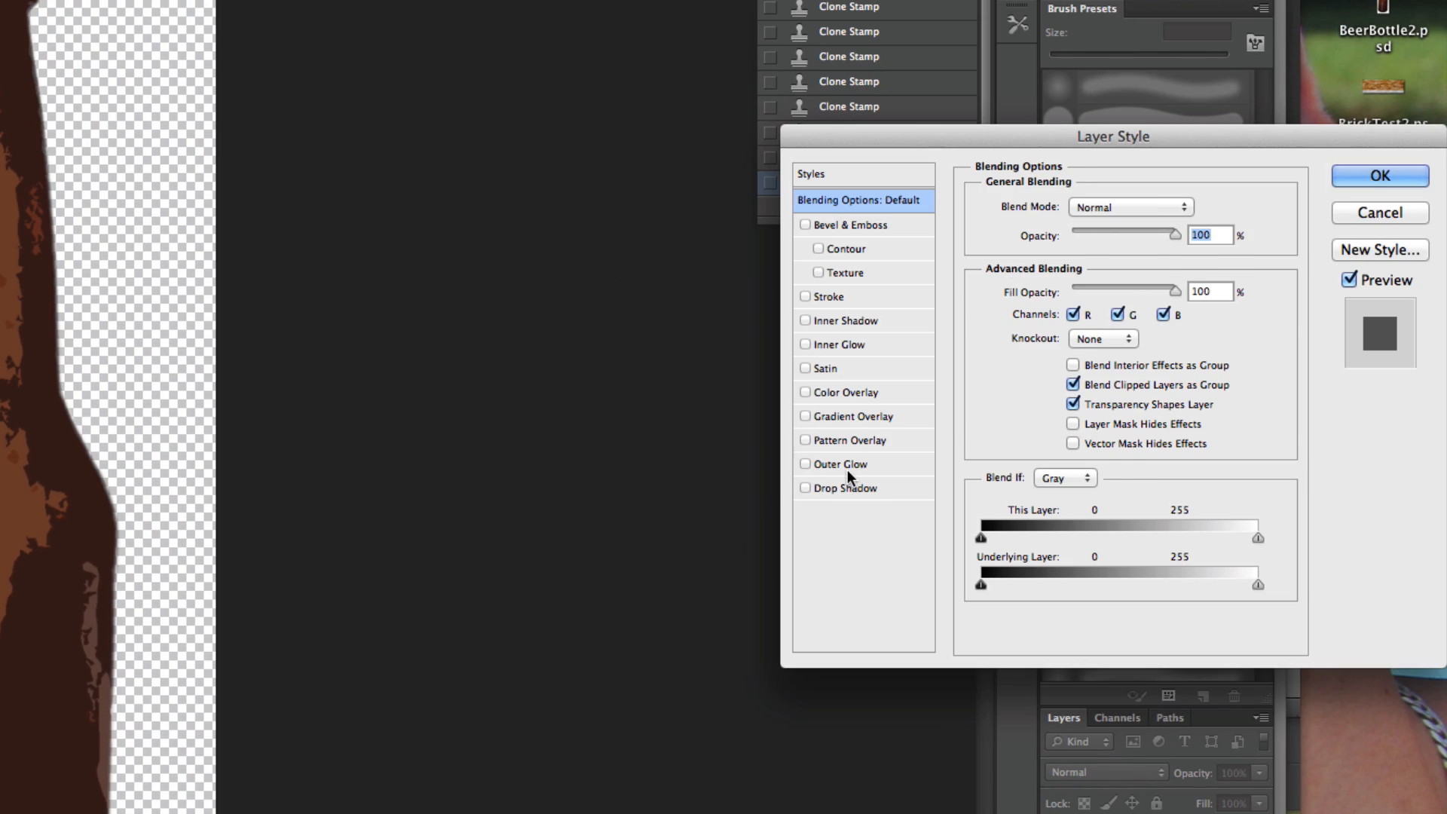
left_click(847, 470)
left_click(1193, 288)
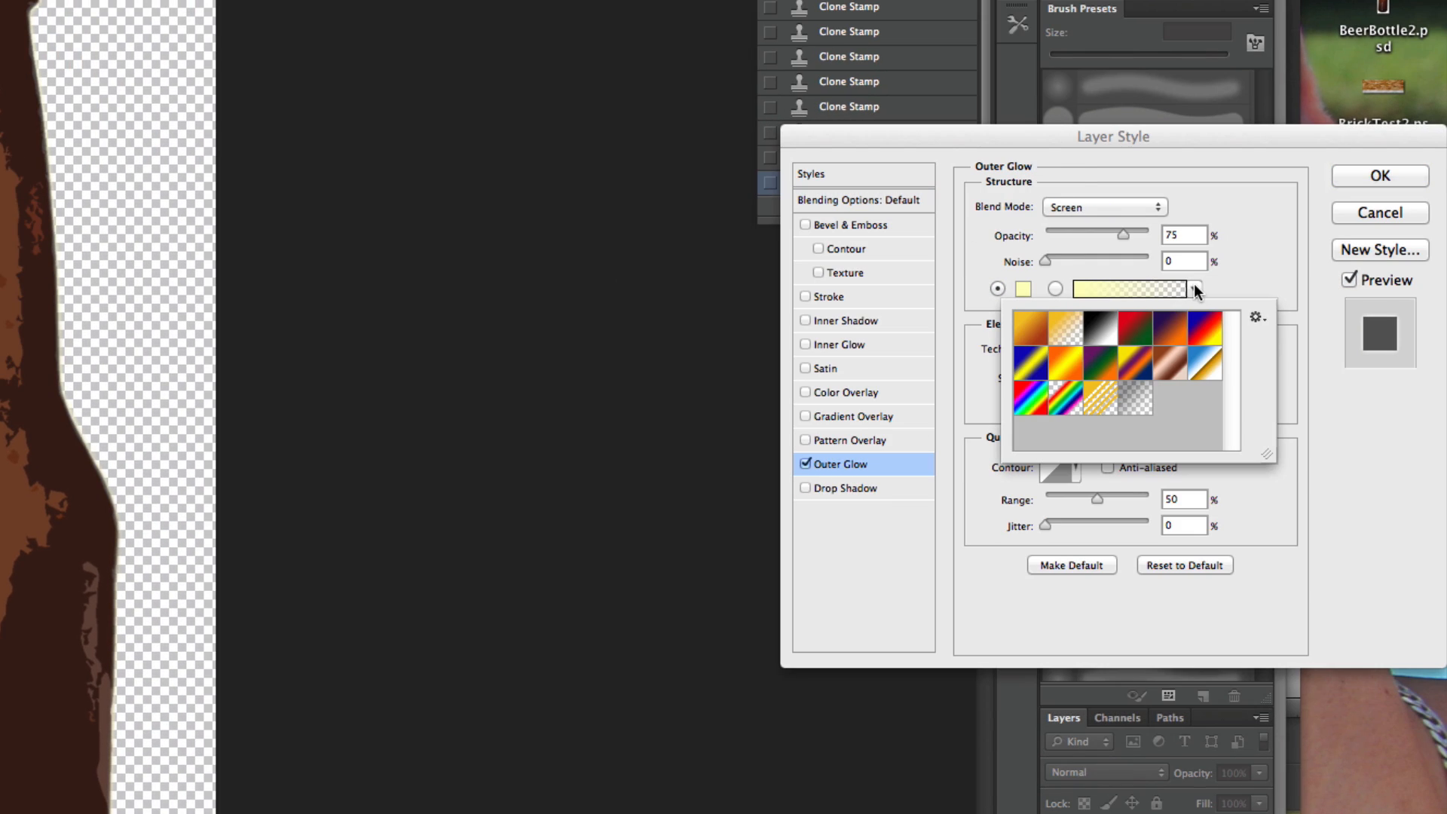
left_click(1060, 333)
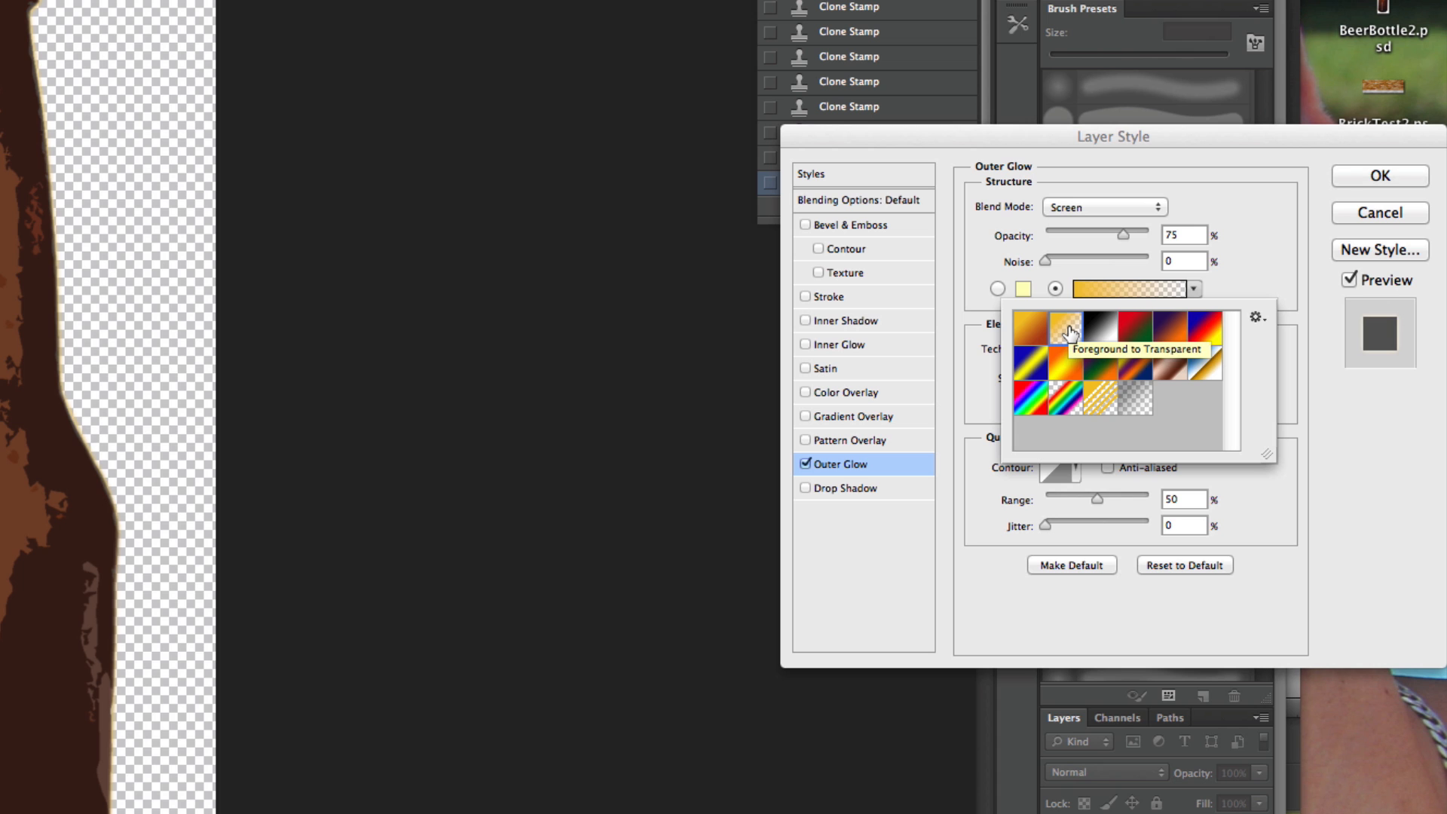
left_click(1244, 281)
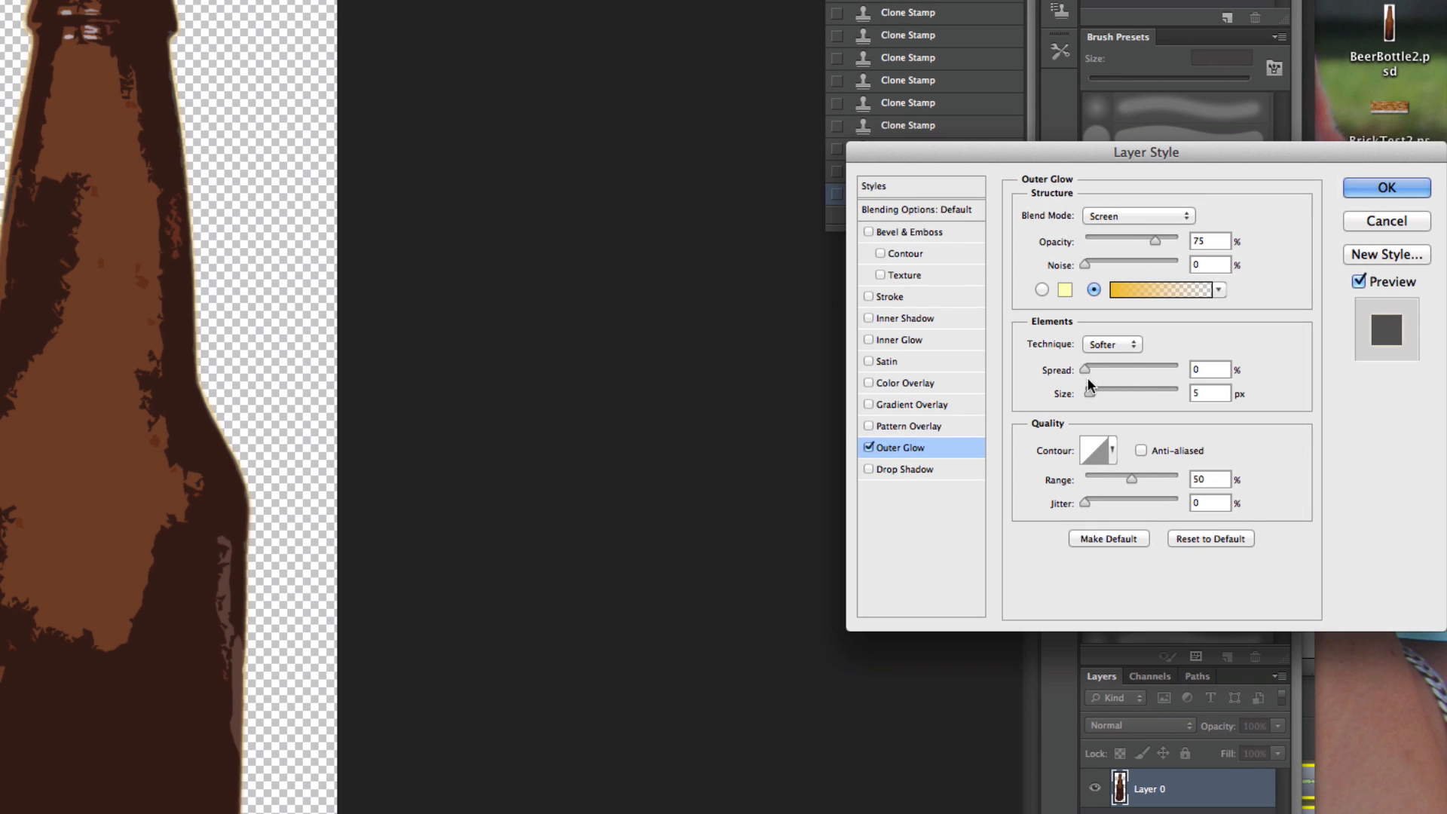
left_click_drag(1047, 386, 1096, 390)
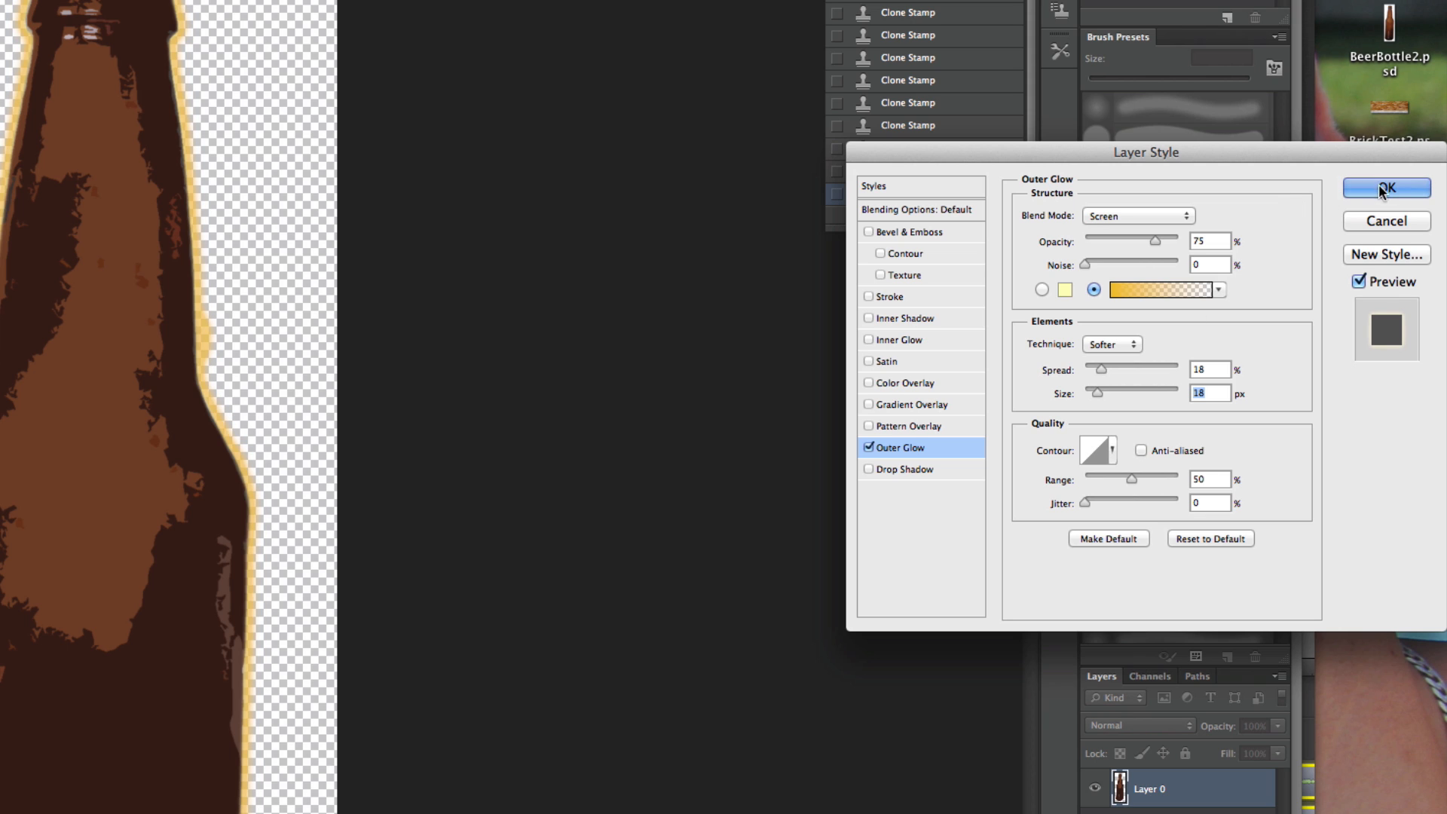
Step: Add a drop shadow to the bottle at a 180° angle, with 33 px distance, 5% spread and 13 px size
left_click(909, 467)
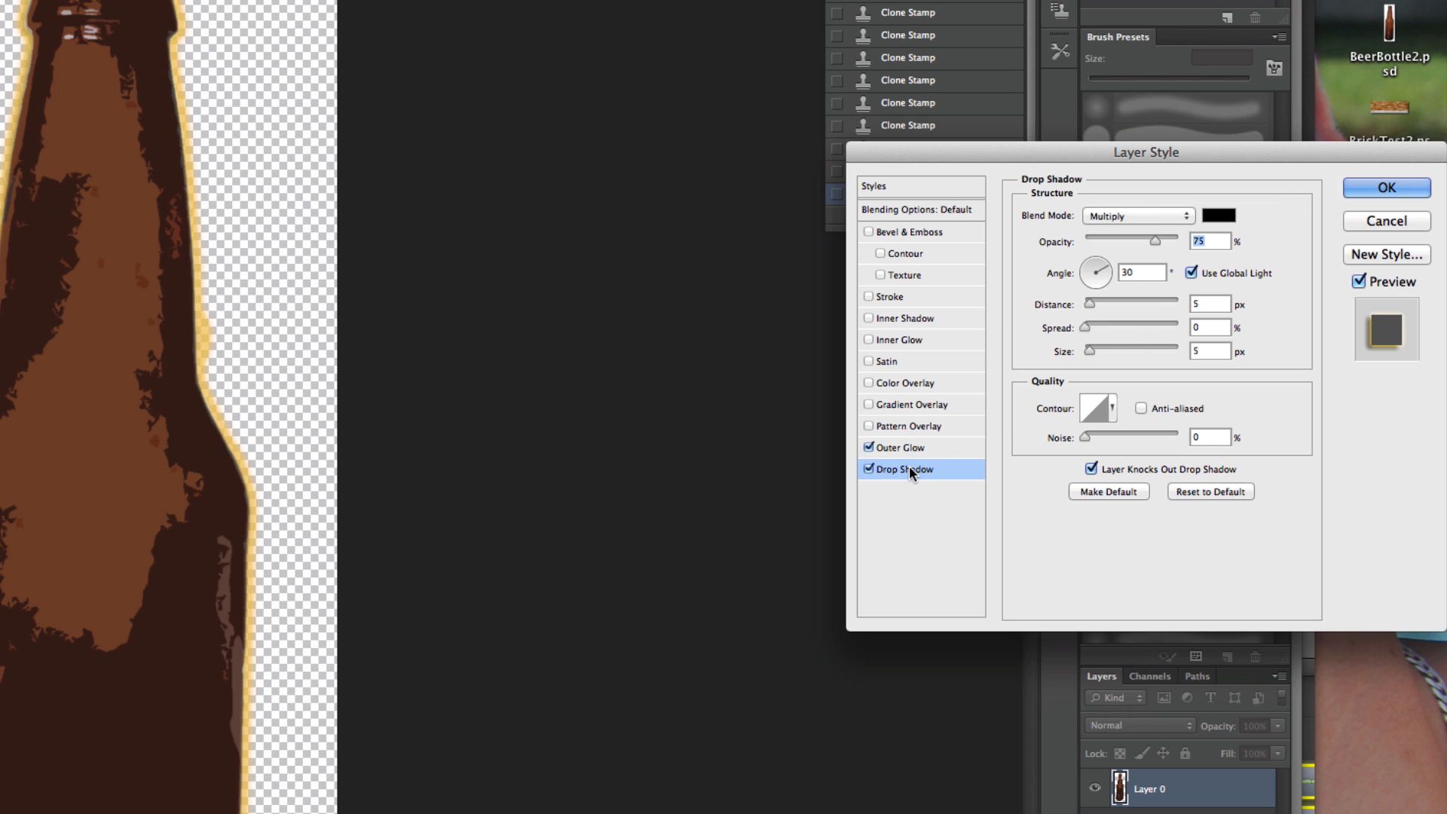
left_click_drag(1102, 270, 1094, 352)
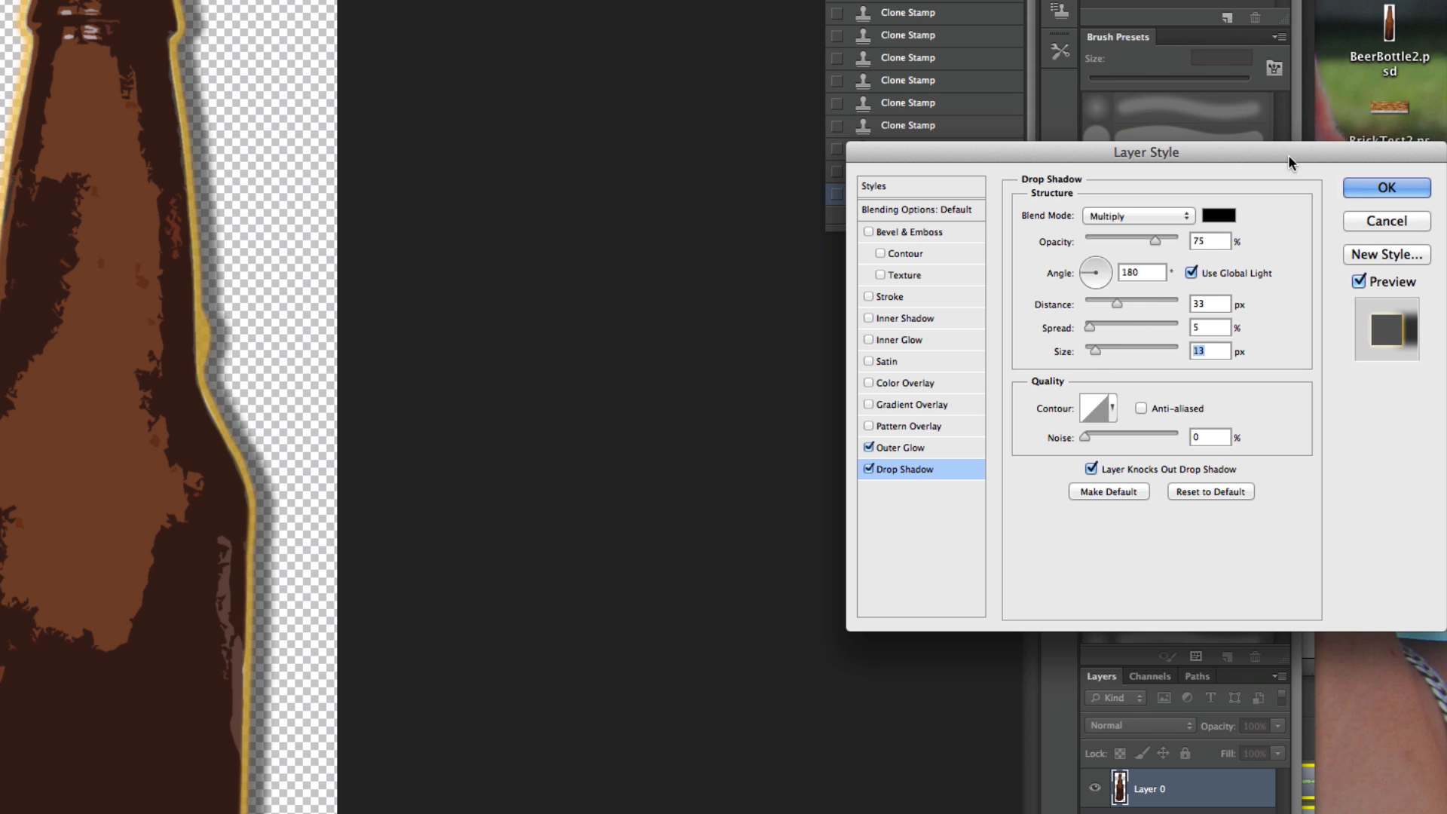
left_click(1387, 187)
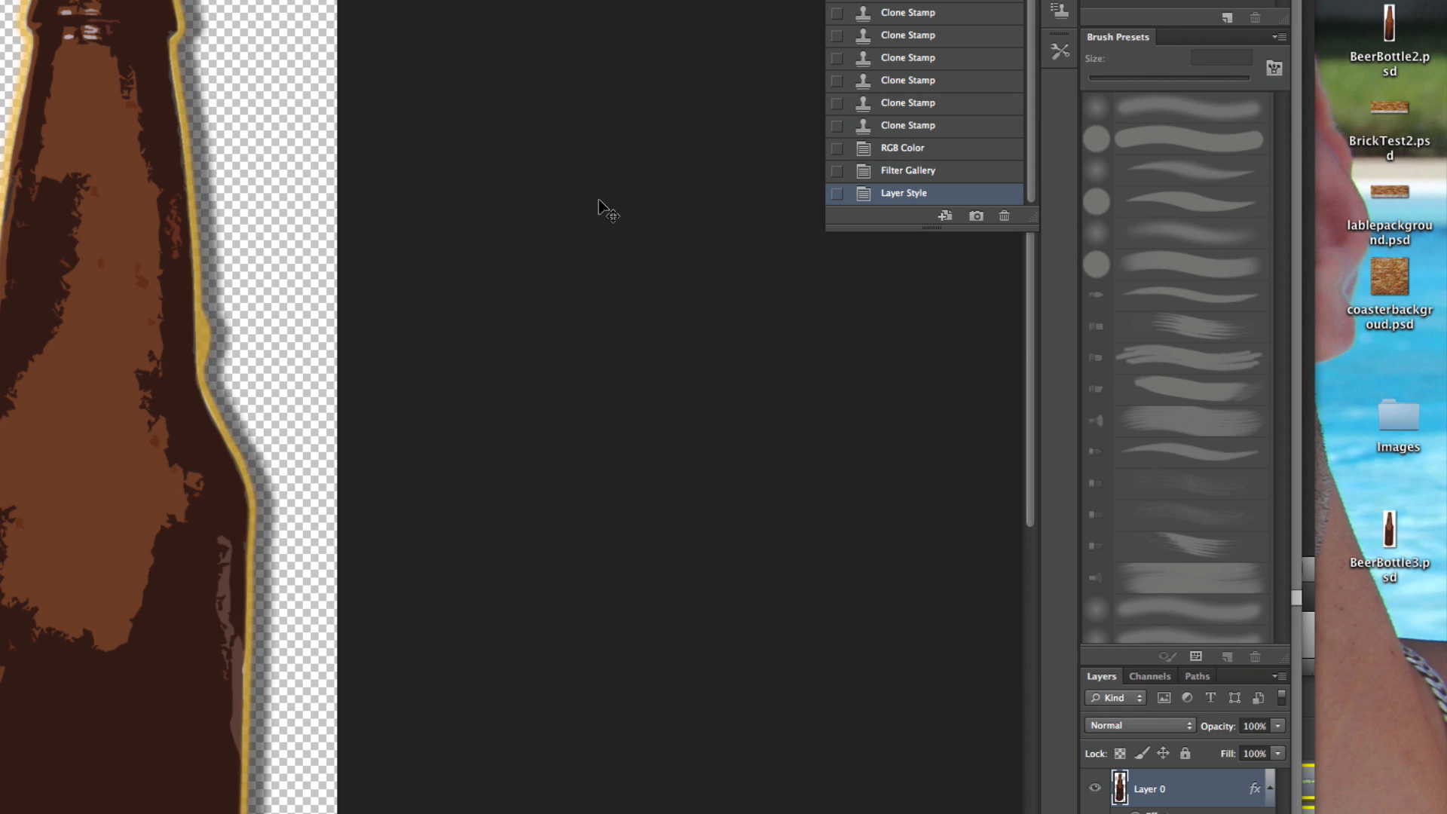
Step: Return to Illustrator, update the modified bottle link and review the glow and shadow on the new coaster
key("super+Tab")
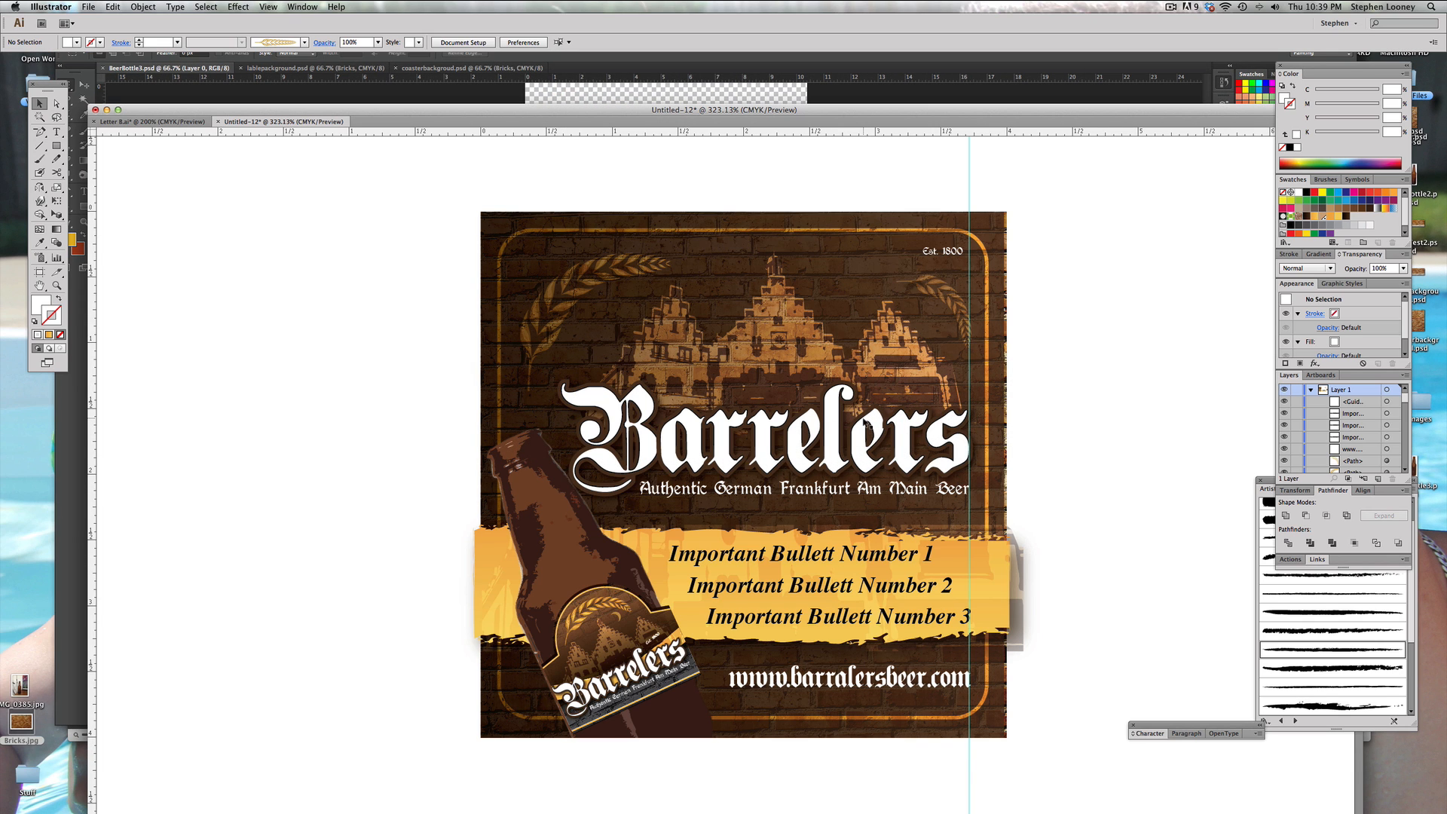
left_click(832, 419)
left_click(719, 463, "alt+super")
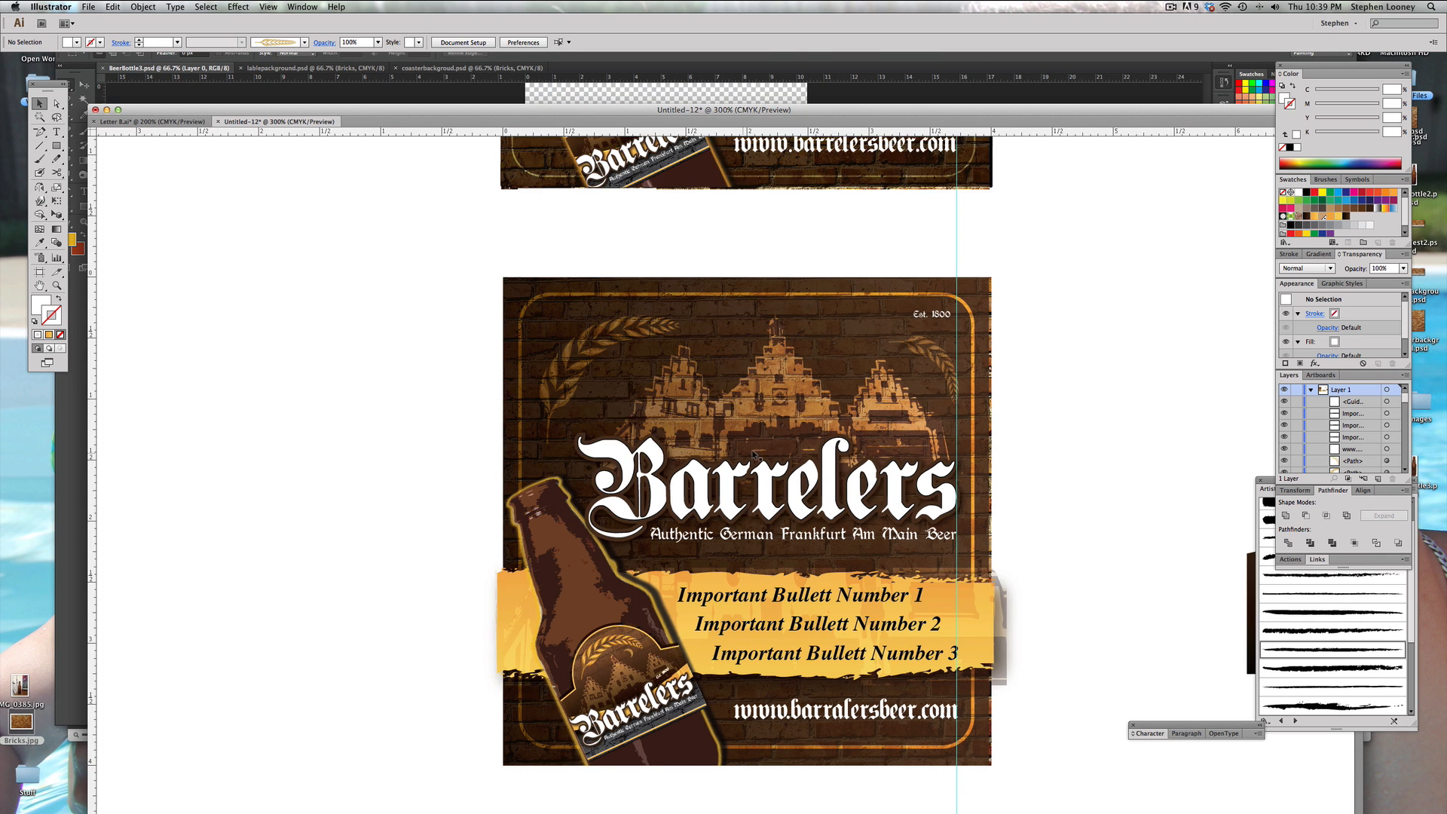
mouse_move(759, 446)
left_mouse_down()
mouse_move(750, 503)
mouse_move(753, 464)
left_mouse_up()
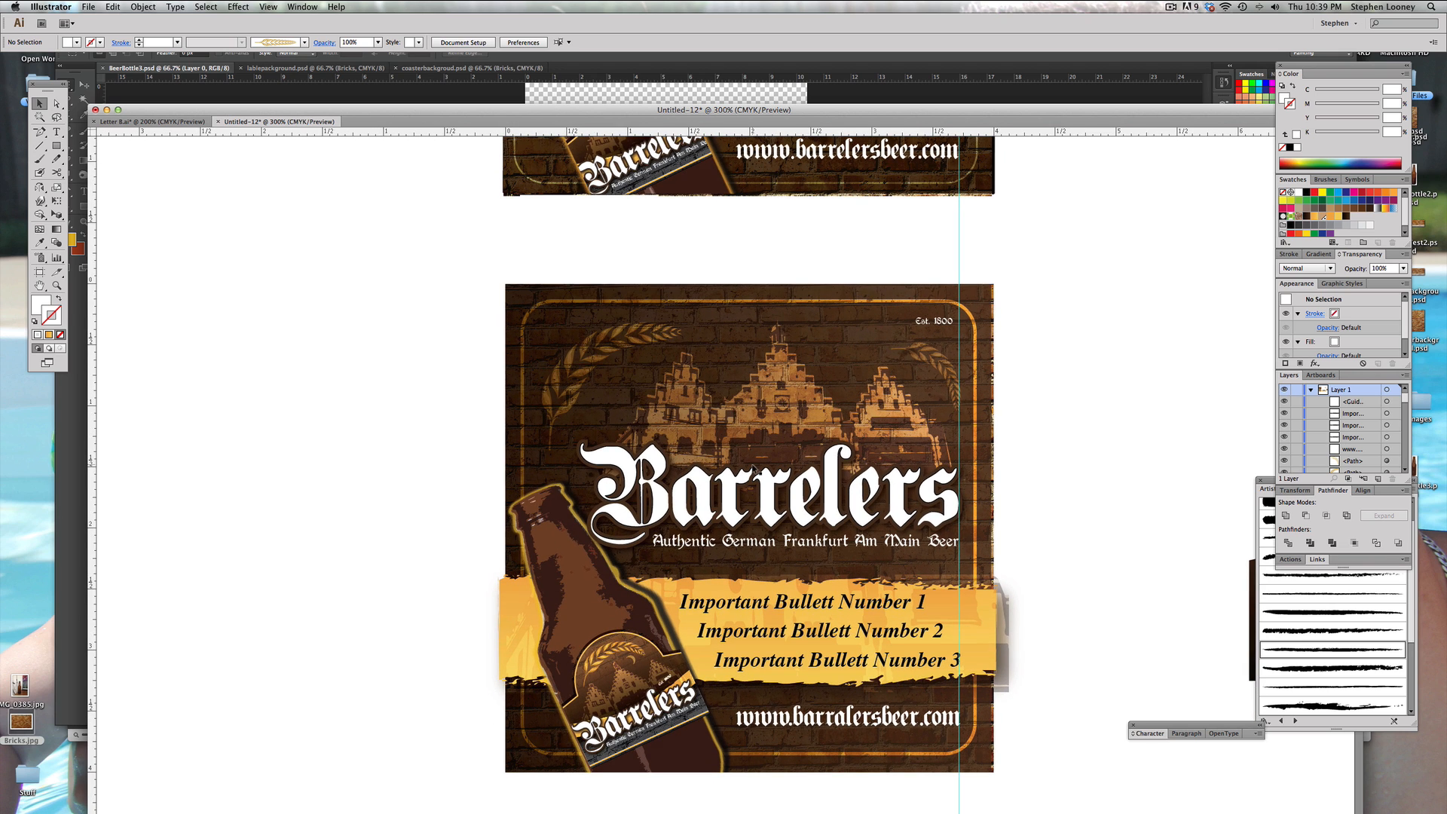
left_click_drag(682, 605, 684, 583)
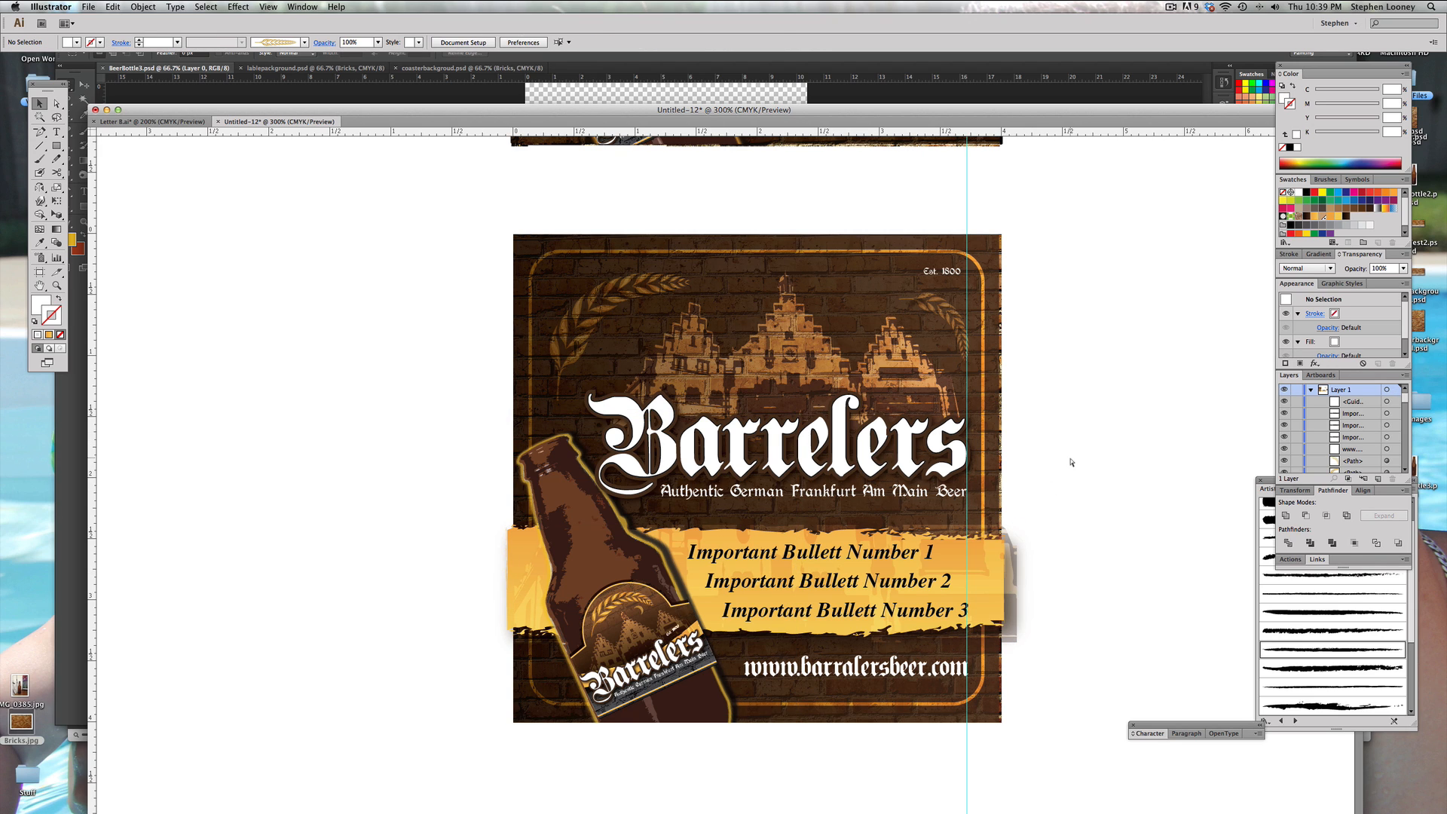
left_click_drag(1034, 291, 1034, 308)
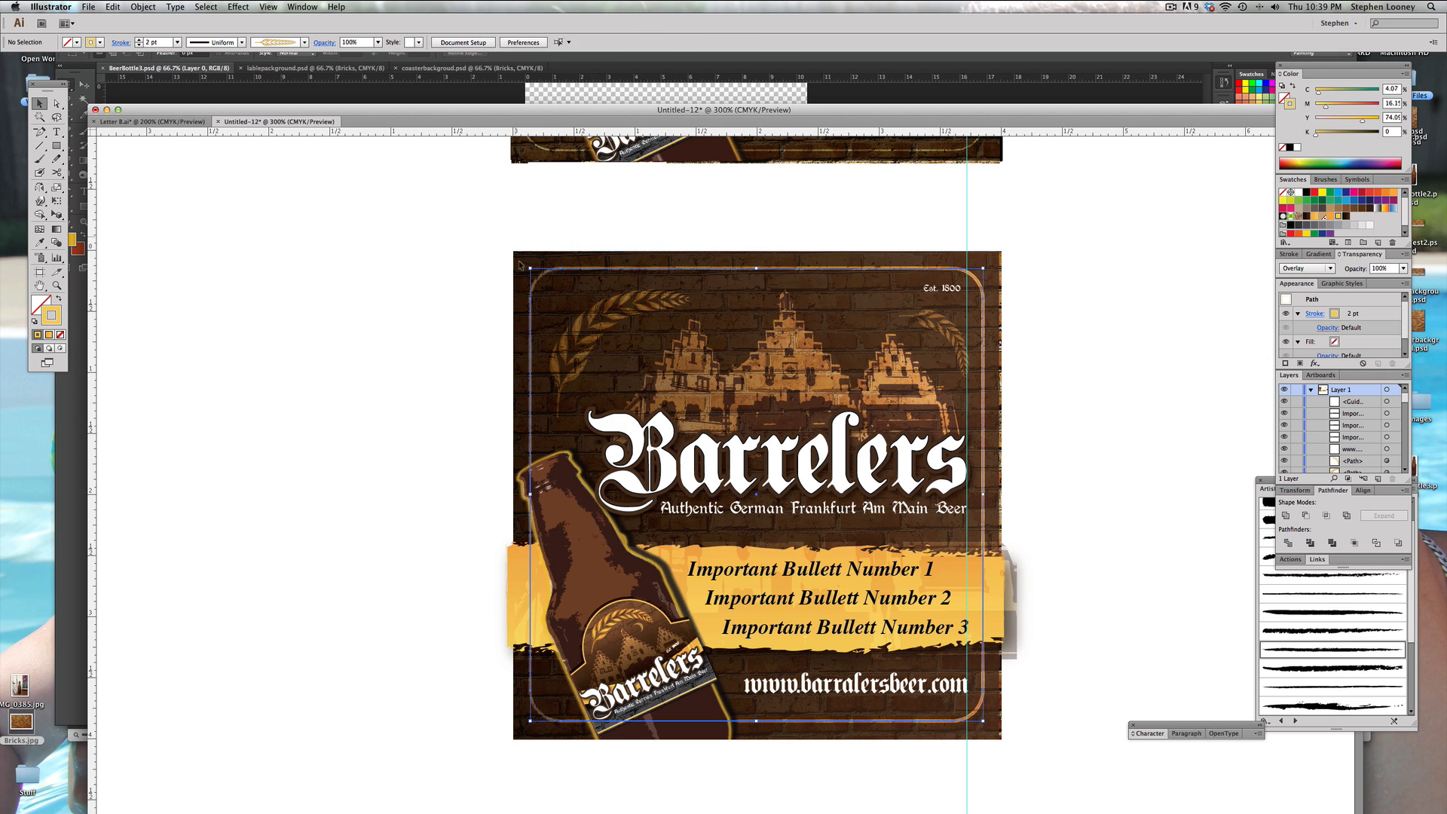
Step: Try moving the brick background sideways out from under the coaster artwork, and undo the move
left_click_drag(500, 236, 609, 271)
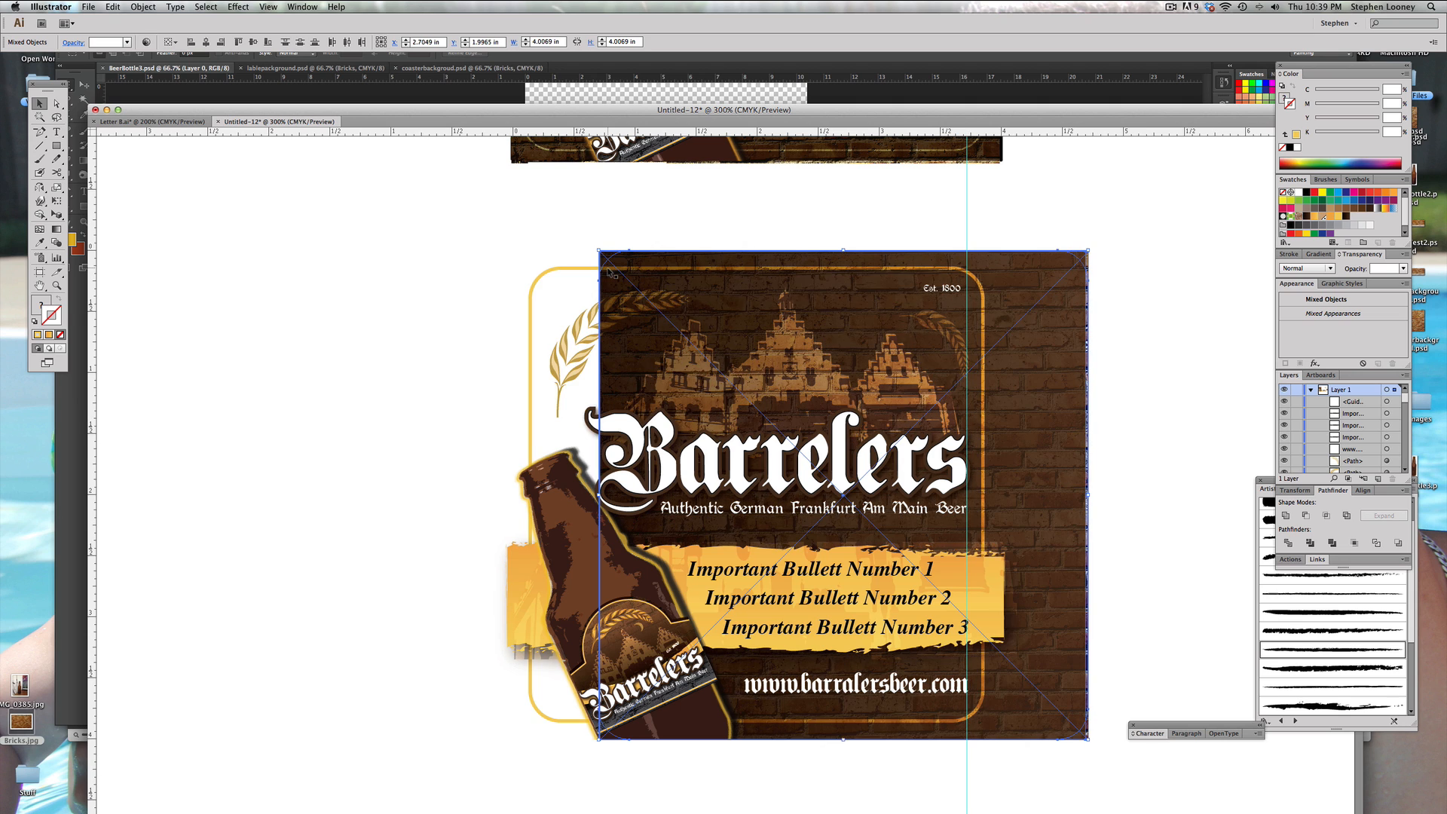
key("super+z")
left_click(410, 226)
Step: Show the artboard edges and scale the bricks and dark overlay to about 4.19 in square, extending past the artboard on all sides
left_click(269, 7)
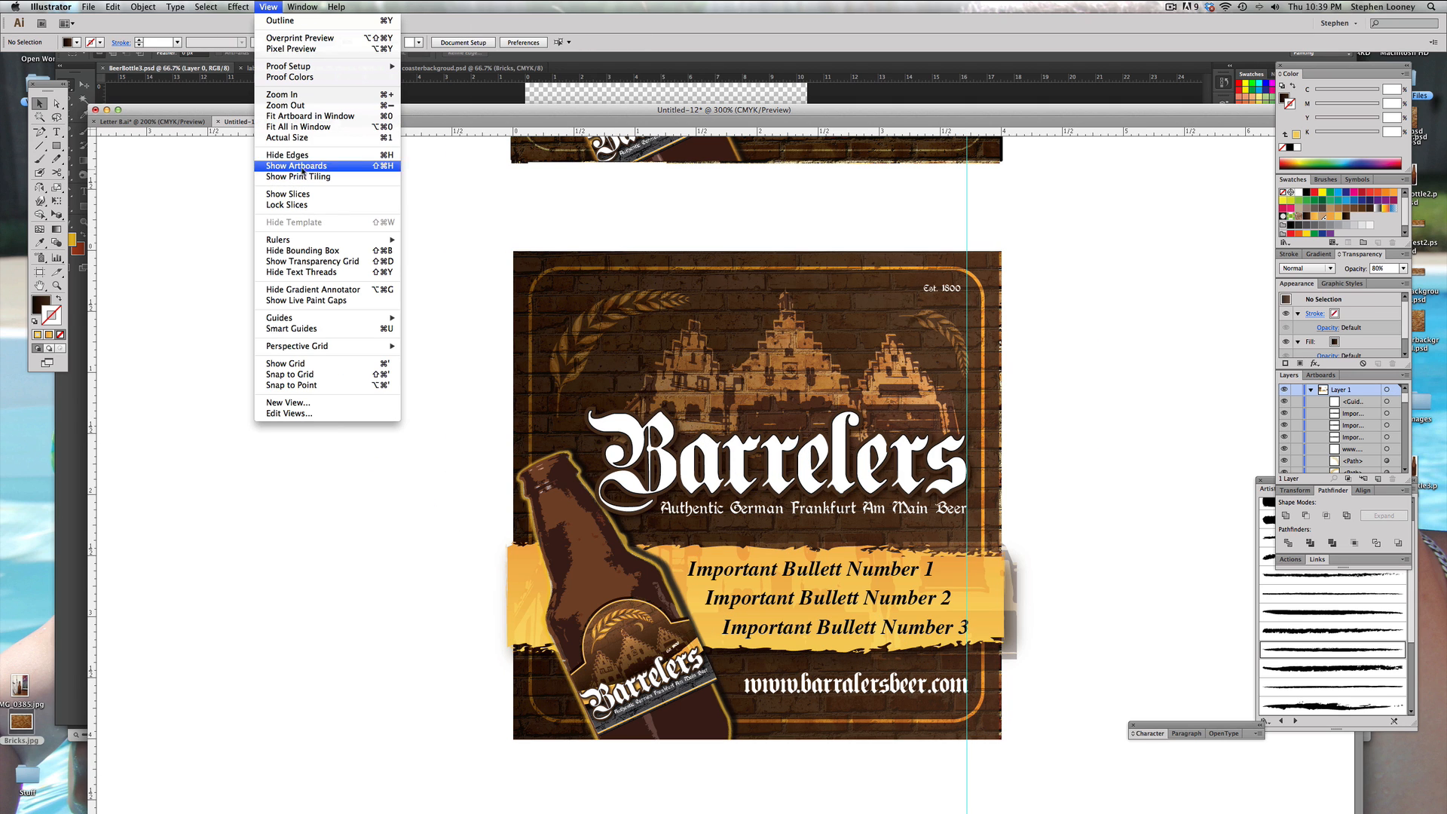
left_click(302, 166)
left_click_drag(471, 240, 544, 262)
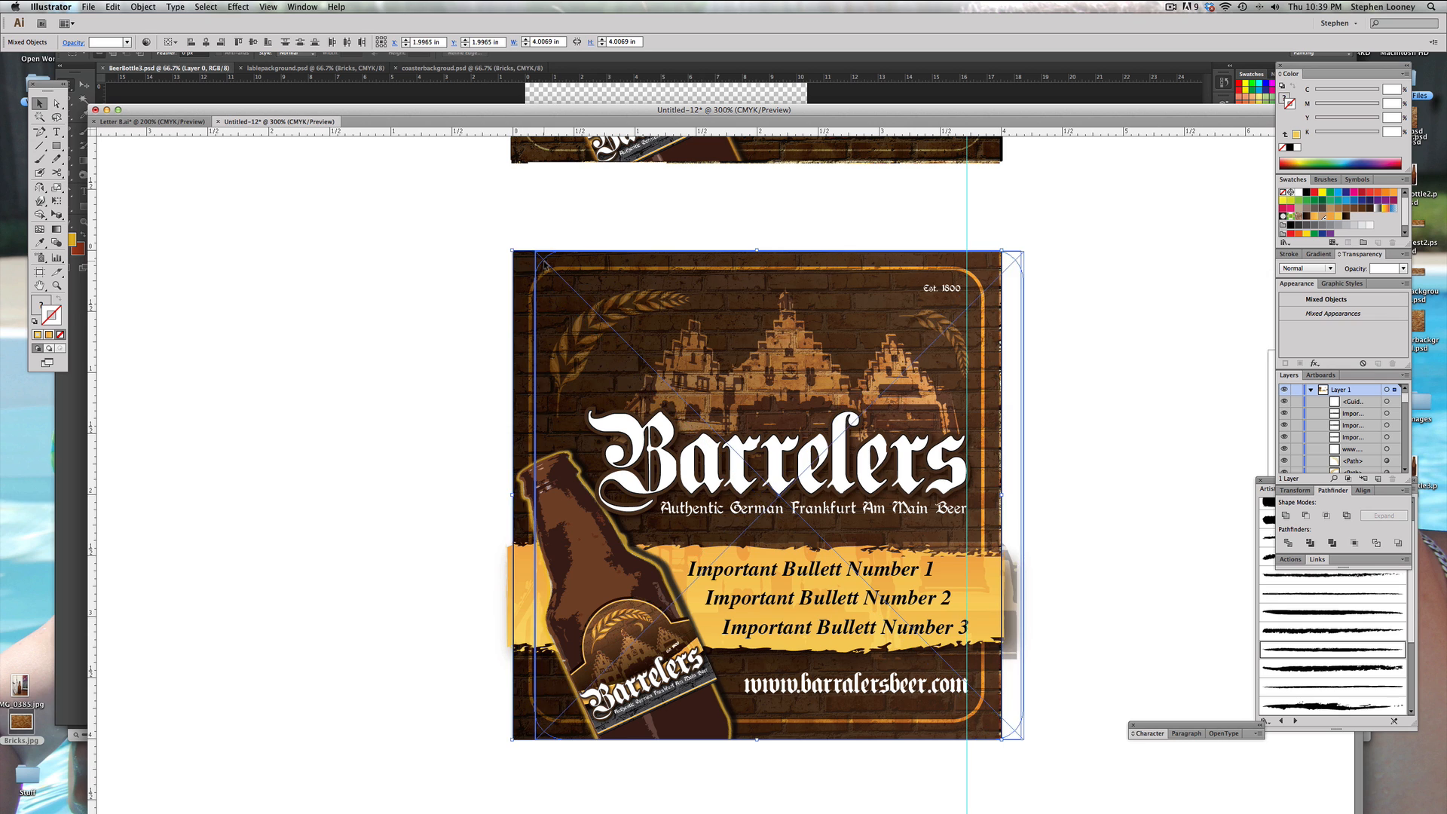
left_click(494, 224)
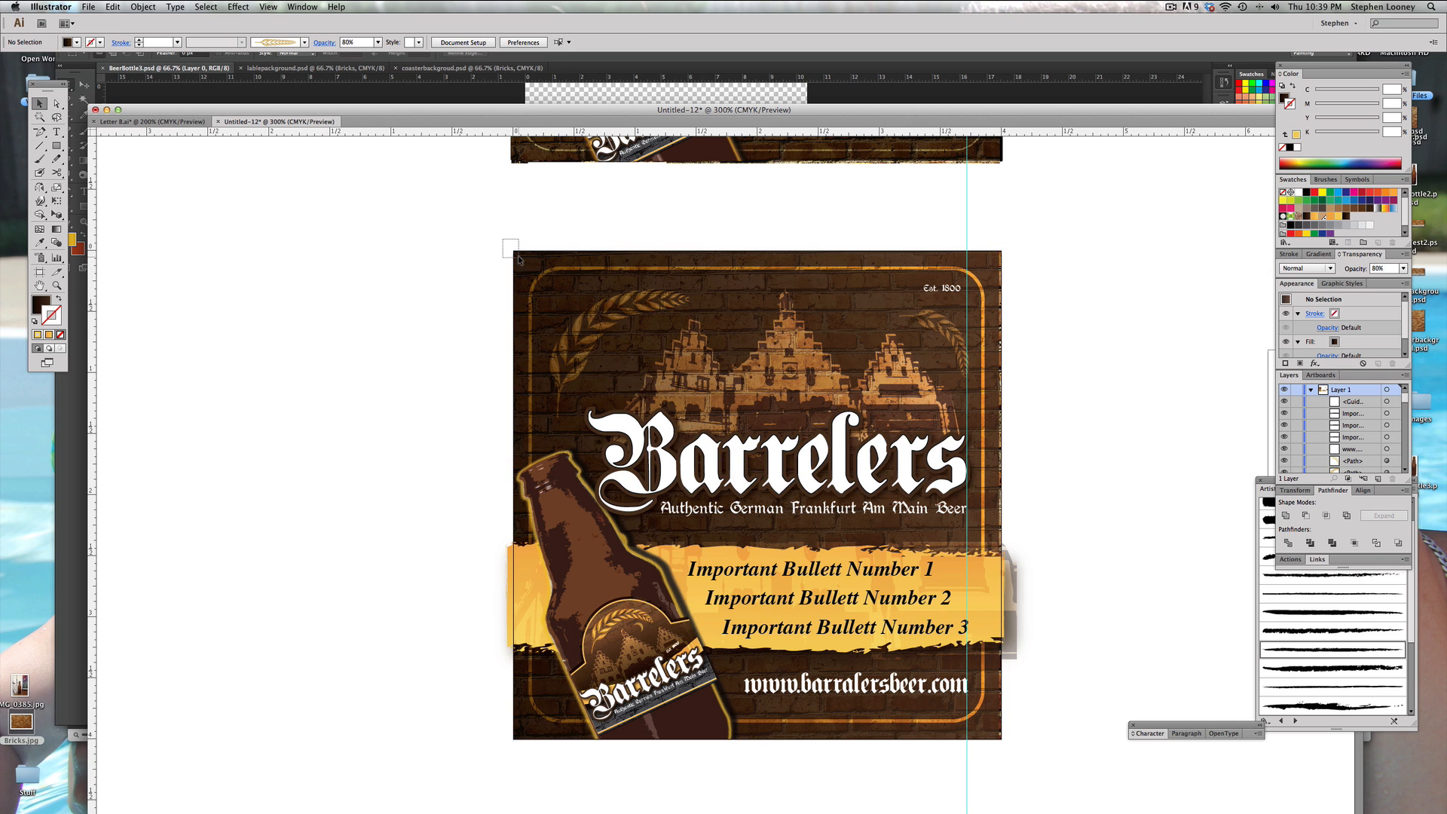
left_click_drag(520, 259, 520, 258)
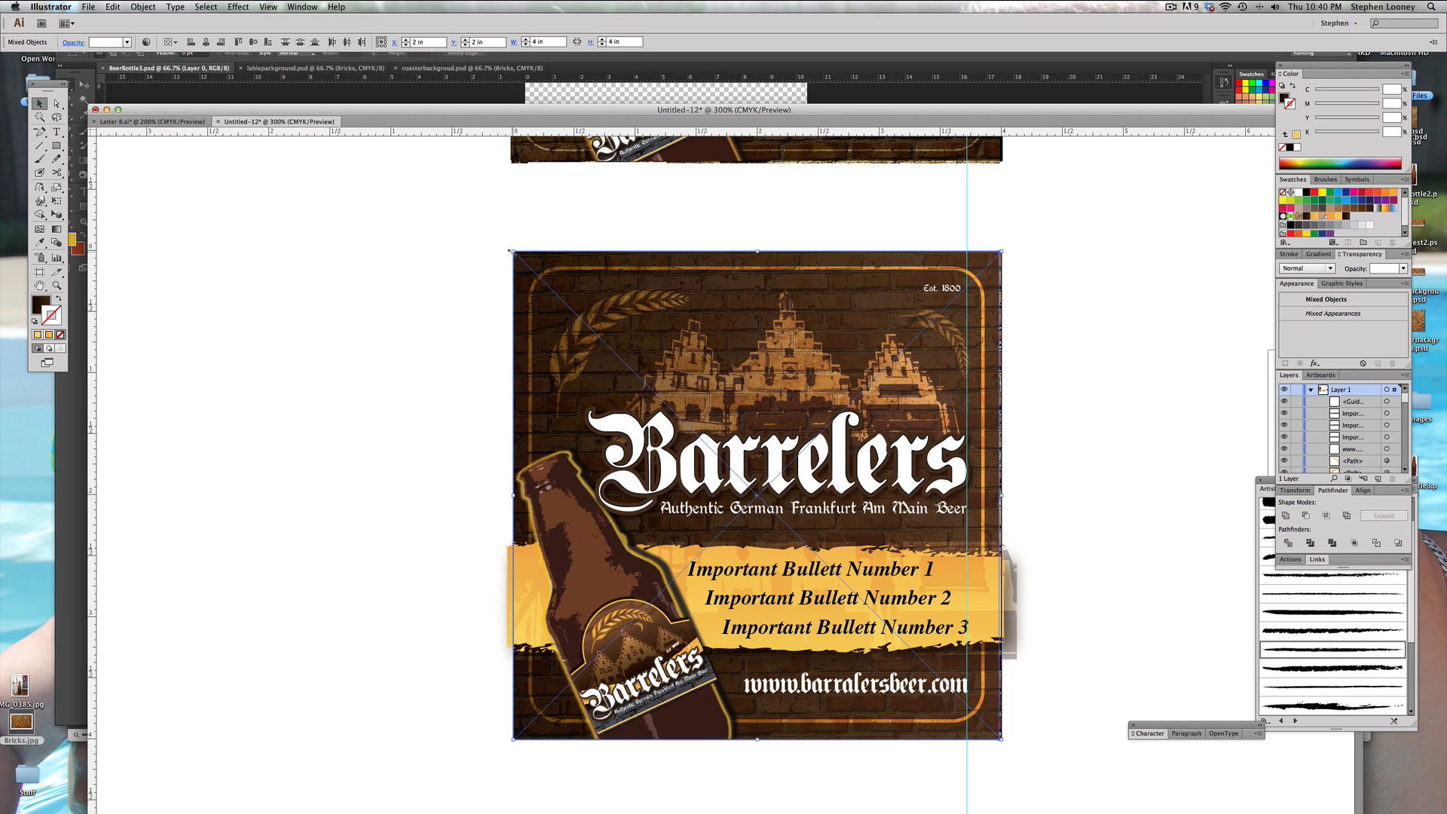
left_click_drag(512, 252, 496, 241)
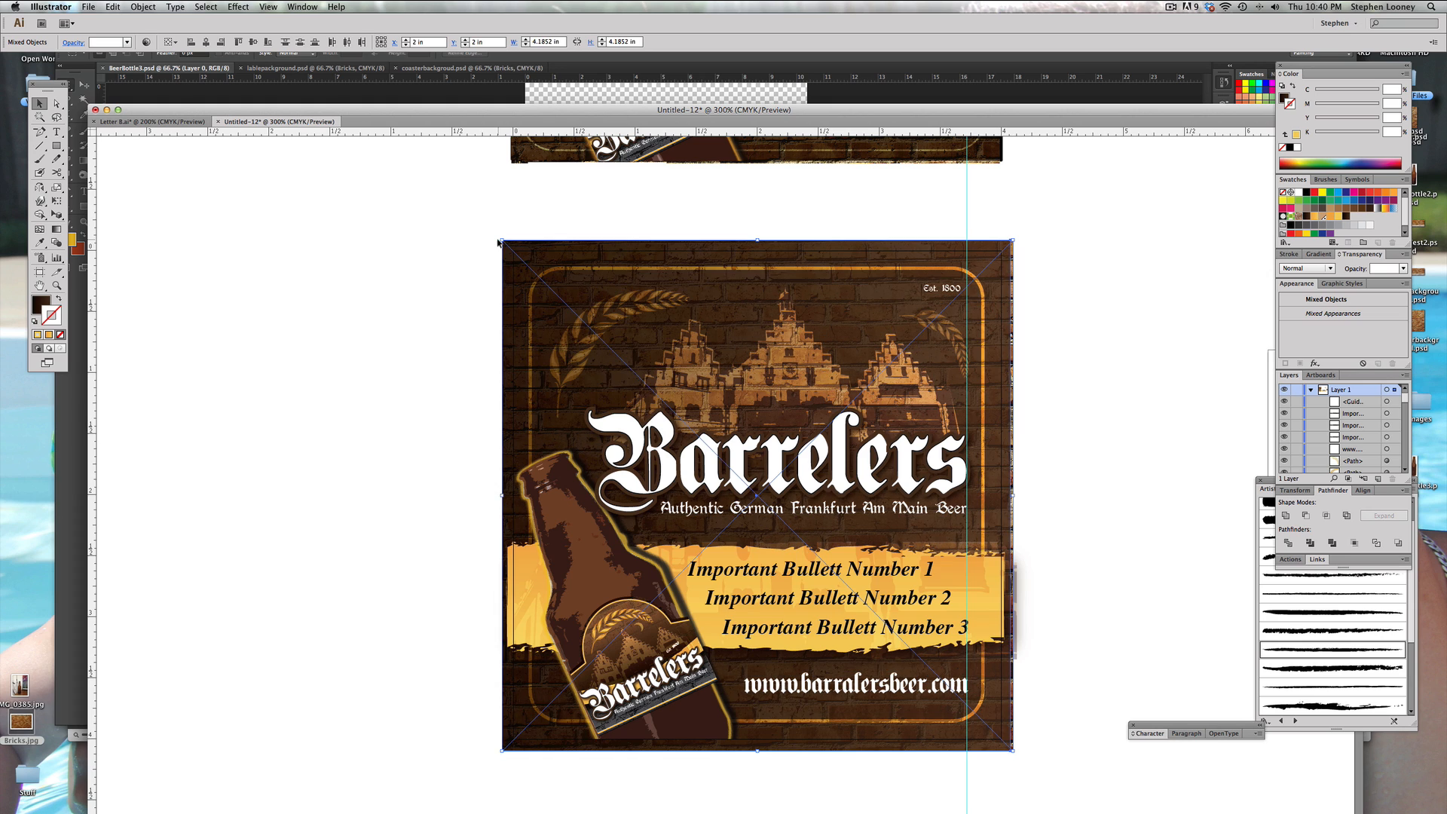
left_click(537, 271)
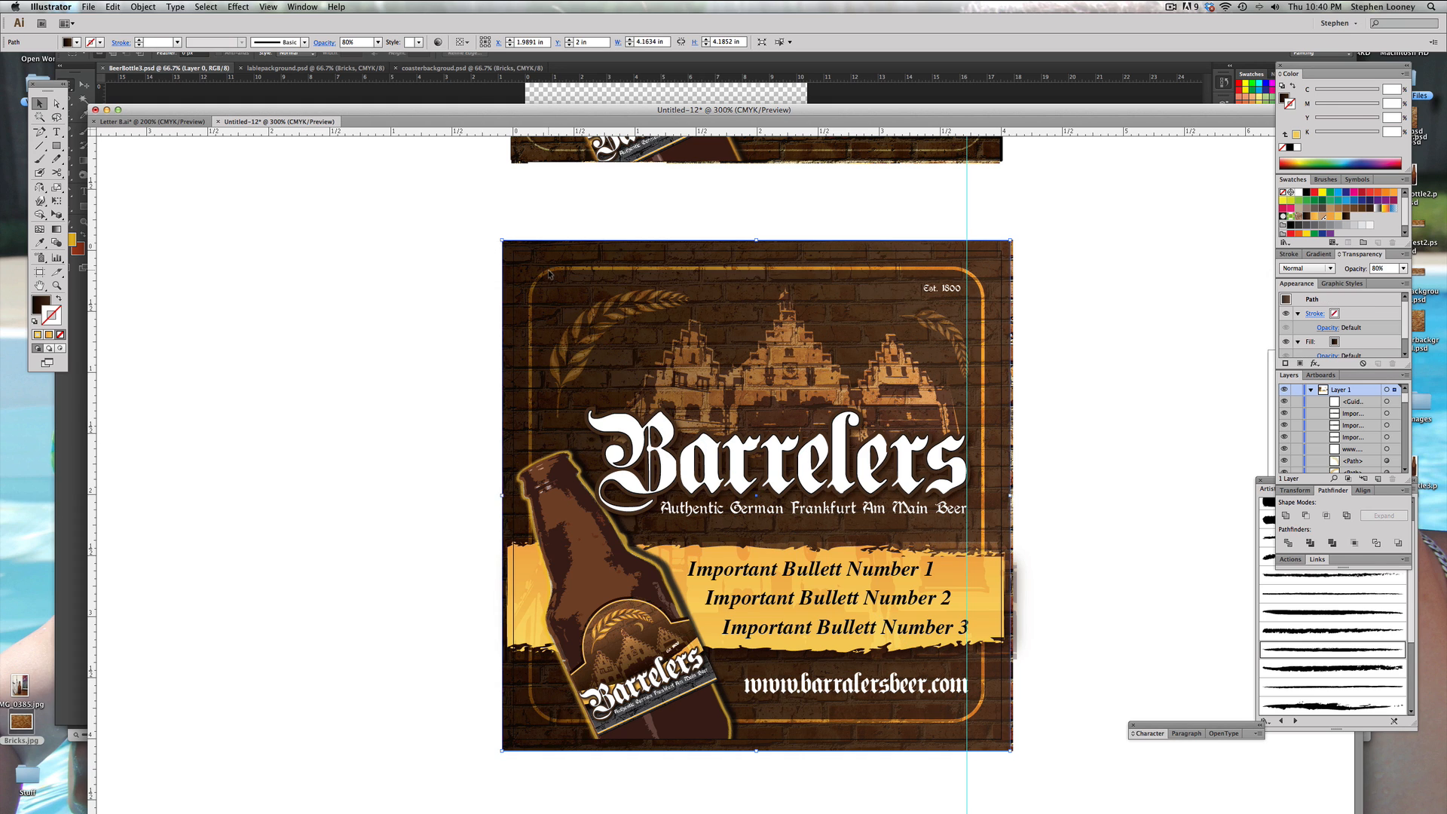
left_click(494, 232)
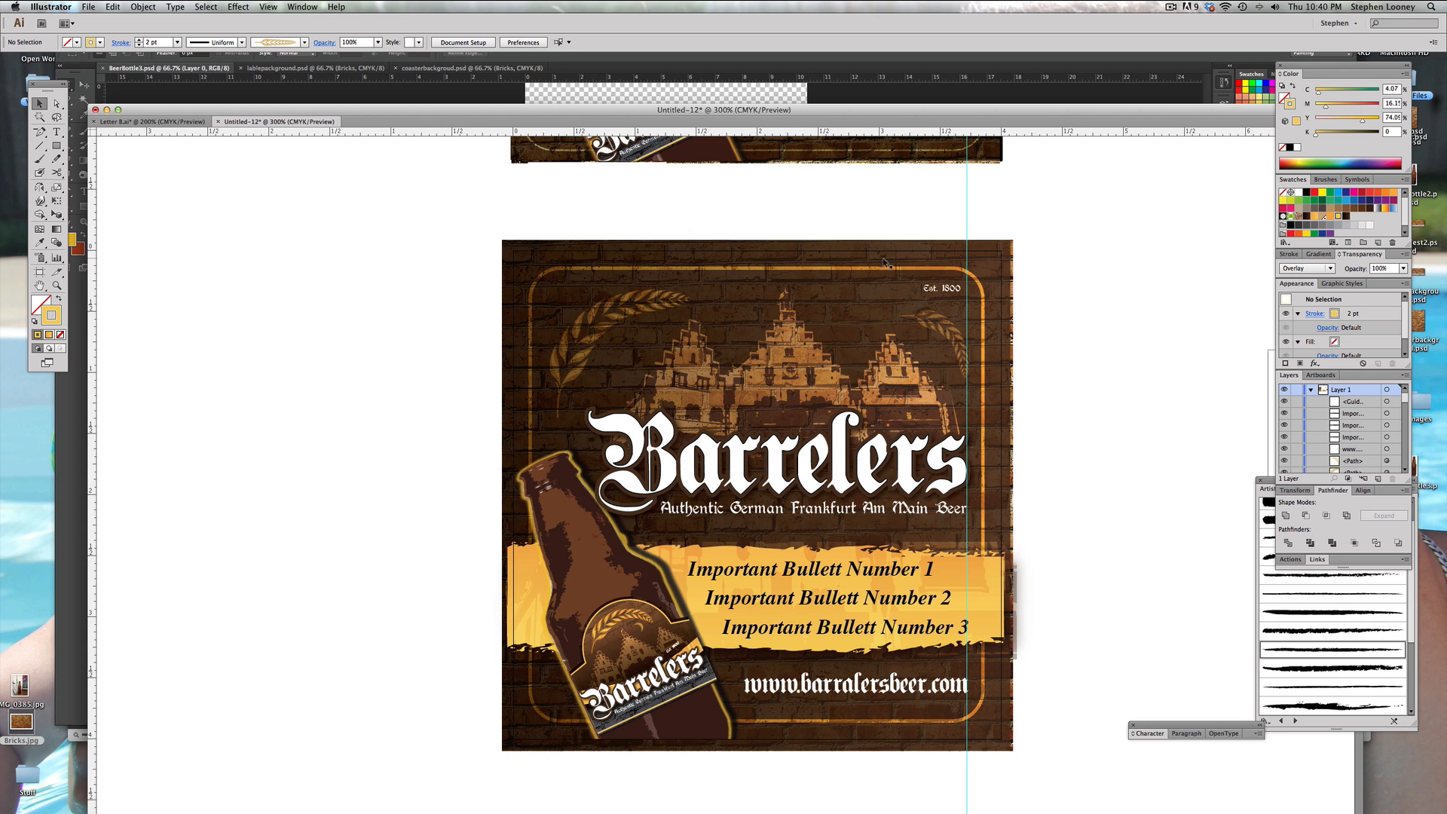
Step: Draw a rectangle about 4 in square over the coaster's artboard area, with no fill and no stroke
left_click(56, 145)
left_click_drag(513, 250, 1002, 741)
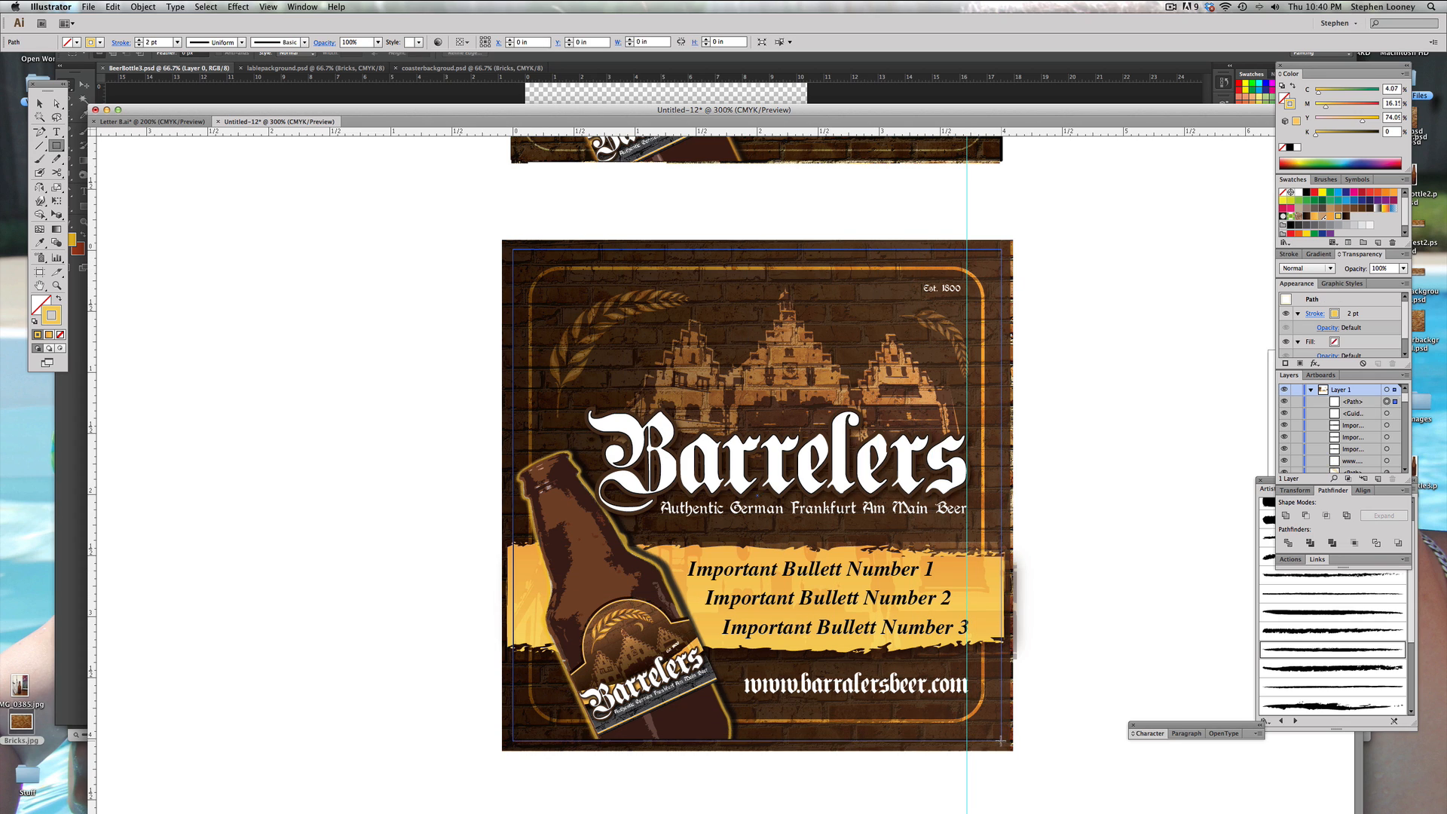
left_click(60, 333)
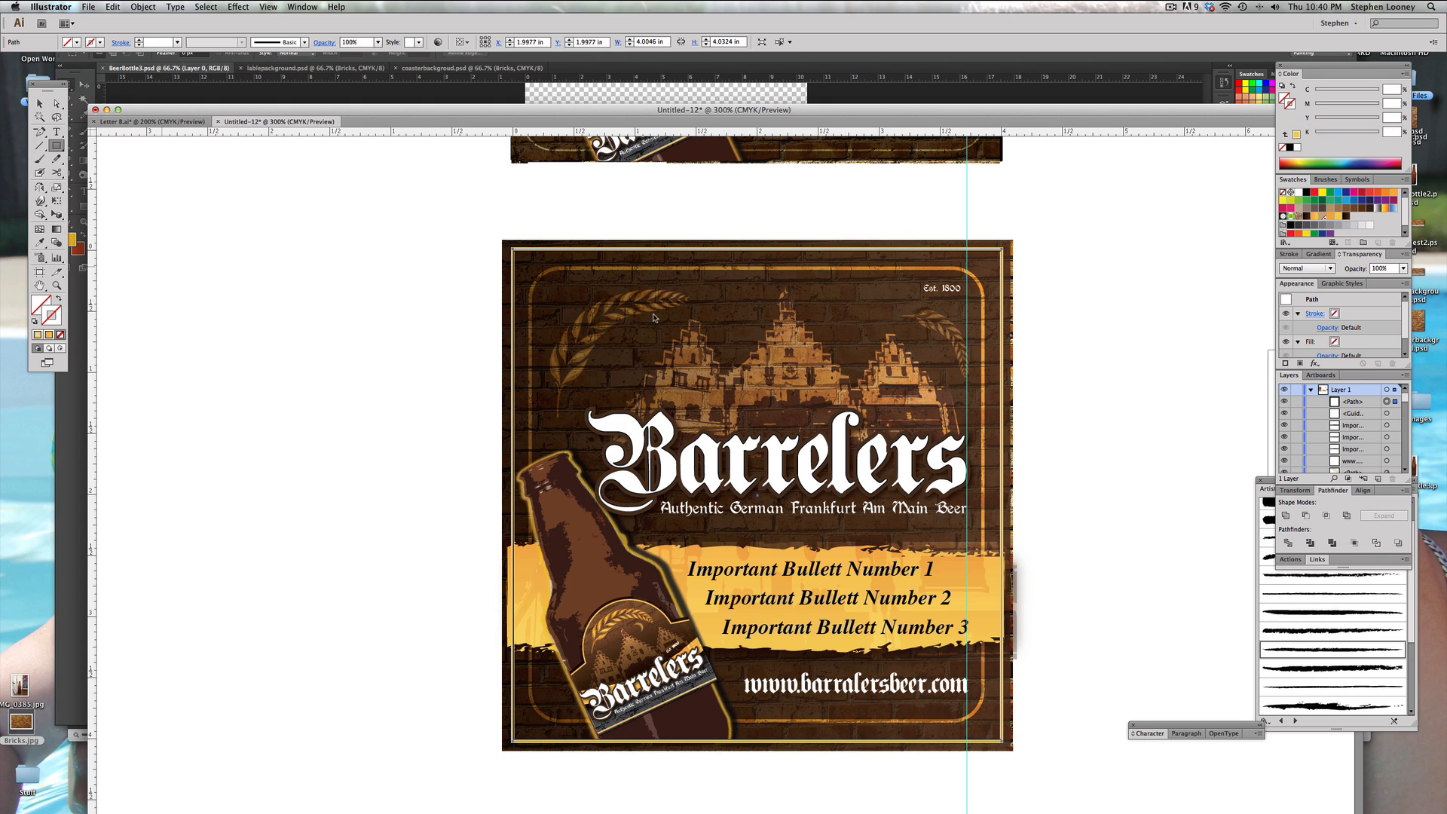
left_click(1315, 193)
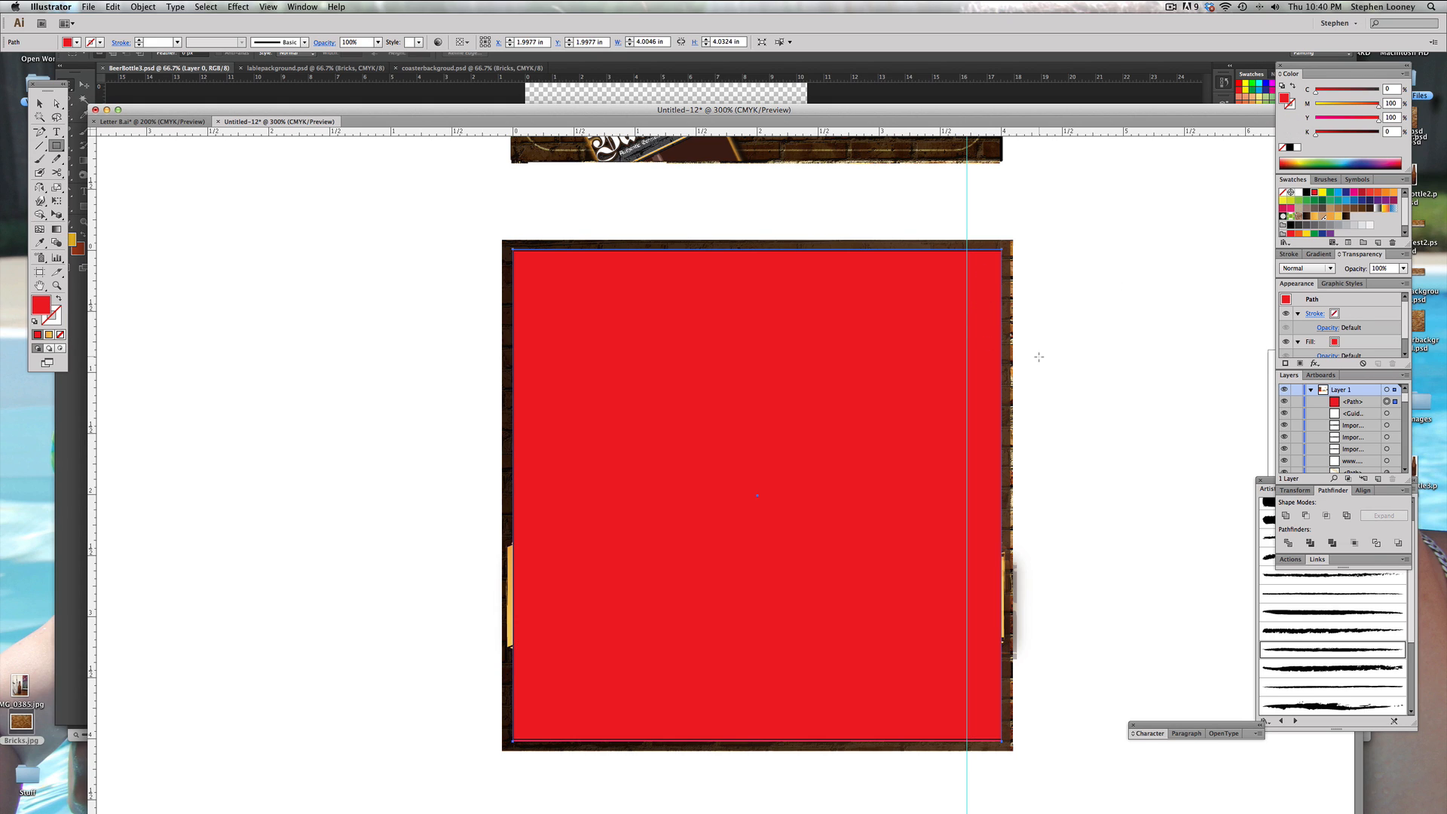
key("slash")
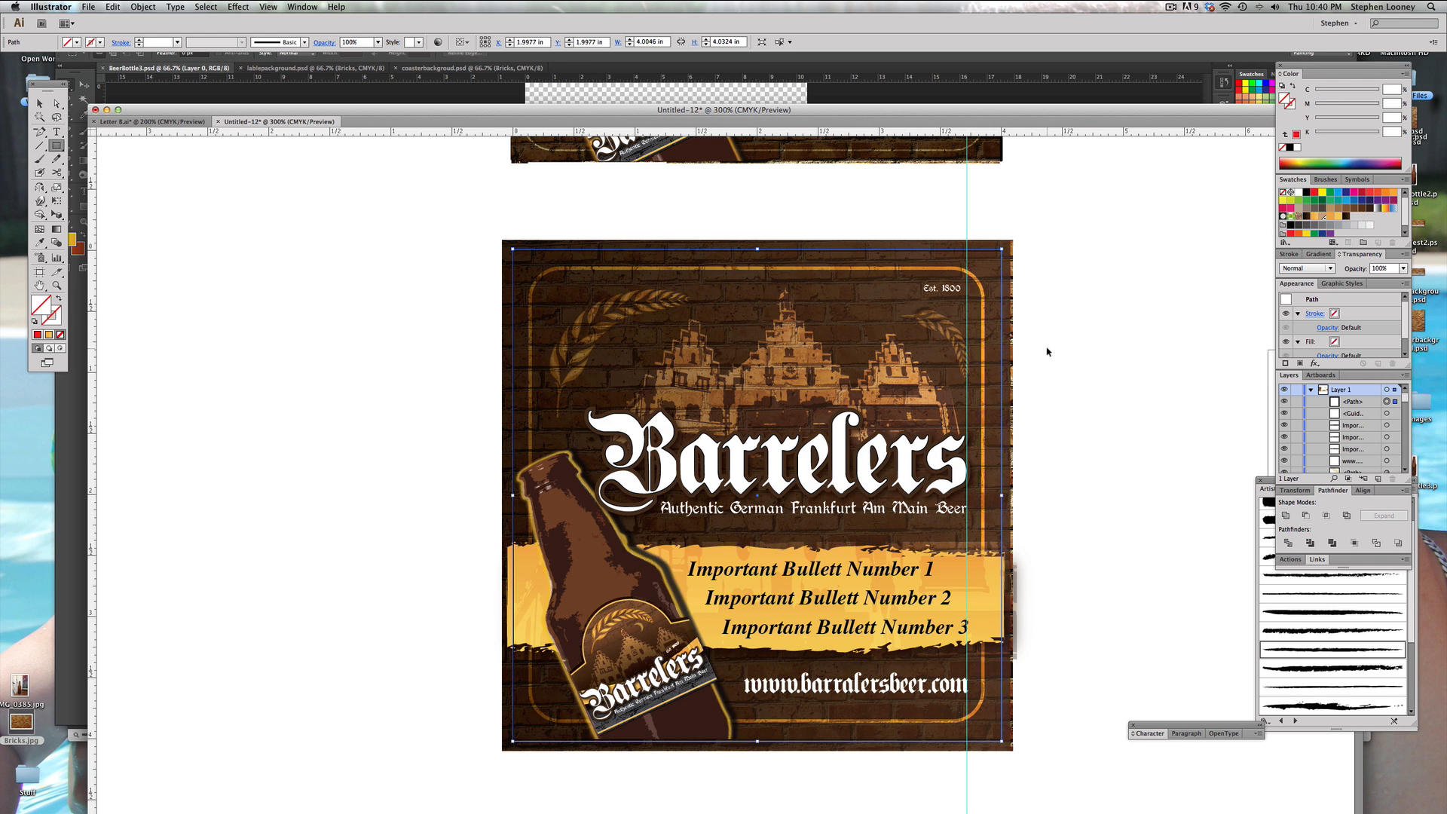
left_click(39, 103)
left_click(226, 309)
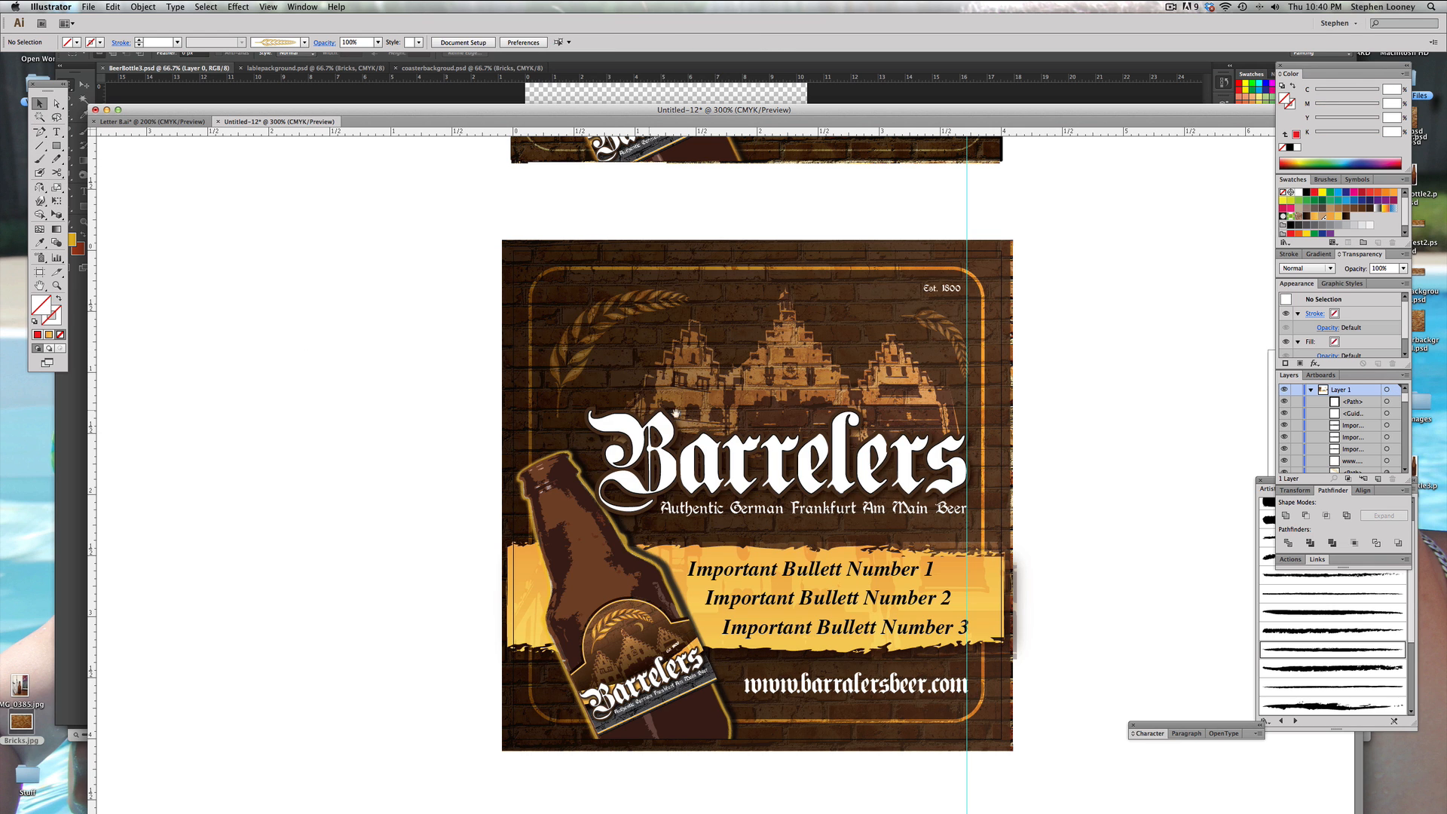
Step: Delete the old reference coaster above the new one and the three colour squares above the curved label
key("super+minus")
key("super+minus")
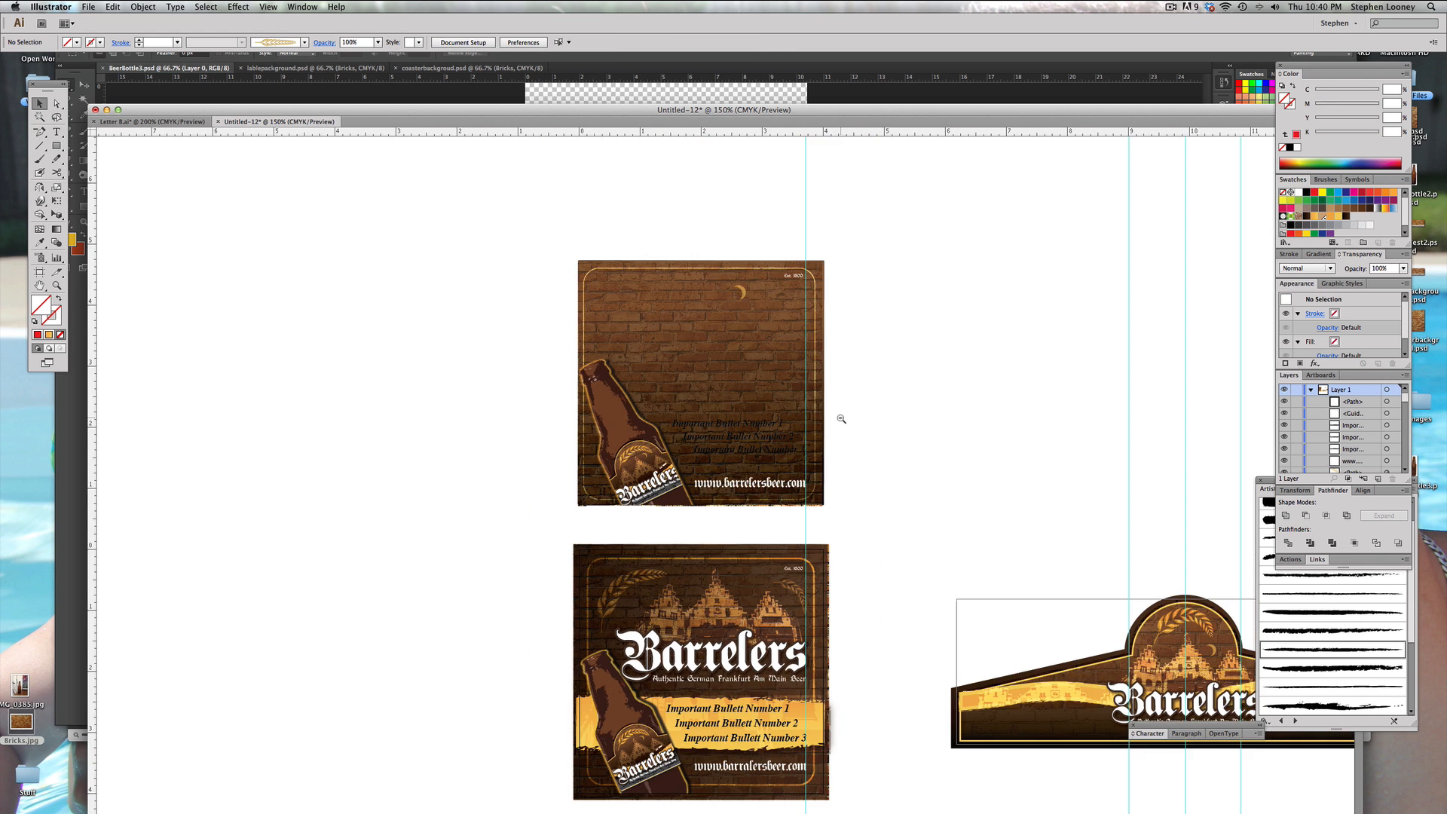
left_click_drag(505, 376, 805, 580)
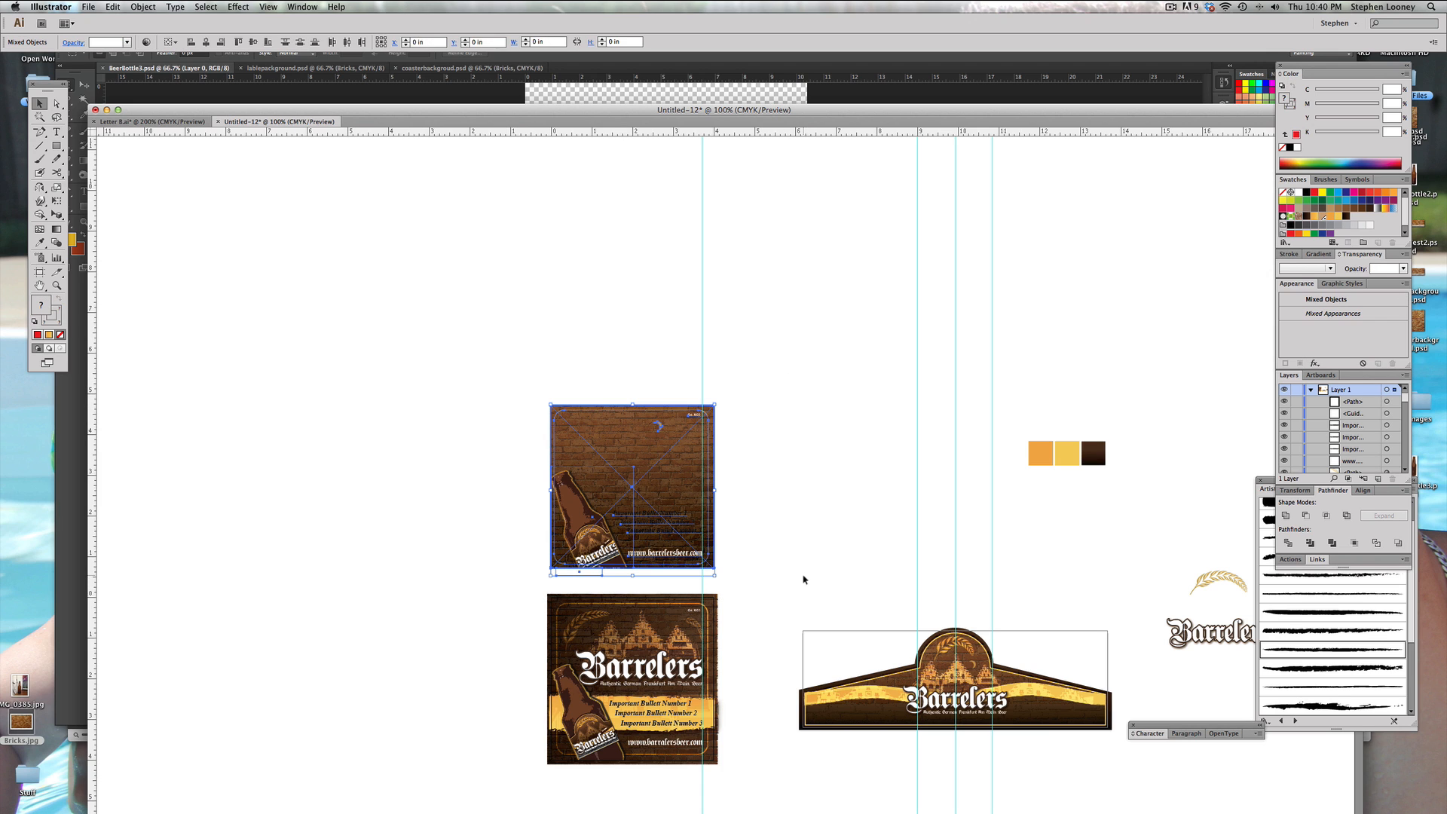
key("Delete")
left_click_drag(918, 373, 1205, 507)
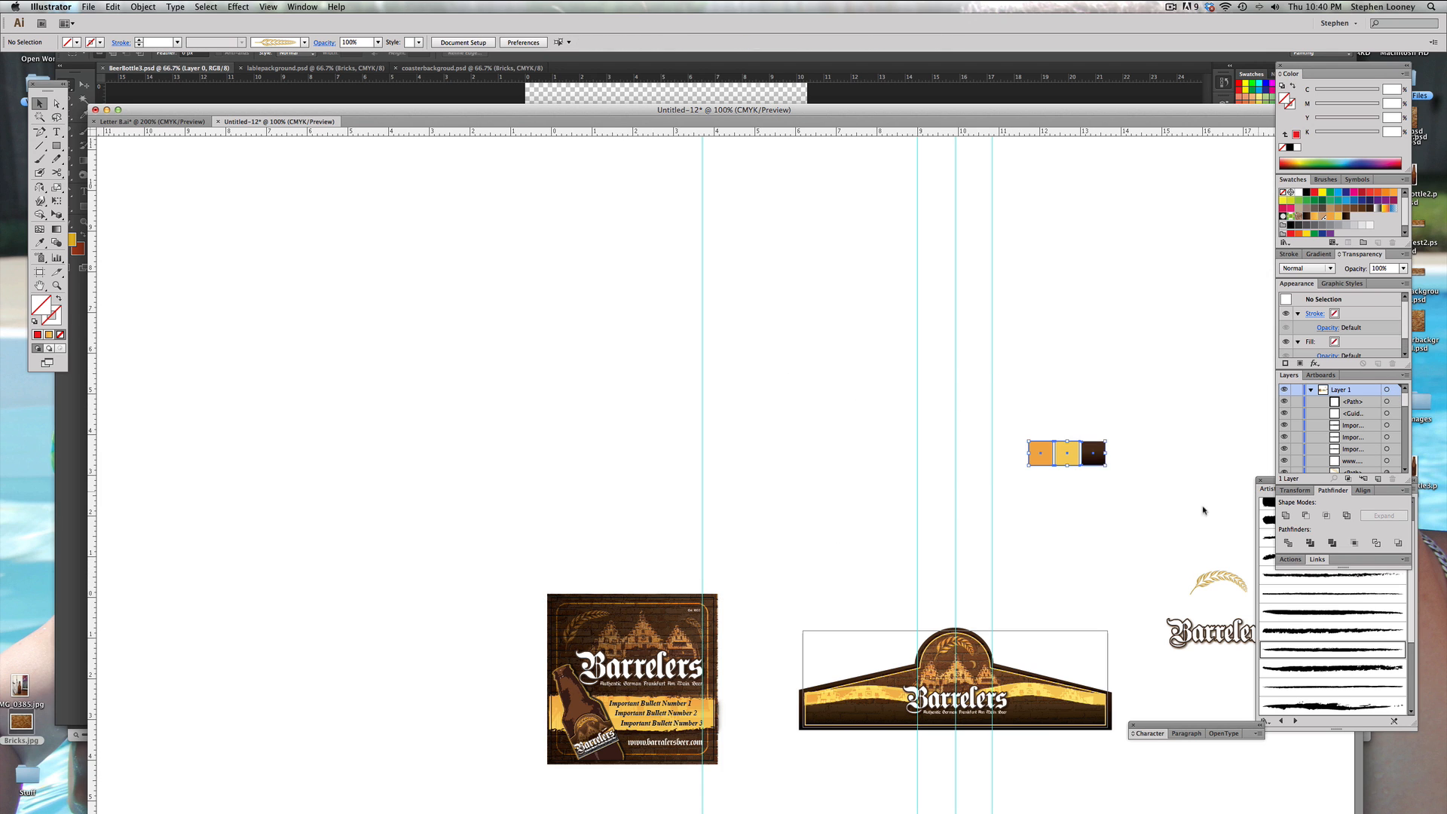
key("Delete")
Step: Delete the leftover Barrelers lettering, wheat ear and stray outlines beside the curved label
left_click_drag(1019, 466, 813, 368)
left_click_drag(911, 379, 1173, 644)
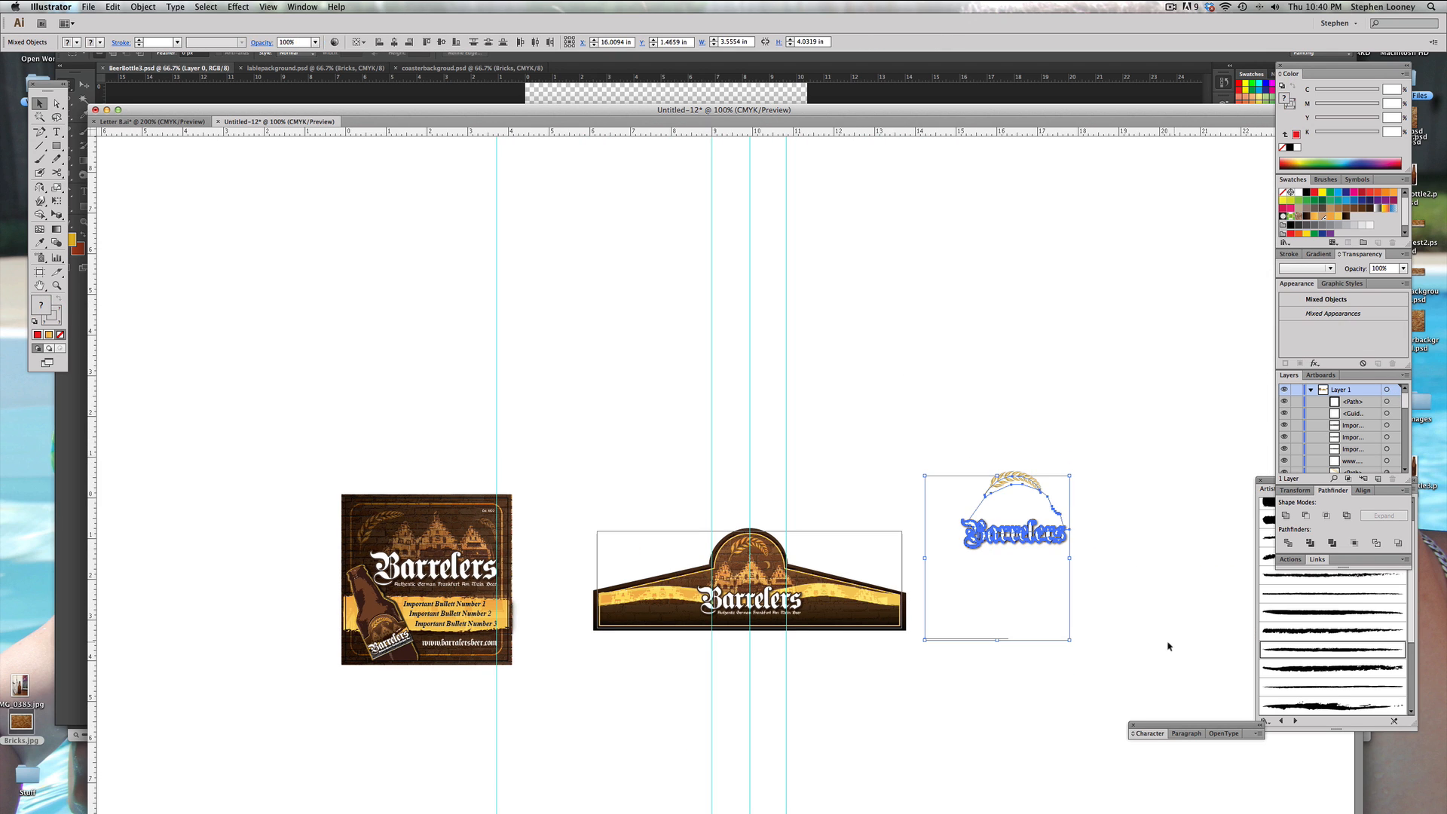
key("Delete")
Step: Save the document to the Desktop as Coaster in Adobe PDF format, limited to artboard range 1
left_click_drag(246, 377, 596, 673)
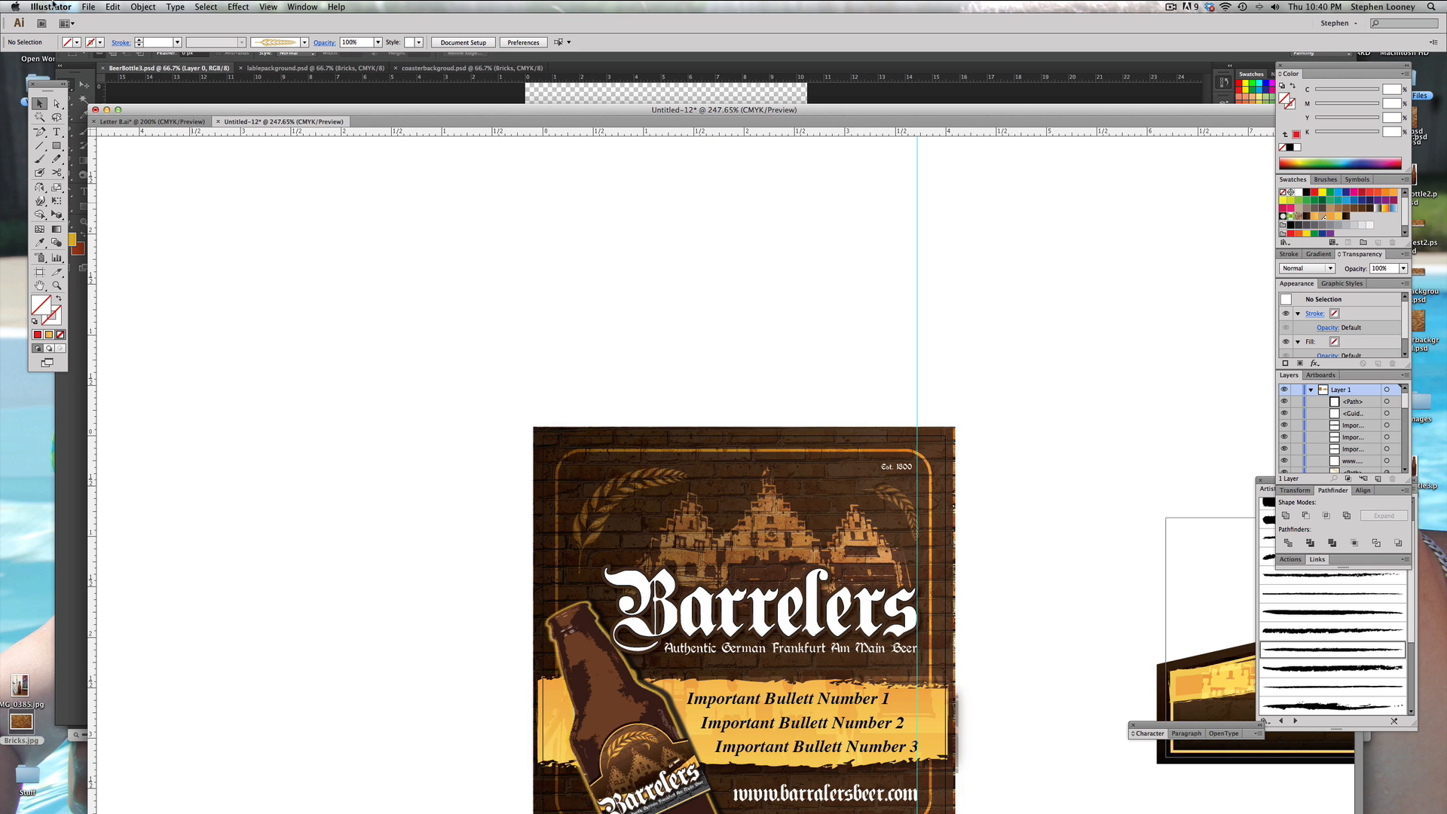
scroll(234, 151, "down", 2)
scroll(233, 150, "right", 1)
left_click(88, 7)
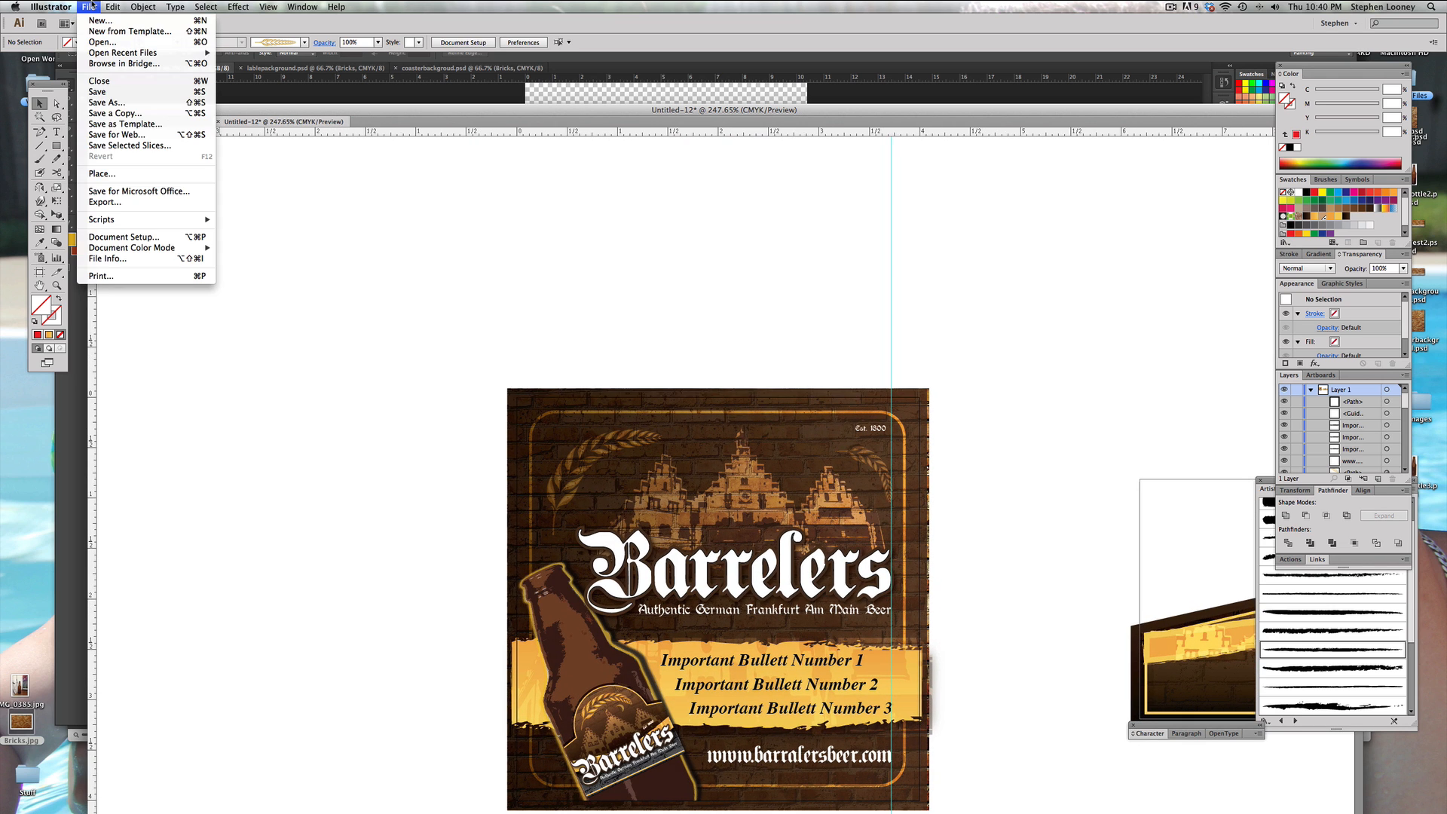
left_click(118, 103)
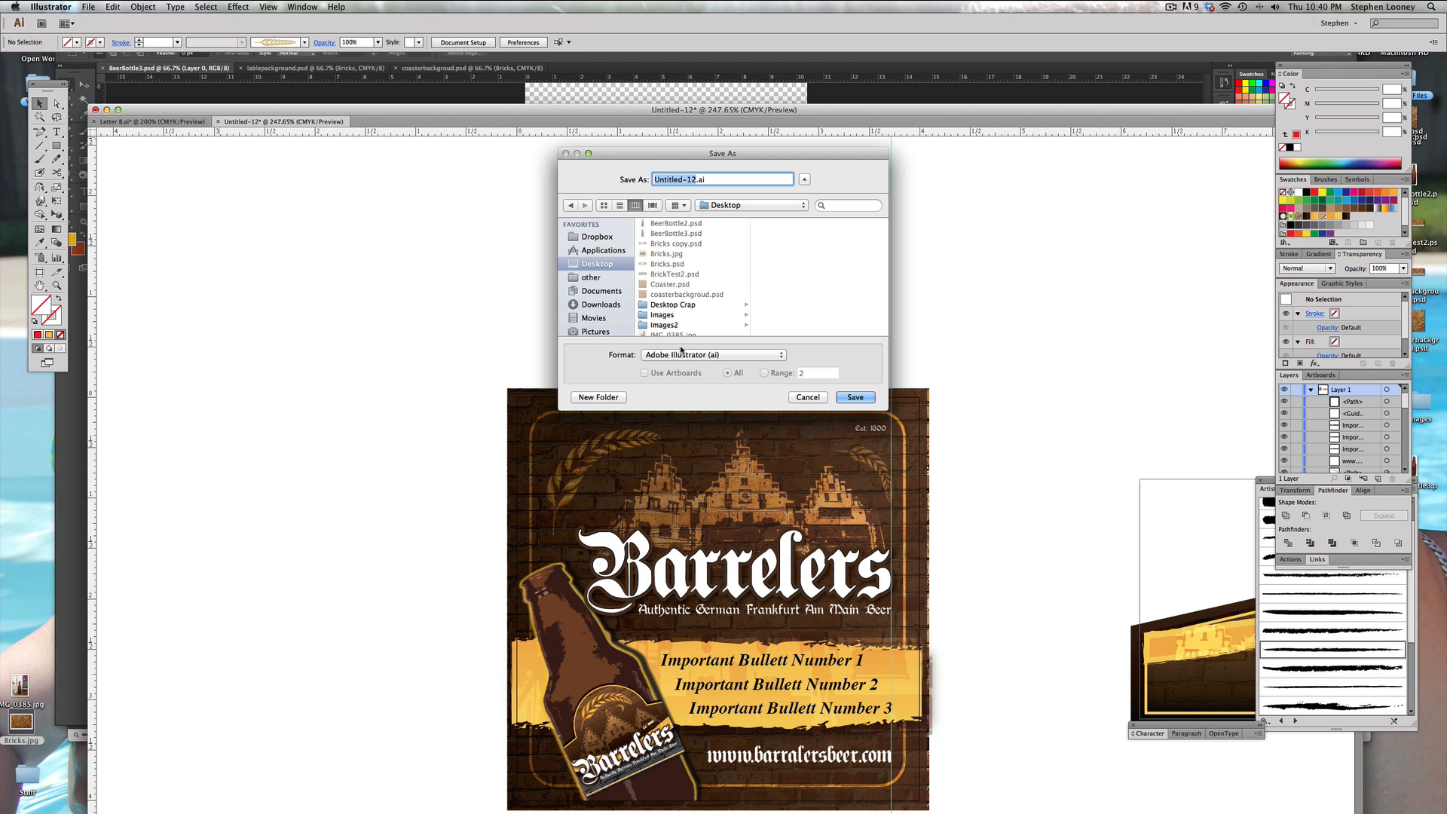
type("Coaster")
left_click(677, 356)
left_click(678, 388)
left_click(766, 373)
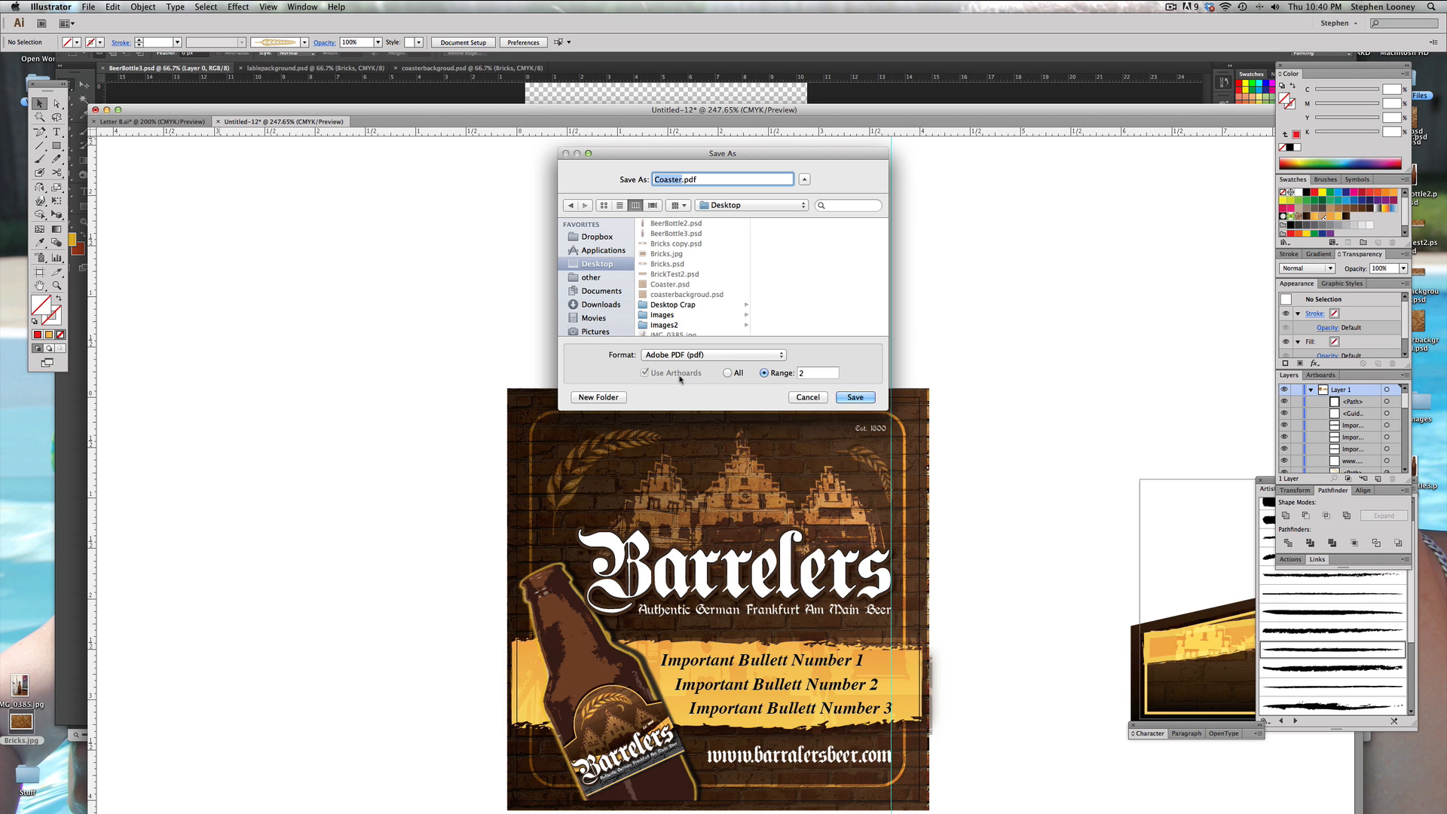
left_click(812, 373)
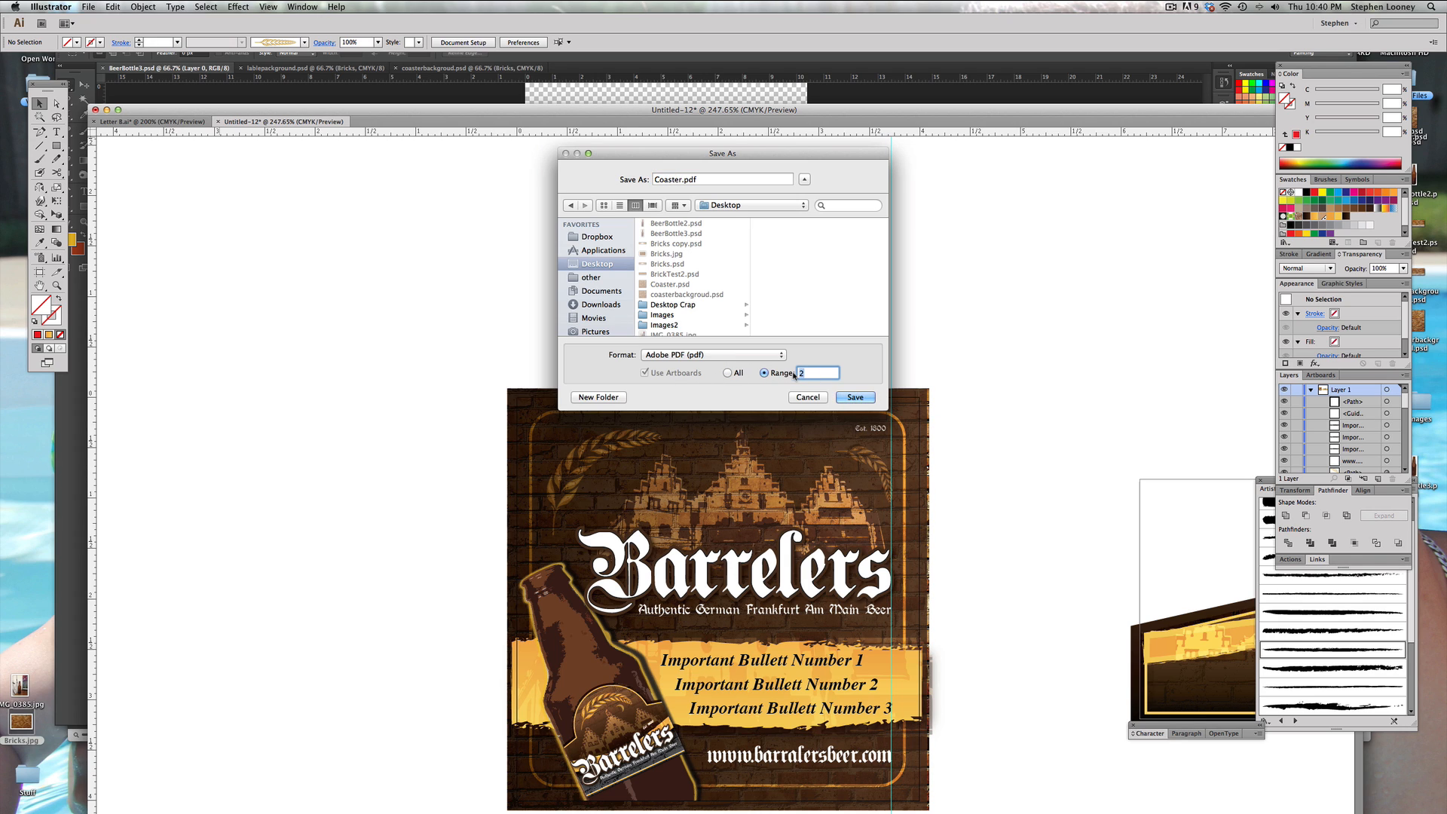
type("1")
left_click(857, 399)
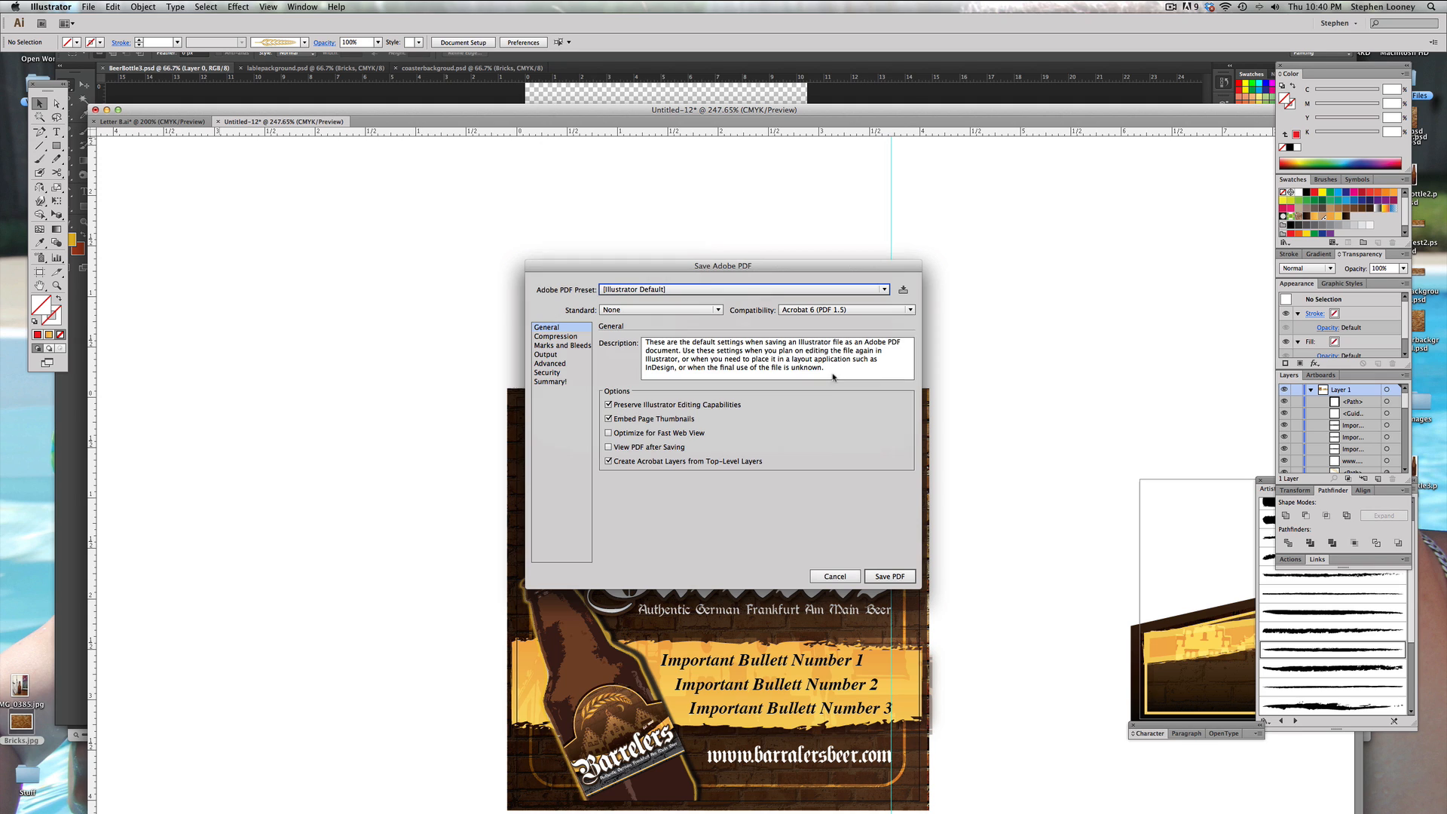
Step: Choose the High Quality Print preset for the PDF and turn off Preserve Illustrator Editing Capabilities
left_click(649, 289)
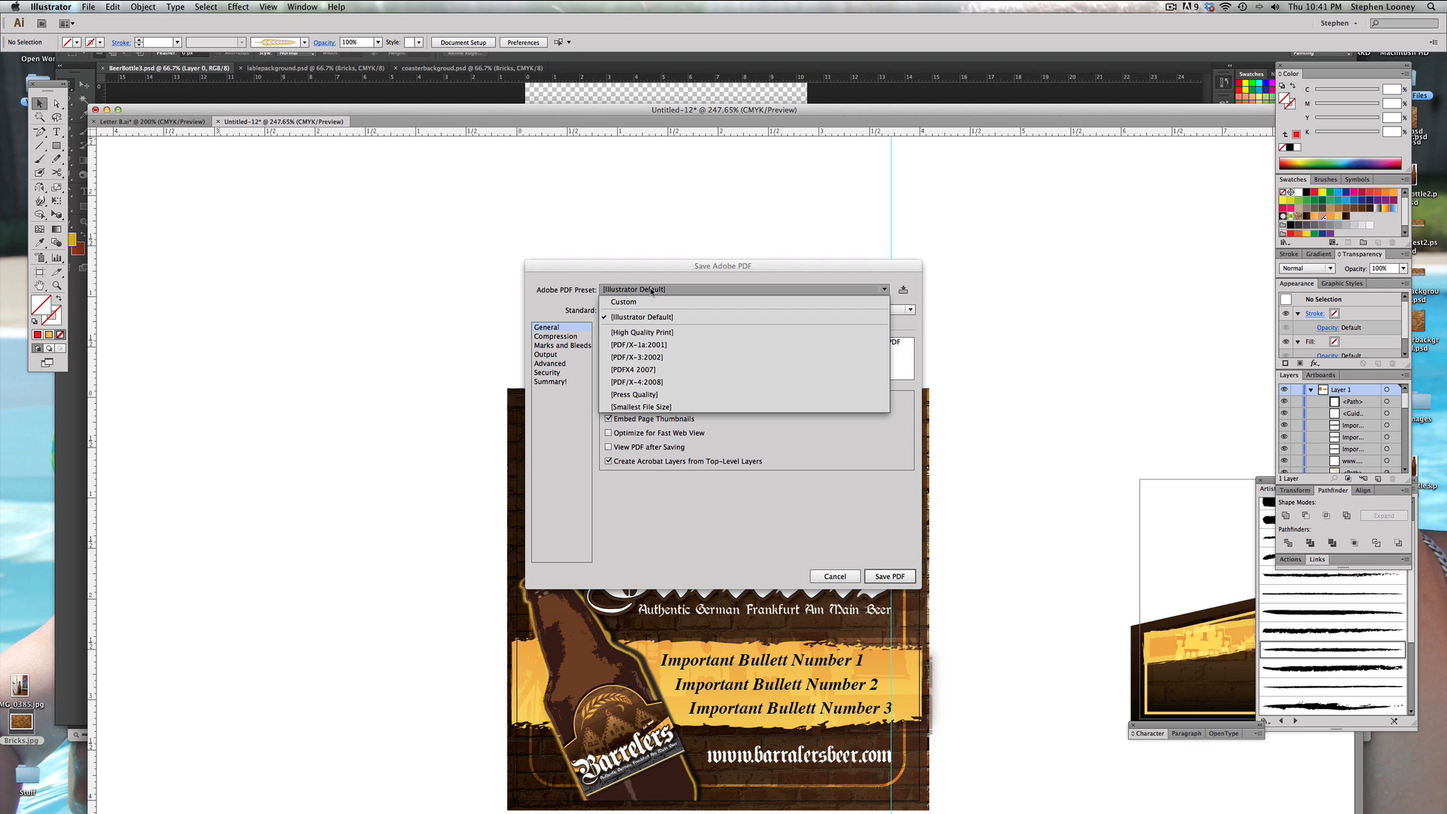
left_click(648, 332)
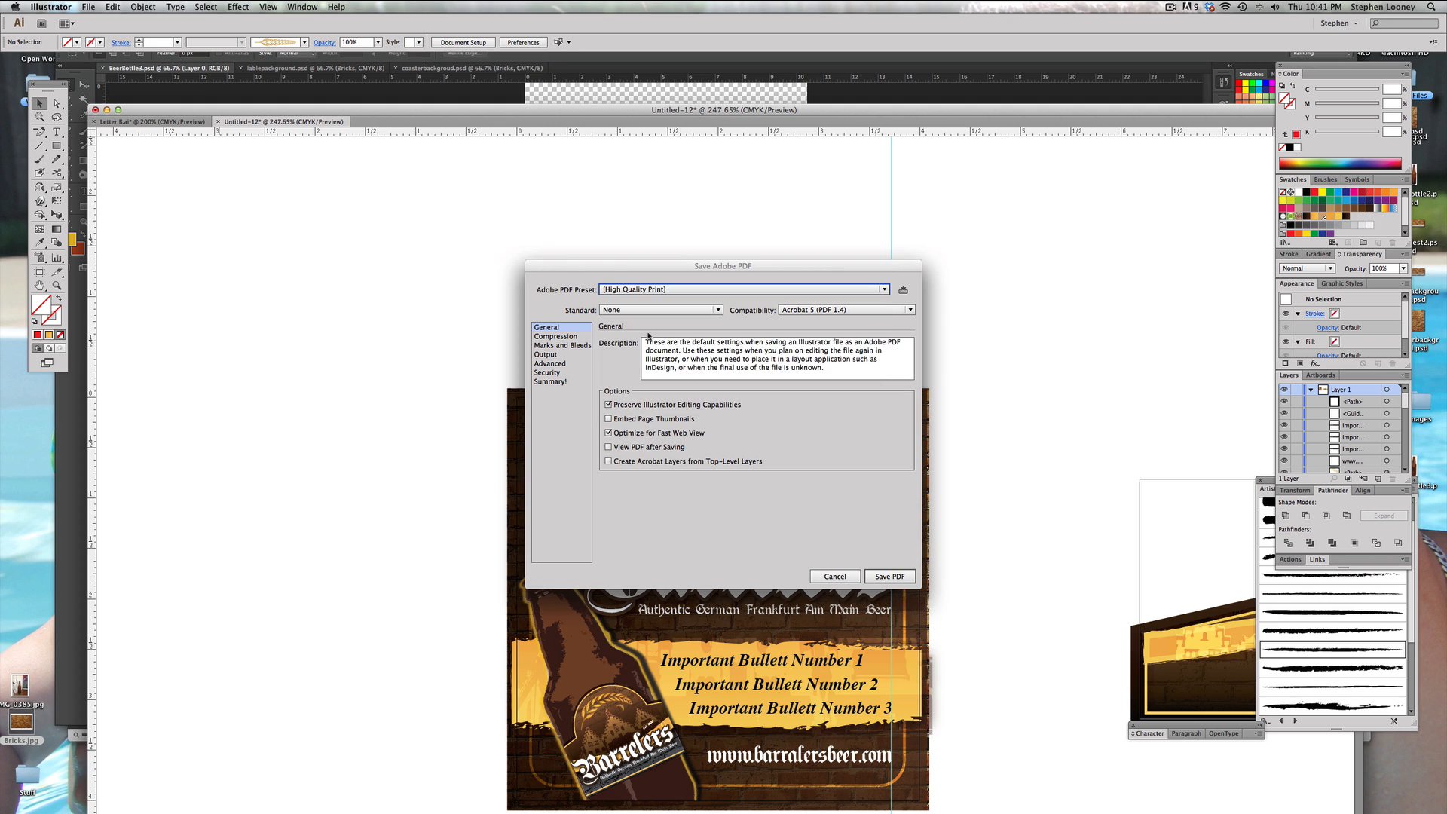
left_click(609, 404)
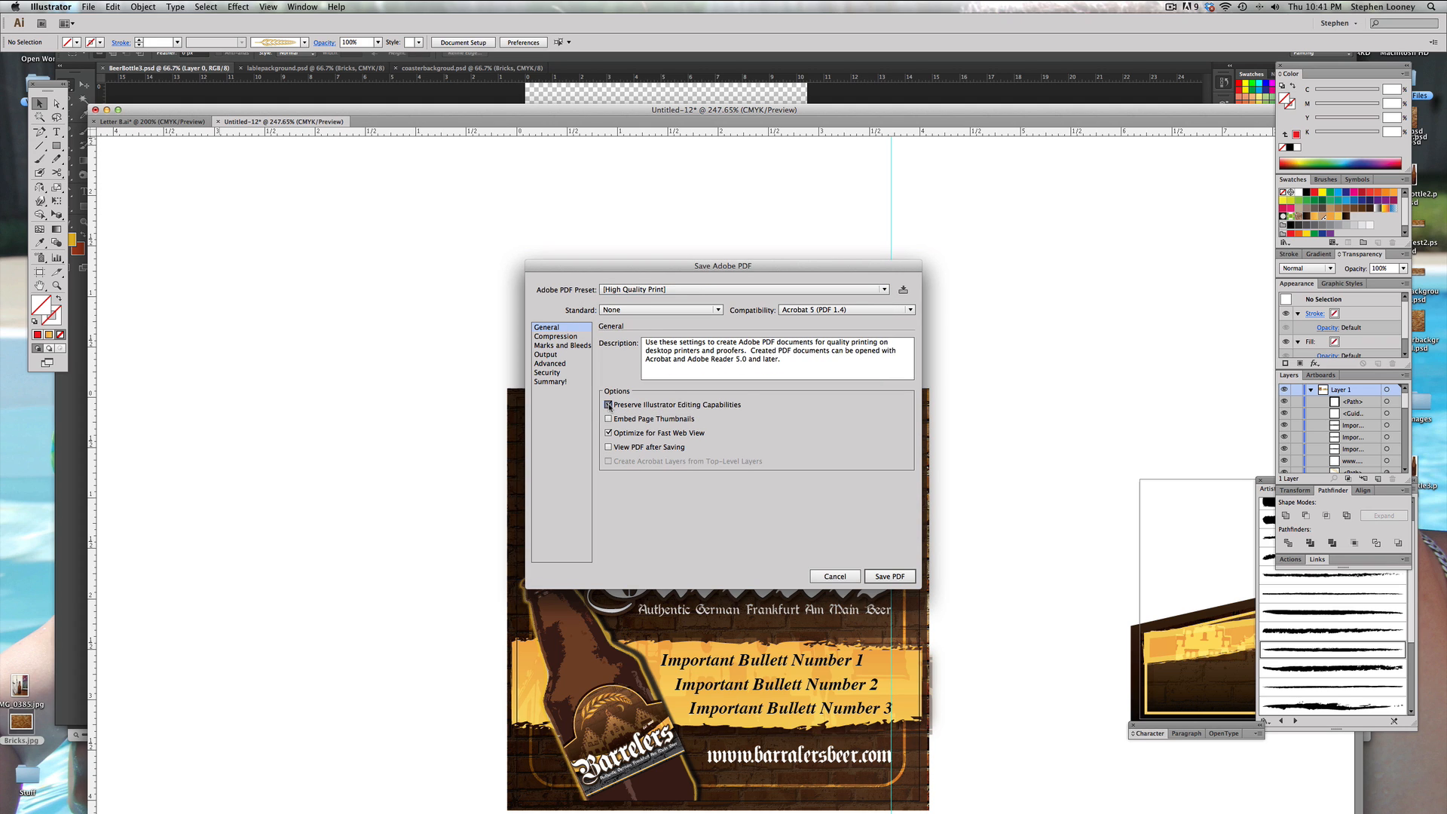
Step: Add trim marks, increase the bleed for the PDF, and save it
left_click(573, 346)
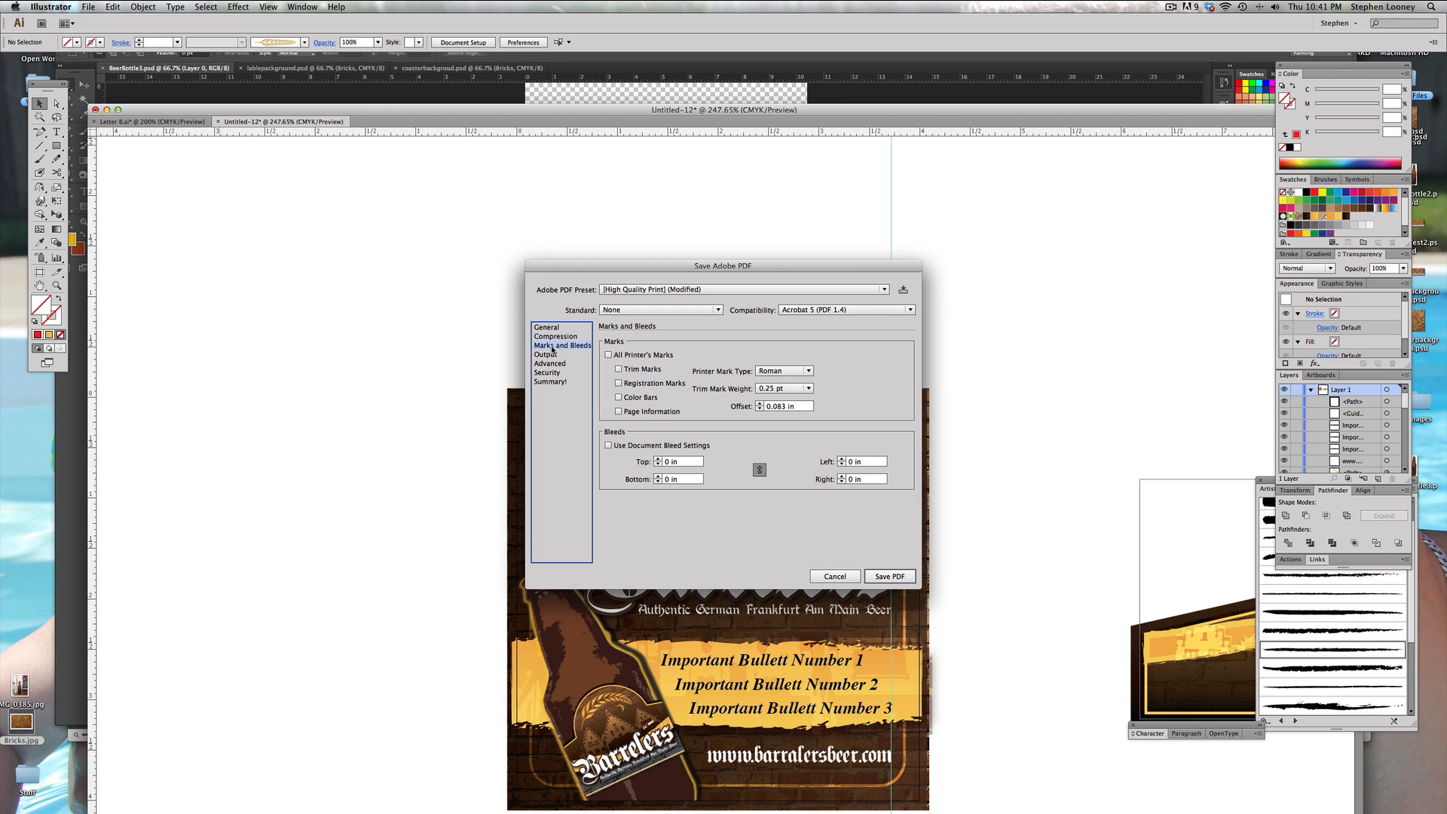
left_click(618, 369)
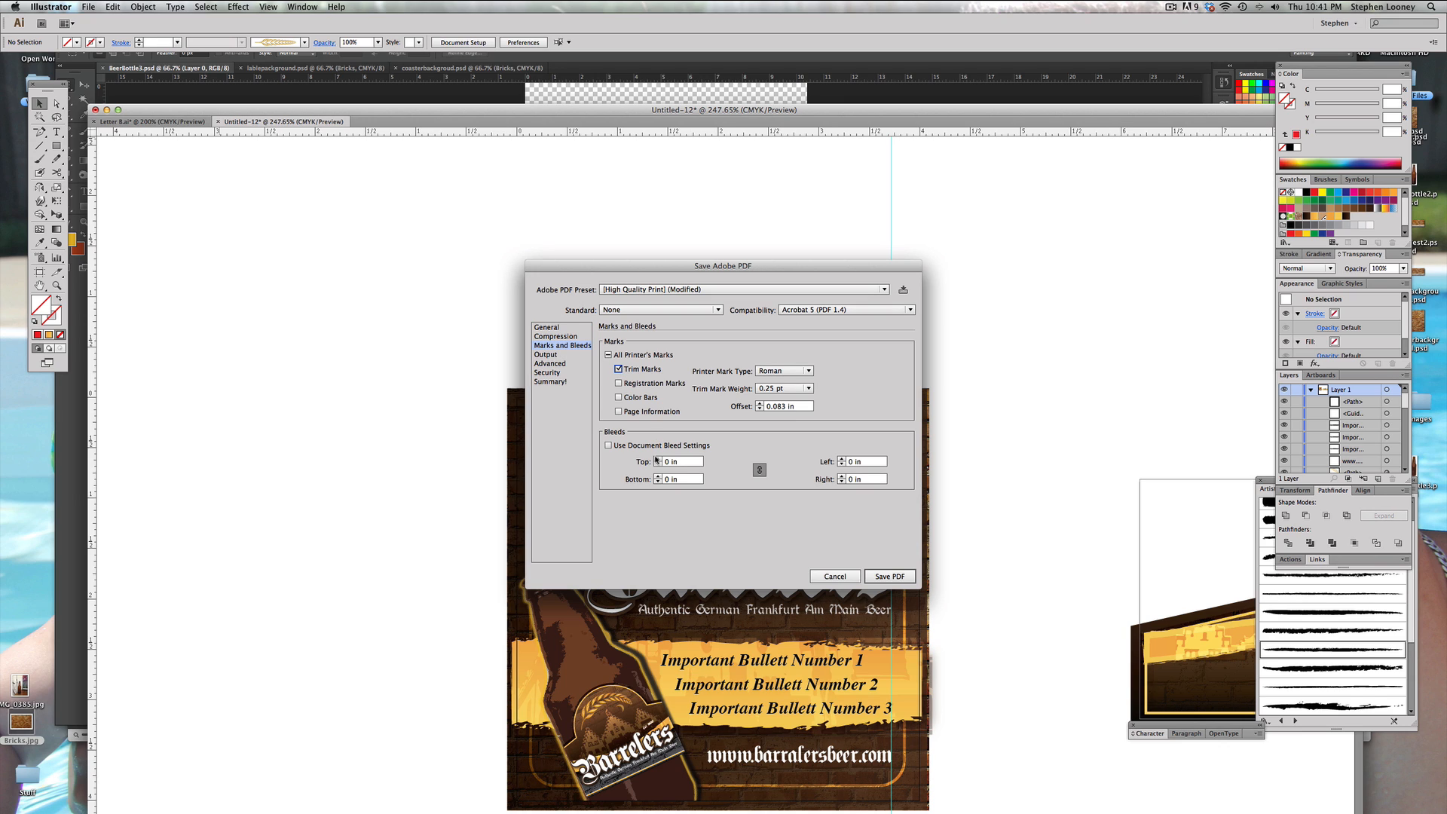
left_click(657, 460)
left_click(890, 577)
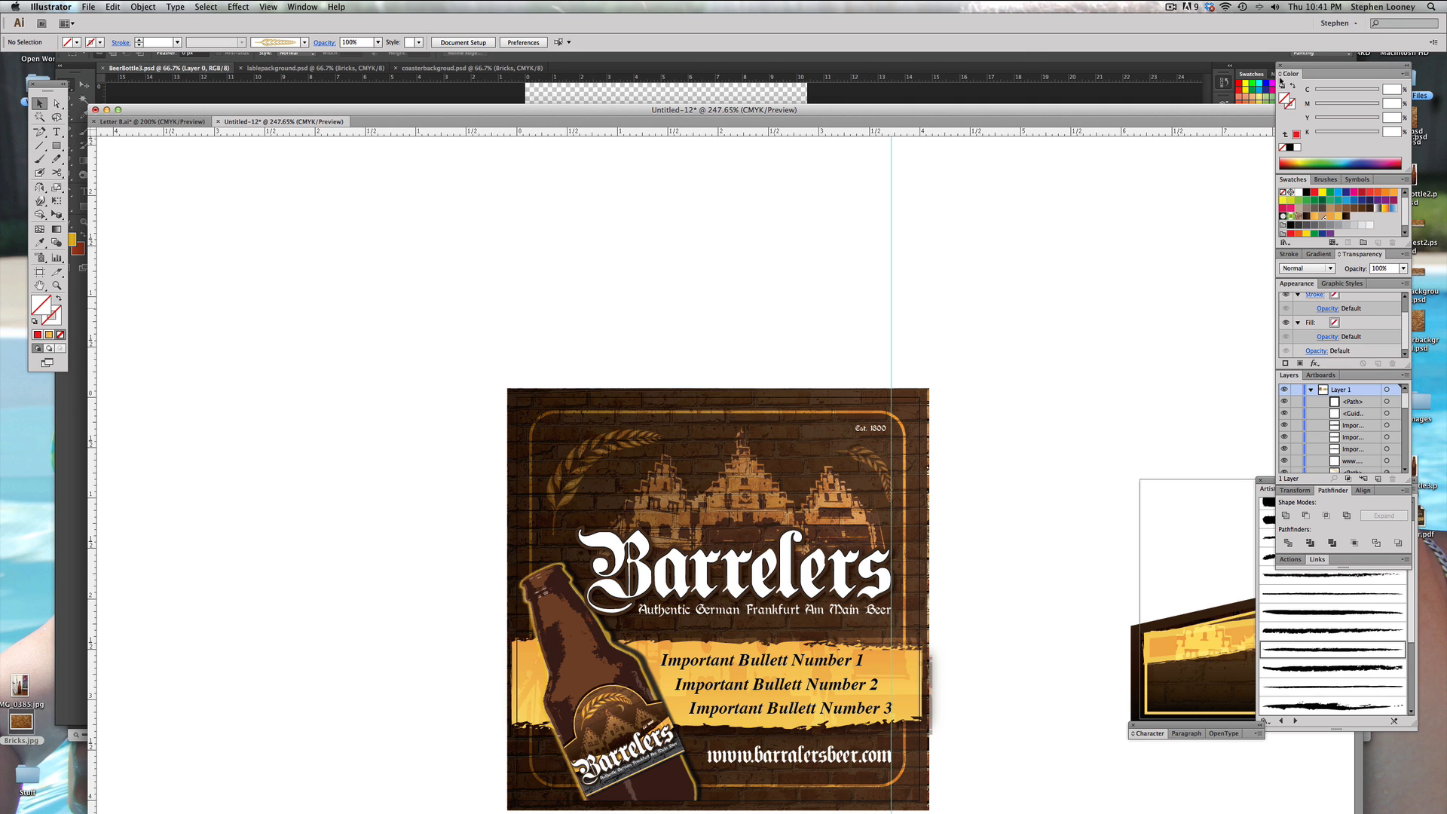
Step: Open Coaster.pdf from the desktop to check its trim marks and bleed edges, and close it
key("Tab")
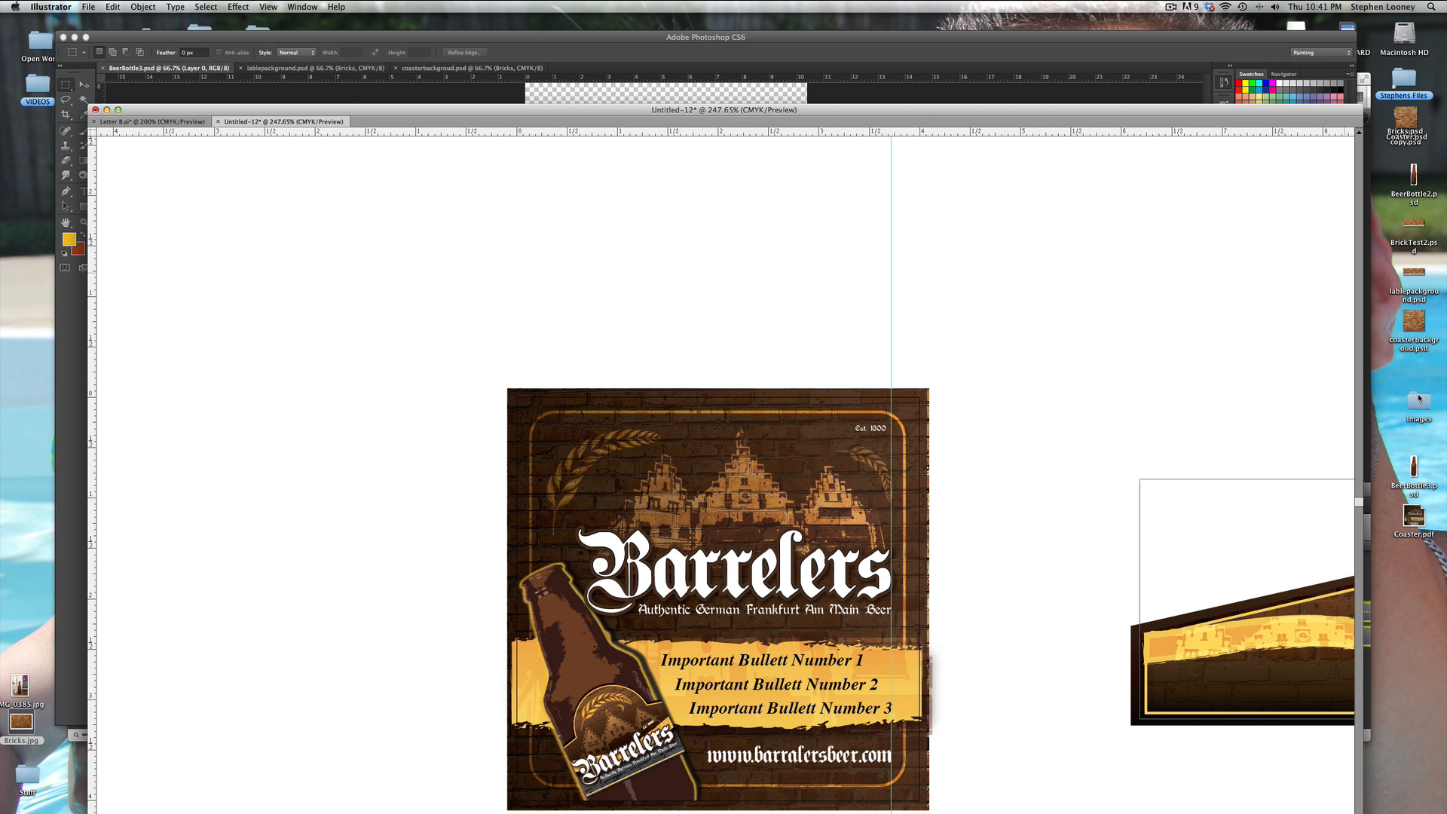
double_click(1414, 516)
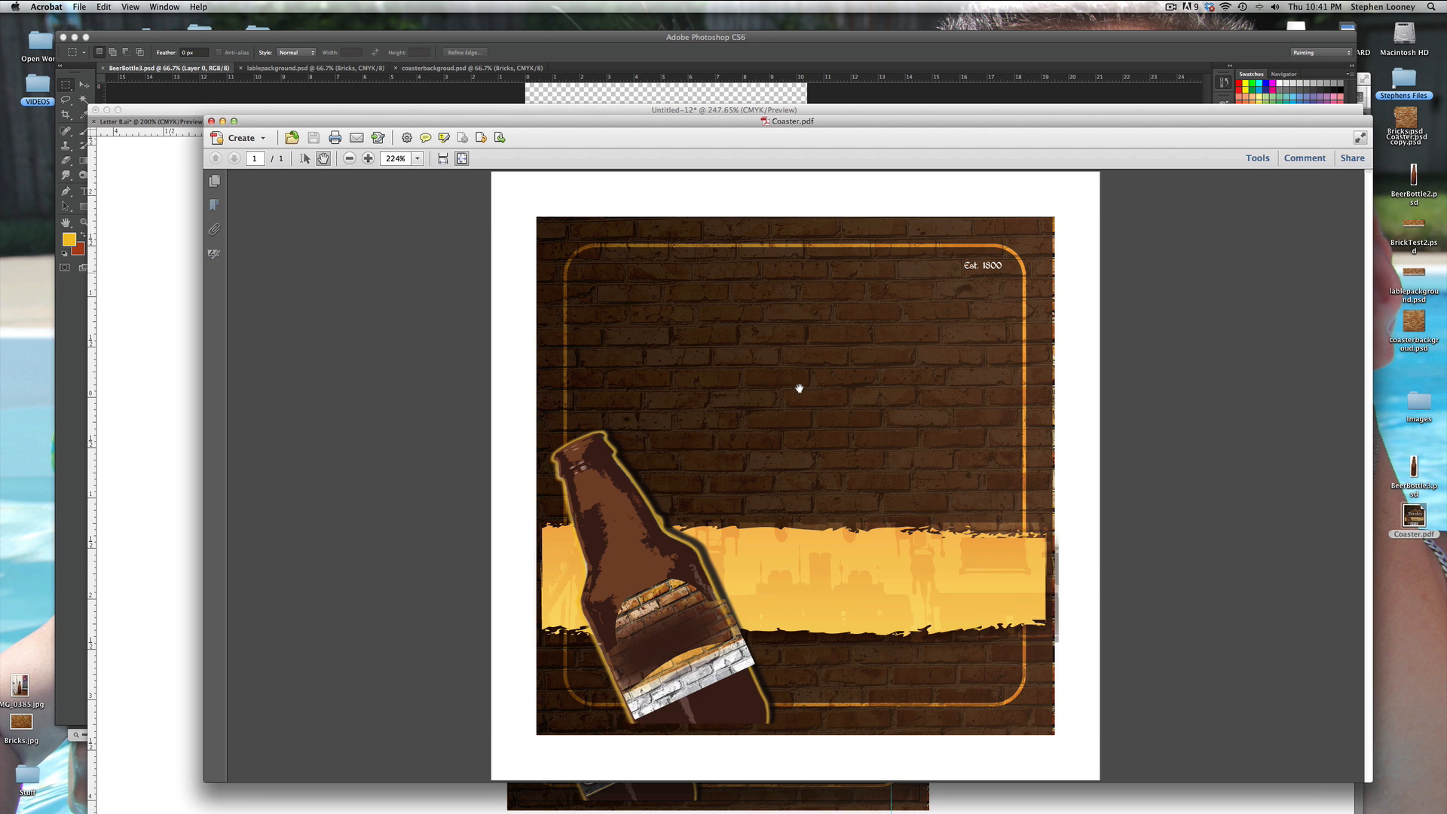
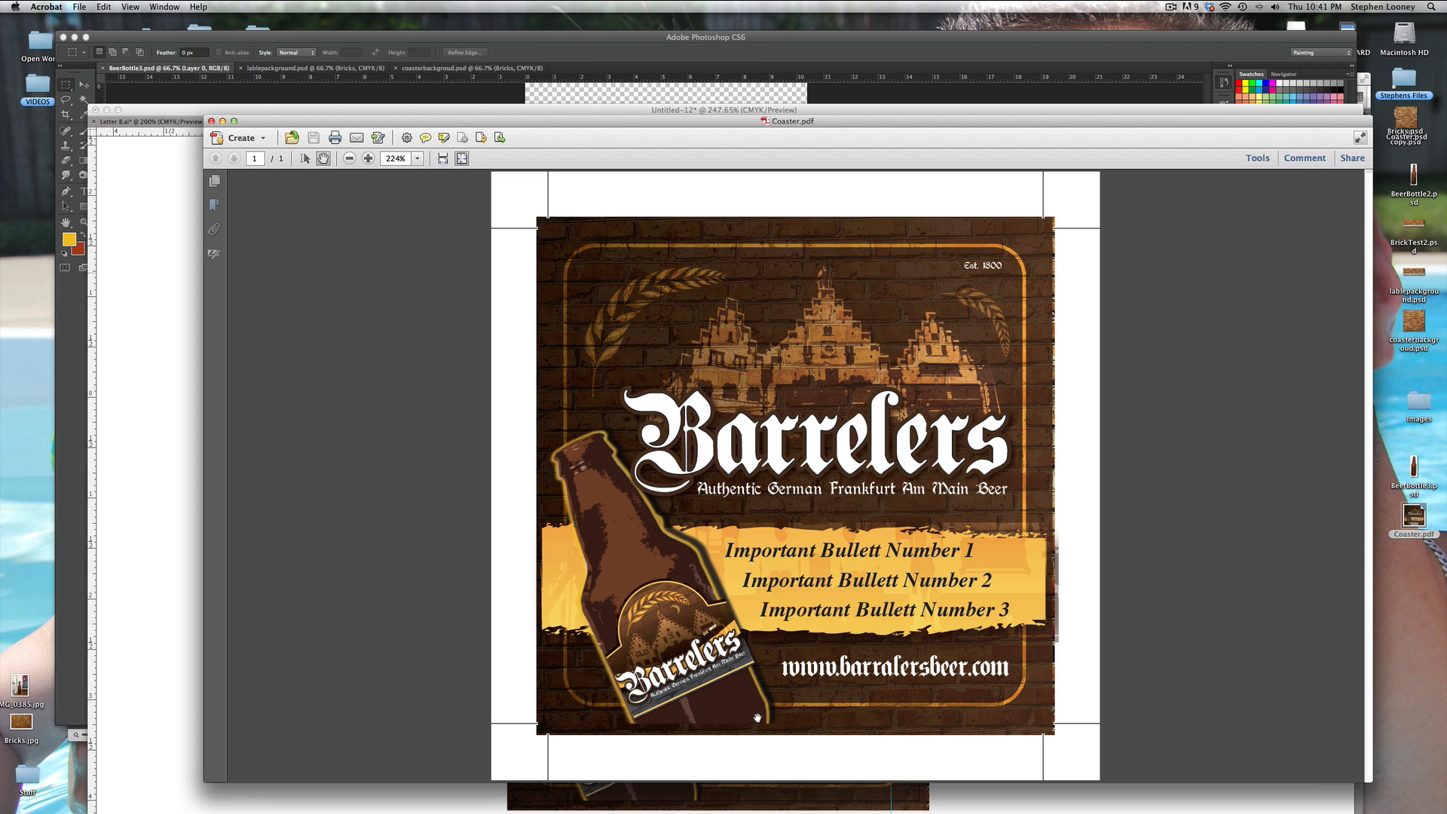
key("super+w")
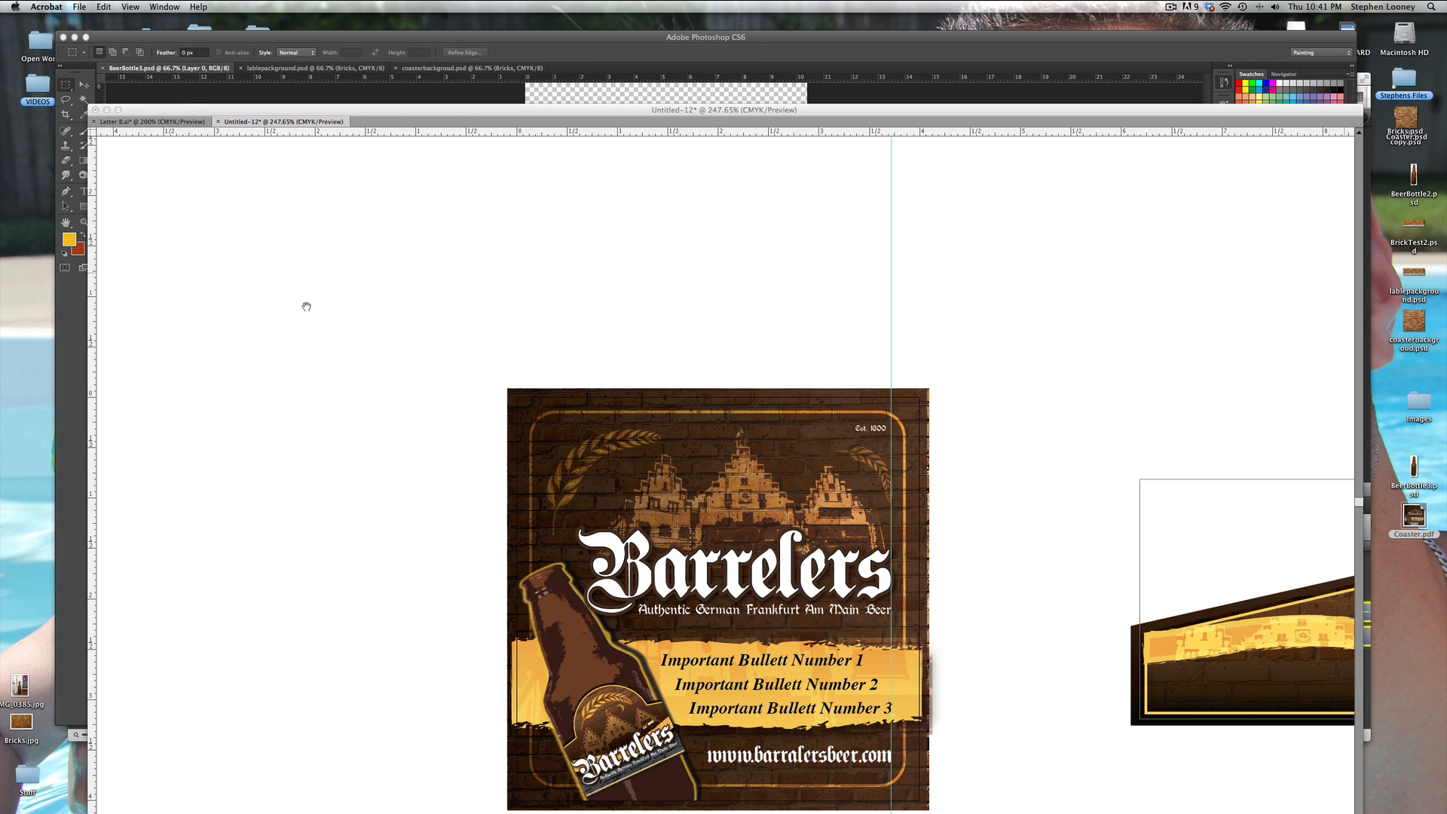
Step: Extend the bottle's clipping edge down to the lower bleed edge of the coaster's brick background
left_click(543, 646)
left_click_drag(526, 673, 525, 558)
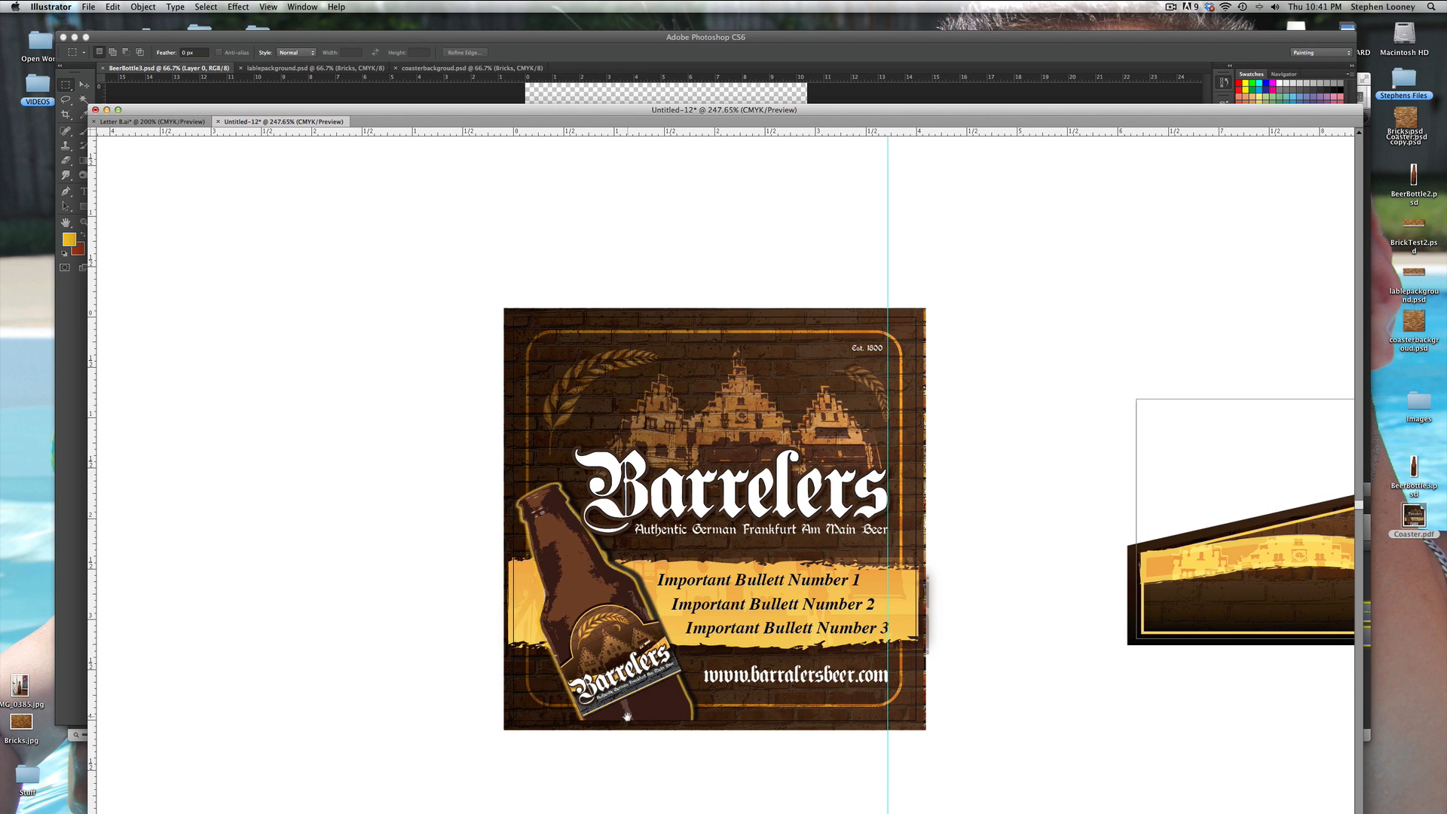
key("super+equal")
scroll(641, 637, "up", 2)
scroll(641, 637, "right", 2)
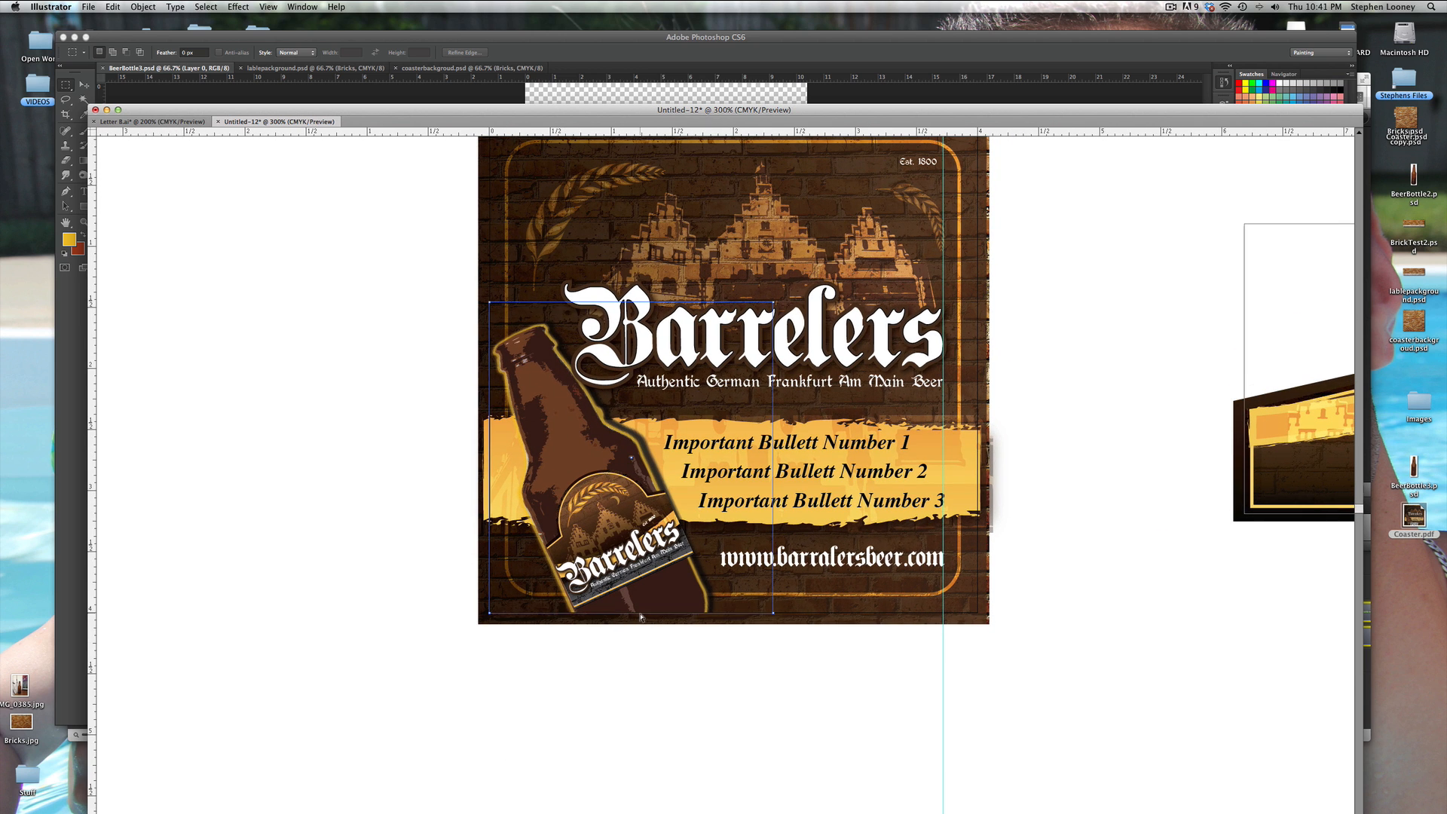
left_click(641, 620)
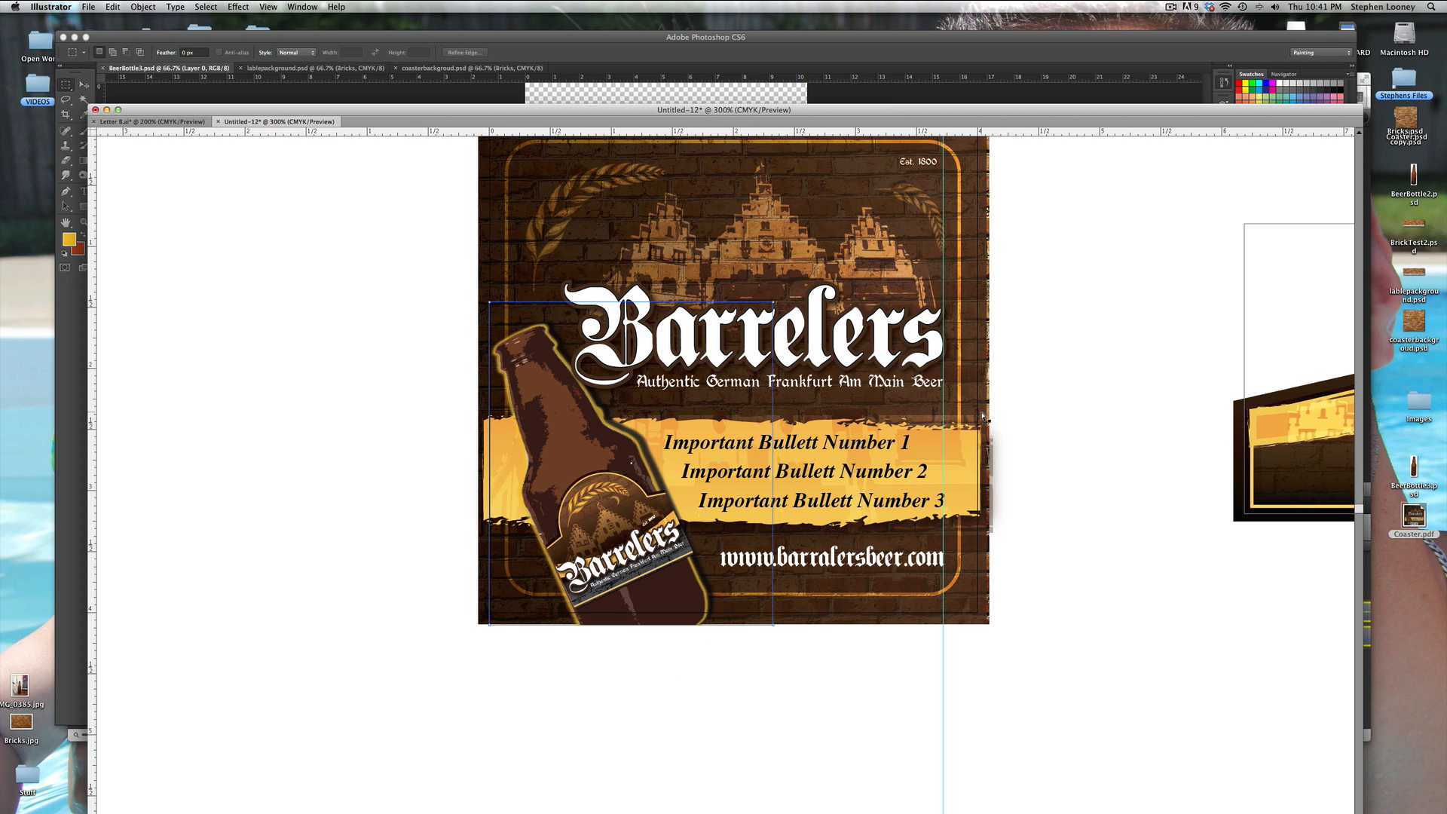
Step: Try stretching the faded image on the yellow band past the coaster's right edge, and undo the stretch
left_click(975, 465)
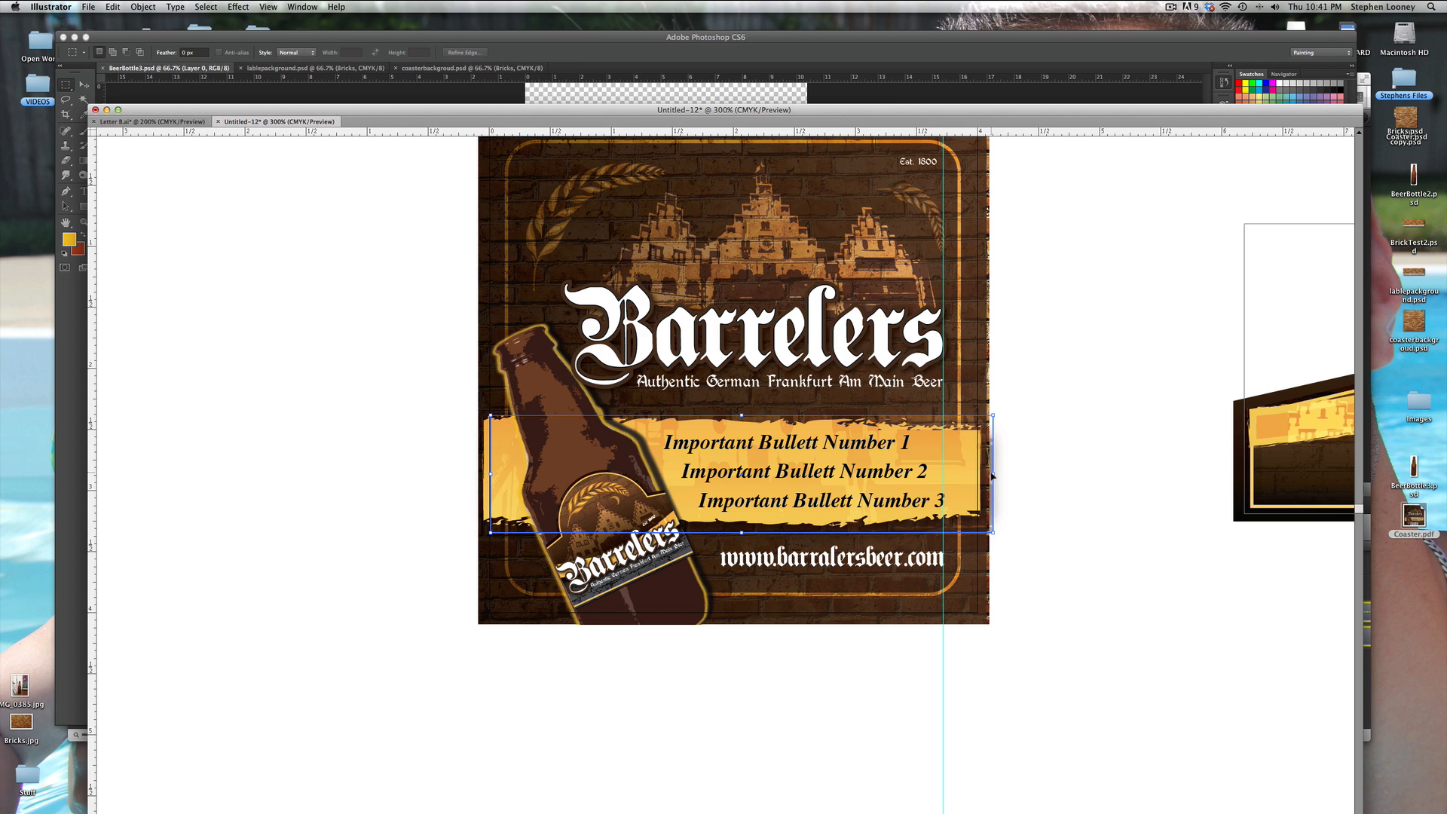
left_click_drag(992, 475, 1003, 476)
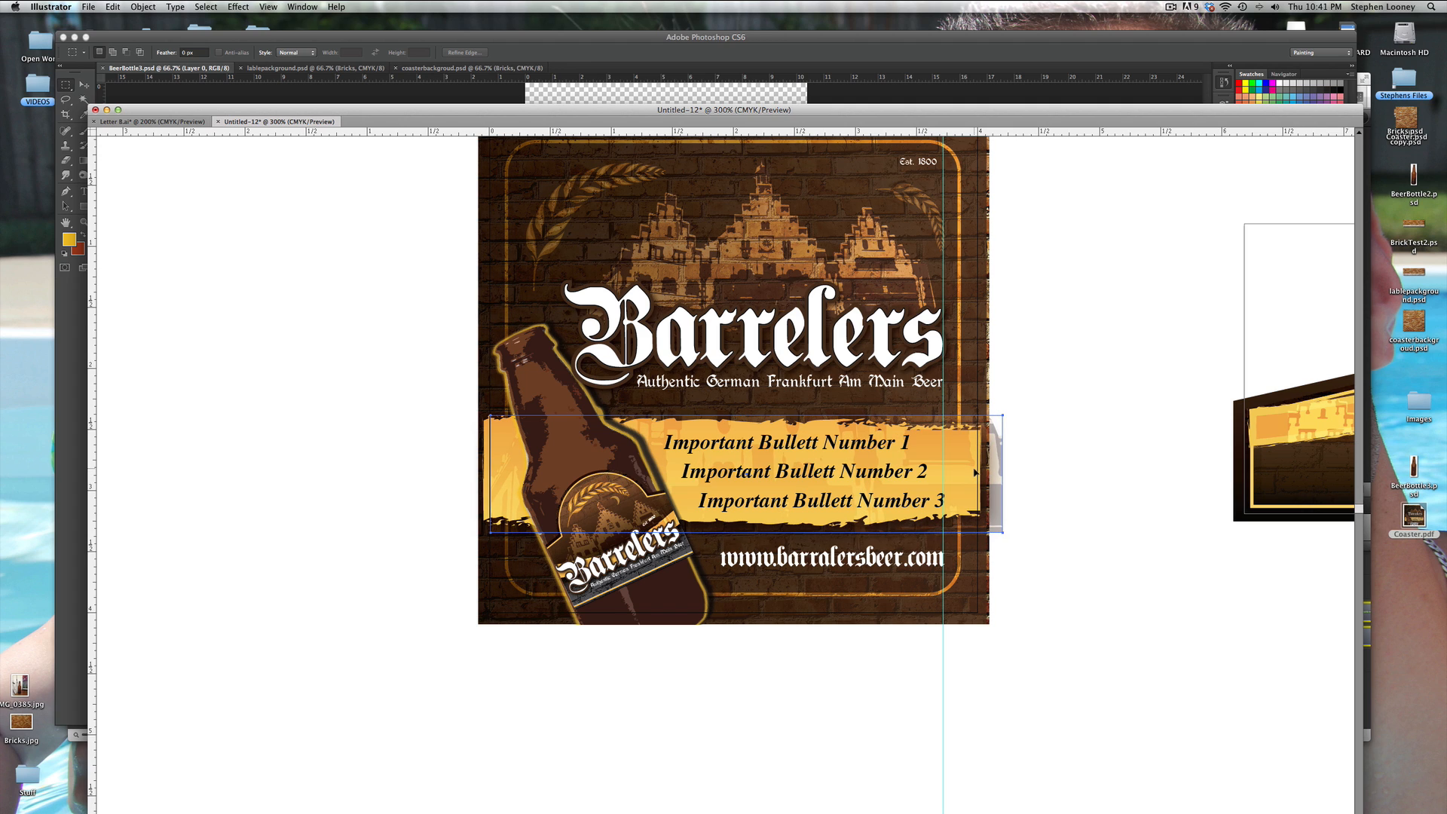
key("super+z")
left_click(144, 7)
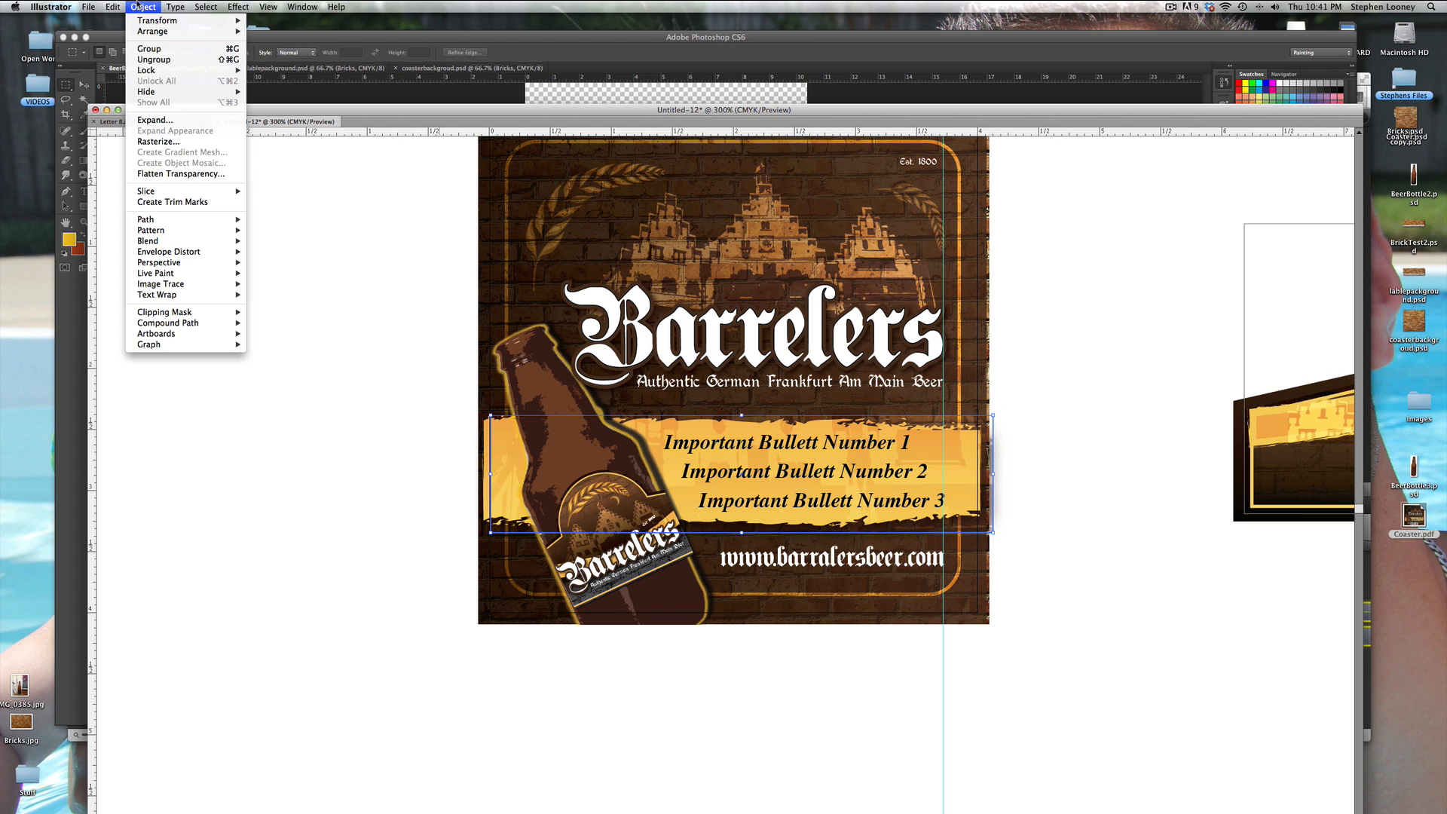
left_click(1060, 462)
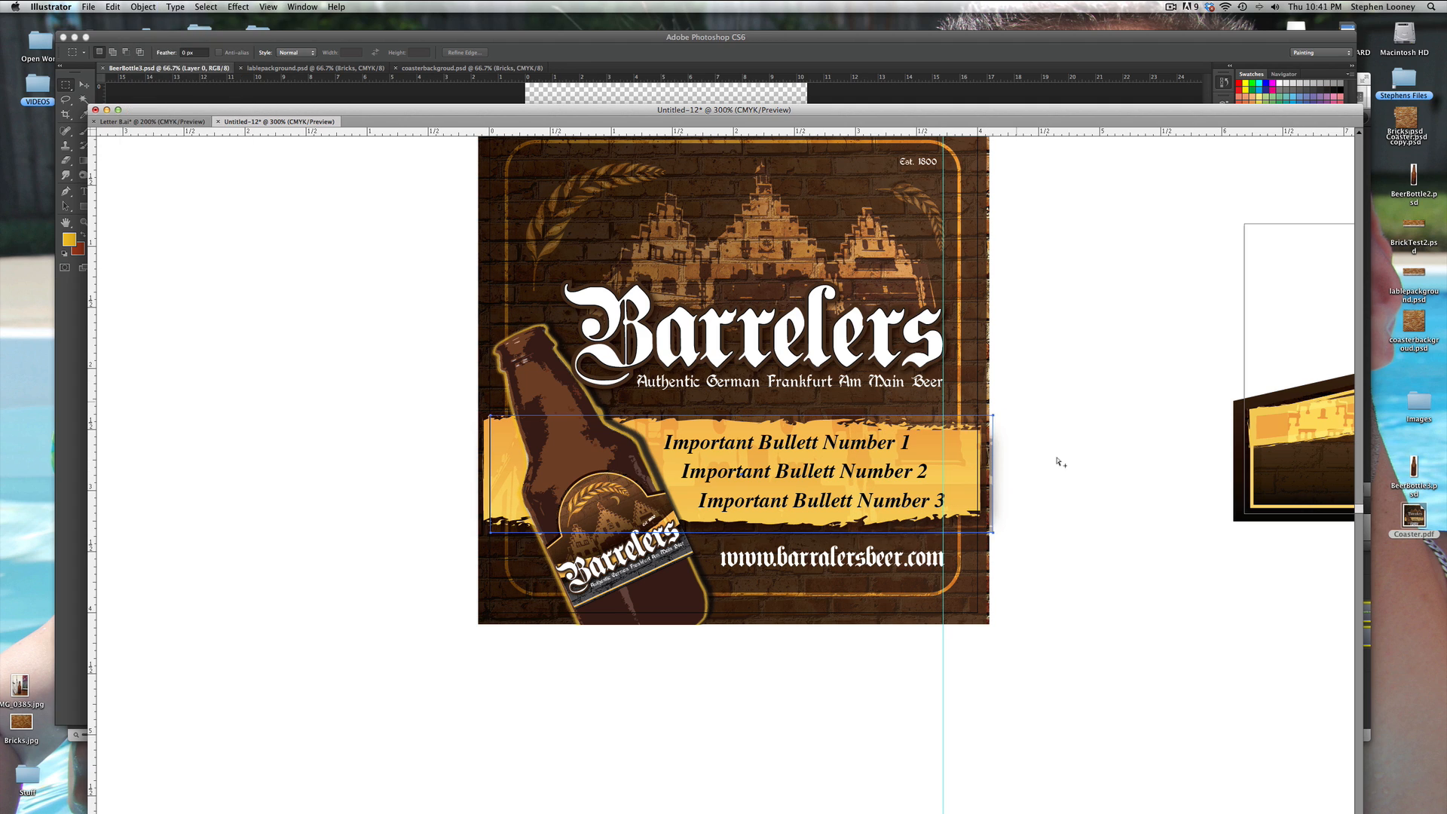
Step: Widen the torn yellow band so it reaches past the coaster's right bleed edge
left_click(971, 479)
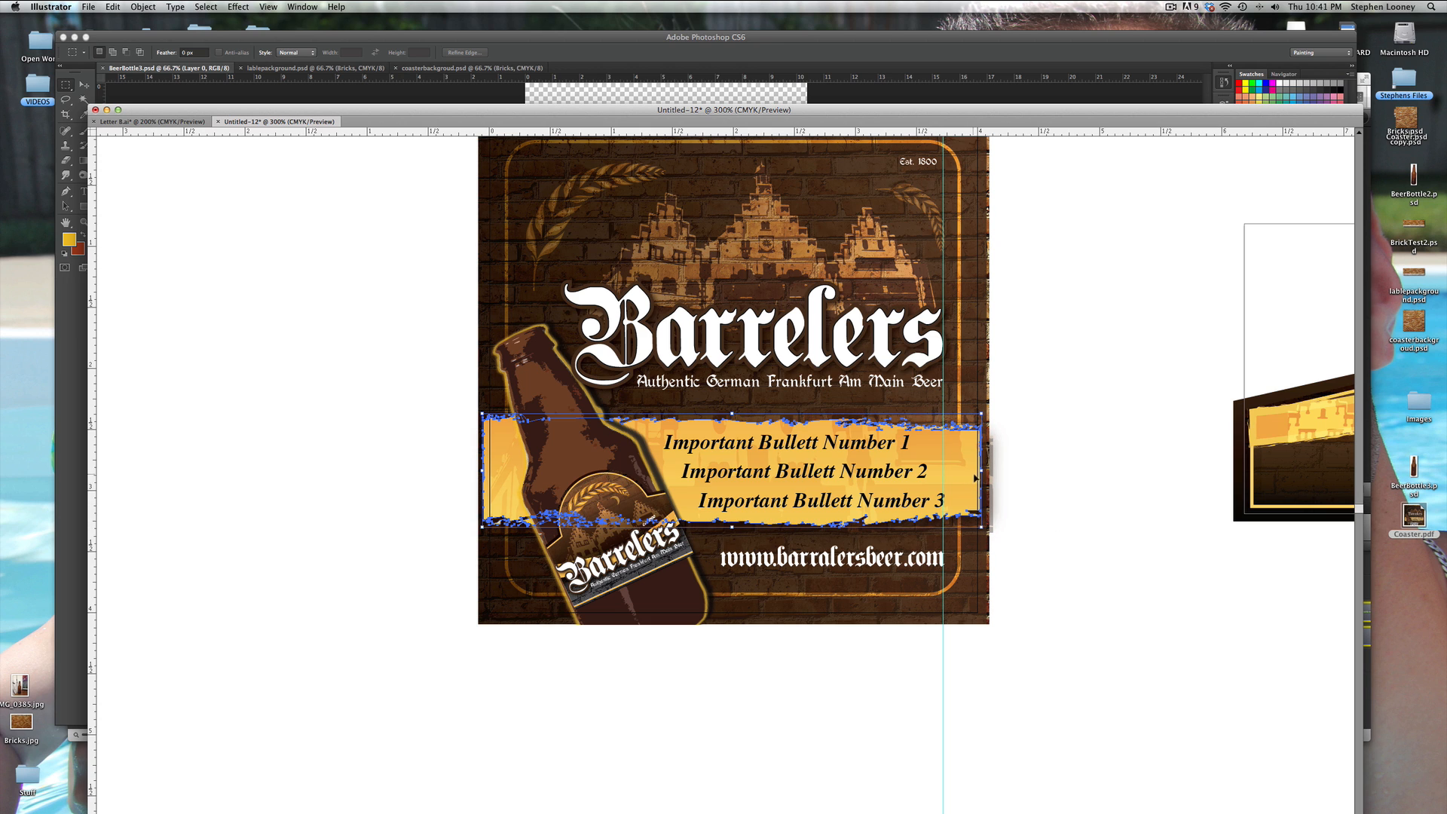
left_click_drag(982, 471, 992, 471)
left_click(1045, 470)
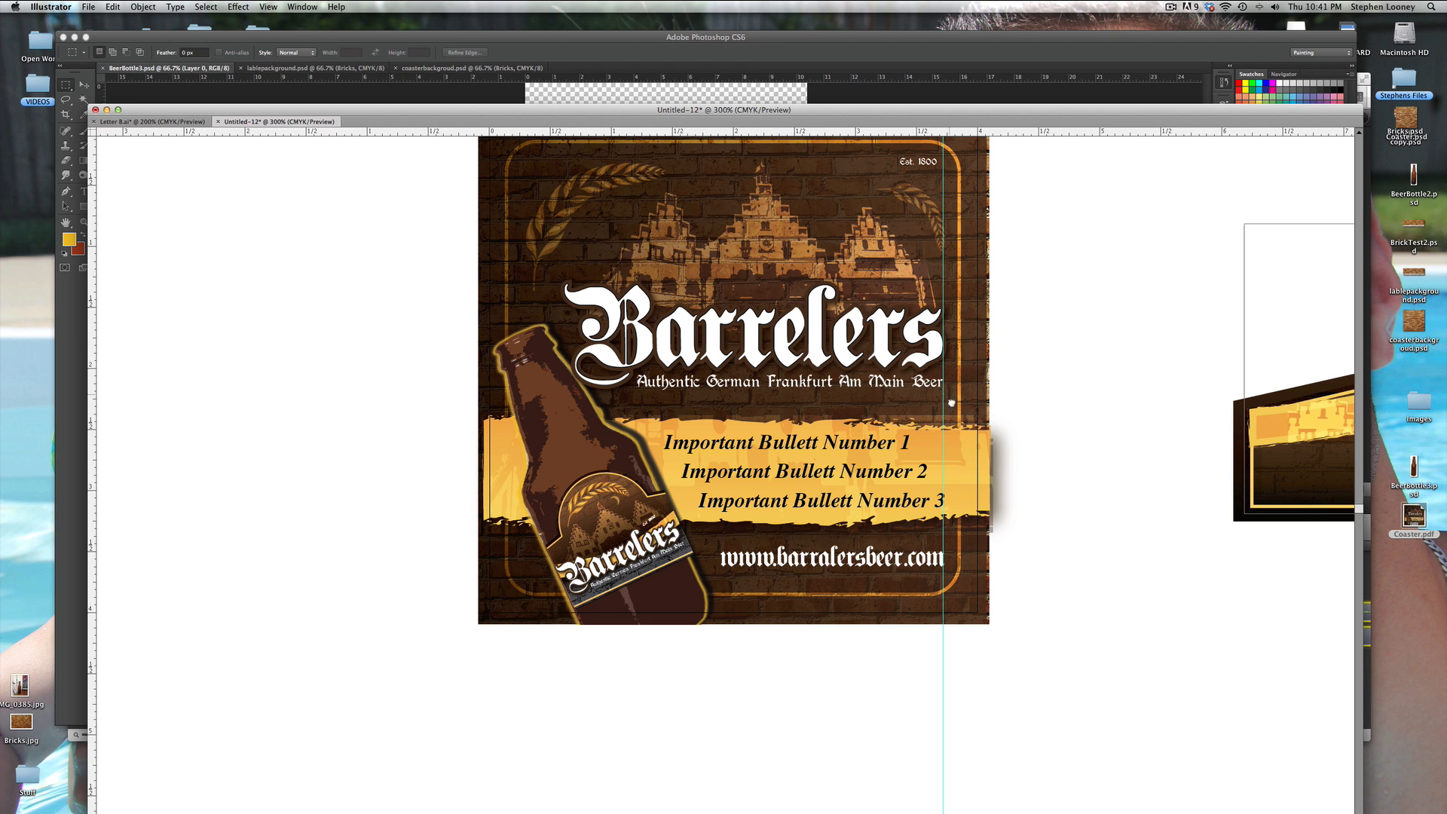
left_click_drag(952, 403, 965, 450)
left_click_drag(813, 441, 751, 468)
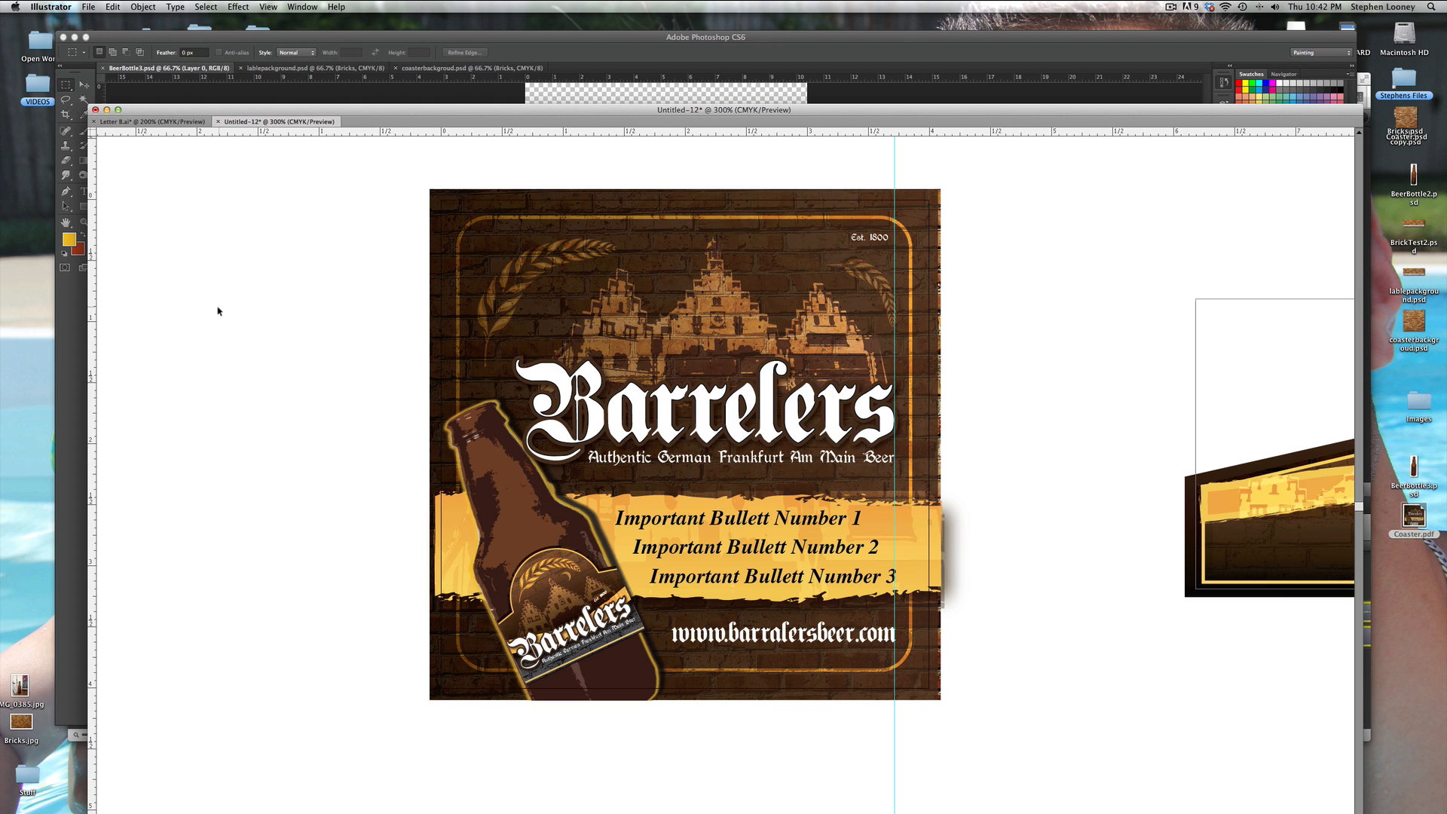
Step: Switch to the Letter B.ai document and undo the recent edits to bring back the original label and coaster versions
left_click(160, 123)
key("super+z")
key("super+z")
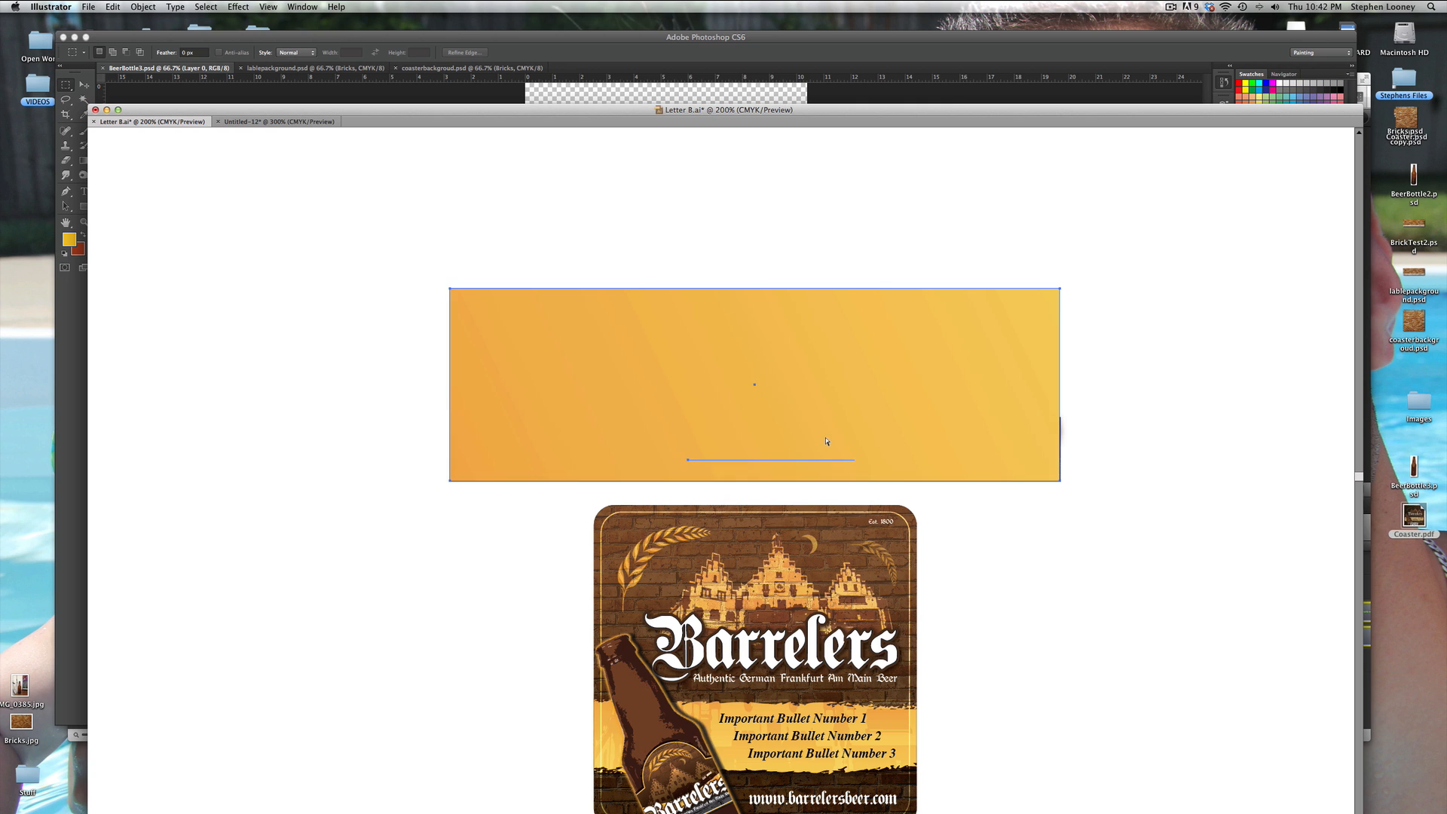
left_click(825, 437, "alt+super")
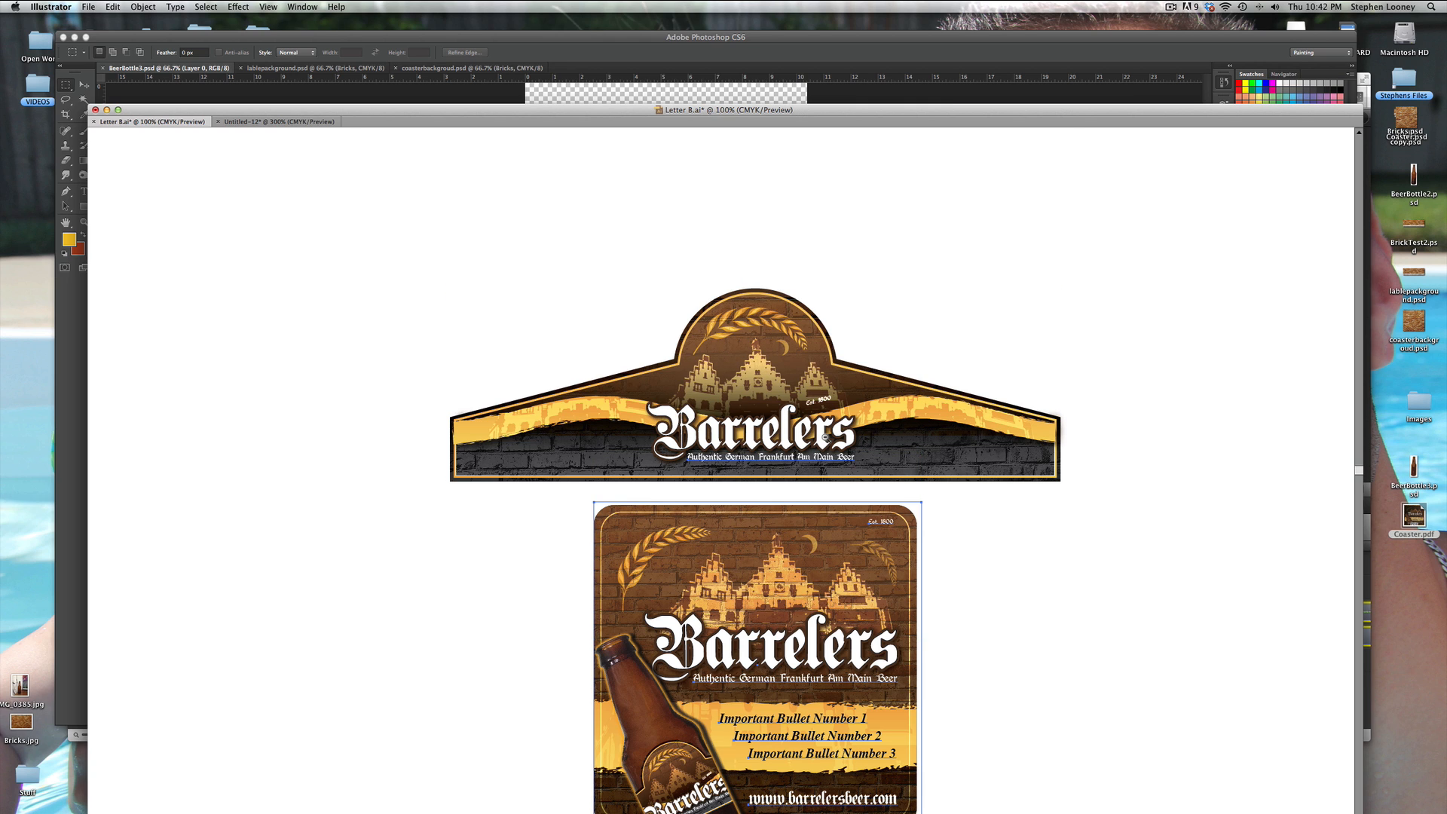
left_click(826, 438, "alt+super")
left_click(825, 438, "alt+super")
left_click(826, 438, "alt+super")
left_click(825, 437, "alt+super")
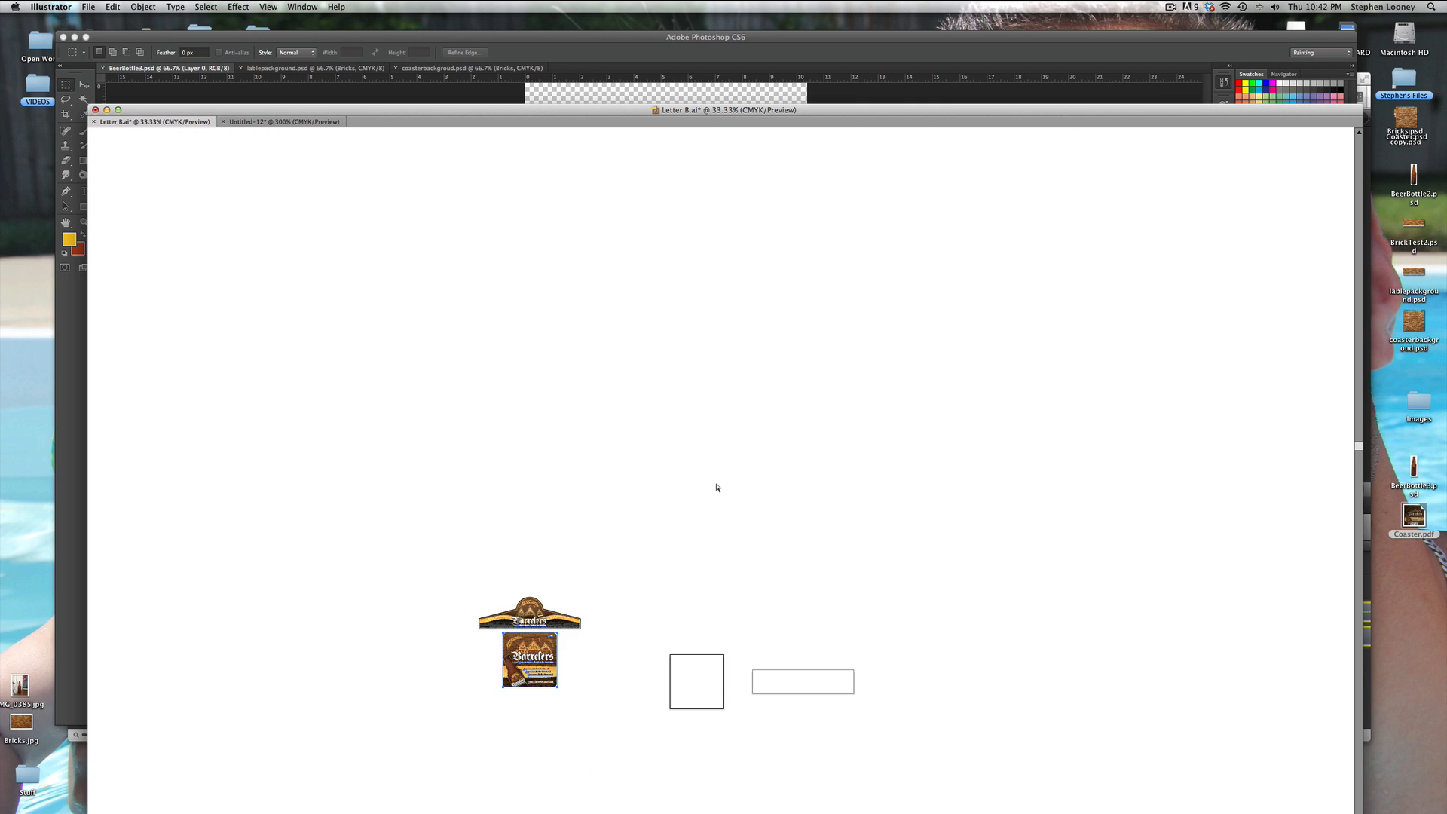
key("super+z")
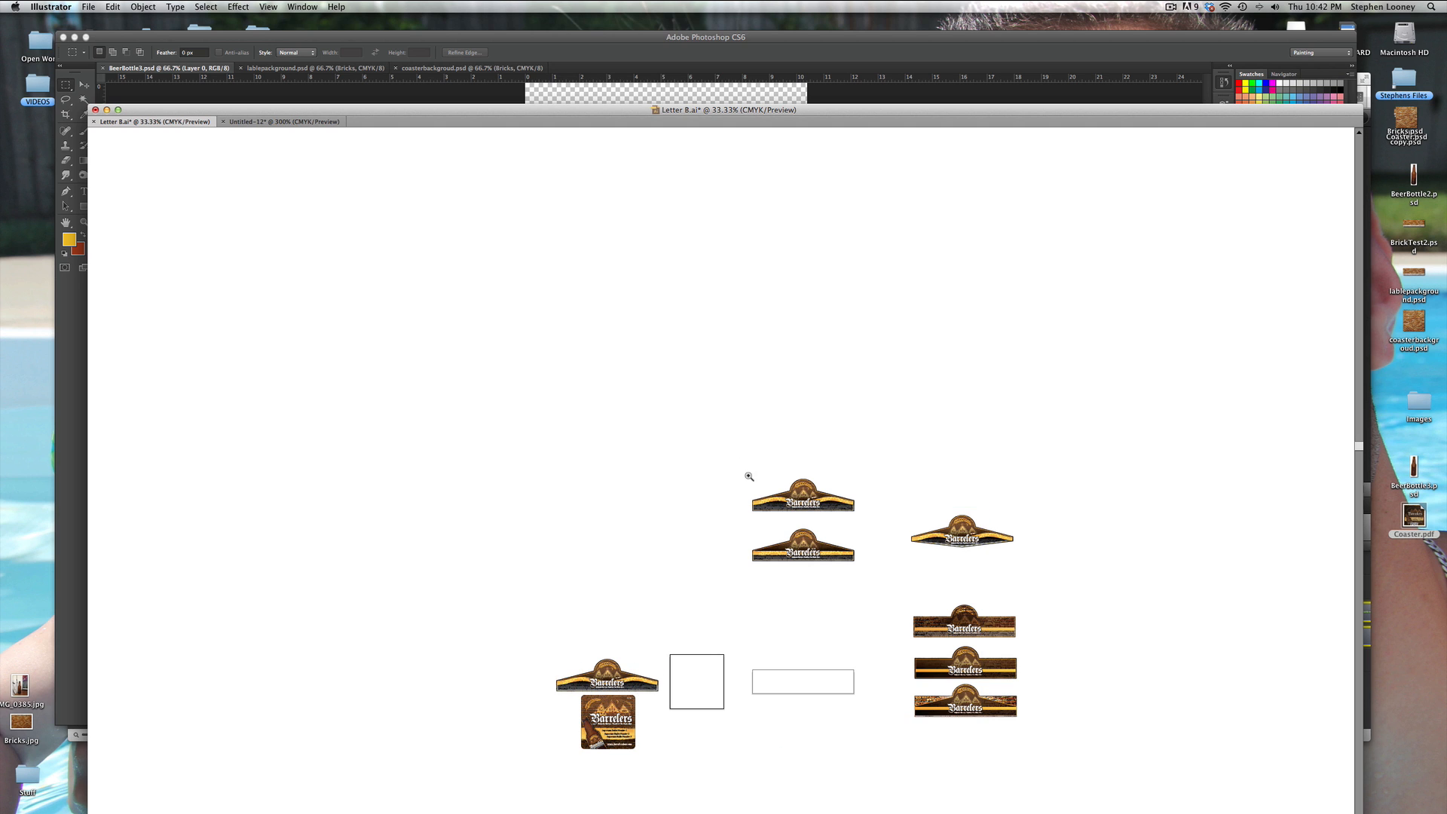
Step: Examine the straight, pointed and curved label variations, and compare them with the final label and coaster artwork
left_click_drag(746, 474, 460, 452)
scroll(935, 581, "down", 3)
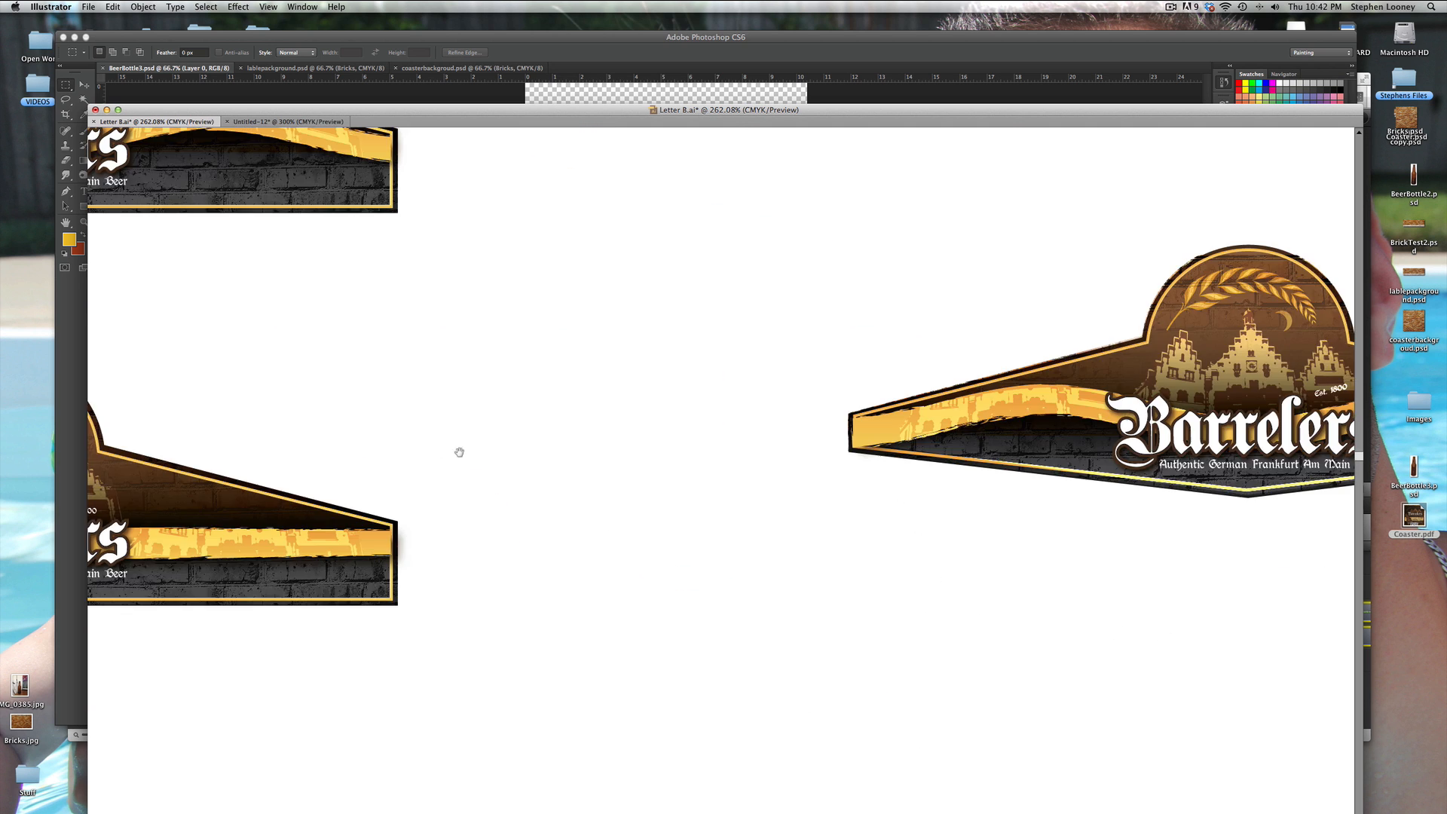
left_click_drag(939, 611, 405, 519)
scroll(817, 527, "down", 10)
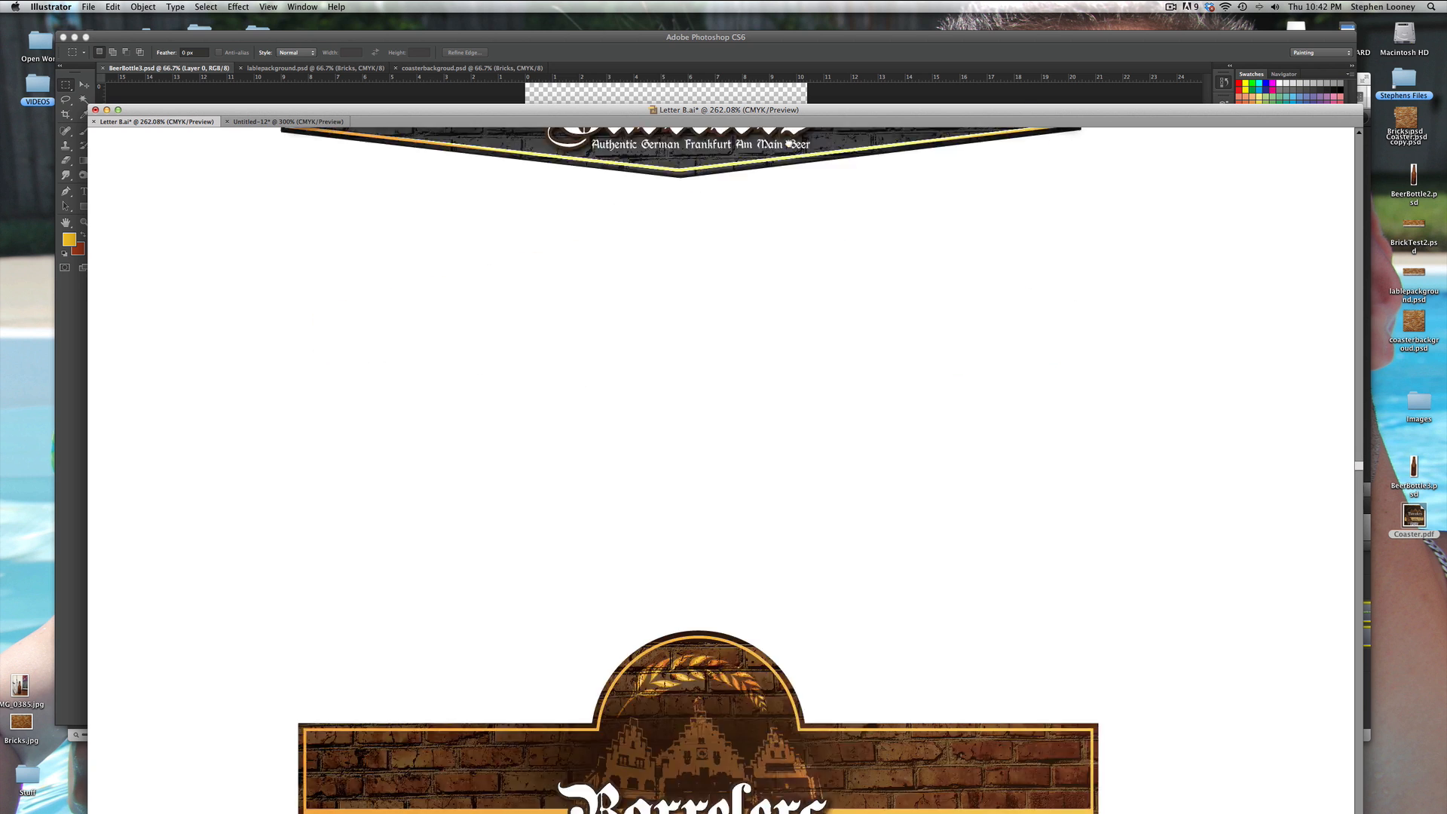
scroll(878, 422, "down", 5)
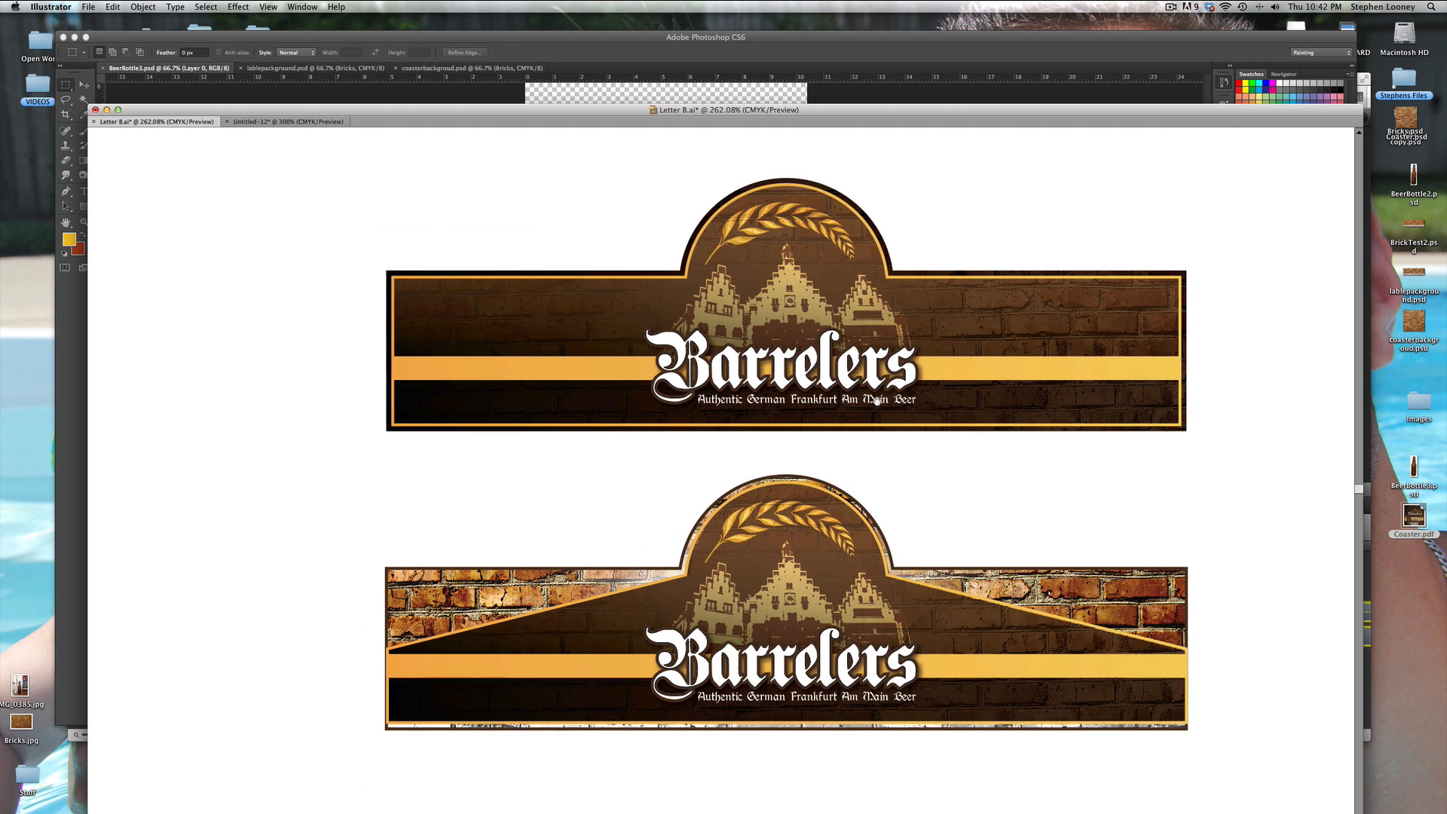
left_click(724, 452, "alt")
left_click(721, 447, "alt")
left_click(720, 447, "alt")
left_click(721, 447, "alt")
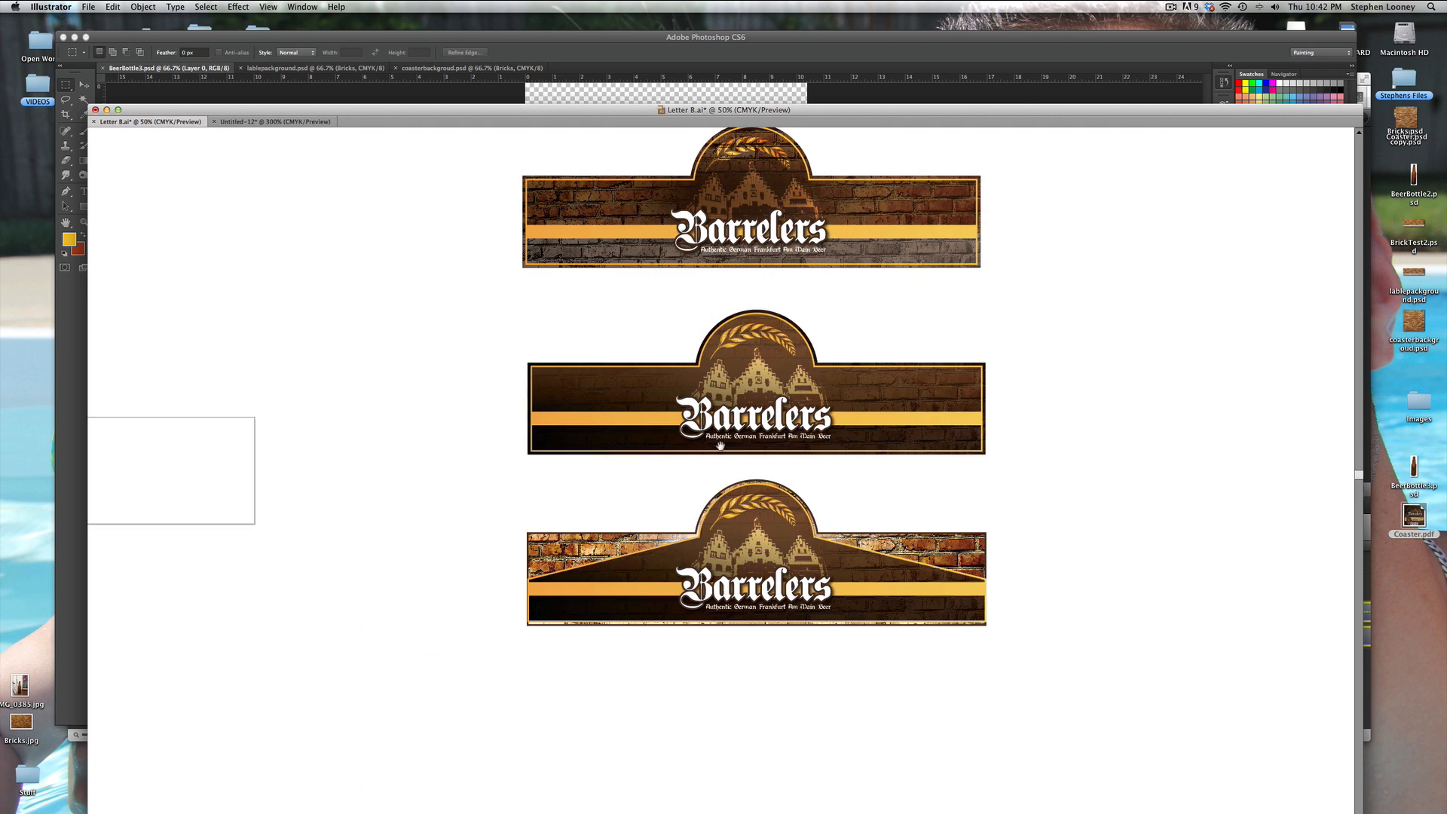
left_click_drag(599, 437, 847, 449)
left_click_drag(278, 502, 694, 737)
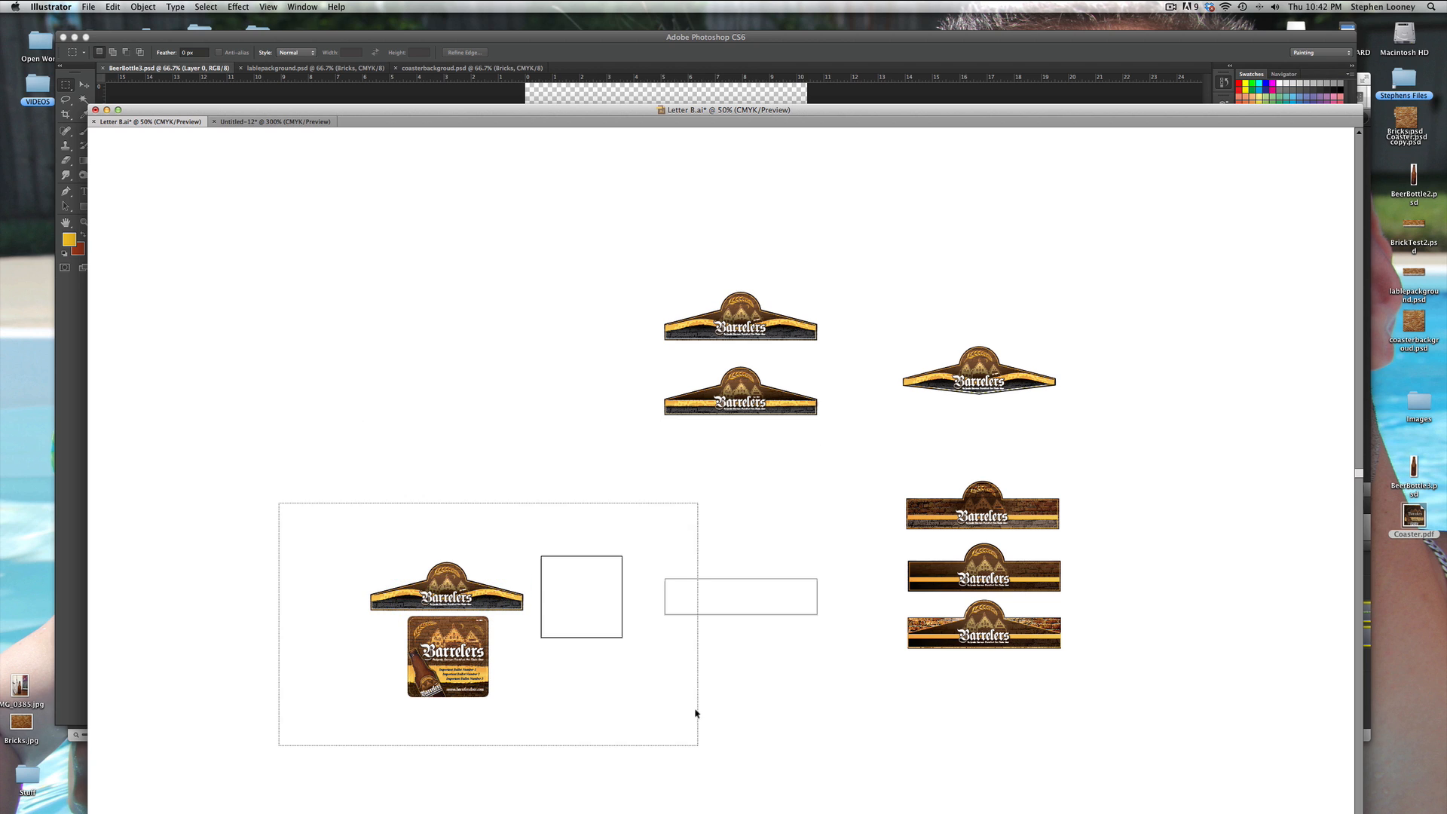
left_click(763, 420)
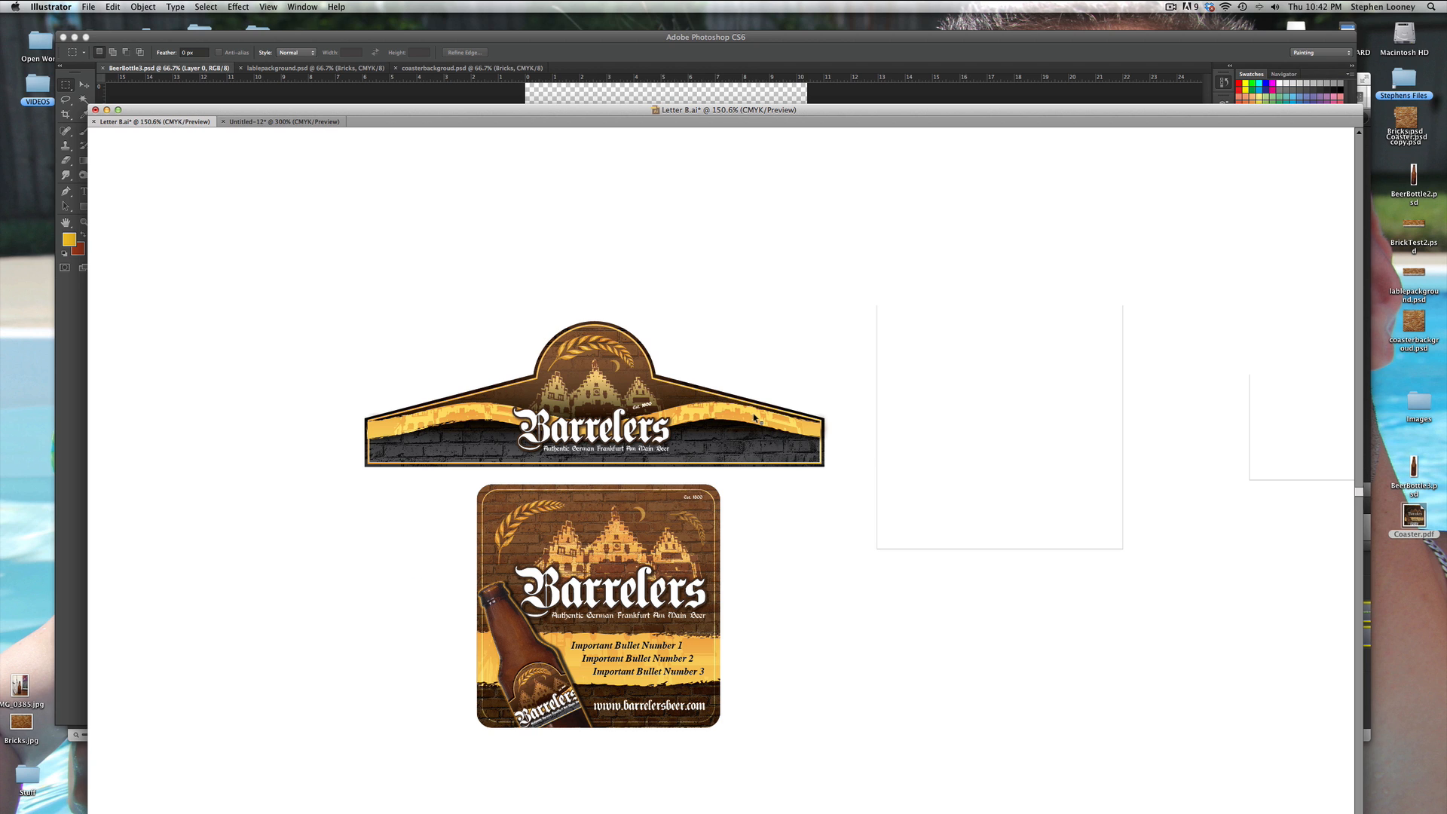